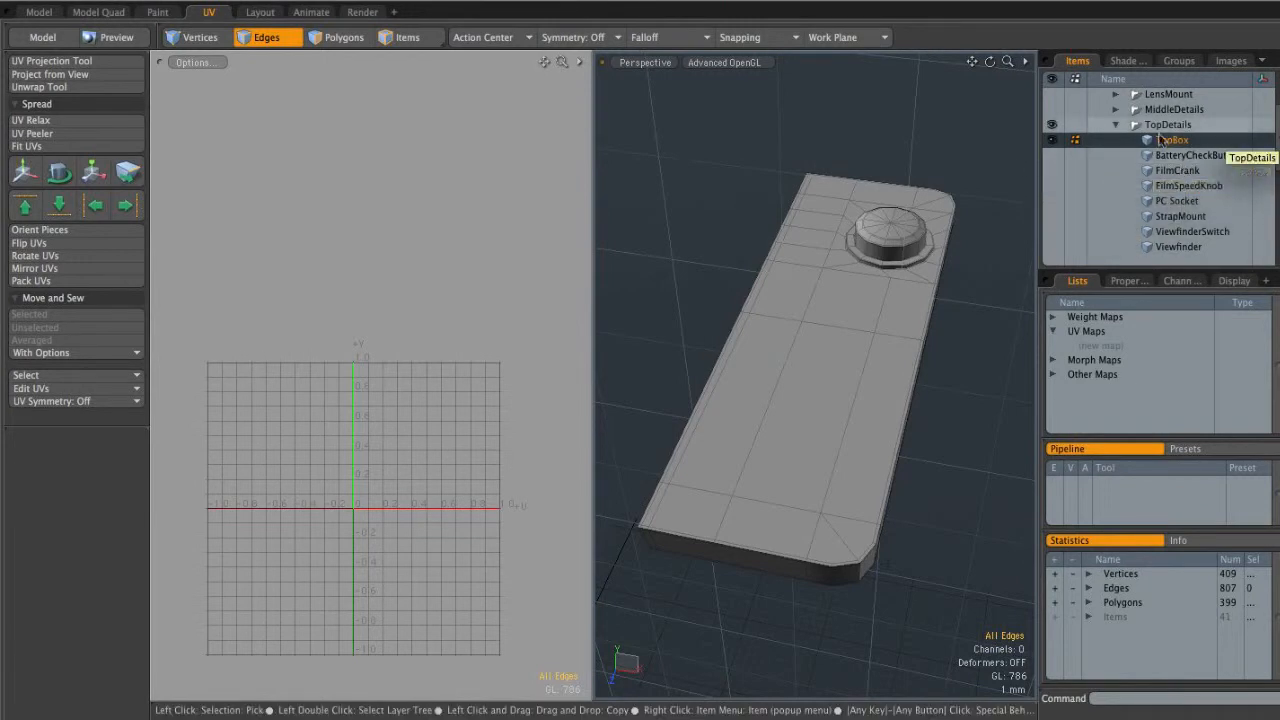
Make the MiddleDetails group visible, select its CanonSign mesh to activate the BodyDetailsBlack UV map, and reselect TopBox
click(1052, 116)
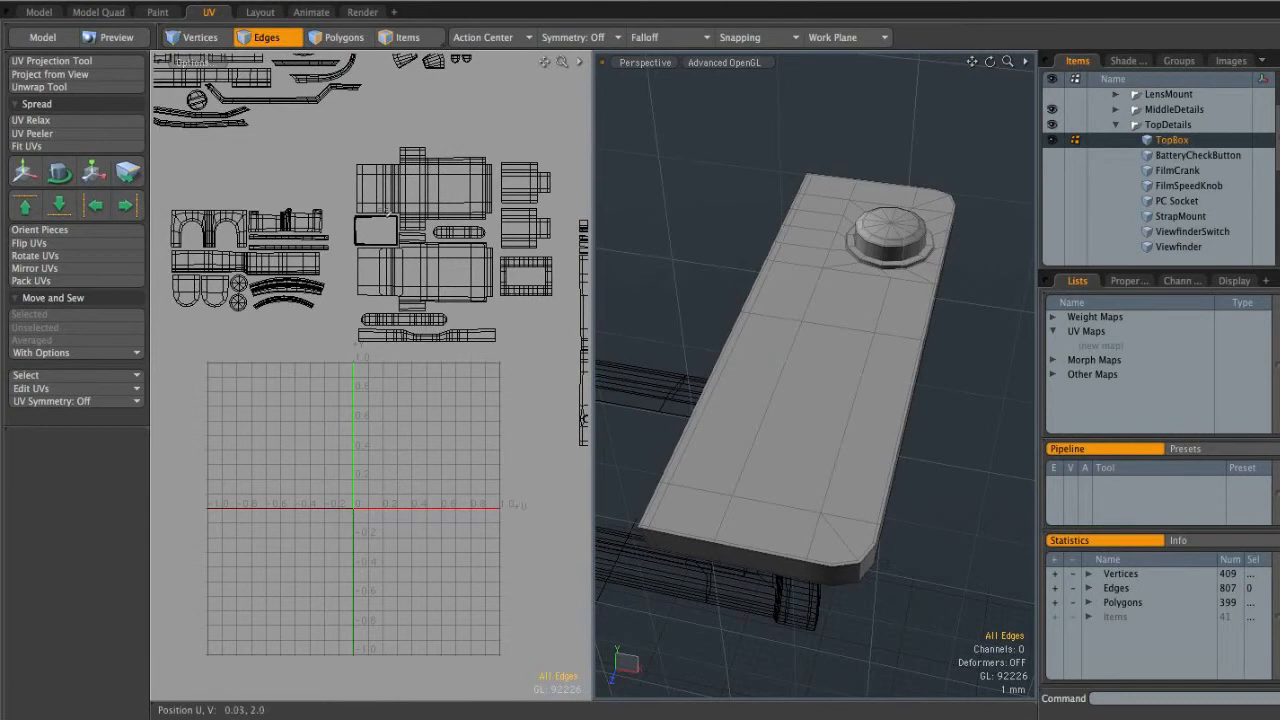
click(1116, 110)
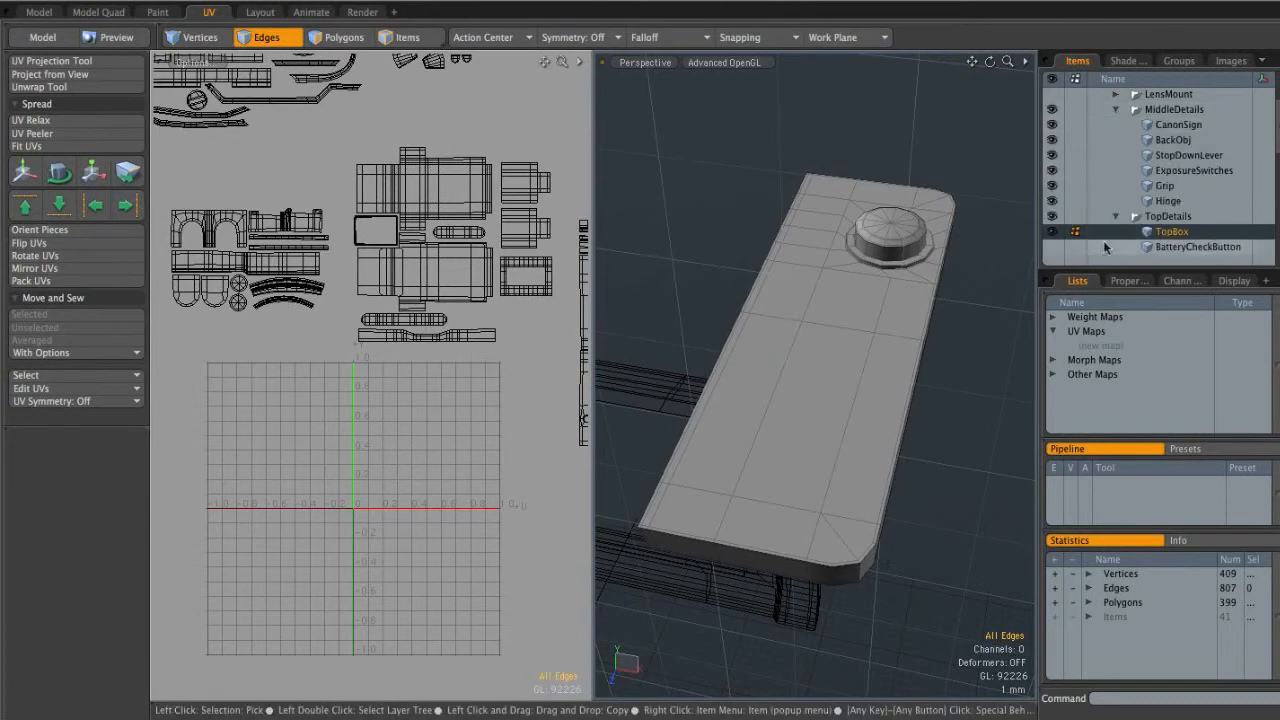
click(1176, 125)
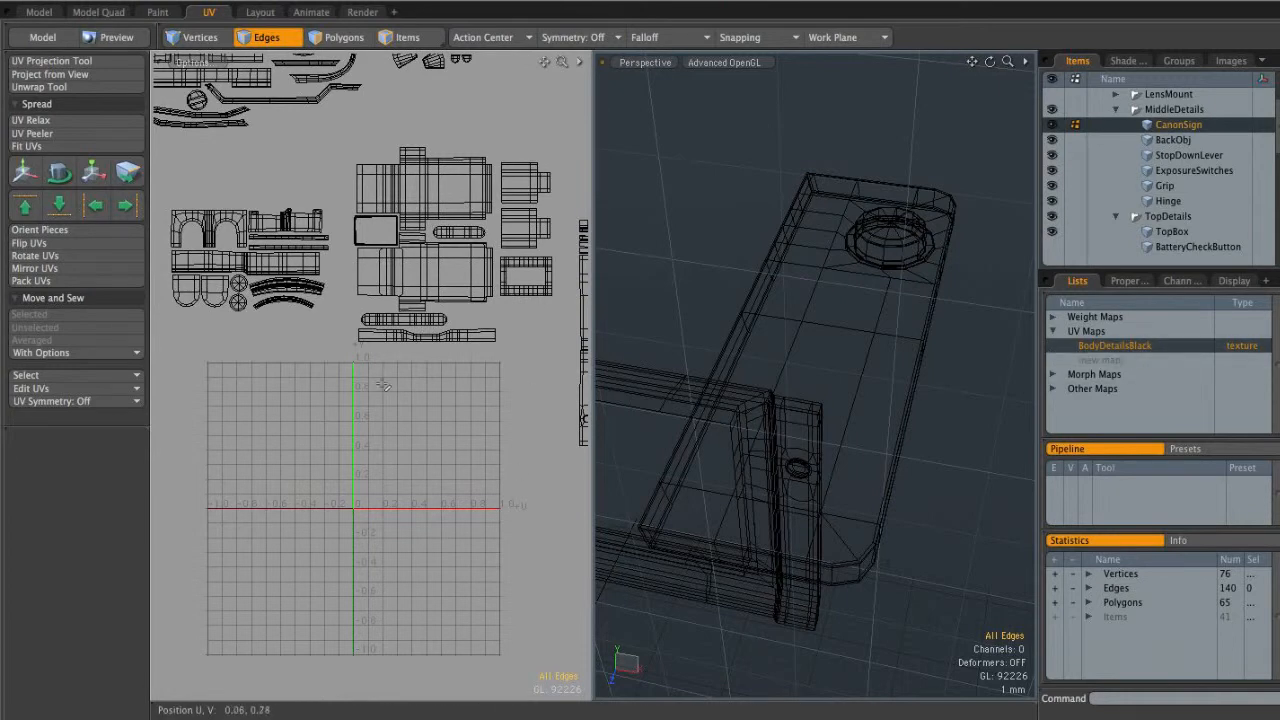
click(1117, 110)
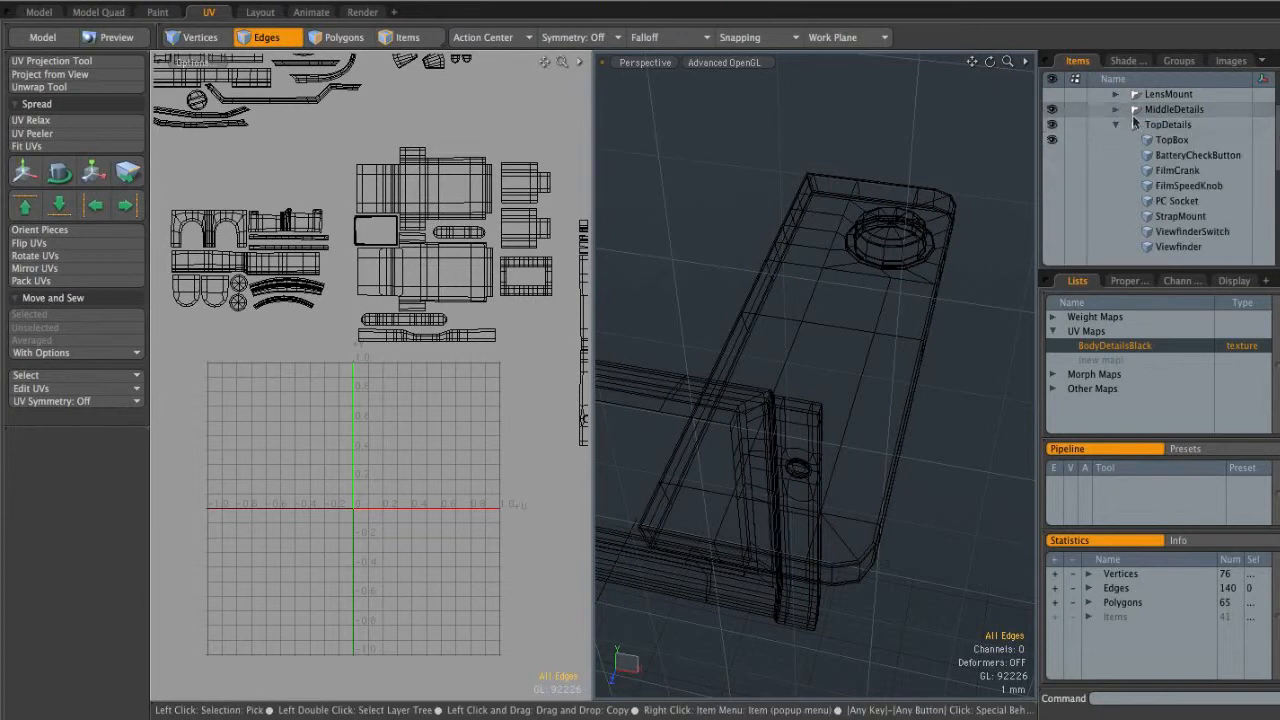
click(1185, 143)
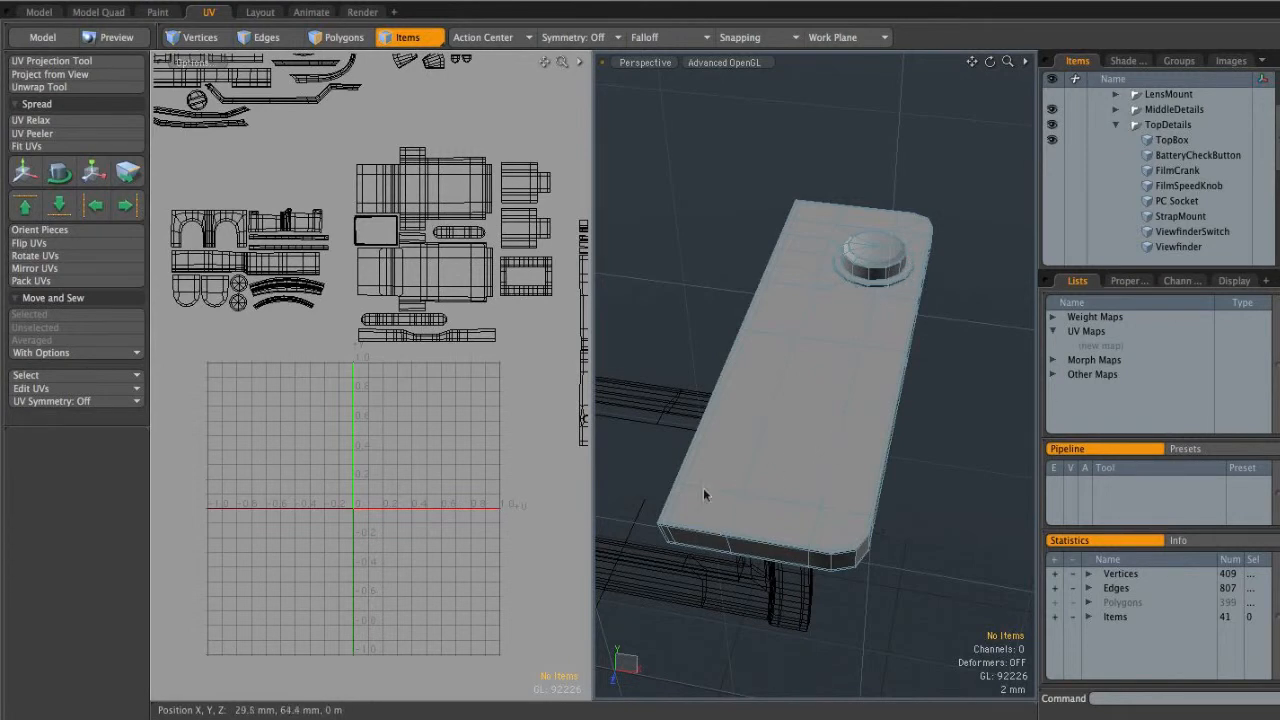
Cut the underside rim's square-corner polygon of TopBox diagonally from outer to inner corner with Edge Slice
alt+drag(697, 508, 829, 487)
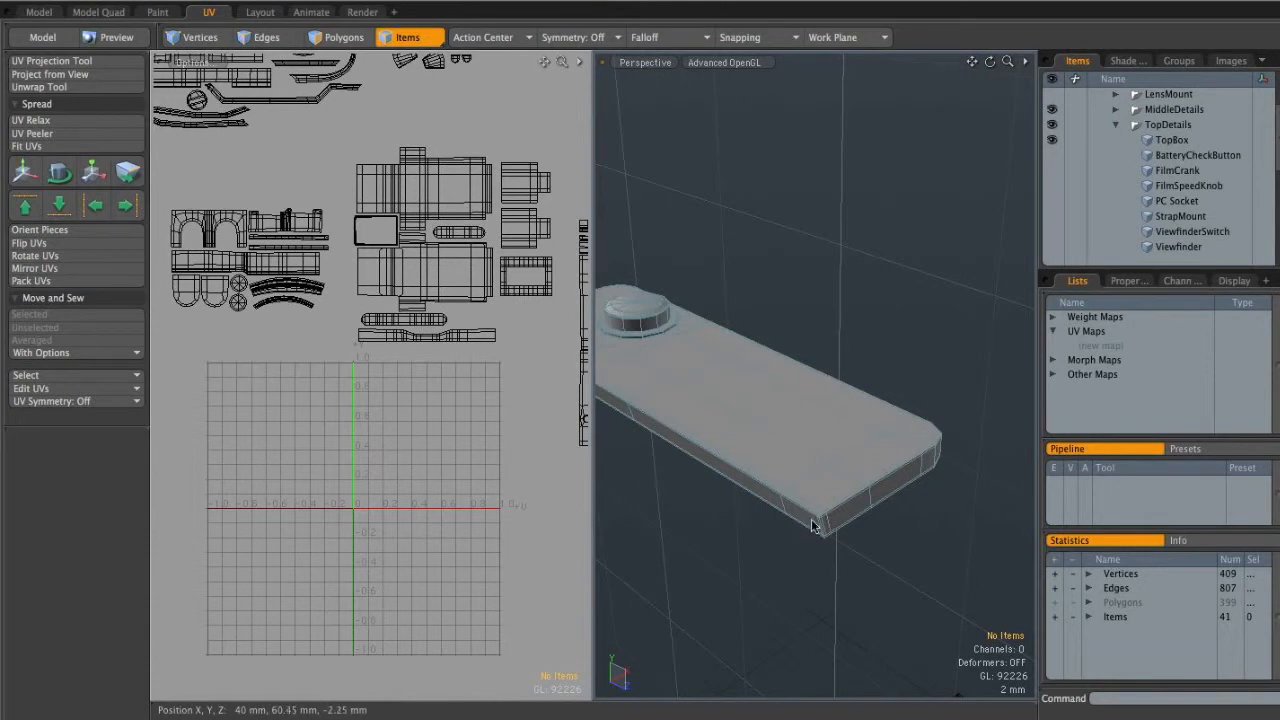
alt+drag(822, 450, 781, 385)
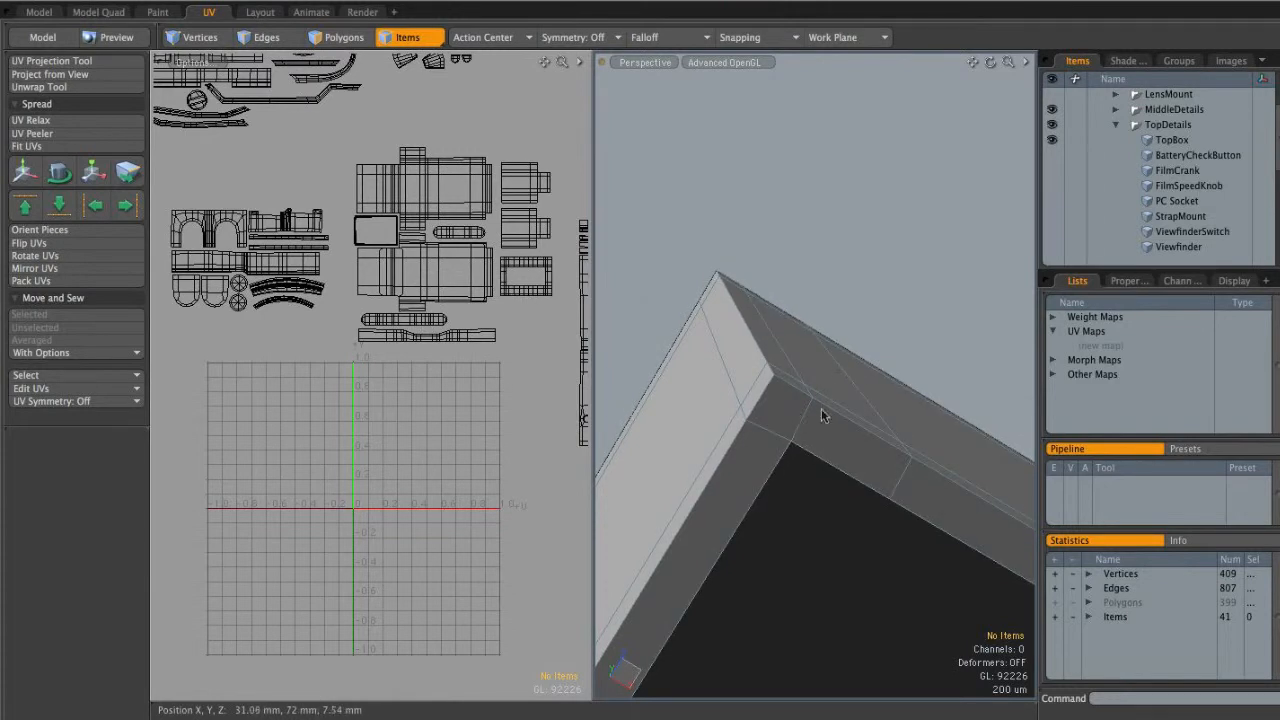
key(c)
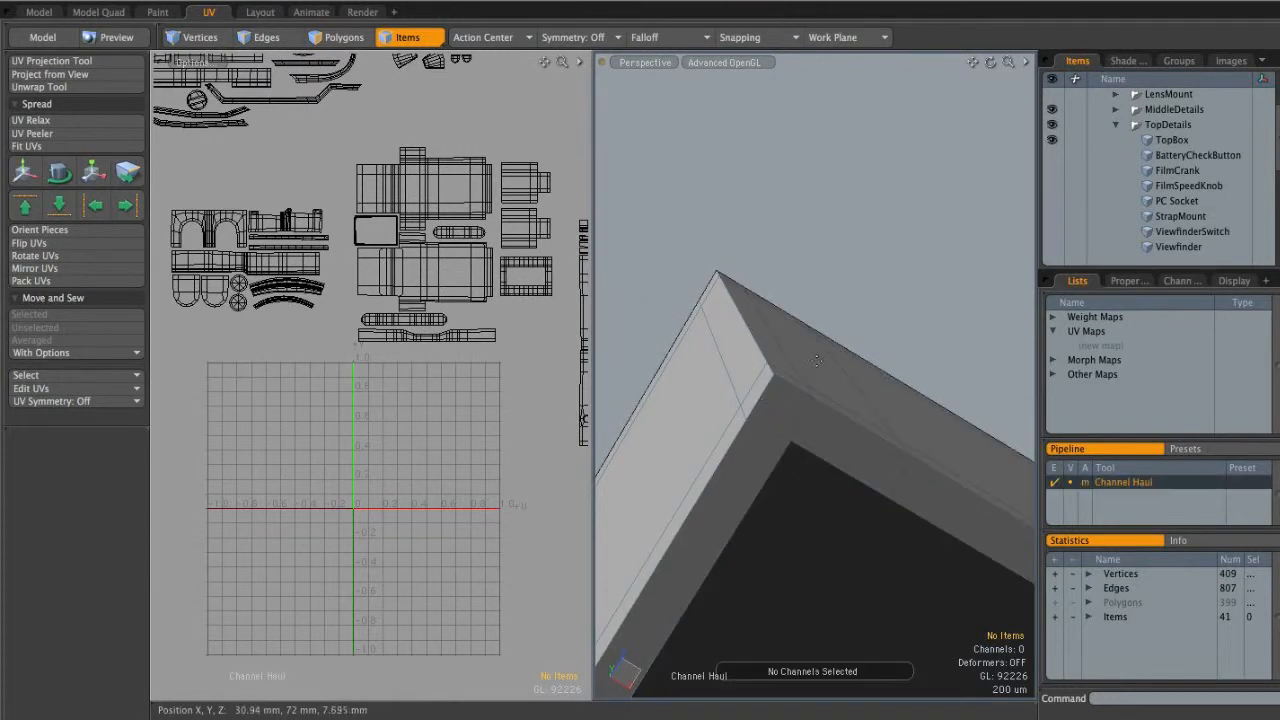
key(3)
click(804, 386)
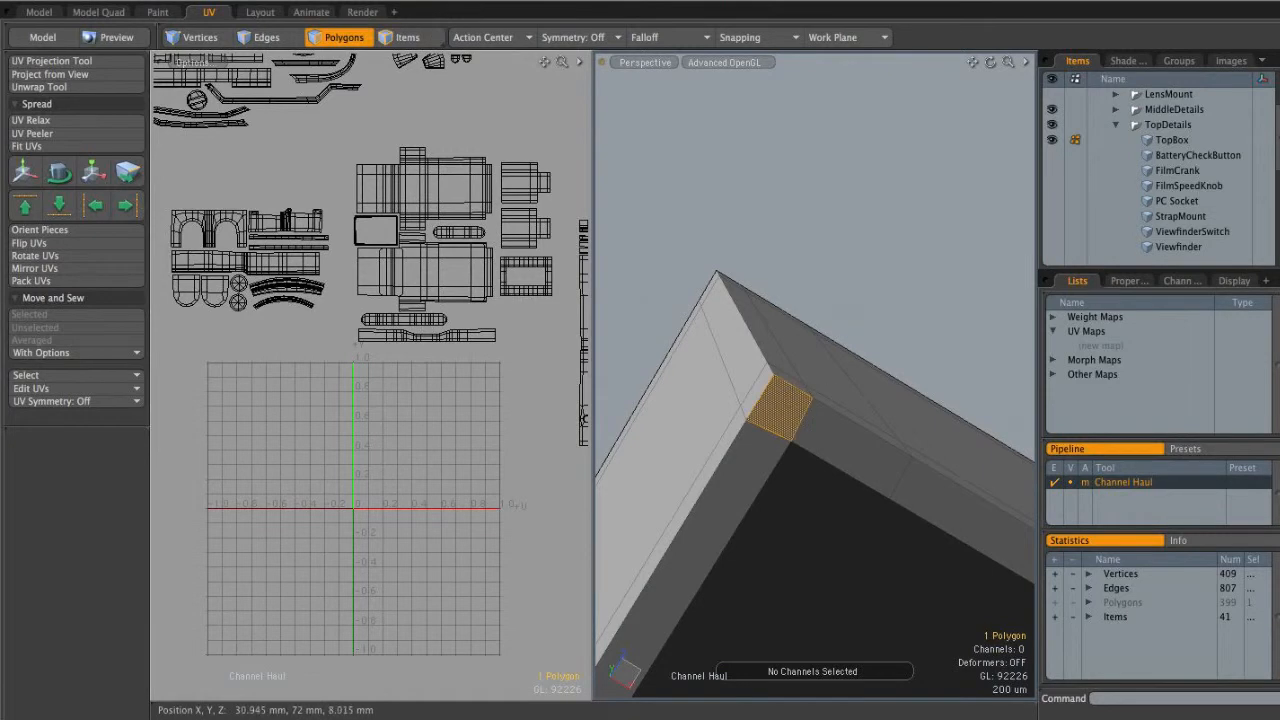
key(space)
click(855, 327)
key(alt+c)
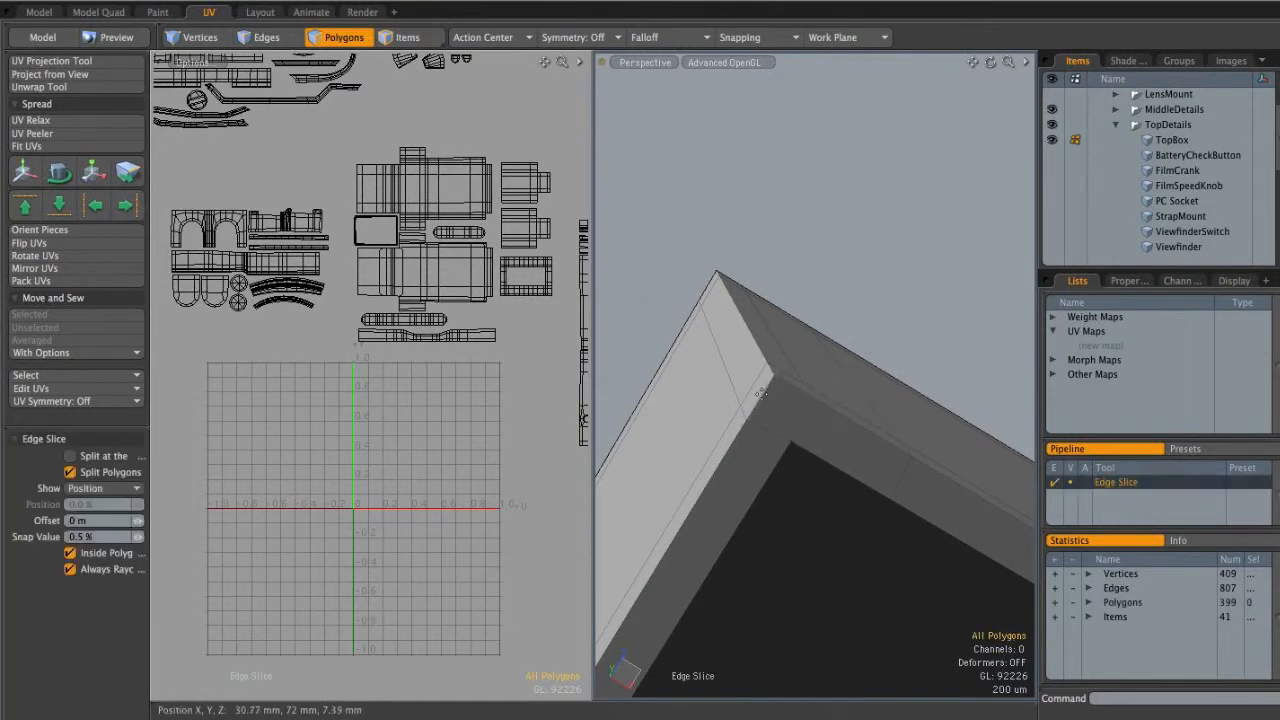
click(773, 376)
click(771, 431)
drag(778, 432, 790, 444)
Edge Slice the rim on both sides of the diagonal, running each cut from the outer edge to the inner edge
alt+drag(791, 413, 807, 371)
shift+click(763, 386)
drag(787, 440, 781, 450)
drag(818, 387, 829, 364)
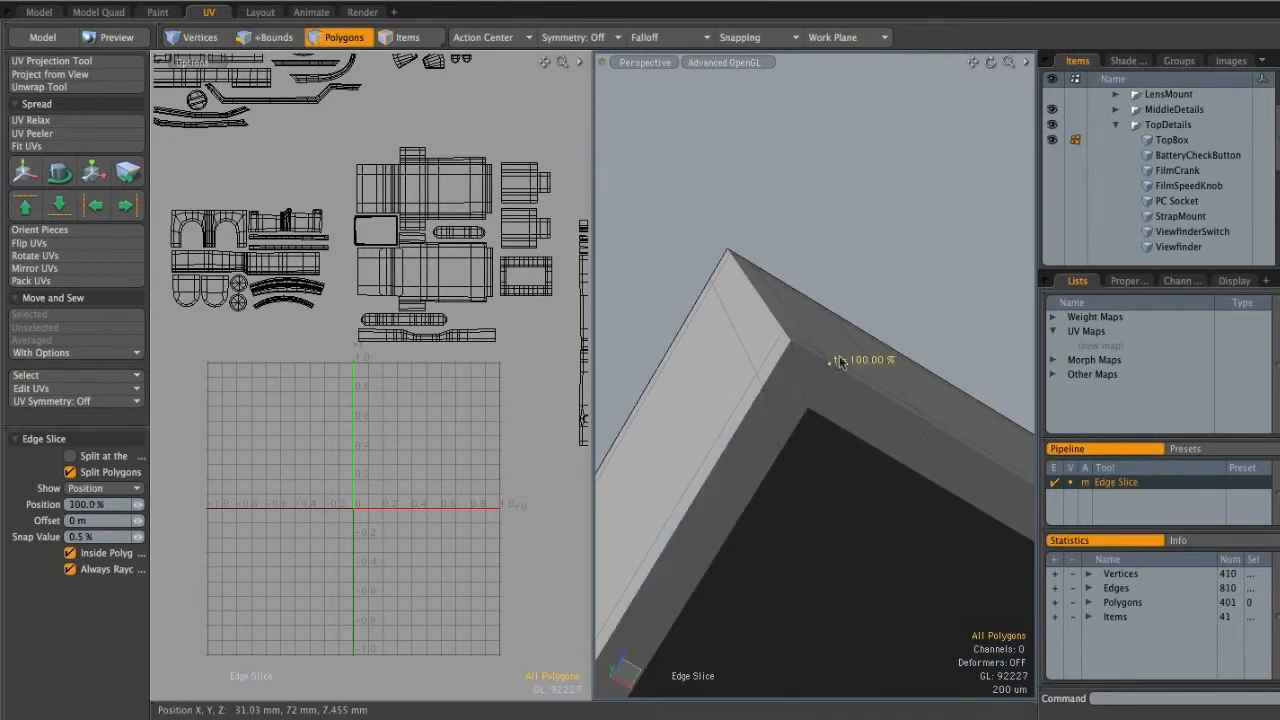
click(841, 427)
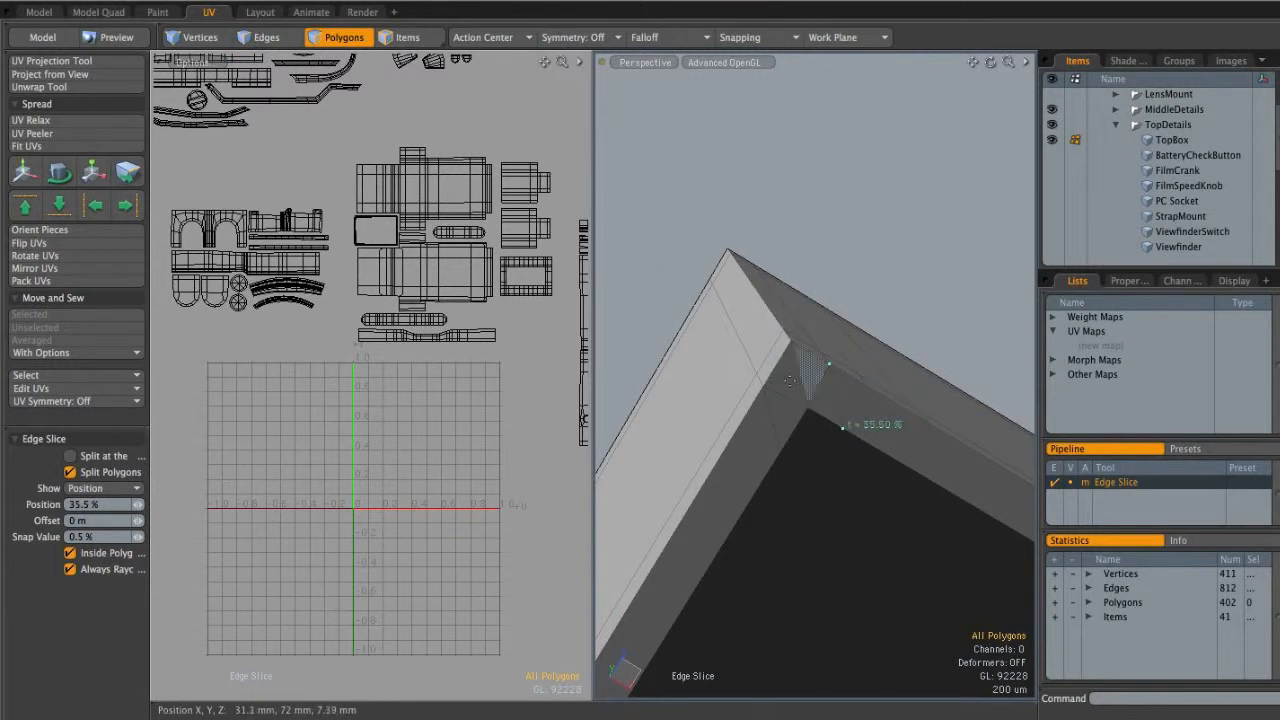
Delete the two leftover rim edges beside the diagonal that run into the inner corner
key(space)
key(2)
key(Delete)
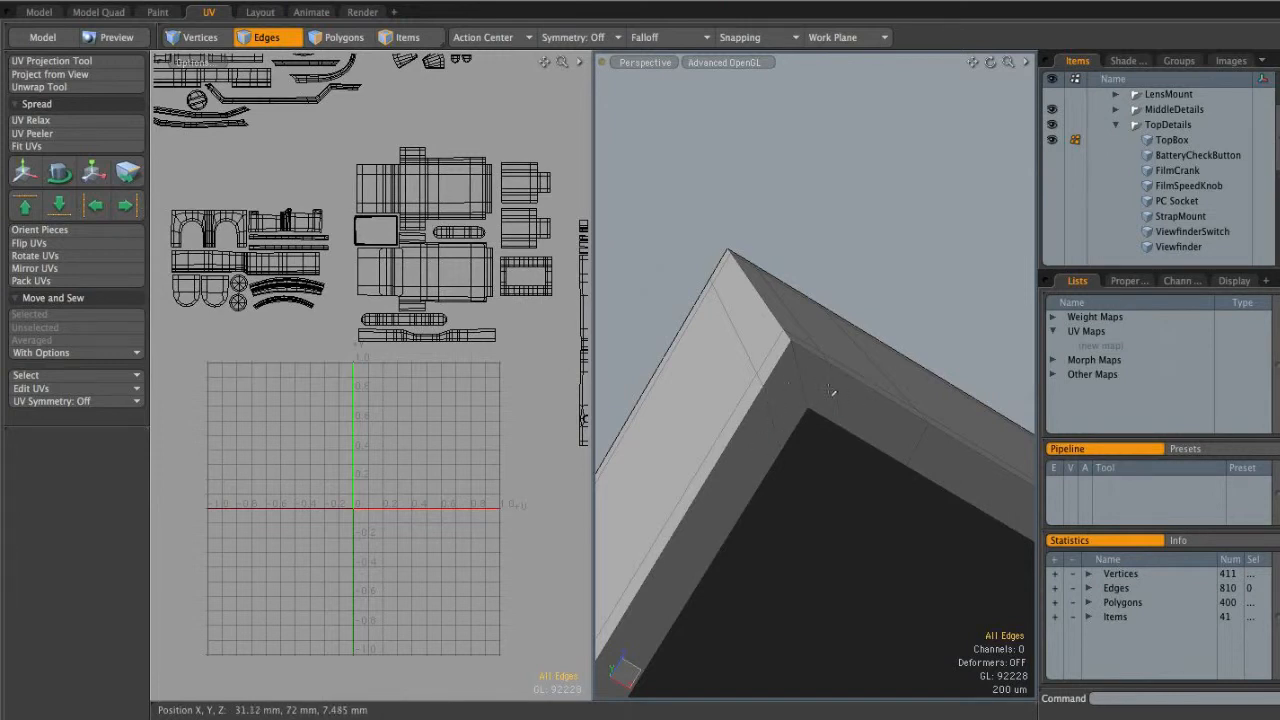
Select the rim's diagonal edge together with the vertical edge loop of the same TopBox corner as a UV seam
click(797, 364)
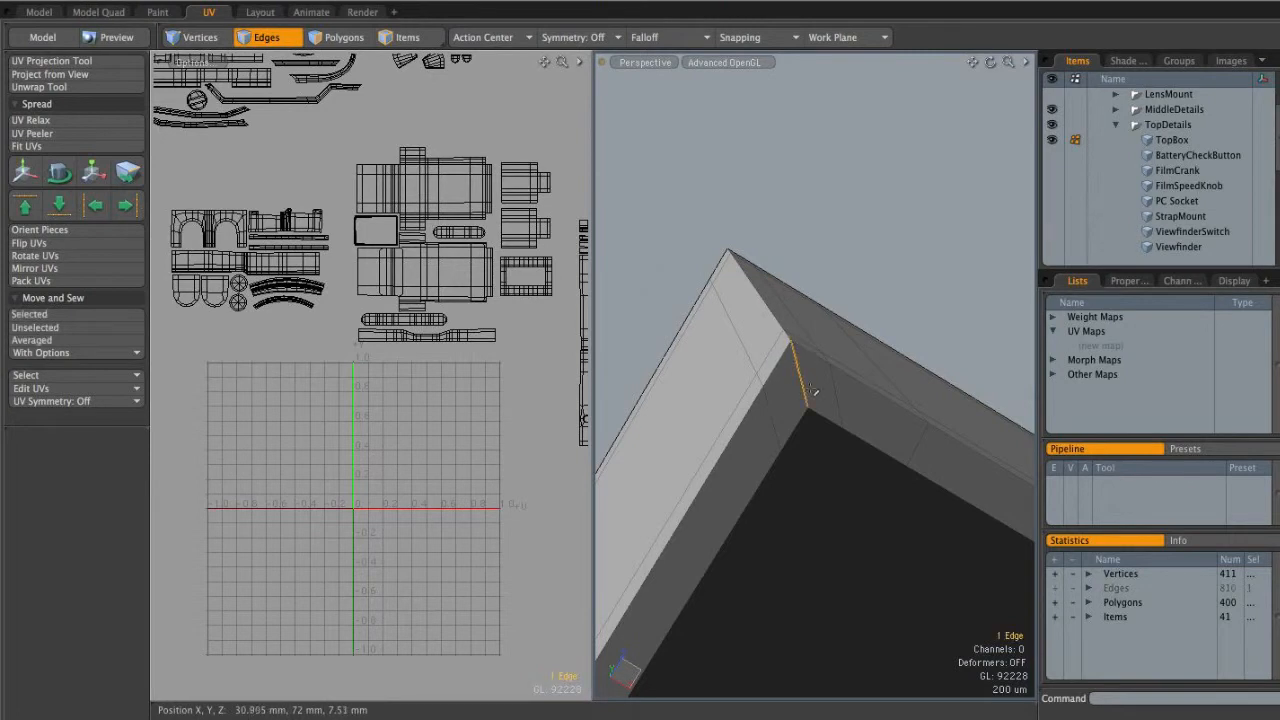
alt+drag(781, 485, 834, 361)
shift+click(764, 508)
key(l)
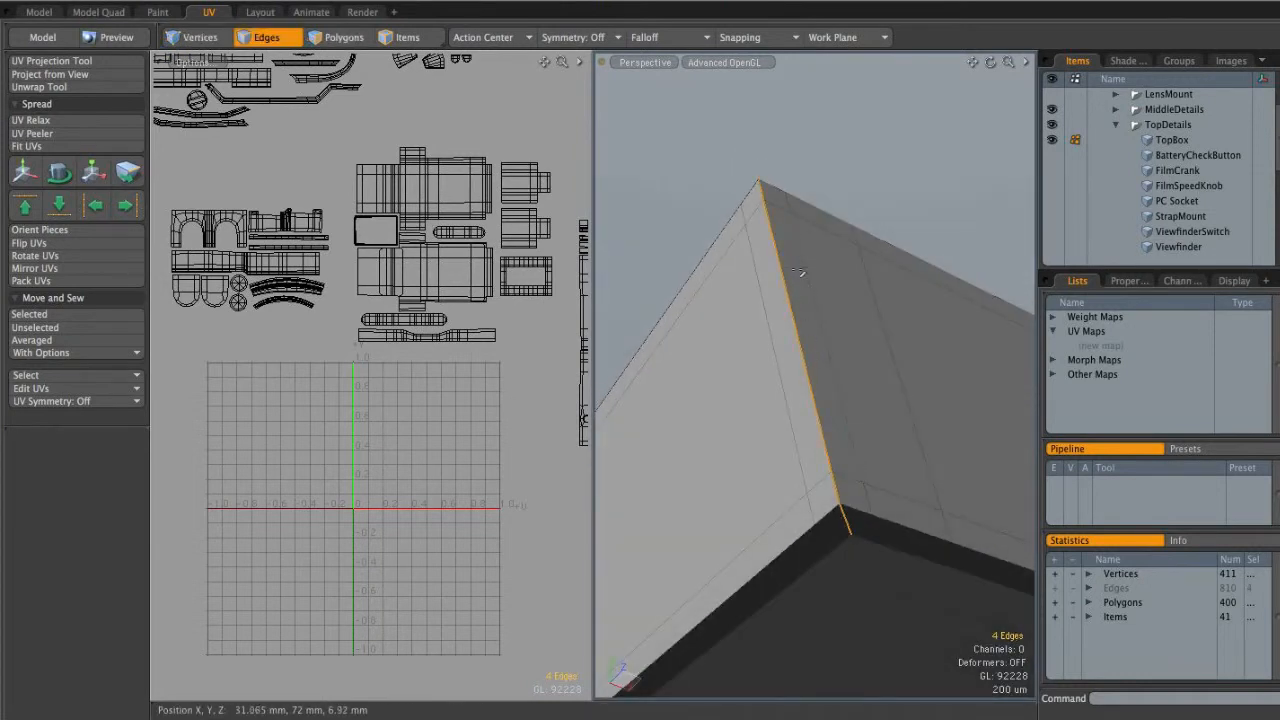
Add the vertical edges of TopBox's other sharp corner to the seam selection
alt+drag(826, 515, 808, 432)
alt+drag(808, 432, 801, 441)
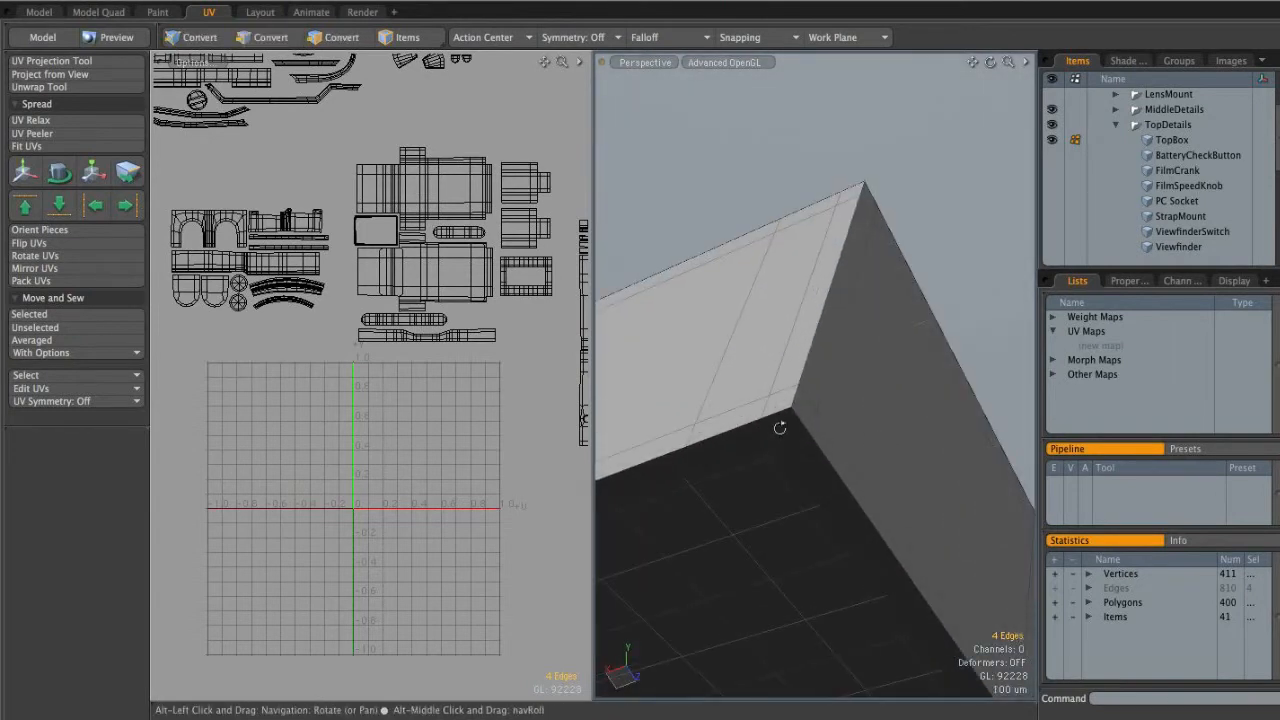
shift+click(785, 428)
shift+click(799, 395)
alt+drag(880, 317, 820, 449)
shift+click(816, 437)
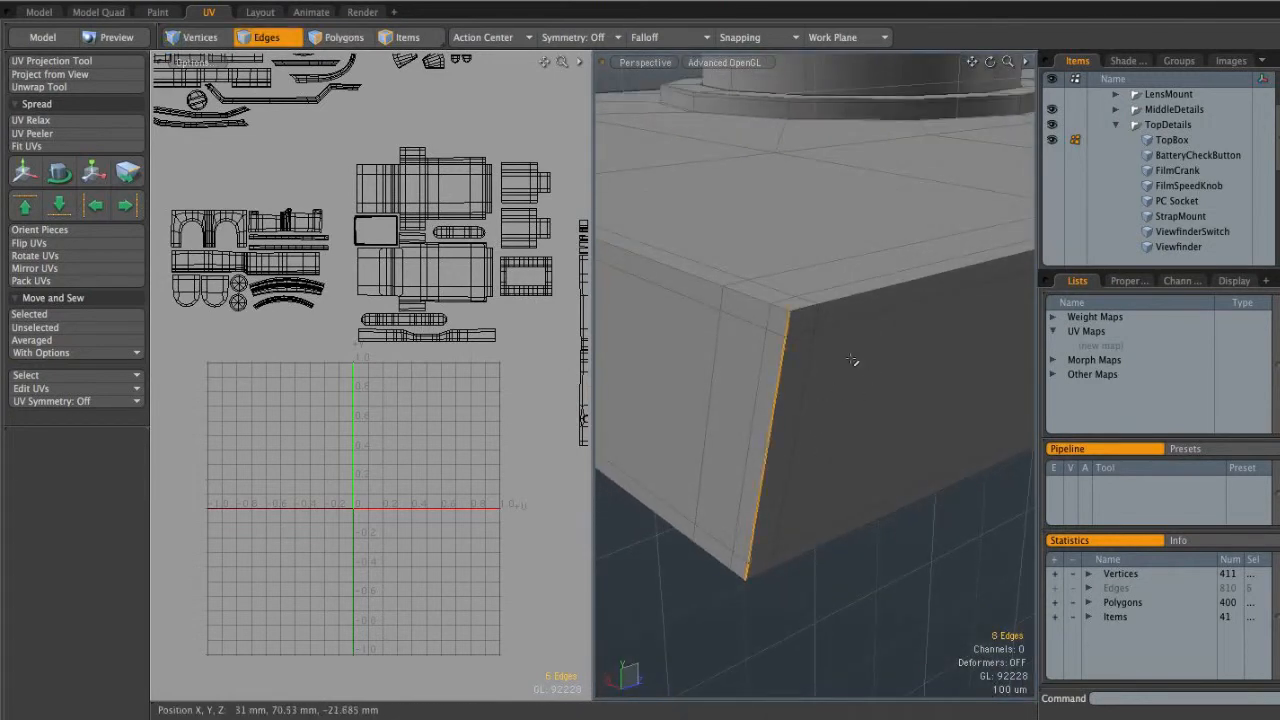
Add the full edge loop around the base of the round knob's flange to the seam selection
alt+drag(871, 375, 980, 369)
alt+shift+drag(919, 431, 721, 481)
shift+click(778, 456)
shift+click(815, 457)
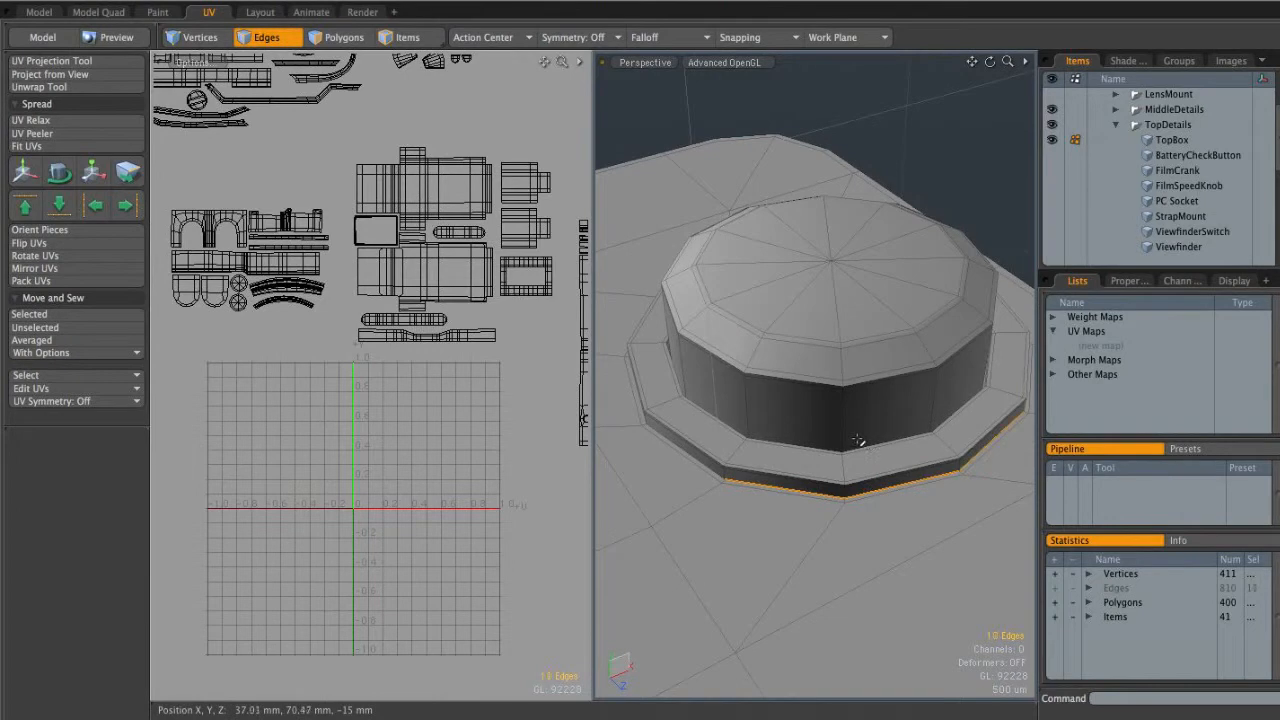
key(Up)
key(Up)
key(Up)
key(Up)
key(Up)
alt+shift+drag(815, 294, 804, 331)
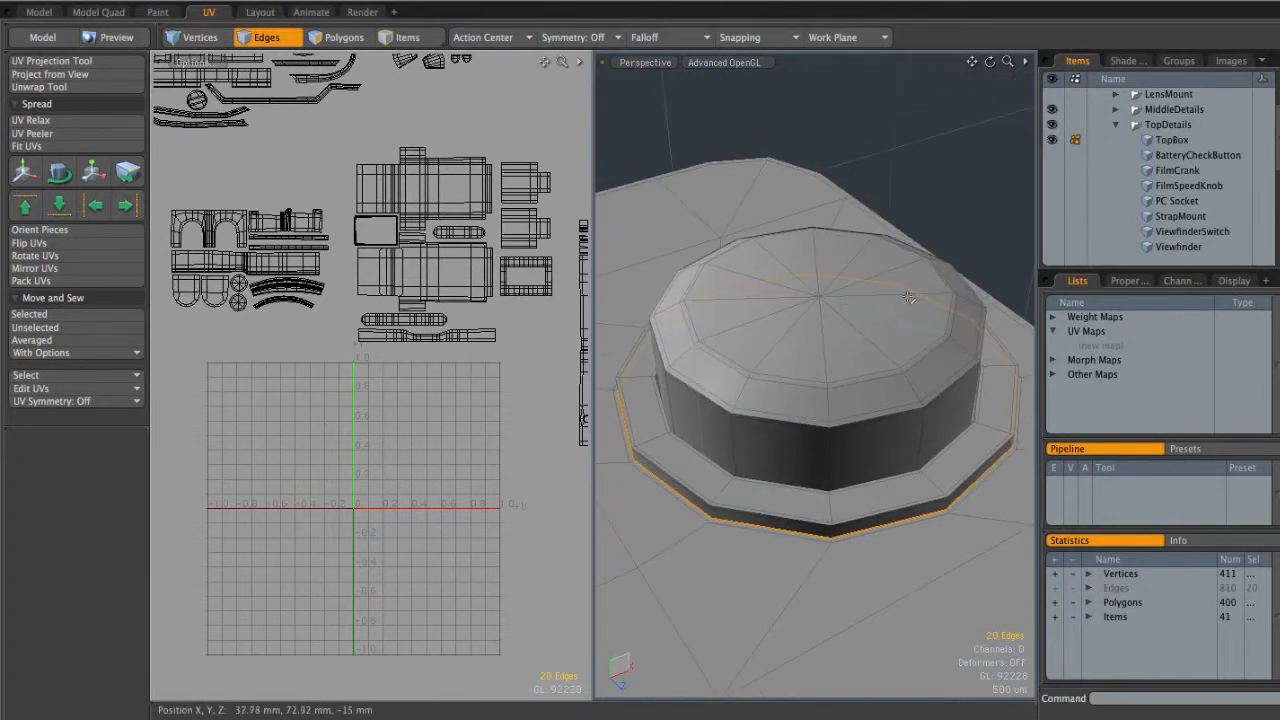
Add the full edge loop where the knob's cap meets its vertical wall to the seam selection
ctrl+alt+drag(729, 393, 862, 452)
shift+drag(735, 330, 803, 352)
ctrl+alt+drag(883, 386, 755, 401)
key(Up)
key(Up)
key(Up)
key(Up)
key(Up)
key(Up)
key(Up)
key(Up)
key(Up)
key(Up)
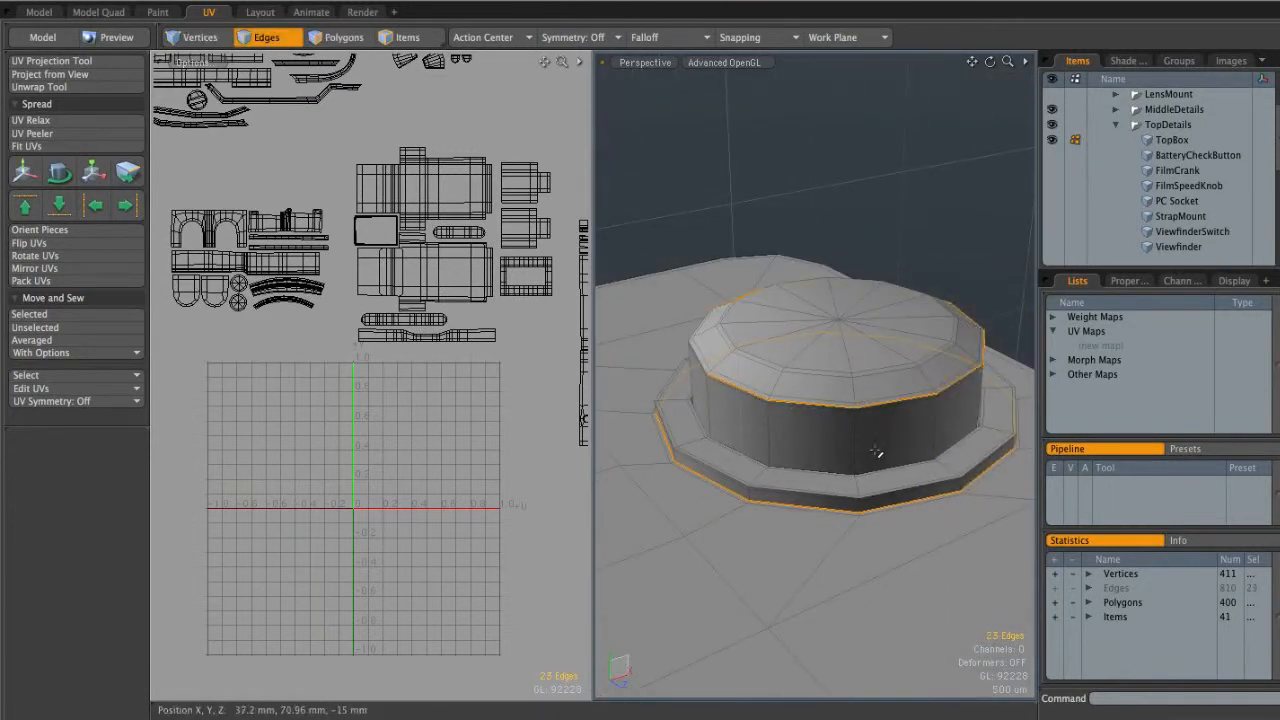
Add one vertical run of edges from the cap loop down the knob wall and across the flange to its base loop
alt+drag(866, 443, 731, 449)
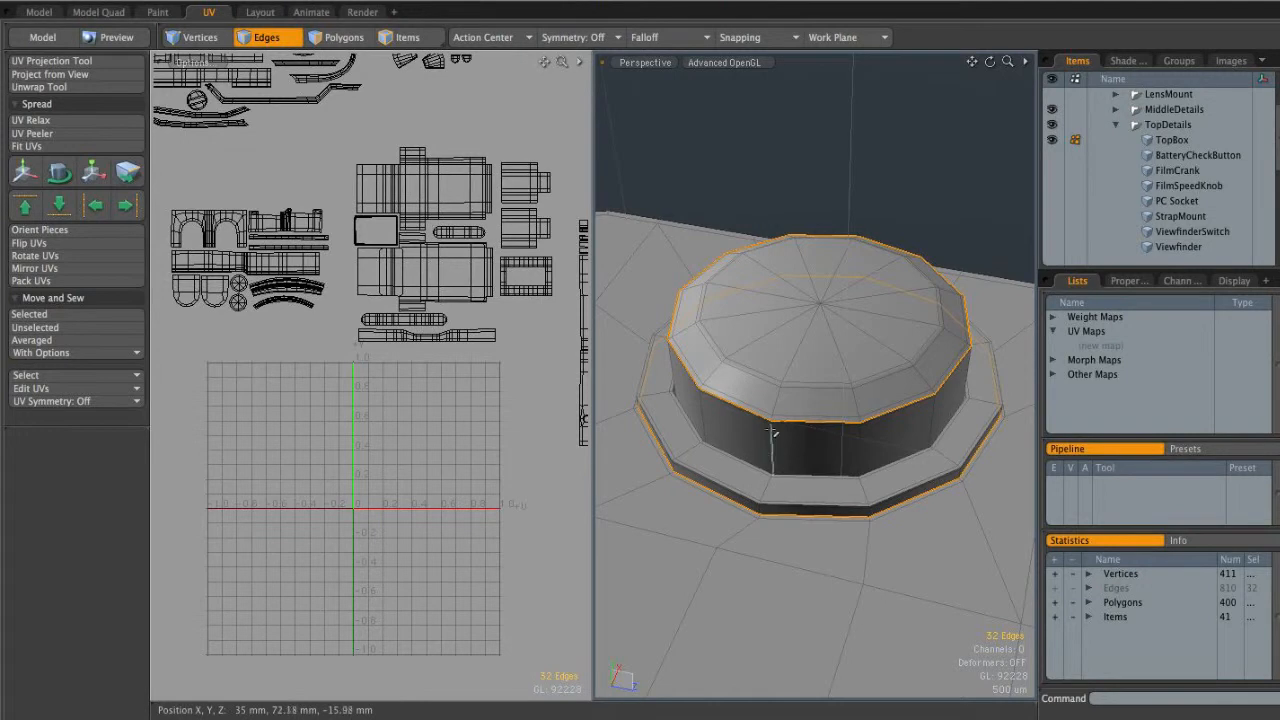
alt+shift+drag(776, 445, 840, 394)
scroll(834, 375, up, 3)
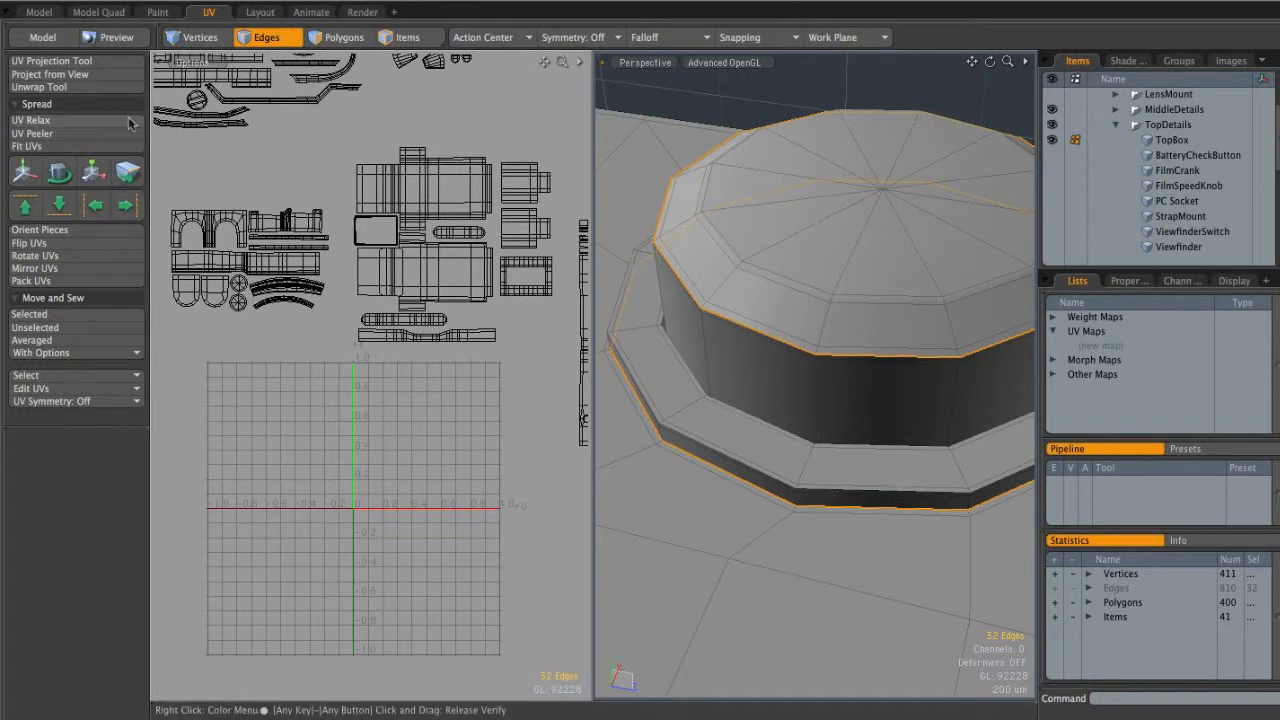
alt+drag(848, 444, 852, 341)
scroll(852, 341, up, 5)
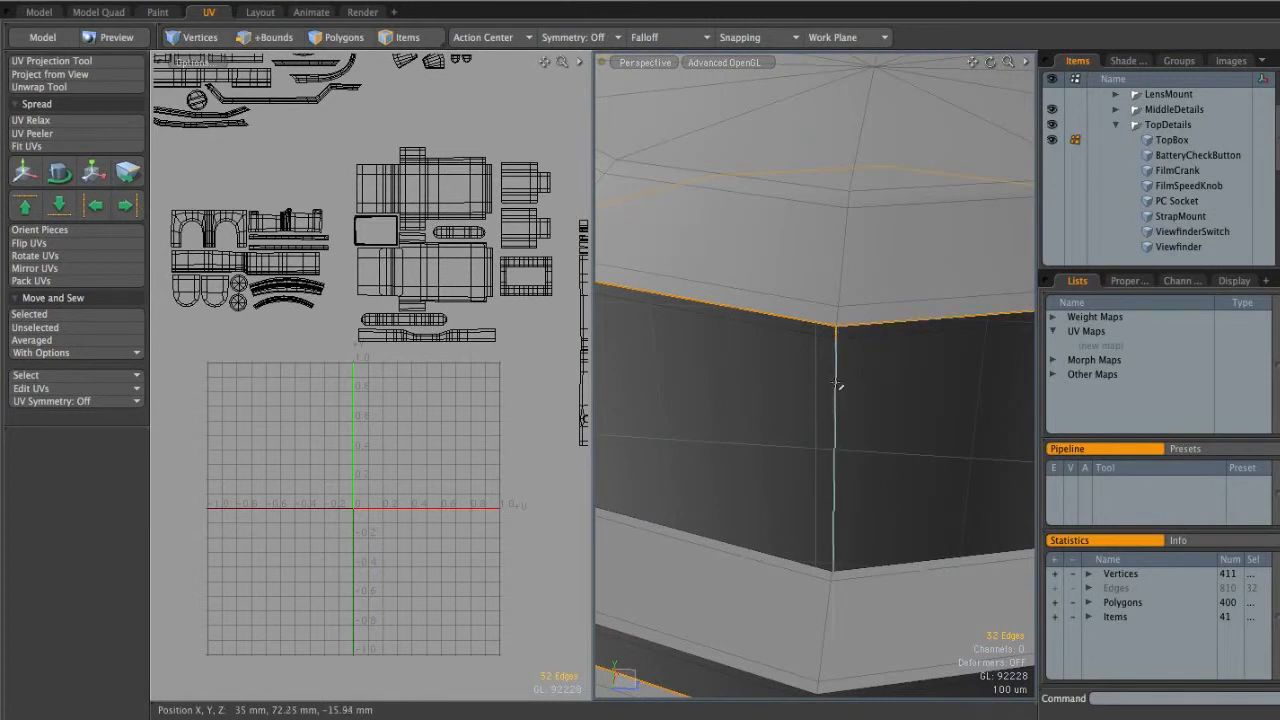
alt+drag(914, 426, 802, 442)
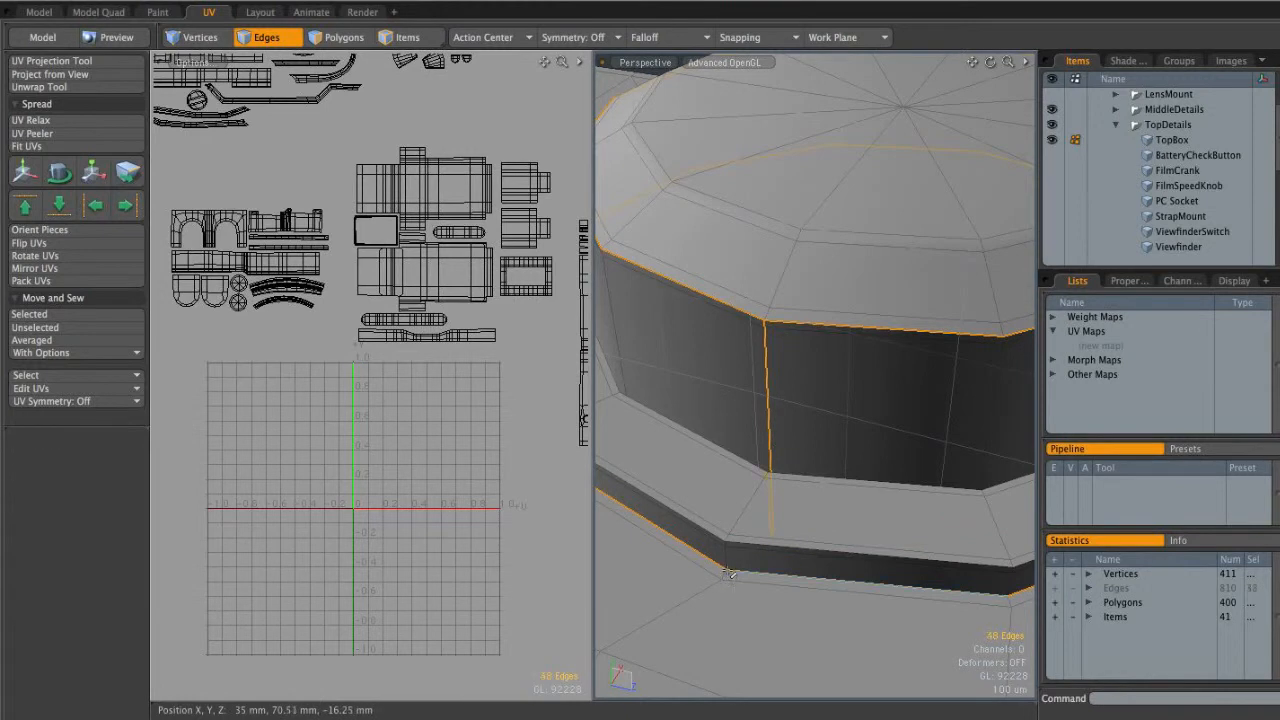
shift+click(728, 572)
alt+drag(780, 514, 728, 522)
alt+shift+drag(810, 456, 631, 449)
alt+shift+drag(768, 473, 846, 463)
Unwrap TopBox along the selected seam edges with the Unwrap Tool
click(39, 87)
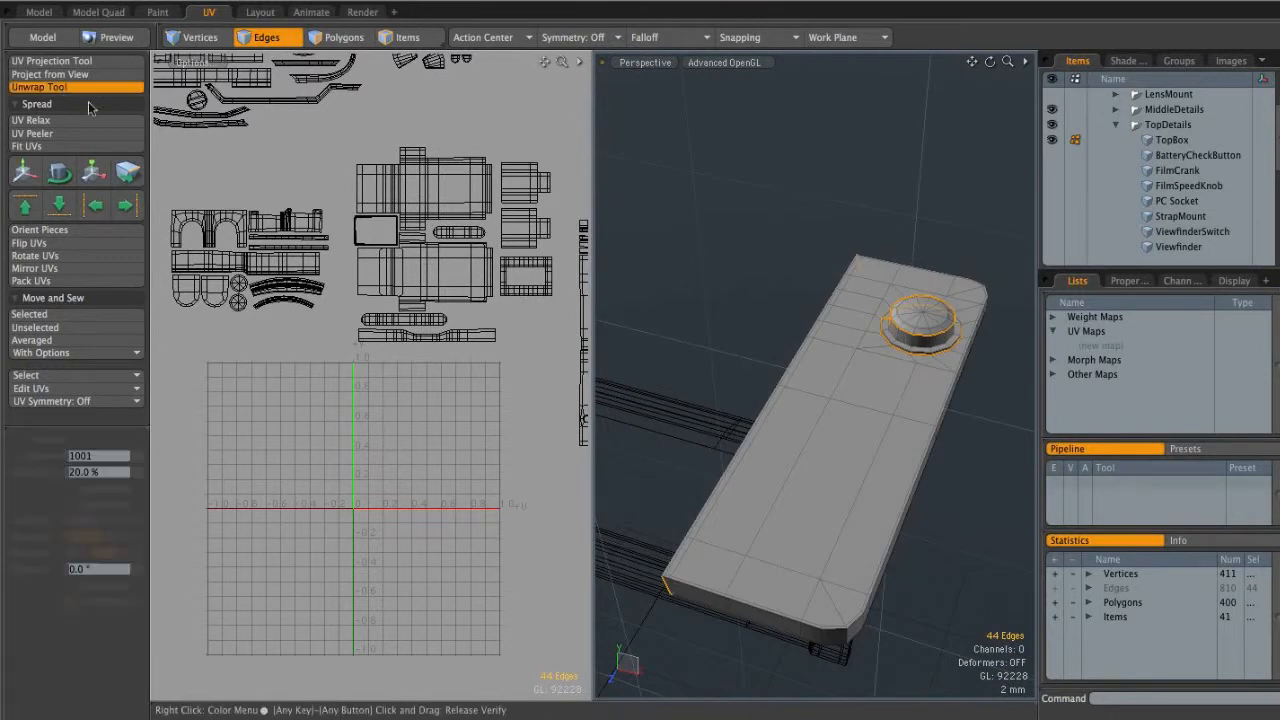
click(428, 424)
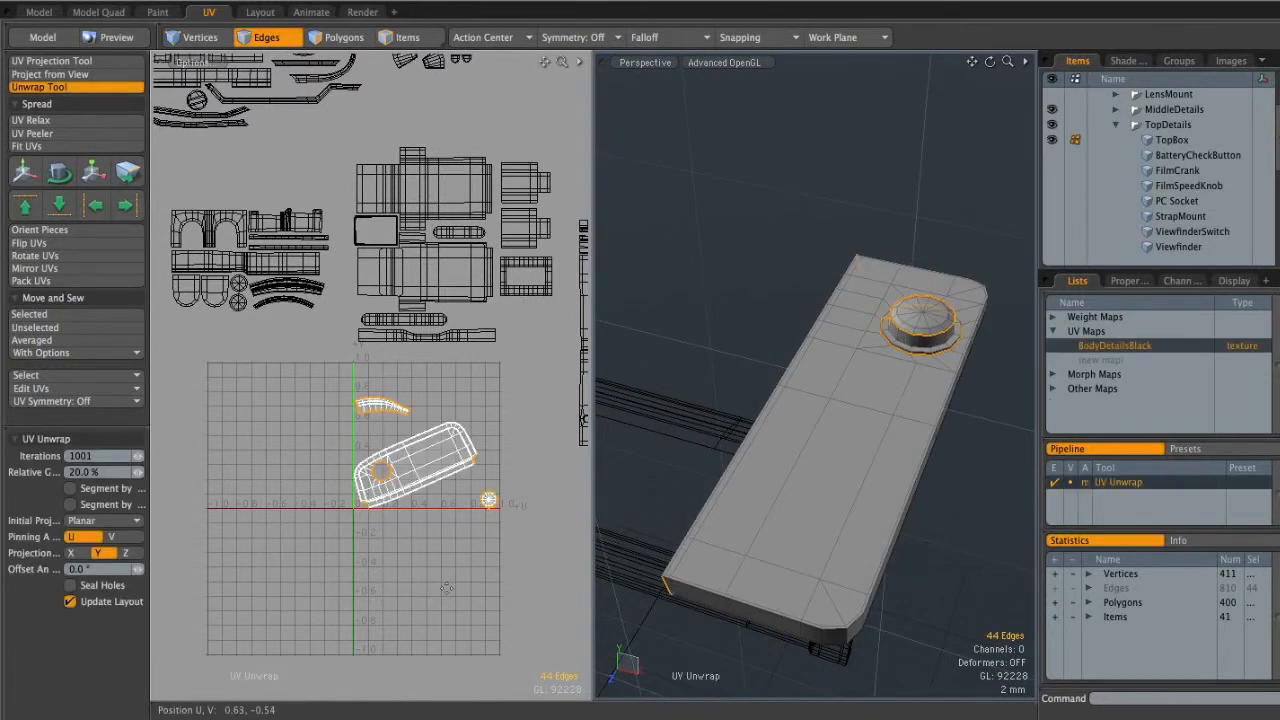
alt+shift+drag(434, 483, 437, 418)
ctrl+alt+drag(437, 418, 560, 394)
alt+shift+drag(560, 394, 483, 433)
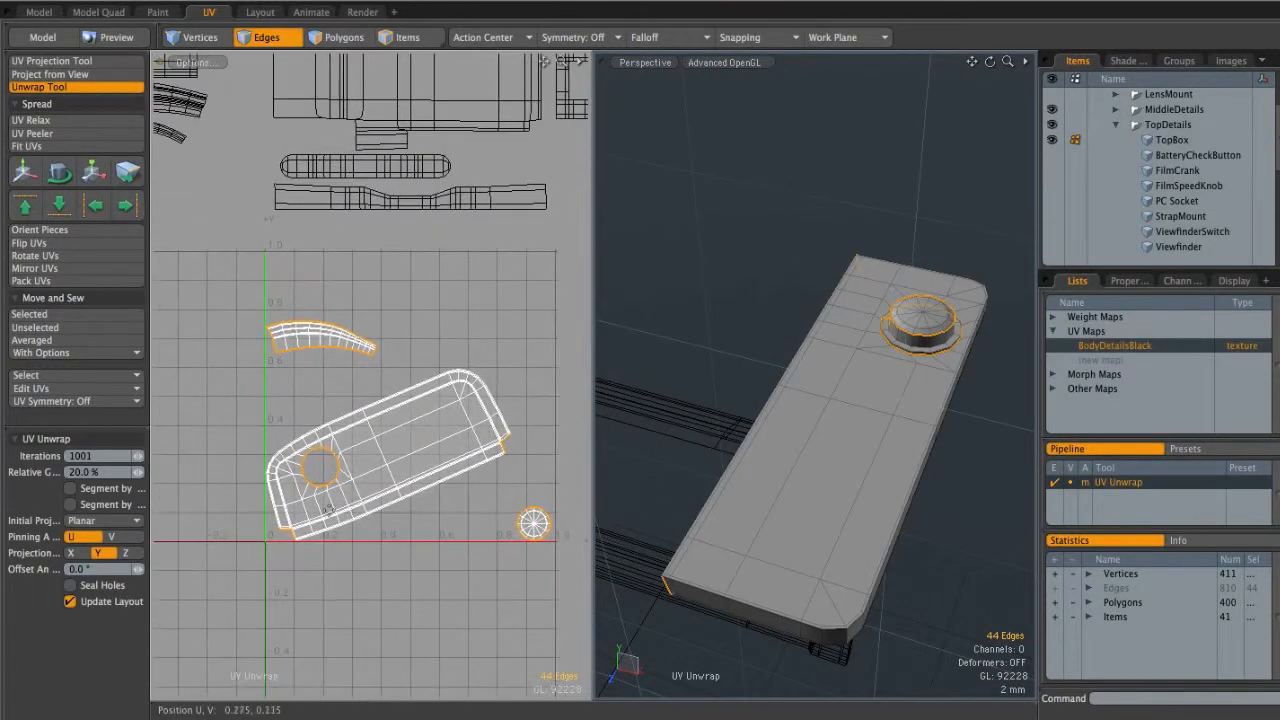
Compare the unwrap with different projection and pinning axes, settling on projection axis X and pinning axis U
click(70, 554)
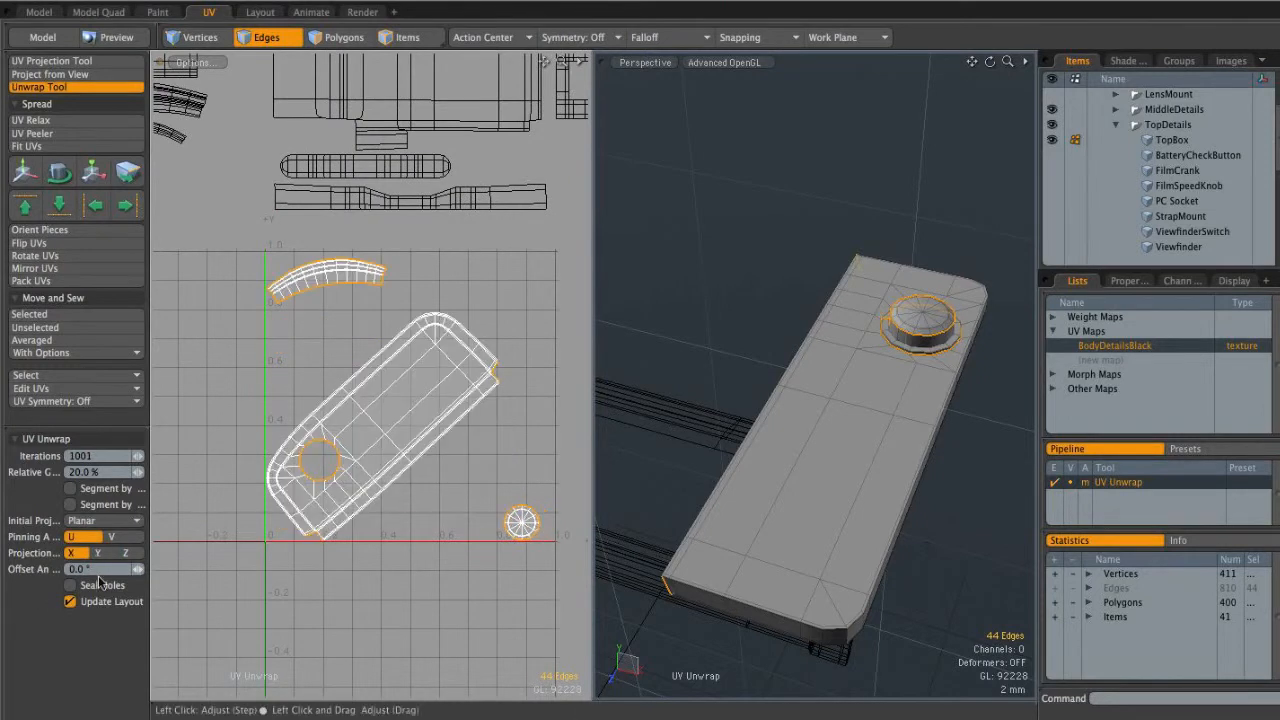
click(98, 554)
click(124, 554)
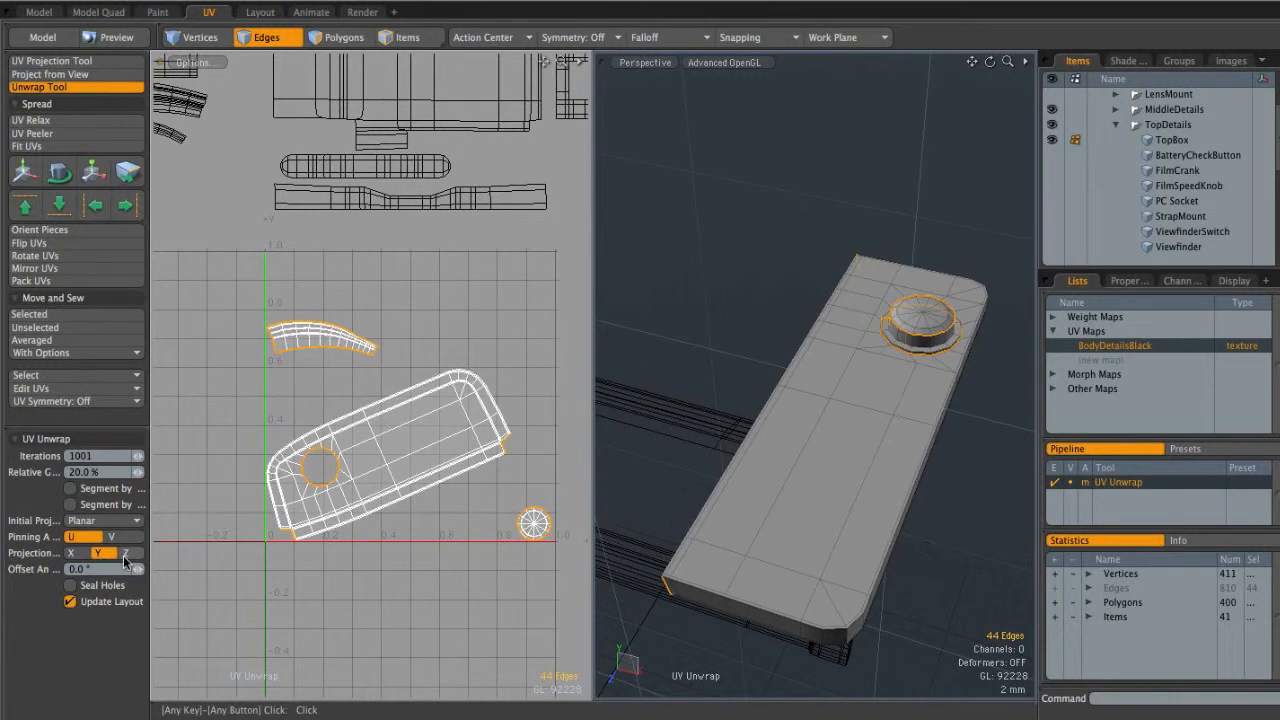
click(125, 538)
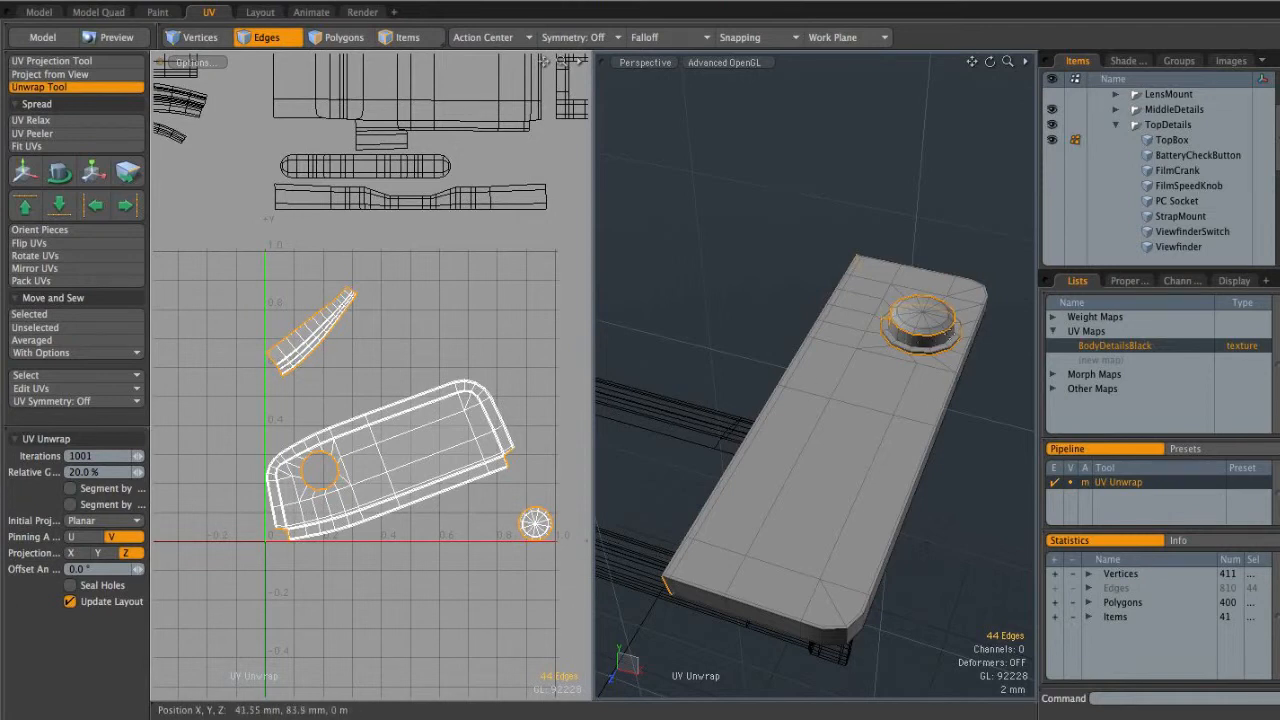
click(72, 537)
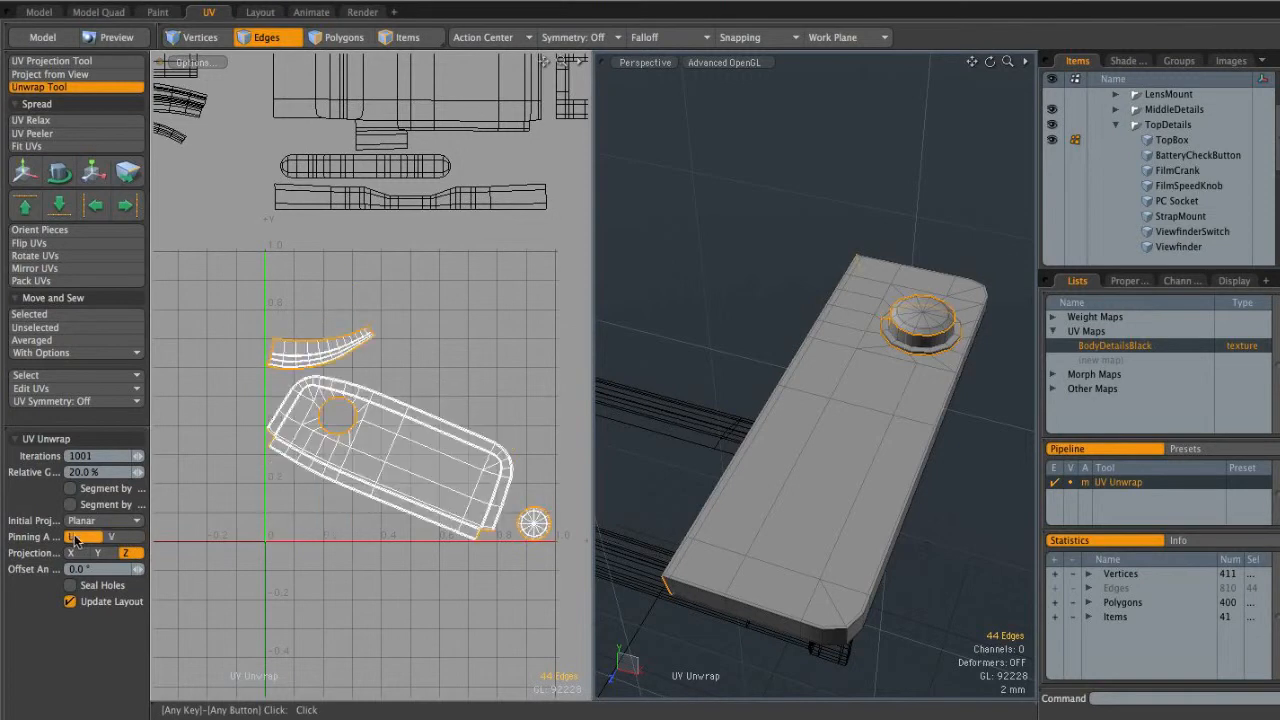
click(72, 553)
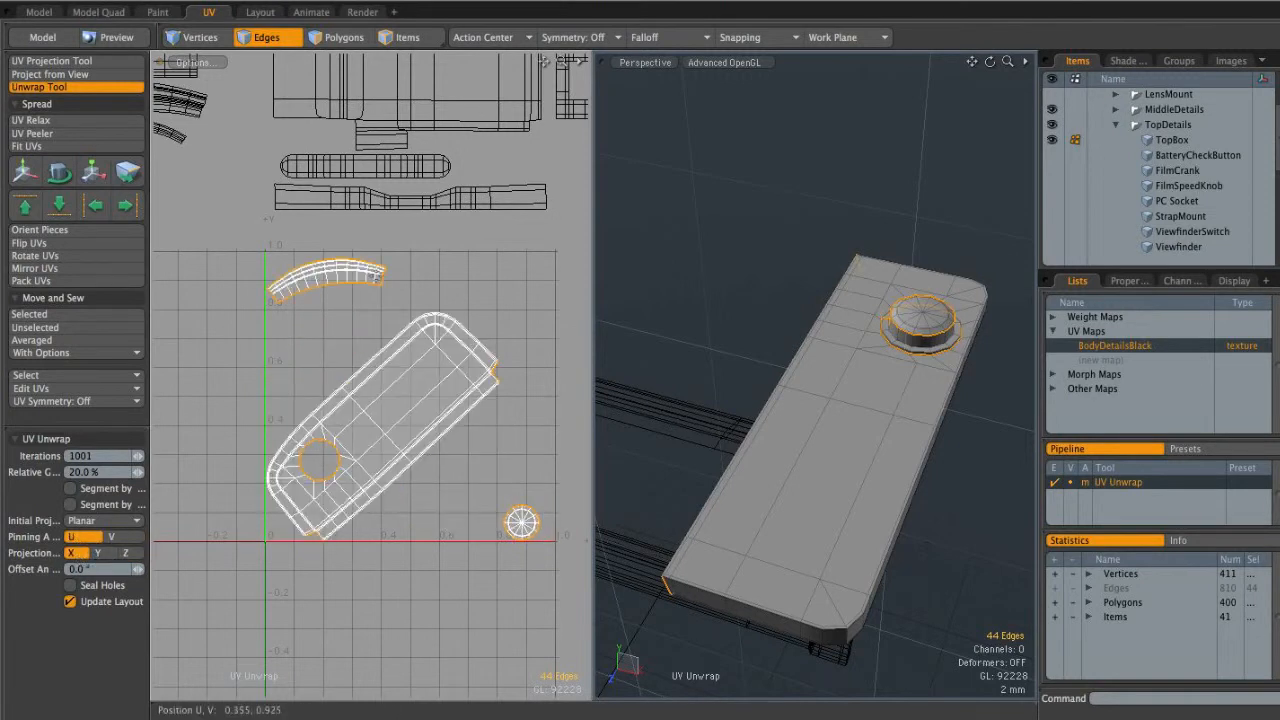
Finish the unwrap, clear the edge selection, and switch to polygon selection
alt+shift+drag(521, 331, 499, 387)
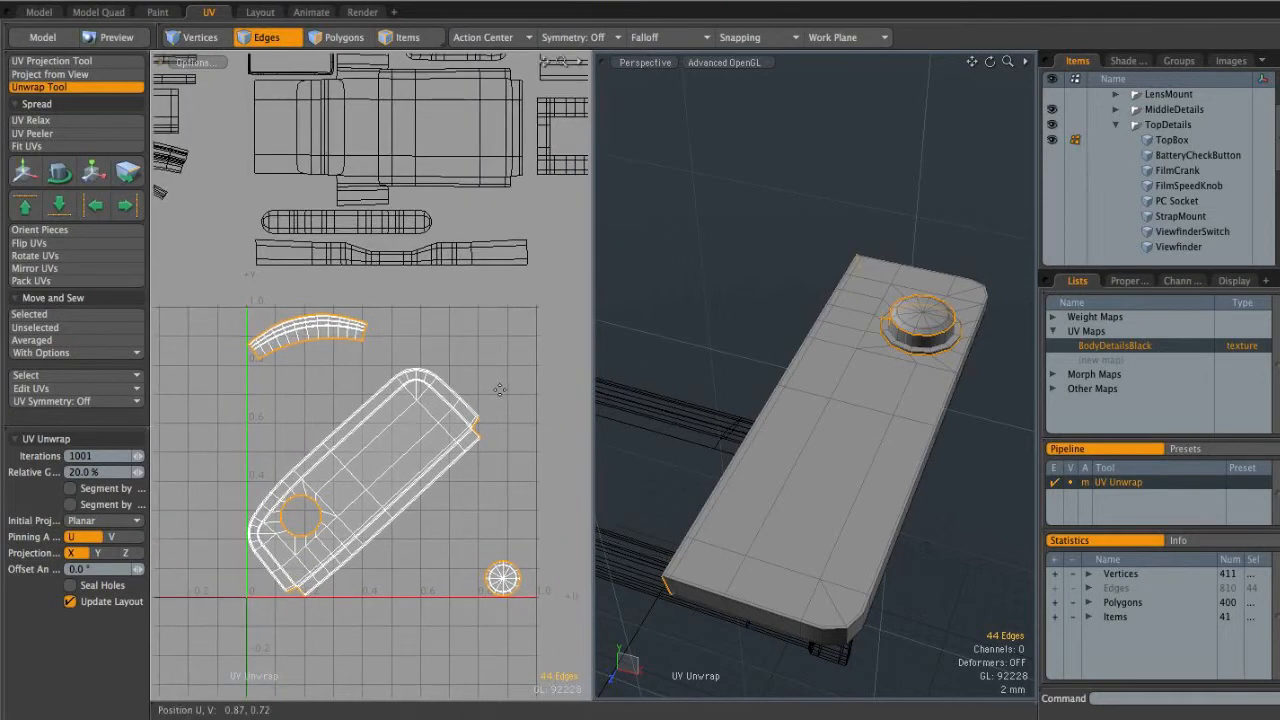
key(space)
click(500, 403)
alt+shift+drag(453, 428, 447, 396)
ctrl+alt+drag(440, 322, 362, 329)
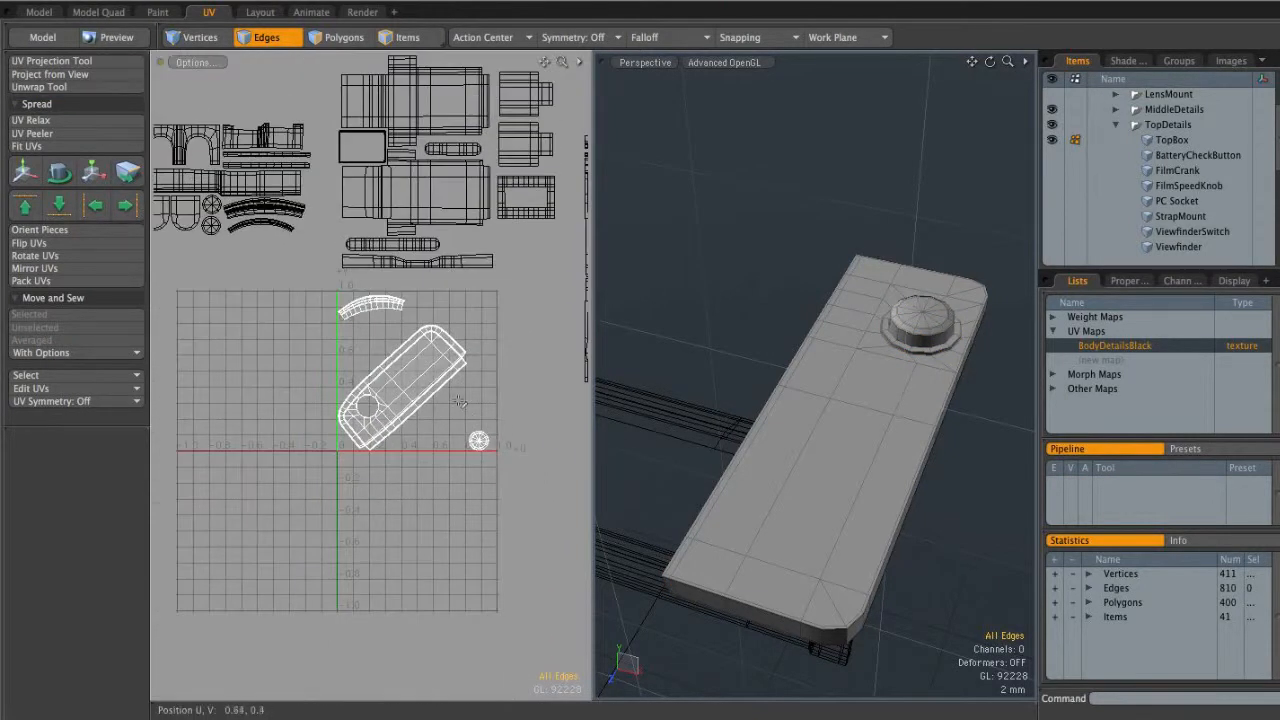
key(3)
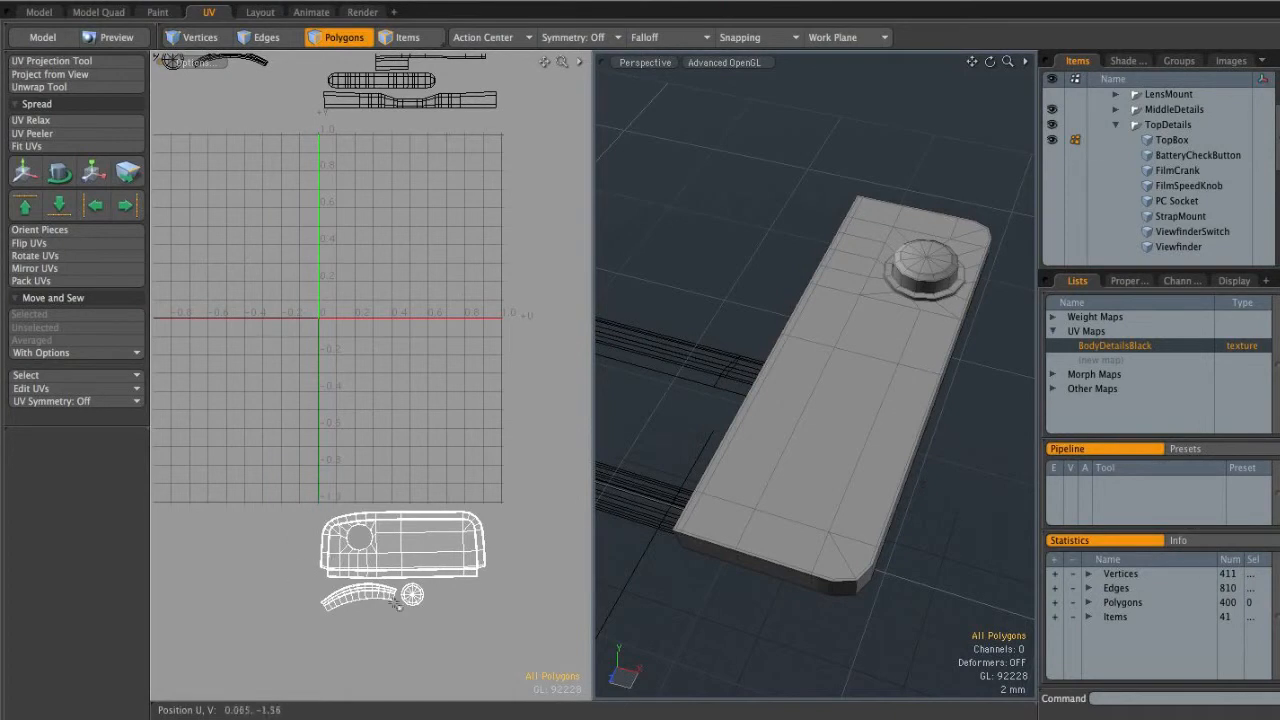
ctrl+alt+drag(313, 603, 324, 498)
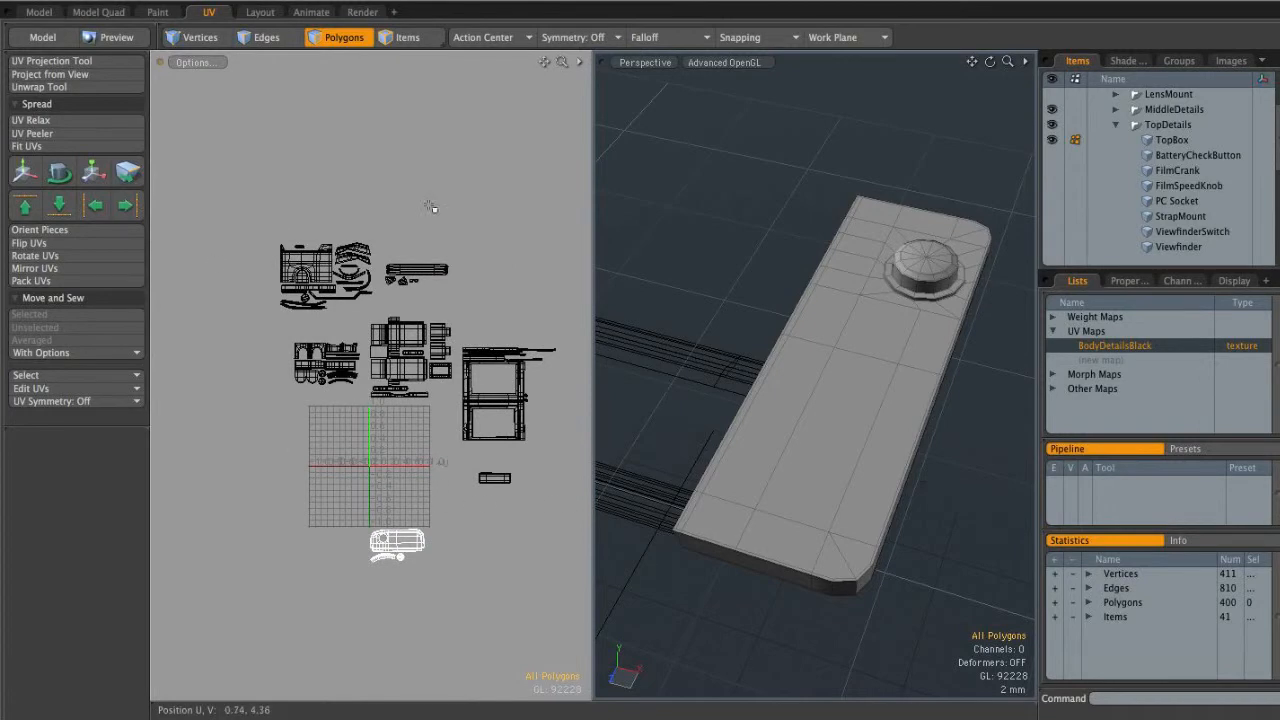
ctrl+alt+drag(553, 471, 500, 448)
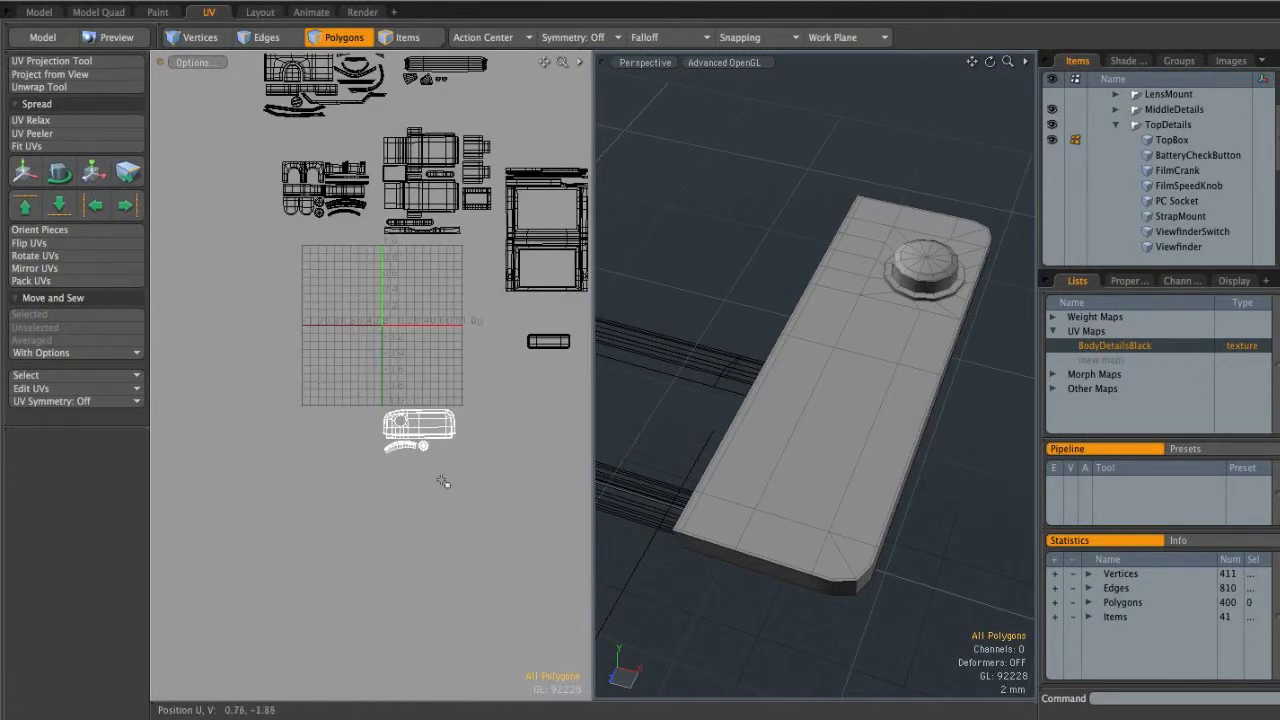
alt+shift+drag(441, 405, 513, 482)
alt+shift+drag(513, 482, 472, 472)
alt+shift+drag(472, 472, 452, 482)
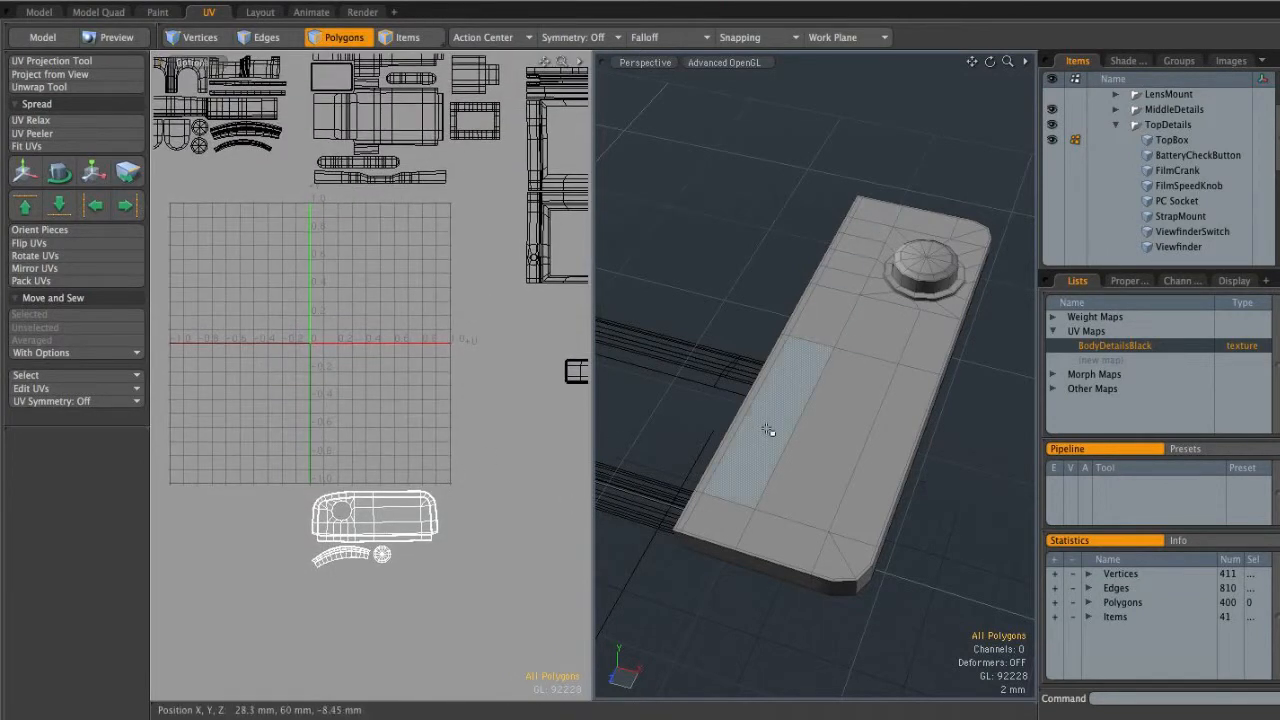
Select the TopBox mesh and assign it the existing DetailsBlackMetal material
click(1212, 143)
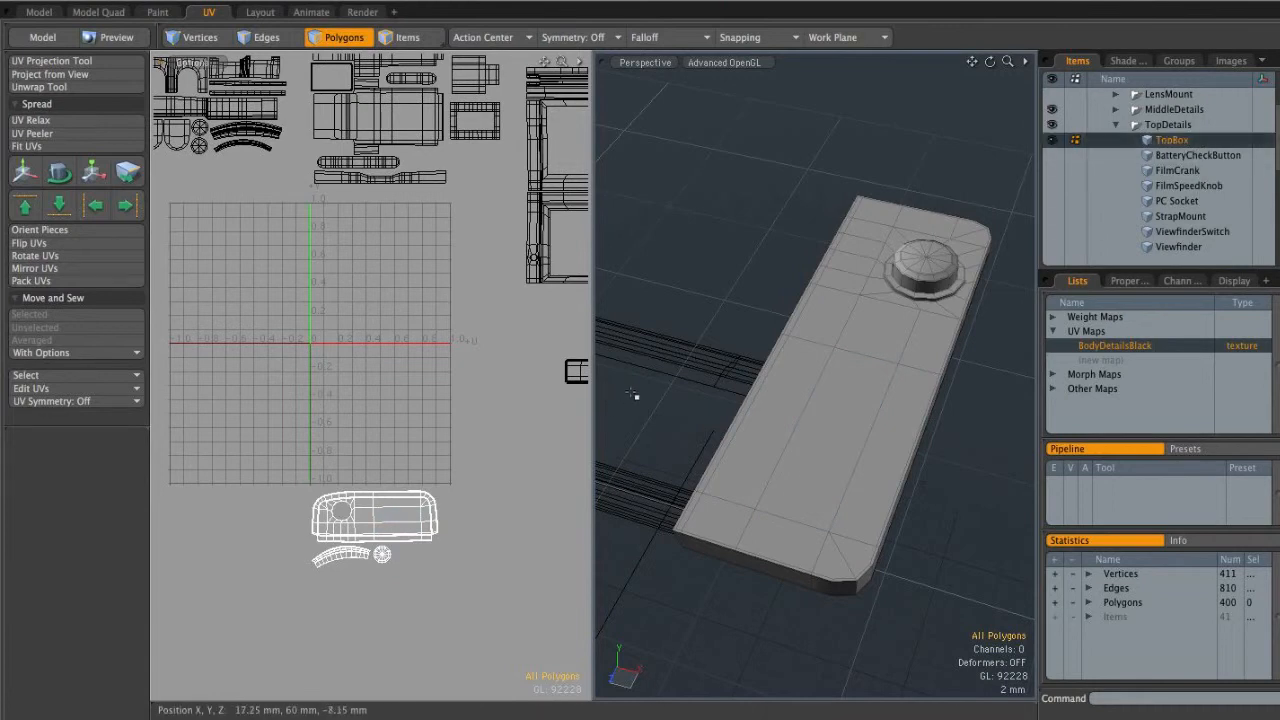
key(m)
click(782, 242)
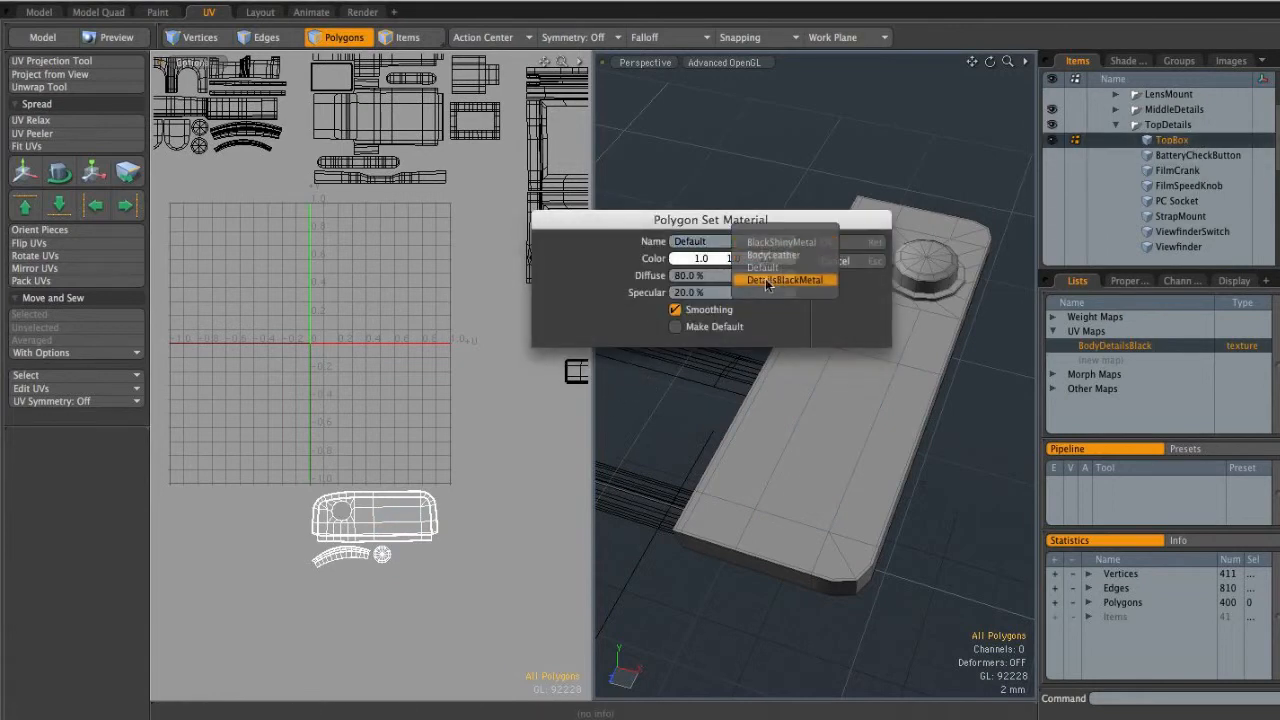
click(785, 281)
click(855, 245)
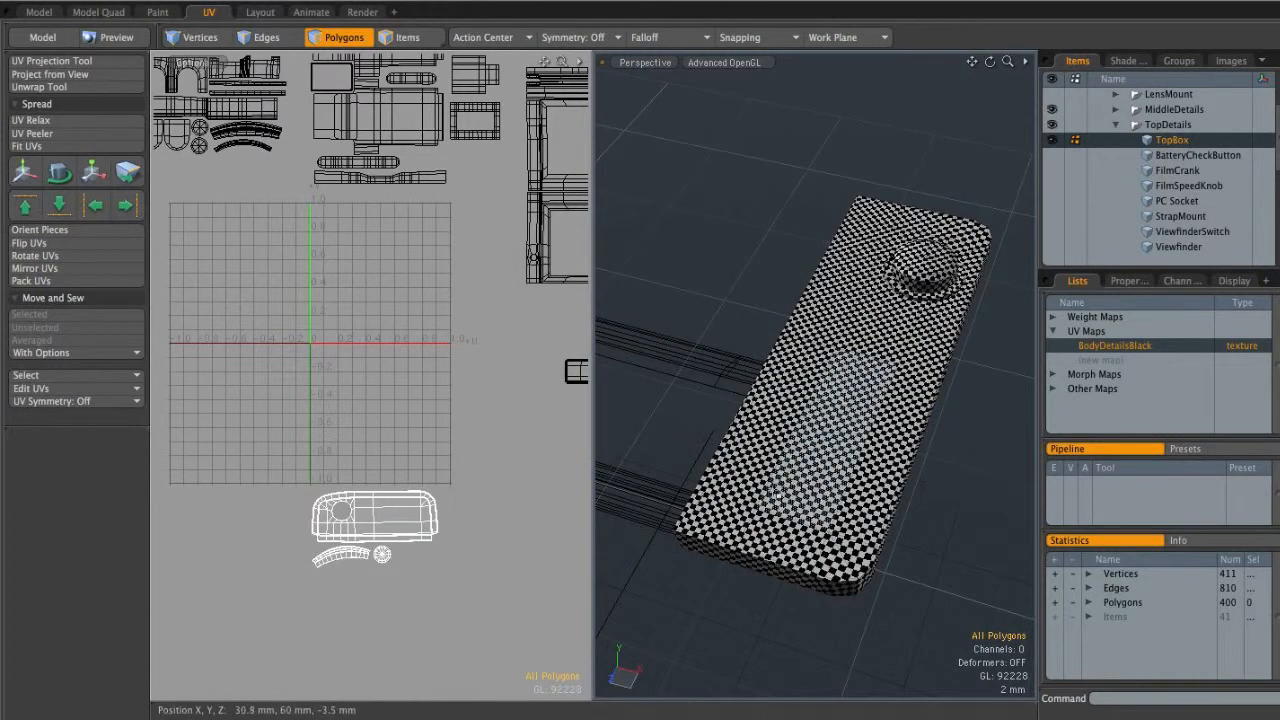
Hide the MiddleDetails group, then show and select the BatteryCheckButton mesh and bring it up close
click(1052, 110)
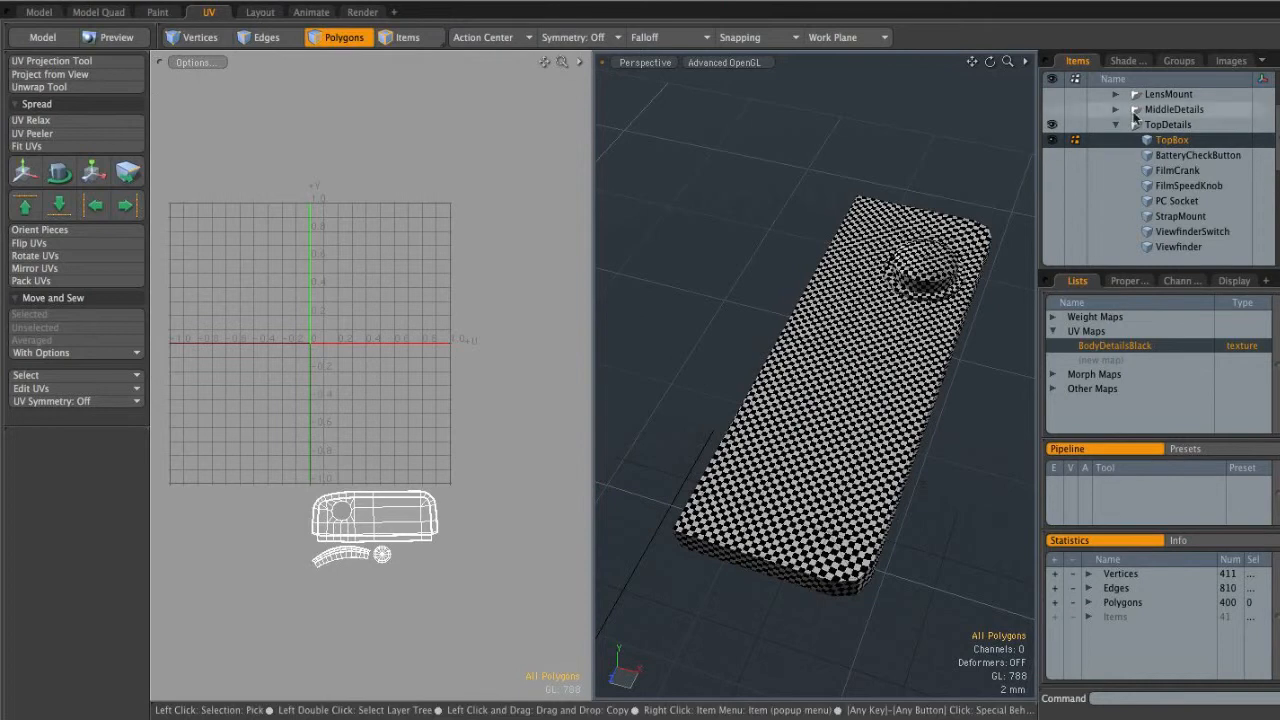
click(1052, 155)
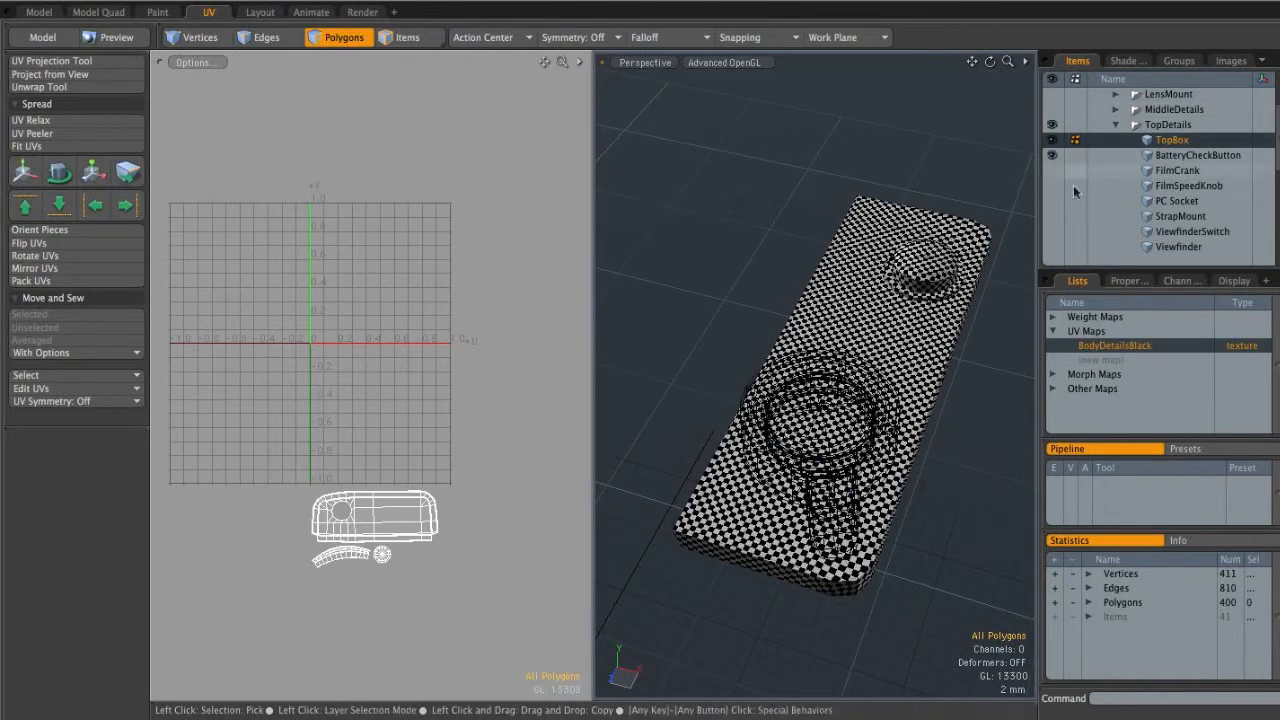
click(1187, 156)
alt+drag(858, 472, 732, 338)
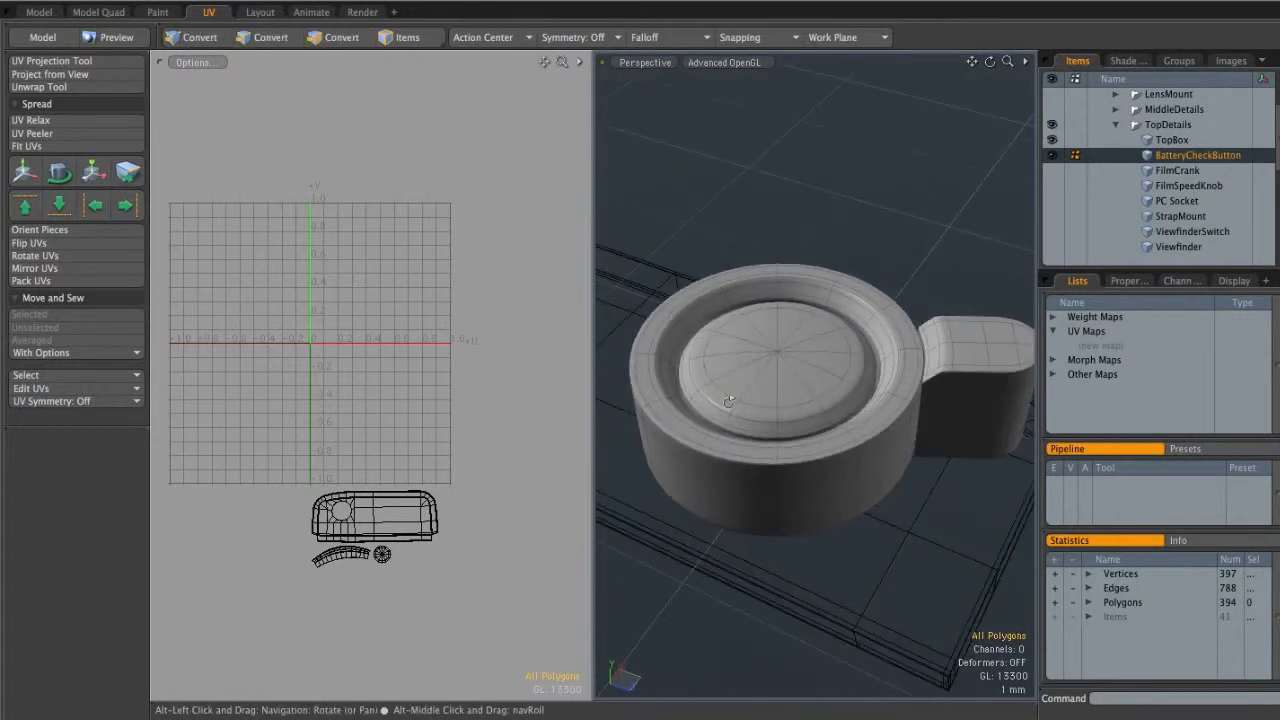
Select the edge loop around the base of the domed cap in the middle of the battery check button
alt+drag(821, 422, 804, 402)
double_click(923, 368)
alt+drag(923, 368, 812, 377)
click(888, 508)
alt+shift+drag(850, 428, 985, 418)
ctrl+alt+drag(740, 412, 815, 437)
alt+drag(882, 370, 902, 160)
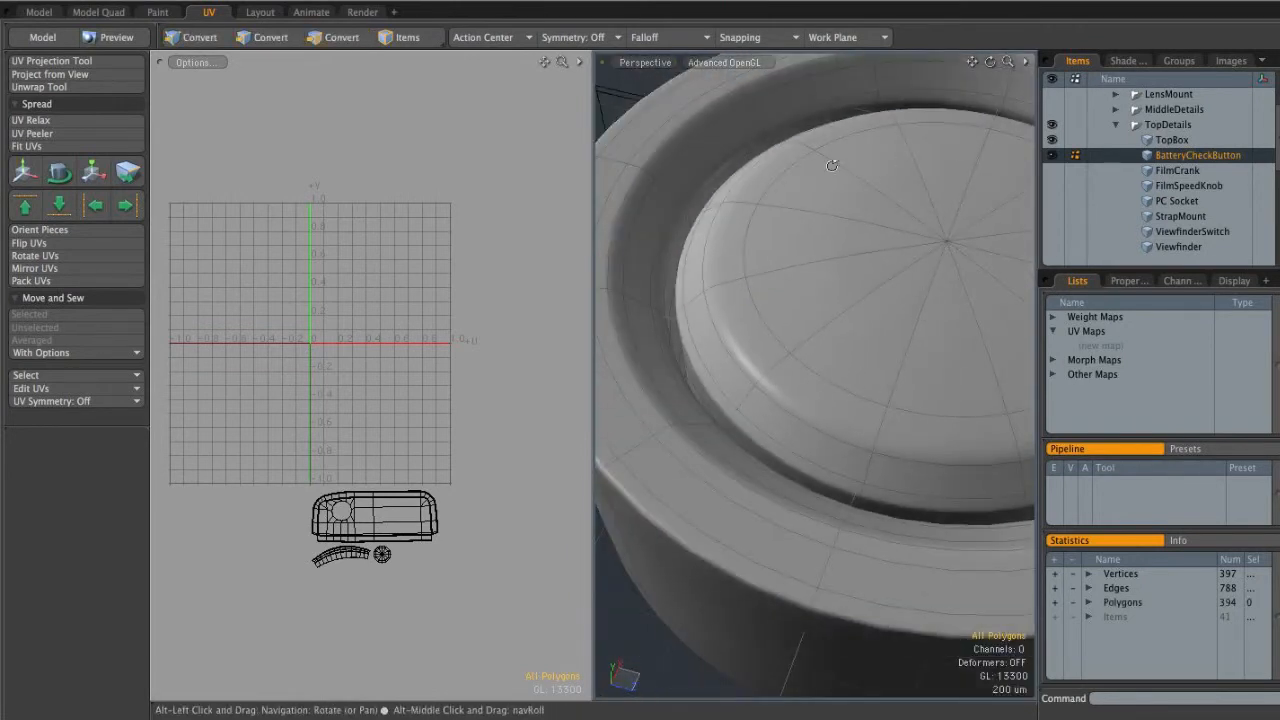
alt+drag(771, 388, 751, 262)
key(2)
double_click(789, 438)
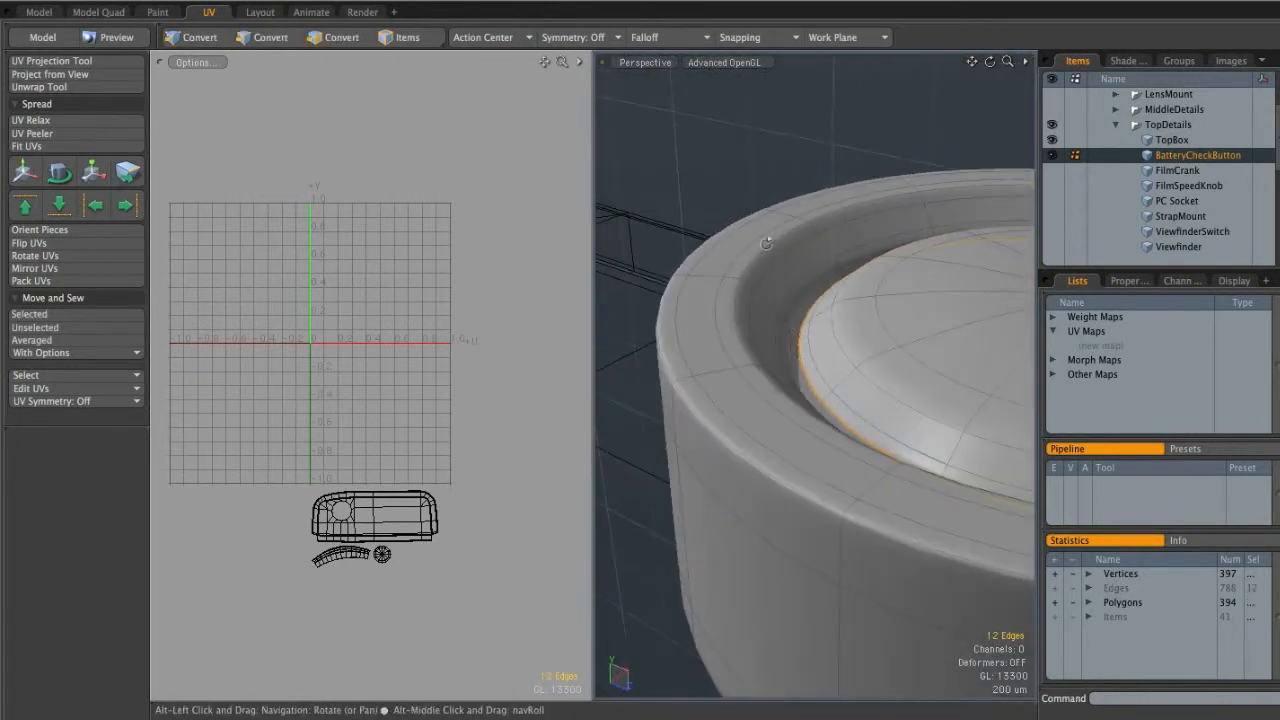
Add the edge loops along the inner and outer edges of the button ring's top rim to the selection
alt+drag(768, 445, 818, 252)
shift+double_click(774, 333)
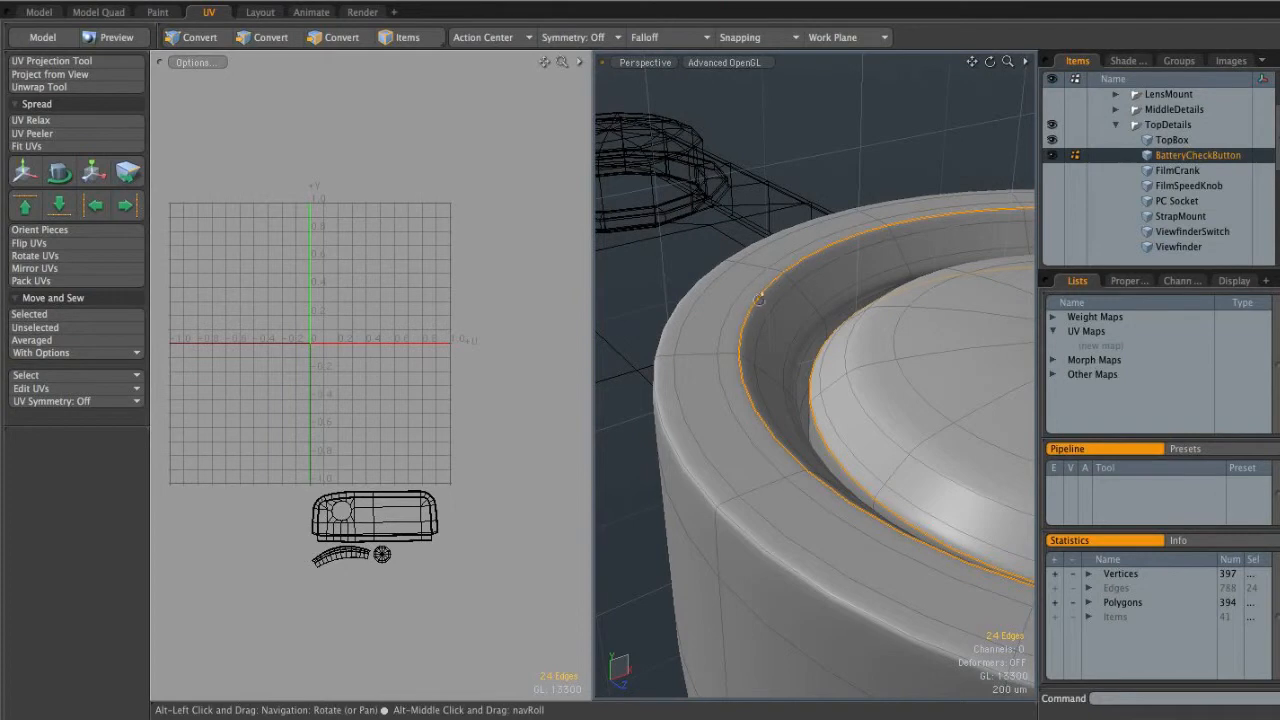
mouse_move(745, 380)
alt+mouse_down()
mouse_move(726, 386)
mouse_move(768, 388)
alt+mouse_up()
shift+double_click(703, 418)
Add a vertical run of seam edges down the button's outer wall and the narrow collar beneath it
alt+drag(795, 457, 822, 406)
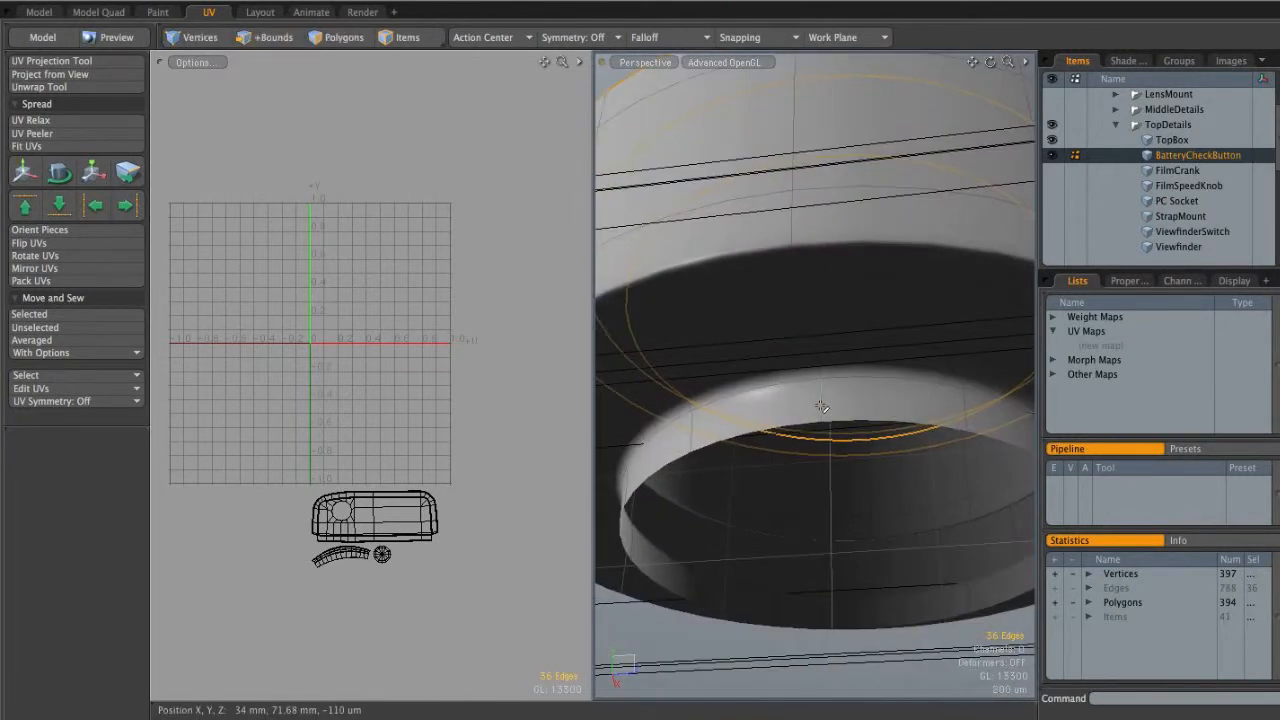
alt+drag(828, 327, 817, 257)
shift+click(816, 248)
shift+click(817, 205)
alt+drag(817, 205, 845, 368)
ctrl+alt+drag(845, 368, 803, 338)
alt+drag(818, 438, 835, 250)
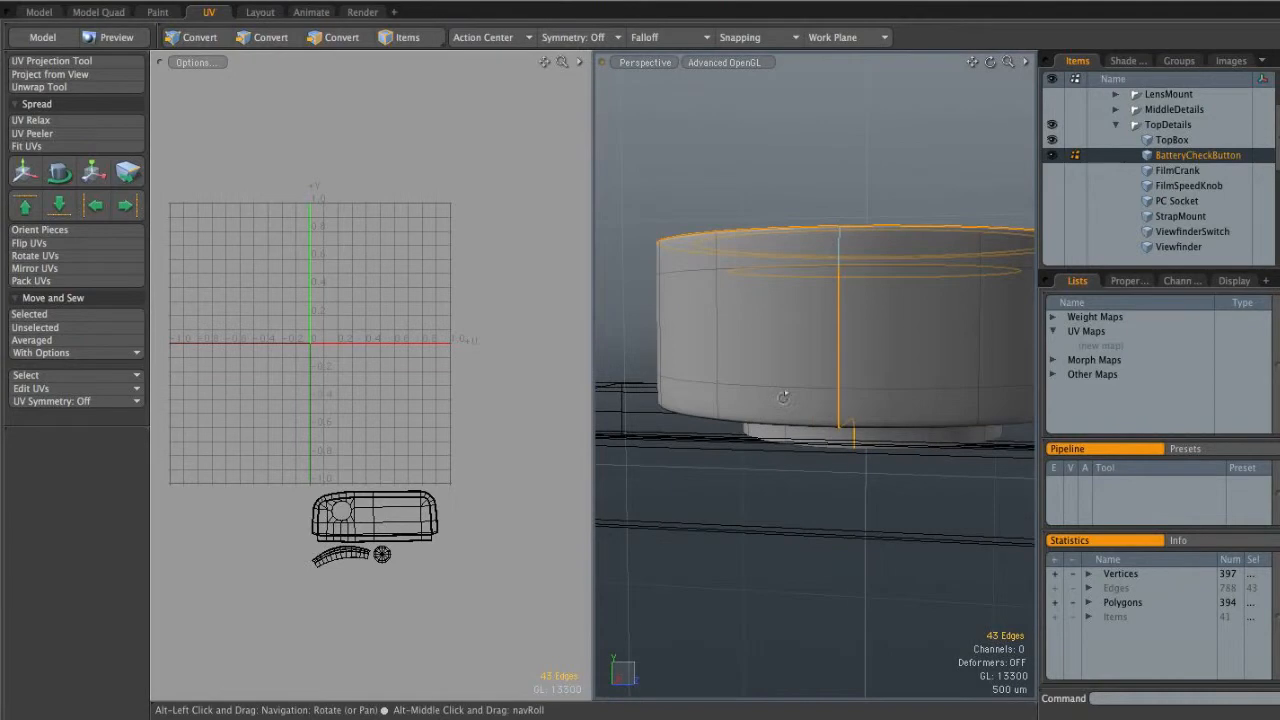
Add a run of seam edges from the ring's inner rim down the recess wall to the domed cap
alt+drag(857, 362, 740, 356)
shift+click(733, 349)
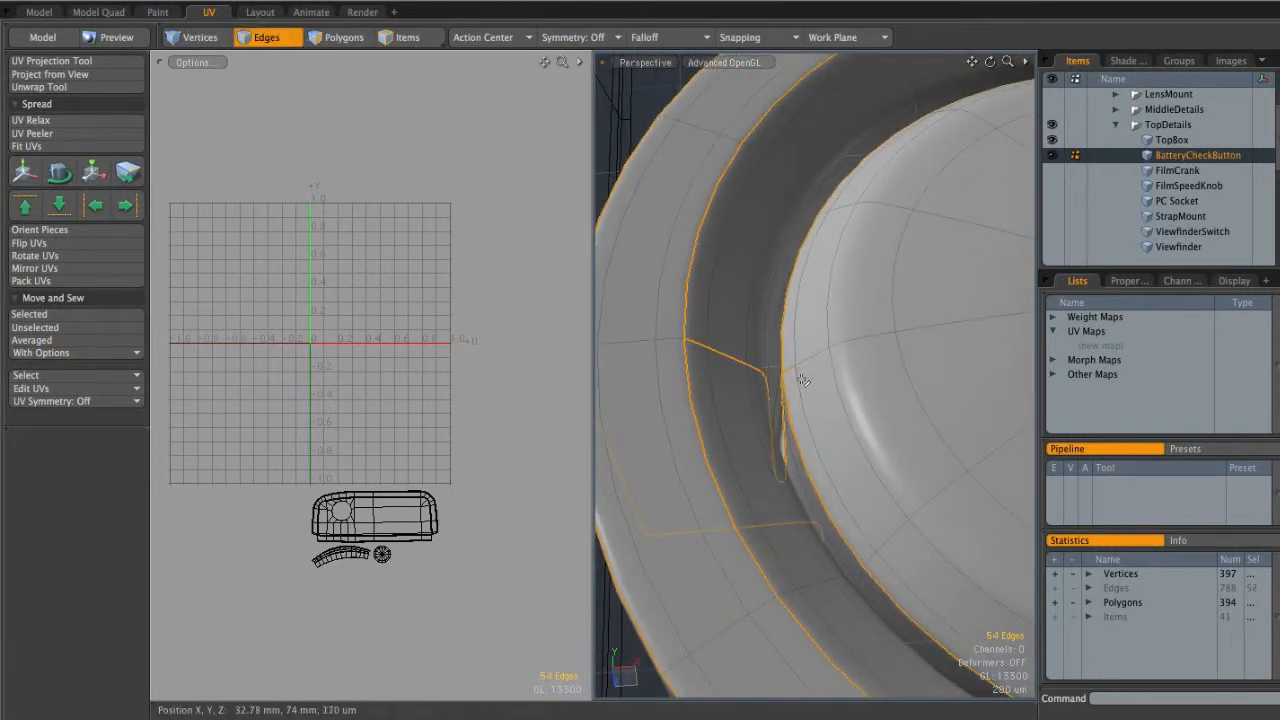
alt+drag(804, 393, 850, 372)
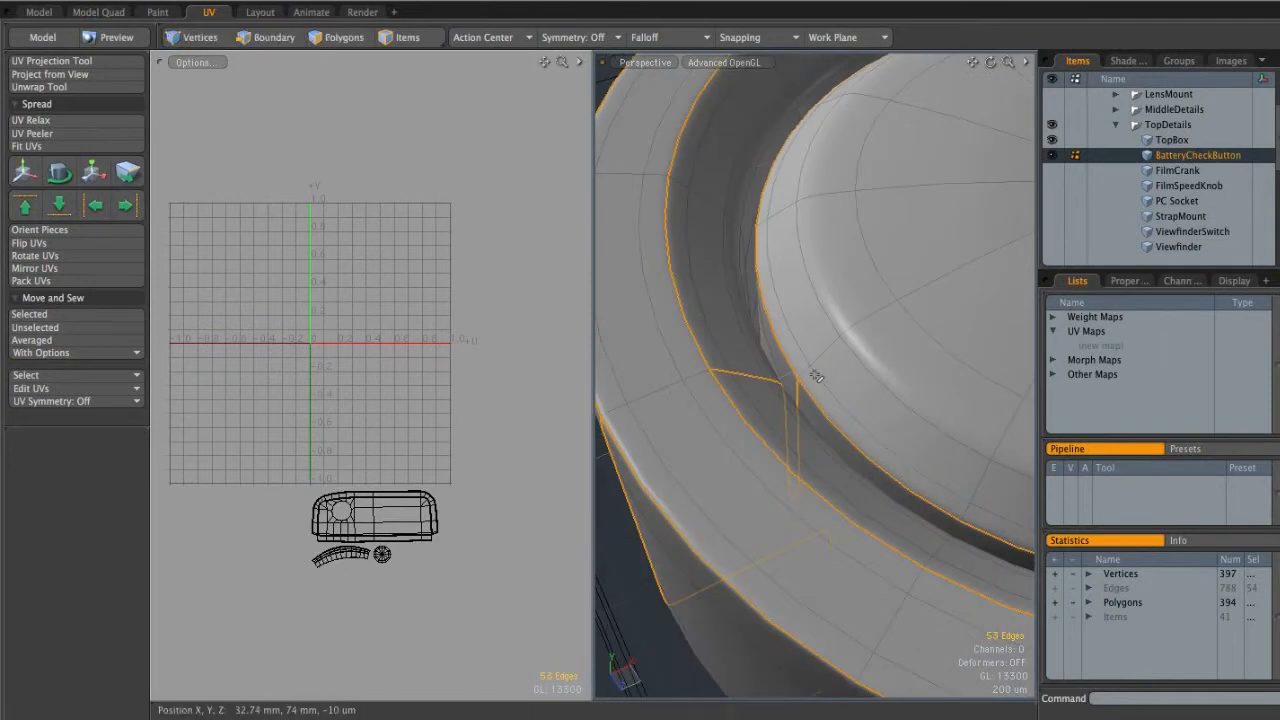
Add the edges outlining the top face of the side tab, including its sloped part beside the ring
ctrl+alt+drag(895, 327, 738, 435)
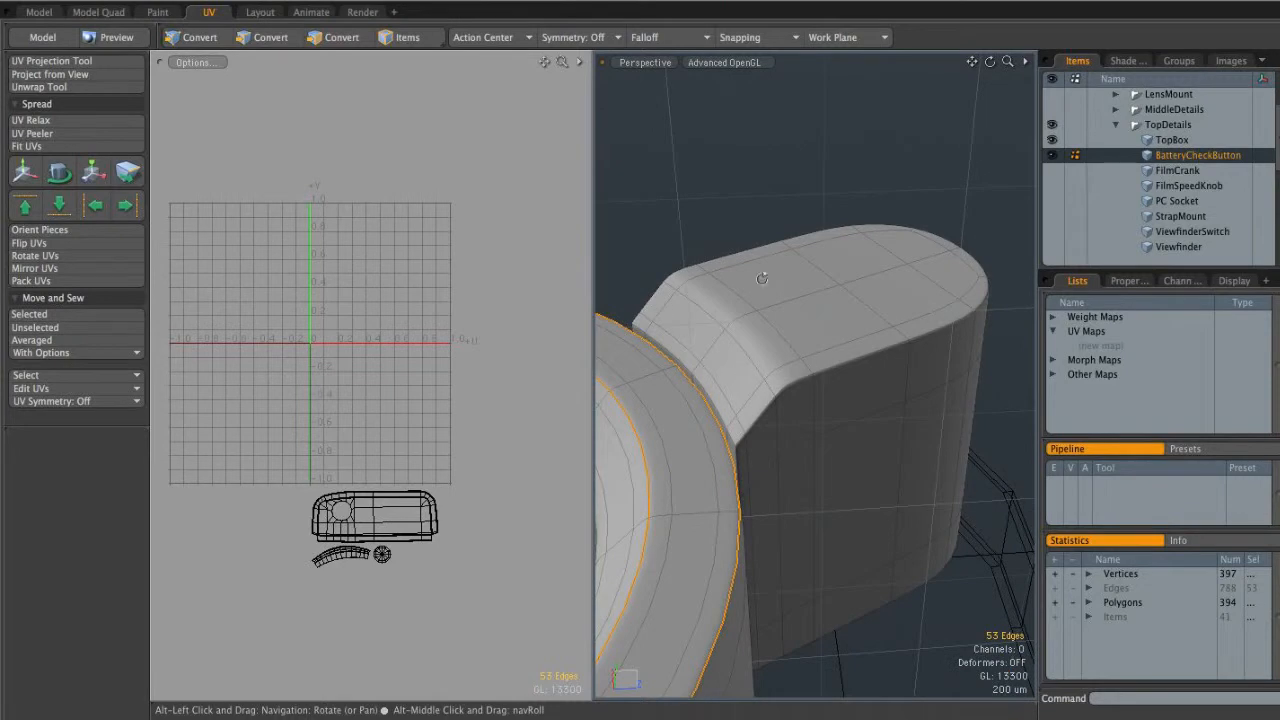
alt+drag(931, 443, 900, 500)
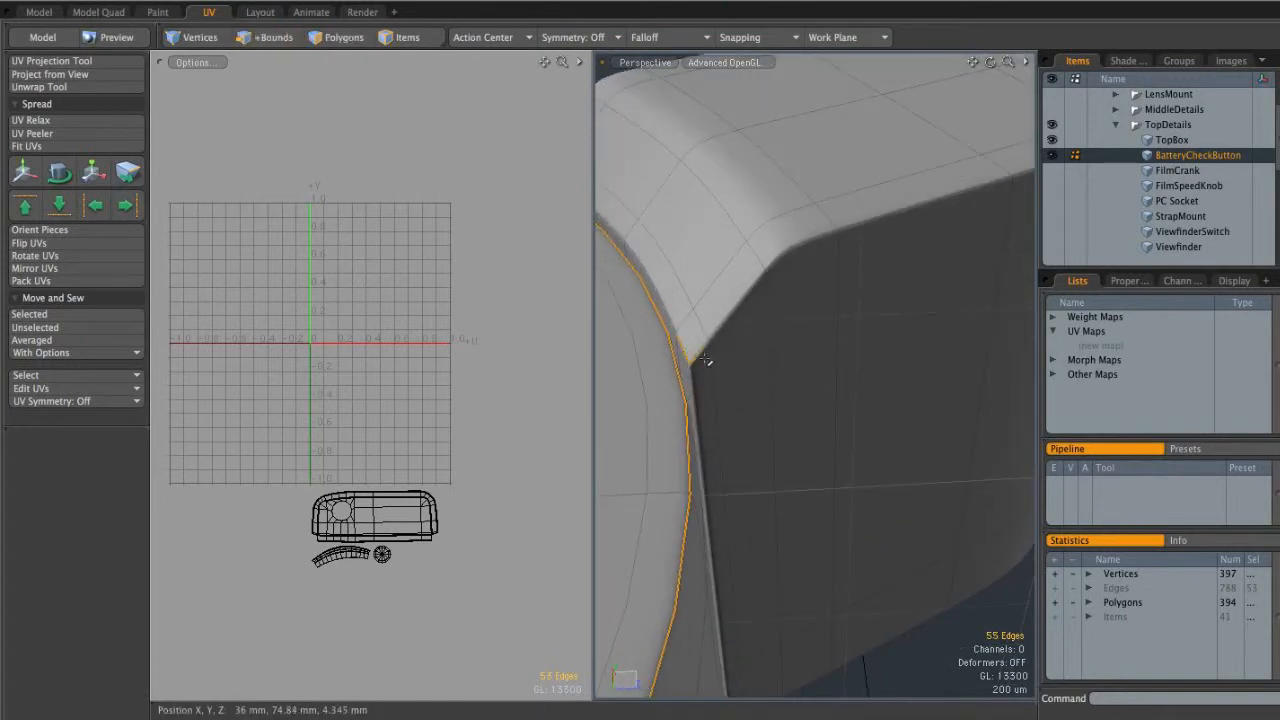
shift+click(744, 299)
ctrl+alt+drag(837, 323, 800, 350)
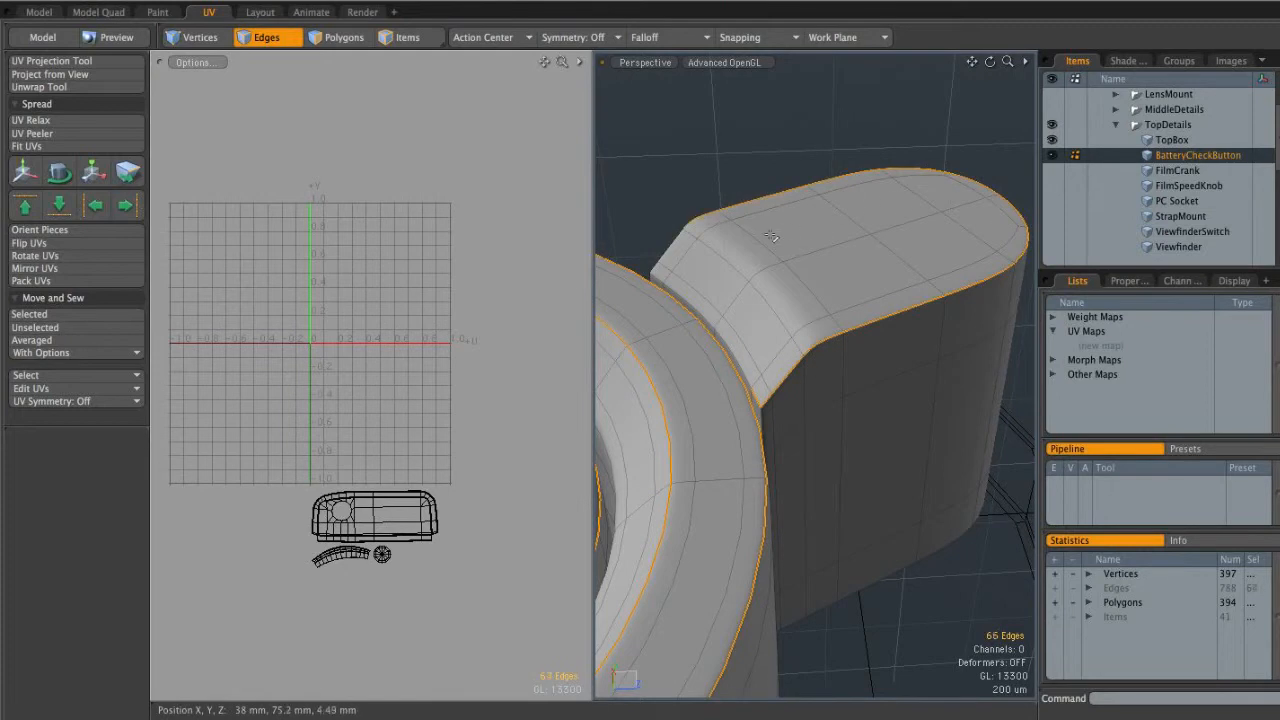
Add the edges outlining the underside of the side tab, including the curve where it meets the round body
alt+drag(838, 452, 800, 352)
ctrl+alt+drag(766, 443, 792, 420)
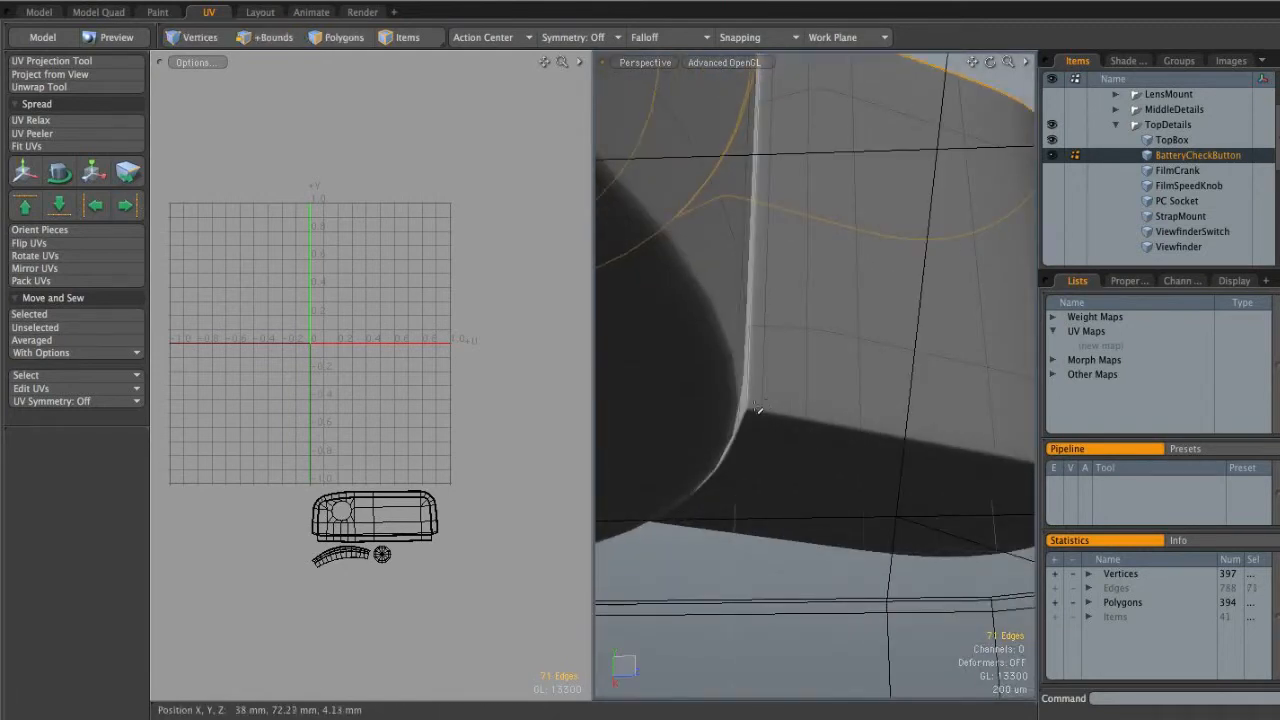
key(2)
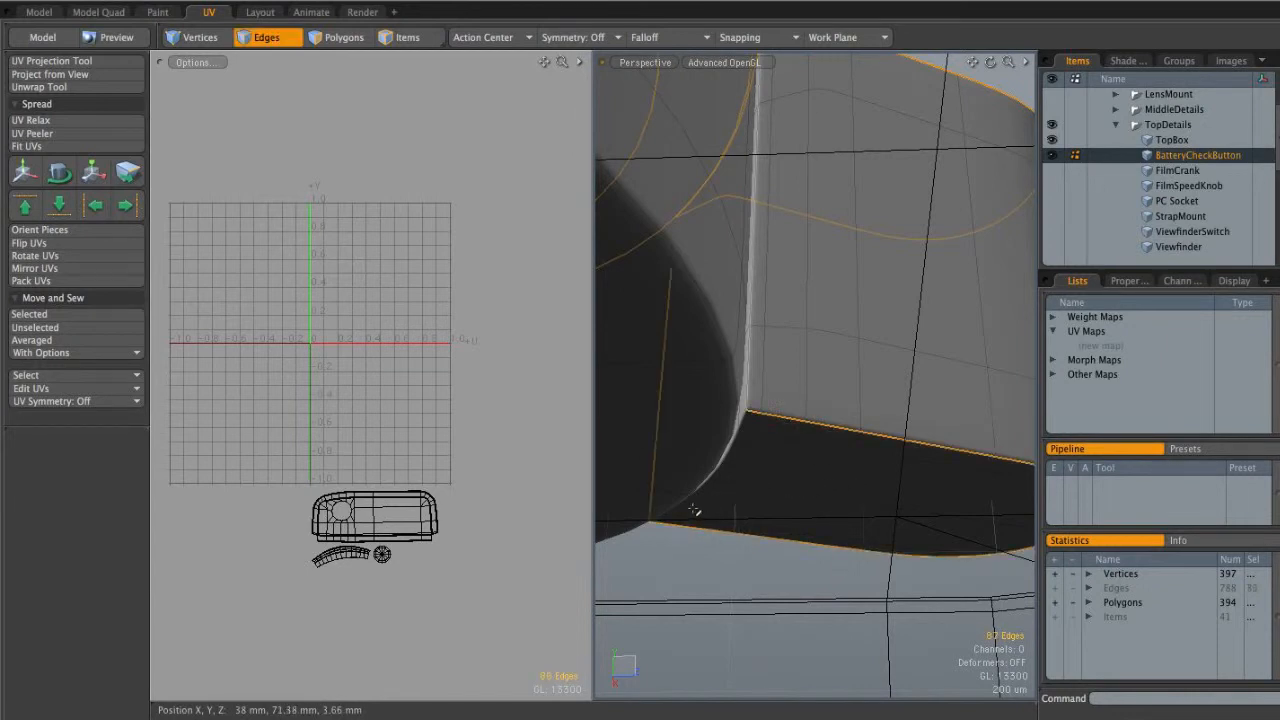
alt+drag(690, 477, 715, 436)
ctrl+alt+drag(715, 436, 666, 492)
shift+click(751, 404)
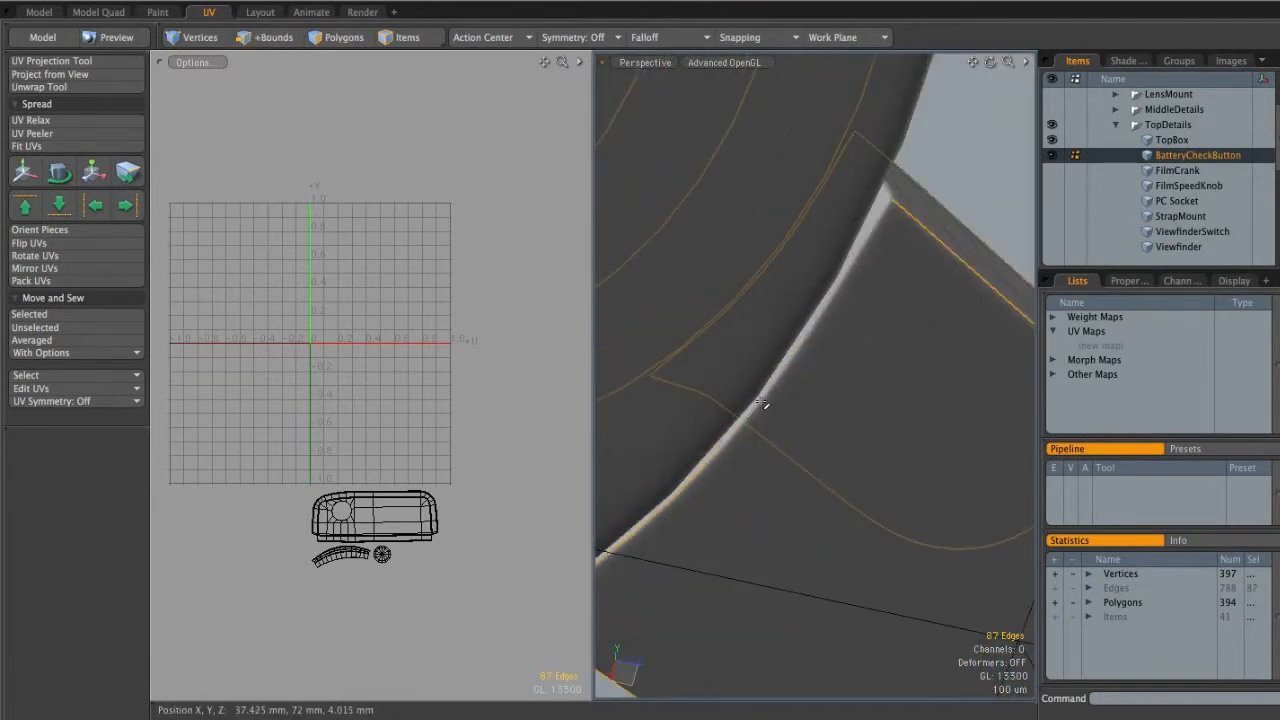
alt+drag(869, 237, 705, 480)
alt+drag(715, 315, 726, 349)
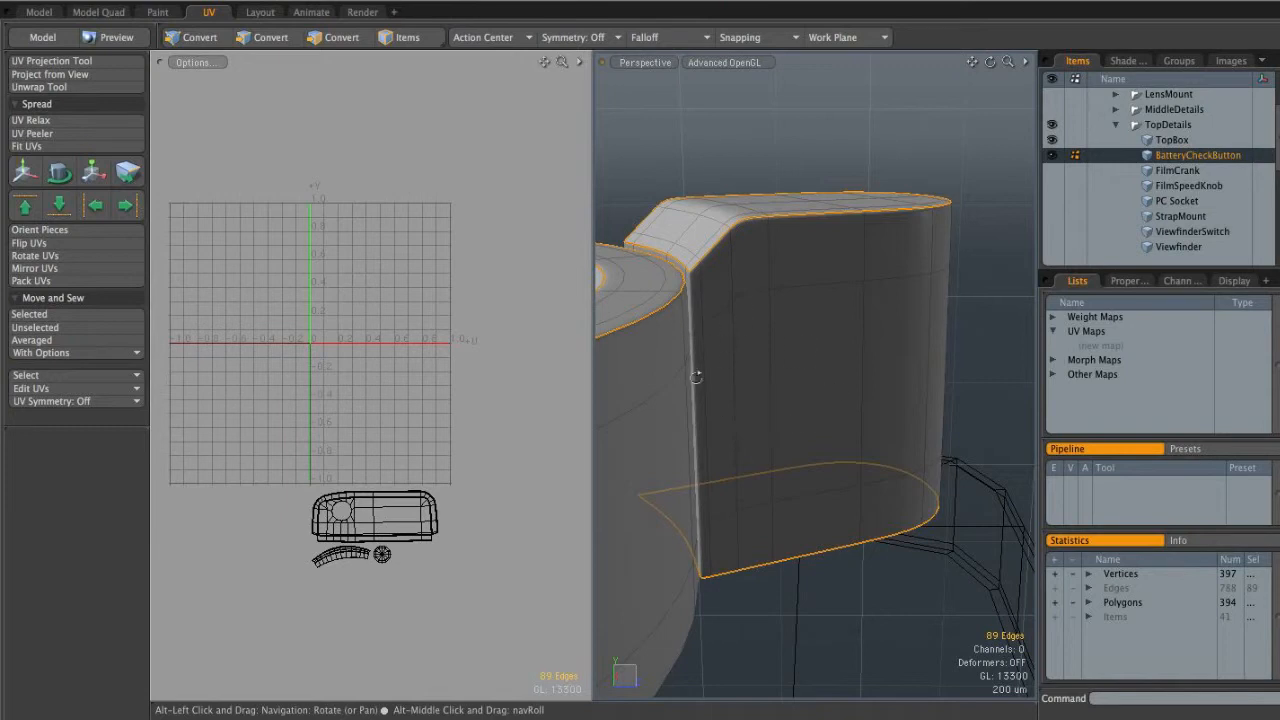
Add the vertical corner edges where the tab's side wall meets the round body, linking its top and bottom outlines
alt+drag(752, 355, 745, 322)
ctrl+alt+drag(745, 322, 800, 308)
alt+drag(800, 308, 703, 314)
shift+click(686, 309)
shift+click(697, 328)
alt+shift+drag(739, 390, 752, 226)
ctrl+alt+drag(795, 370, 754, 343)
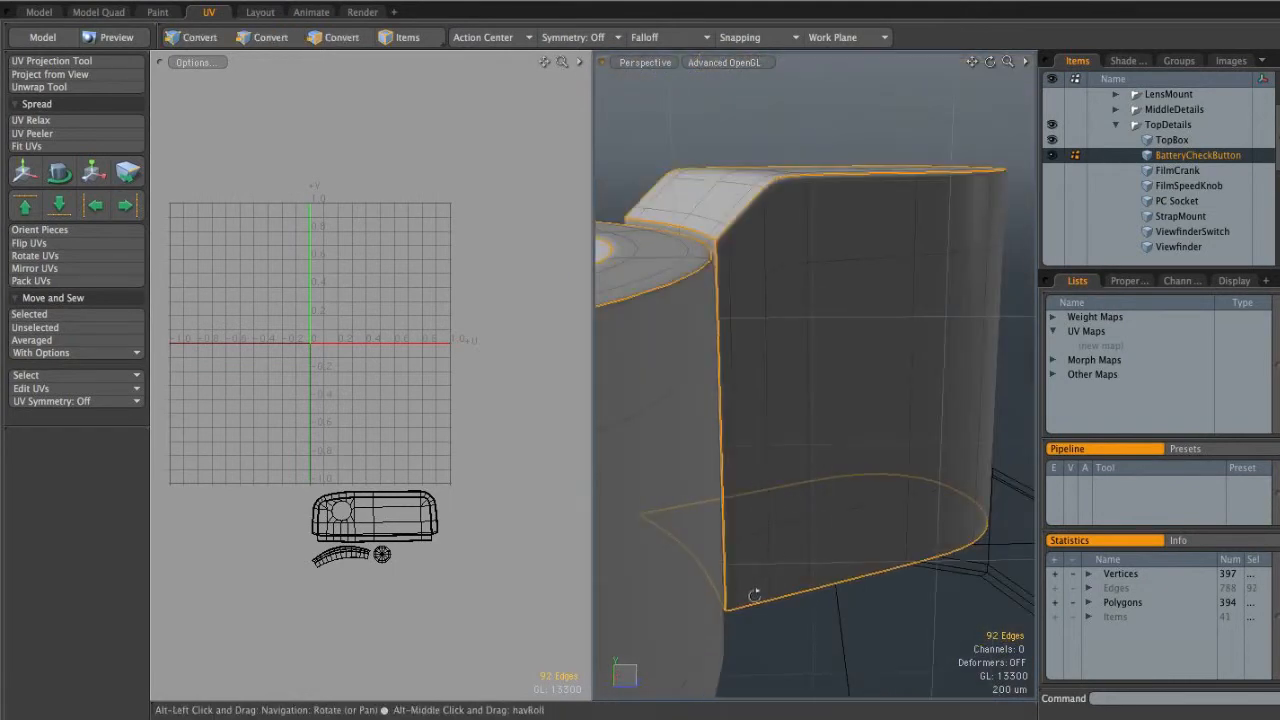
Unwrap BatteryCheckButton into the BodyDetailsBlack UV map along the selected seam edges with the Unwrap Tool
click(48, 87)
click(370, 263)
alt+shift+drag(402, 260, 402, 317)
ctrl+alt+drag(402, 317, 530, 345)
alt+shift+drag(426, 402, 541, 375)
alt+shift+drag(465, 154, 399, 411)
alt+shift+drag(525, 412, 314, 374)
ctrl+alt+drag(490, 395, 362, 384)
alt+drag(815, 341, 859, 372)
Assign the DetailsBlackMetal material to BatteryCheckButton and place its UV islands below the TopBox islands, outside the UV grid
key(5)
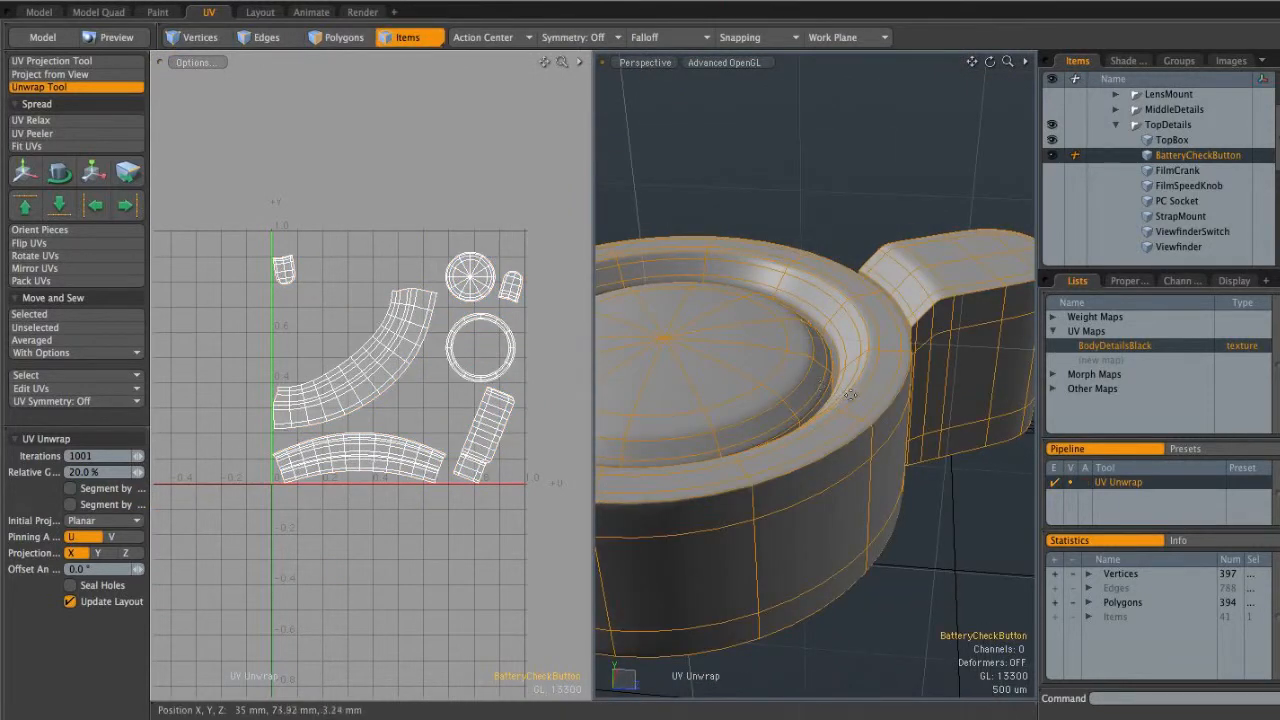
key(m)
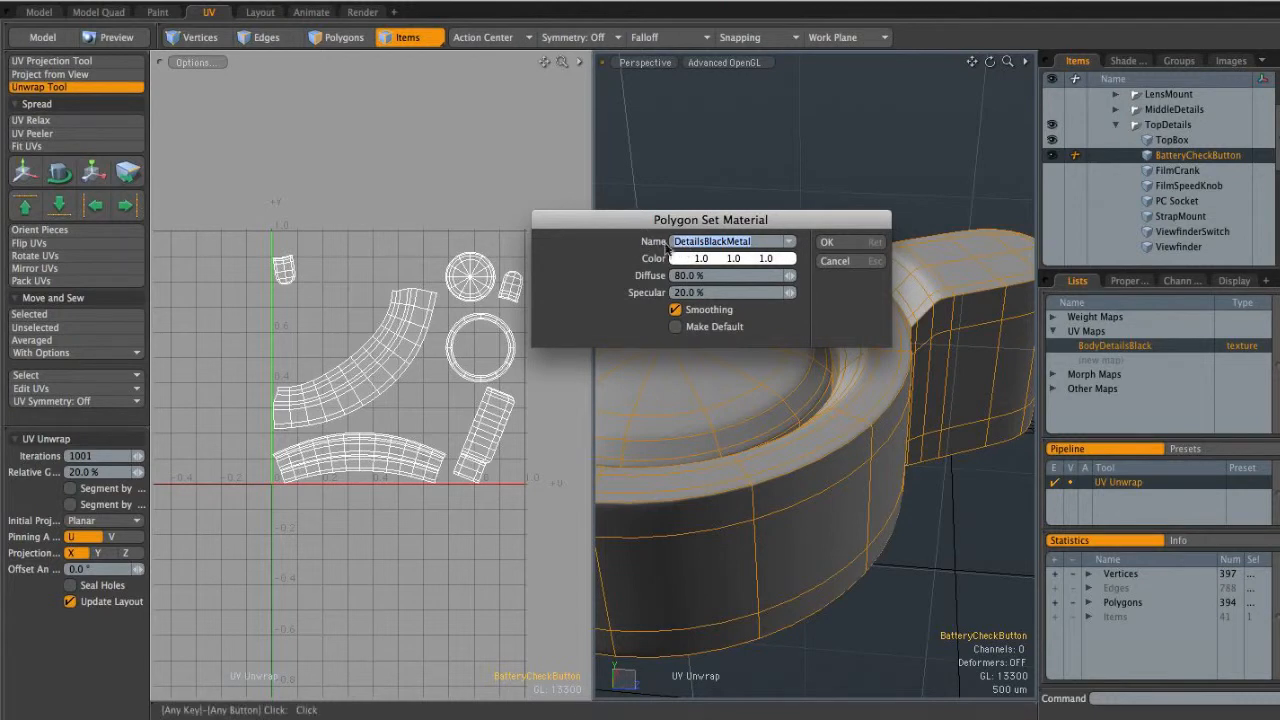
click(851, 240)
alt+drag(838, 322, 706, 368)
alt+shift+drag(434, 383, 308, 242)
alt+shift+drag(308, 242, 308, 225)
alt+shift+drag(438, 415, 433, 341)
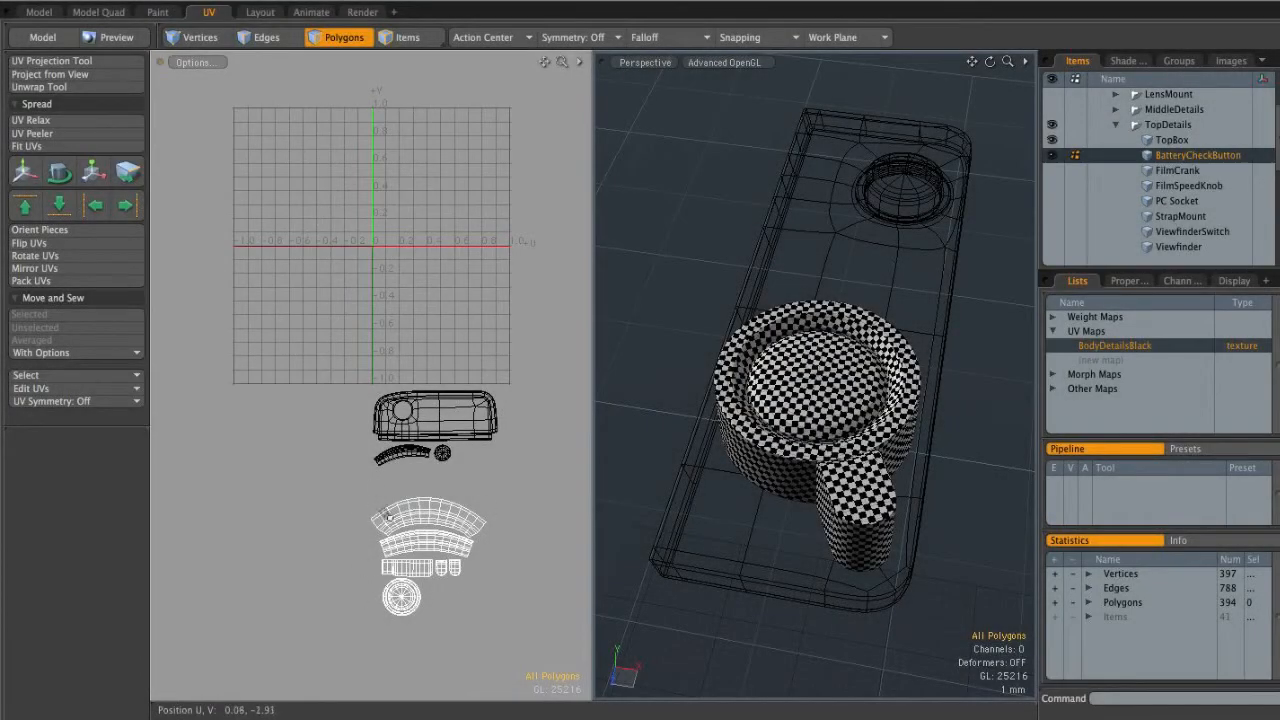
Show and select the FilmCrank mesh and frame it in the perspective view
click(1180, 171)
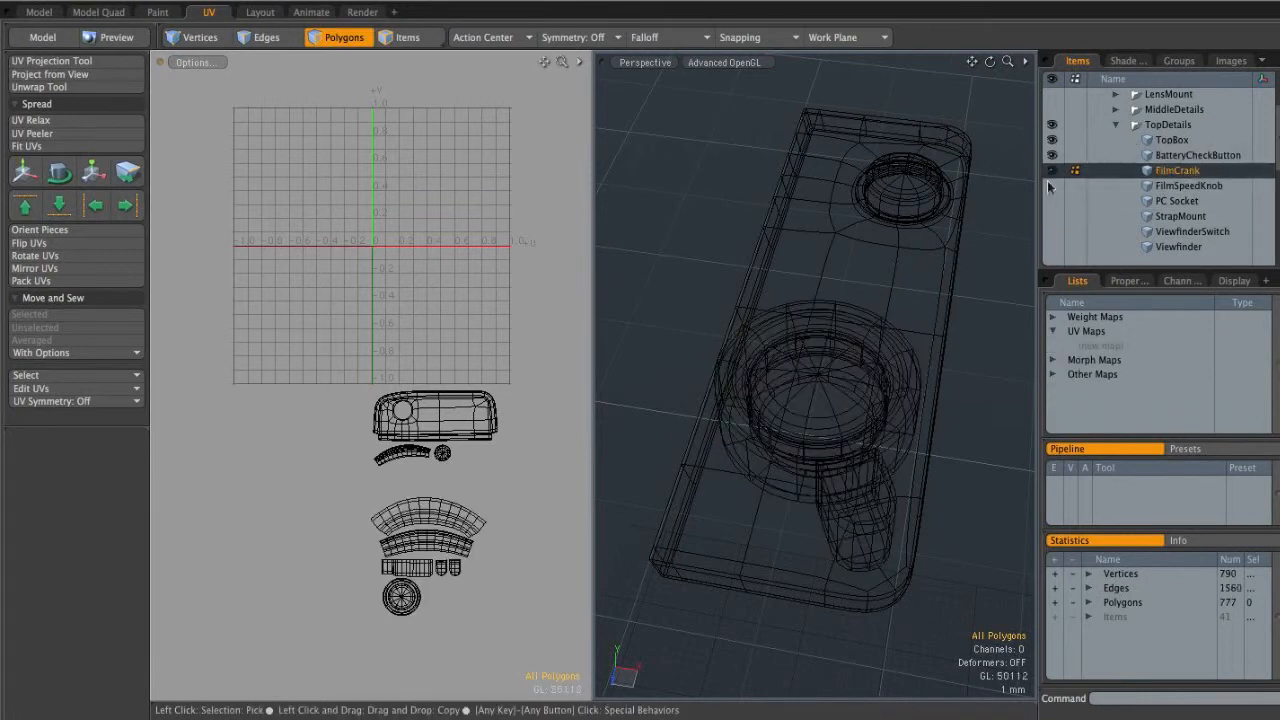
key(shift+a)
alt+drag(825, 409, 876, 386)
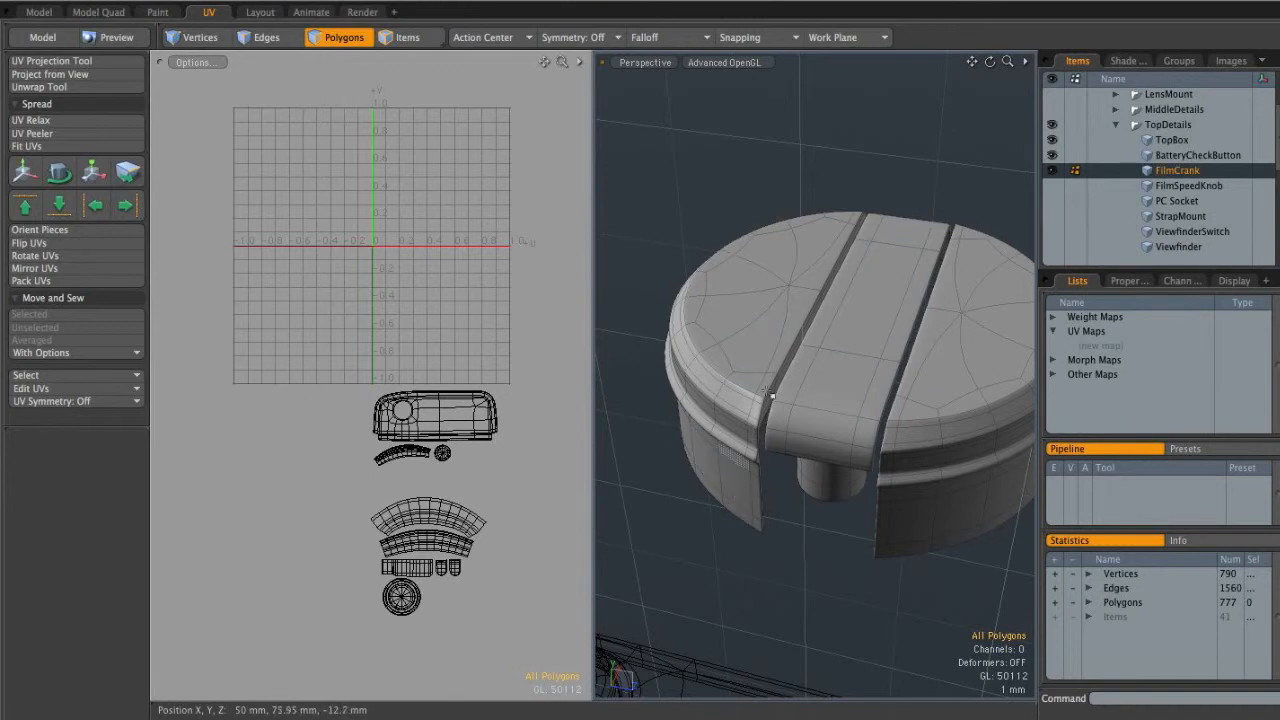
alt+drag(866, 369, 860, 397)
Select all polygons of the crank's central lever strip, isolate them by hiding the rest, and clear the selection
key(3)
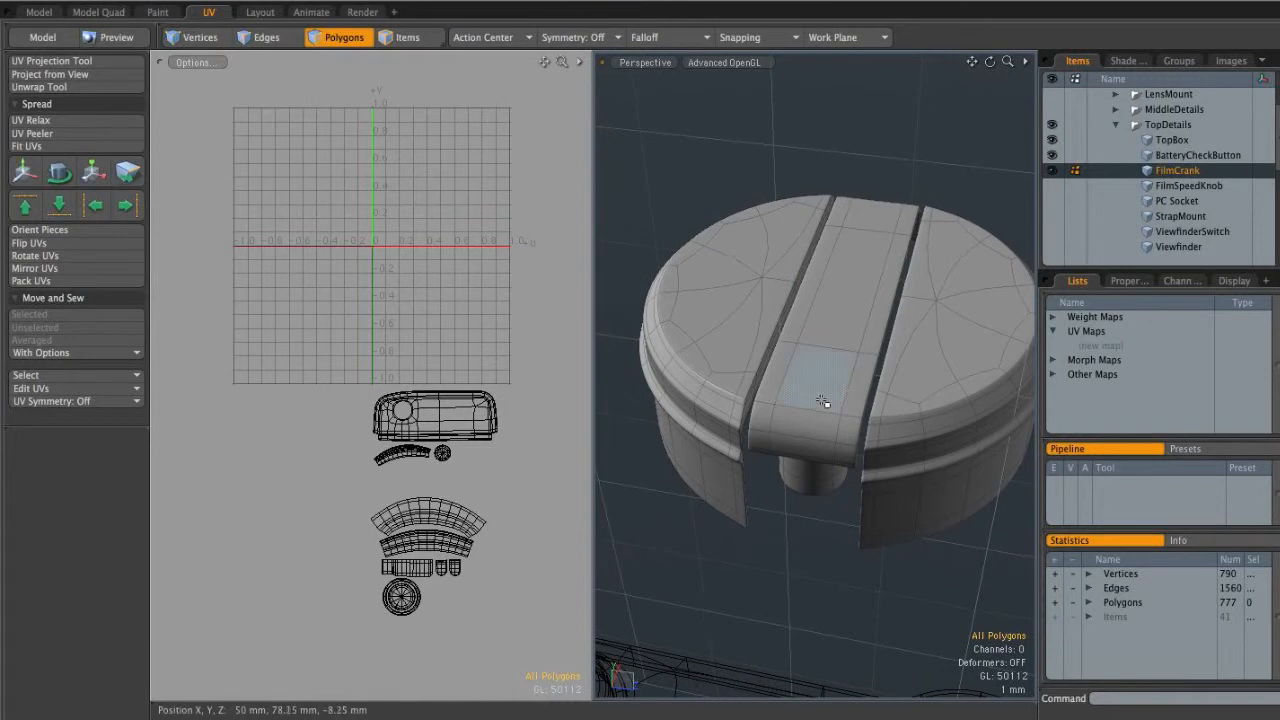
double_click(828, 400)
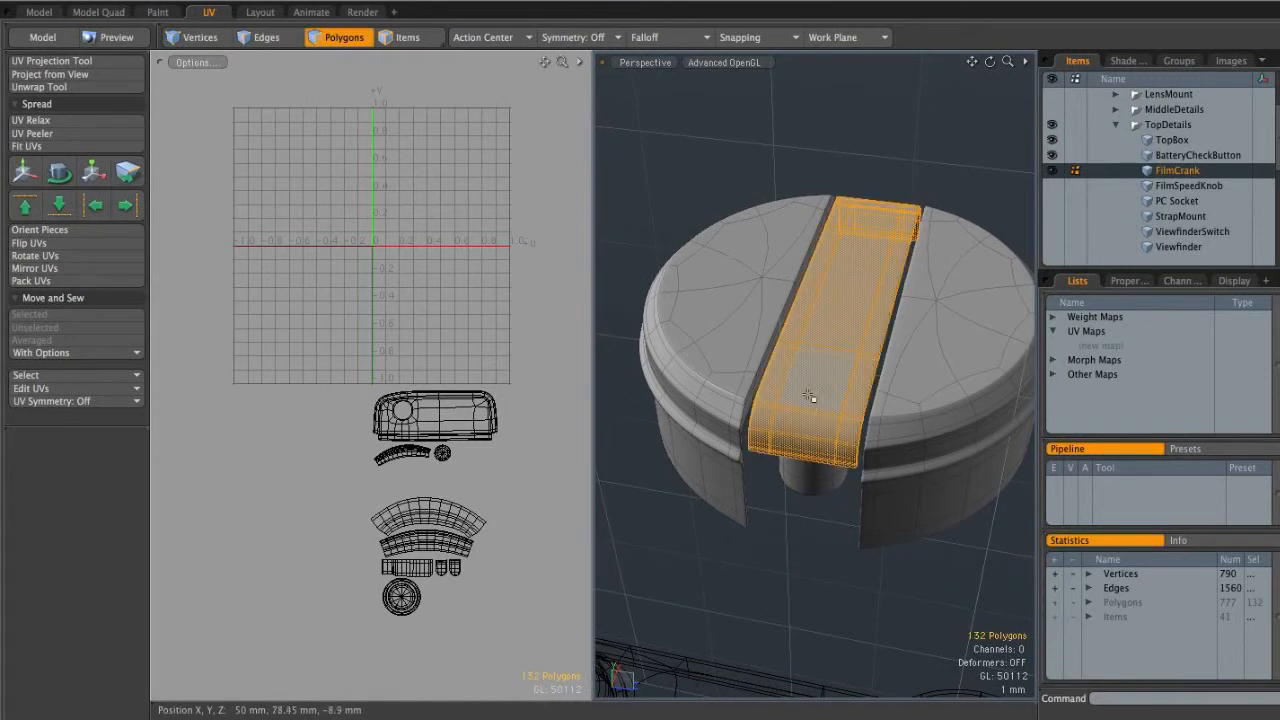
key(shift+h)
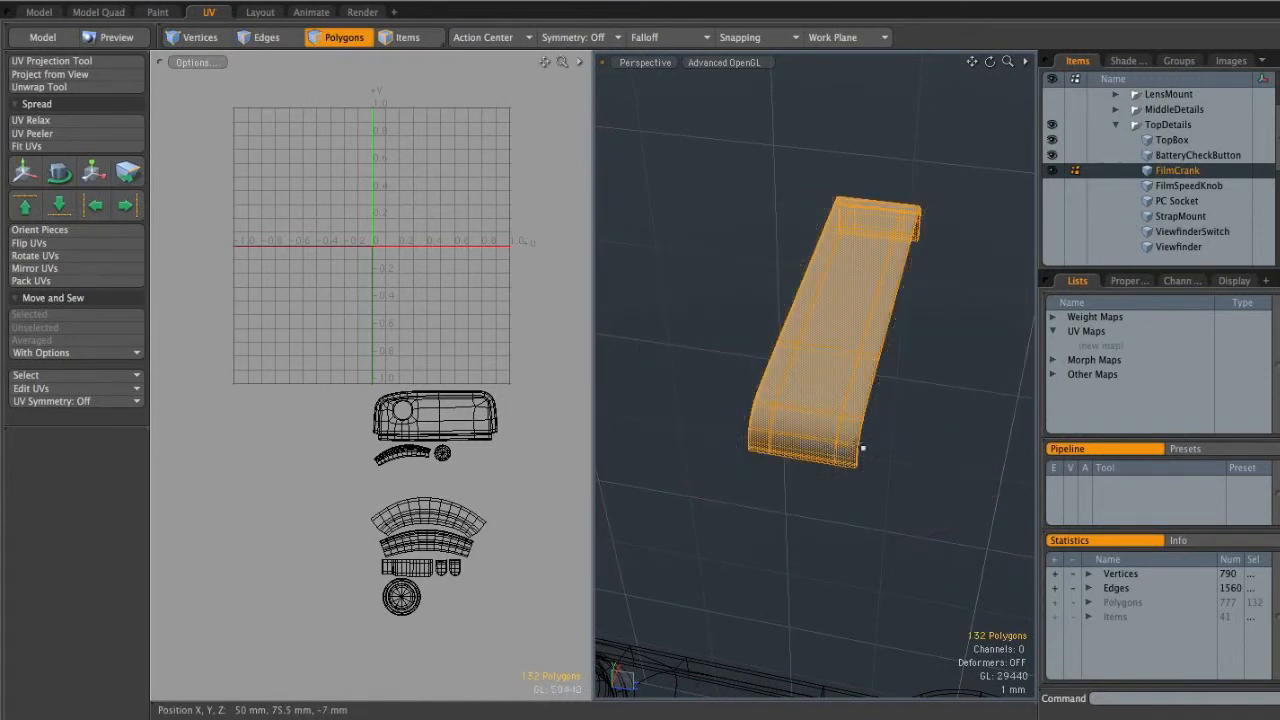
click(904, 425)
Select the seam edges along the bottom of one bent-down end of the lever strip
mouse_move(904, 425)
alt+mouse_down()
mouse_move(894, 420)
mouse_move(962, 420)
mouse_move(925, 428)
alt+mouse_up()
ctrl+alt+drag(925, 428, 862, 431)
alt+drag(862, 431, 780, 300)
ctrl+alt+drag(734, 463, 800, 458)
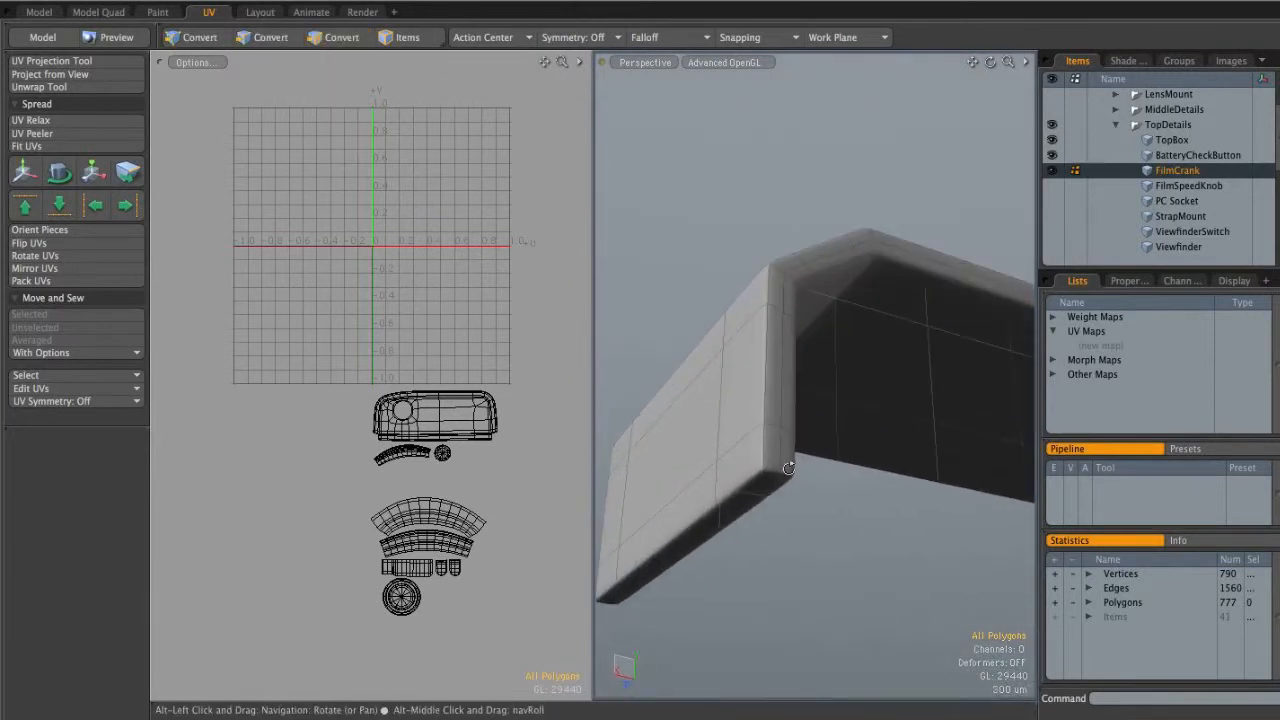
key(2)
click(771, 474)
alt+drag(687, 537, 766, 446)
click(881, 449)
click(873, 443)
Add the seam edges along the bottom of the lever strip's other bent-down end to the edge selection
alt+drag(897, 417, 845, 370)
alt+drag(893, 440, 977, 469)
alt+shift+drag(850, 460, 787, 469)
scroll(796, 485, down, 3)
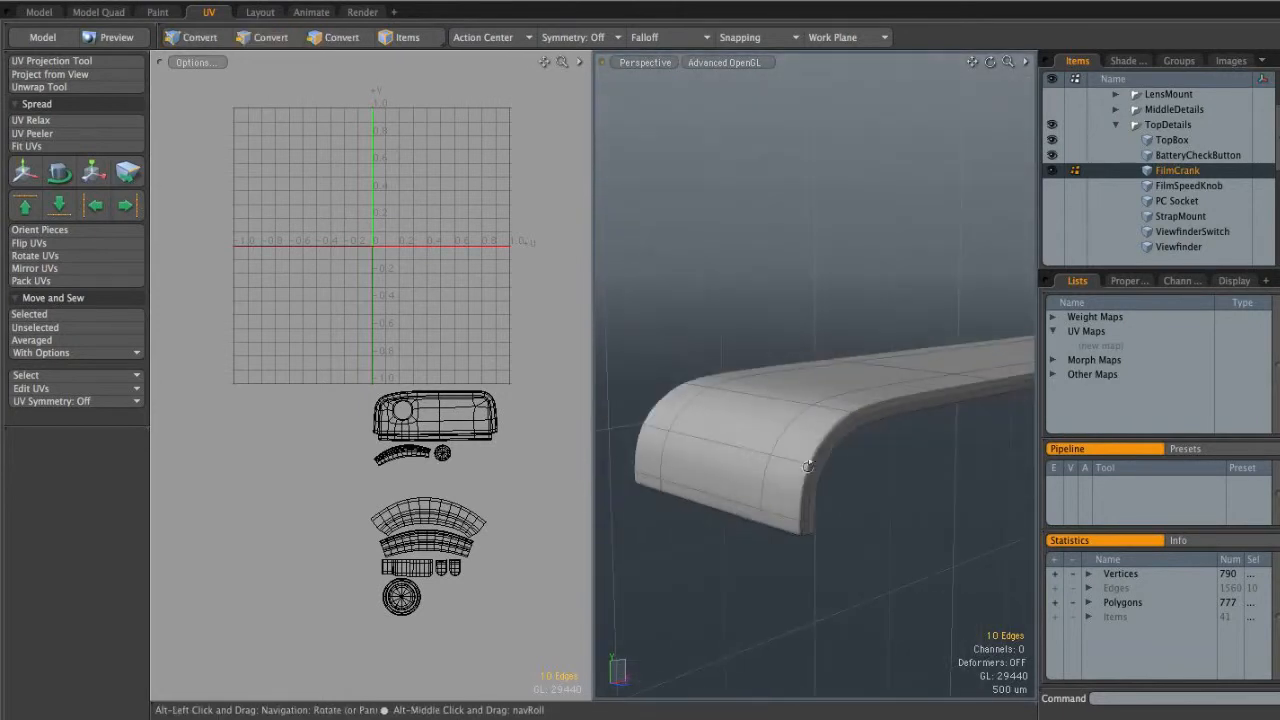
alt+drag(780, 514, 740, 400)
shift+click(795, 351)
shift+double_click(812, 348)
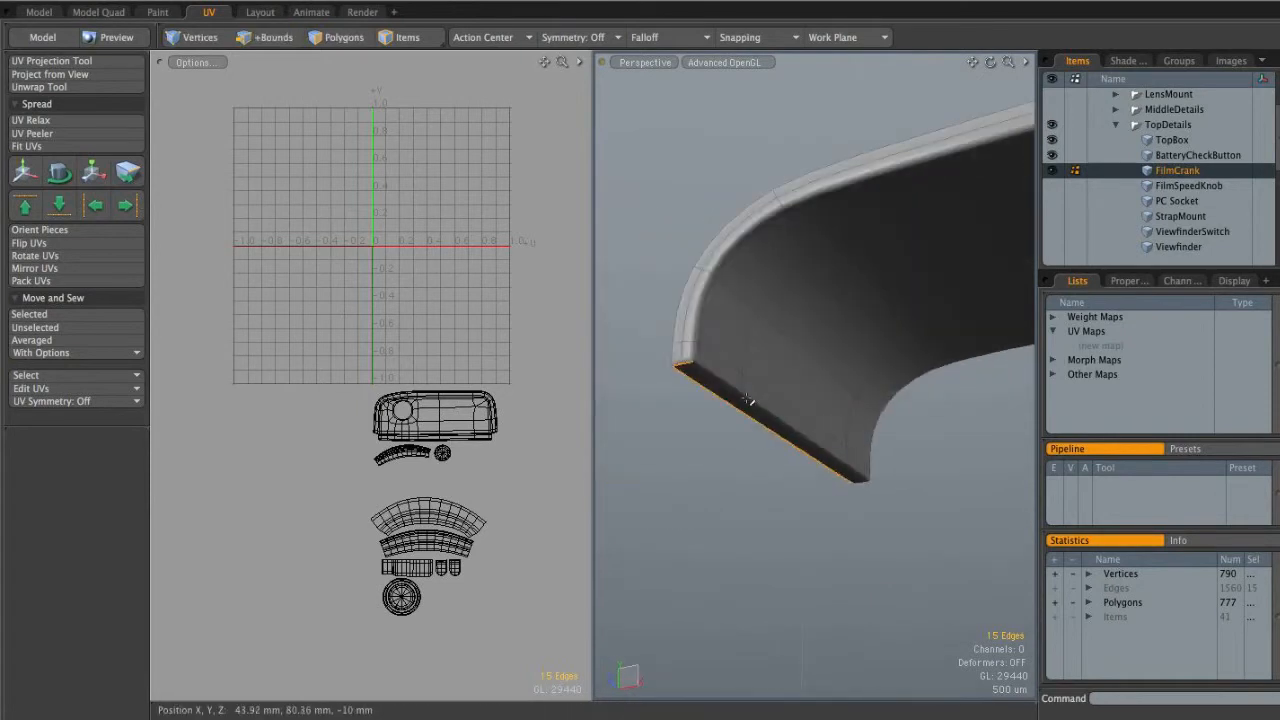
Extend the seam selection along the lower side edge of the lever strip so it connects both bent-down ends
alt+drag(890, 487, 838, 432)
alt+drag(838, 432, 640, 440)
ctrl+alt+drag(640, 440, 1006, 443)
key(Up)
key(Up)
key(Up)
alt+drag(931, 413, 847, 370)
alt+drag(812, 418, 758, 409)
Unwrap the lever strip along the selected seams into the BodyDetailsBlack UV map
click(68, 88)
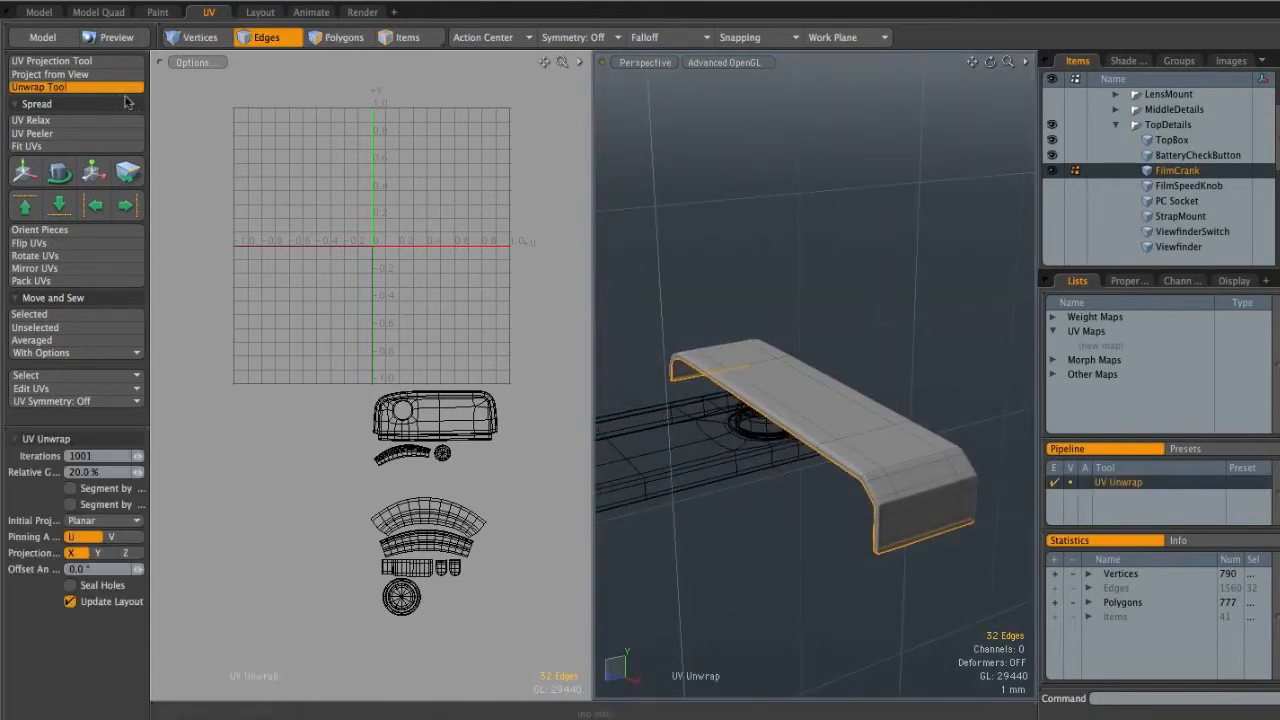
scroll(495, 274, up, 5)
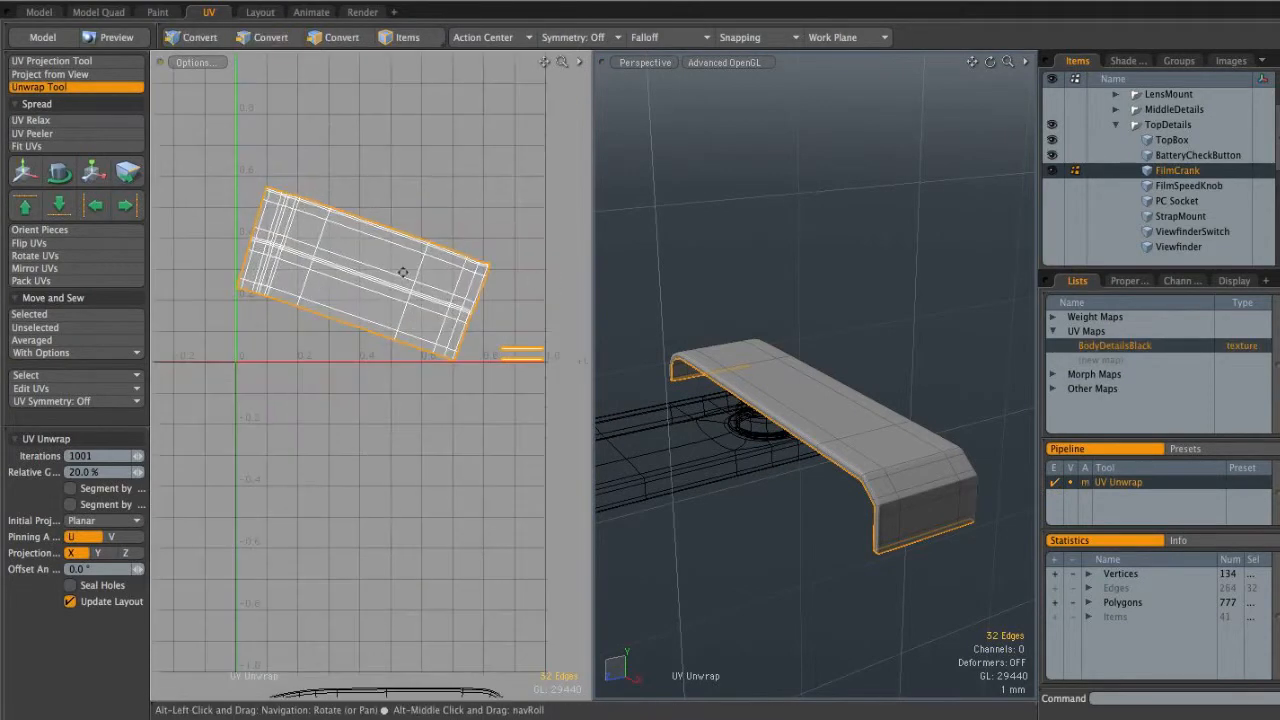
alt+shift+drag(460, 305, 449, 343)
ctrl+alt+drag(337, 271, 266, 238)
alt+shift+drag(311, 296, 286, 293)
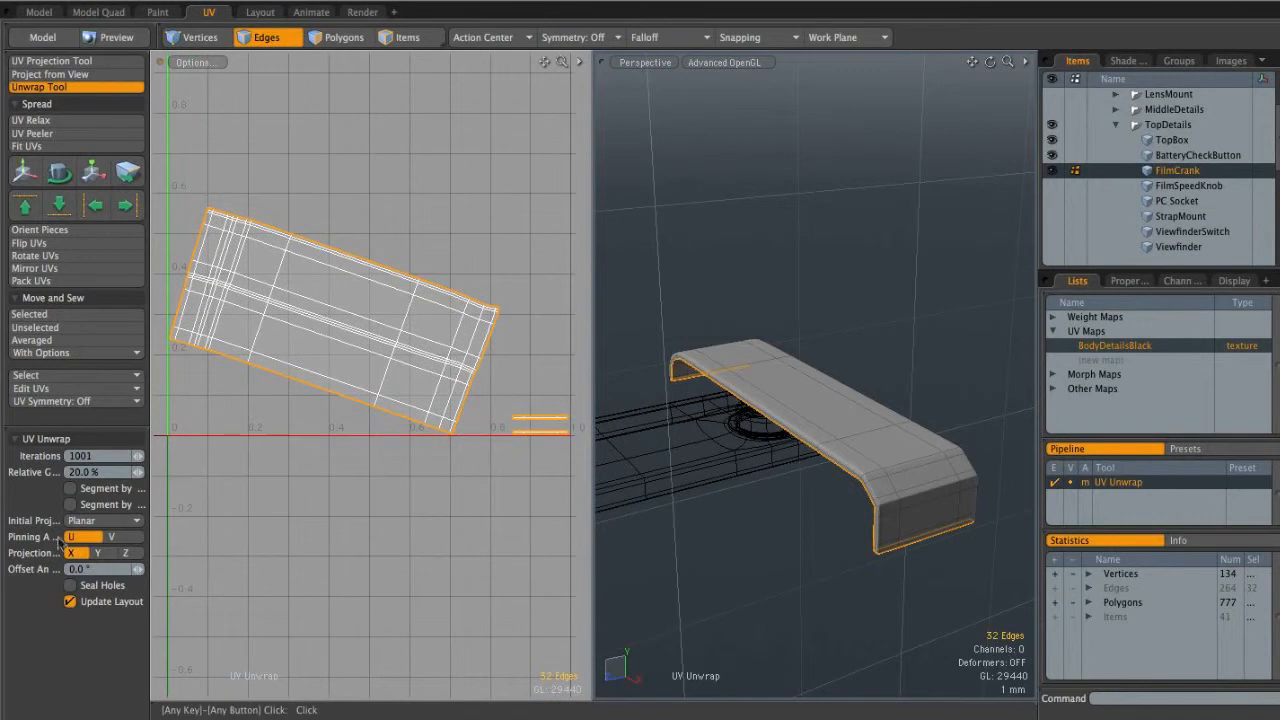
Compare the X, Y and Z projection axes for the lever strip's unwrap and finish with Z
click(125, 554)
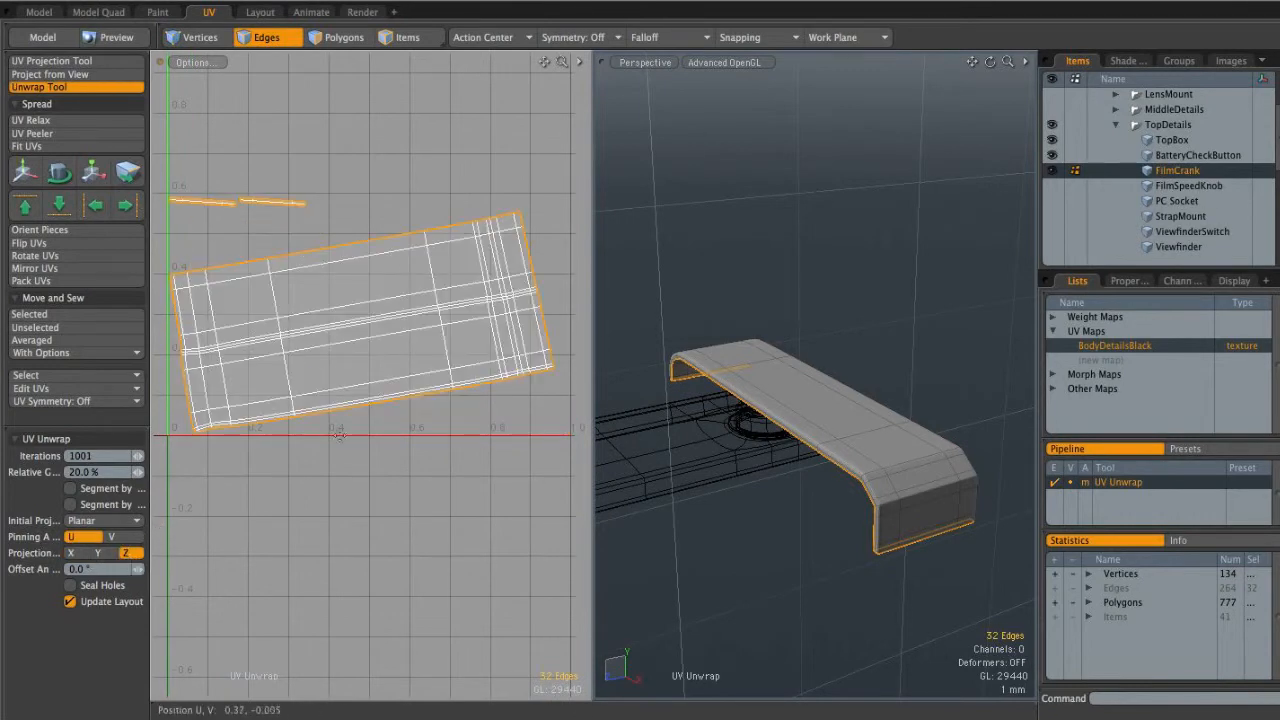
click(104, 553)
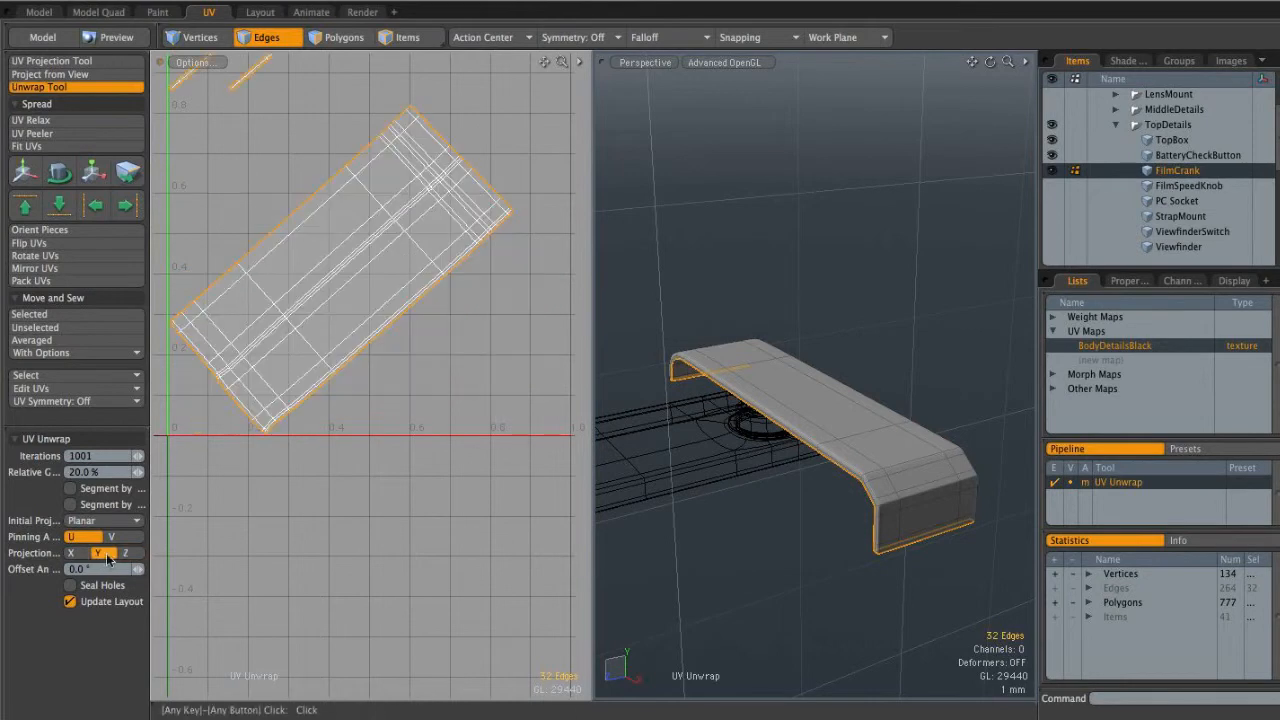
click(90, 556)
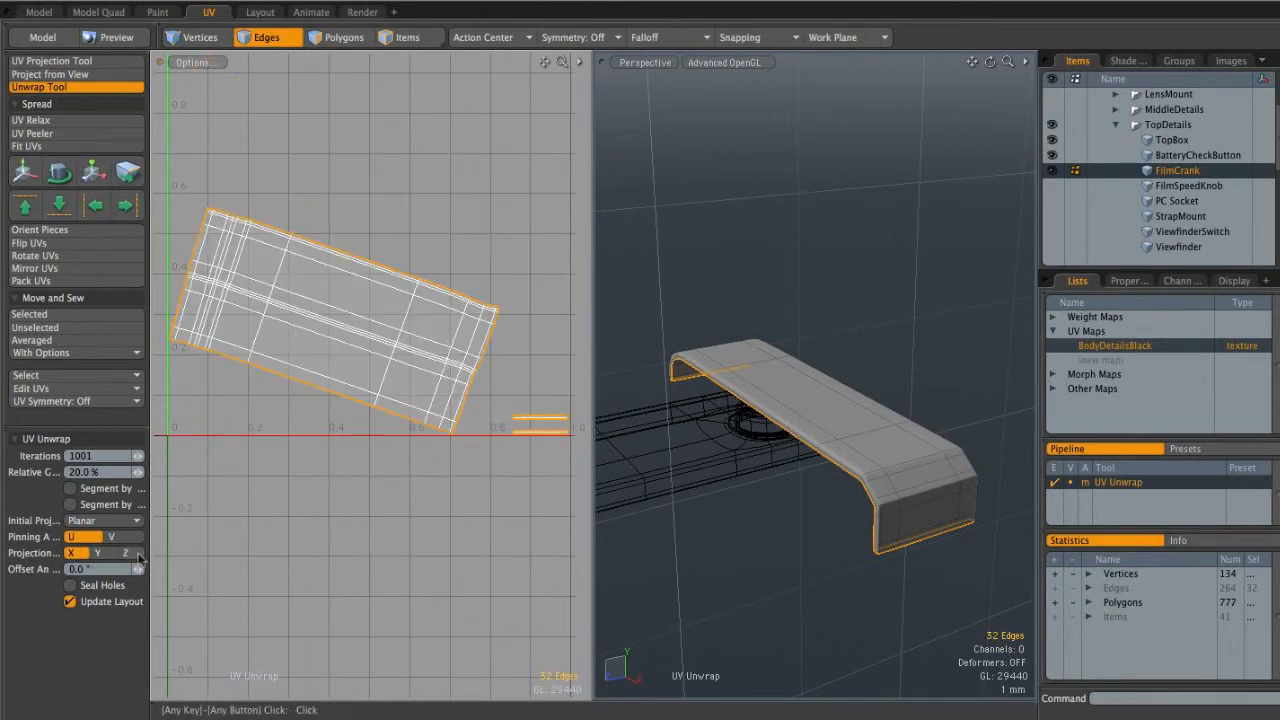
click(131, 555)
alt+shift+drag(461, 300, 493, 348)
scroll(493, 348, down, 2)
scroll(330, 430, down, 3)
key(space)
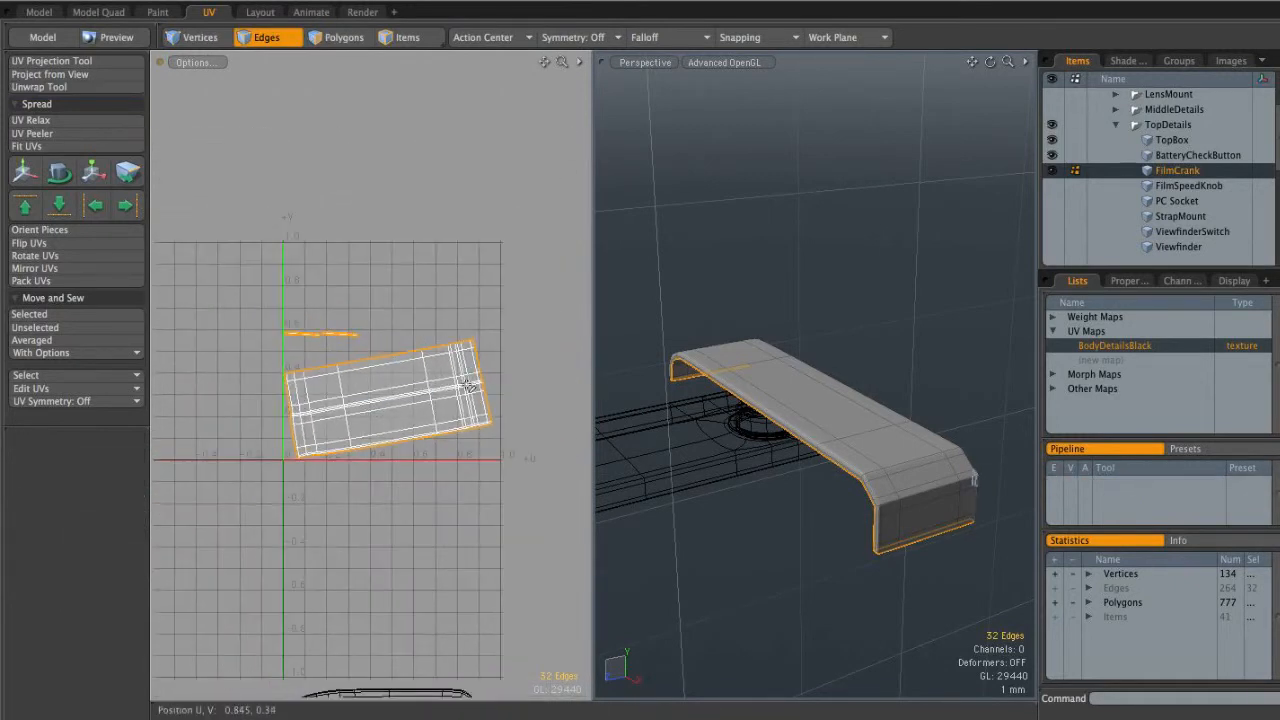
Select all of the lever strip's polygons, move their UV islands straight down below the U axis, and clear the selection
key(3)
mouse_move(468, 308)
right_down()
mouse_move(186, 437)
mouse_move(513, 460)
right_up()
alt+shift+drag(451, 379, 462, 289)
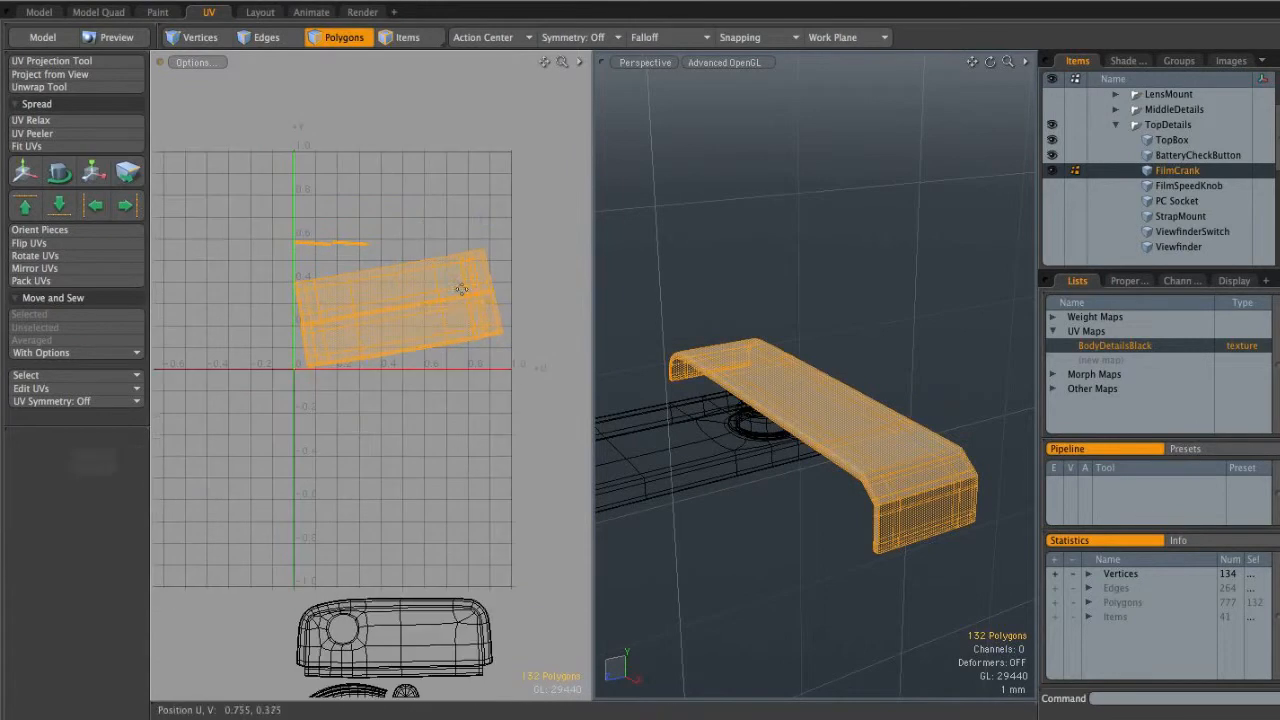
key(w)
drag(406, 224, 406, 388)
key(space)
click(508, 345)
Unhide the crank's parts, select the cylindrical post under the lever strip, isolate it, and clear the selection
key(u)
alt+drag(733, 409, 880, 345)
alt+drag(880, 345, 876, 318)
double_click(843, 462)
alt+drag(846, 461, 1006, 388)
key(shift+h)
click(900, 384)
Select the post's bottom rim loop and one vertical edge as seams and unwrap the post with them
alt+drag(878, 384, 800, 451)
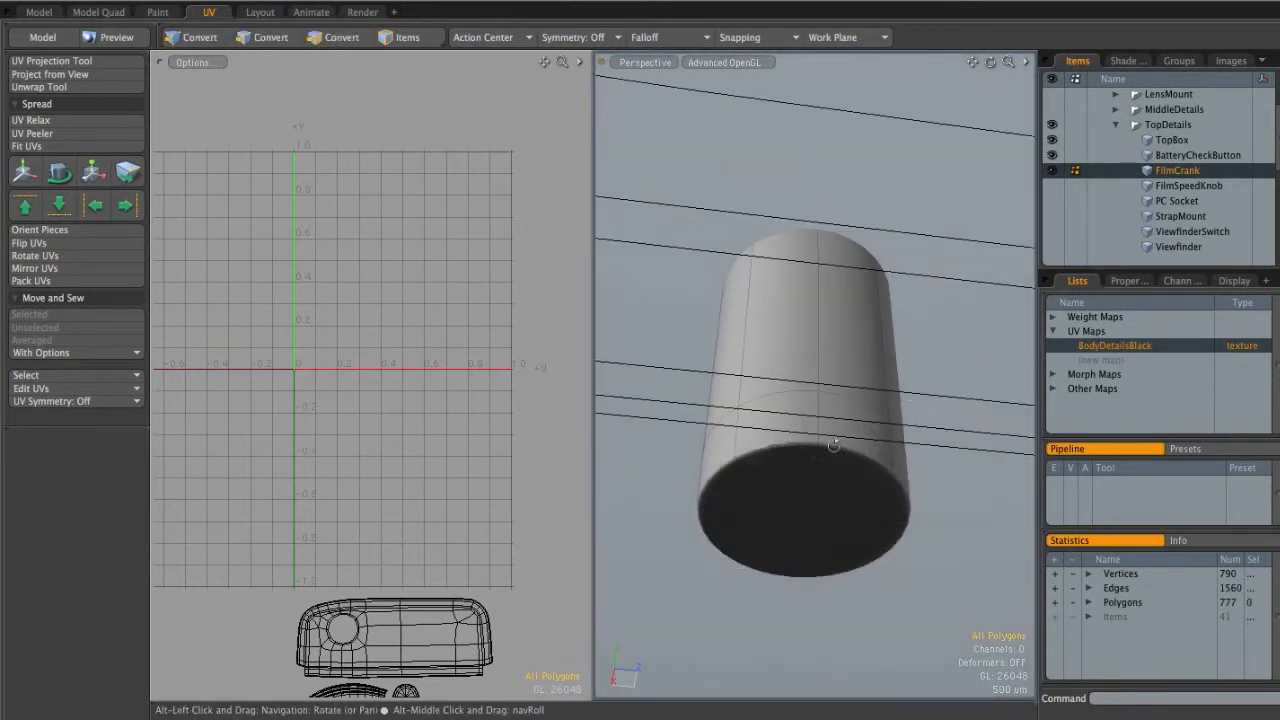
key(2)
double_click(783, 448)
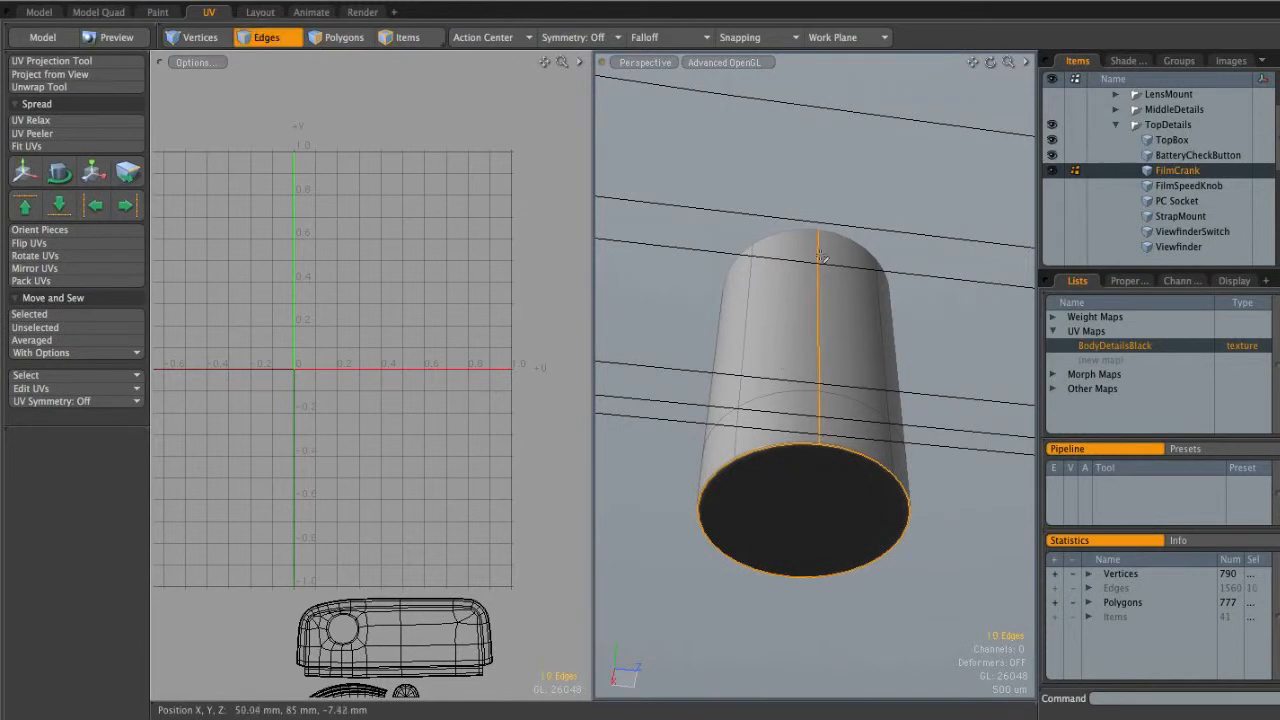
click(40, 87)
click(402, 262)
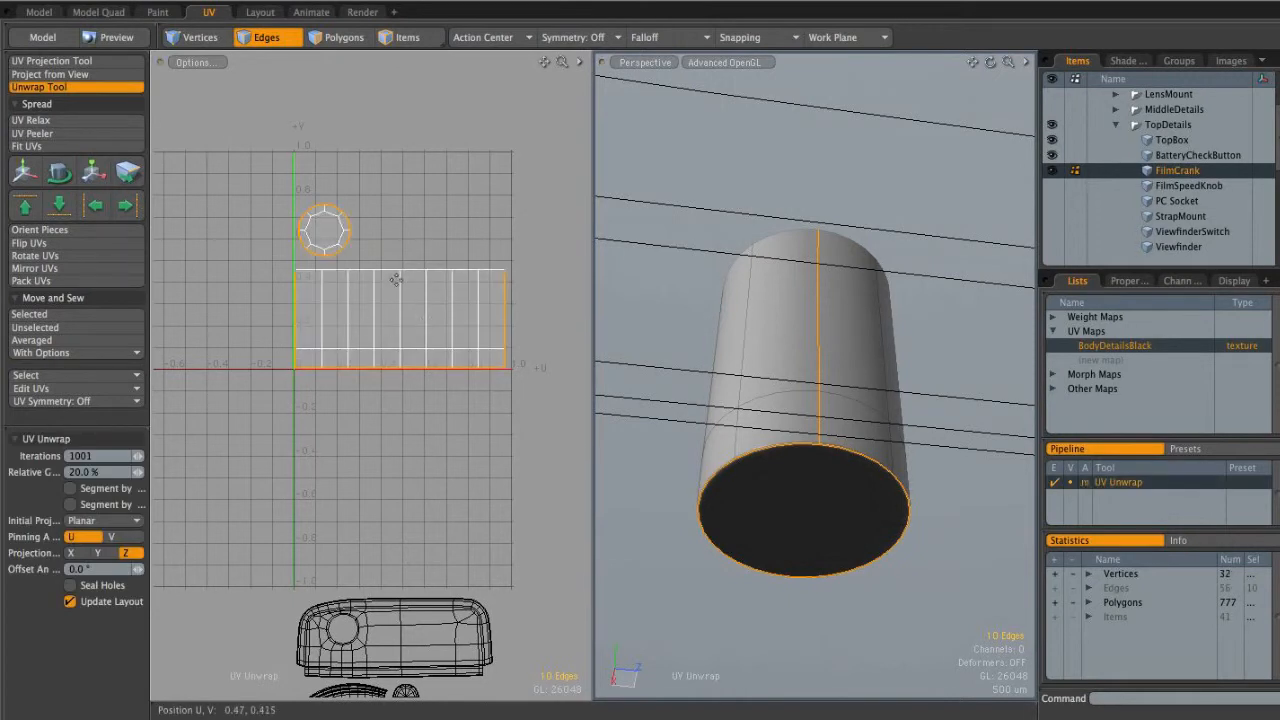
key(space)
Select the post's polygons and move their UV islands by about U -1.05 and V -0.75, beside the lever strip's islands
key(space)
mouse_move(464, 224)
right_down()
mouse_move(487, 414)
mouse_move(447, 250)
right_up()
ctrl+alt+drag(460, 304, 420, 340)
mouse_move(420, 340)
alt+shift+mouse_down()
mouse_move(471, 339)
mouse_move(447, 345)
alt+shift+mouse_up()
key(w)
drag(513, 228, 355, 345)
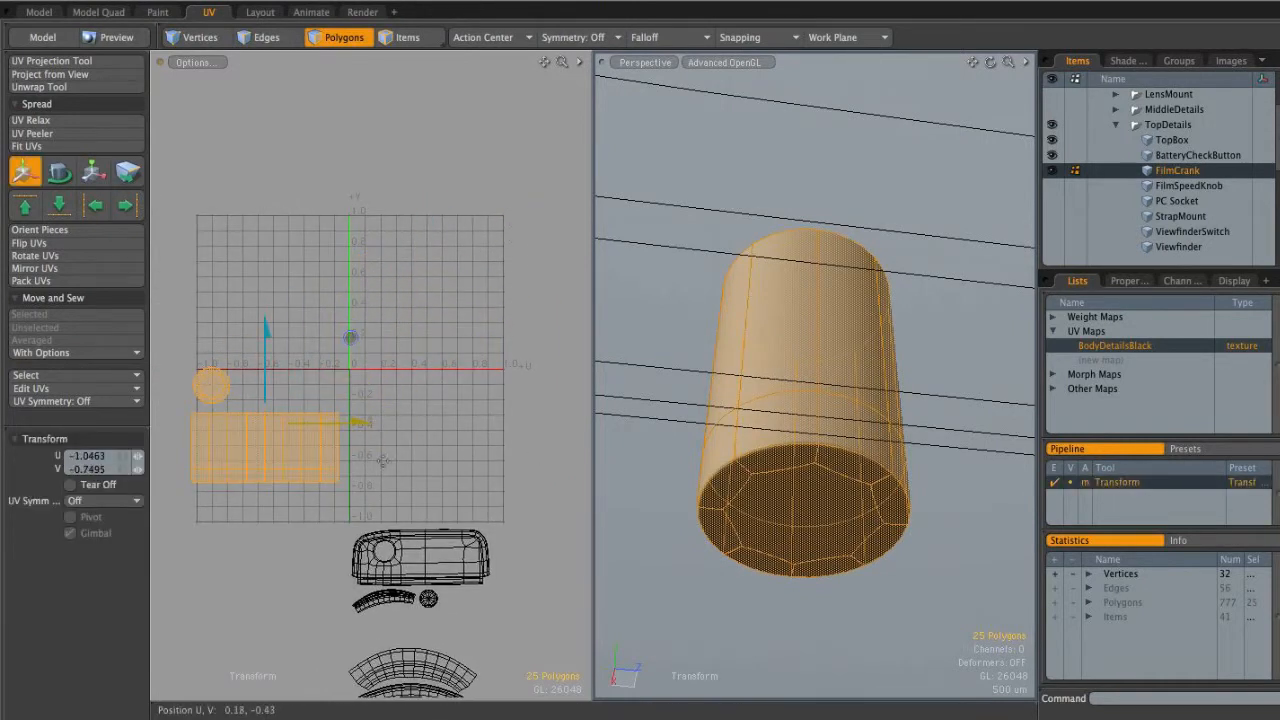
key(space)
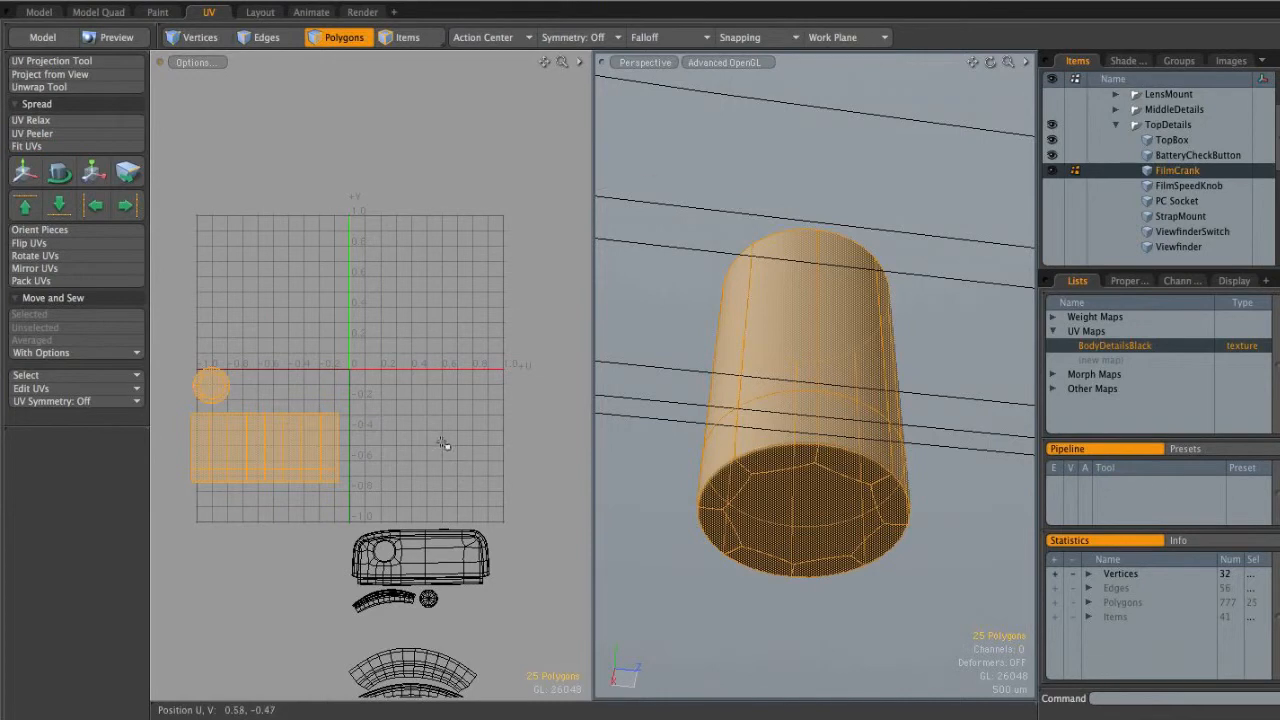
Unhide the crank's parts, select one half-round cap beside the lever strip, isolate it, and clear the selection
key(u)
alt+drag(820, 428, 822, 462)
double_click(826, 455)
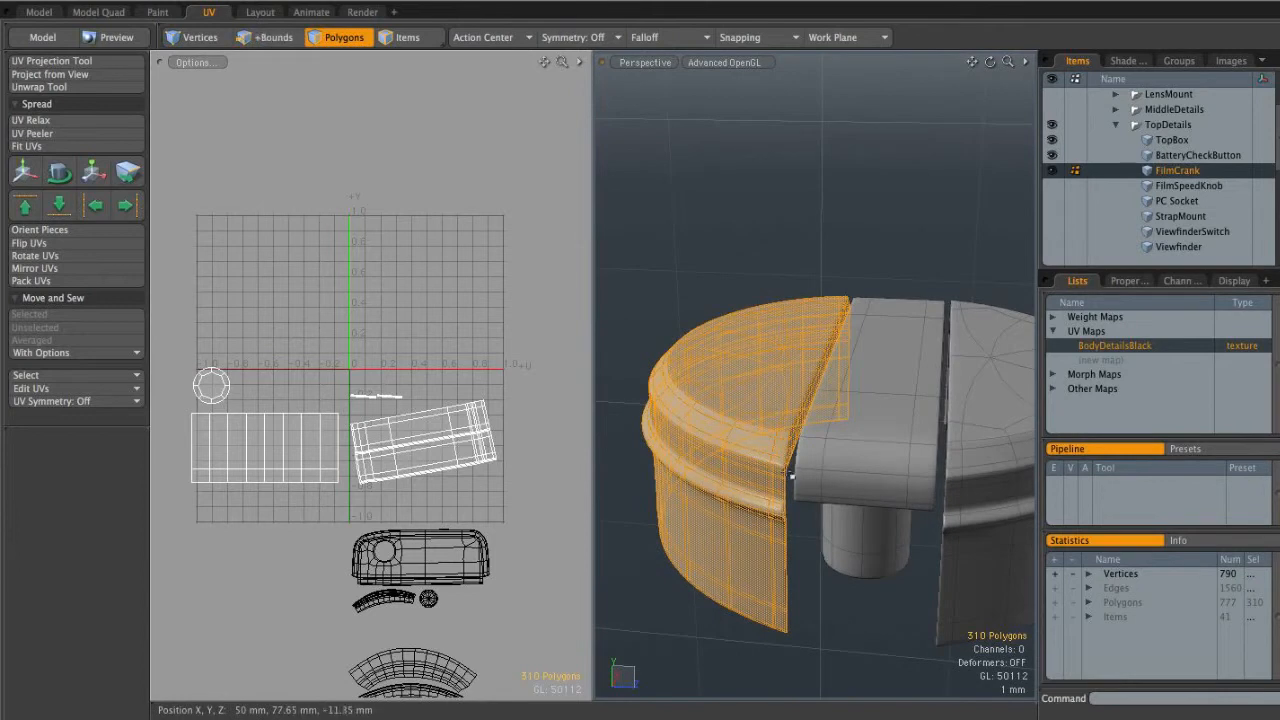
key(shift+h)
click(840, 508)
alt+drag(840, 508, 812, 462)
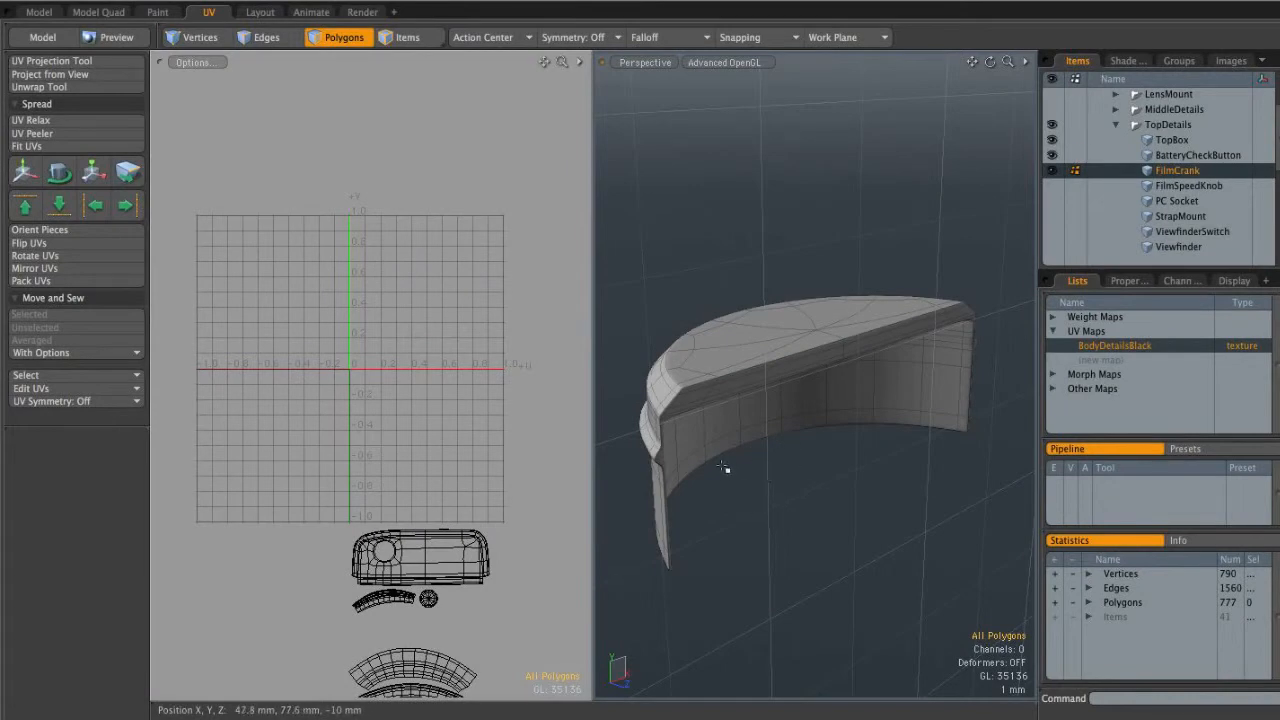
Examine the half-round cap's outer wall, flat cut side, inner wall and underside to plan its seams
alt+drag(666, 427, 993, 390)
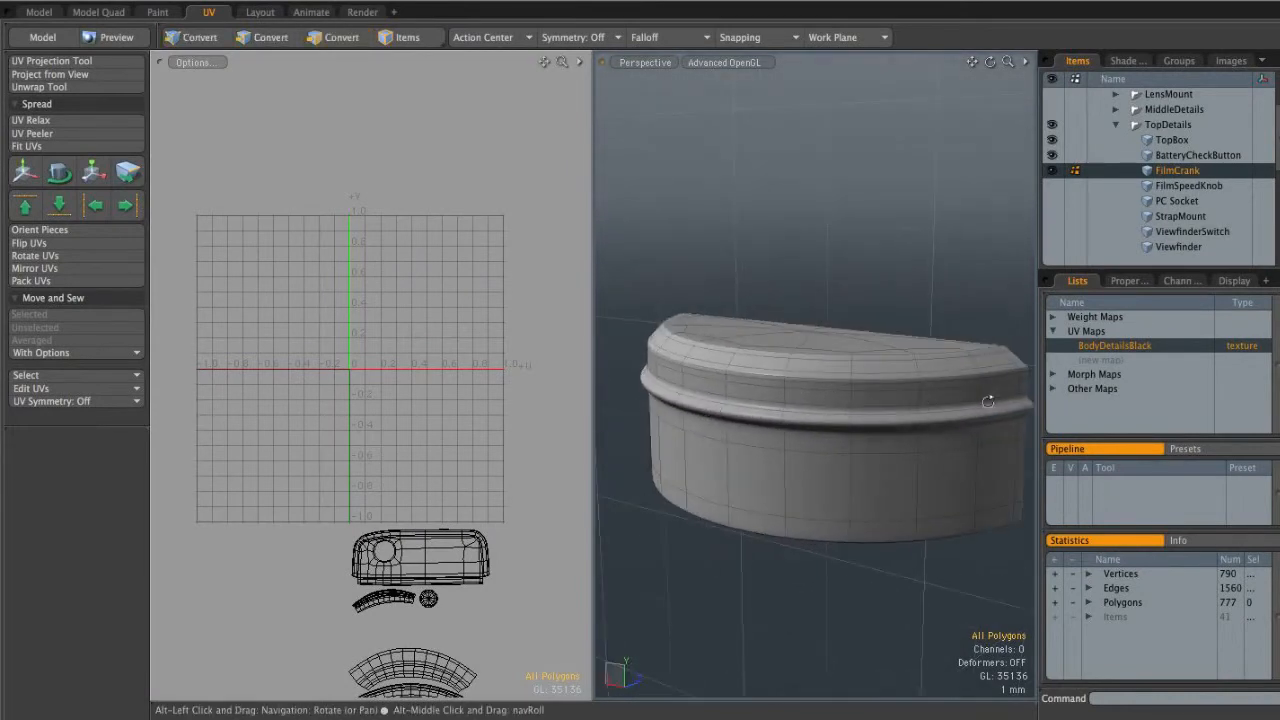
alt+drag(943, 341, 870, 453)
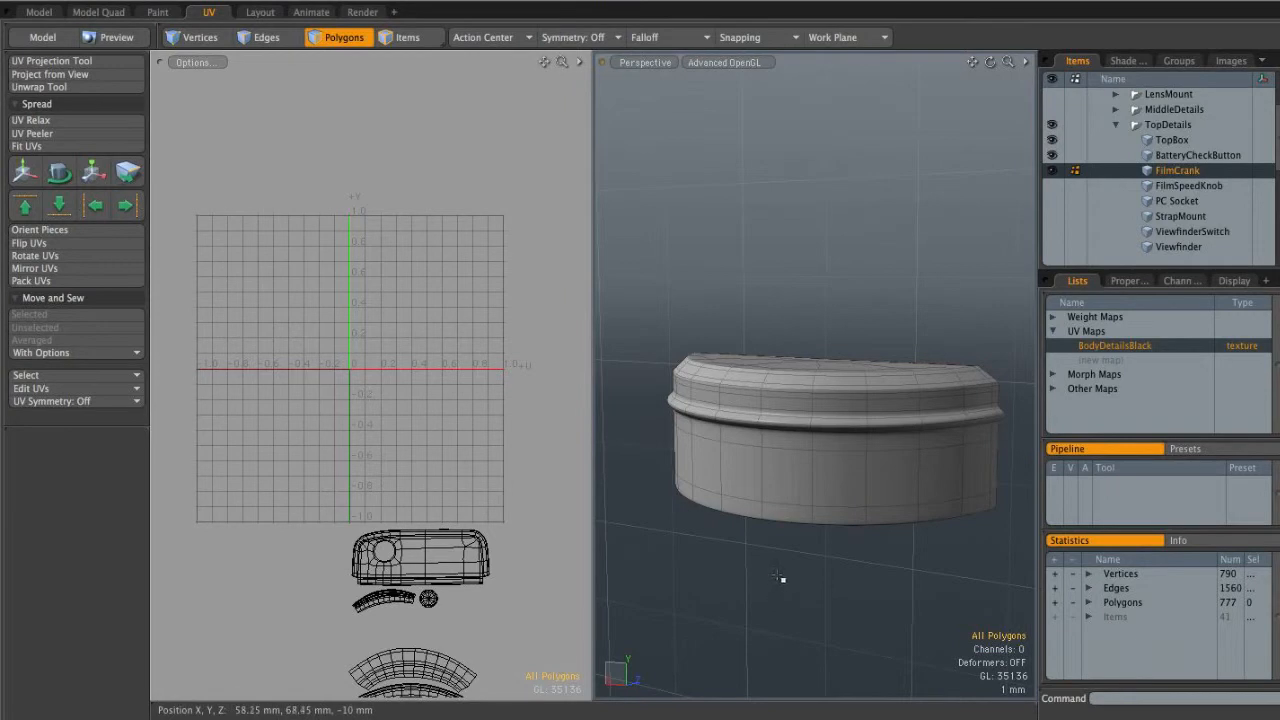
alt+drag(938, 438, 777, 434)
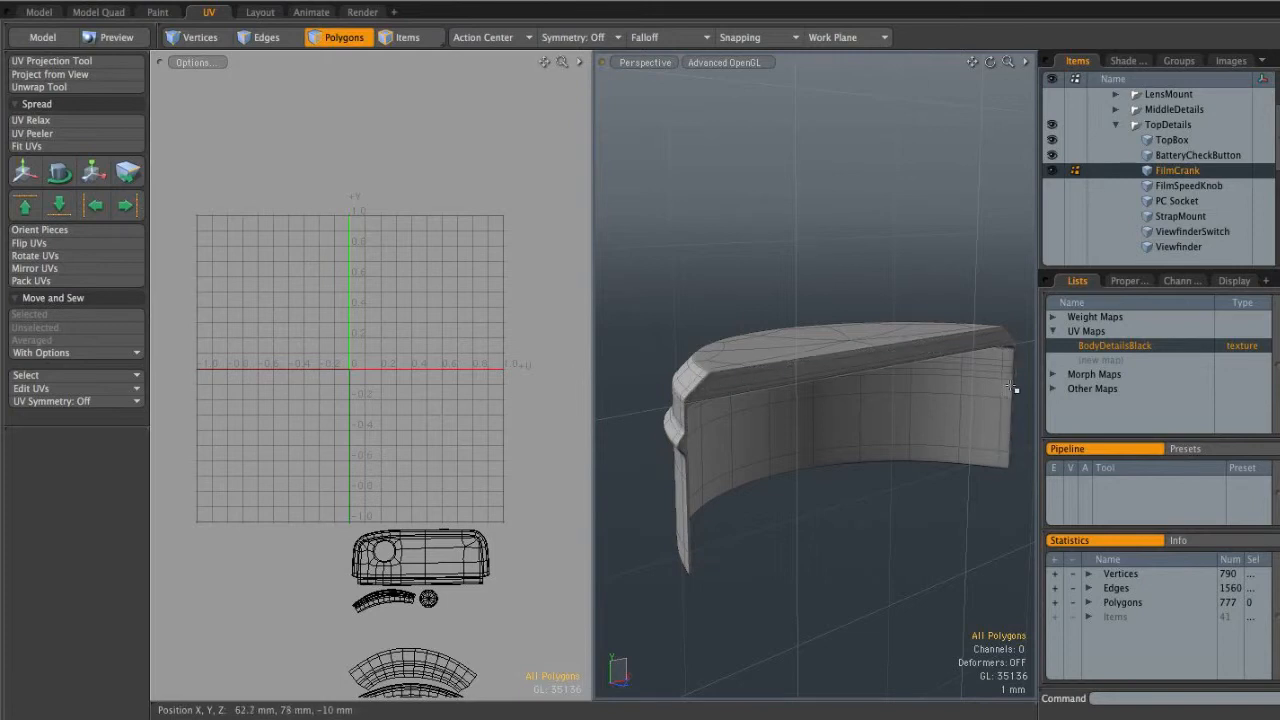
alt+drag(809, 423, 671, 466)
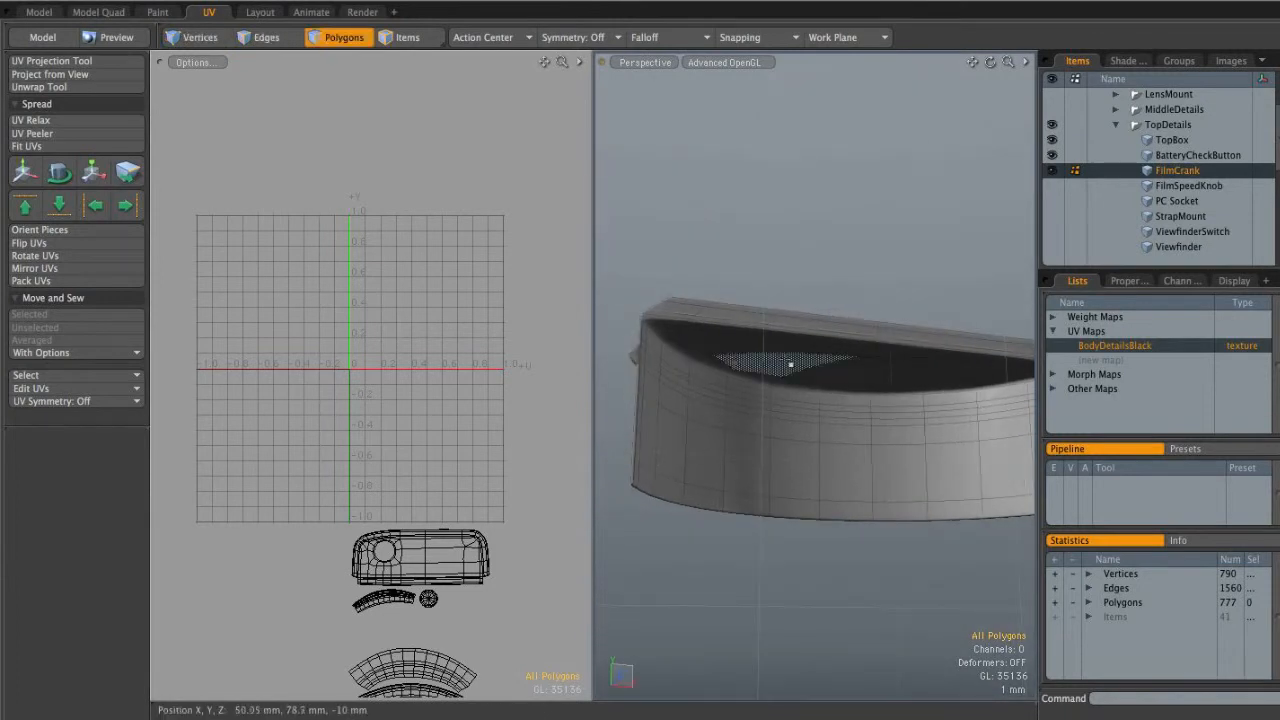
alt+drag(733, 361, 826, 343)
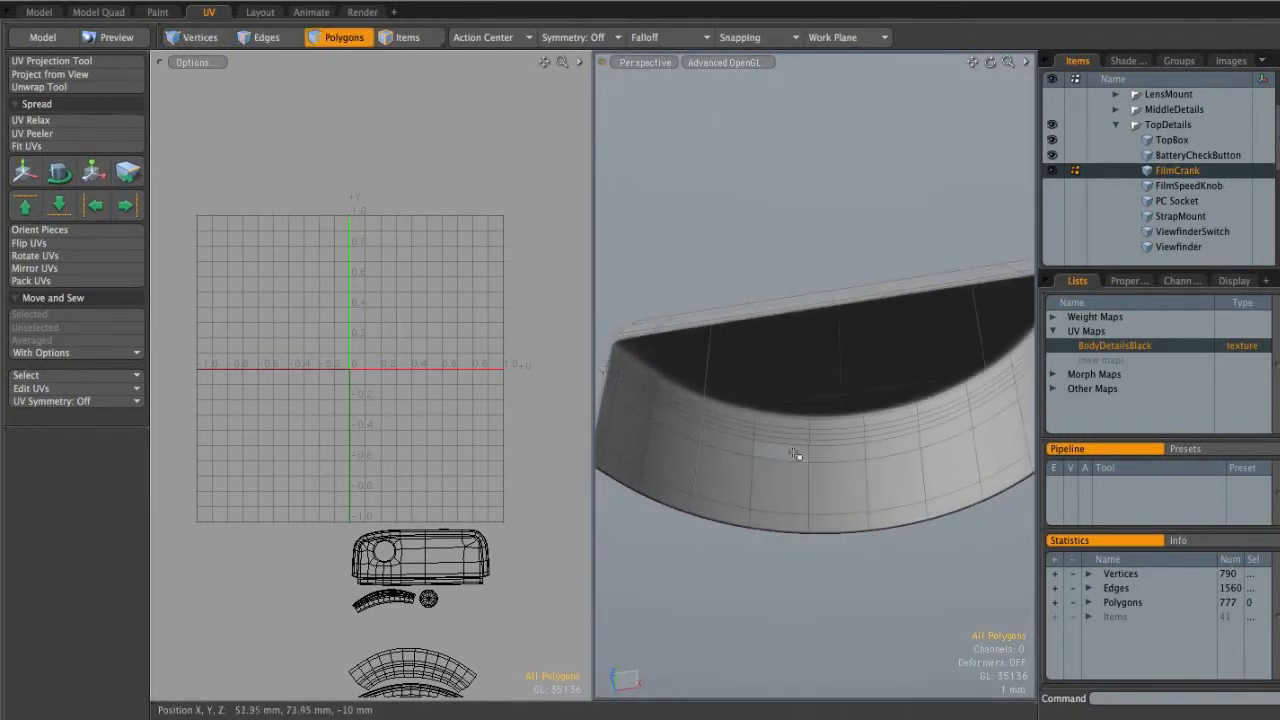
alt+drag(929, 429, 900, 429)
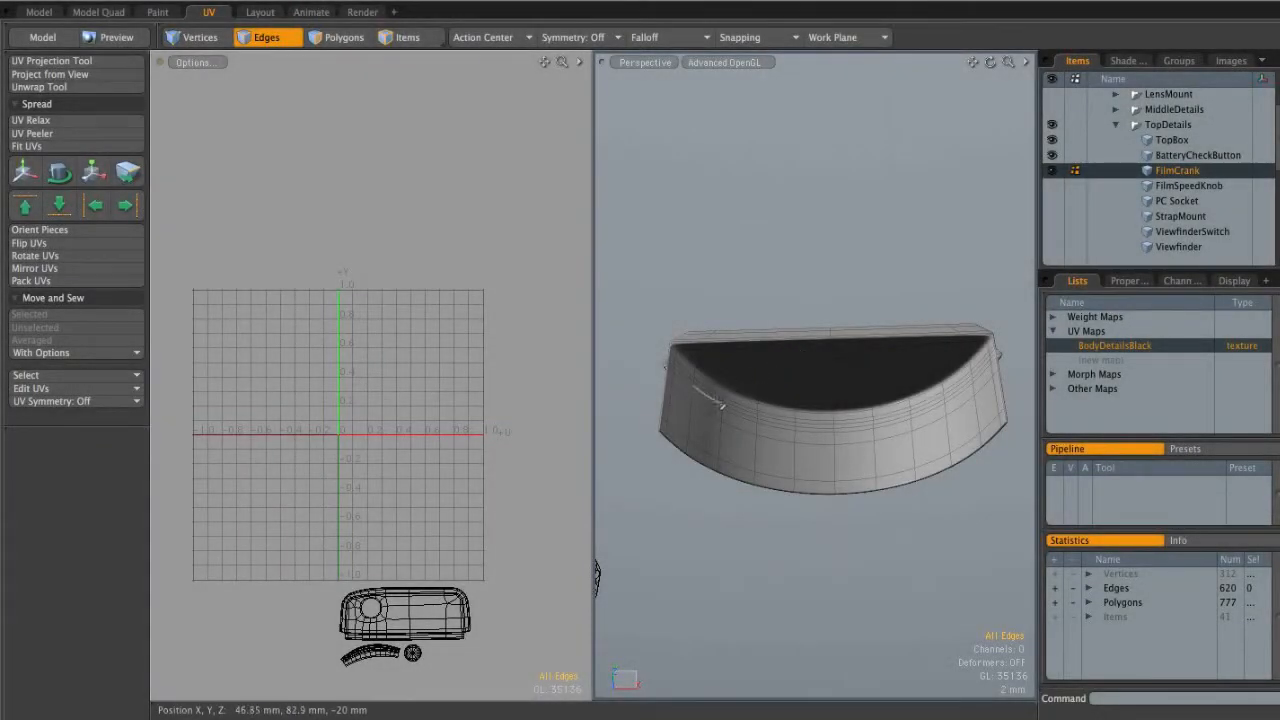
alt+drag(666, 391, 765, 420)
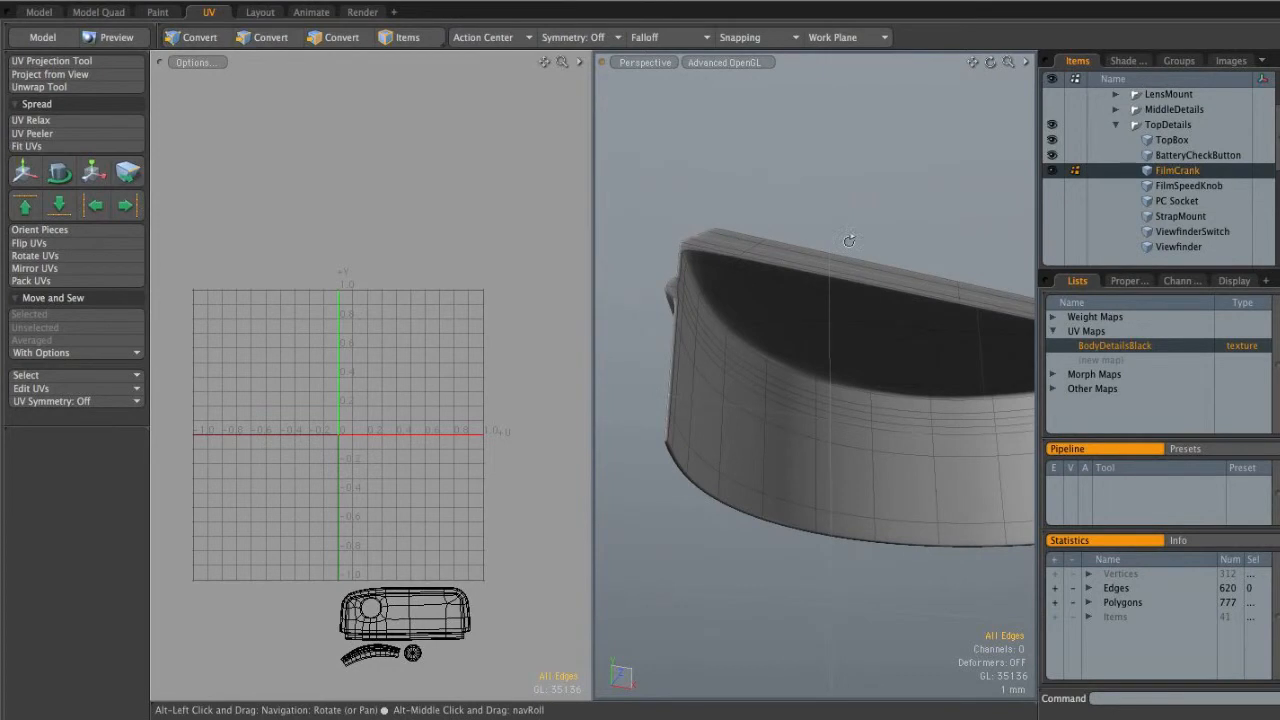
ctrl+alt+drag(673, 407, 723, 417)
Select the narrow polygons of the half cap's flat cut side, along both vertical ends and the straight top edge
key(3)
click(665, 440)
shift+click(671, 400)
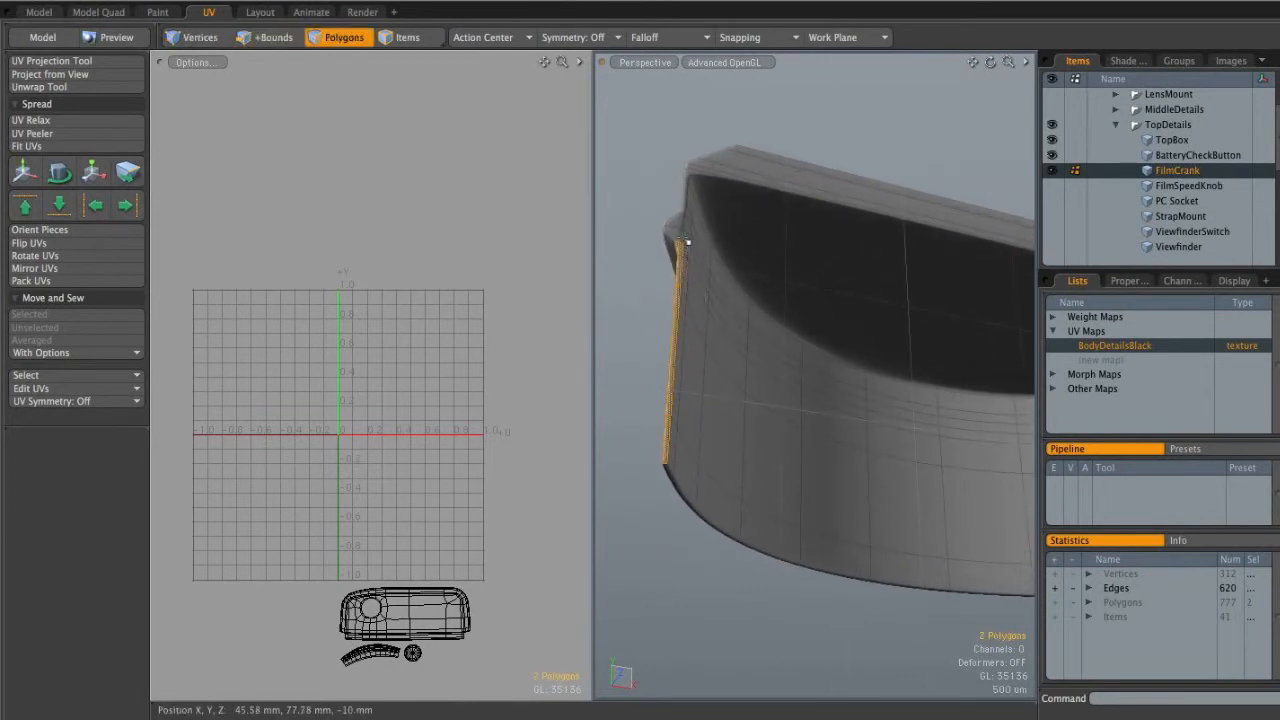
mouse_move(698, 177)
shift+mouse_down()
mouse_move(775, 165)
mouse_move(817, 197)
mouse_move(720, 240)
shift+mouse_up()
alt+drag(720, 240, 670, 280)
mouse_move(786, 249)
shift+mouse_down()
mouse_move(786, 270)
mouse_move(791, 256)
shift+mouse_up()
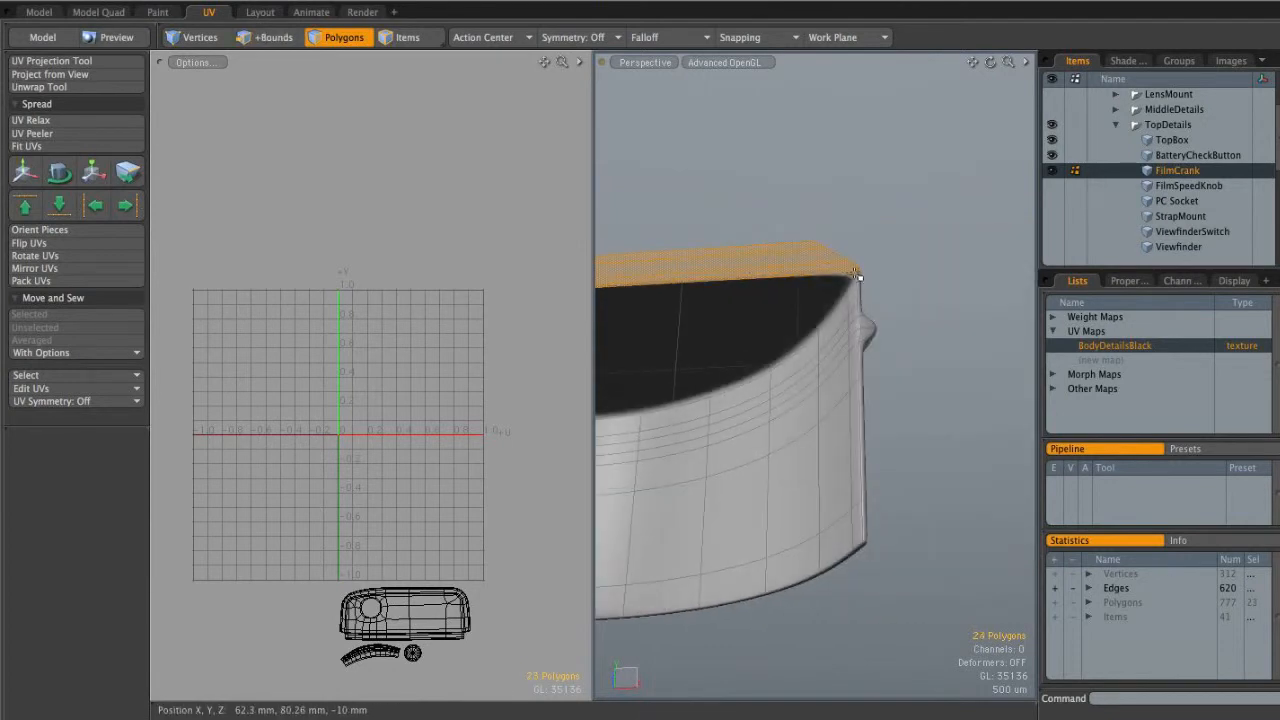
key(bracketright)
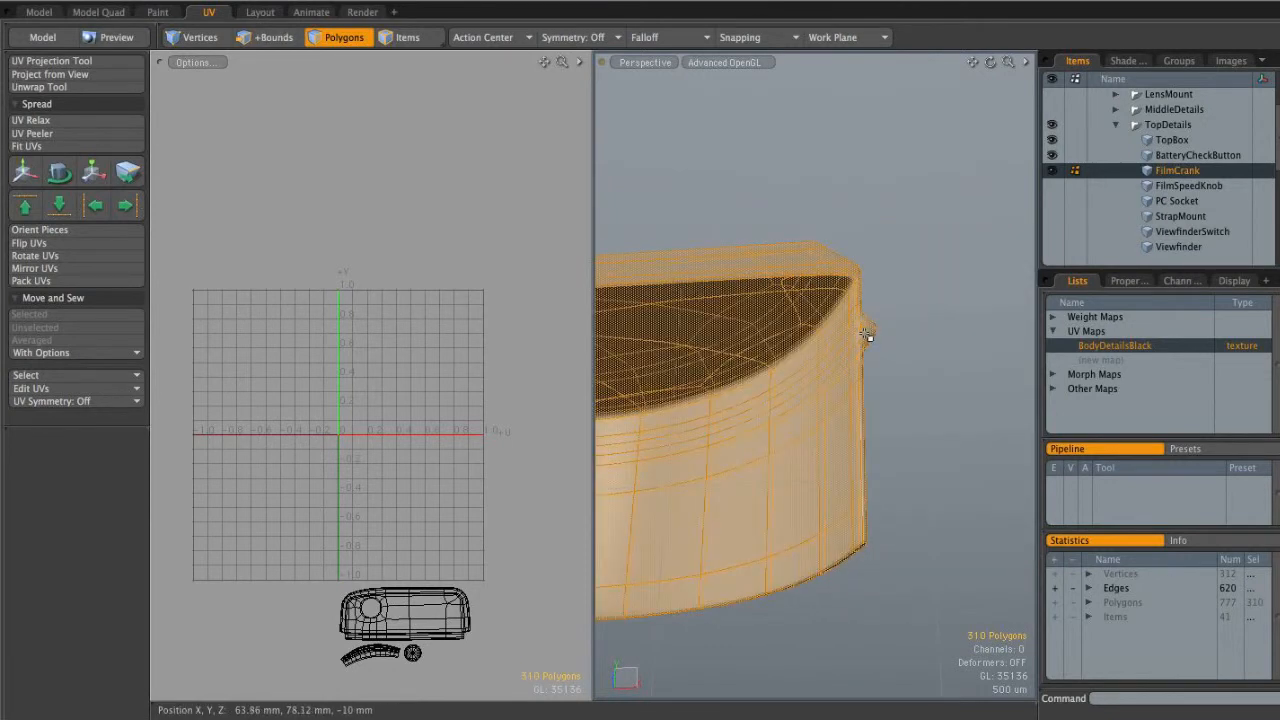
alt+drag(865, 330, 900, 276)
mouse_move(870, 271)
shift+mouse_down()
mouse_move(848, 295)
mouse_move(843, 550)
mouse_move(834, 451)
mouse_move(764, 449)
mouse_move(840, 444)
shift+mouse_up()
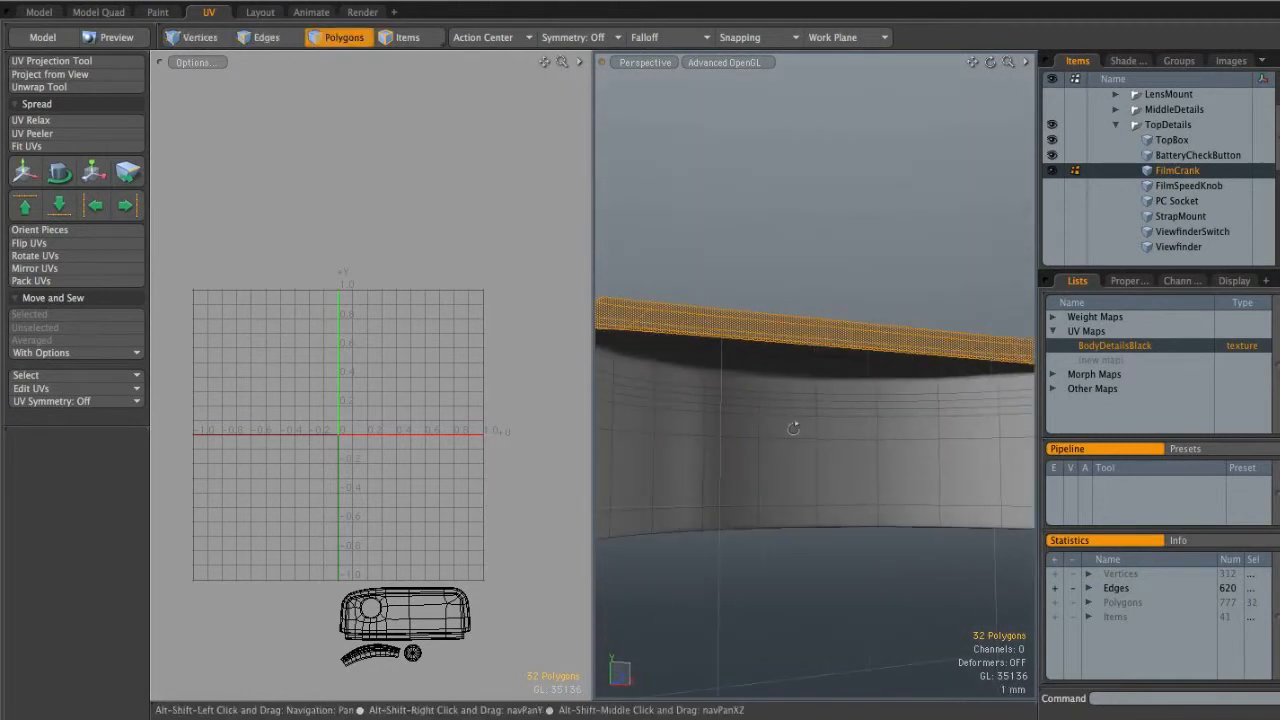
Convert the selected cut-side polygons to their boundary edges as seams
key(shift)
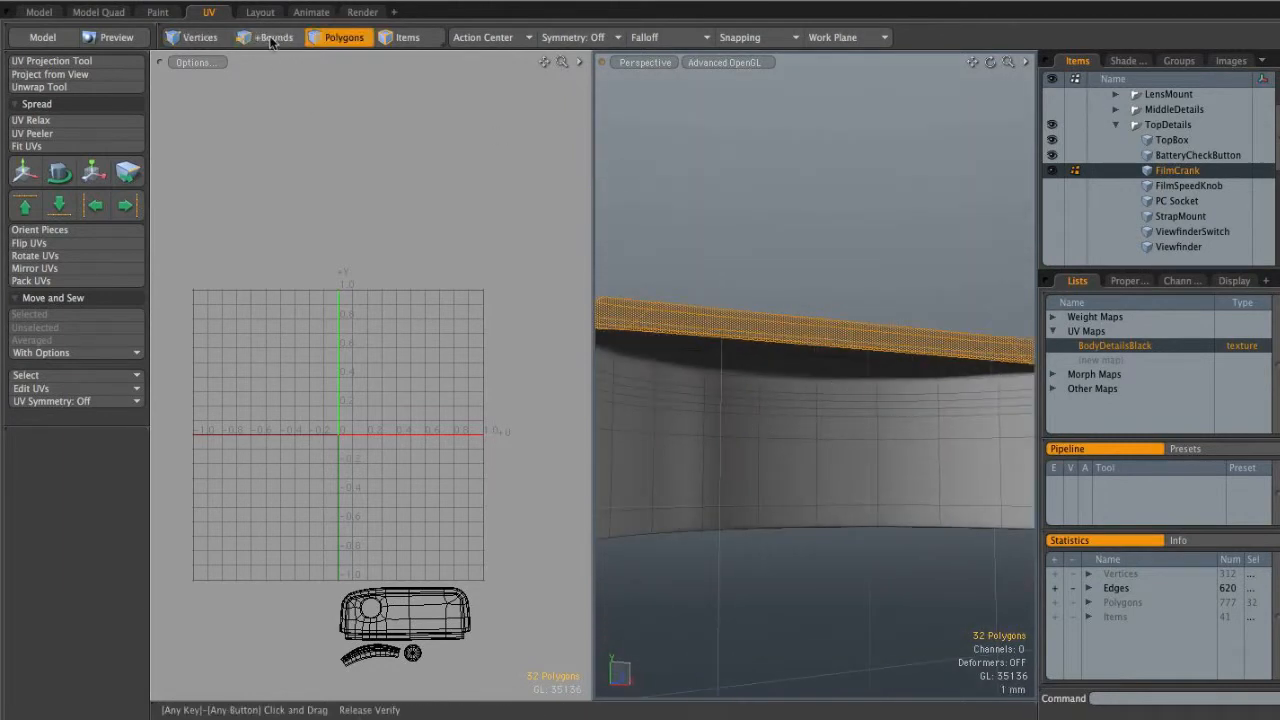
shift+click(270, 38)
alt+drag(740, 420, 710, 425)
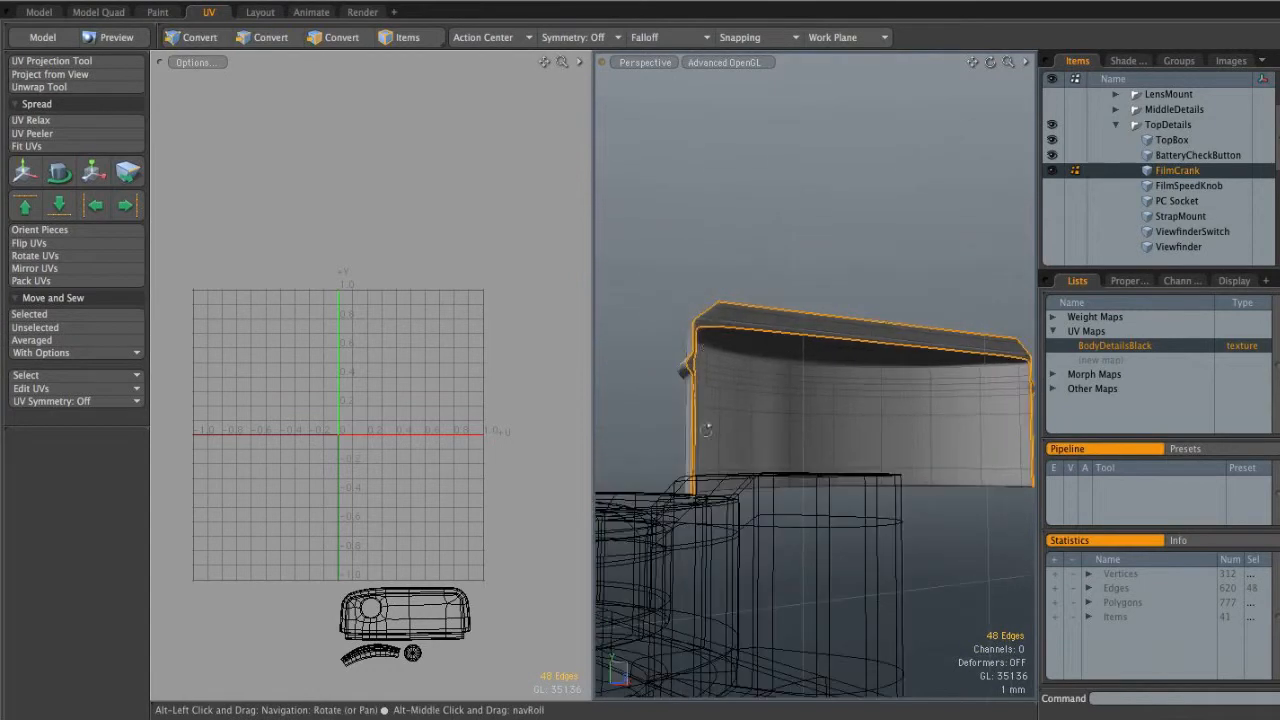
alt+drag(737, 316, 651, 364)
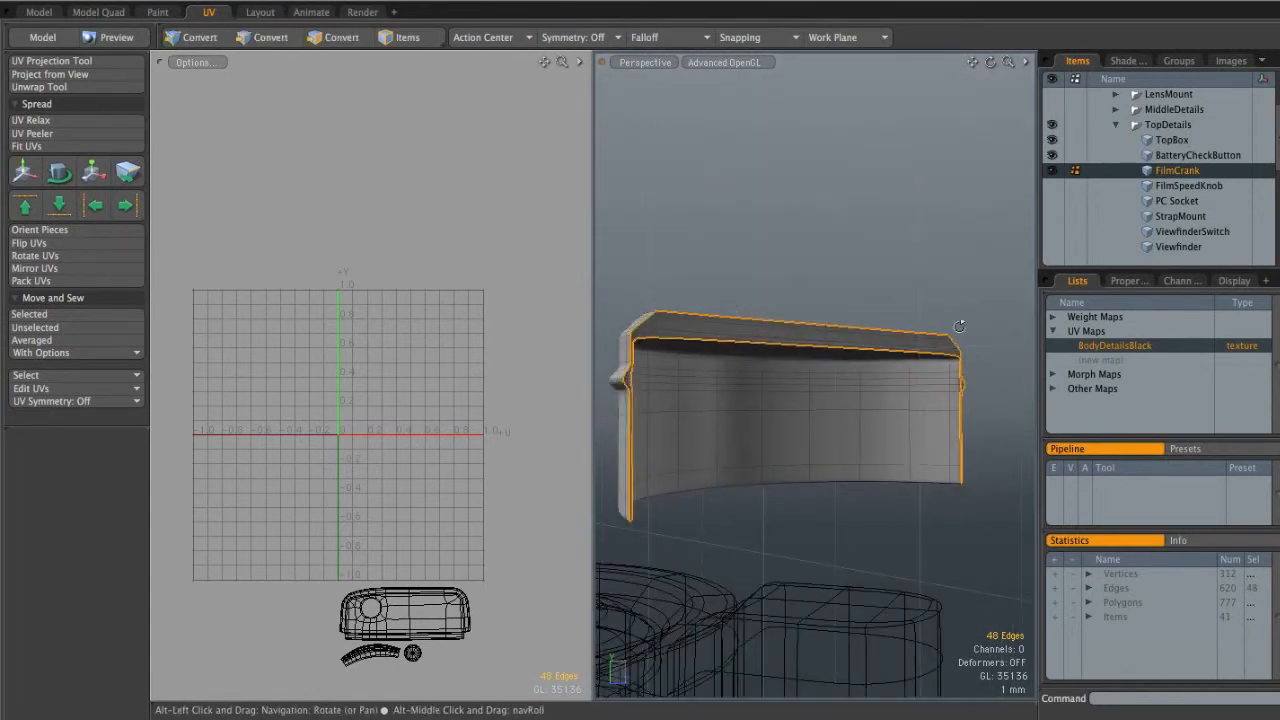
Add the curved inner edges where the half cap's underside meets its inner wall to the seam selection
alt+drag(644, 552, 698, 341)
shift+click(698, 341)
alt+drag(784, 377, 830, 400)
shift+click(847, 401)
shift+click(931, 339)
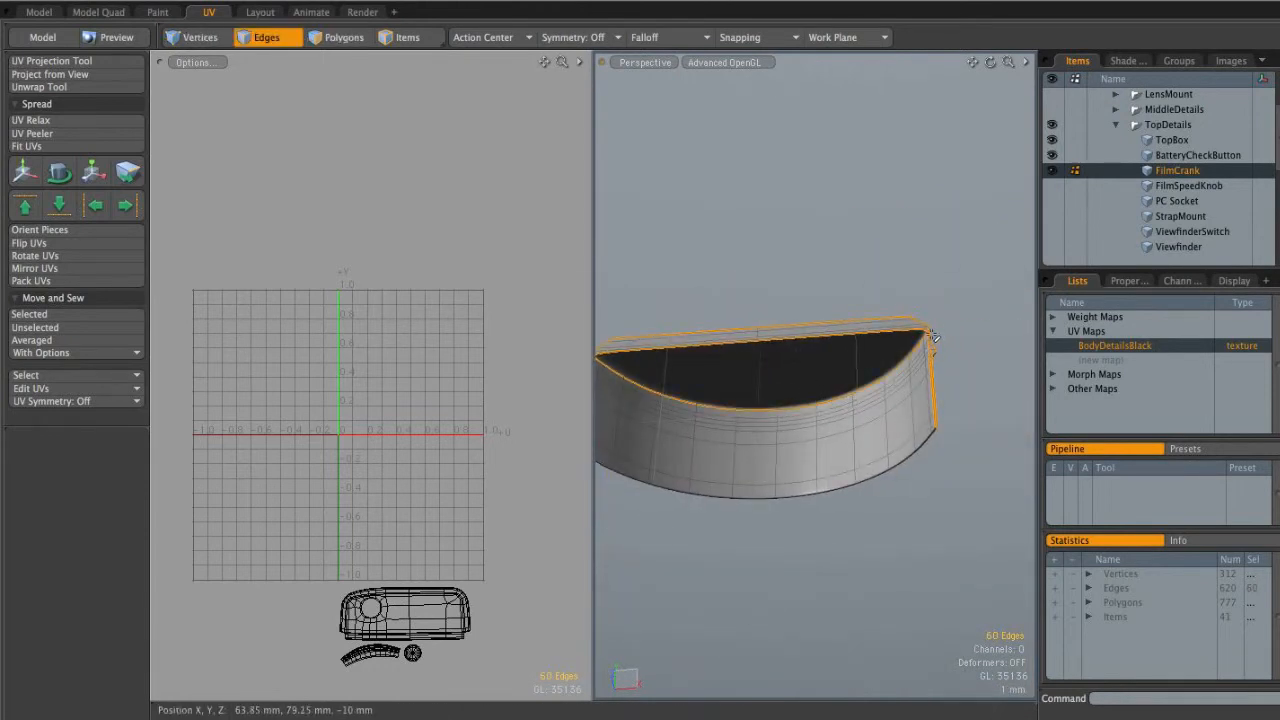
alt+shift+drag(752, 367, 826, 343)
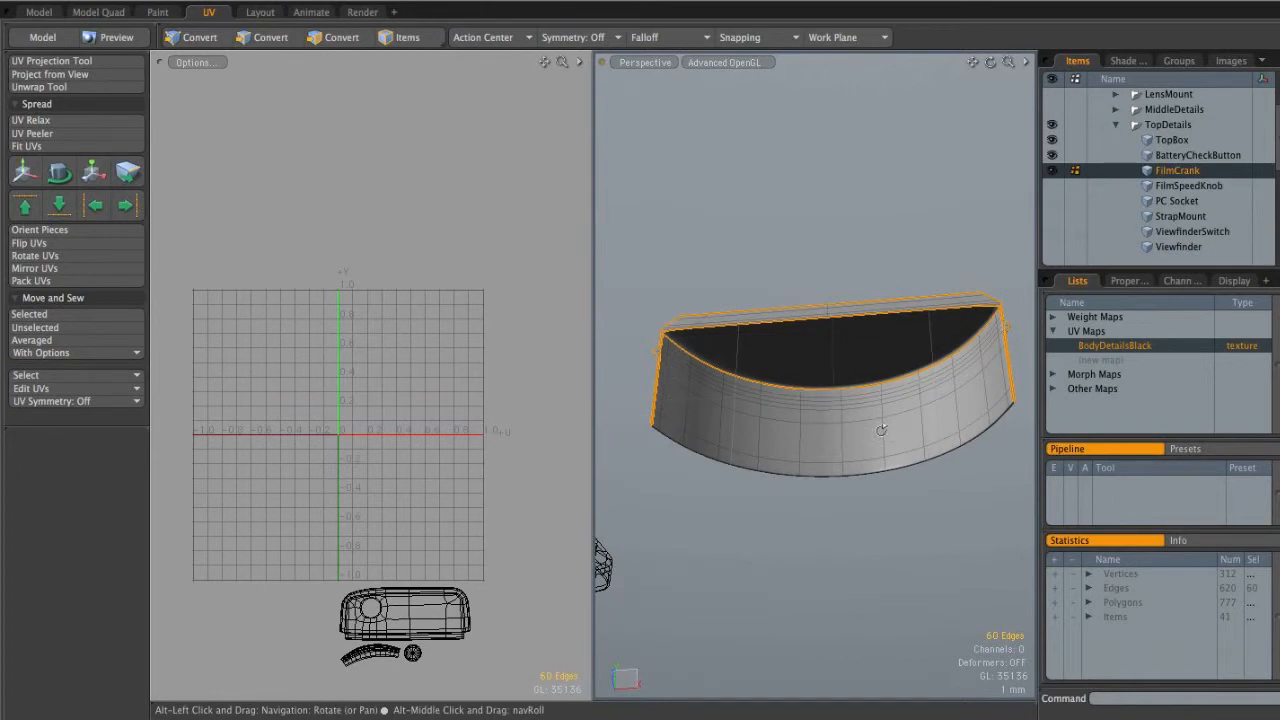
Add the curved edges along the half cap's bottom rim to the seam selection
alt+drag(969, 417, 962, 426)
alt+shift+drag(704, 402, 965, 425)
shift+drag(660, 396, 688, 421)
ctrl+alt+drag(808, 414, 690, 410)
alt+shift+drag(985, 401, 820, 407)
mouse_move(622, 436)
shift+mouse_down()
mouse_move(850, 480)
mouse_move(970, 448)
mouse_move(1022, 414)
mouse_move(771, 428)
mouse_move(777, 509)
mouse_move(757, 347)
shift+mouse_up()
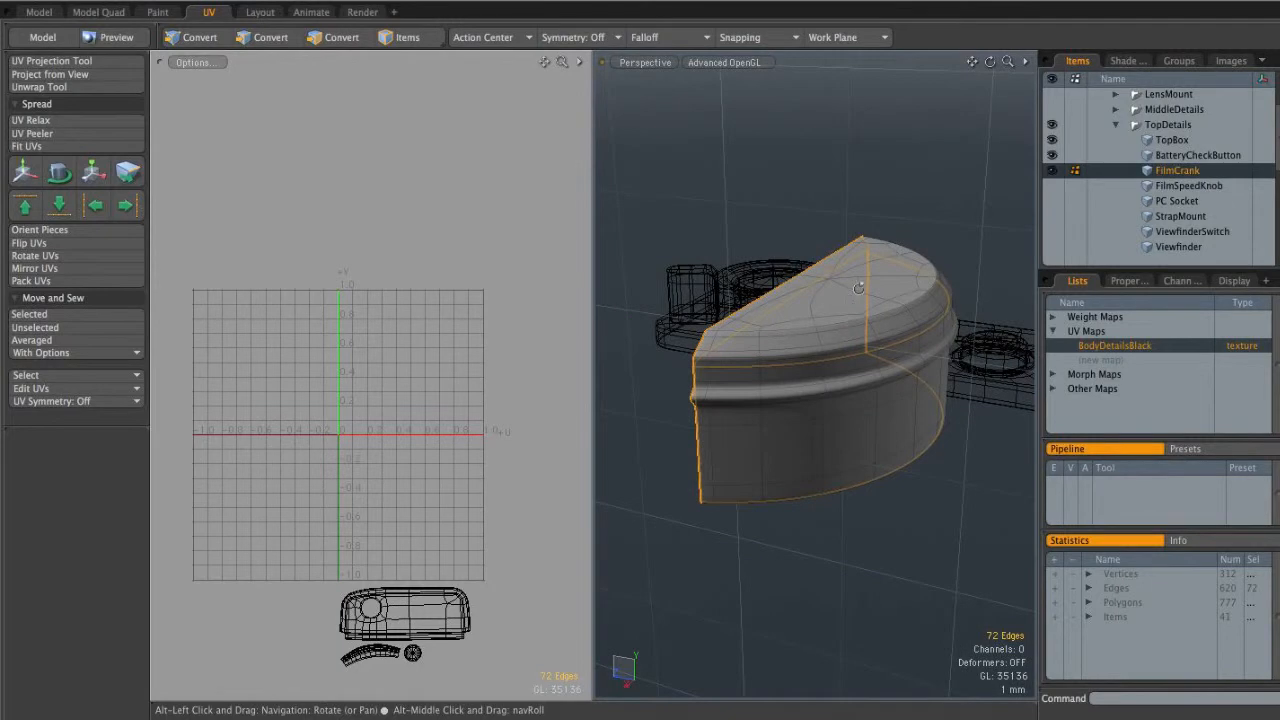
Add the curved outer edges below the half cap's top bevel to the seam selection, from one cut end to the other
alt+drag(752, 386, 805, 378)
ctrl+alt+drag(805, 378, 880, 390)
shift+click(746, 361)
shift+click(782, 357)
ctrl+alt+drag(790, 375, 700, 396)
alt+shift+drag(880, 408, 629, 411)
alt+shift+drag(947, 420, 816, 464)
key(Up)
key(Up)
key(Up)
key(Up)
key(Up)
key(Up)
key(Up)
key(Up)
key(Up)
key(Up)
key(Up)
key(Up)
key(Up)
key(Up)
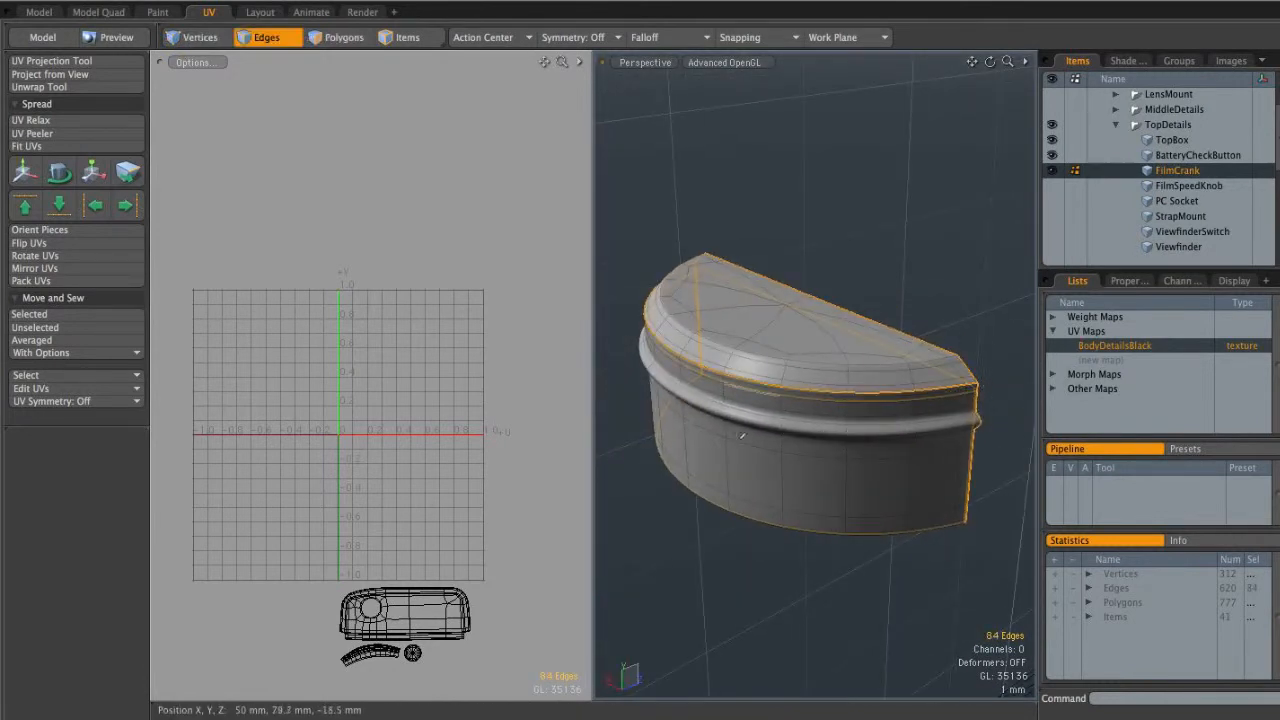
Unwrap the half cap along the selected seam edges using a planar initial projection on the Z axis
click(40, 87)
click(431, 382)
alt+shift+drag(438, 347, 493, 354)
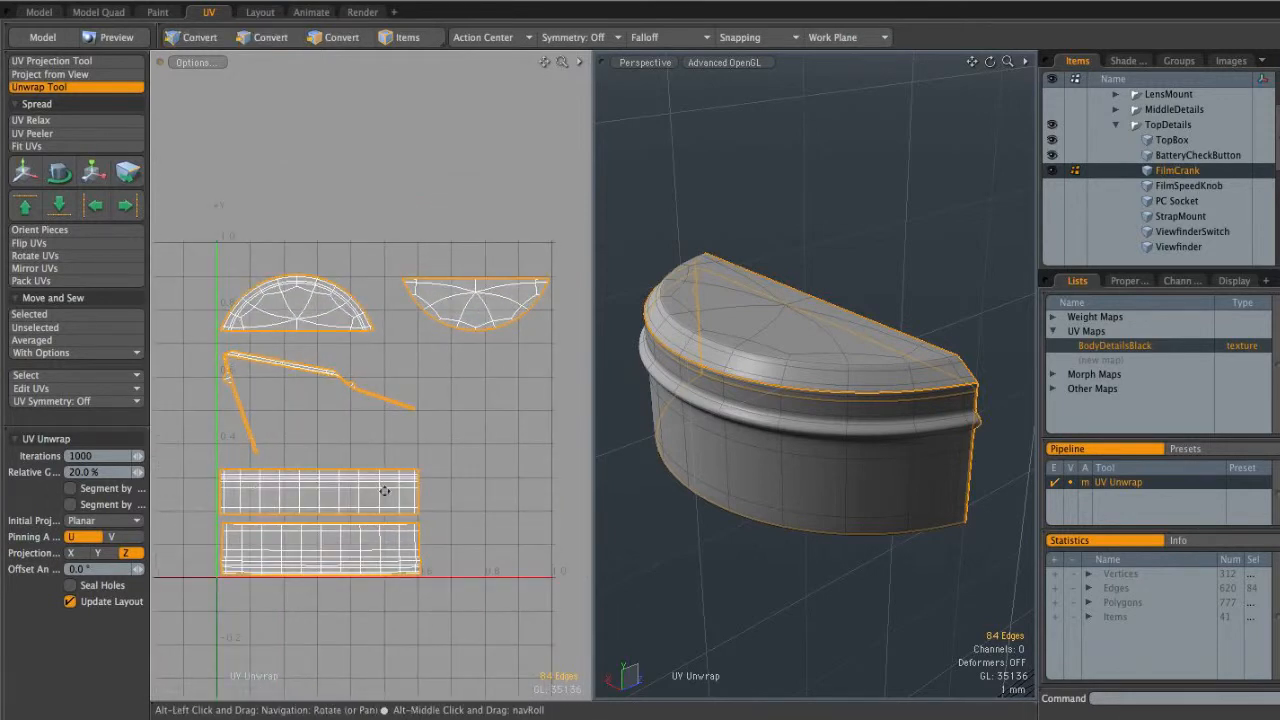
alt+drag(954, 433, 726, 438)
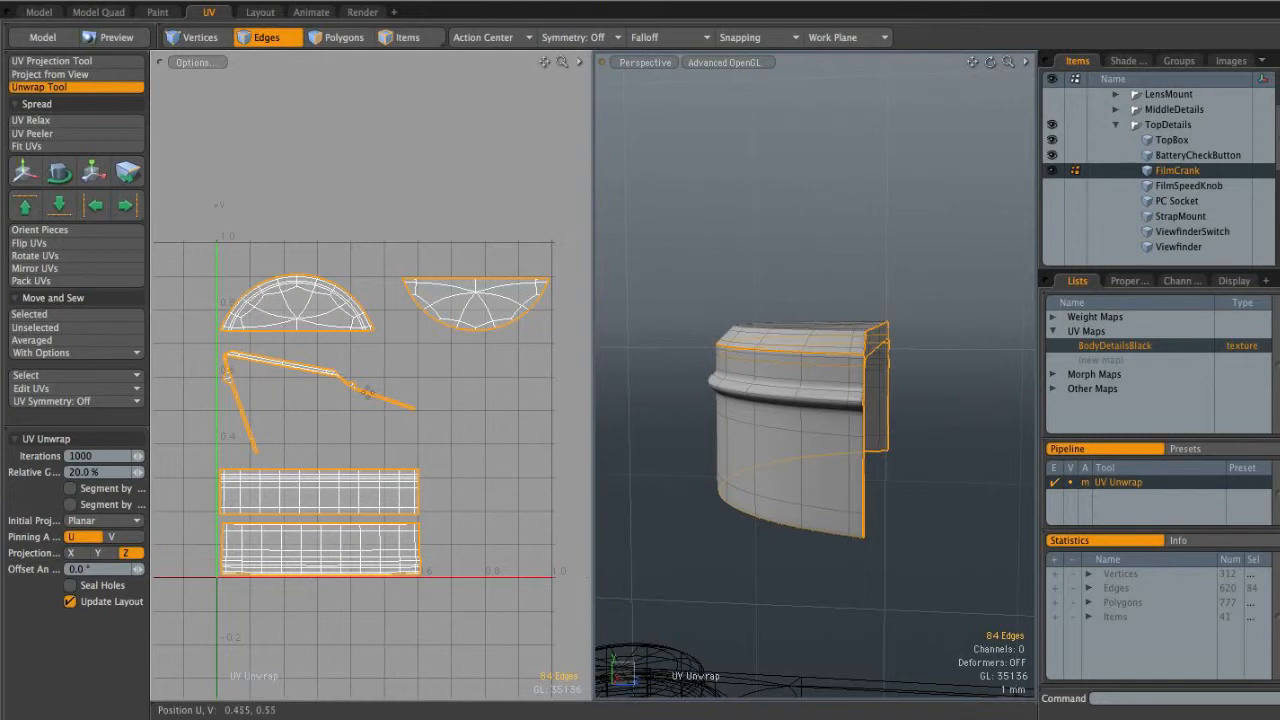
Select the distorted cut-side UV island's polygons and hide the rest of the mesh
key(space)
click(304, 434)
key(space)
mouse_move(267, 432)
right_down()
mouse_move(272, 444)
mouse_move(251, 458)
mouse_move(205, 375)
mouse_move(248, 349)
mouse_move(445, 382)
mouse_move(455, 425)
right_up()
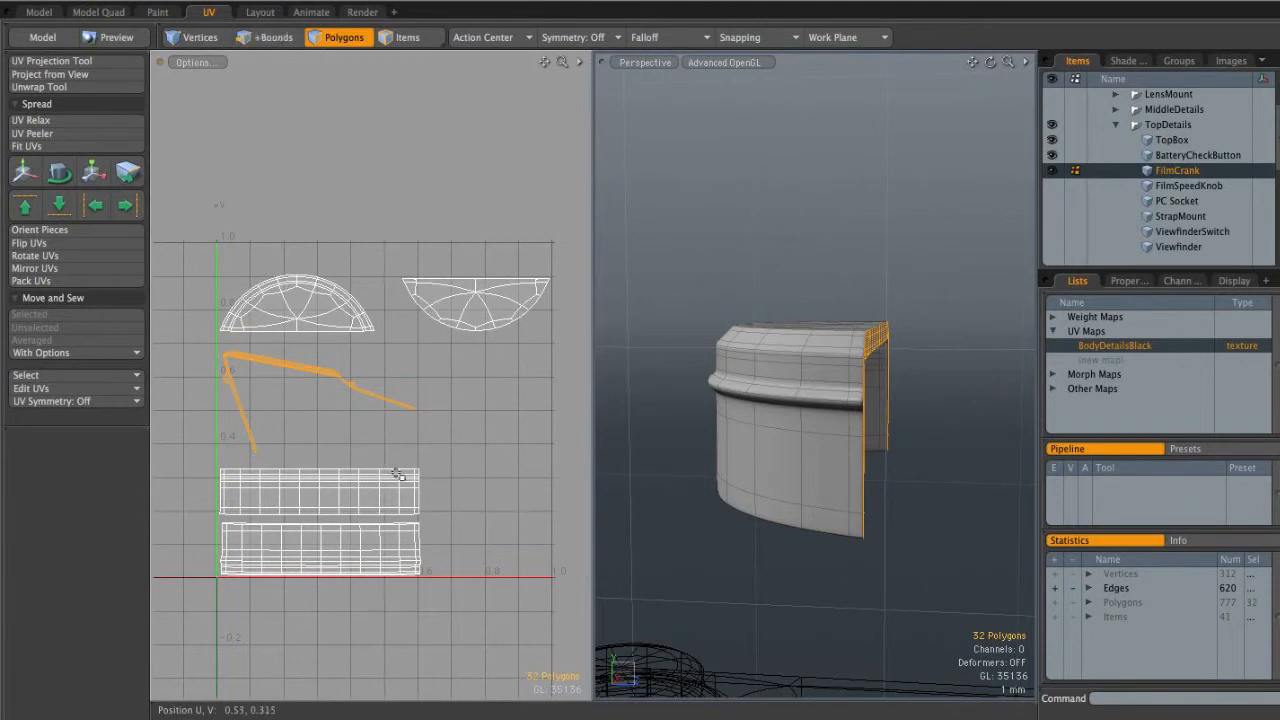
key(shift+h)
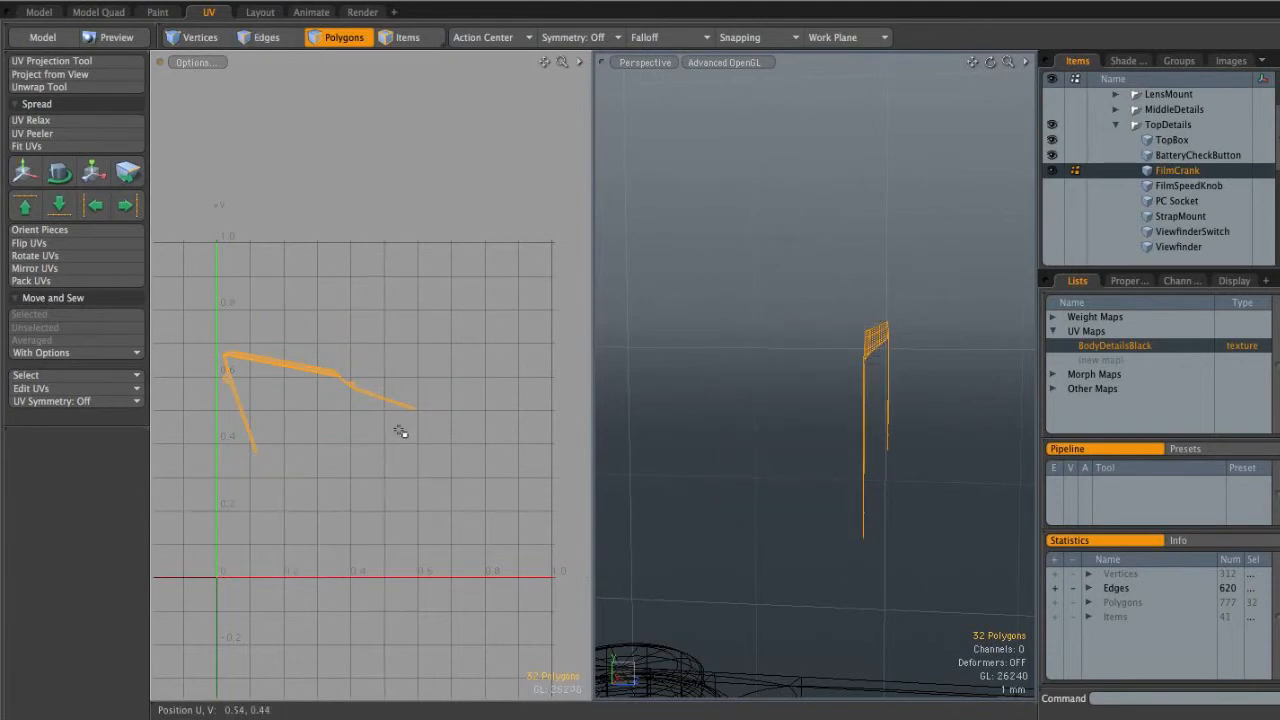
Project the isolated cut-side polygons' UVs from the Front view with Auto Scale enabled
alt+drag(843, 386, 665, 355)
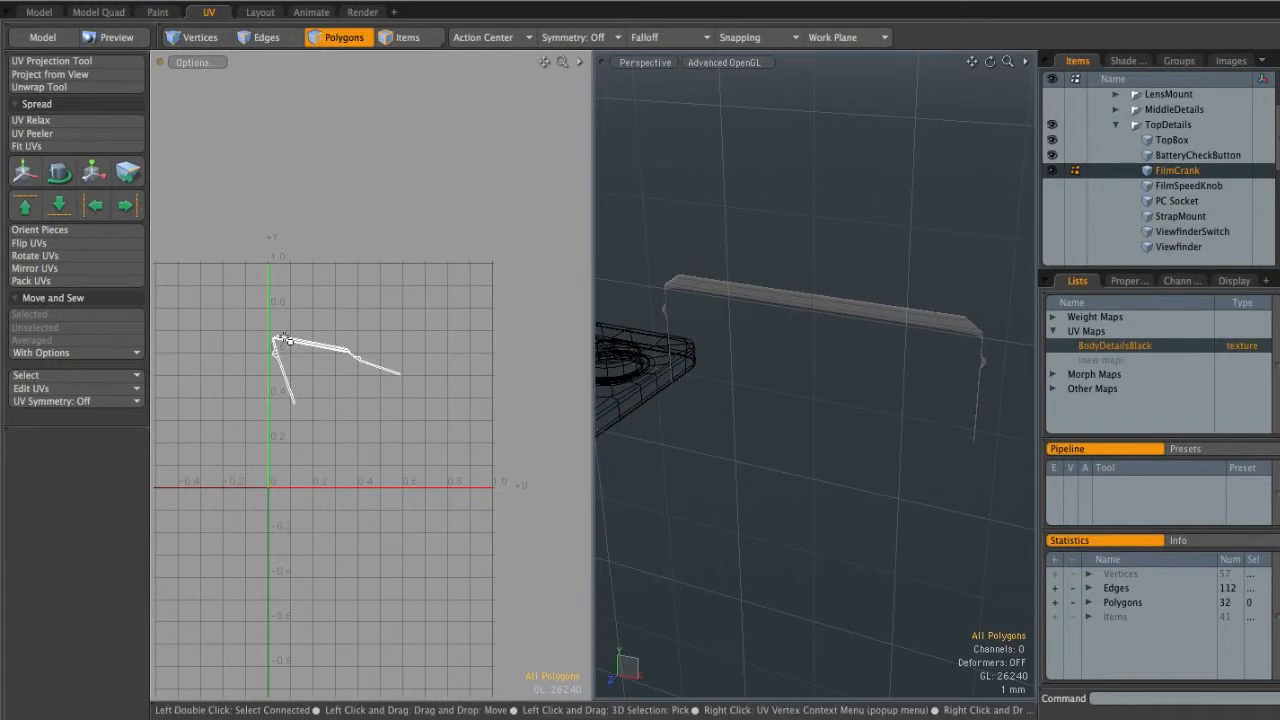
alt+drag(755, 321, 662, 399)
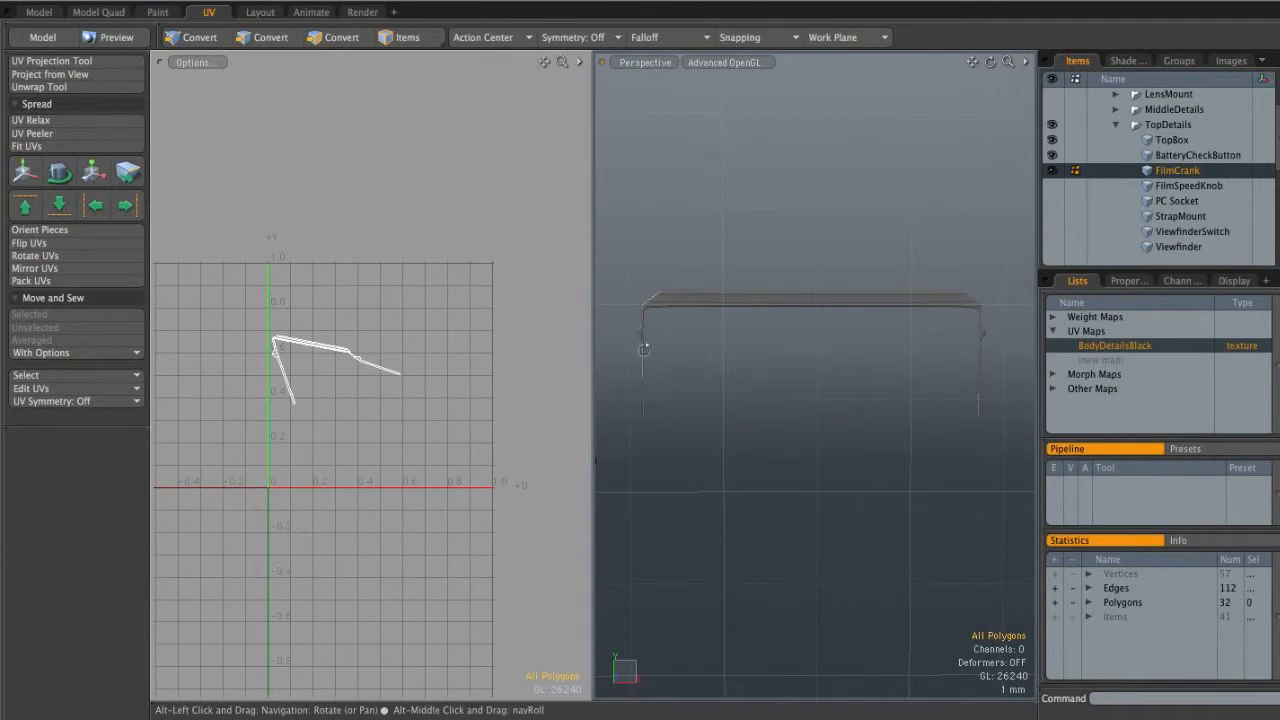
alt+drag(970, 312, 958, 389)
alt+drag(954, 342, 708, 334)
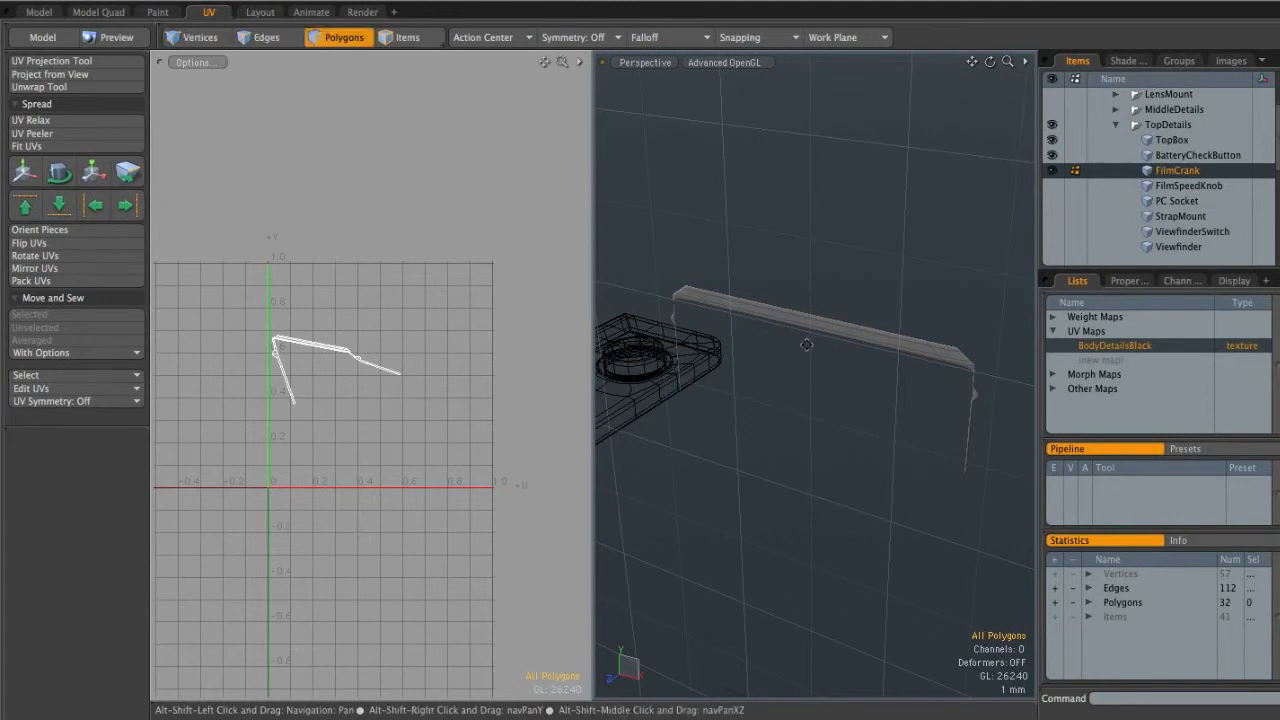
alt+drag(820, 343, 824, 346)
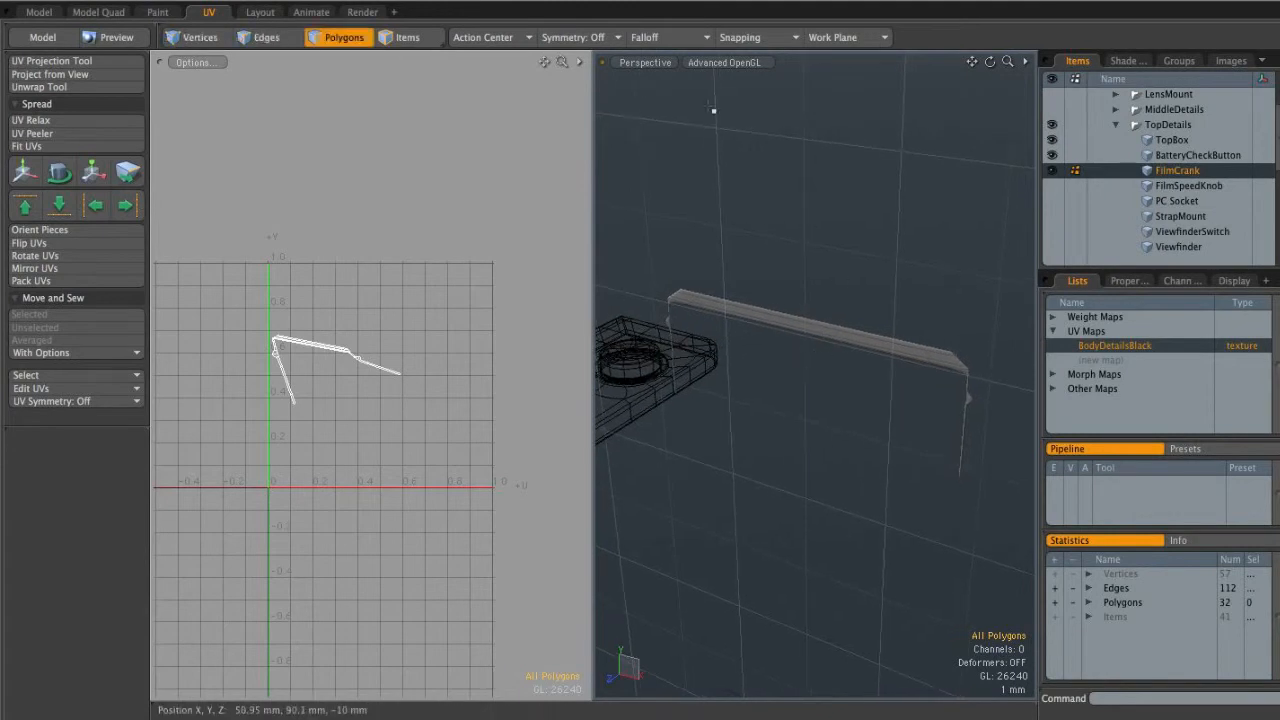
click(645, 63)
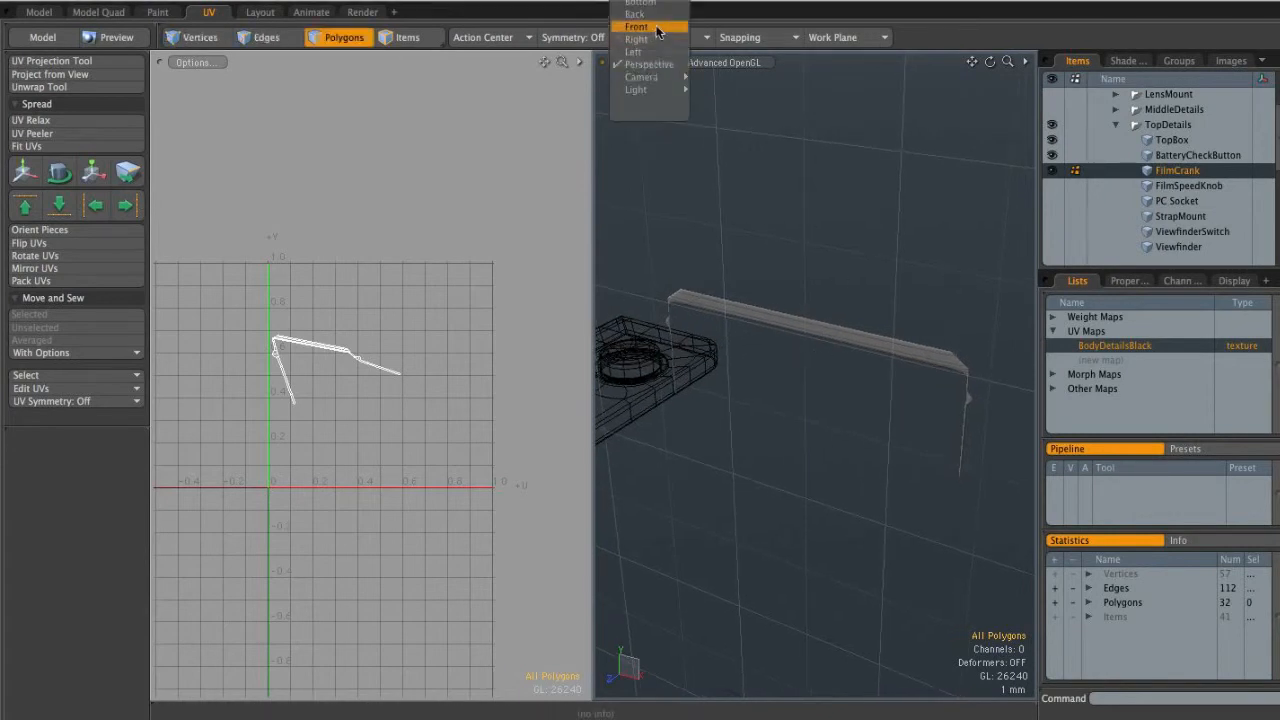
click(640, 27)
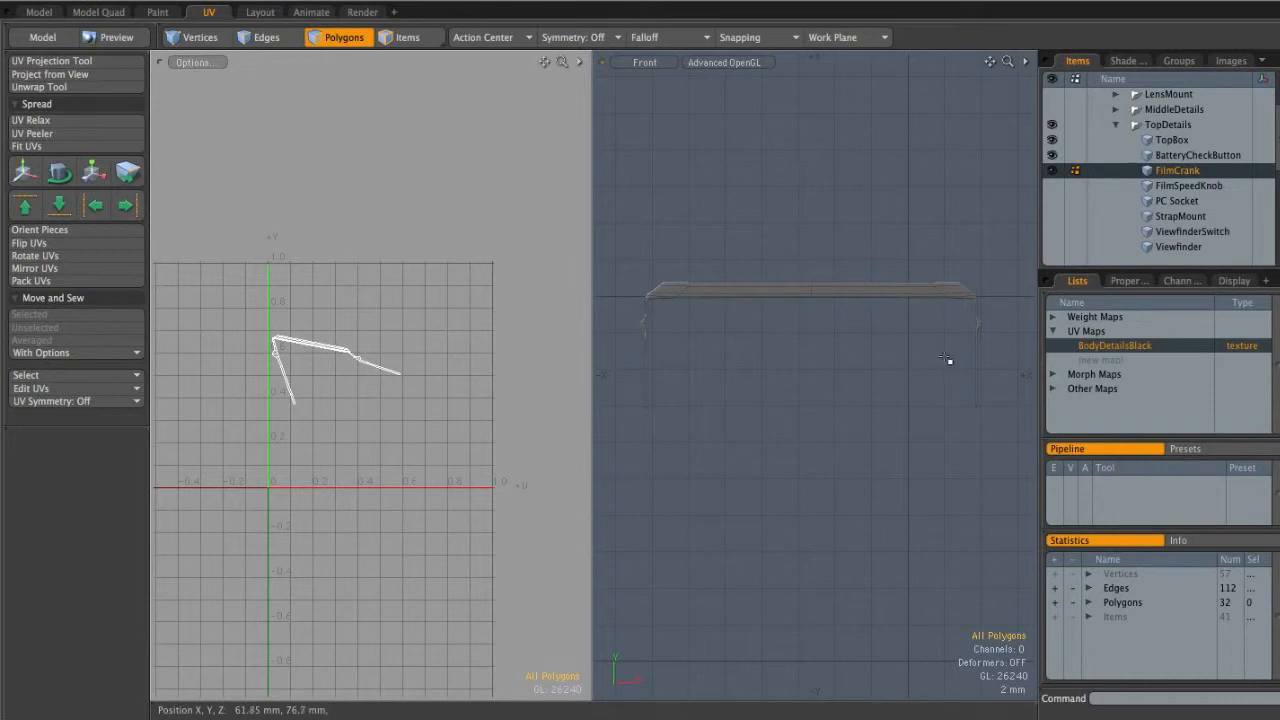
click(68, 76)
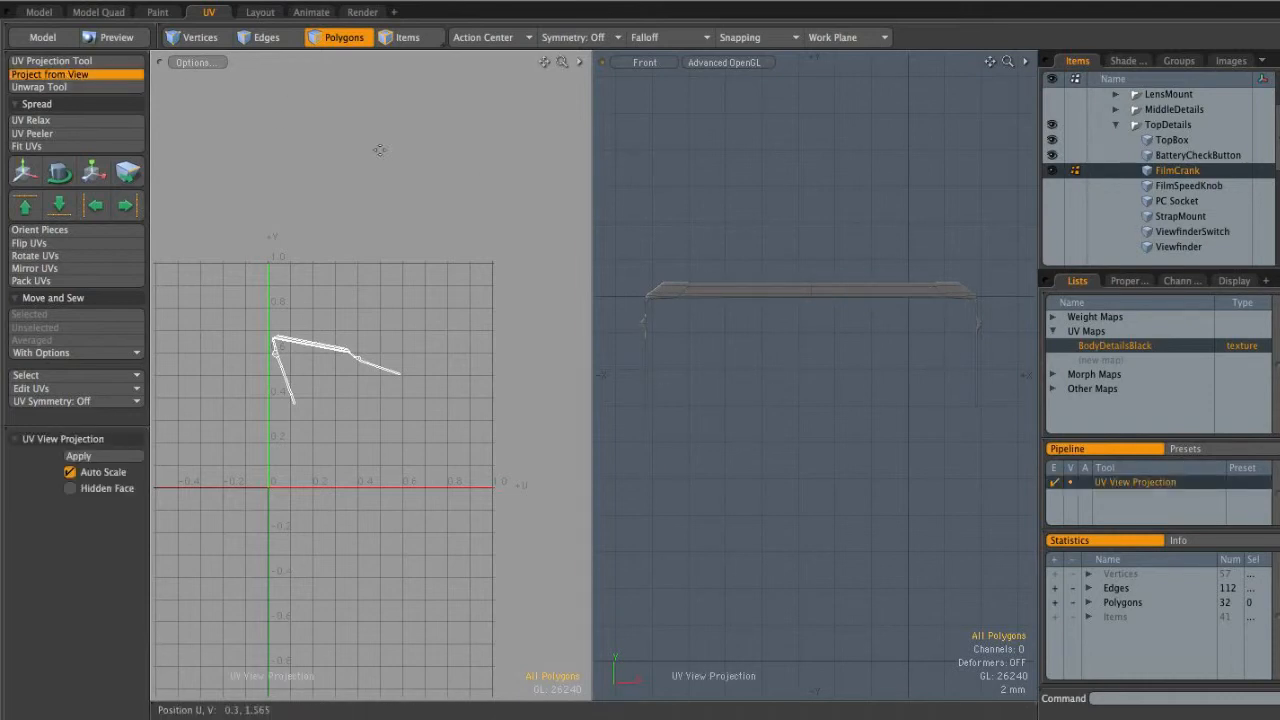
click(815, 289)
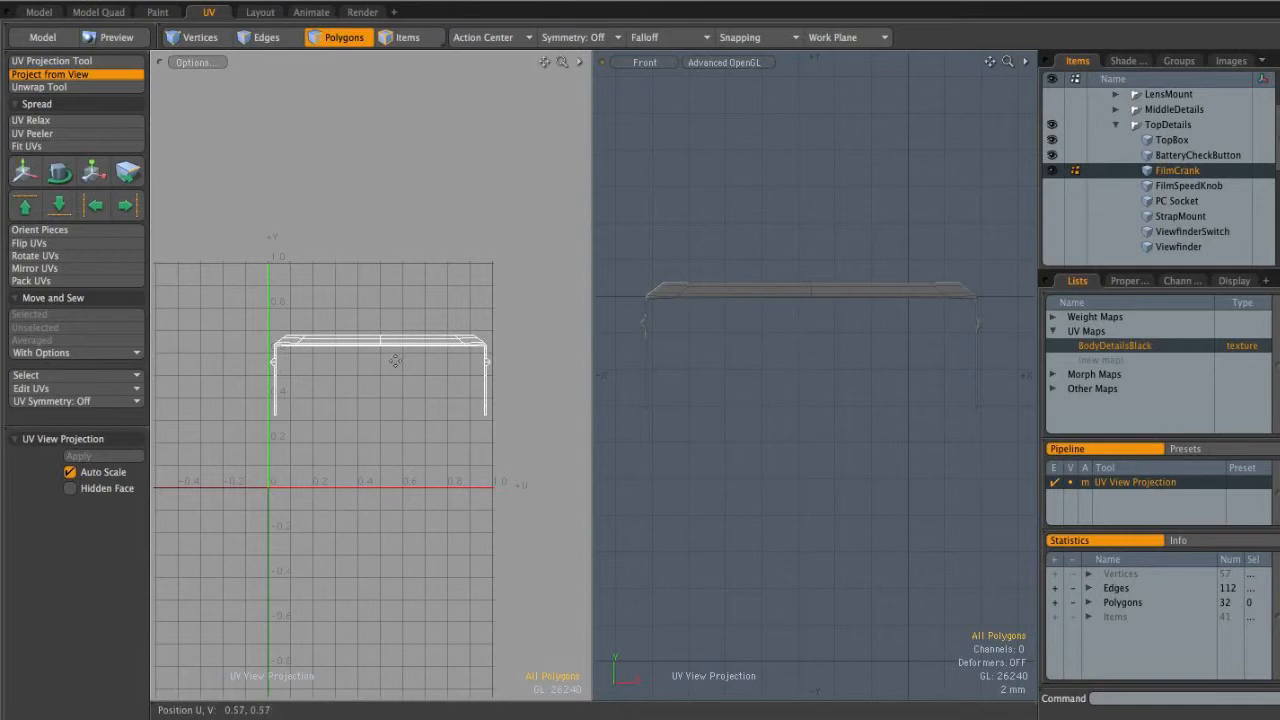
Move the projected cut-side UV island outside the UV grid, just beyond U 1.0 and below V 0
key(q)
mouse_move(320, 400)
right_down()
mouse_move(194, 437)
mouse_move(570, 402)
mouse_move(500, 440)
right_up()
mouse_move(444, 428)
alt+shift+mouse_down()
mouse_move(407, 394)
mouse_move(434, 387)
alt+shift+mouse_up()
ctrl+alt+drag(434, 387, 414, 394)
key(w)
alt+shift+drag(352, 436, 450, 558)
key(q)
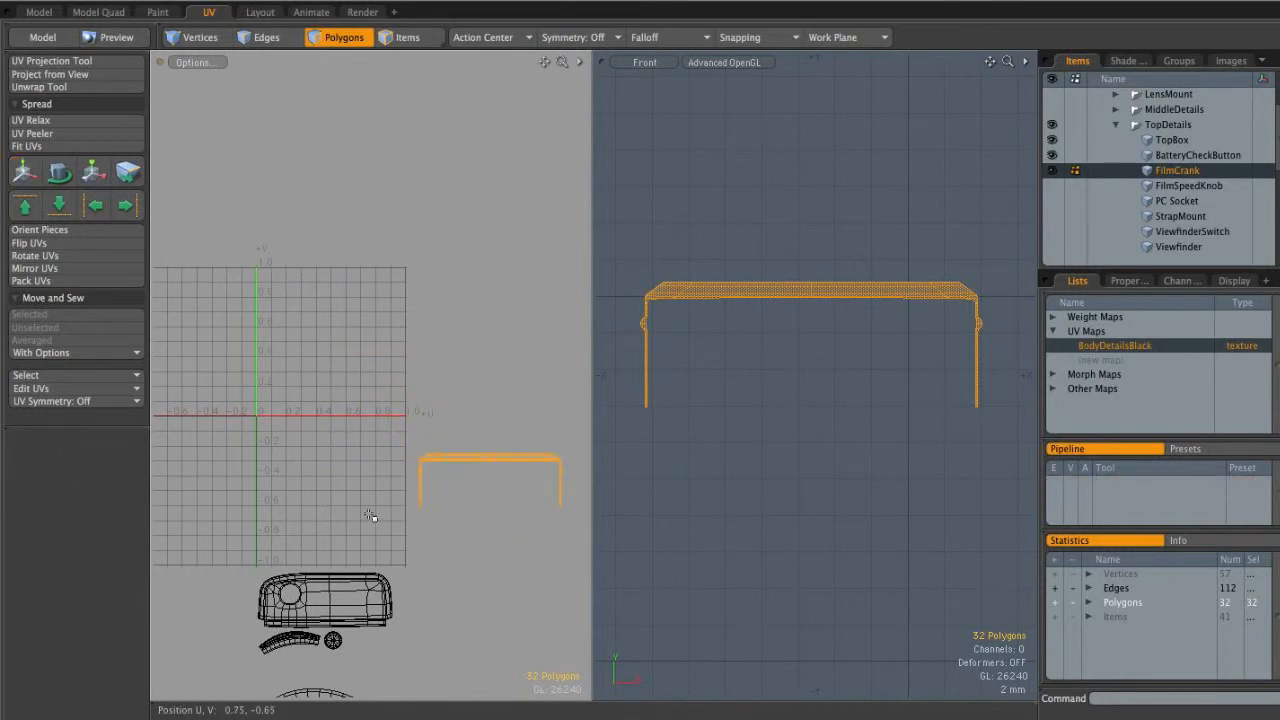
Unhide the rest of the FilmCrank and assign the DetailsBlackMetal material to its polygons
click(376, 514)
key(u)
alt+shift+drag(445, 397, 461, 396)
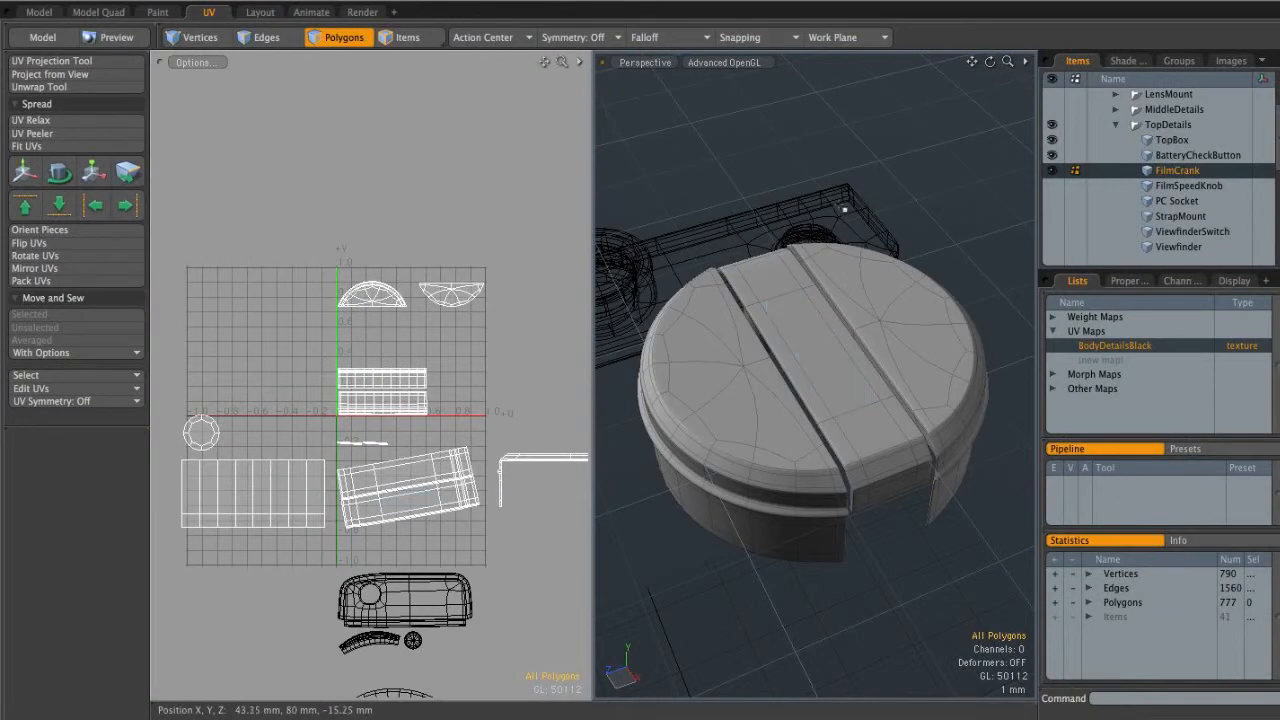
key(m)
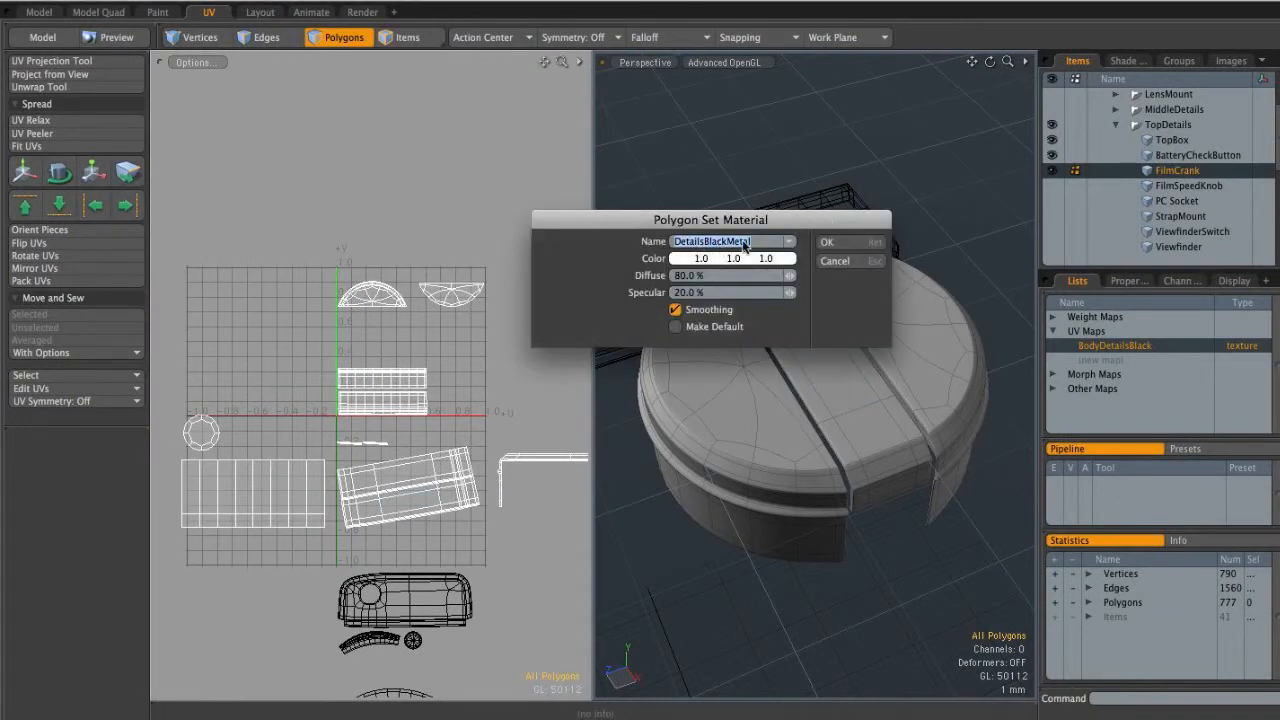
click(868, 244)
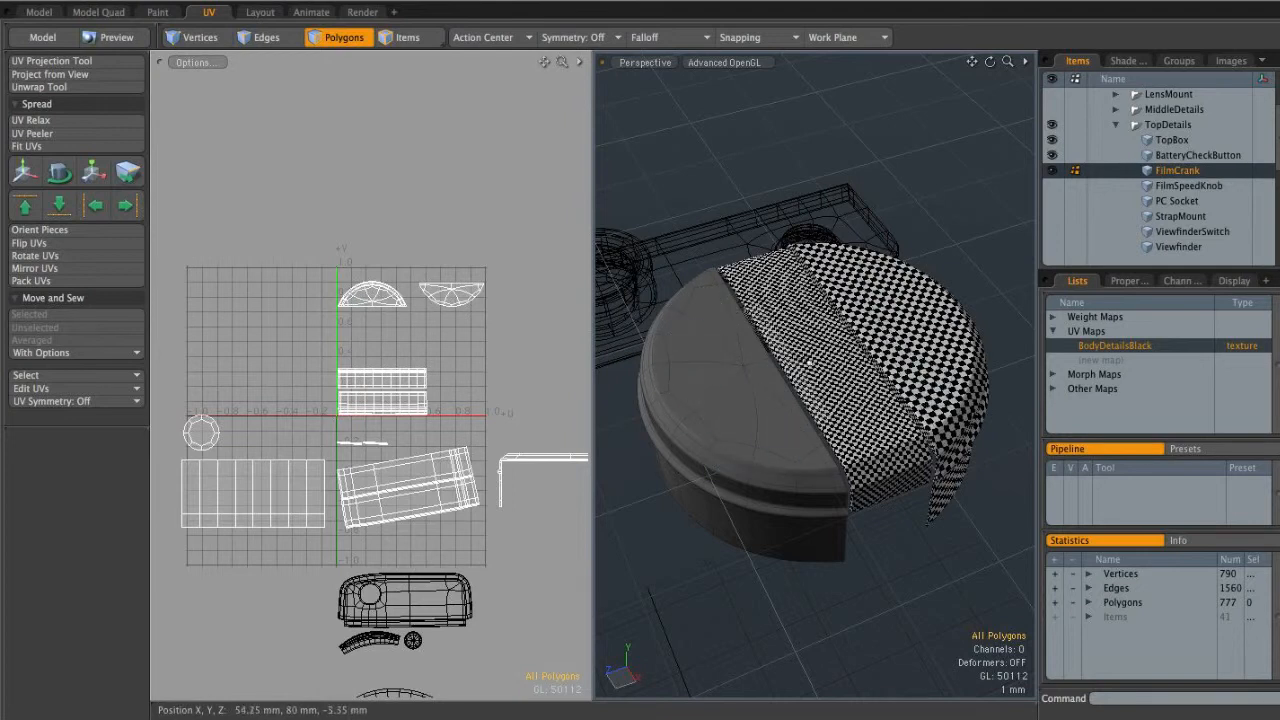
Copy the UVs of the unwrapped half cap and paste them onto the opposite half cap
double_click(932, 334)
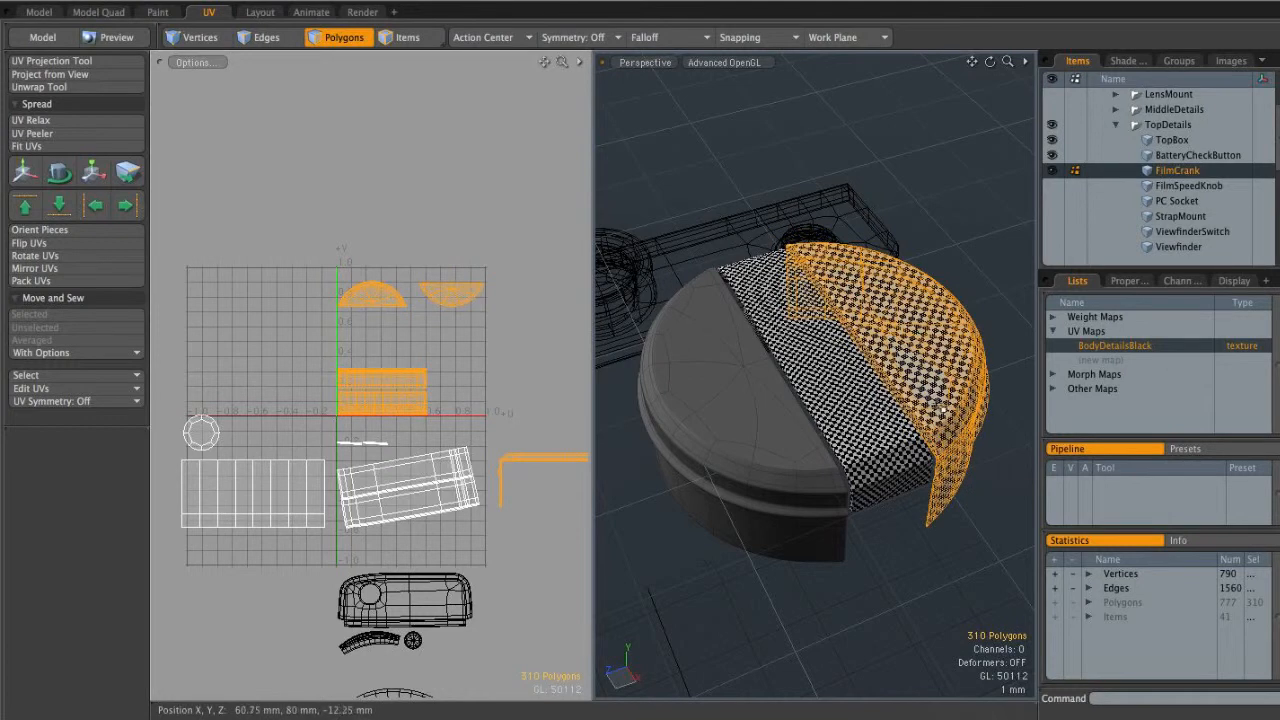
click(50, 389)
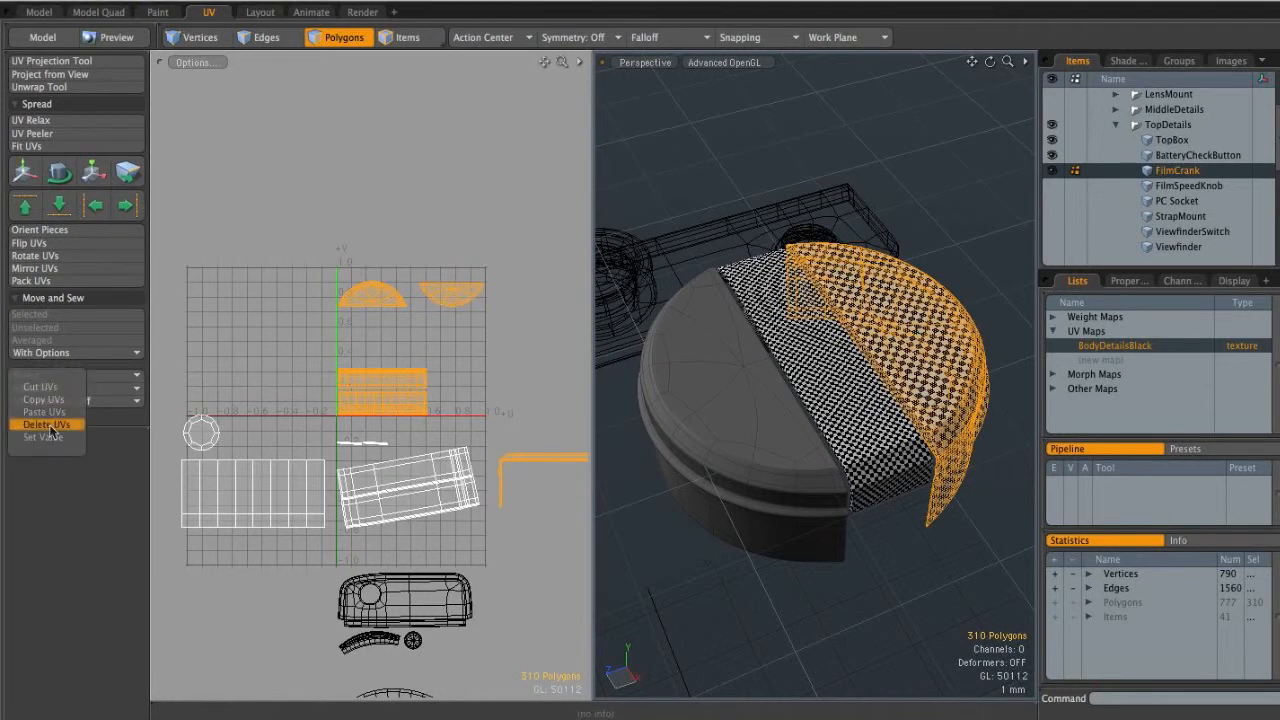
click(42, 399)
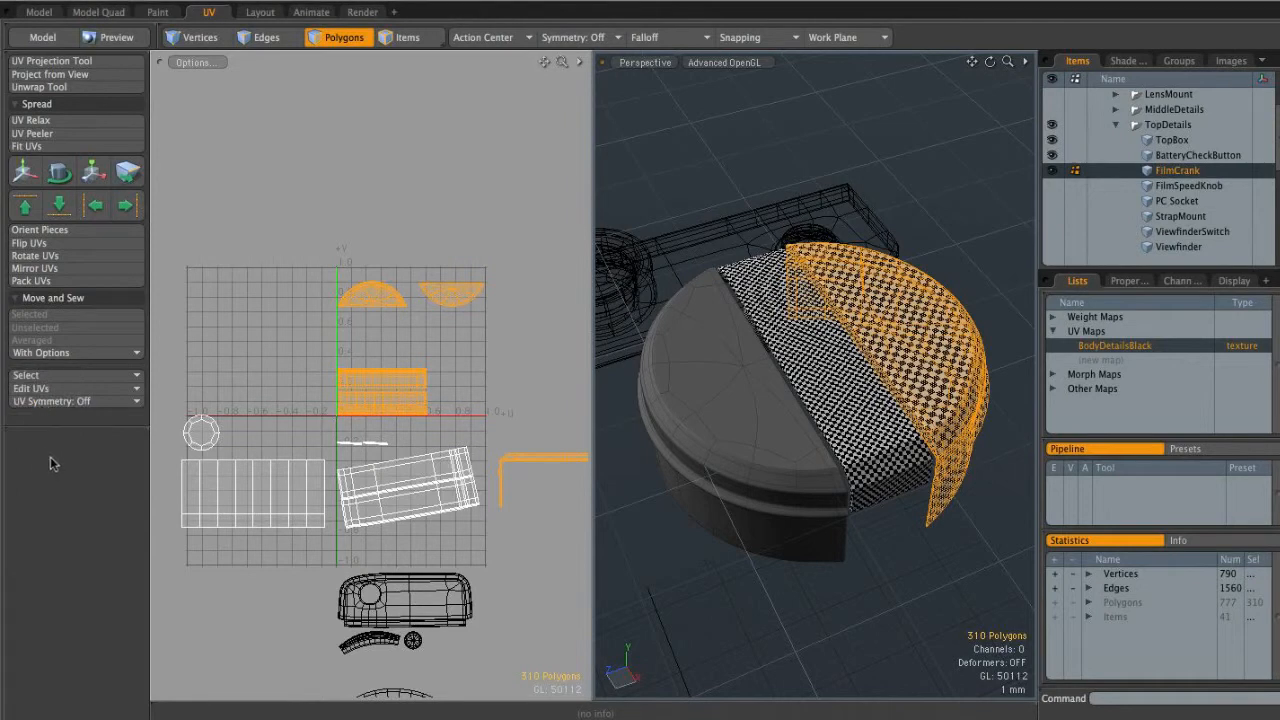
double_click(772, 447)
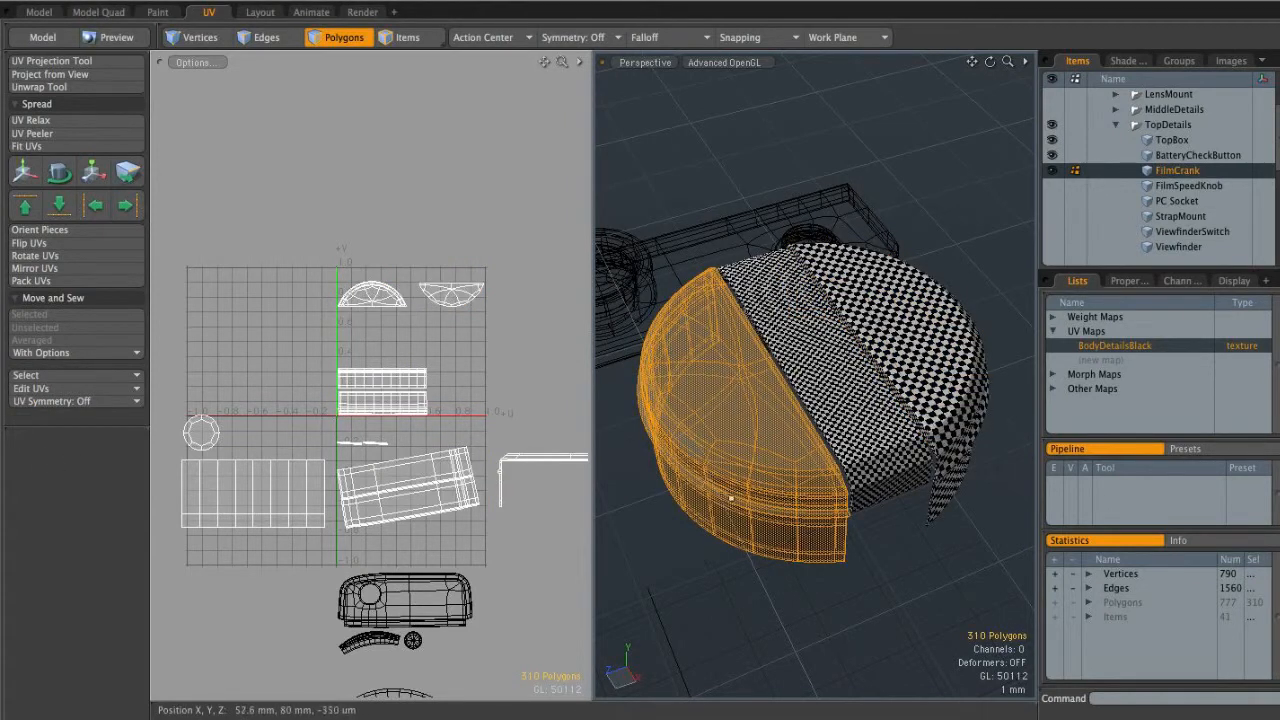
click(48, 389)
click(62, 416)
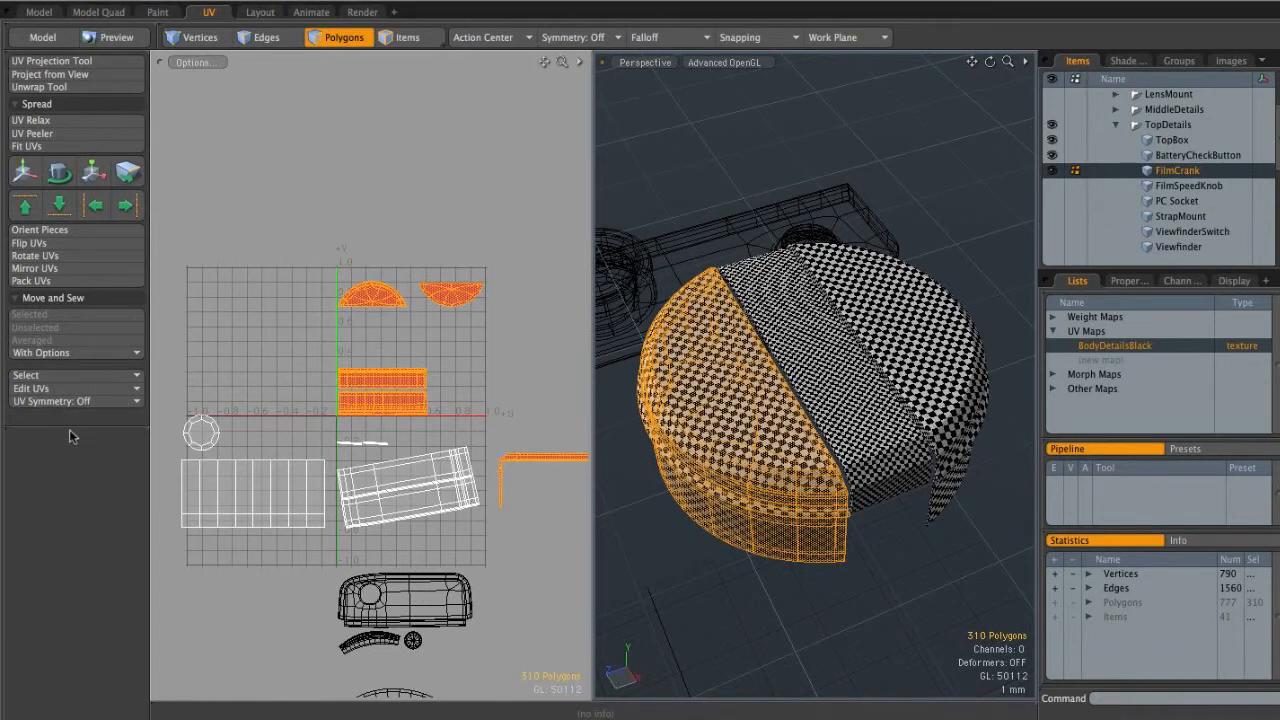
Offset the pasted half cap UVs by U 1.1 and V -0.03 to separate them from the original islands
alt+drag(702, 313, 713, 535)
ctrl+alt+drag(517, 382, 340, 290)
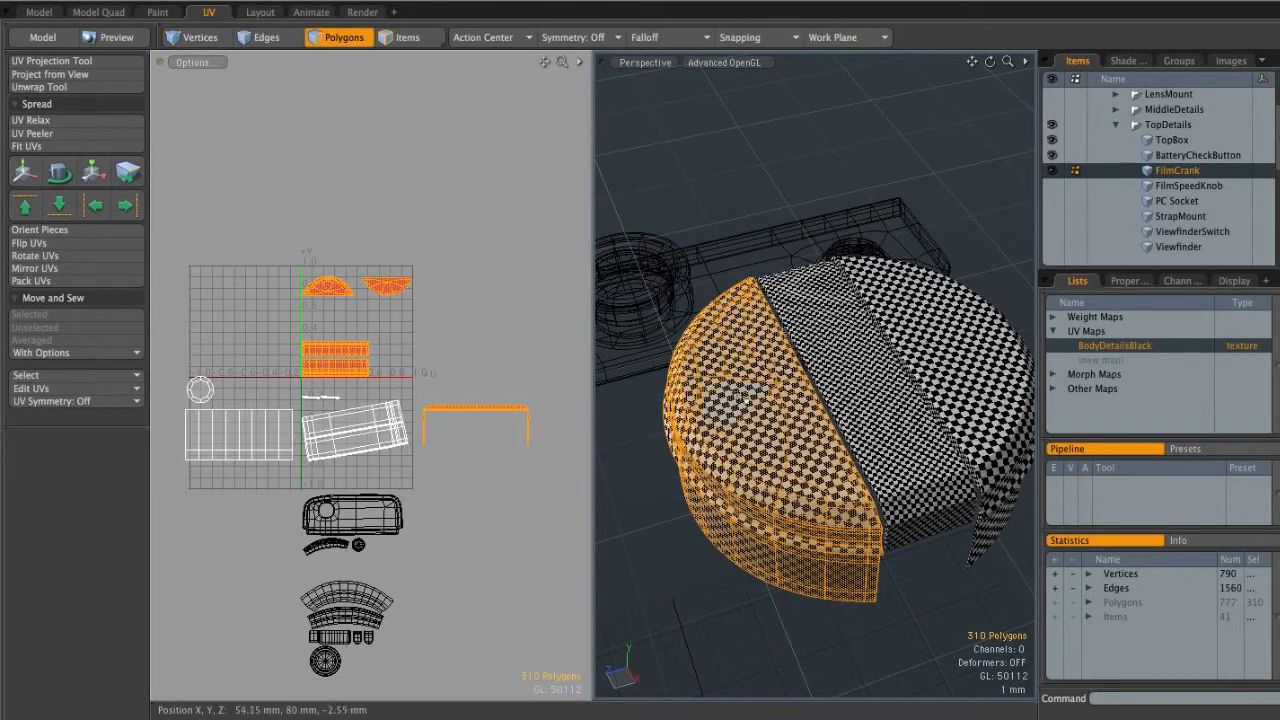
alt+drag(430, 331, 396, 347)
key(w)
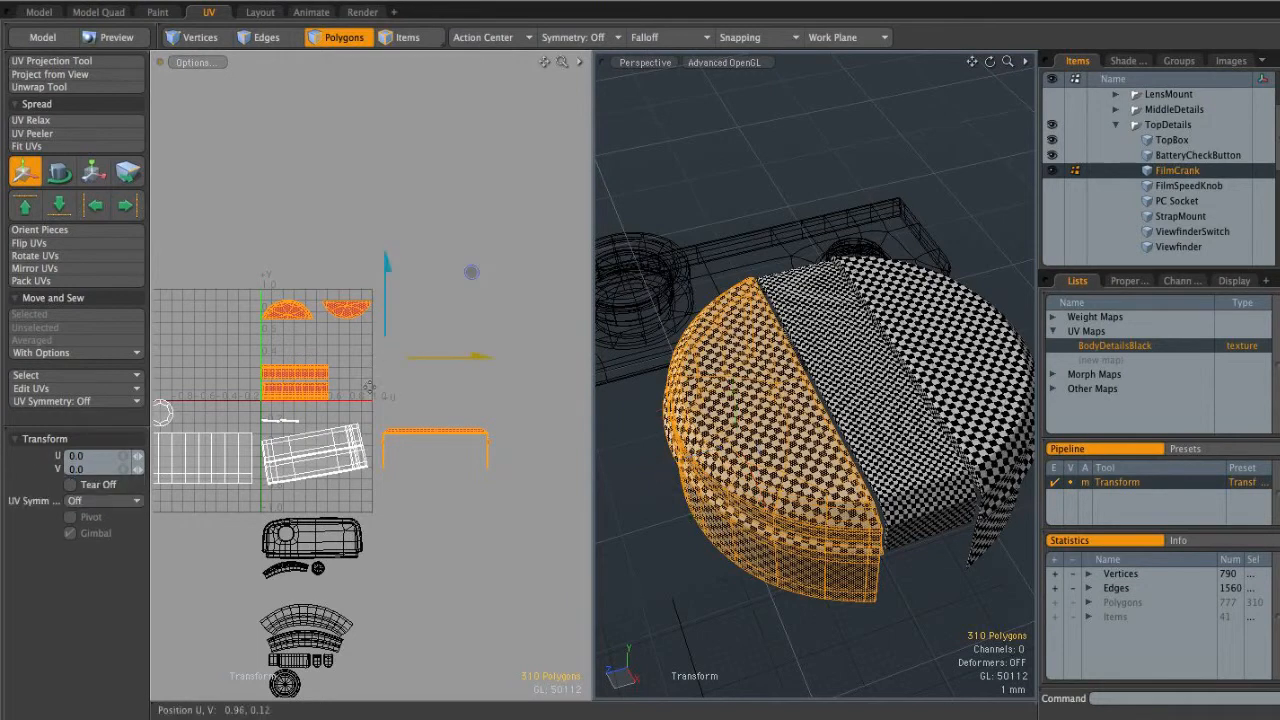
drag(386, 357, 507, 362)
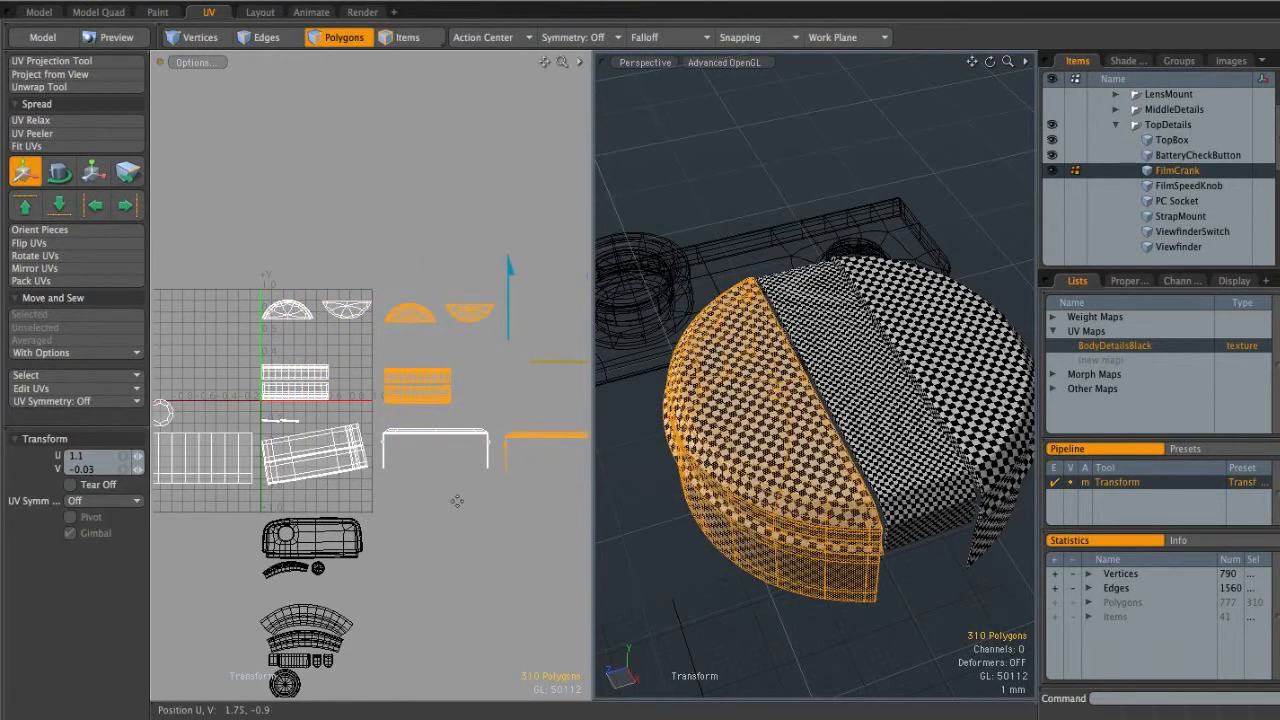
key(q)
click(486, 486)
ctrl+alt+drag(486, 486, 474, 446)
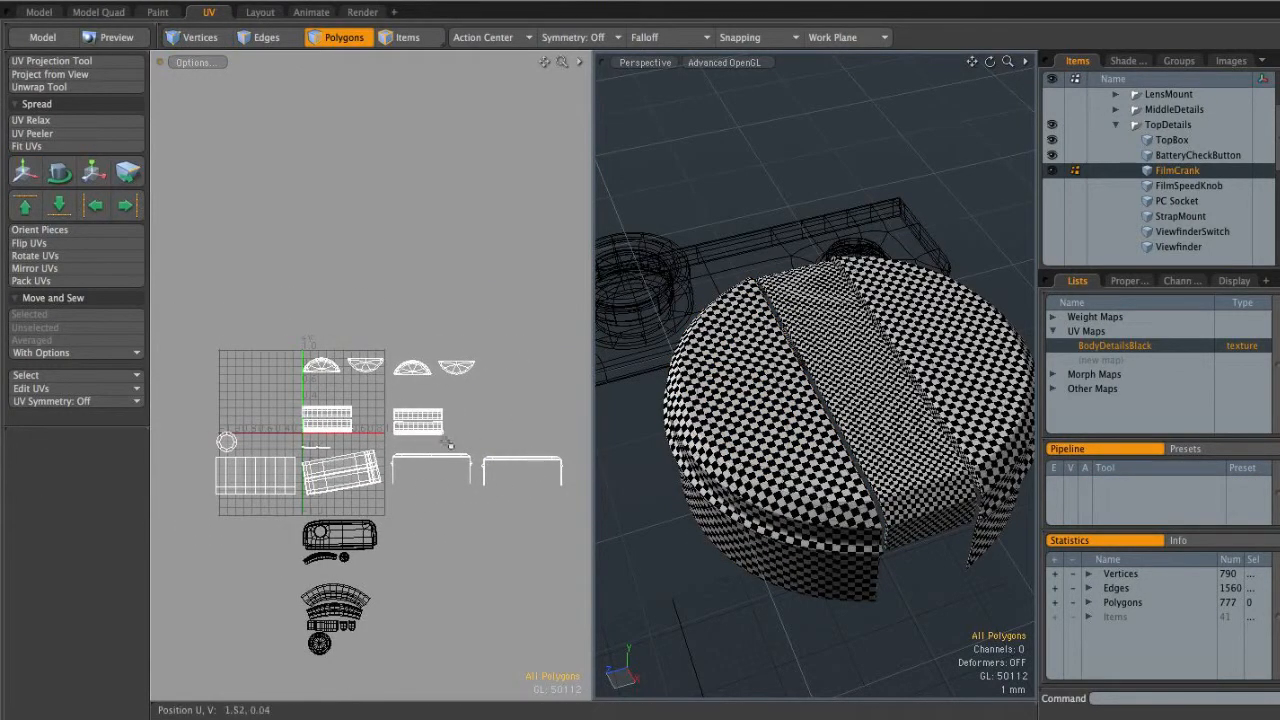
key(alt)
alt+drag(790, 445, 810, 420)
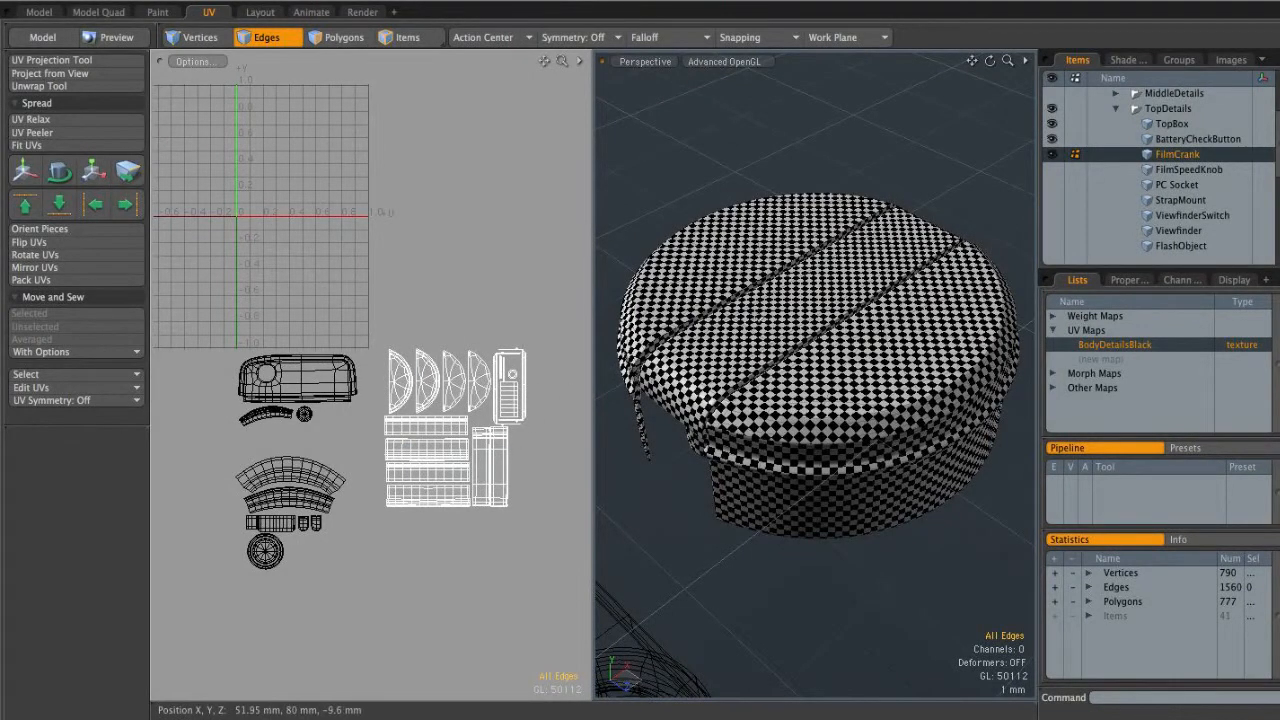
alt+drag(740, 330, 783, 366)
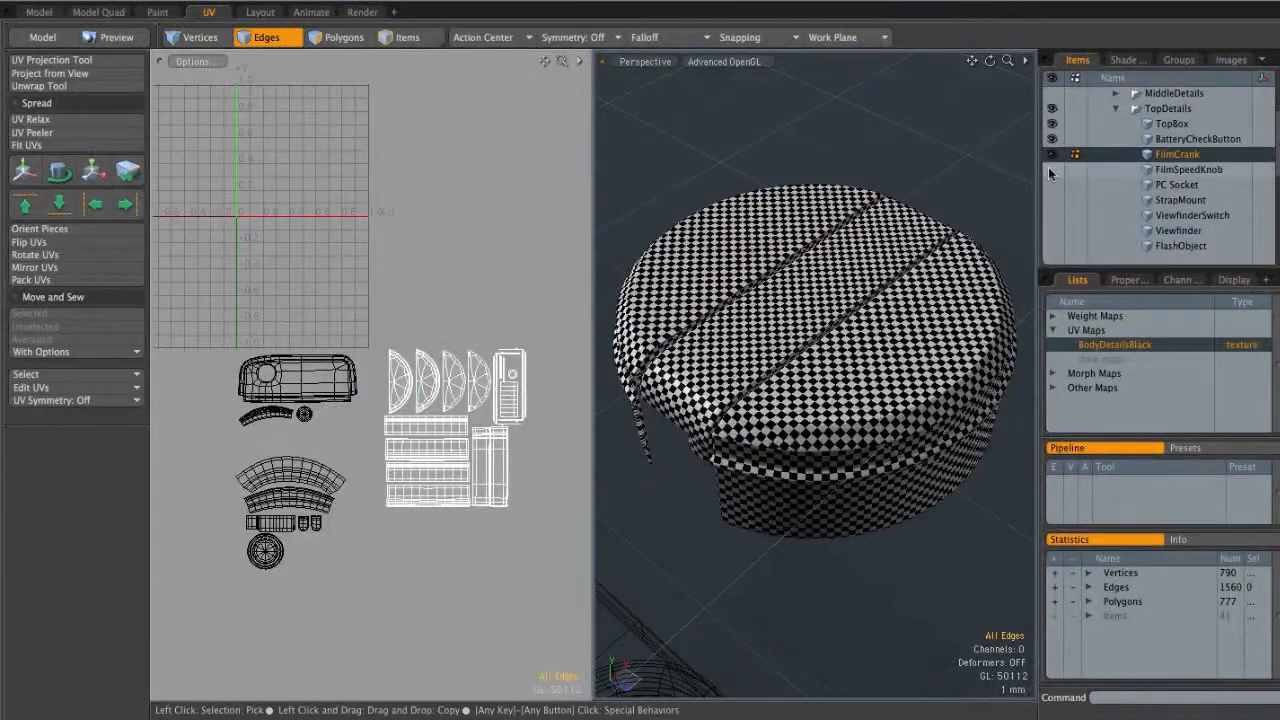
Make FilmSpeedKnob the active mesh and select the edge loop at the base of its central collar as a seam
click(1188, 169)
alt+shift+drag(848, 290, 846, 262)
alt+drag(860, 330, 794, 298)
ctrl+alt+drag(820, 400, 895, 410)
alt+drag(895, 410, 878, 387)
alt+drag(924, 337, 862, 343)
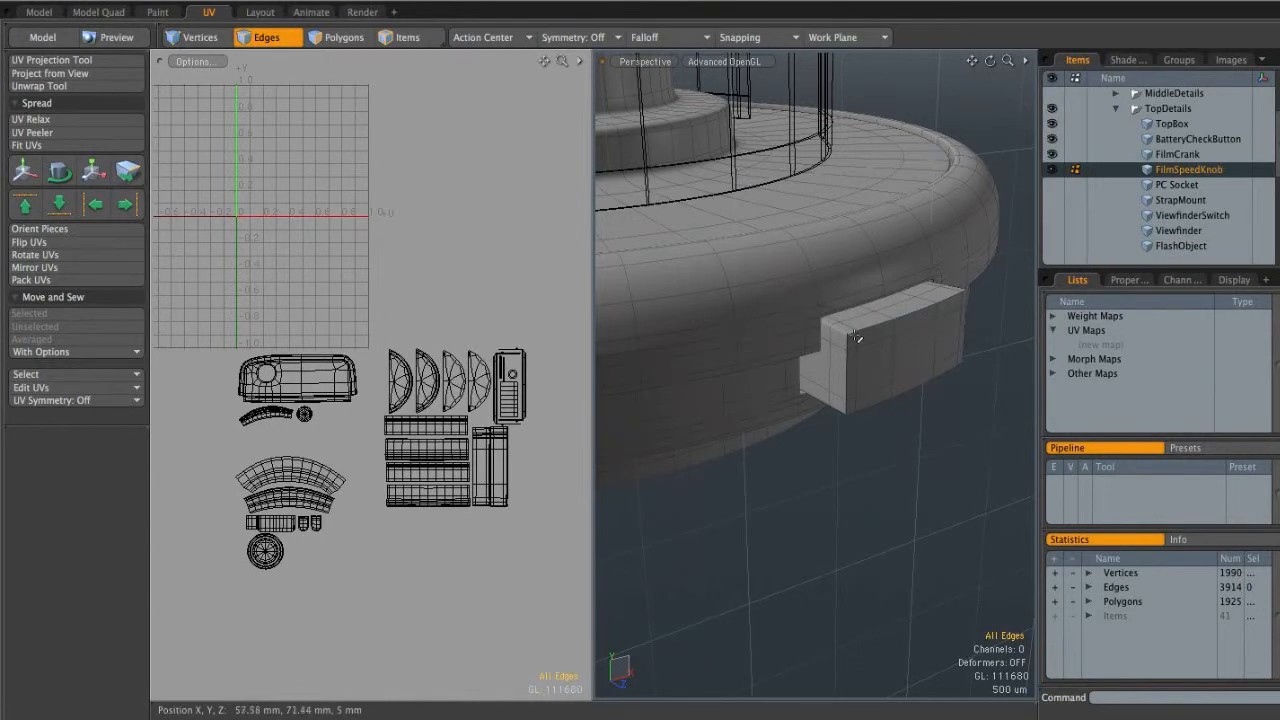
alt+drag(871, 363, 753, 264)
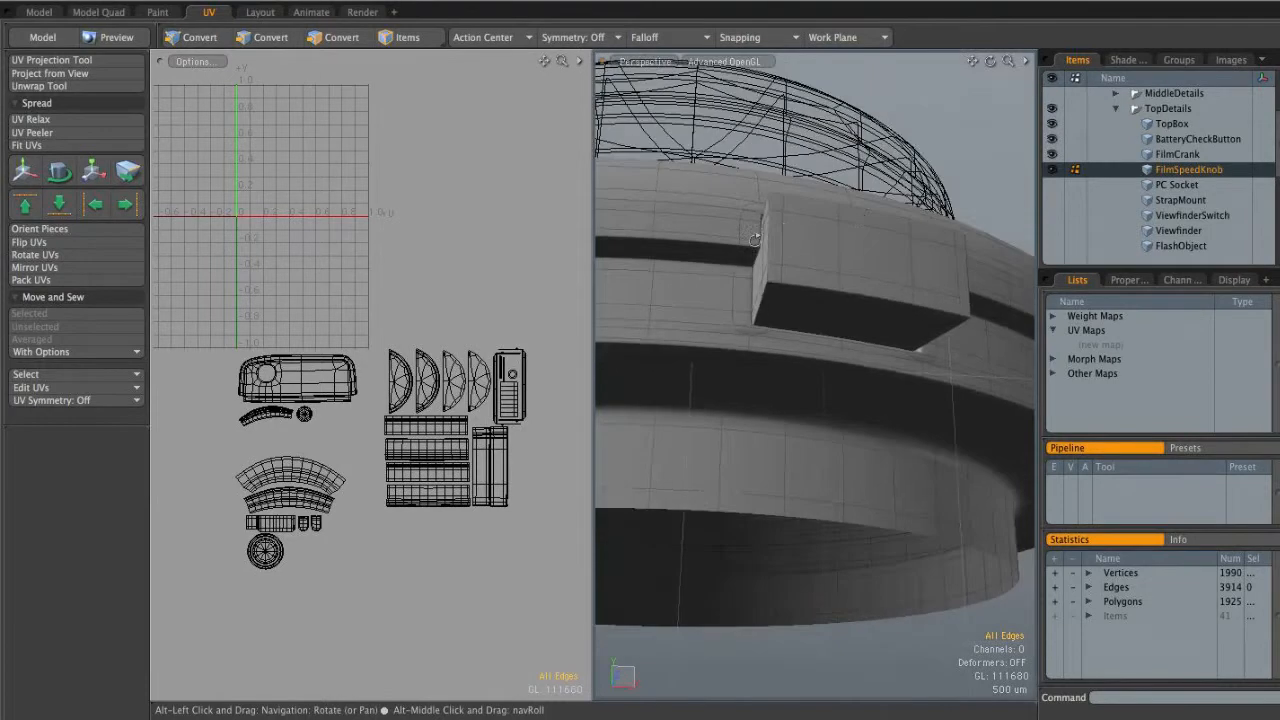
alt+drag(911, 310, 764, 258)
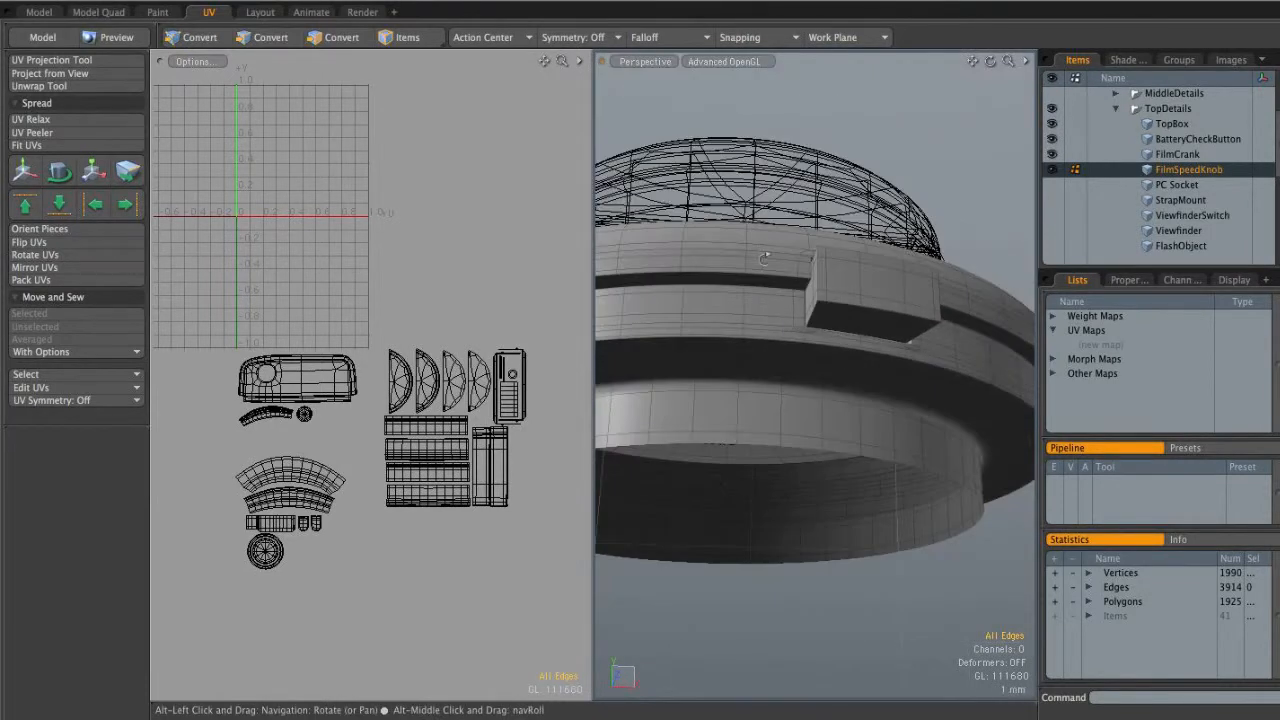
alt+drag(818, 311, 951, 404)
alt+drag(856, 358, 785, 325)
double_click(838, 314)
Add the edge loop around the outer border of the FilmSpeedKnob's flat top face to the seam selection
alt+shift+drag(785, 325, 690, 169)
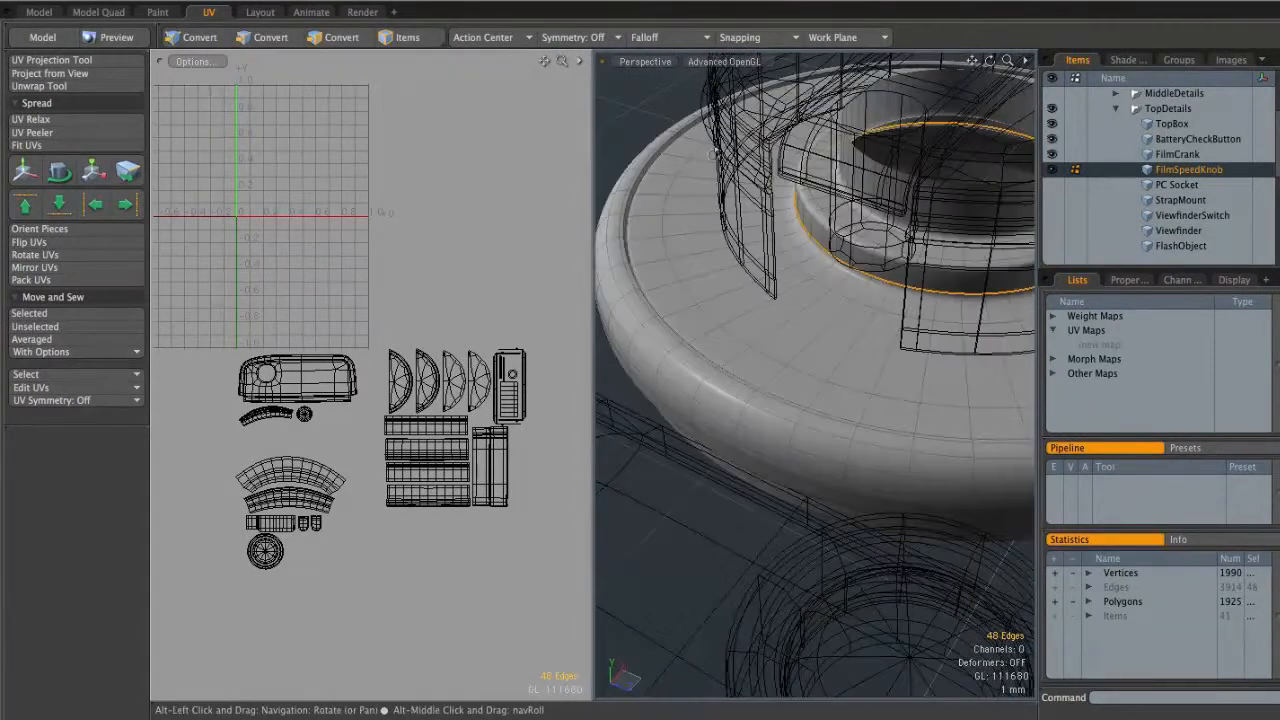
ctrl+alt+drag(650, 284, 905, 322)
alt+drag(905, 322, 745, 294)
shift+double_click(746, 297)
Examine the FilmSpeedKnob's outer rim and underside from several angles to plan further seam placement
ctrl+alt+drag(931, 301, 866, 312)
alt+drag(866, 312, 930, 357)
ctrl+alt+drag(930, 357, 880, 350)
alt+drag(880, 350, 796, 324)
alt+drag(776, 382, 827, 326)
alt+drag(825, 334, 826, 330)
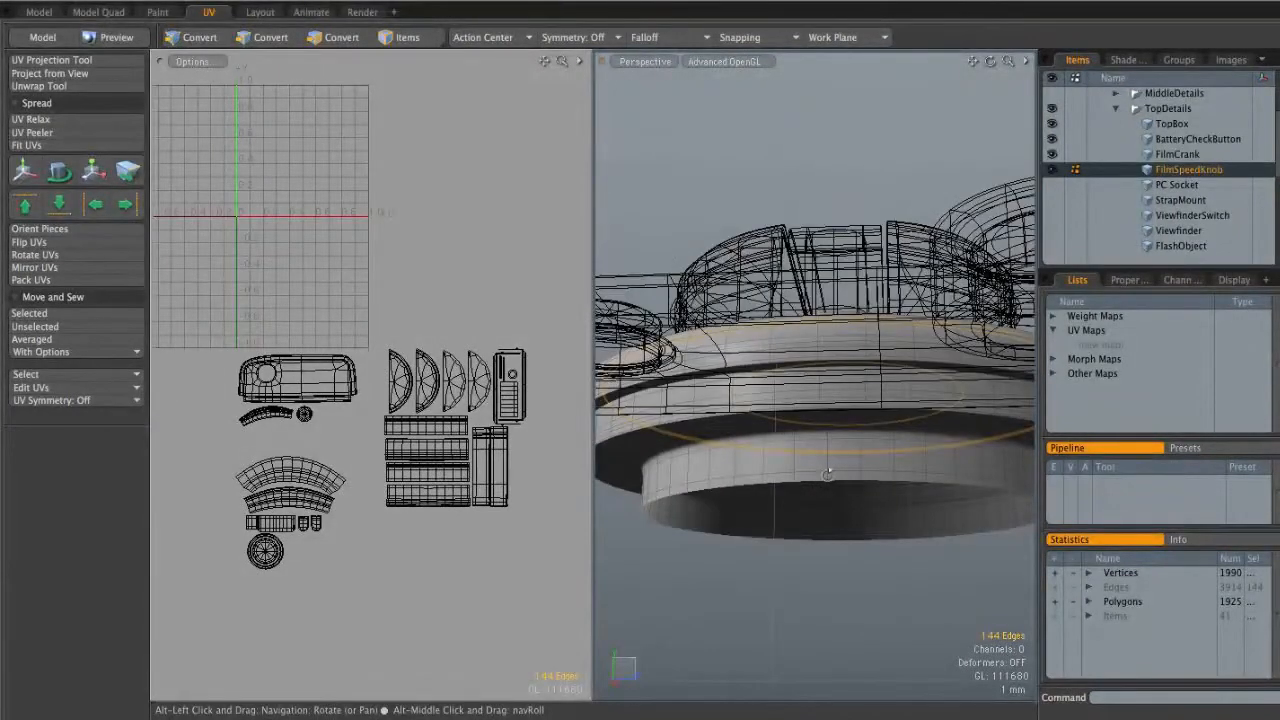
alt+drag(827, 473, 632, 355)
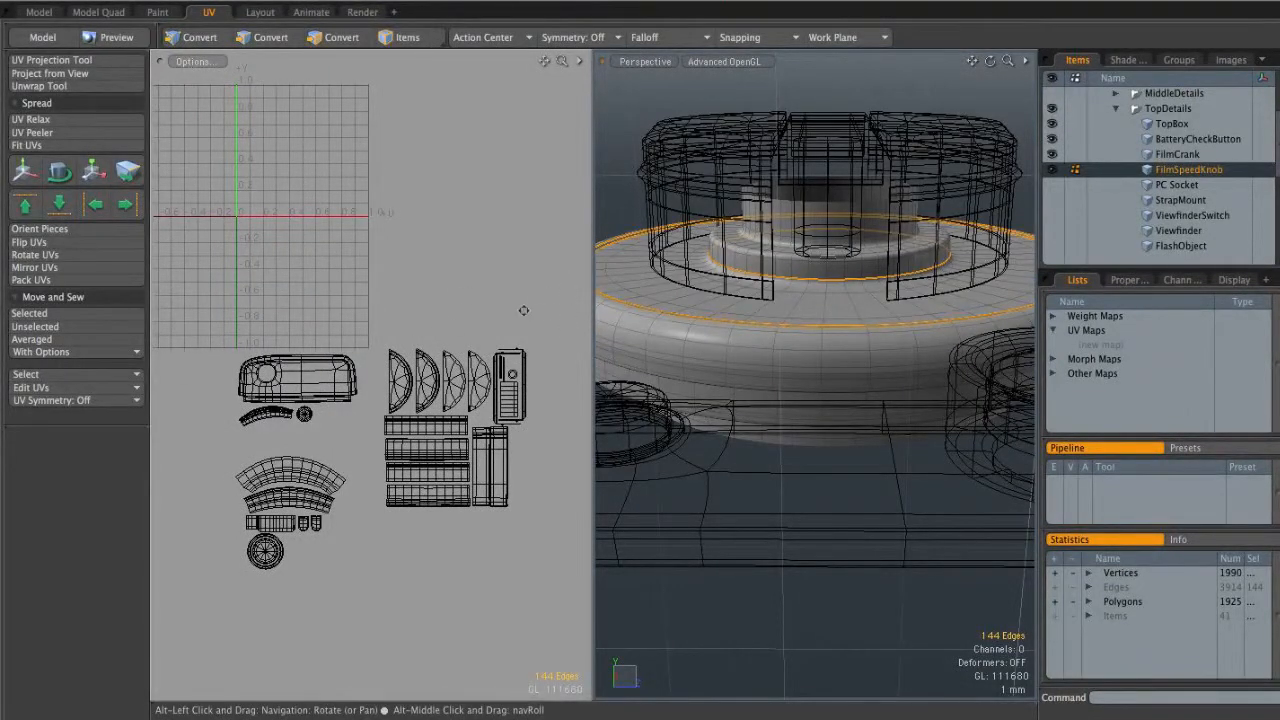
alt+drag(857, 340, 790, 306)
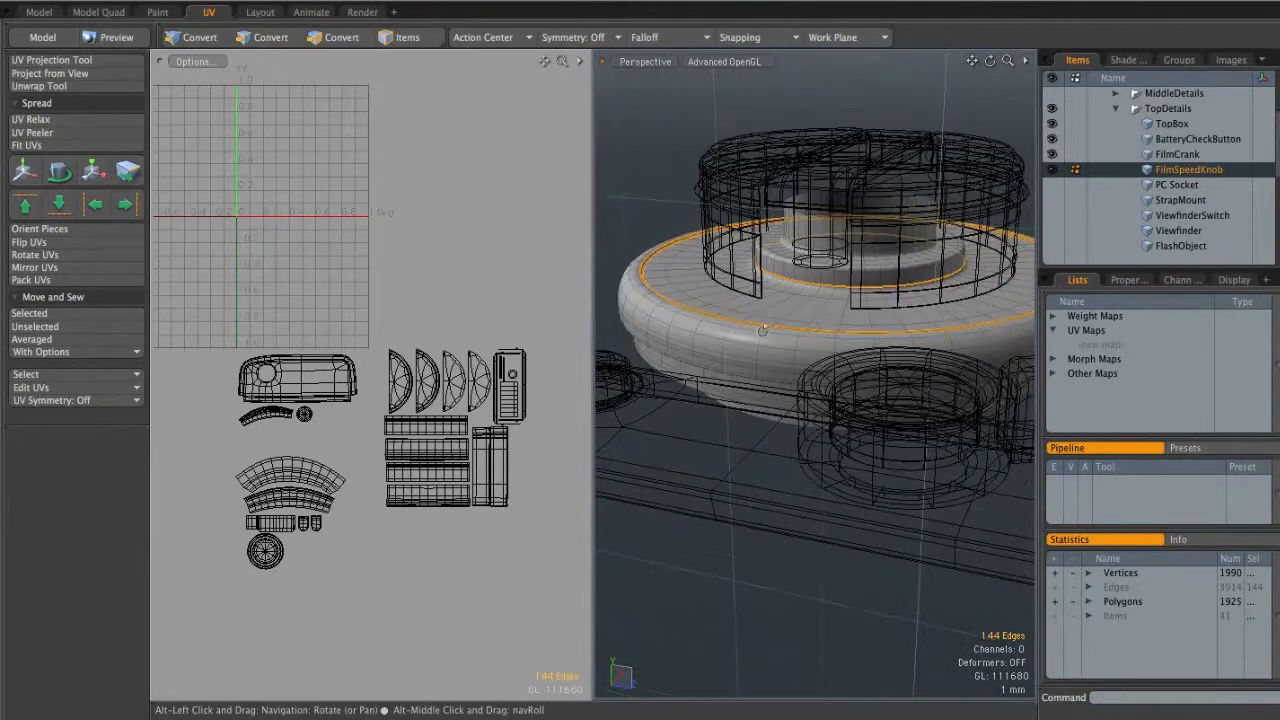
key(a)
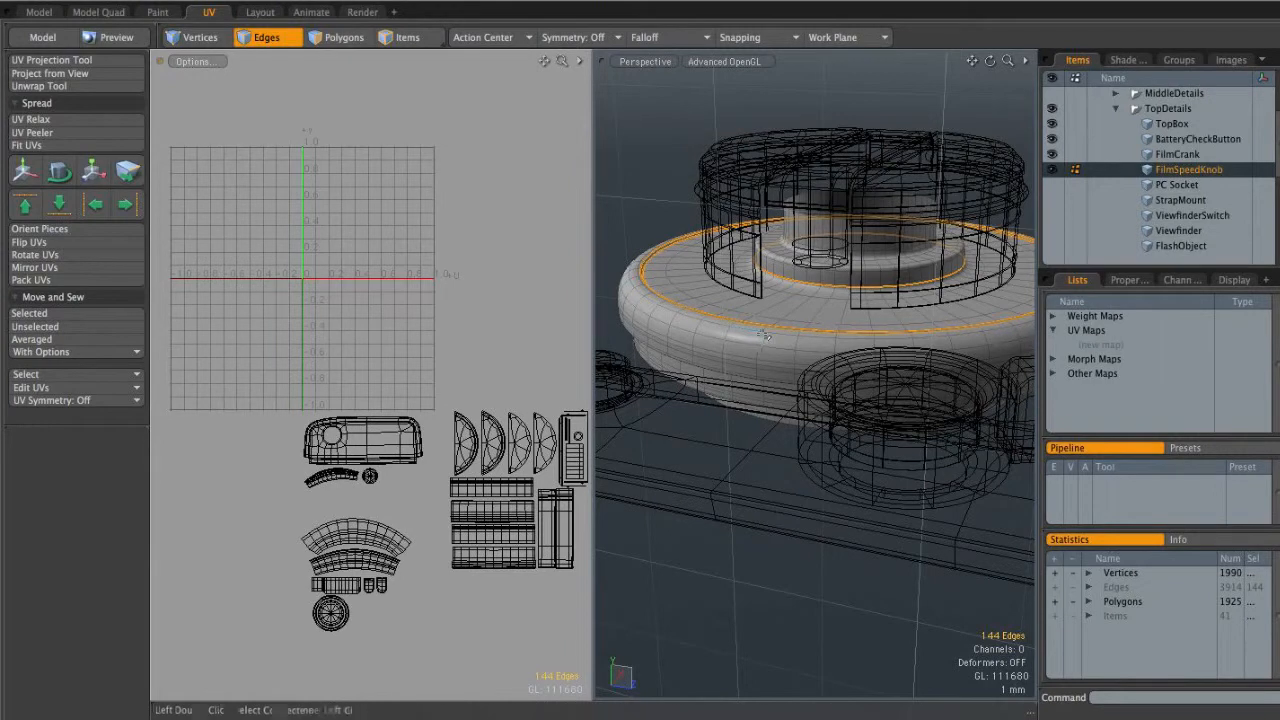
Add the short edges crossing the narrow groove between the two rim loops to the seam selection, undoing the stray extra pick
alt+drag(899, 300, 826, 370)
shift+click(805, 375)
shift+click(804, 376)
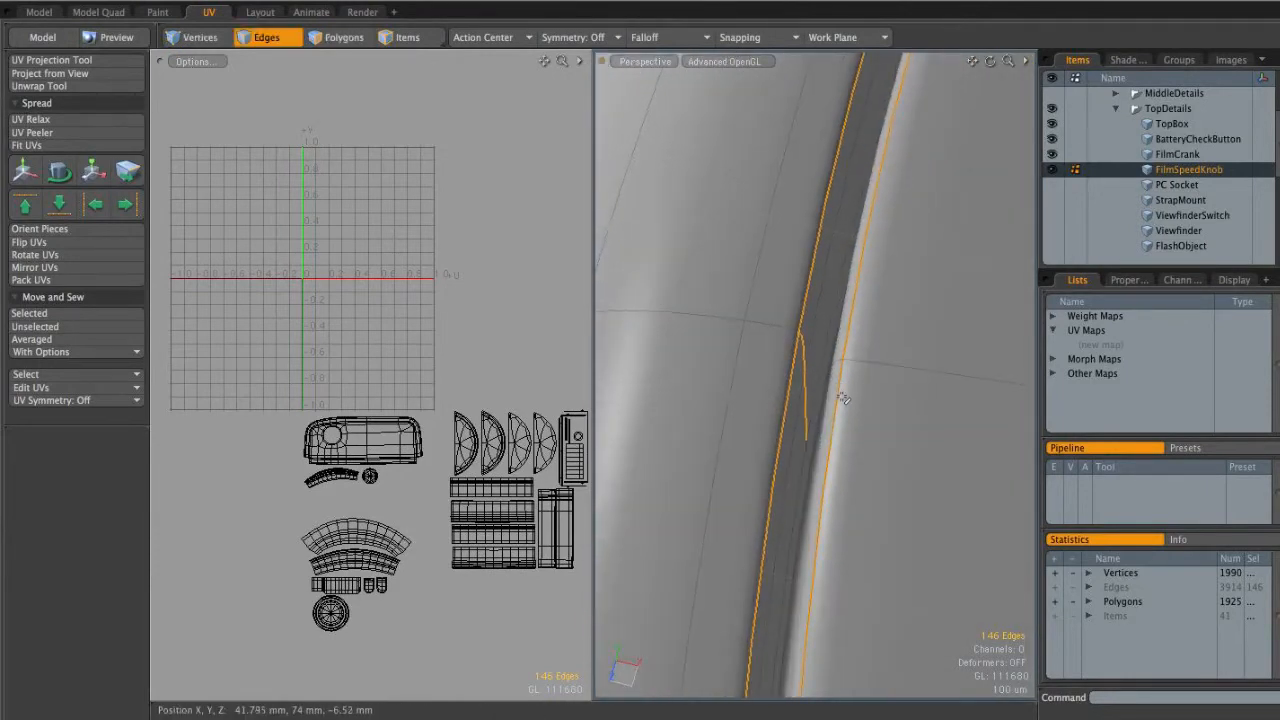
shift+click(845, 366)
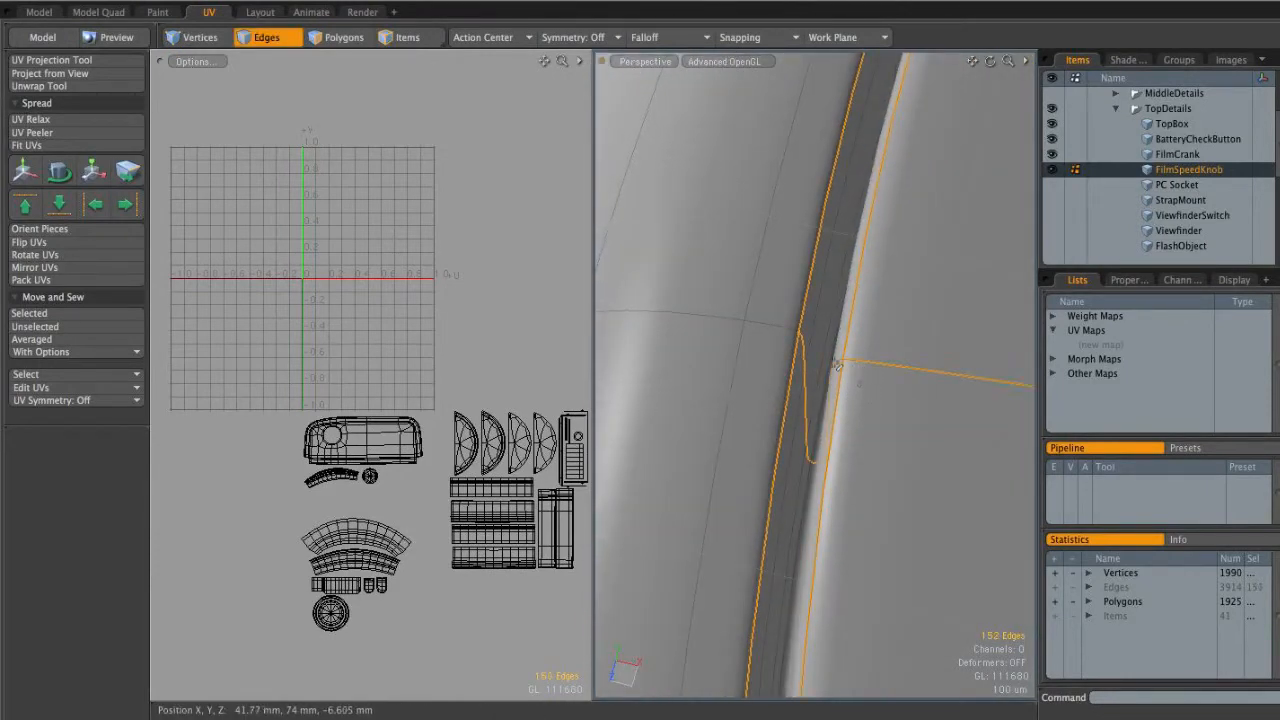
key(ctrl+z)
Isolate the FilmSpeedKnob's main body polygons so the small block in its side notch is hidden
alt+drag(846, 362, 895, 345)
alt+drag(895, 345, 800, 336)
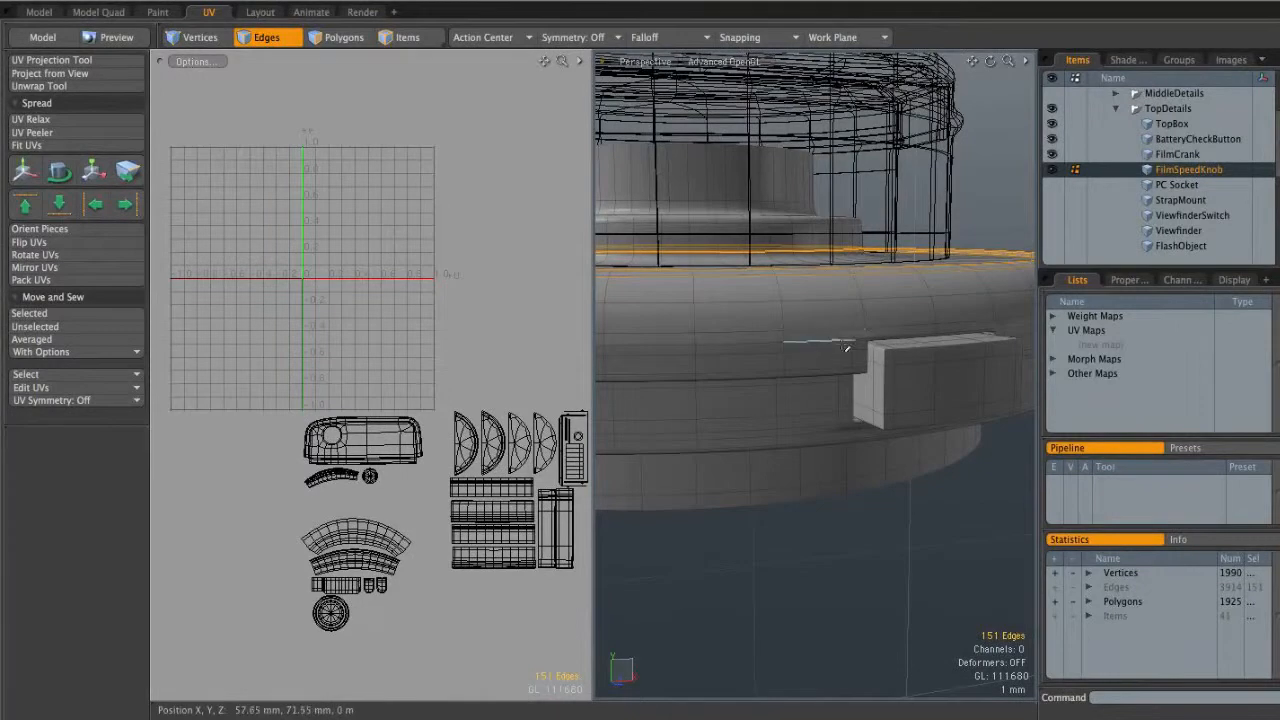
key(3)
double_click(797, 318)
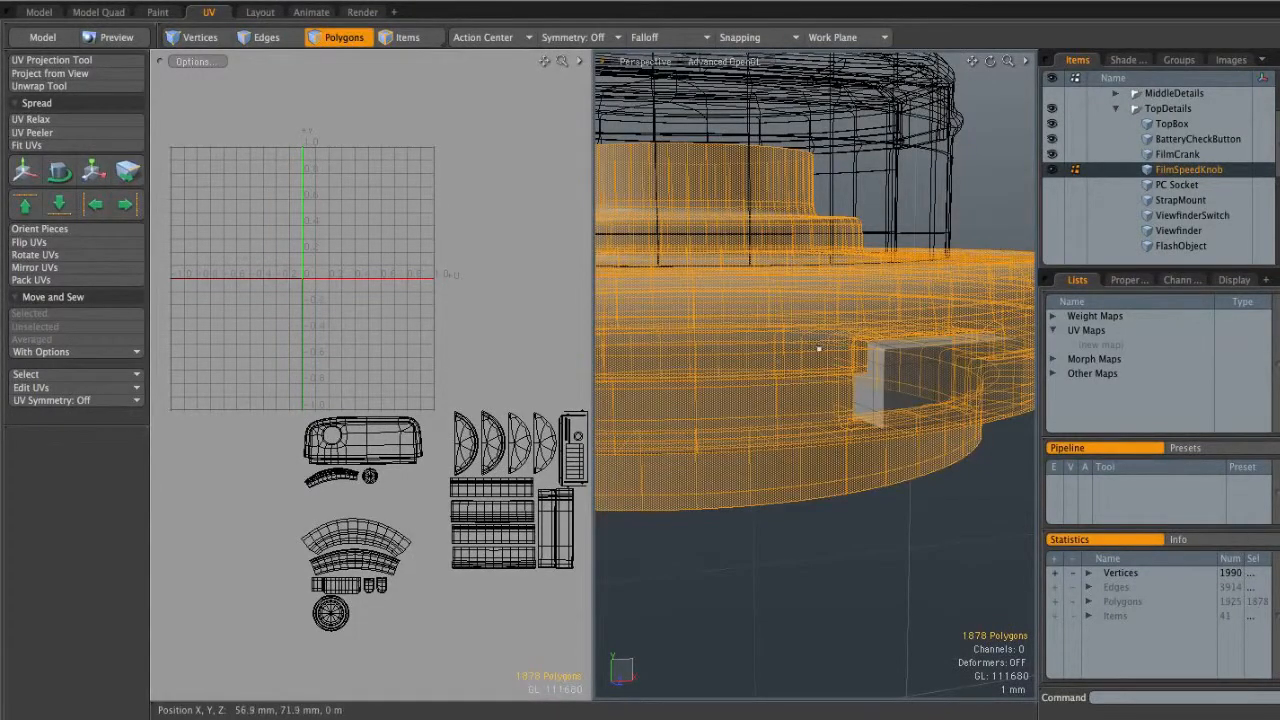
key(shift+h)
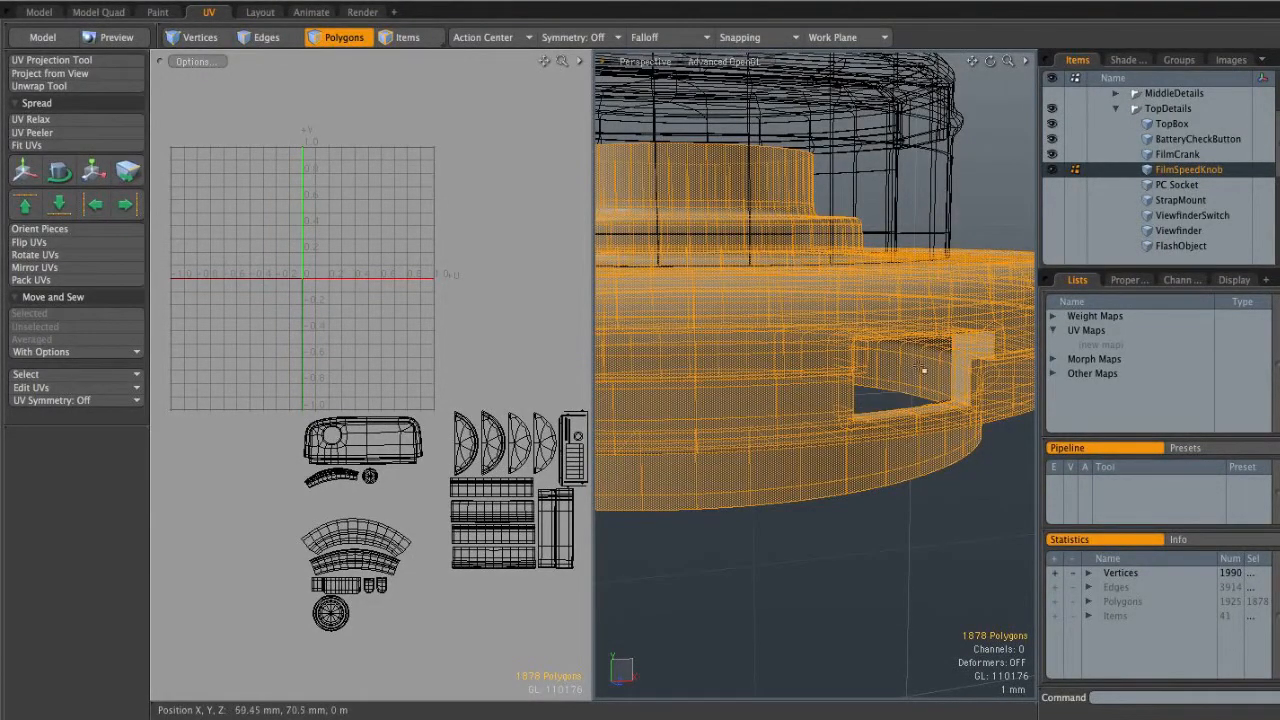
Add the outer edges outlining the stepped notch in the knob's side to the seam selection
key(2)
alt+drag(833, 390, 797, 312)
alt+drag(848, 355, 725, 353)
scroll(825, 311, up, 3)
scroll(740, 323, up, 4)
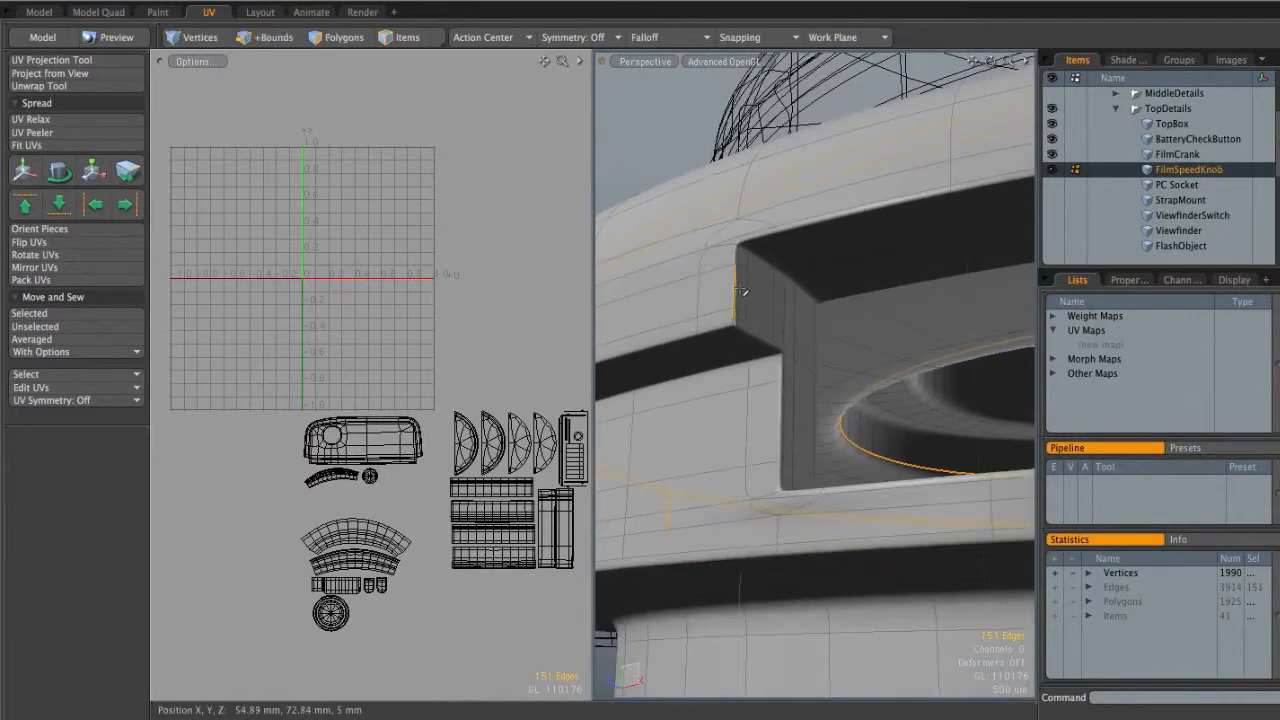
alt+drag(758, 243, 836, 285)
alt+shift+drag(948, 300, 930, 356)
key(2)
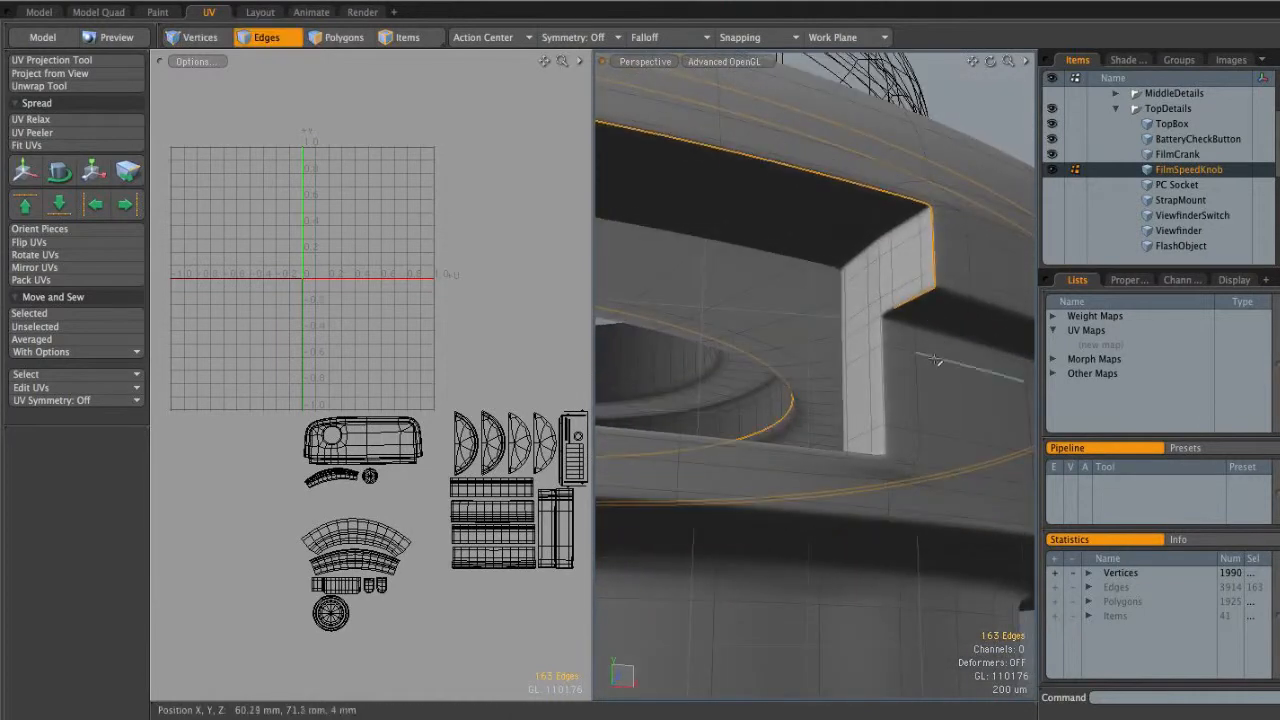
key(Up)
key(Up)
key(Up)
alt+drag(708, 366, 868, 352)
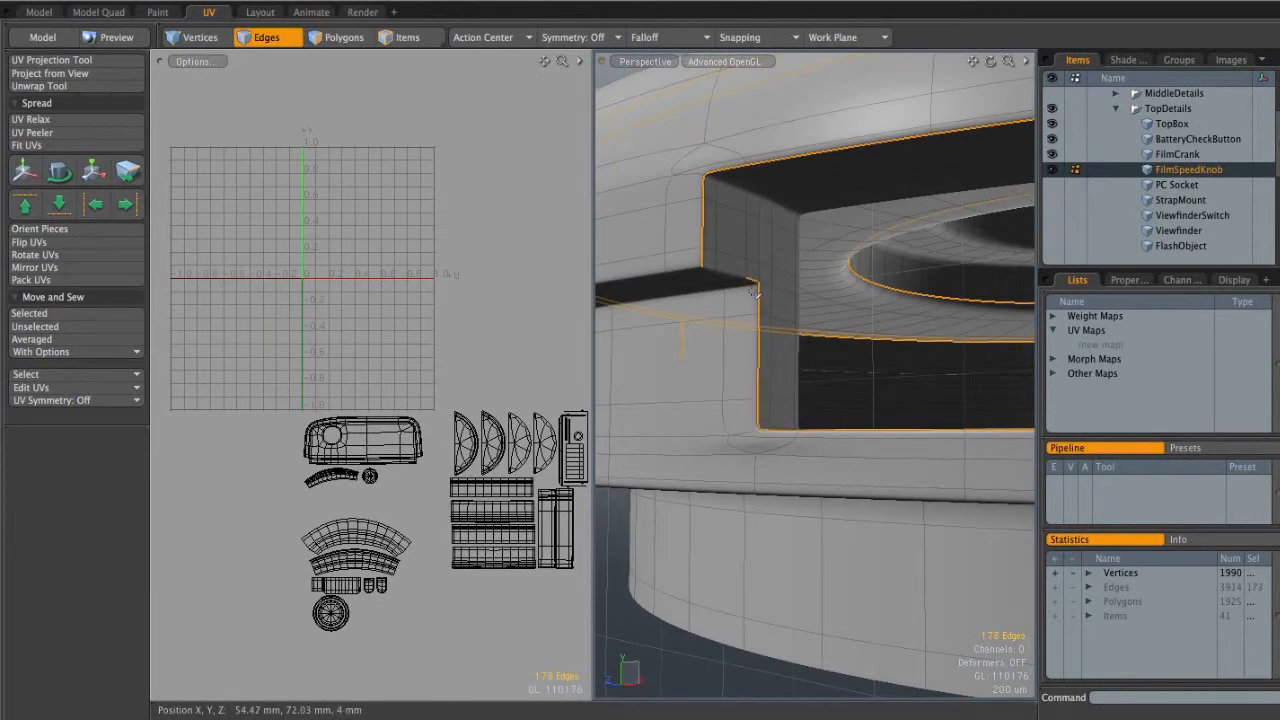
Add the inward-running top and bottom corner edges at one end of the notch to the seam selection
alt+drag(719, 262, 778, 213)
shift+click(724, 203)
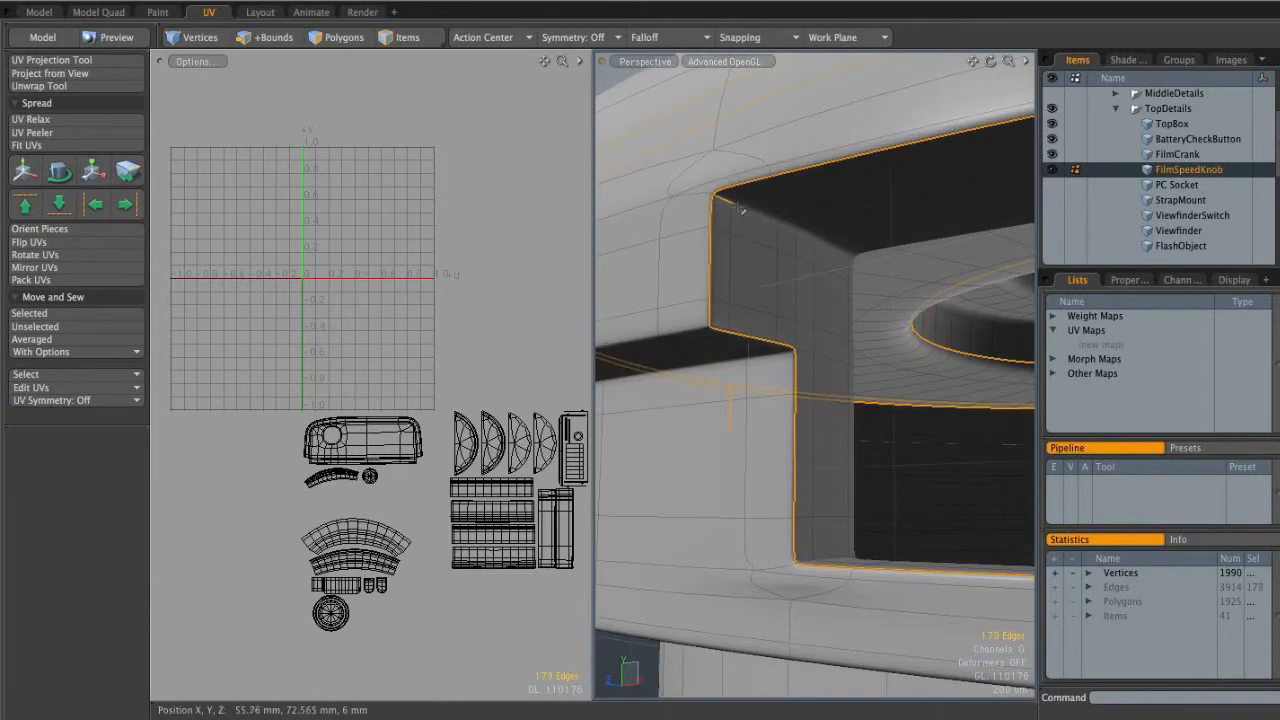
alt+drag(842, 256, 801, 419)
shift+click(805, 248)
shift+click(764, 429)
shift+click(805, 424)
shift+click(864, 427)
Add the matching inward-running corner edges at the opposite end of the notch to the seam selection
ctrl+alt+drag(879, 401, 925, 308)
alt+drag(925, 308, 920, 281)
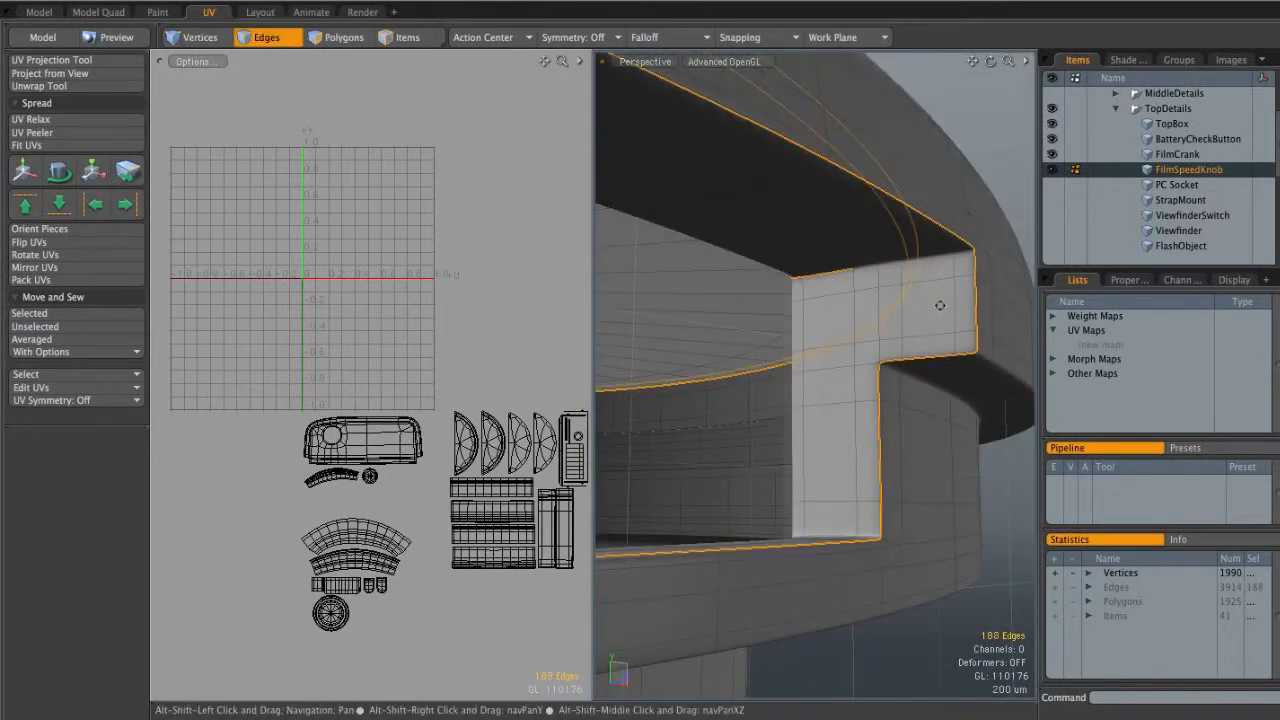
alt+drag(909, 308, 861, 325)
alt+shift+drag(791, 411, 800, 372)
alt+drag(800, 372, 750, 464)
shift+click(752, 466)
ctrl+alt+drag(918, 466, 862, 443)
scroll(848, 392, down, 5)
alt+drag(851, 380, 911, 308)
scroll(911, 308, down, 10)
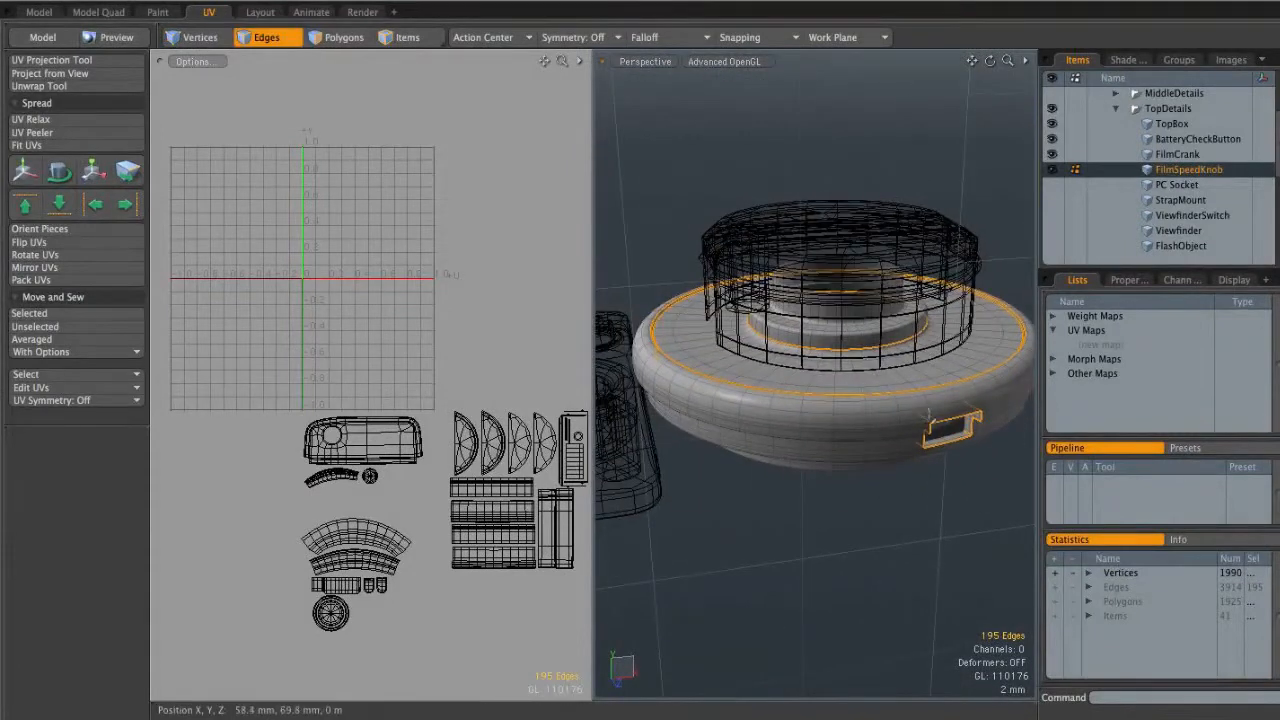
Unhide the small side block and add its four inward-running top and bottom corner edges to the seam selection
alt+shift+drag(980, 443, 872, 397)
ctrl+alt+drag(872, 397, 918, 286)
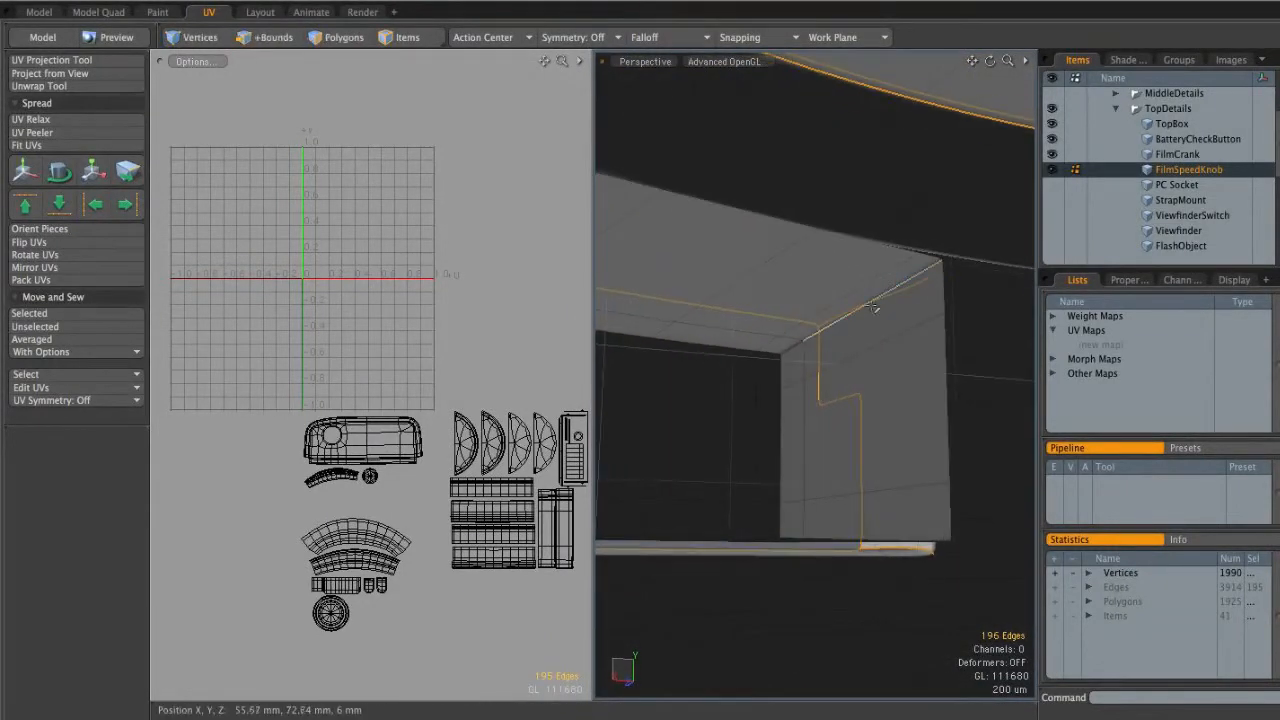
alt+drag(792, 353, 845, 435)
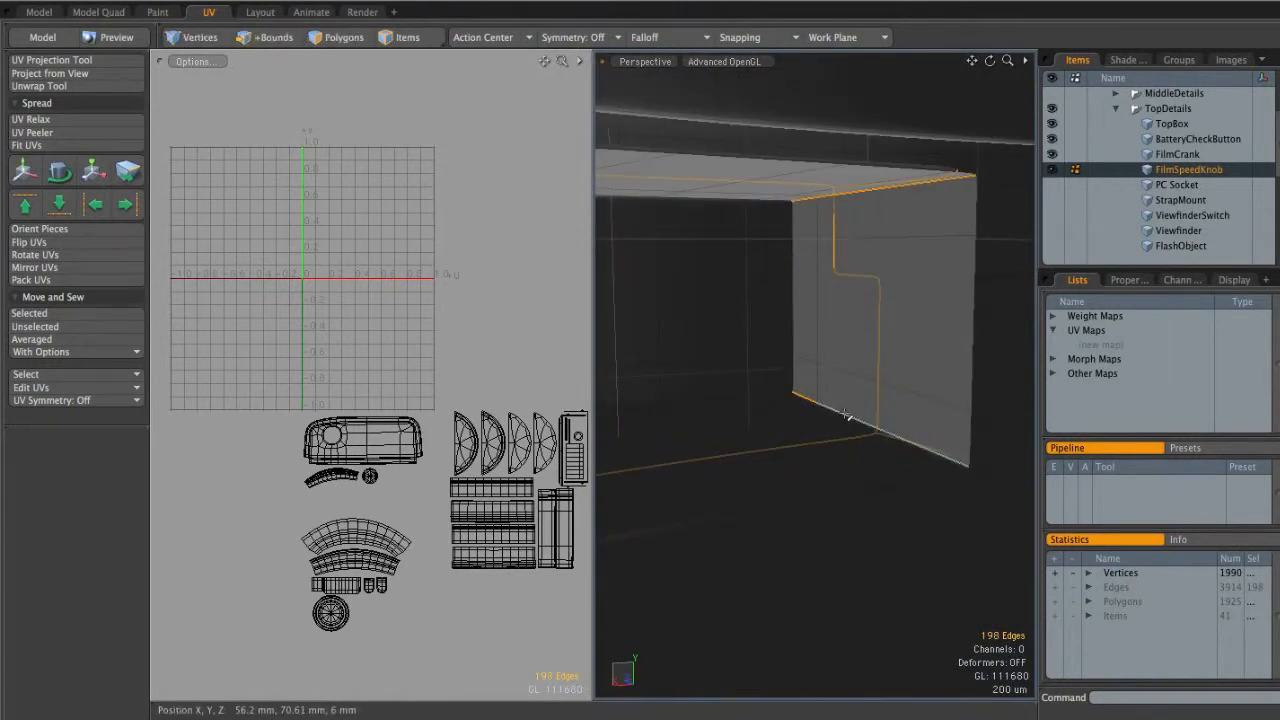
alt+drag(740, 431, 773, 273)
alt+drag(814, 329, 736, 505)
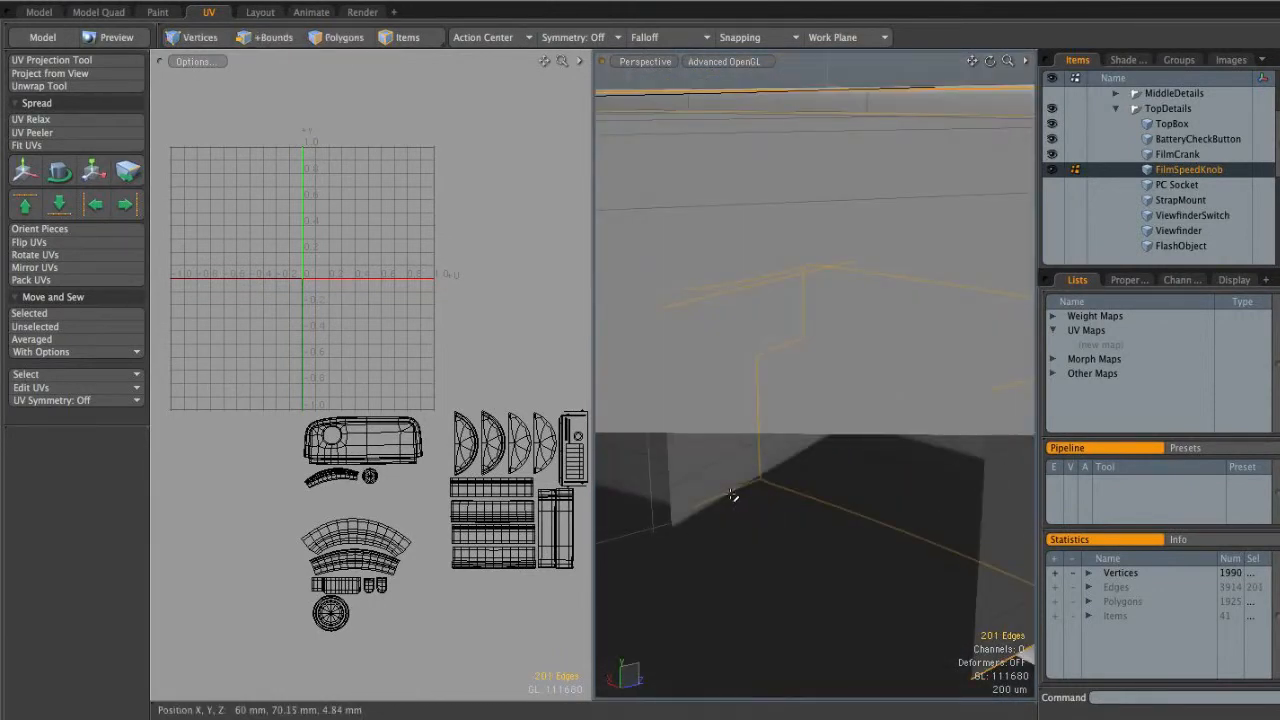
shift+click(725, 492)
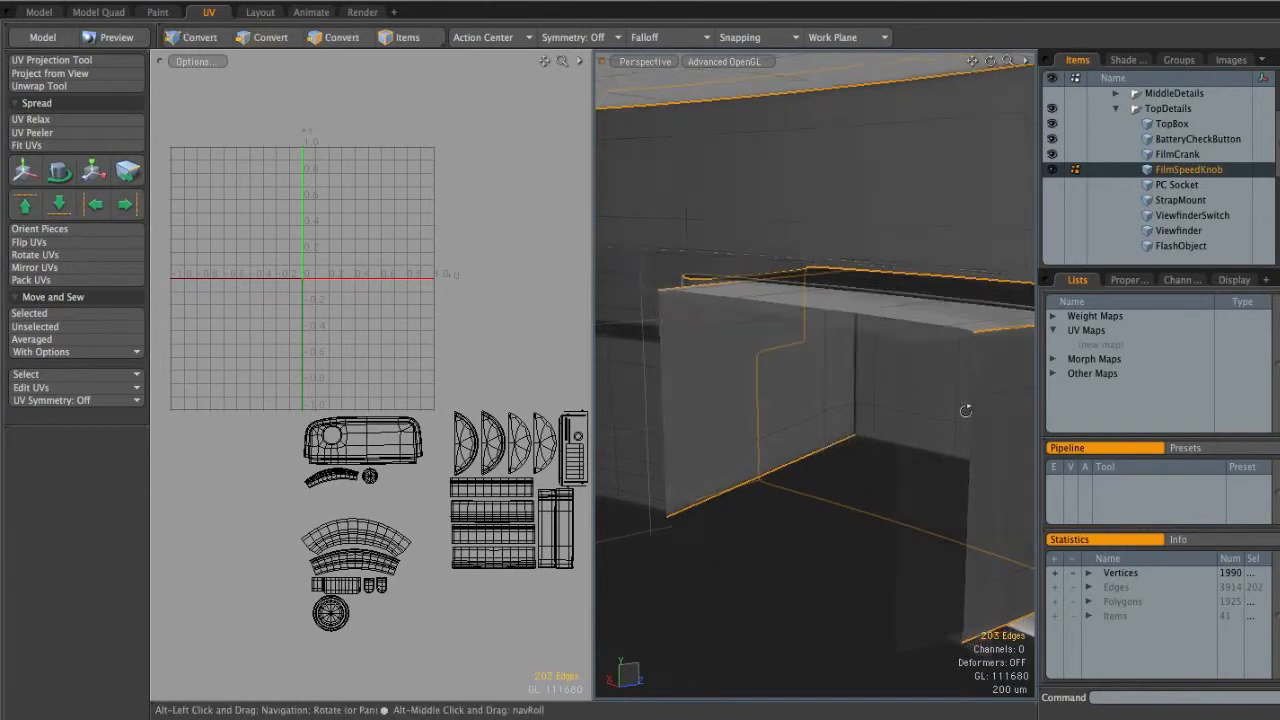
key(shift+a)
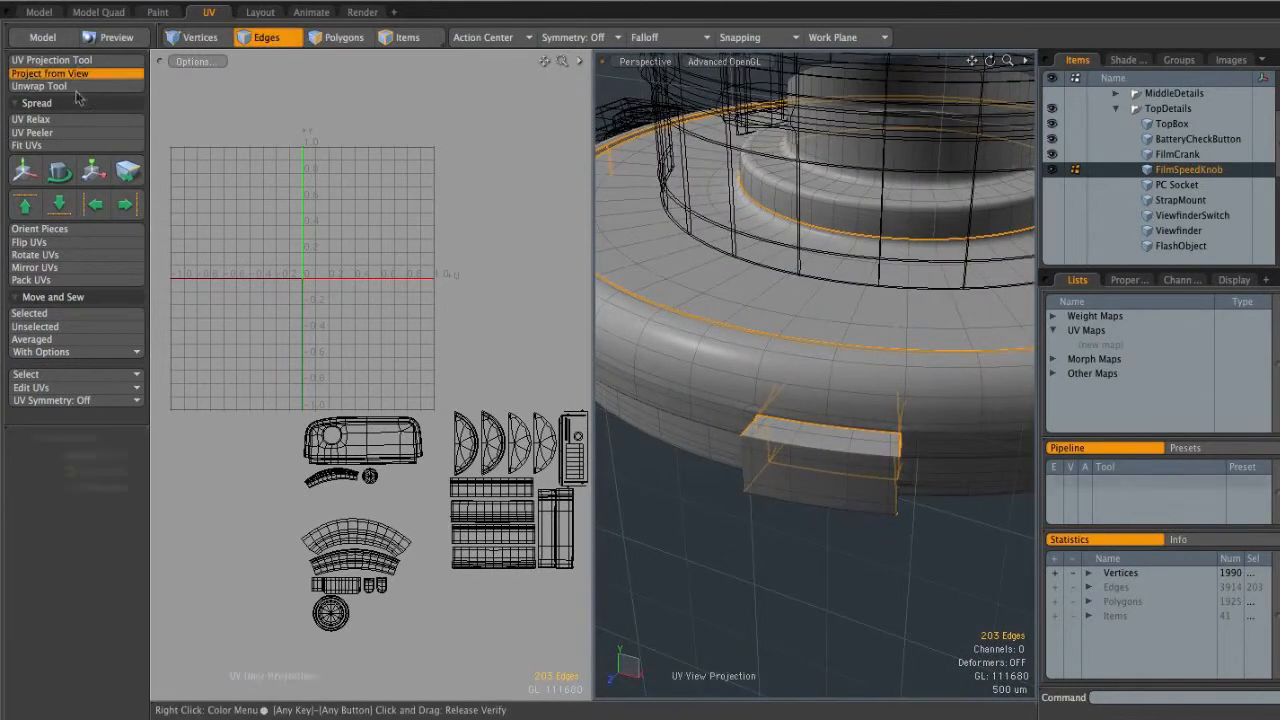
Unwrap the FilmSpeedKnob along the selected seams in the BodyDetailsBlack UV map with a planar X projection
click(58, 87)
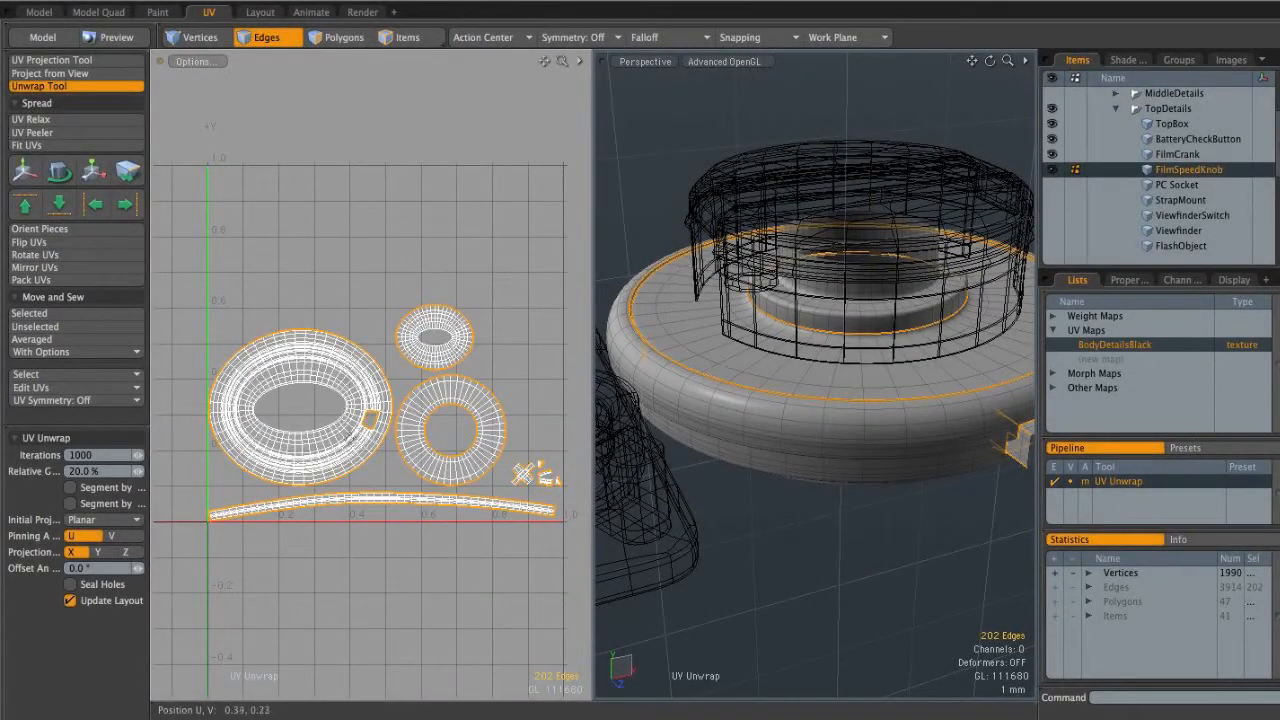
alt+shift+drag(398, 399, 362, 369)
alt+shift+drag(362, 369, 395, 377)
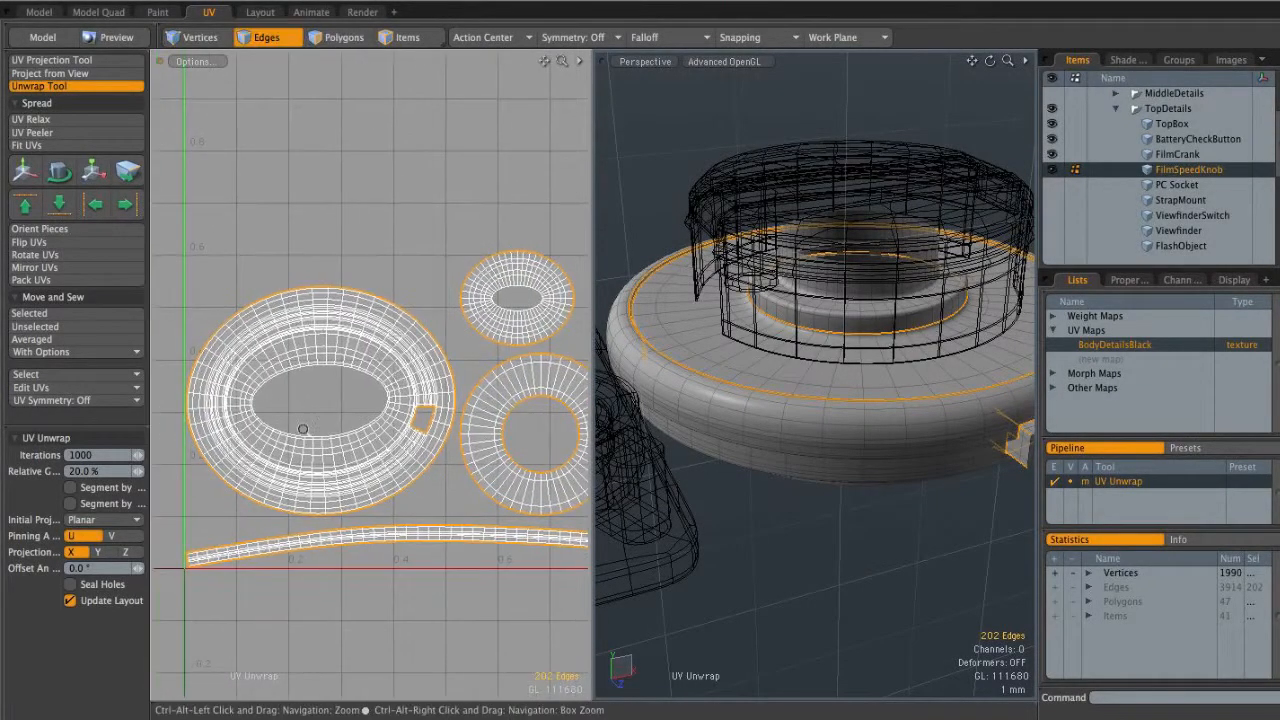
alt+drag(690, 352, 648, 405)
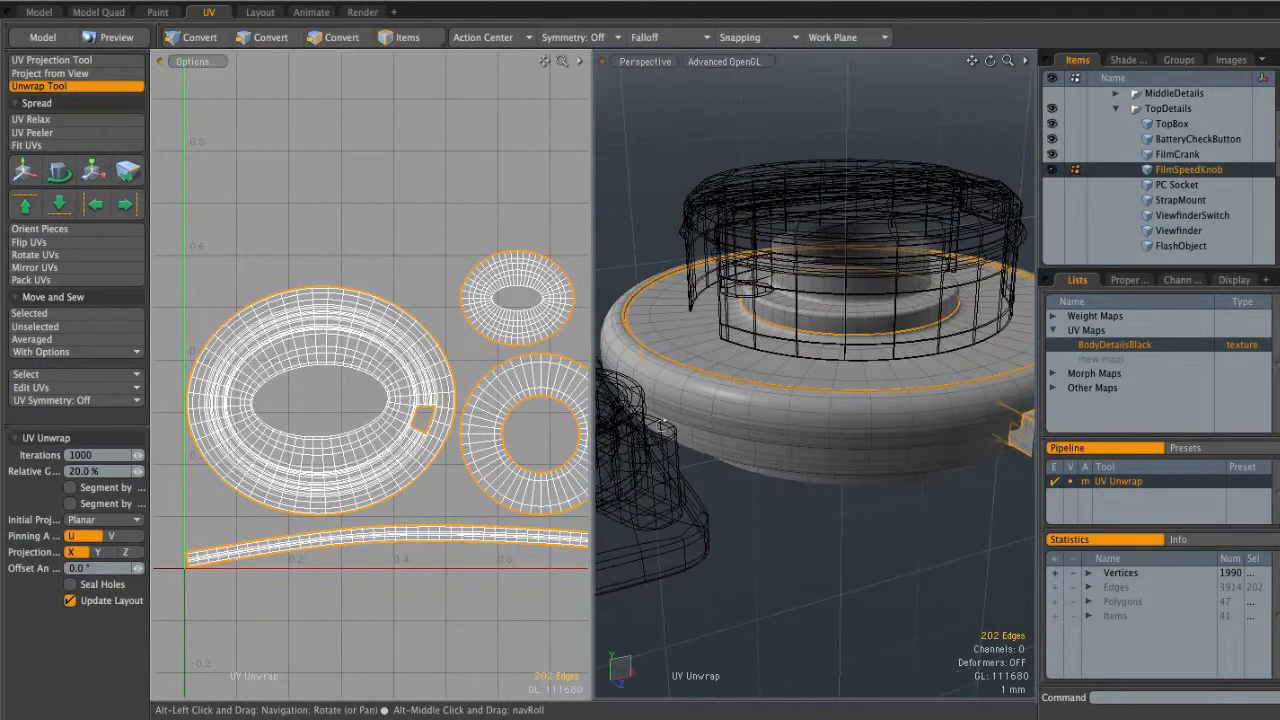
alt+shift+drag(423, 380, 371, 390)
alt+drag(690, 385, 722, 430)
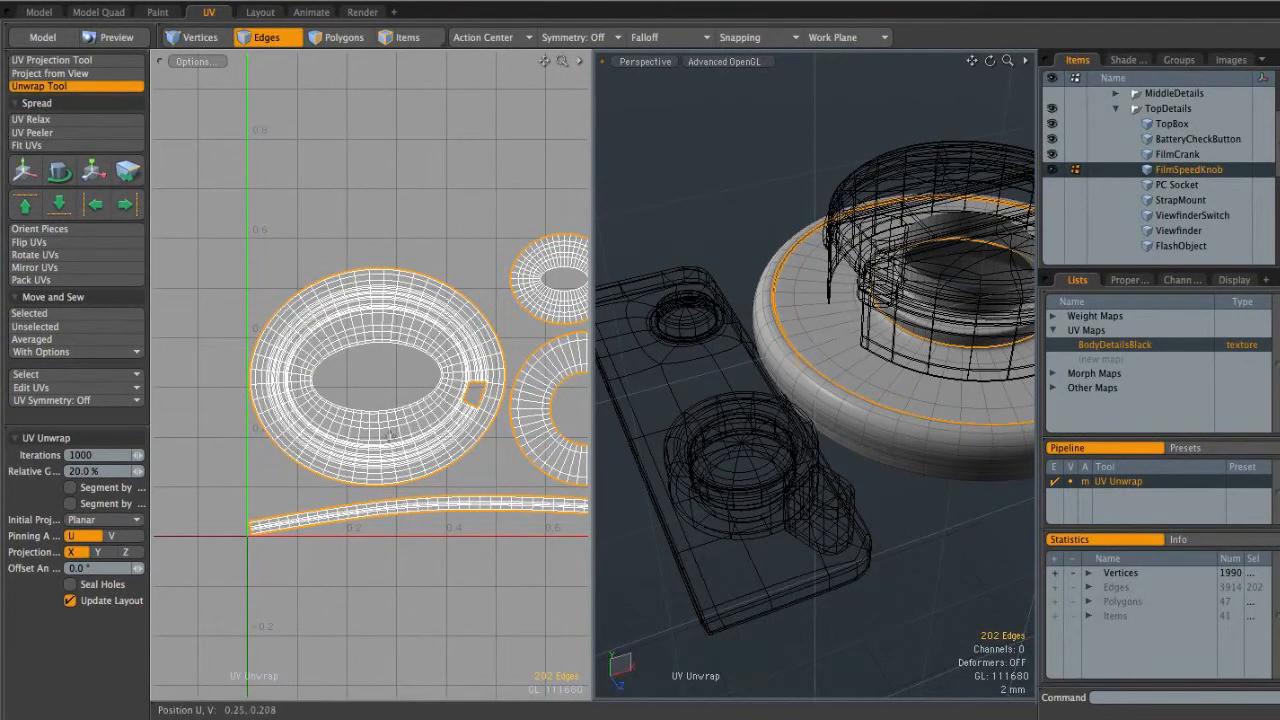
Rerun the unwrap with Seal Holes enabled to make the ring-shaped islands round
alt+shift+drag(378, 420, 354, 420)
ctrl+alt+drag(354, 420, 282, 472)
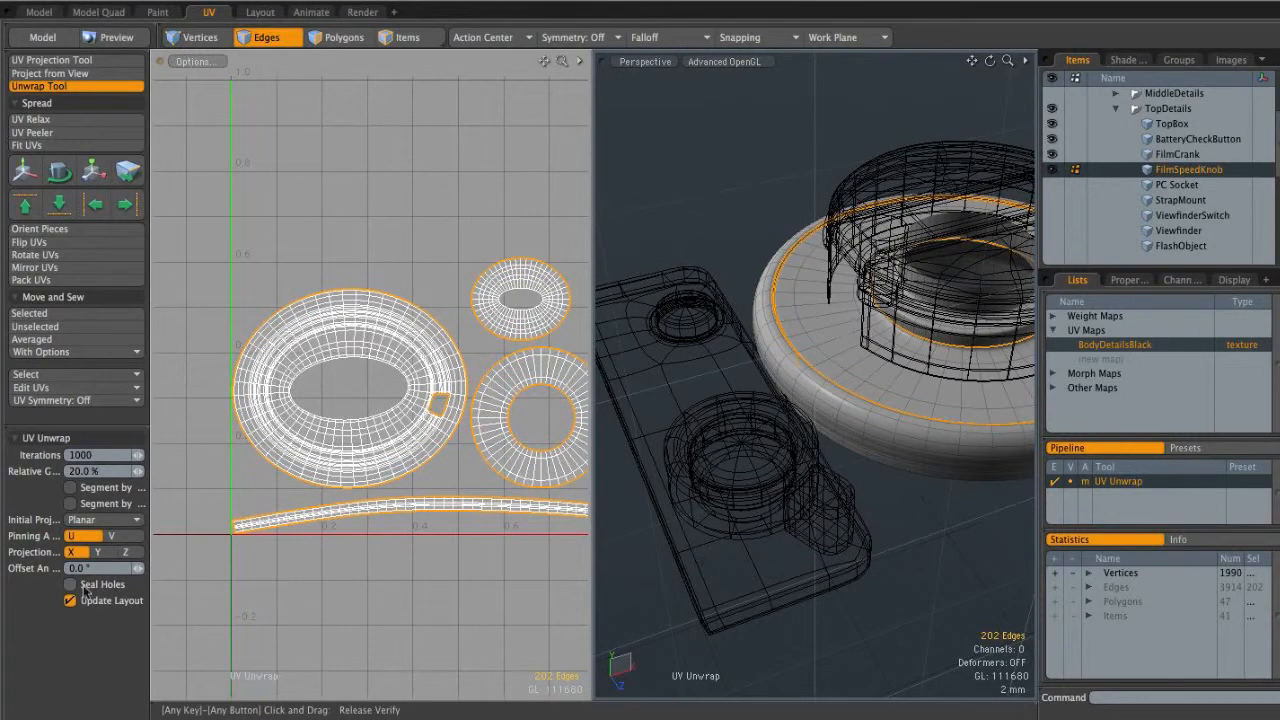
click(159, 645)
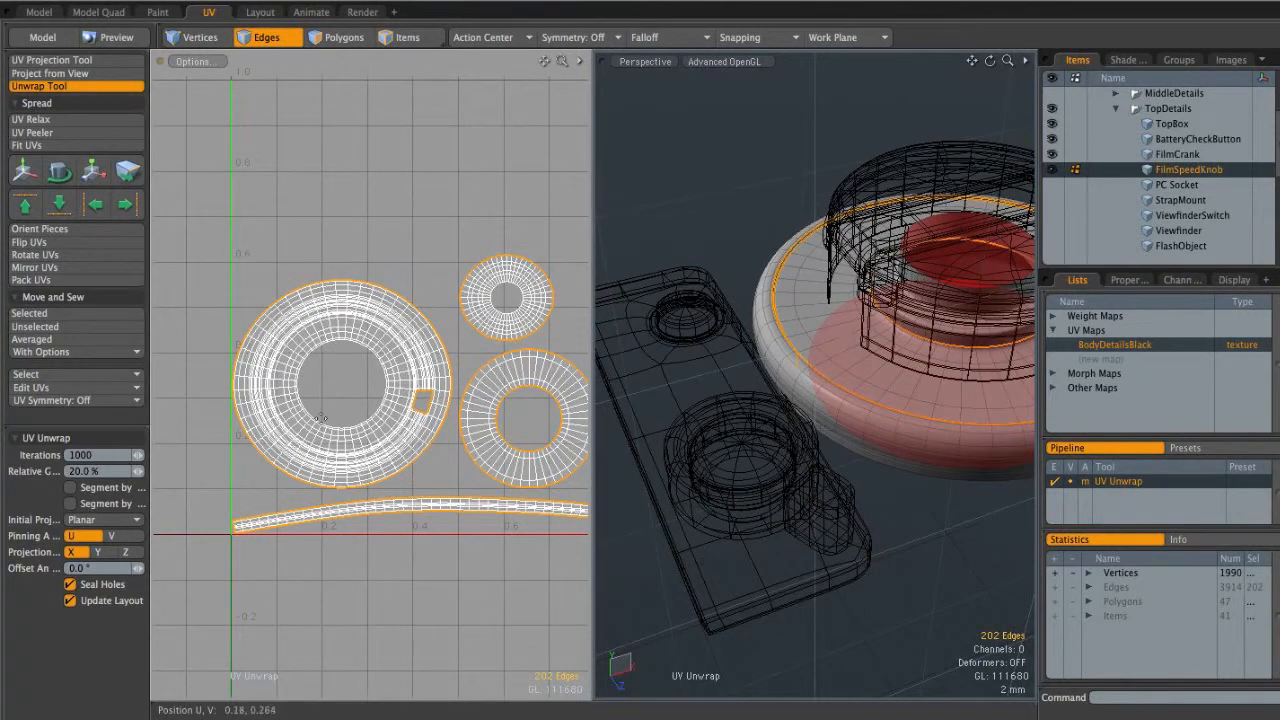
alt+shift+drag(406, 446, 290, 438)
alt+shift+drag(505, 436, 446, 443)
alt+drag(549, 429, 513, 428)
ctrl+alt+drag(435, 423, 446, 454)
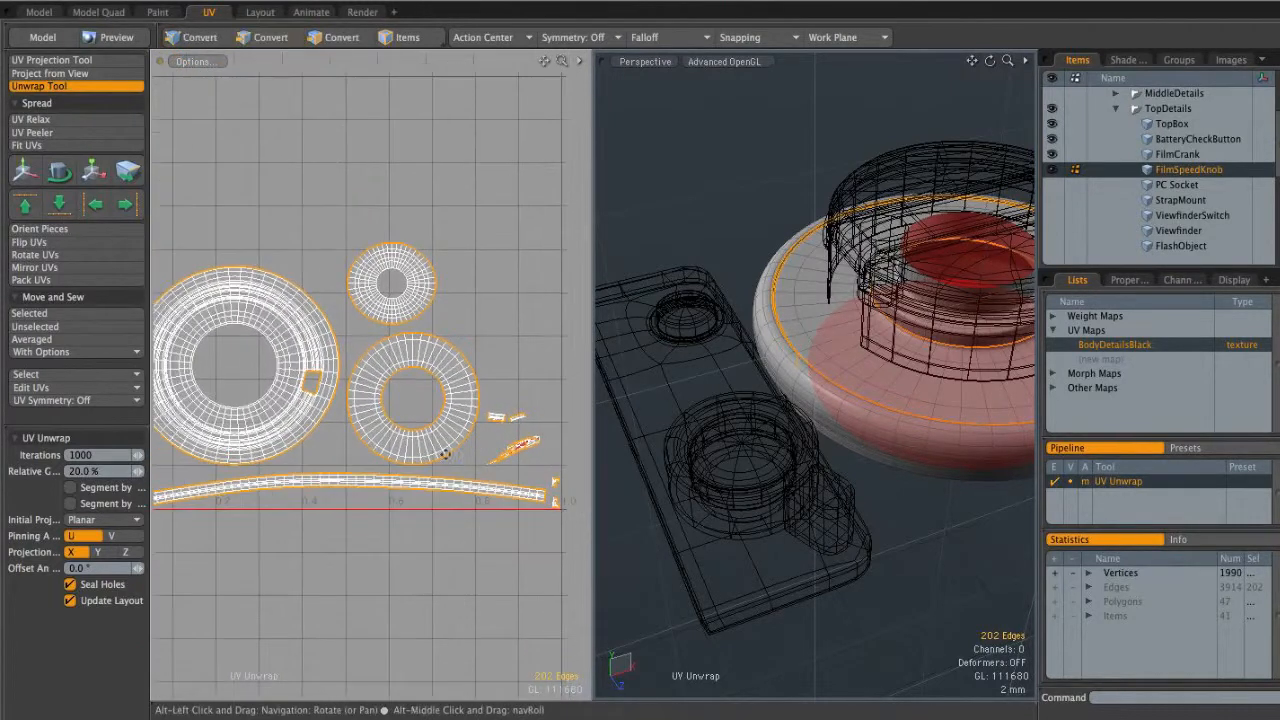
Compare the unwrapped islands by turning Seal Holes off and back on
click(71, 586)
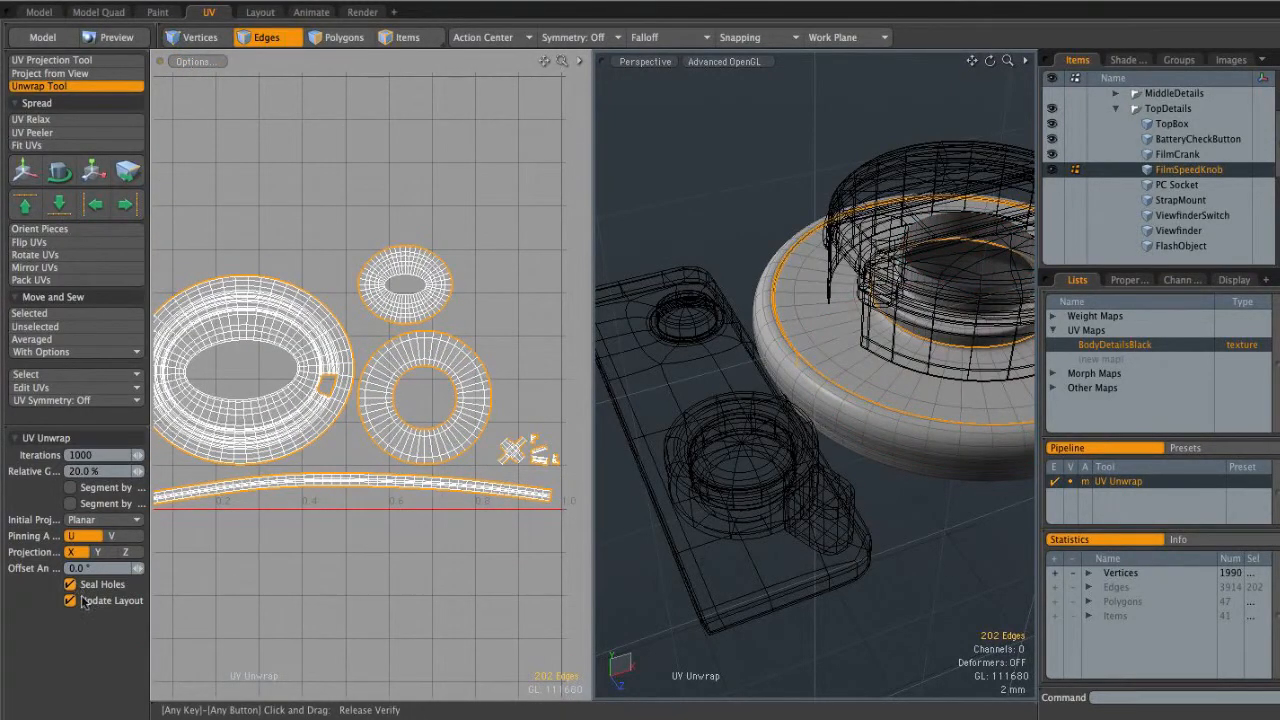
mouse_move(528, 440)
alt+shift+mouse_down()
mouse_move(475, 402)
mouse_move(575, 402)
alt+shift+mouse_up()
alt+shift+drag(1010, 402, 885, 406)
ctrl+alt+drag(443, 396, 453, 426)
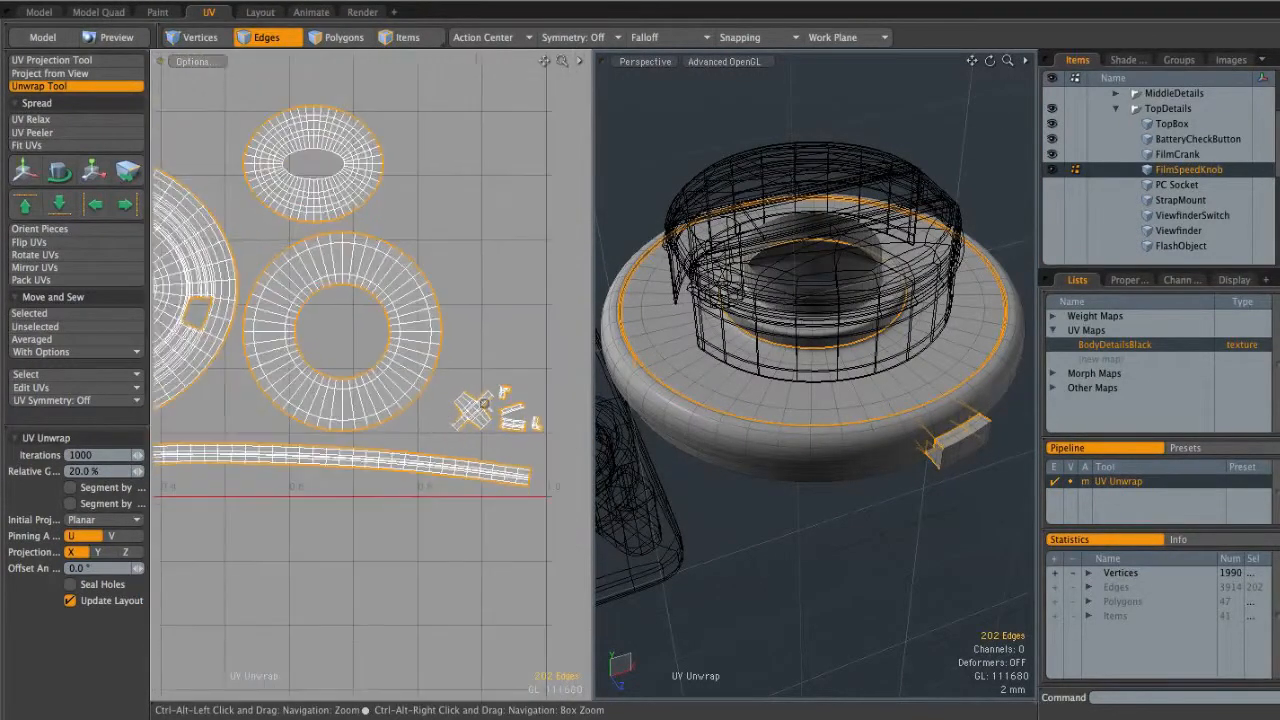
click(399, 519)
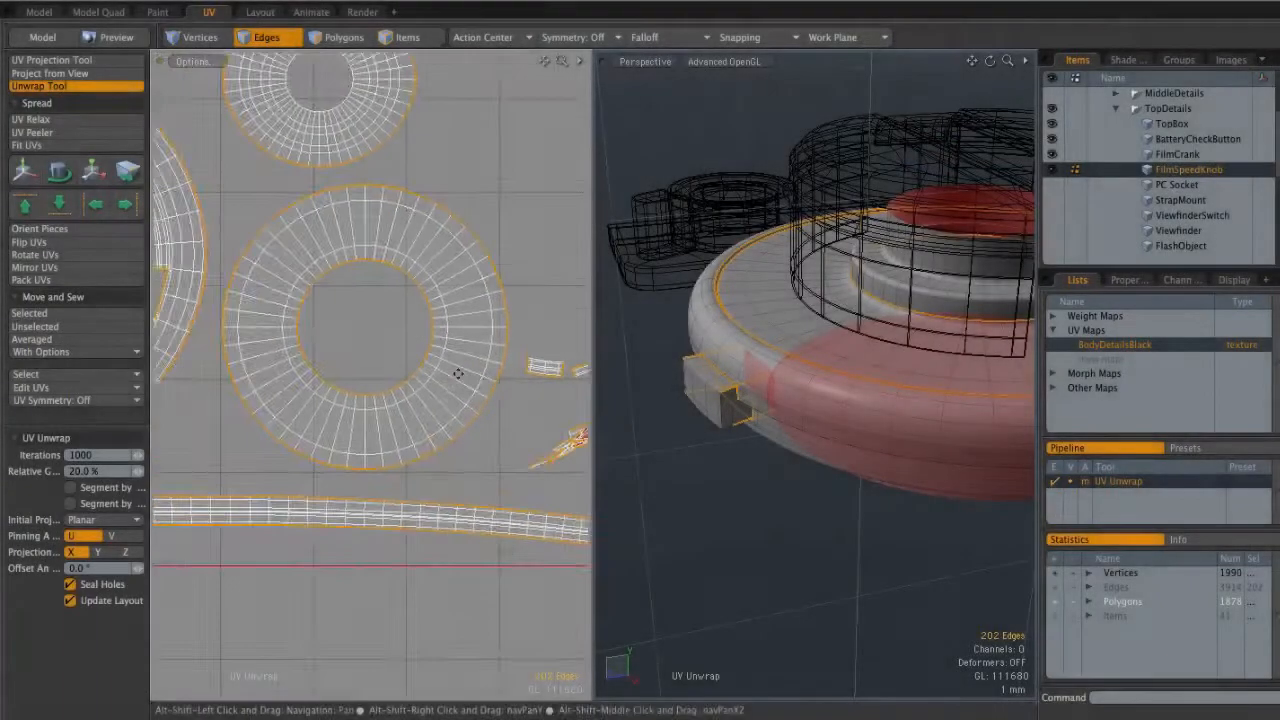
ctrl+alt+drag(458, 374, 286, 303)
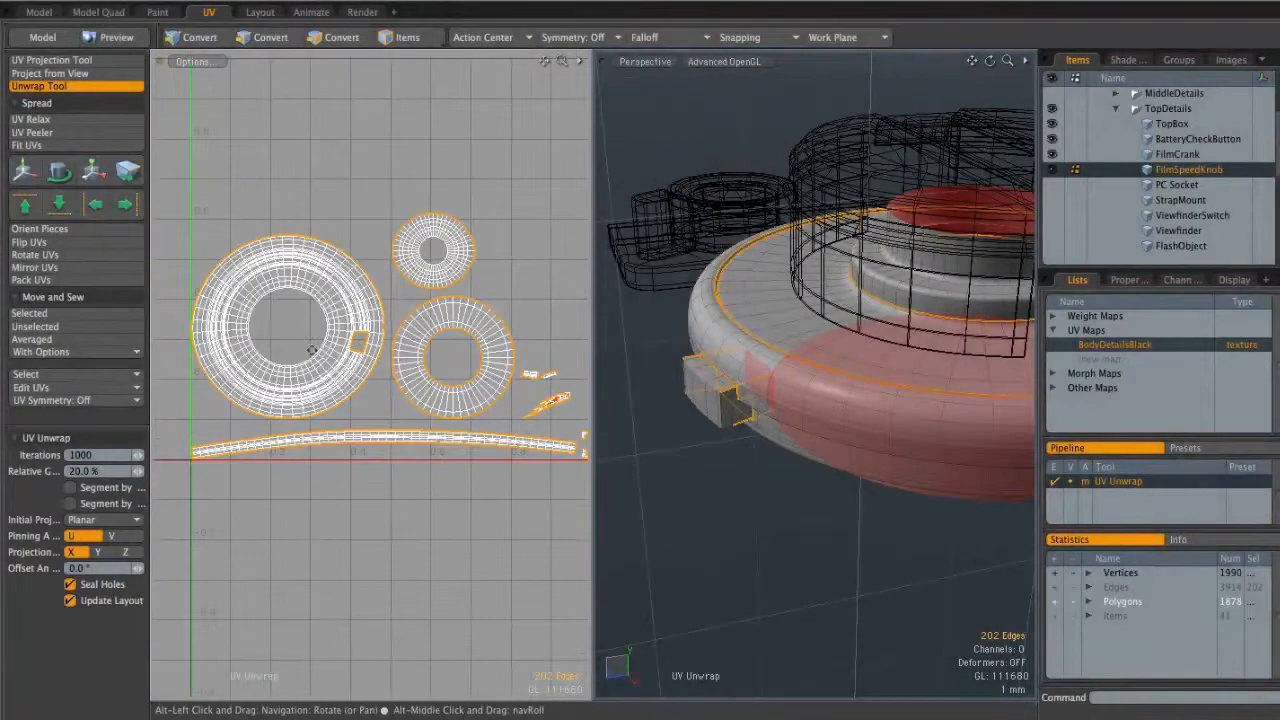
alt+shift+drag(340, 348, 284, 328)
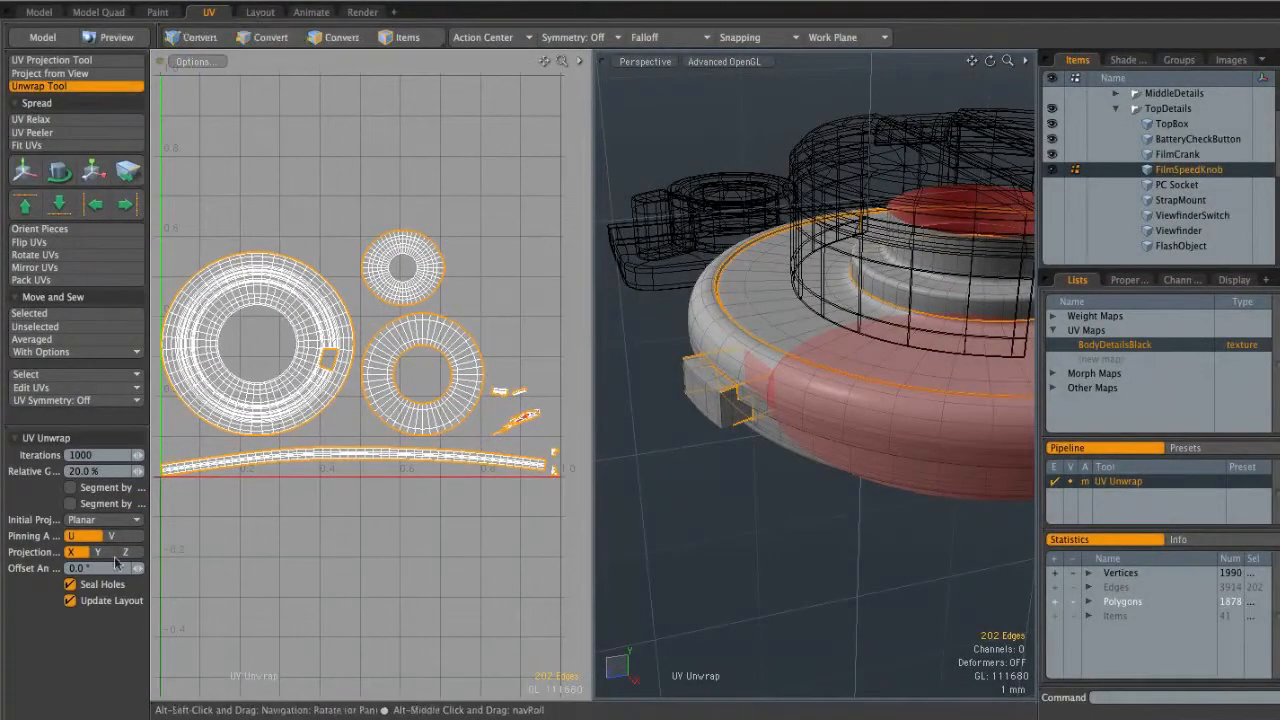
alt+shift+drag(364, 354, 384, 374)
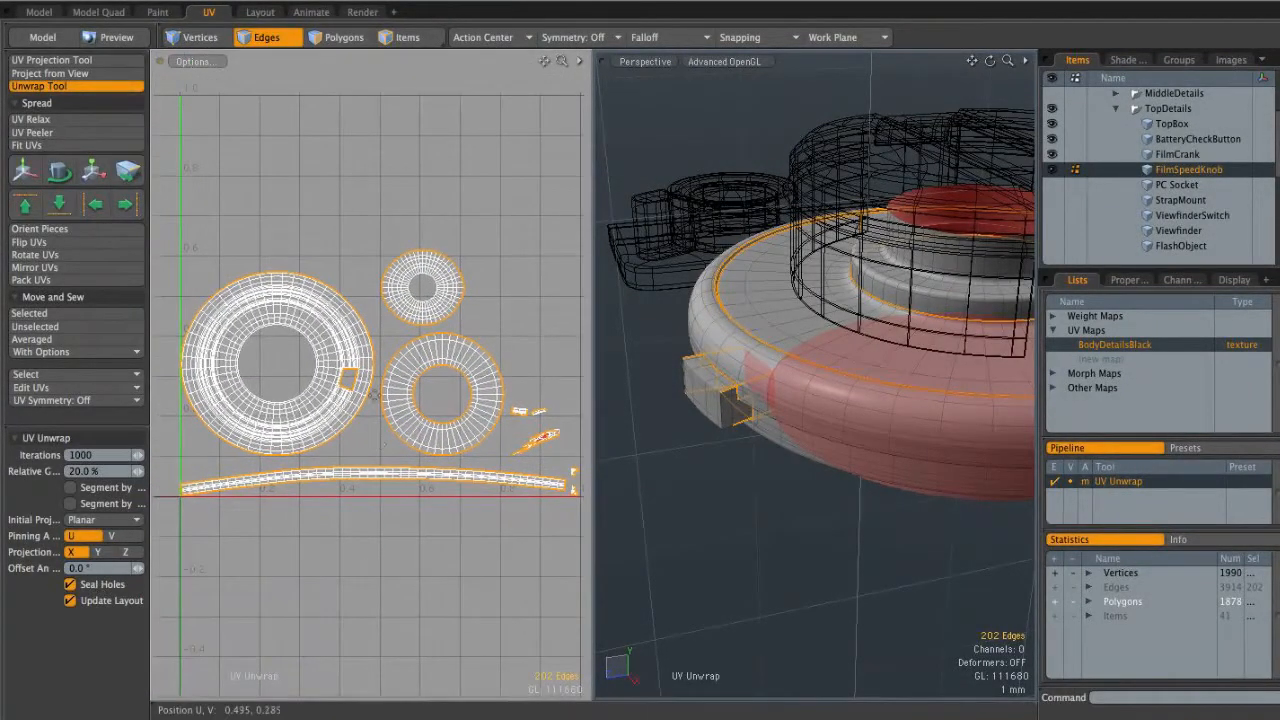
Drop the Unwrap tool and isolate the small side block by selecting its distorted UV island
key(space)
click(376, 447)
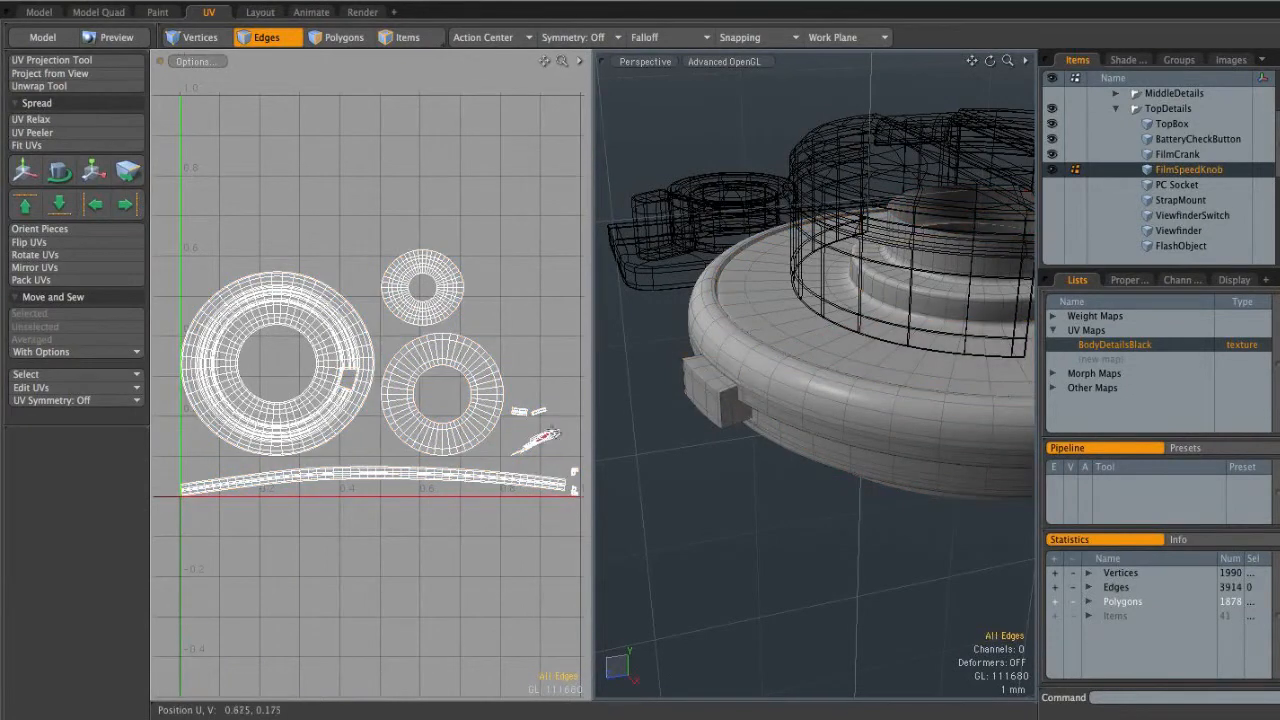
key(3)
double_click(546, 438)
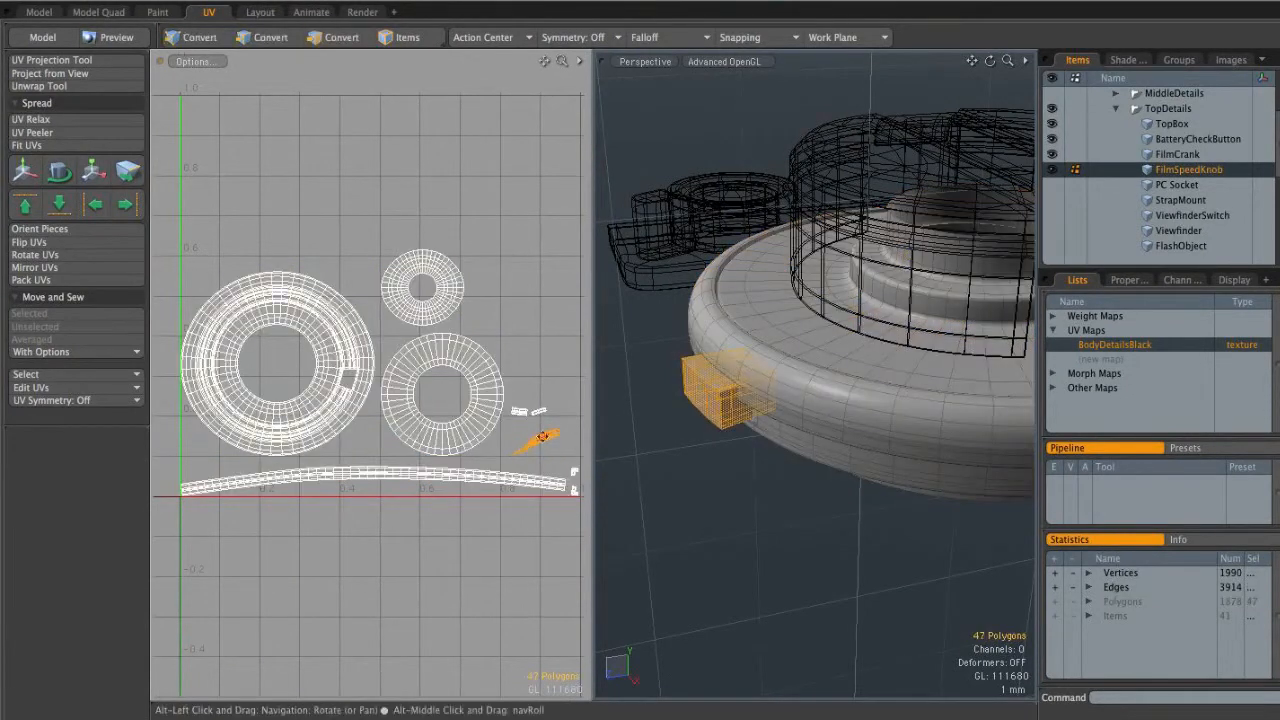
alt+drag(546, 438, 503, 418)
scroll(503, 418, up, 3)
alt+drag(703, 393, 850, 350)
key(shift+h)
click(920, 340)
Select the isolated block's four front-to-back corner edges as seams
key(2)
mouse_move(838, 400)
ctrl+alt+mouse_down()
mouse_move(802, 395)
mouse_move(825, 364)
mouse_move(804, 369)
mouse_move(848, 415)
ctrl+alt+mouse_up()
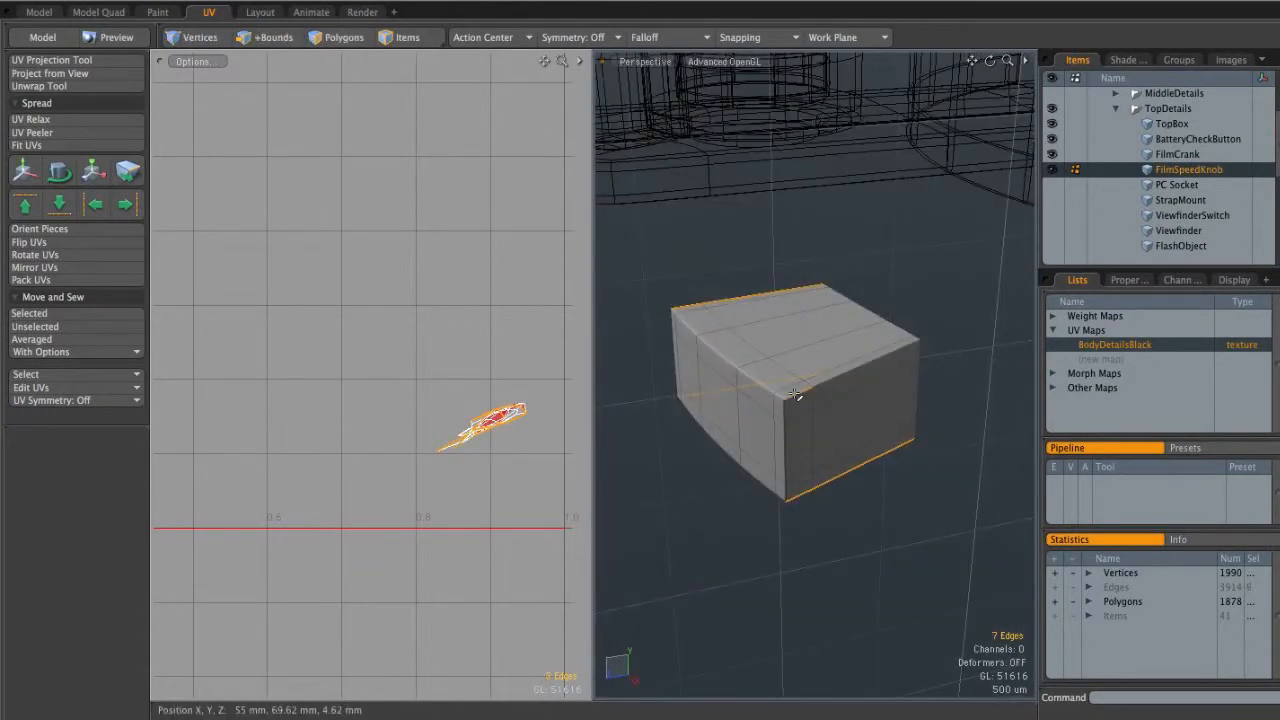
ctrl+alt+drag(455, 408, 402, 375)
alt+shift+drag(402, 375, 431, 481)
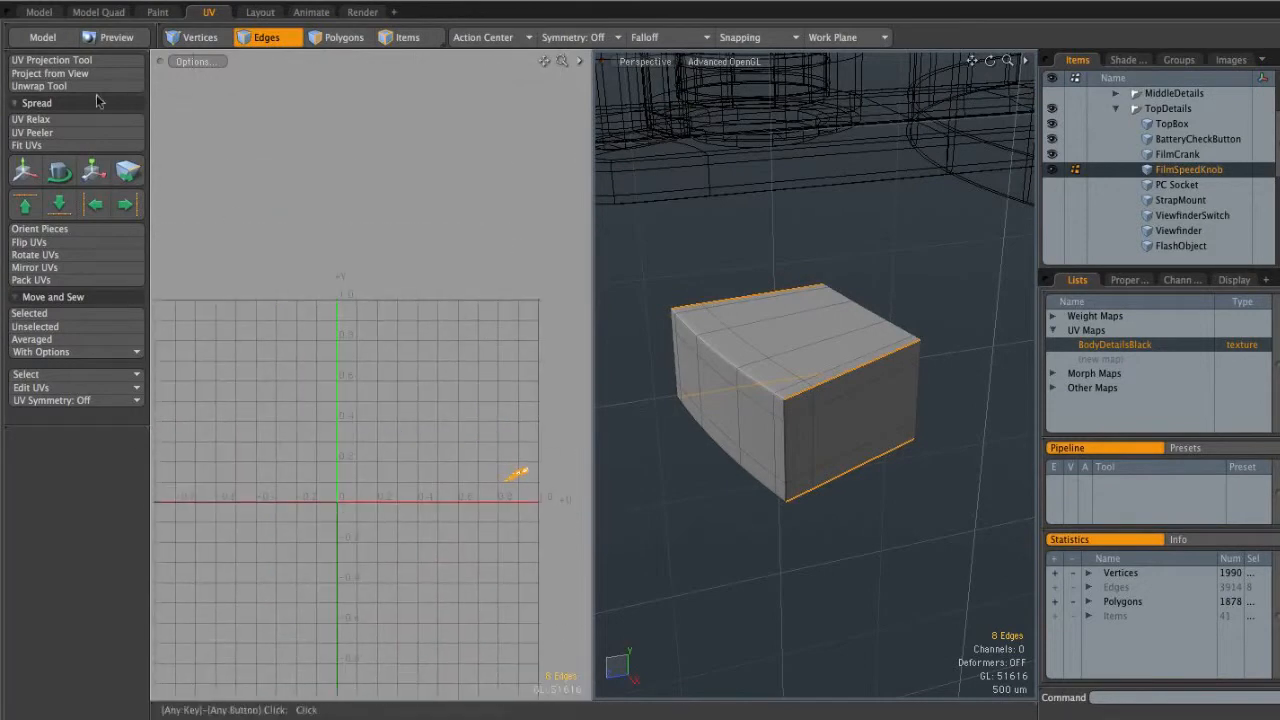
Unwrap the isolated block along its corner seams with Seal Holes disabled
click(89, 88)
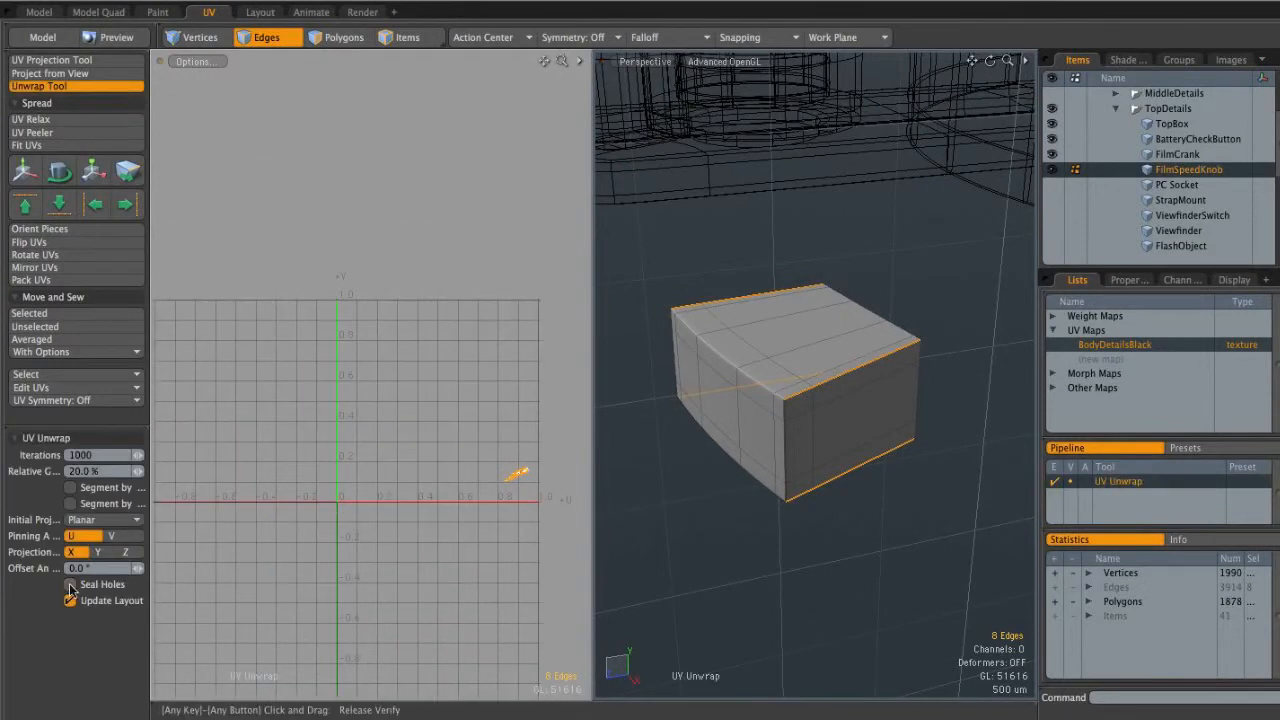
click(468, 392)
alt+shift+drag(470, 419, 399, 387)
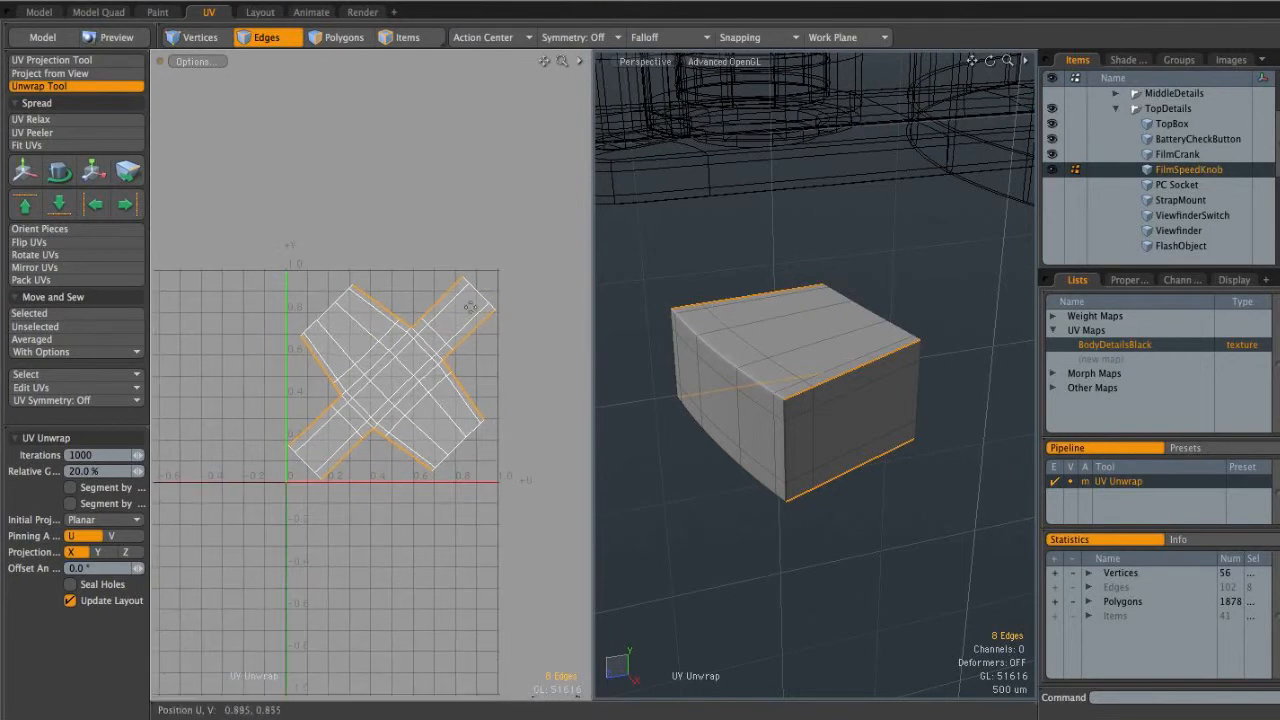
Select the block's unwrapped UV island, scale it down and move it outside the UV square beside the knob's islands
key(space)
key(space)
double_click(389, 382)
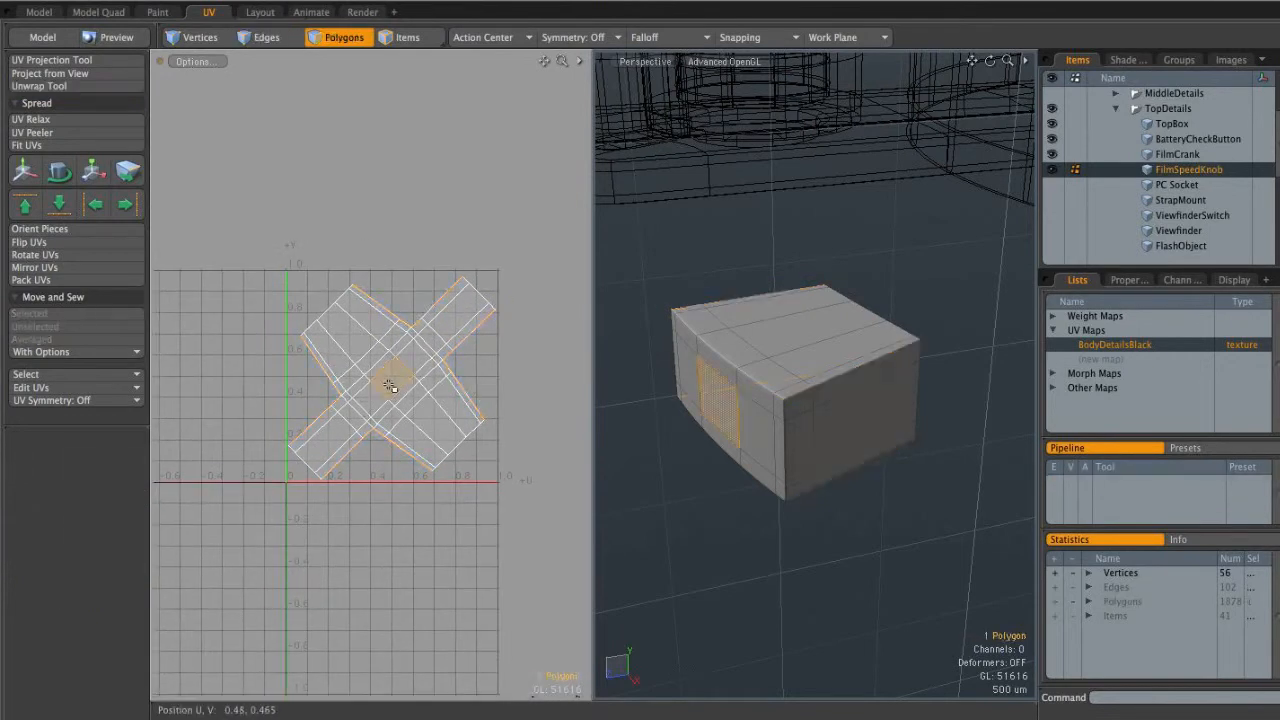
key(w)
alt+shift+drag(487, 383, 435, 403)
key(r)
drag(566, 297, 493, 298)
key(w)
drag(528, 382, 467, 382)
Unhide the rest of the FilmSpeedKnob mesh and park all its UV islands below the UV square with the other parts
alt+shift+drag(391, 416, 456, 325)
key(u)
scroll(486, 368, down, 3)
alt+shift+drag(1015, 306, 922, 319)
scroll(903, 314, down, 5)
alt+shift+drag(391, 391, 382, 343)
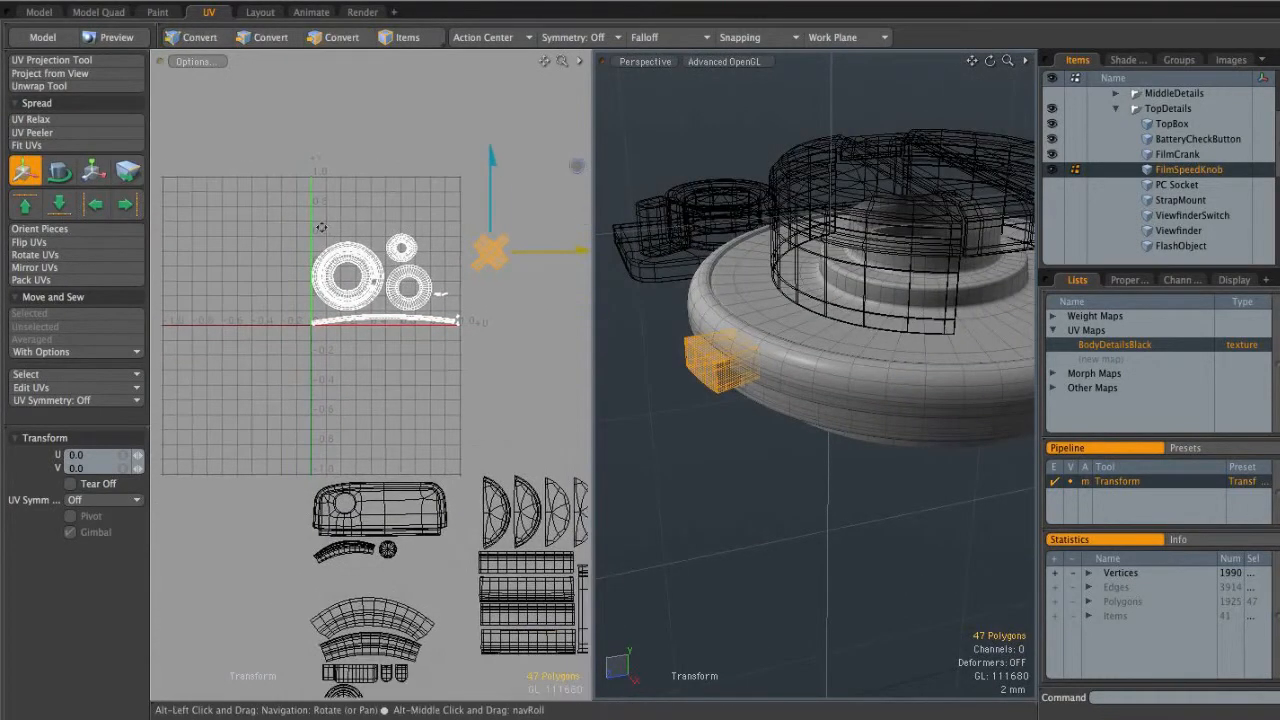
scroll(484, 358, down, 4)
alt+shift+drag(461, 636, 425, 574)
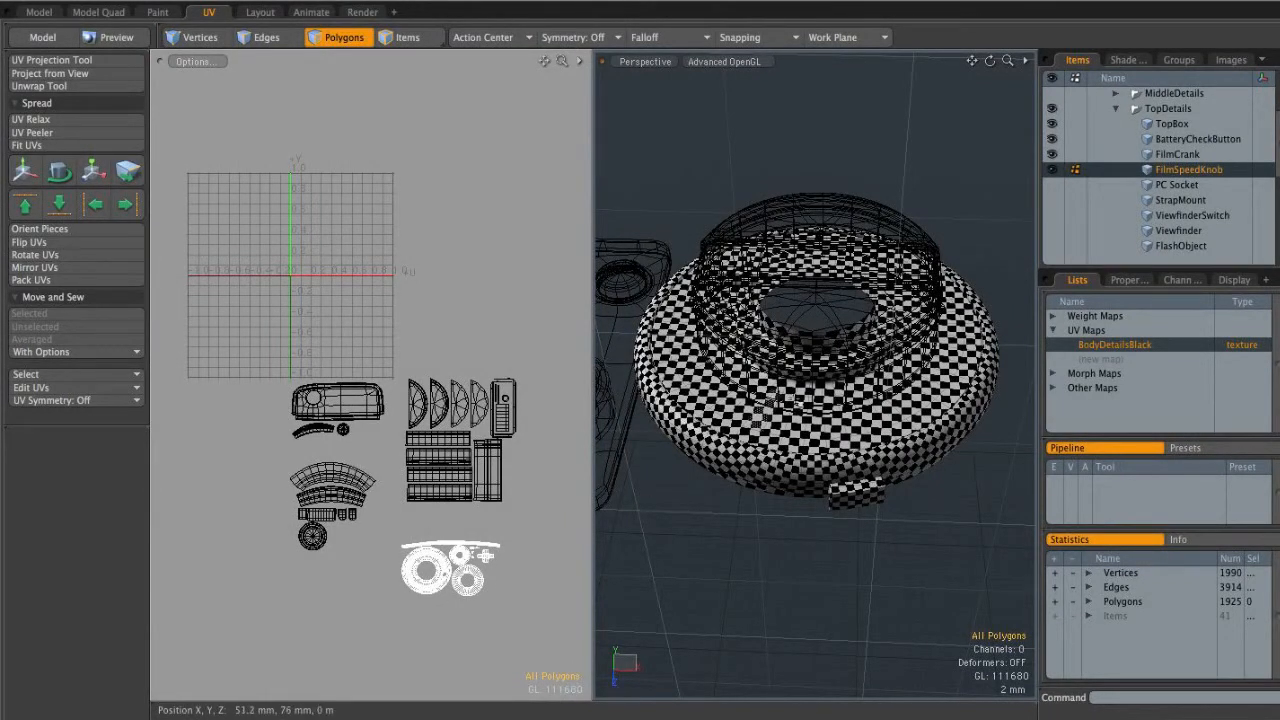
Show the PC Socket item and make it the active mesh for unwrapping
click(1051, 184)
click(1198, 188)
mouse_move(807, 546)
alt+mouse_down()
mouse_move(691, 494)
mouse_move(690, 478)
alt+mouse_up()
mouse_move(690, 478)
alt+shift+mouse_down()
mouse_move(824, 336)
mouse_move(840, 242)
alt+shift+mouse_up()
alt+drag(840, 242, 800, 290)
scroll(800, 300, up, 5)
alt+drag(884, 318, 808, 275)
ctrl+alt+drag(808, 275, 890, 298)
alt+drag(803, 302, 754, 210)
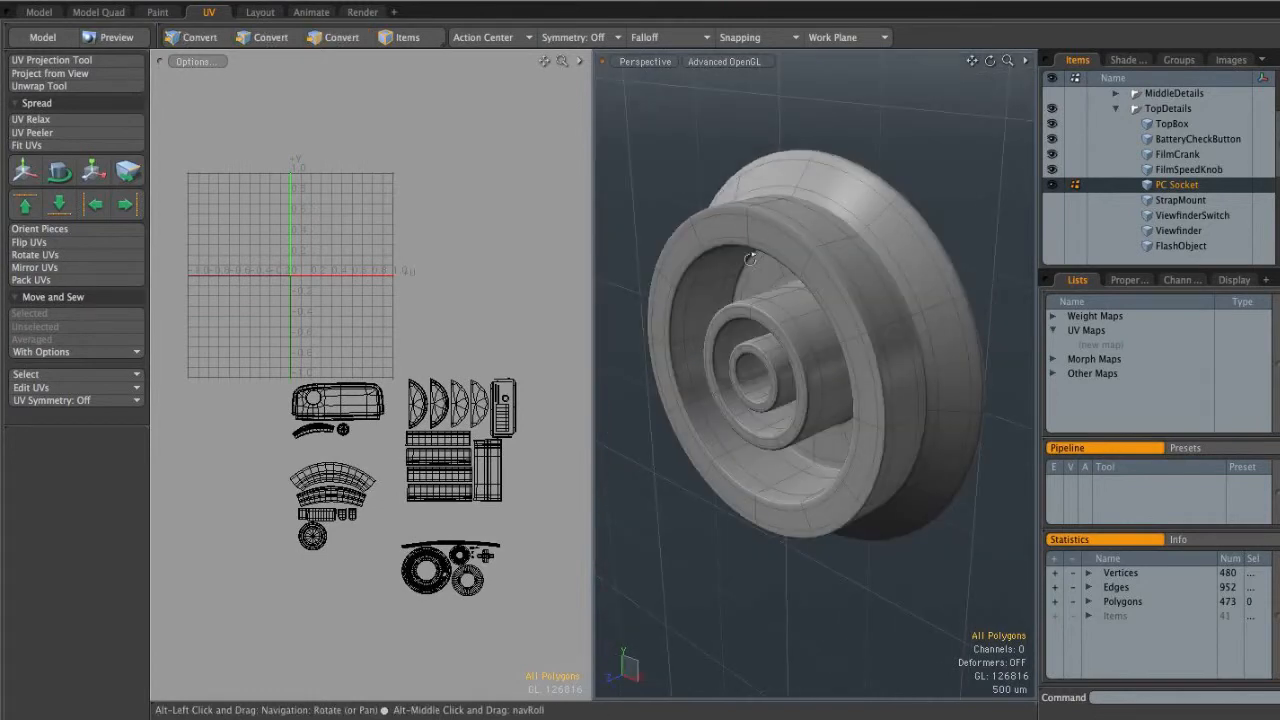
ctrl+alt+drag(765, 261, 865, 313)
alt+drag(787, 262, 802, 315)
ctrl+alt+drag(794, 260, 926, 266)
scroll(742, 316, up, 2)
Select the edge loops bounding the PC Socket's outer wall, from the flange joint to the rim, as seams
double_click(742, 316)
key(2)
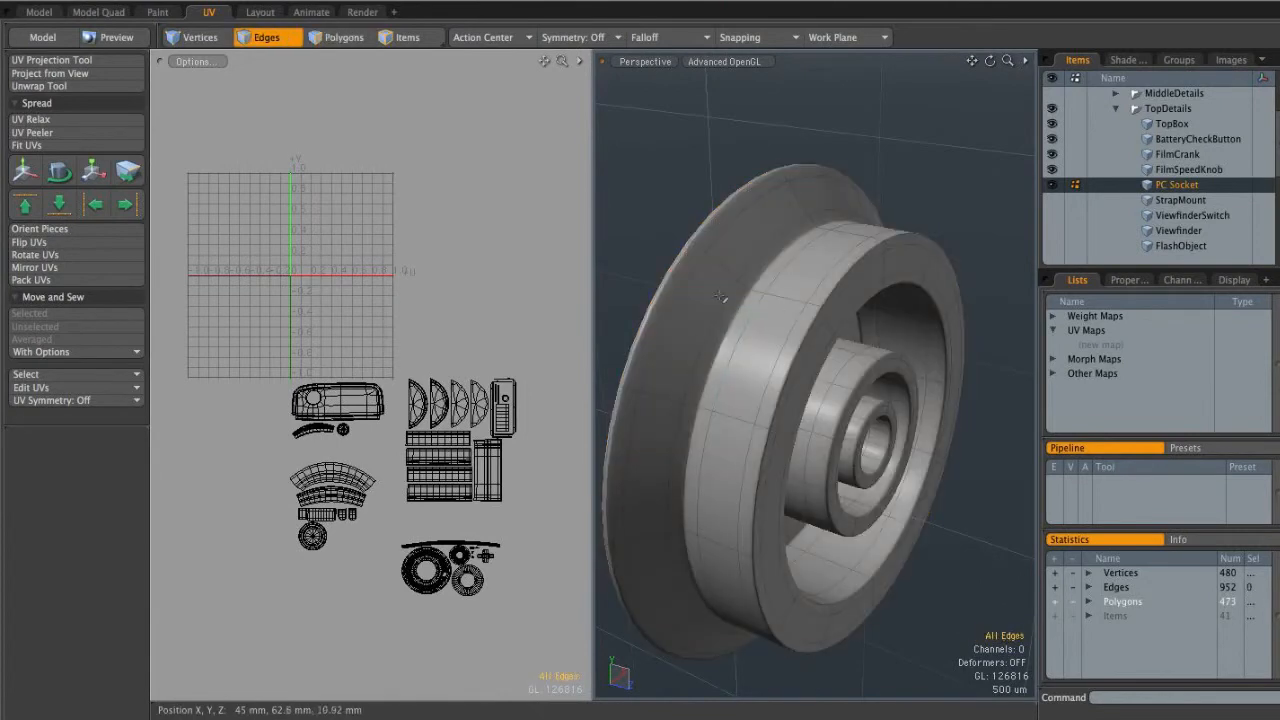
alt+drag(763, 328, 755, 293)
double_click(752, 292)
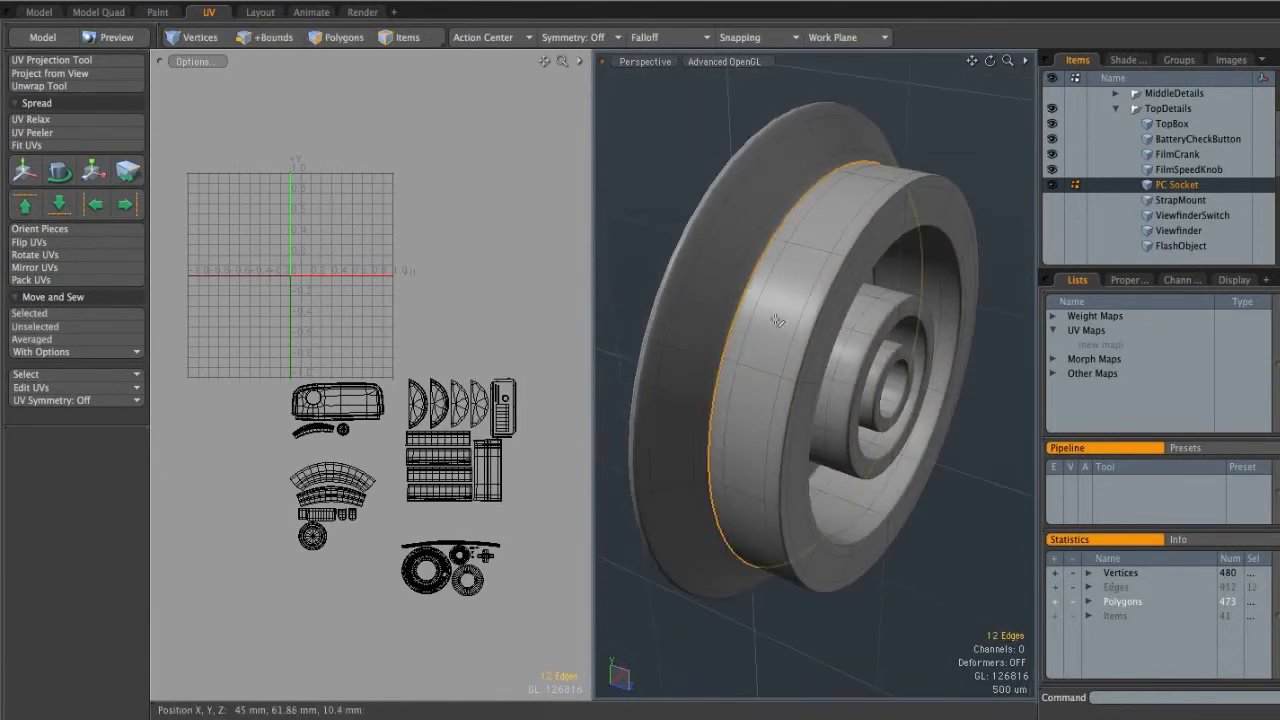
alt+drag(829, 324, 746, 299)
shift+double_click(824, 308)
shift+double_click(744, 300)
scroll(748, 298, up, 2)
Add the remaining edge loops around the PC Socket's recess and inner concentric rings to the seam selection
alt+drag(812, 270, 940, 268)
shift+double_click(833, 260)
shift+double_click(924, 309)
shift+double_click(806, 327)
shift+click(960, 250)
shift+click(945, 271)
shift+double_click(968, 325)
alt+drag(968, 325, 838, 316)
shift+double_click(757, 332)
alt+drag(757, 332, 843, 473)
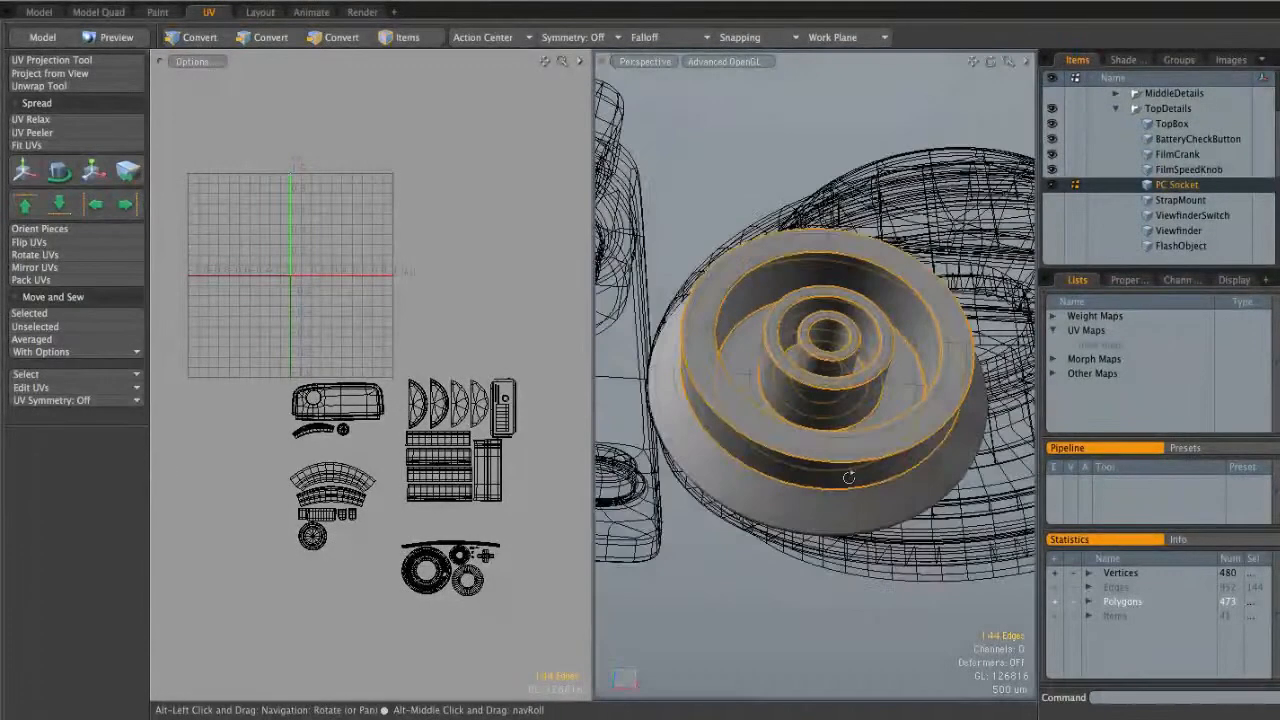
Add a crosswise seam through the outside of the PC Socket's outer wall to split that cylinder open
alt+drag(937, 360, 838, 320)
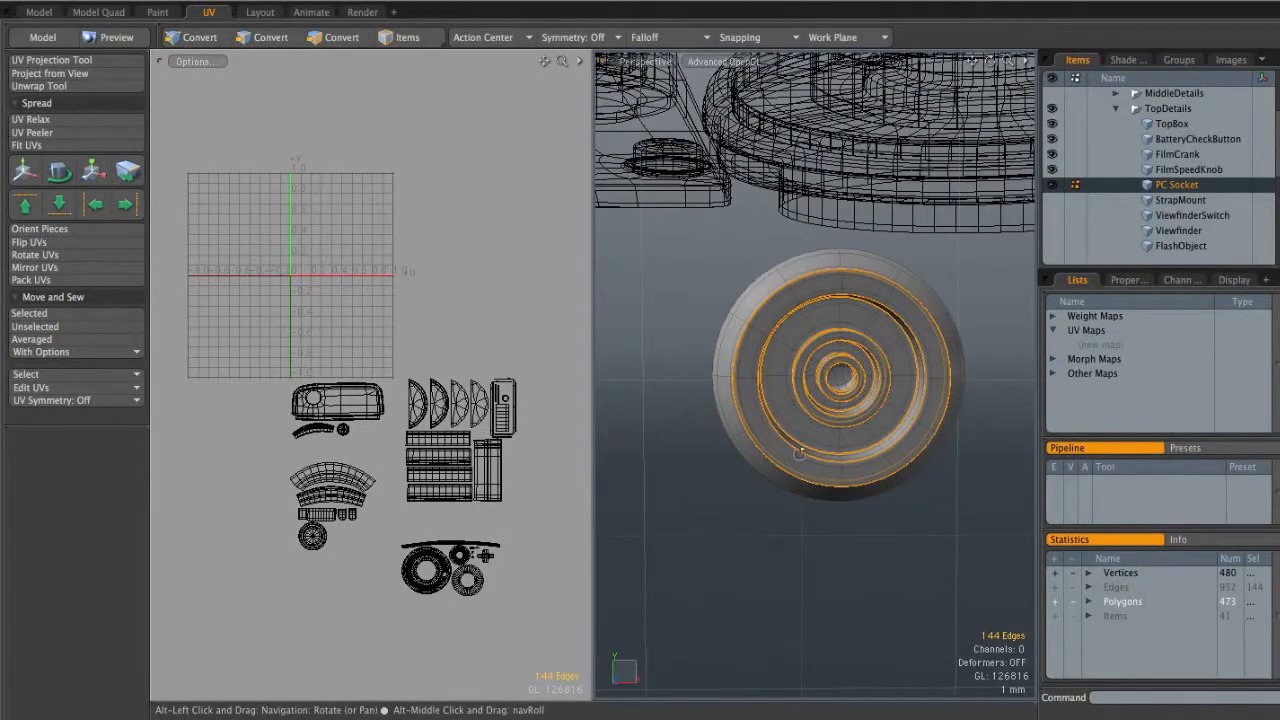
alt+drag(828, 438, 881, 430)
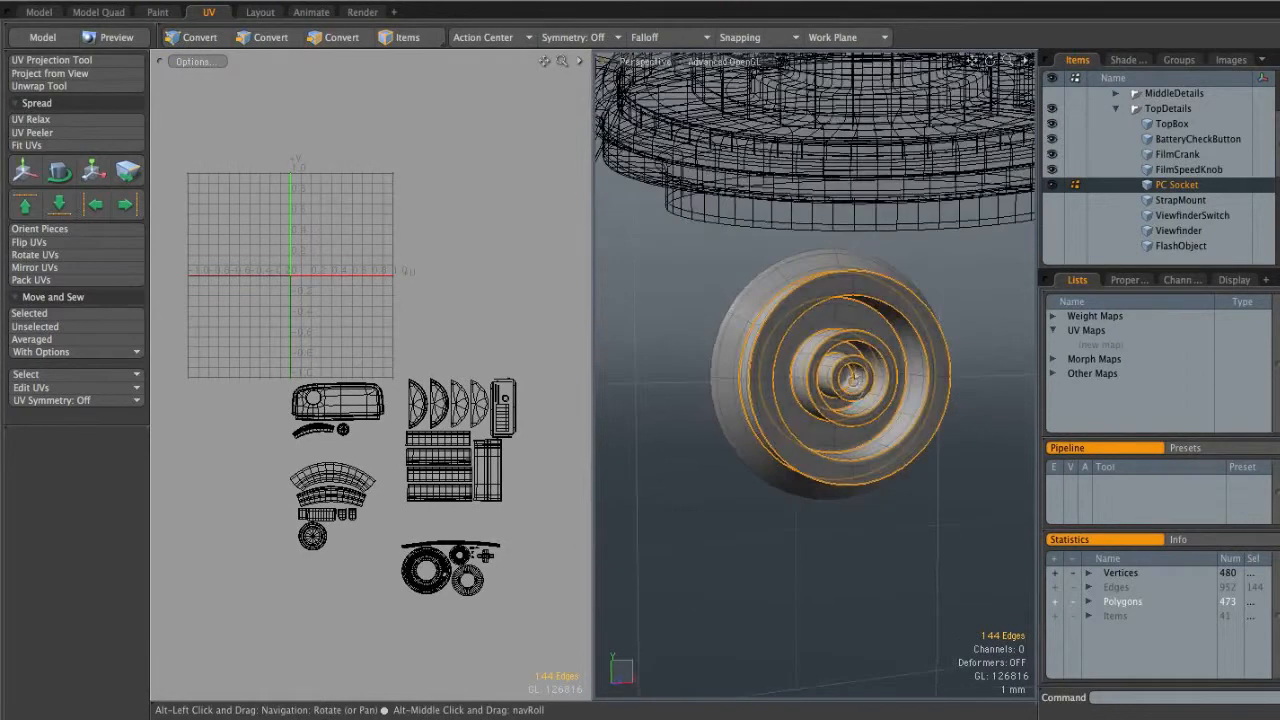
alt+drag(921, 480, 843, 460)
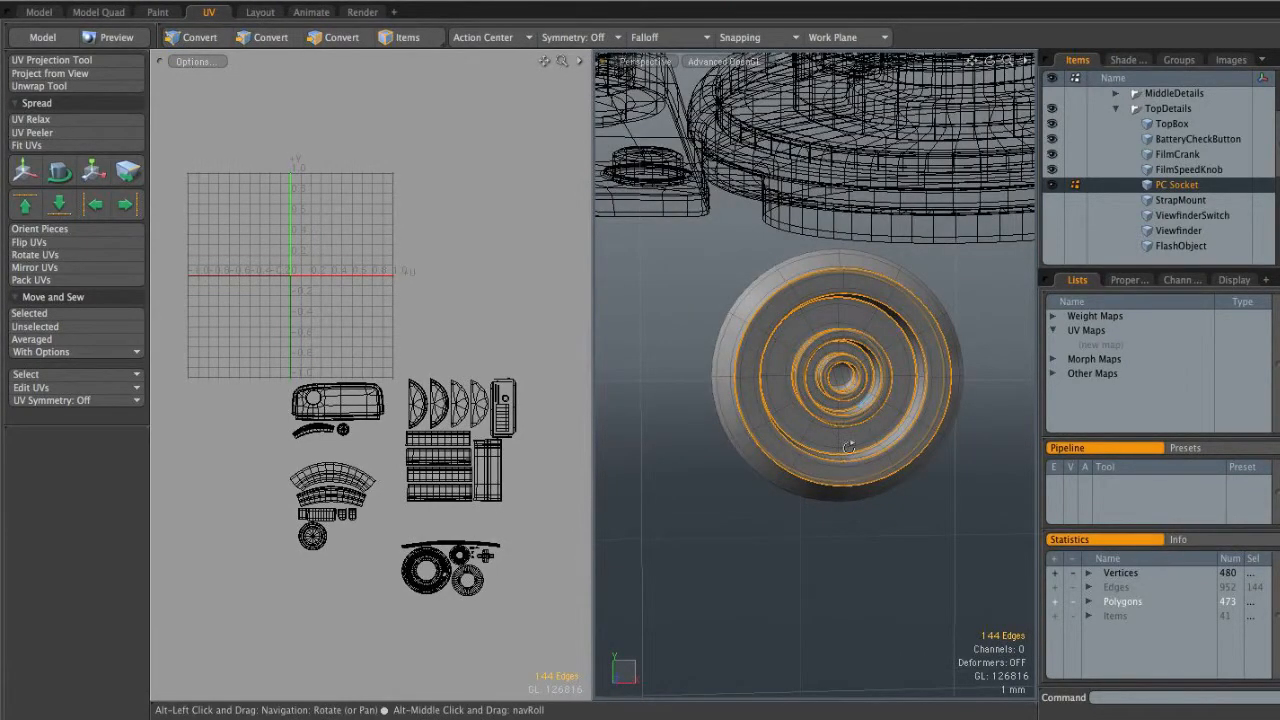
alt+drag(853, 497, 942, 341)
alt+drag(703, 338, 740, 226)
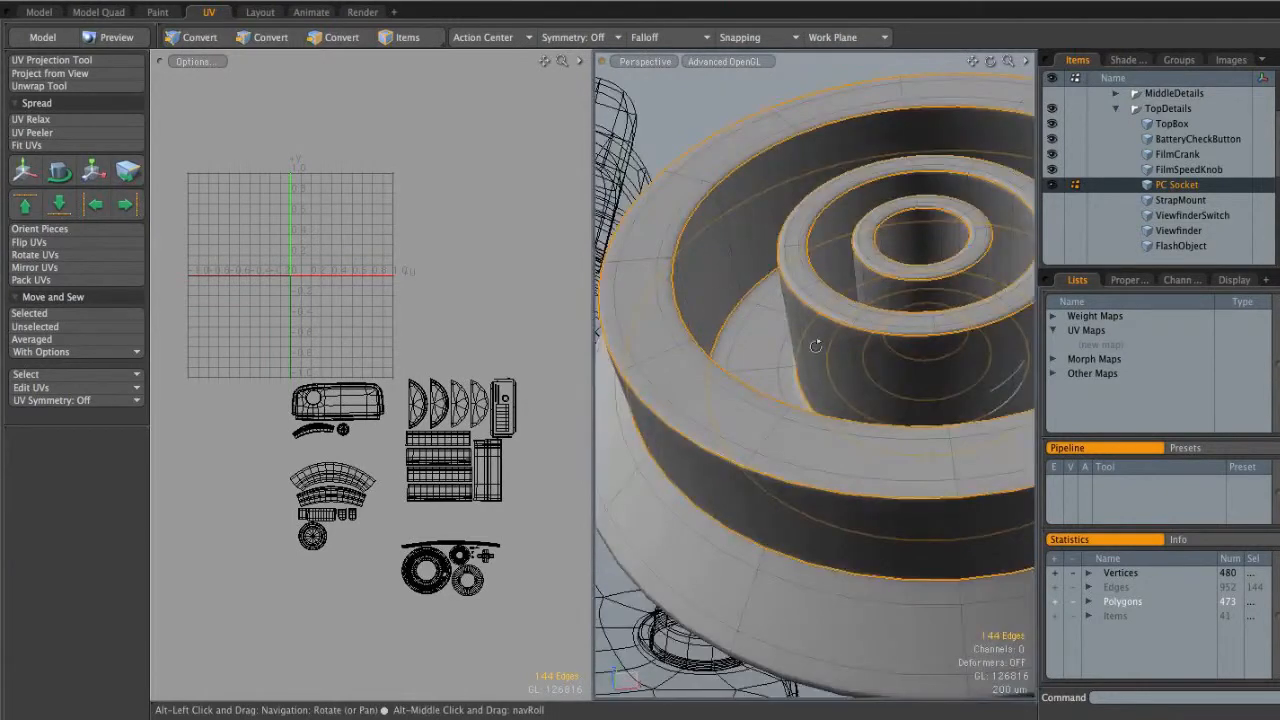
ctrl+alt+drag(813, 361, 858, 410)
ctrl+alt+drag(845, 471, 770, 461)
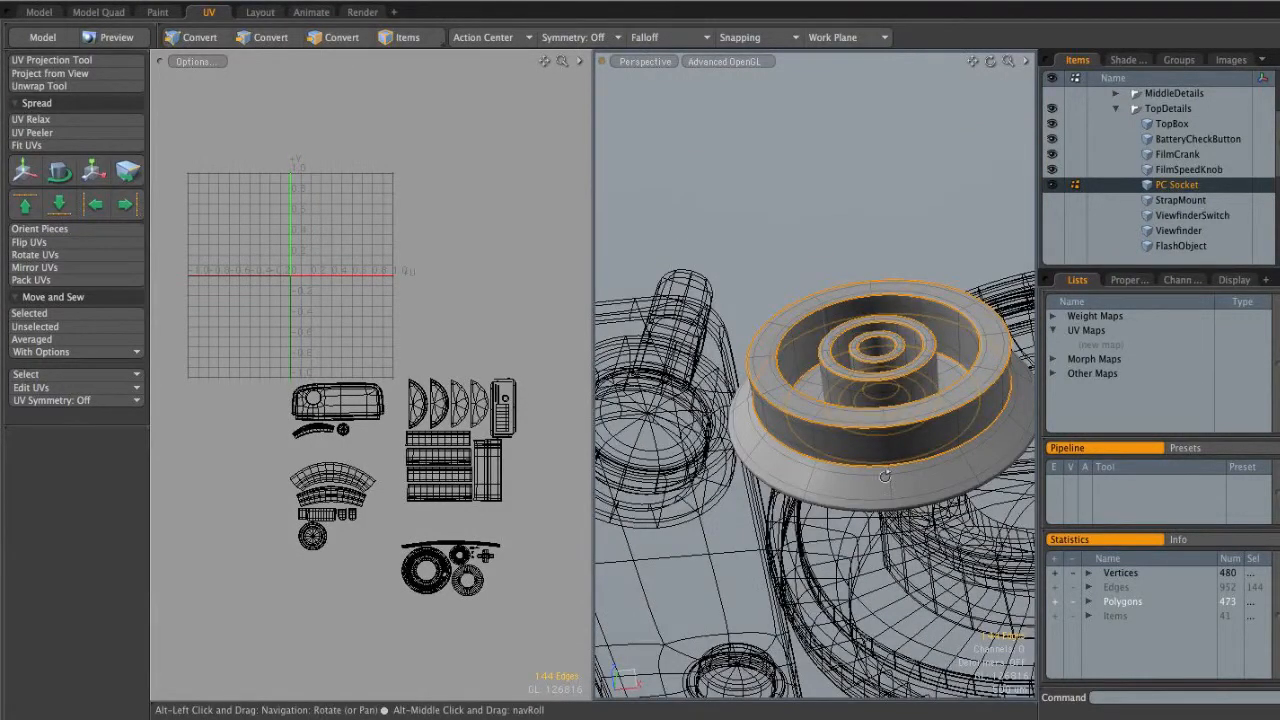
ctrl+alt+drag(893, 475, 910, 452)
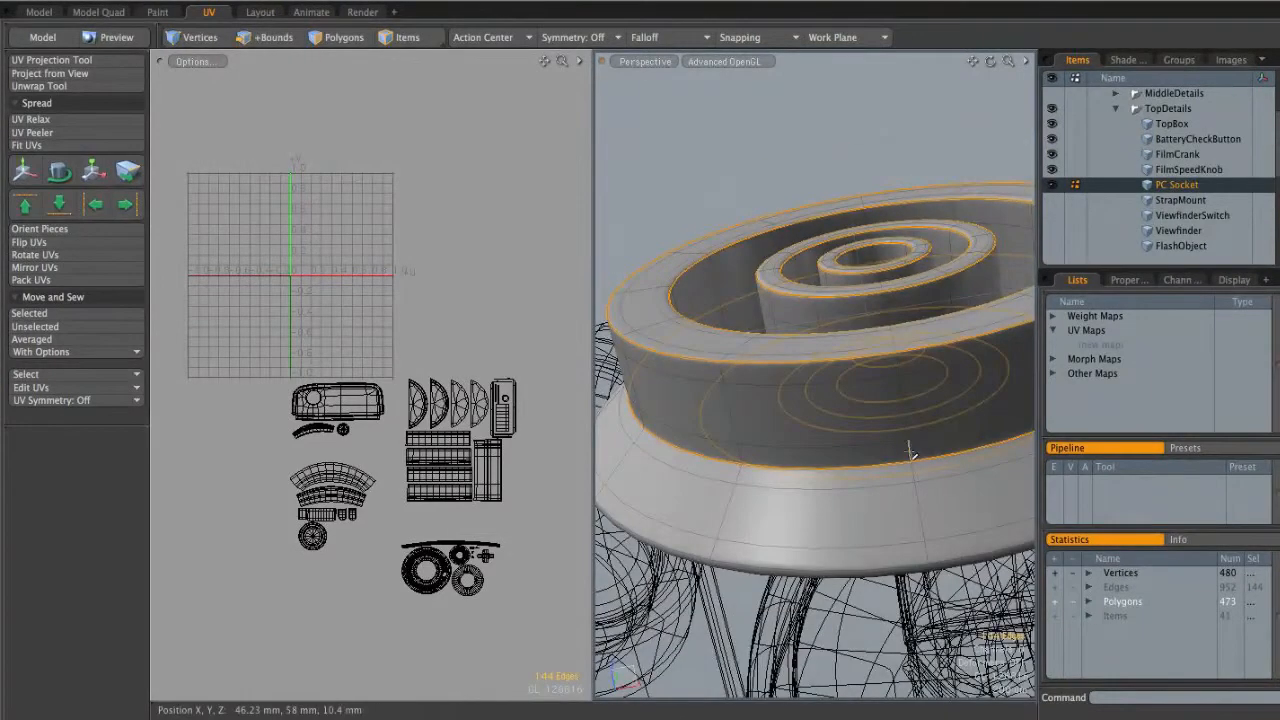
alt+drag(901, 369, 649, 397)
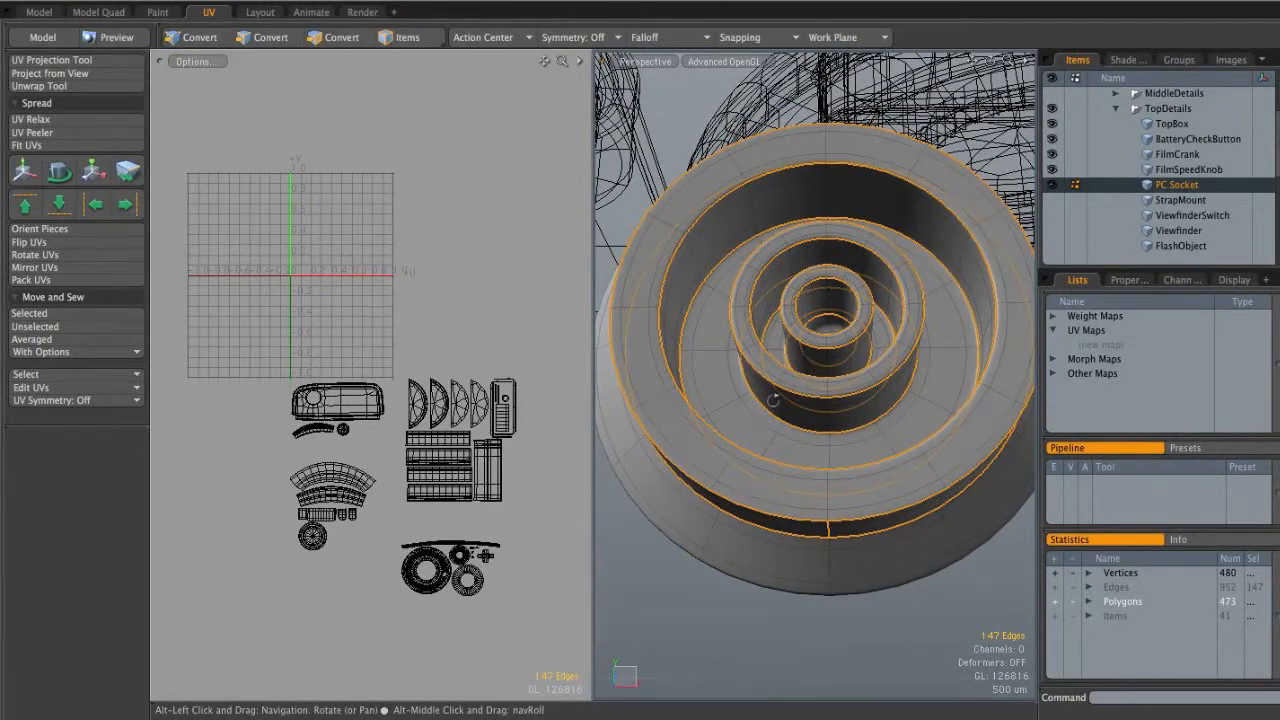
Add crosswise seams on the inside of the PC Socket's outer wall and along the middle ring's outer wall
mouse_move(834, 507)
alt+mouse_down()
mouse_move(842, 471)
mouse_move(824, 505)
alt+mouse_up()
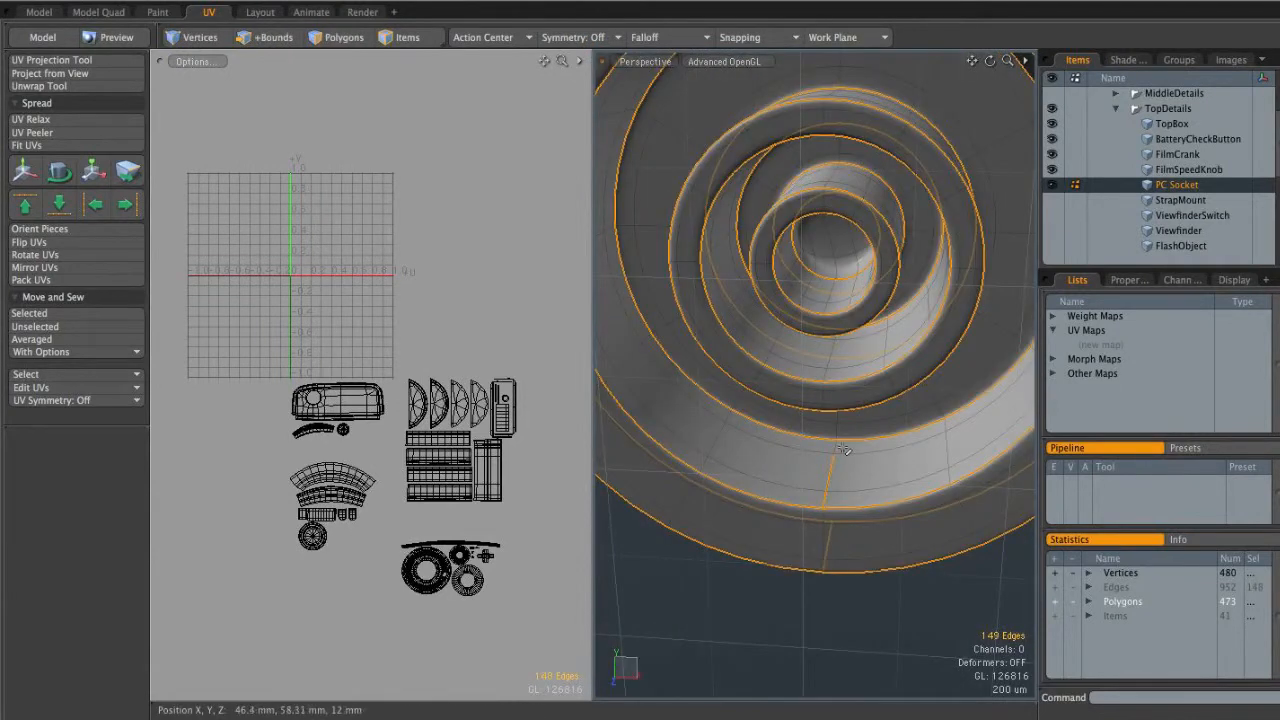
alt+drag(875, 460, 762, 443)
alt+drag(854, 423, 870, 443)
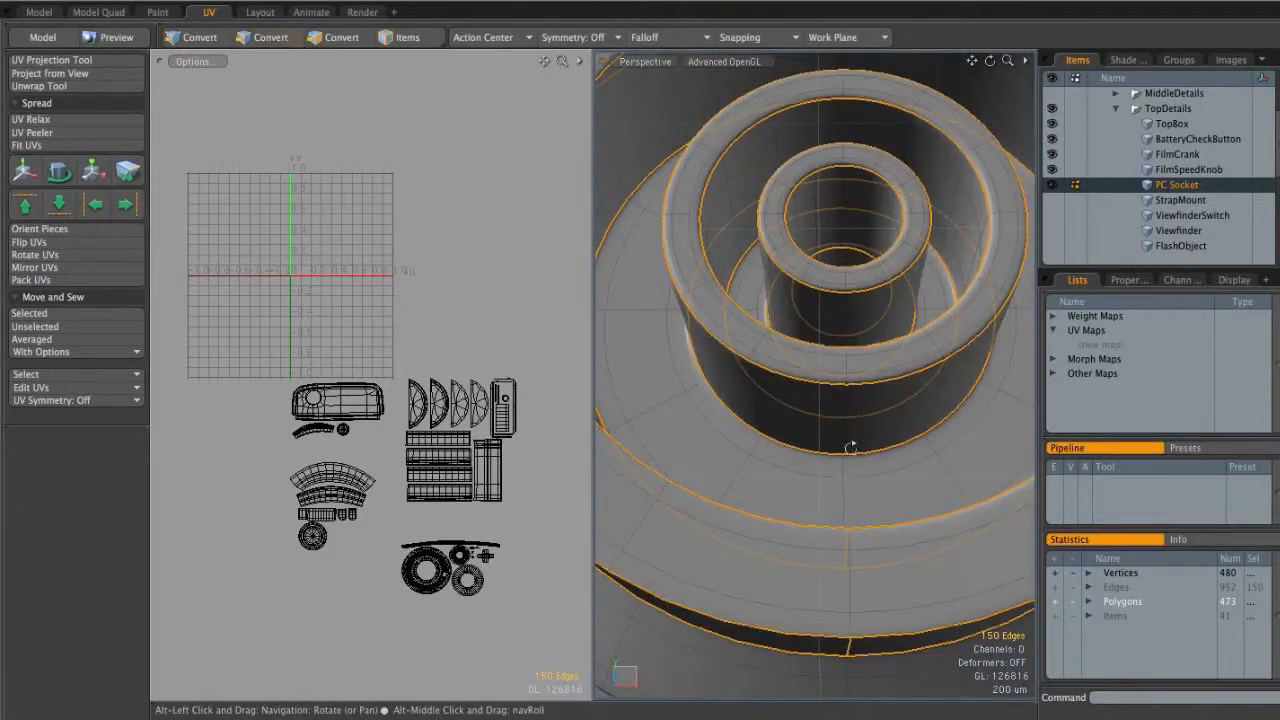
shift+click(848, 448)
shift+click(848, 398)
alt+drag(848, 398, 850, 392)
shift+click(848, 390)
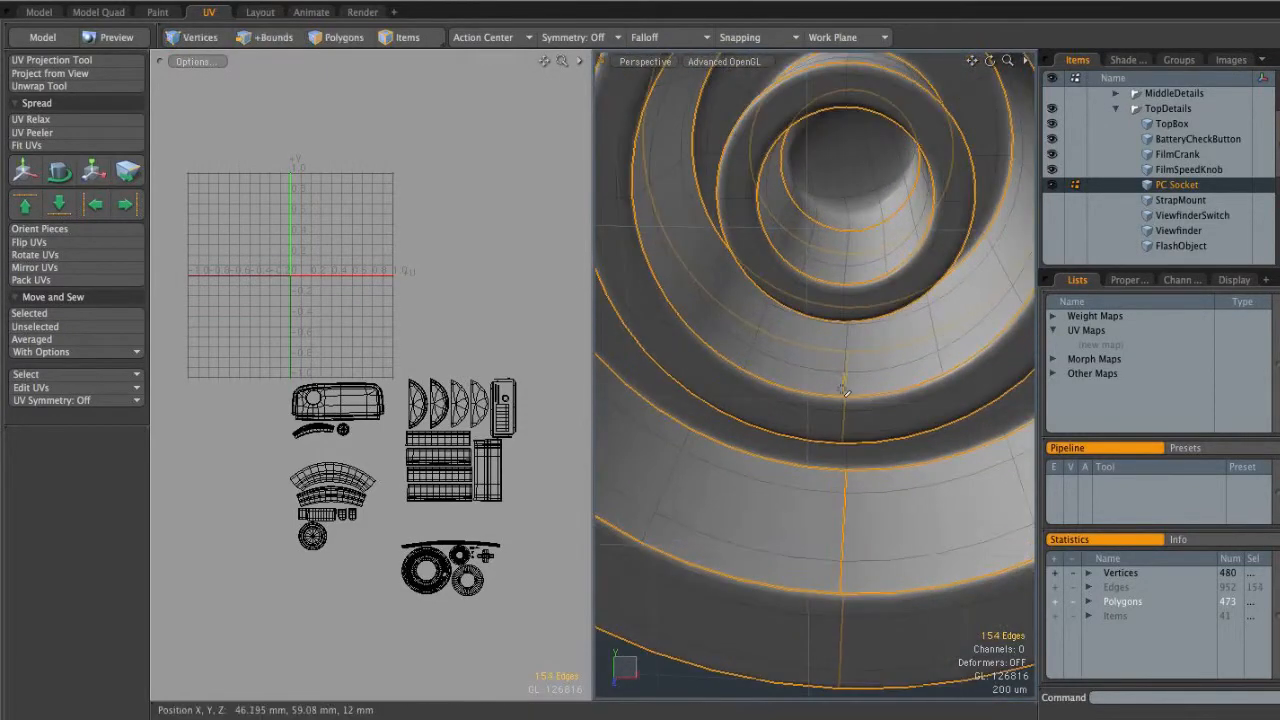
Add crosswise seams through the PC Socket's innermost ring walls and undo the last wrongly added selection
alt+drag(901, 323, 866, 302)
shift+click(864, 338)
shift+click(862, 340)
shift+click(866, 302)
shift+double_click(871, 268)
alt+drag(948, 302, 878, 265)
key(ctrl+z)
alt+drag(878, 265, 775, 328)
ctrl+alt+drag(775, 328, 742, 314)
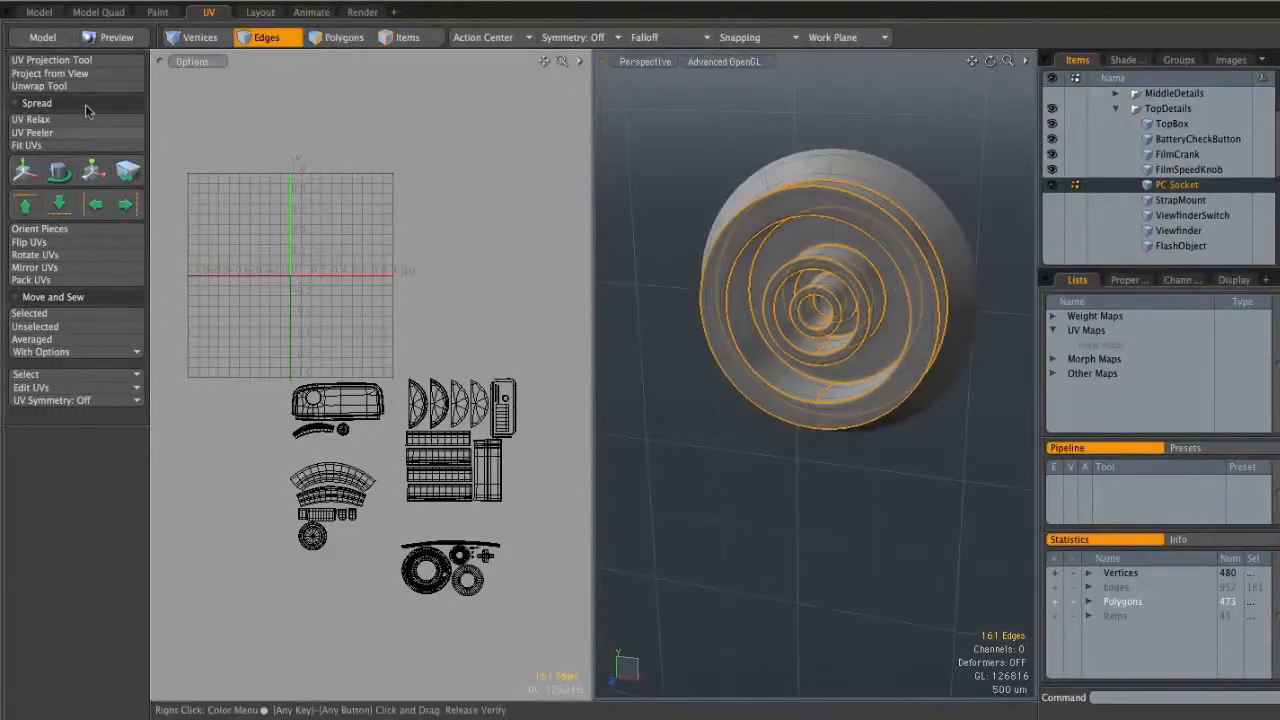
Unwrap the PC Socket along its seams with a planar Z-axis projection and Seal Holes enabled
click(81, 88)
alt+drag(374, 226, 403, 318)
ctrl+alt+drag(403, 318, 495, 399)
click(378, 261)
alt+shift+drag(520, 351, 432, 334)
click(71, 587)
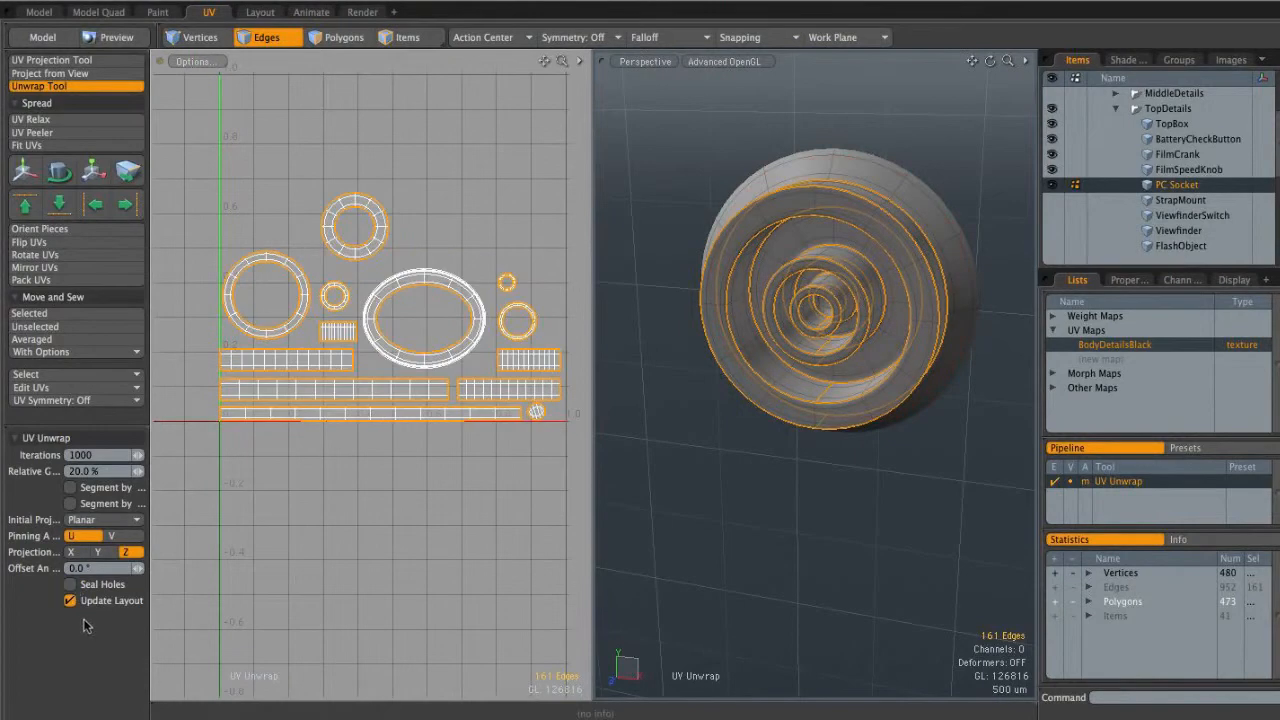
click(70, 585)
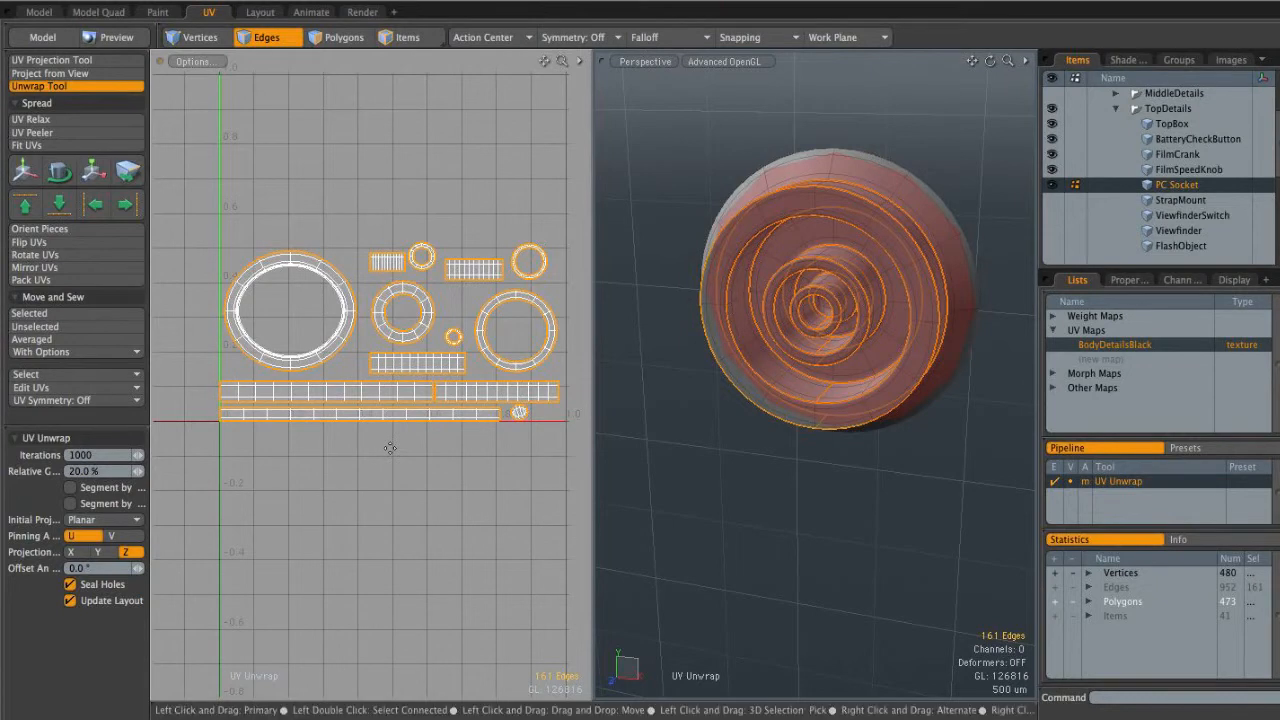
key(space)
Scale down the PC Socket's UV islands, park them outside the UV square and check the checker pattern on the mesh
alt+shift+drag(902, 322, 830, 338)
ctrl+alt+drag(537, 430, 489, 454)
alt+shift+drag(489, 454, 395, 306)
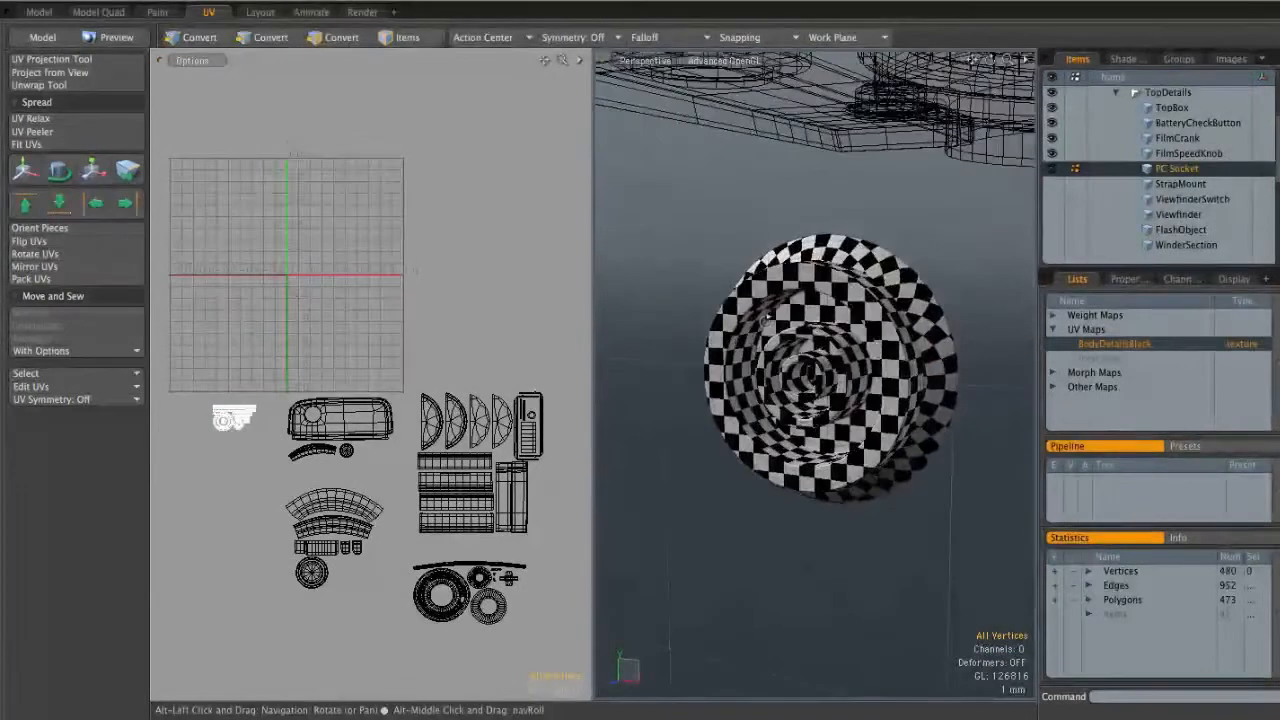
mouse_move(768, 318)
alt+mouse_down()
mouse_move(802, 336)
mouse_move(785, 329)
alt+mouse_up()
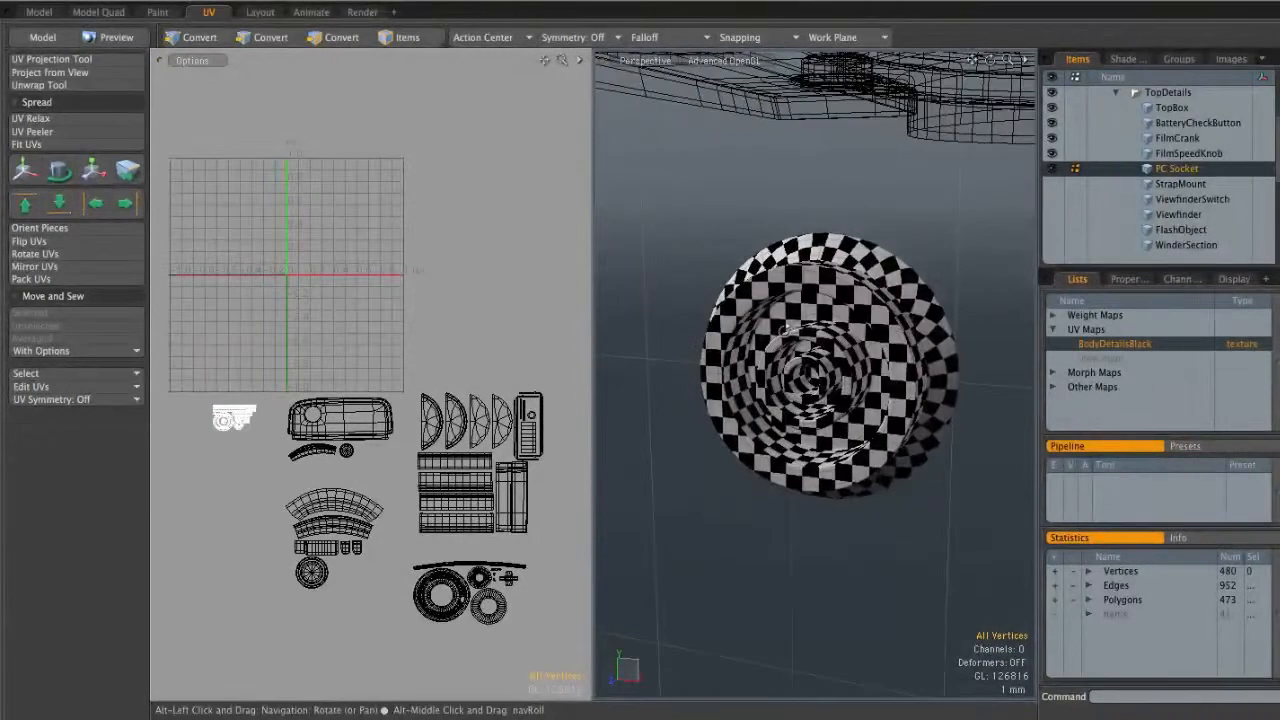
Make StrapMount the active mesh, then select one of its two separate copies and hide it
click(1180, 184)
mouse_move(863, 357)
ctrl+alt+mouse_down()
mouse_move(711, 374)
mouse_move(880, 329)
mouse_move(844, 351)
ctrl+alt+mouse_up()
mouse_move(749, 291)
alt+mouse_down()
mouse_move(791, 288)
mouse_move(736, 271)
alt+mouse_up()
alt+drag(823, 326, 663, 232)
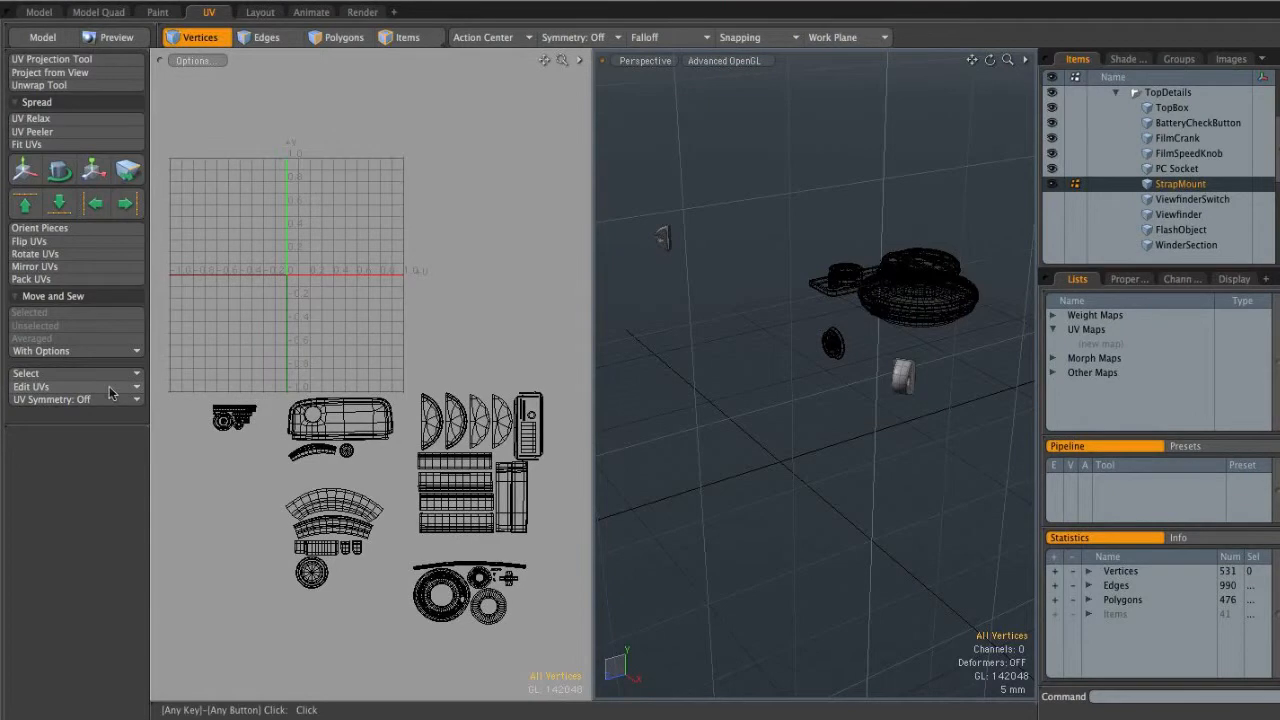
key(3)
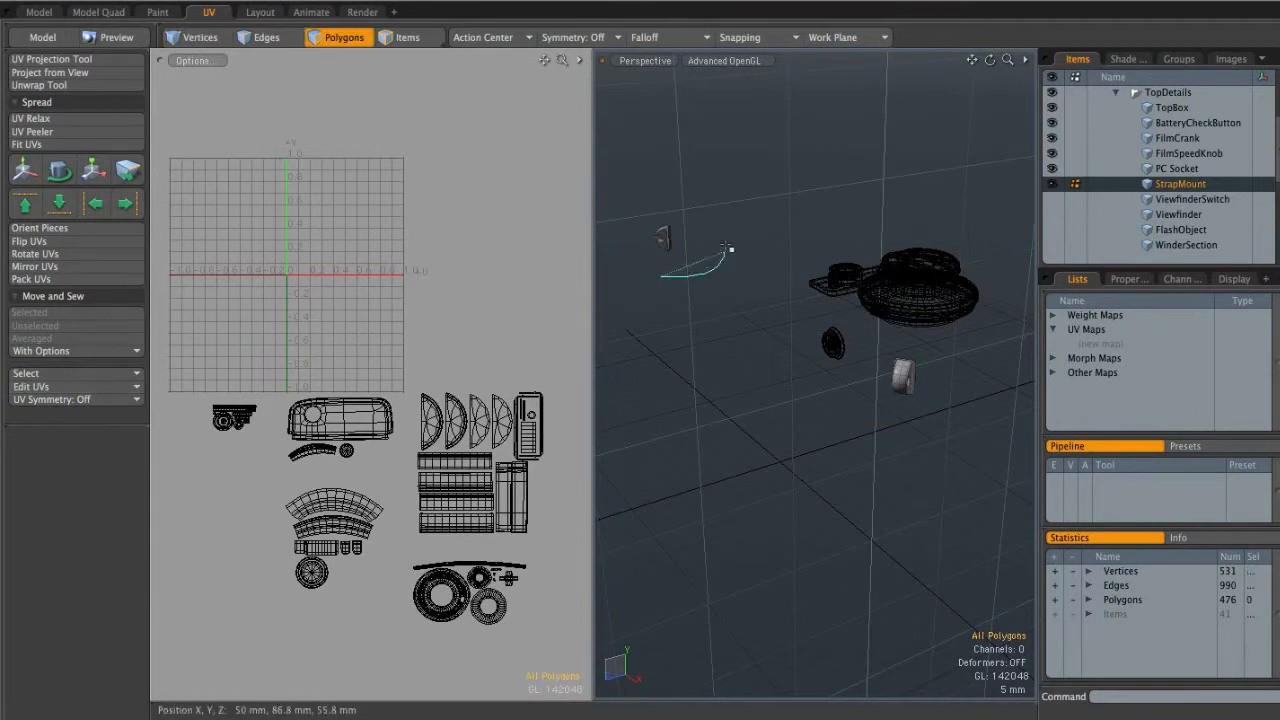
right_drag(622, 237, 620, 232)
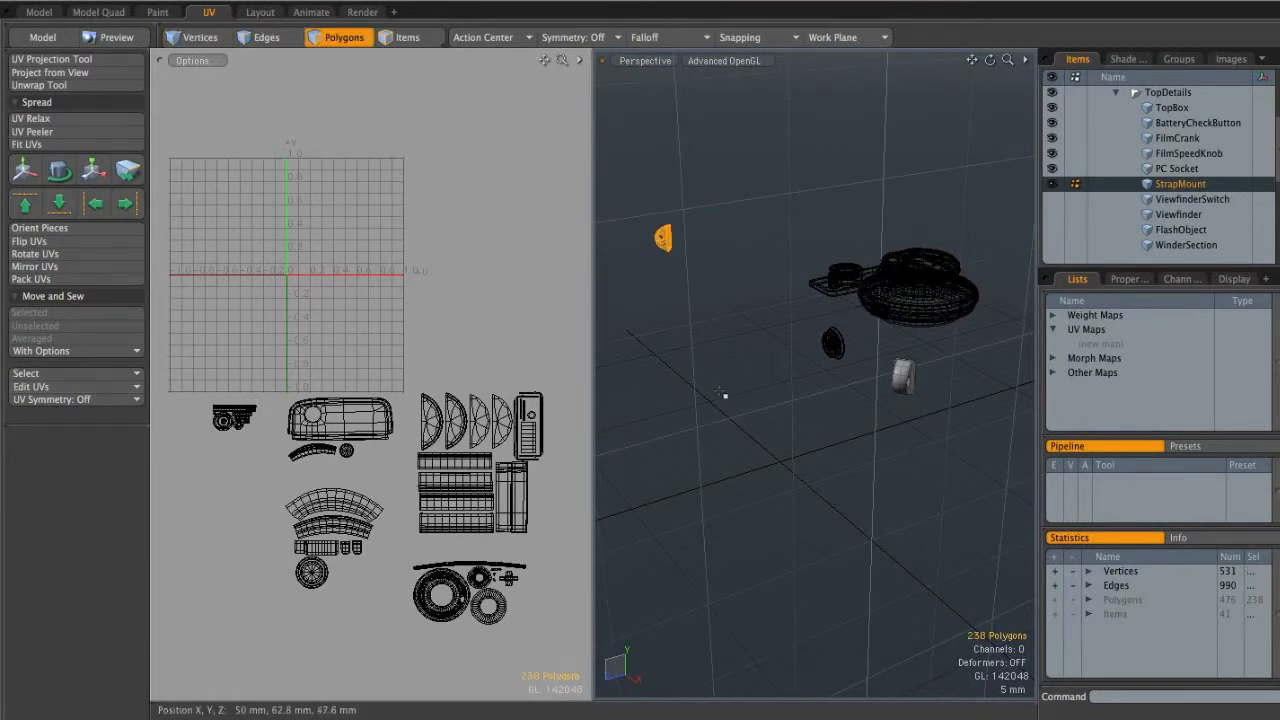
click(731, 310)
Examine the visible strap mount's connected parts by selecting its base plate and clearing the selection
alt+drag(716, 283, 845, 336)
alt+drag(845, 336, 1030, 343)
alt+drag(893, 343, 741, 257)
double_click(731, 282)
double_click(857, 297)
alt+drag(857, 297, 815, 252)
double_click(749, 294)
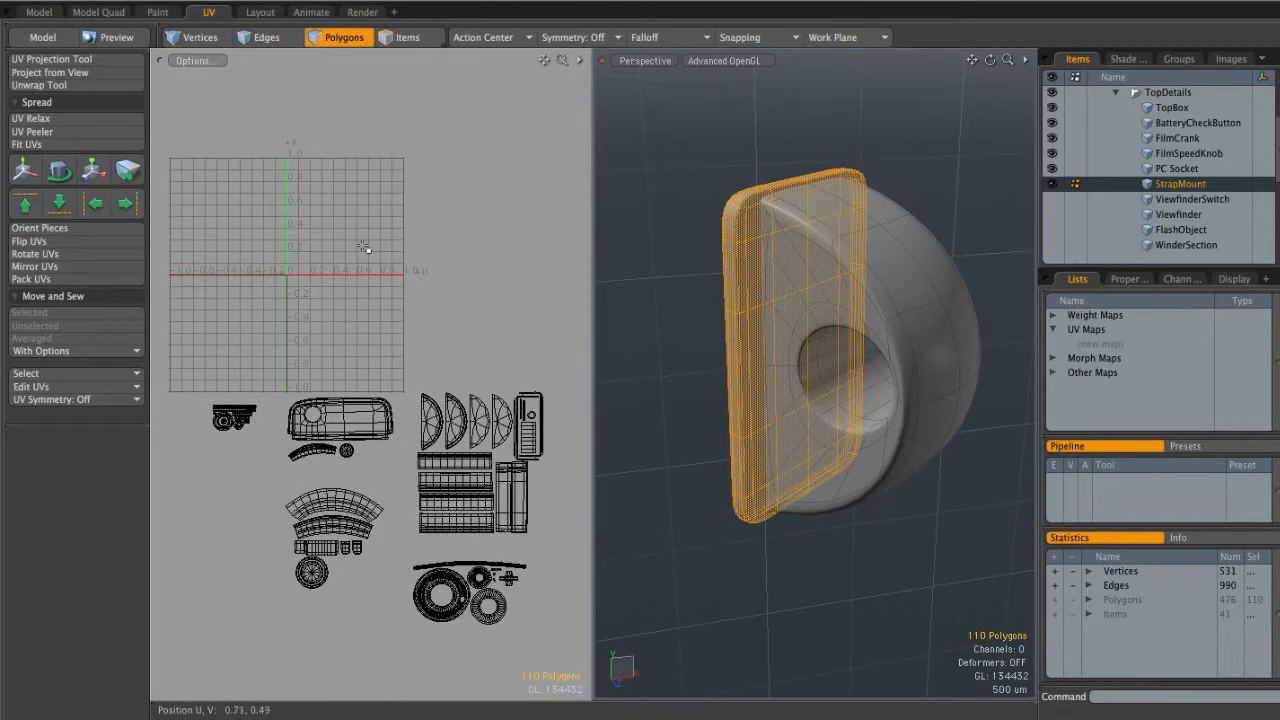
click(686, 307)
alt+drag(906, 310, 814, 349)
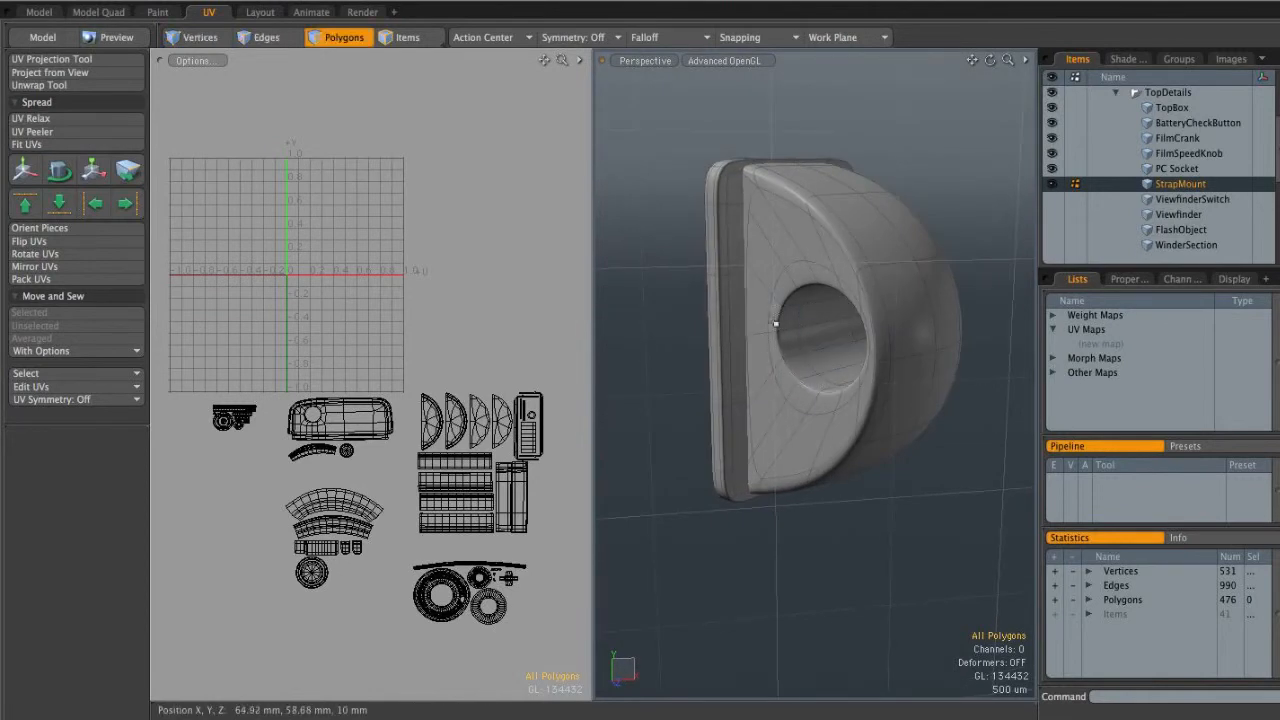
Select both rim loops of the strap mount's hole and one crosswise edge inside it as seams
ctrl+alt+drag(845, 358, 926, 309)
key(2)
double_click(788, 364)
shift+double_click(923, 317)
alt+drag(885, 381, 729, 329)
shift+click(729, 340)
shift+click(812, 302)
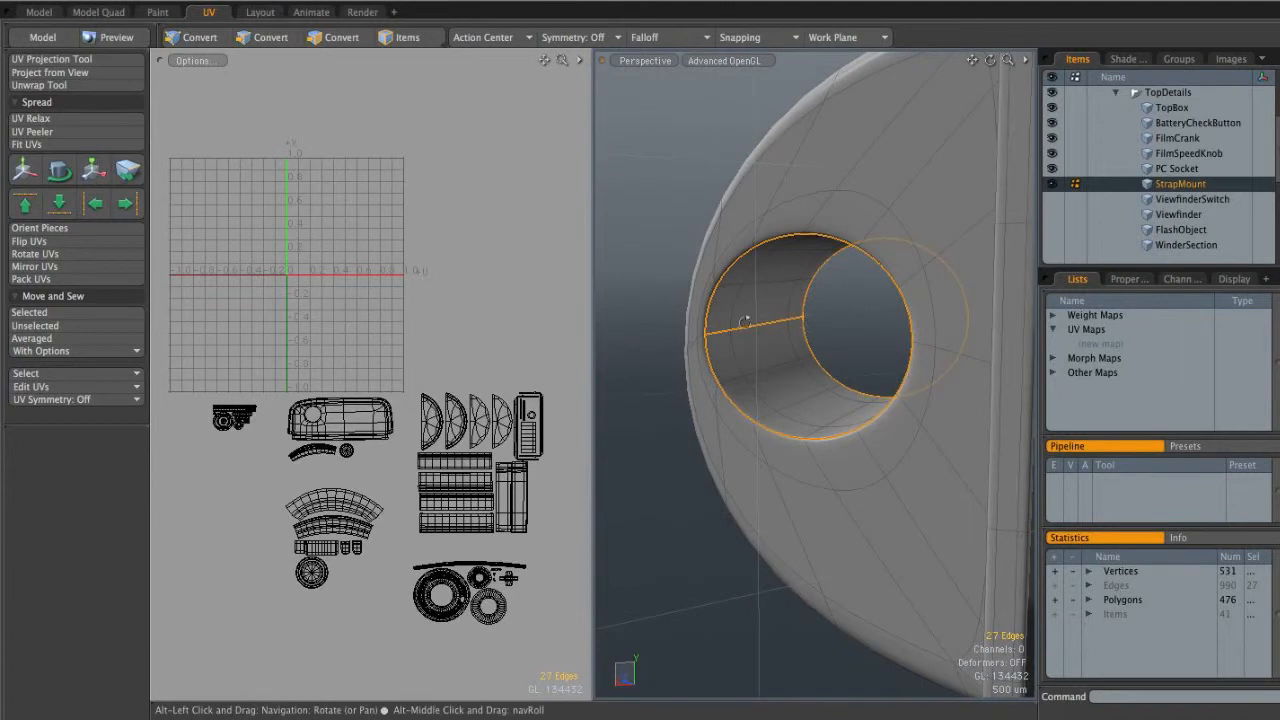
Unwrap the strap mount along the hole seams with a planar Z-axis projection and Seal Holes enabled
mouse_move(823, 316)
alt+mouse_down()
mouse_move(988, 354)
mouse_move(891, 334)
mouse_move(880, 360)
mouse_move(860, 350)
mouse_move(826, 368)
mouse_move(838, 330)
alt+mouse_up()
scroll(866, 326, down, 5)
click(54, 86)
alt+shift+drag(308, 206, 360, 216)
ctrl+alt+drag(386, 212, 475, 235)
click(374, 239)
ctrl+alt+drag(477, 320, 412, 358)
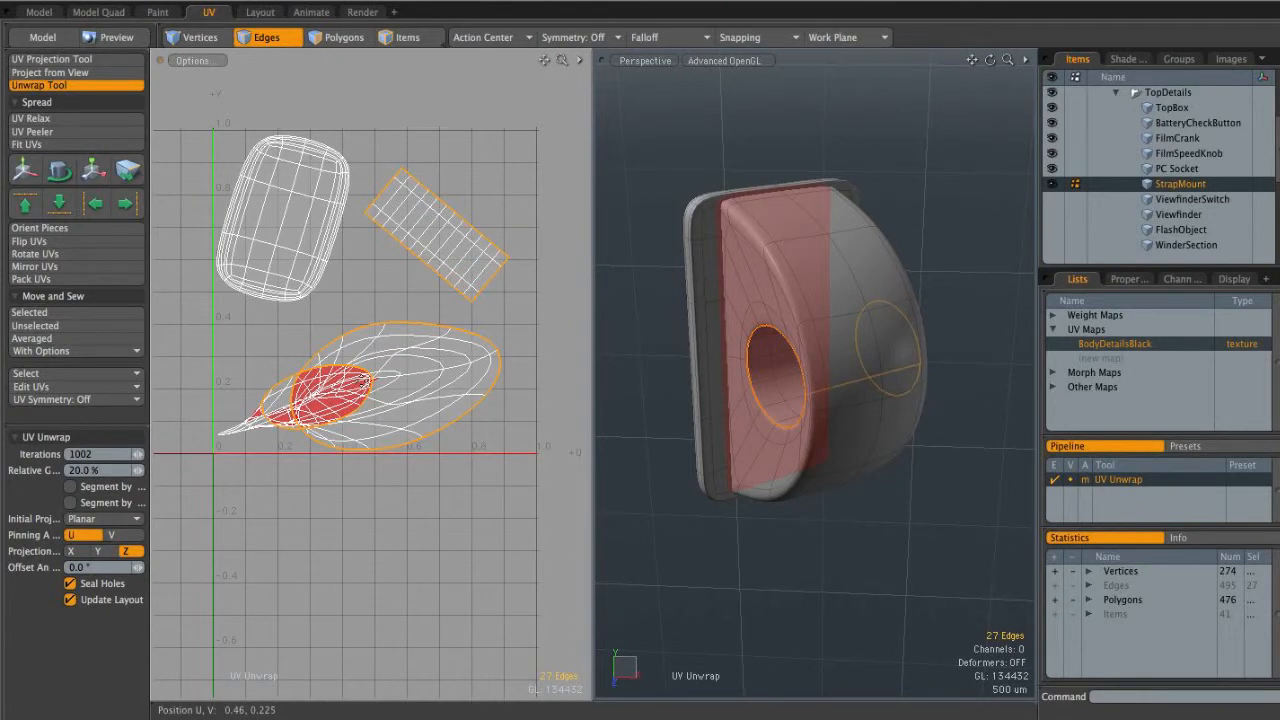
key(space)
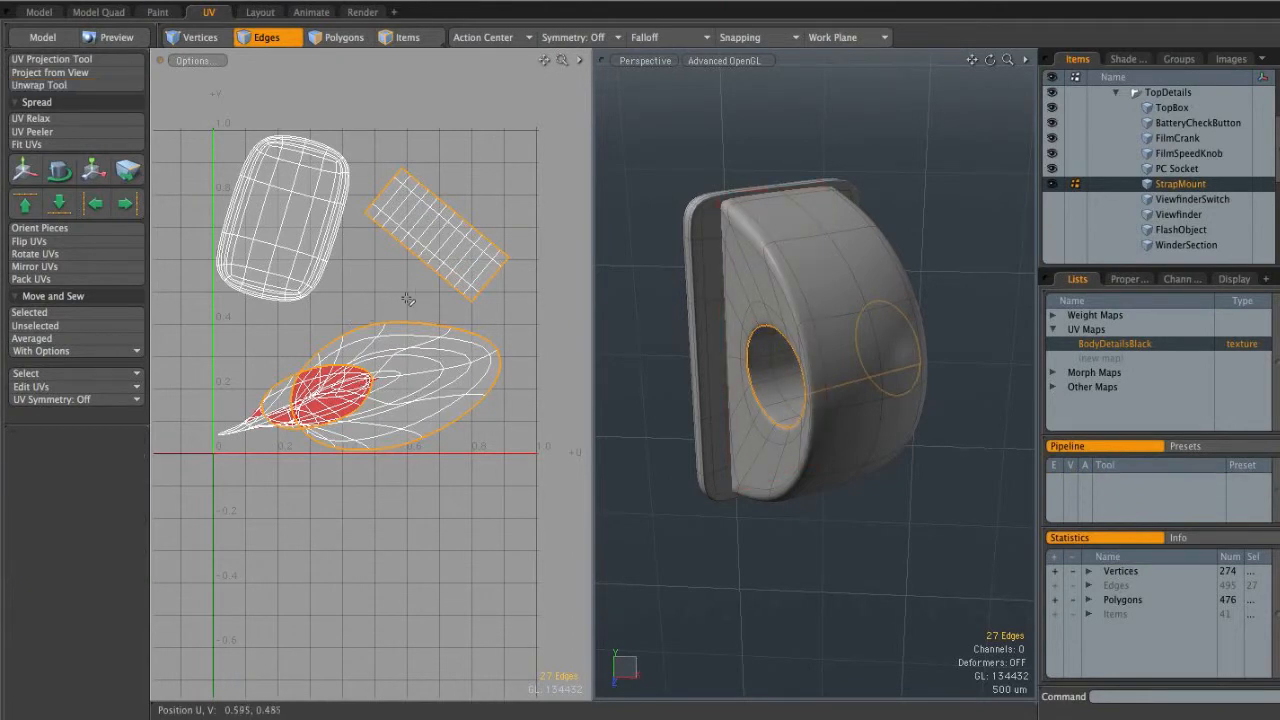
Add the curved edge run along one side of the strap mount's rounded outer surface to the seam selection
alt+drag(843, 346, 735, 224)
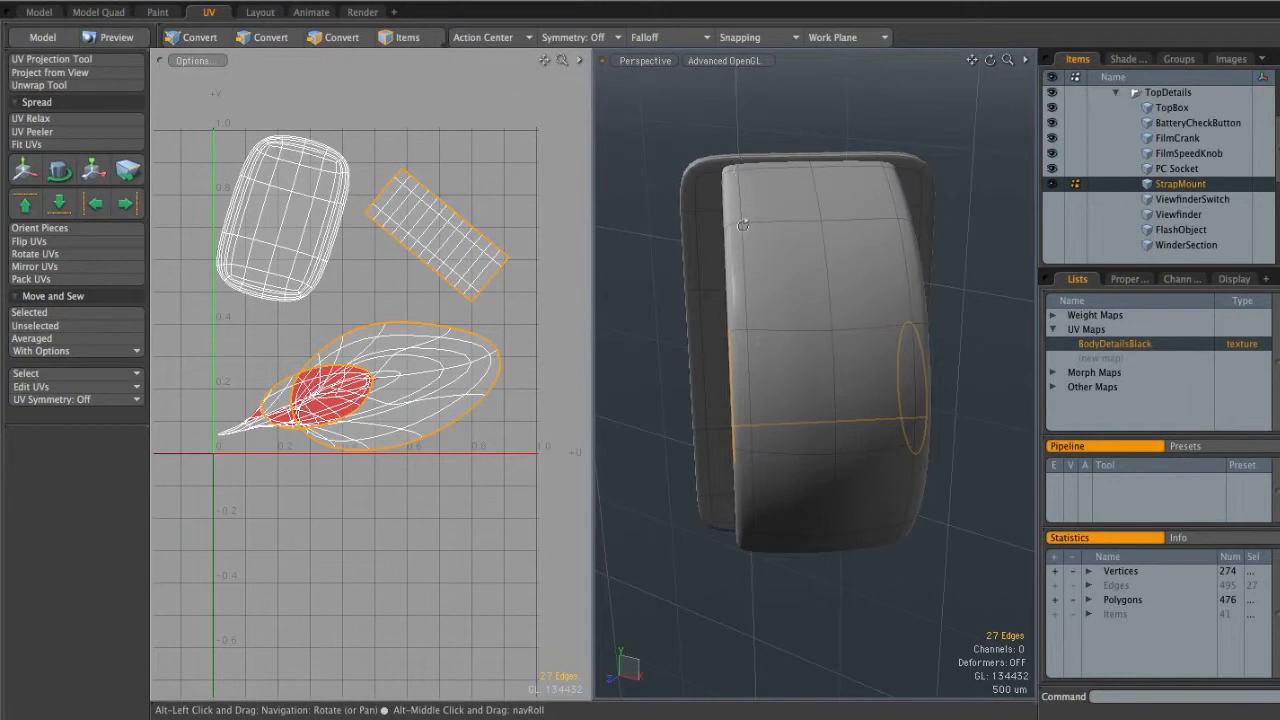
alt+drag(822, 375, 909, 162)
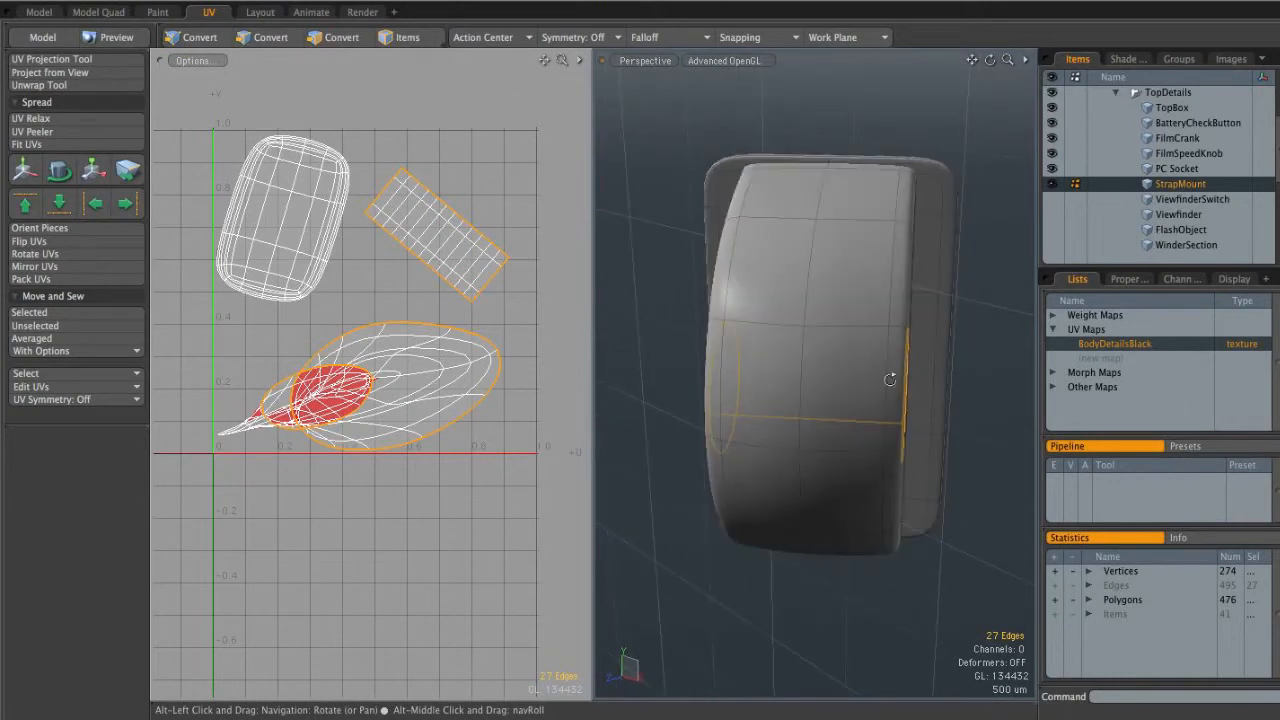
alt+drag(797, 357, 876, 385)
ctrl+alt+drag(673, 186, 738, 186)
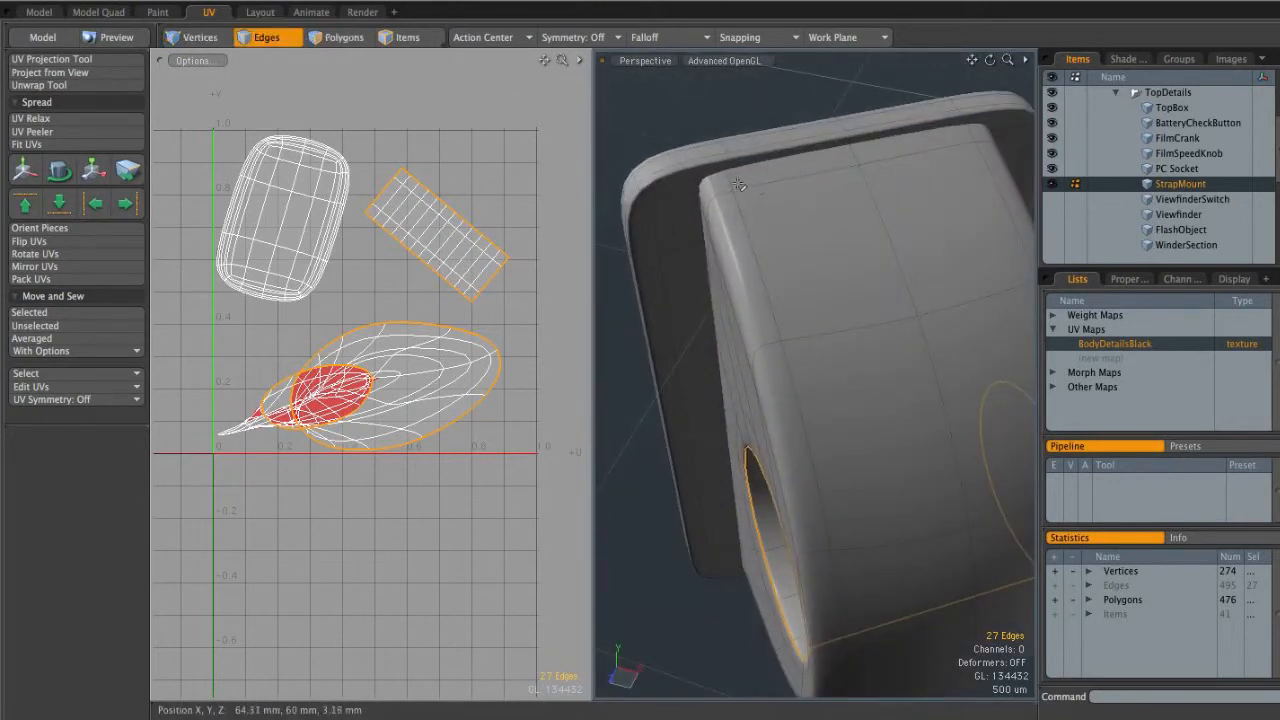
shift+click(736, 186)
shift+click(757, 256)
ctrl+alt+drag(886, 371, 874, 343)
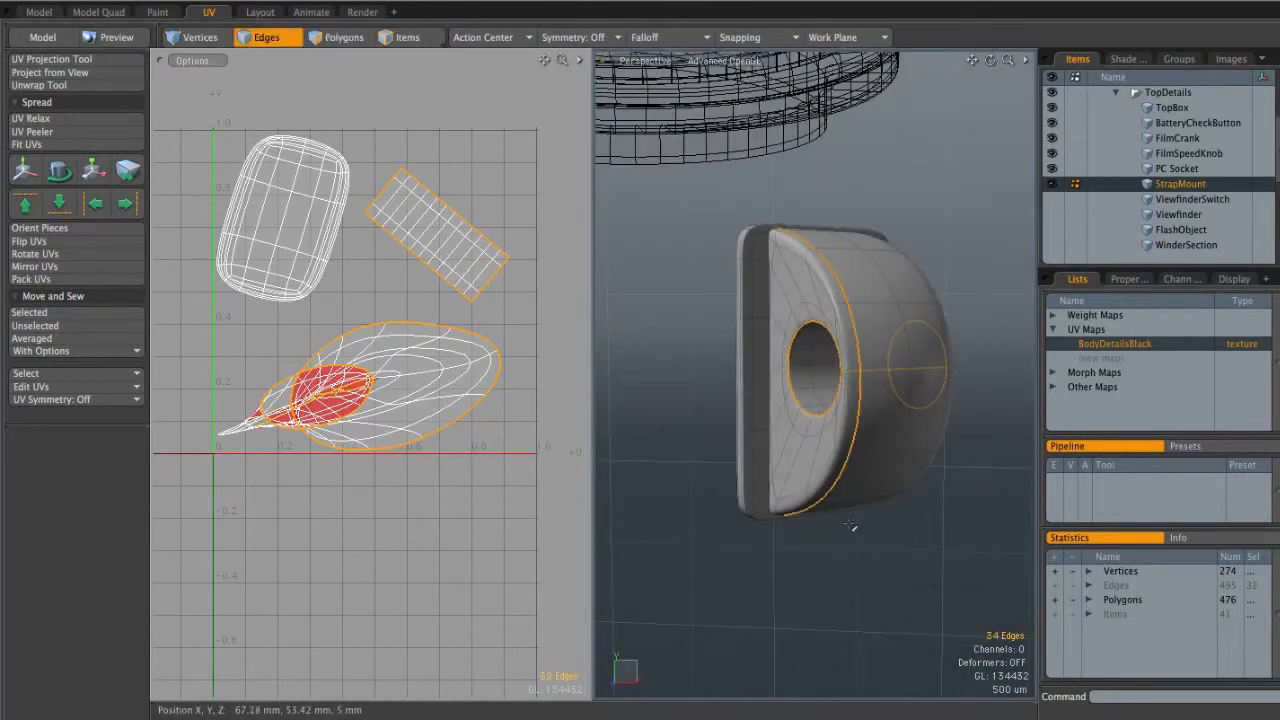
Add the matching curved edge run along the opposite side of the strap mount's outer surface to the seams
alt+drag(844, 456, 951, 267)
shift+click(922, 308)
alt+drag(889, 429, 884, 385)
ctrl+alt+drag(884, 385, 851, 334)
key(Up)
key(Up)
key(Up)
key(Up)
alt+drag(822, 412, 888, 430)
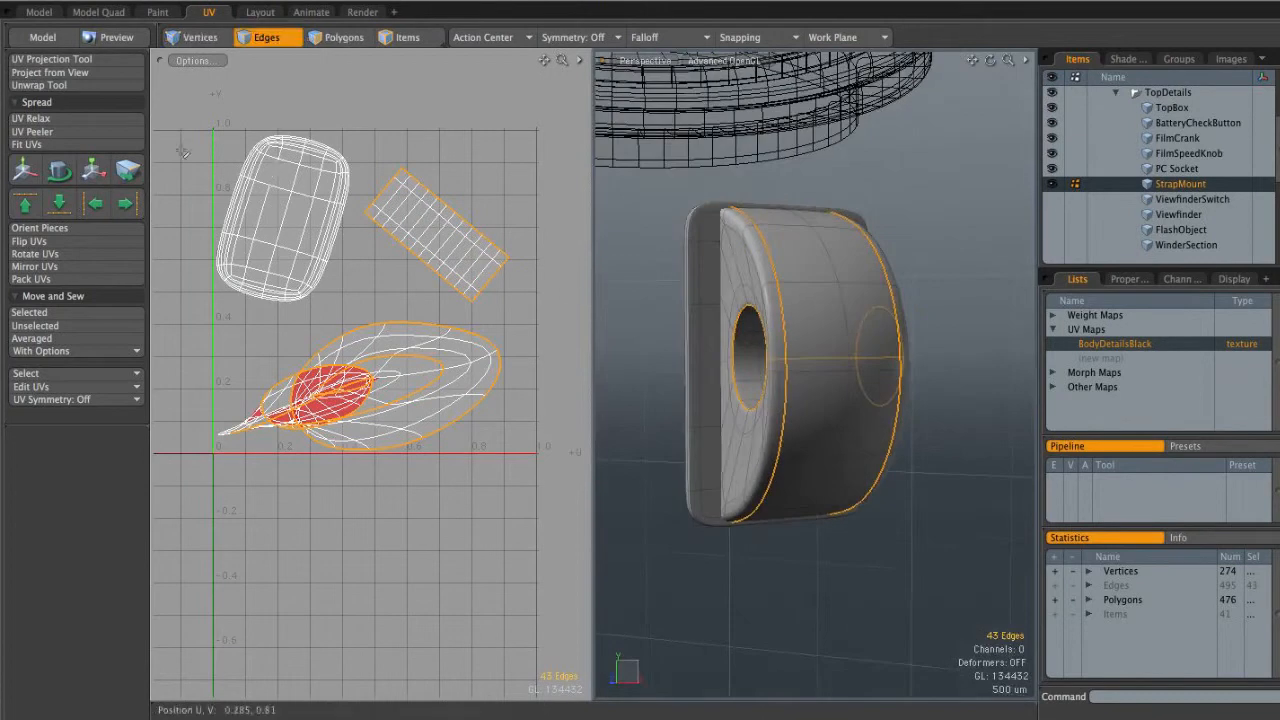
Unwrap the strap mount again along the hole and curved side seams, and clear the edge selection
click(63, 86)
click(371, 275)
alt+drag(449, 352, 510, 348)
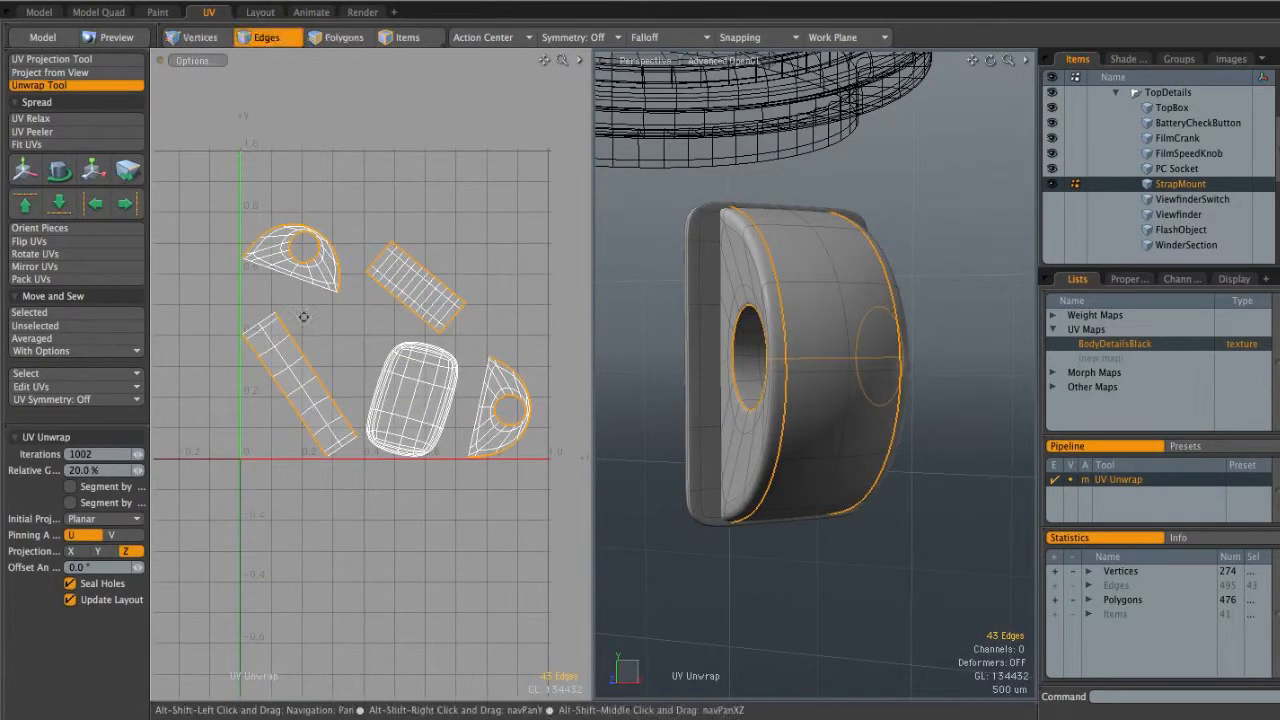
alt+shift+drag(383, 314, 391, 317)
alt+drag(612, 355, 645, 360)
ctrl+alt+drag(415, 388, 540, 391)
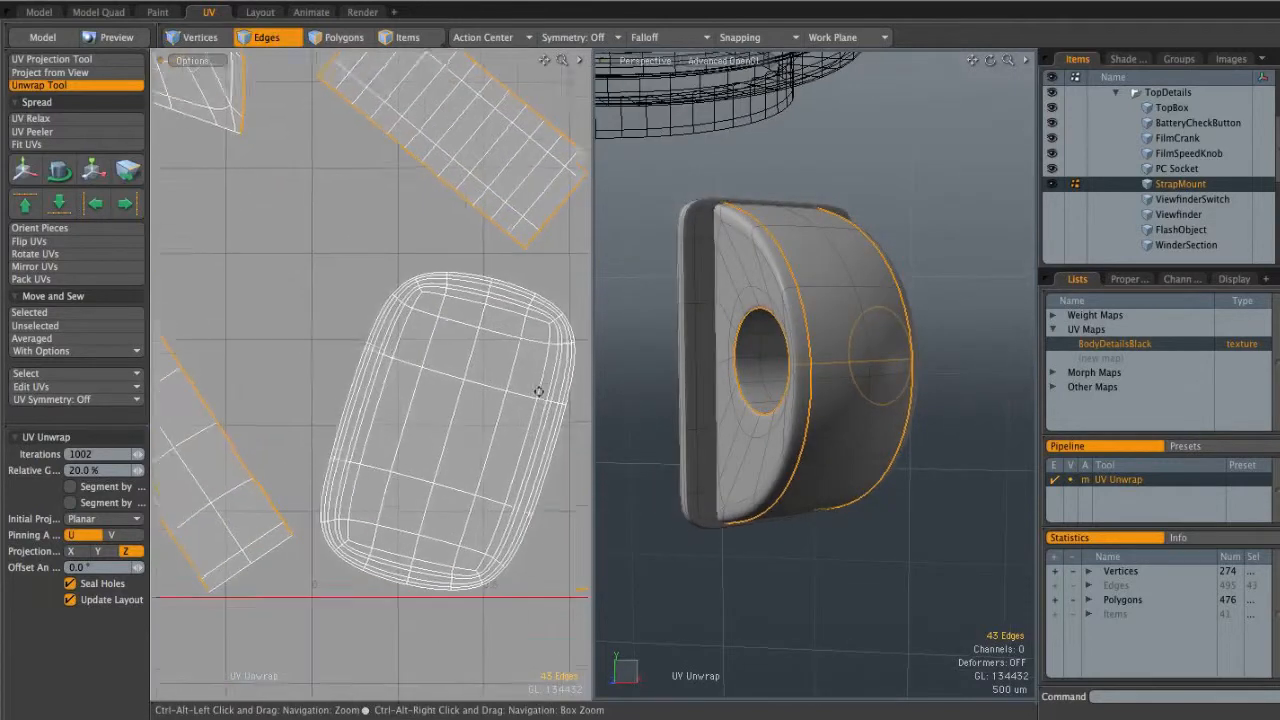
alt+shift+drag(448, 297, 400, 289)
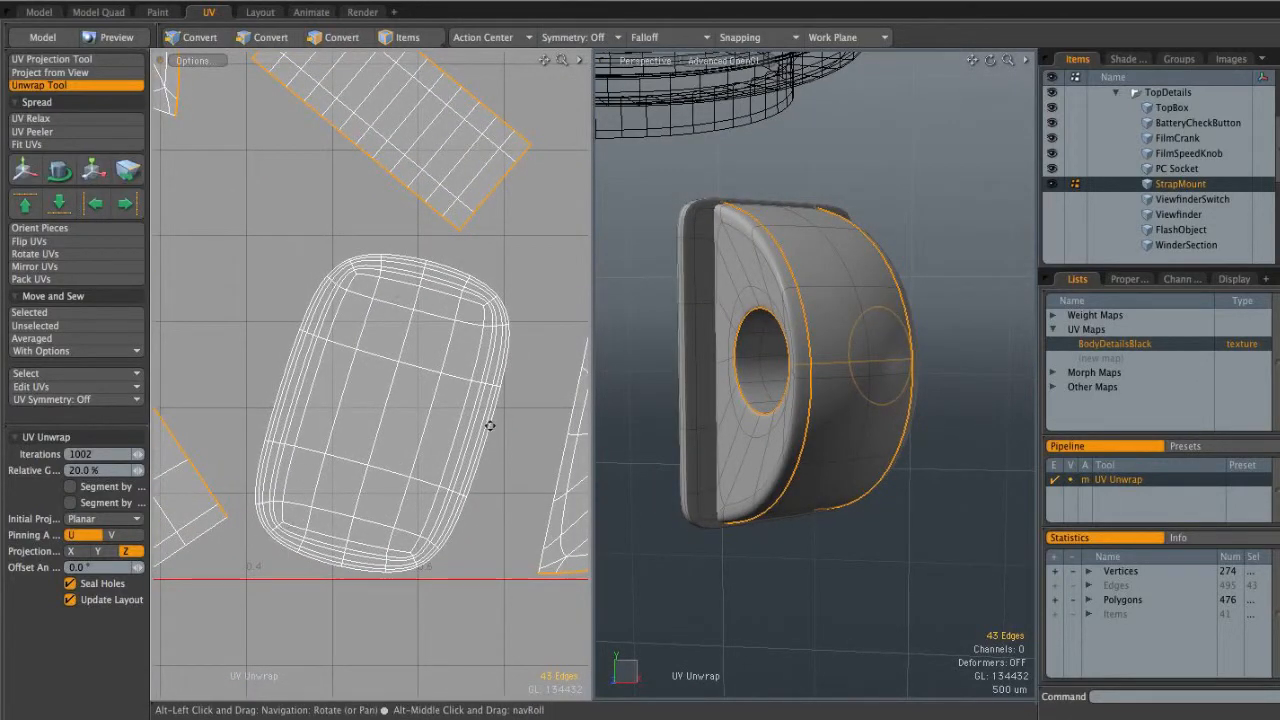
scroll(510, 416, down, 5)
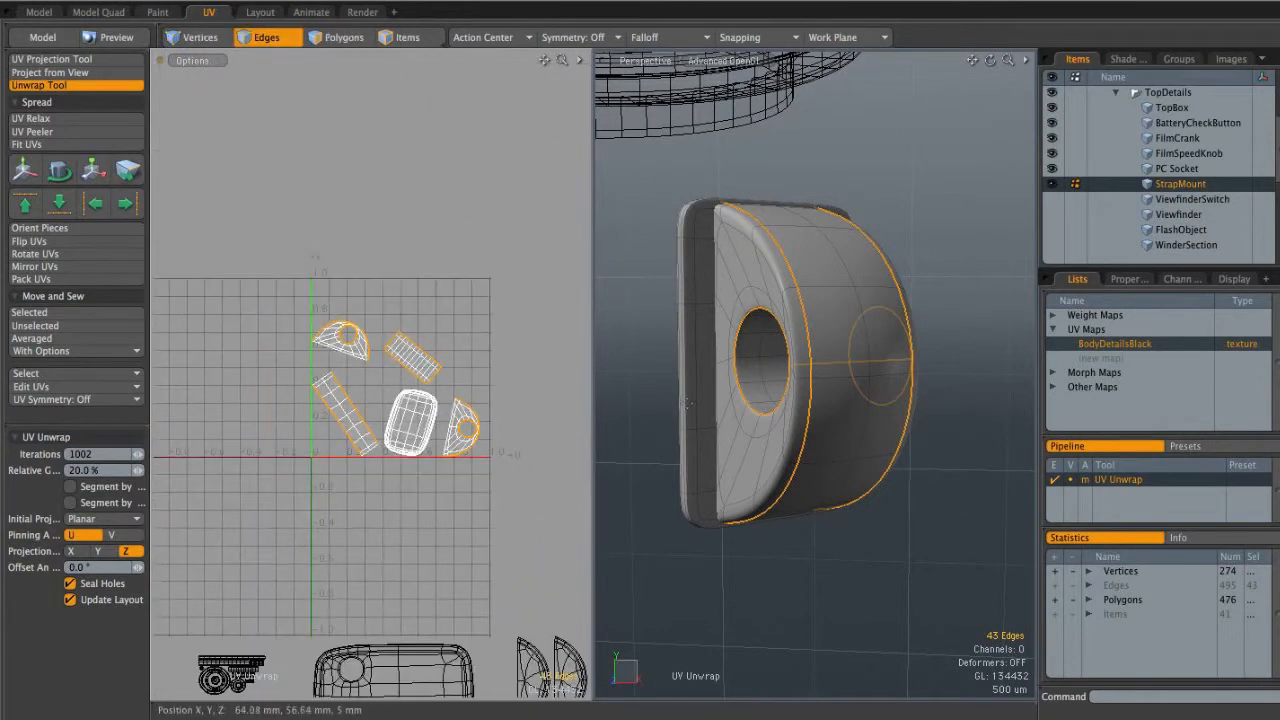
key(q)
click(653, 376)
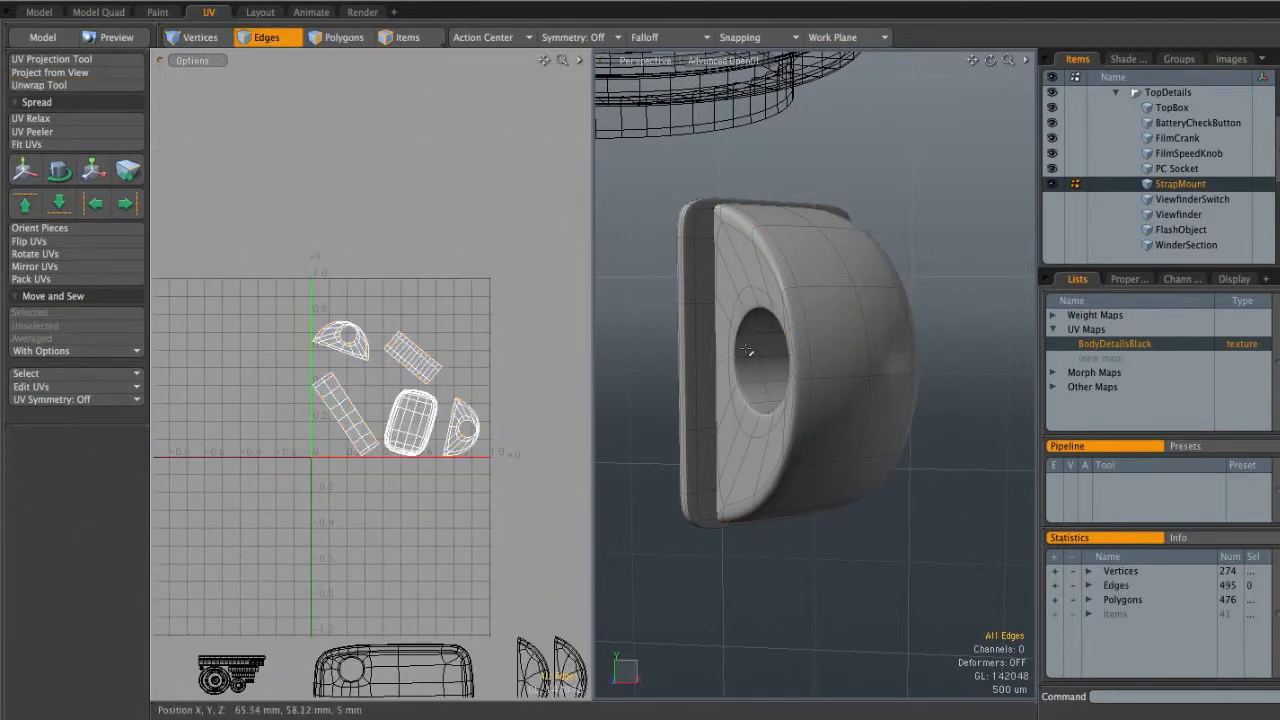
Select all polygons of the unwrapped strap mount and copy their UVs
ctrl+alt+drag(738, 352, 908, 366)
key(3)
right_drag(955, 362, 836, 469)
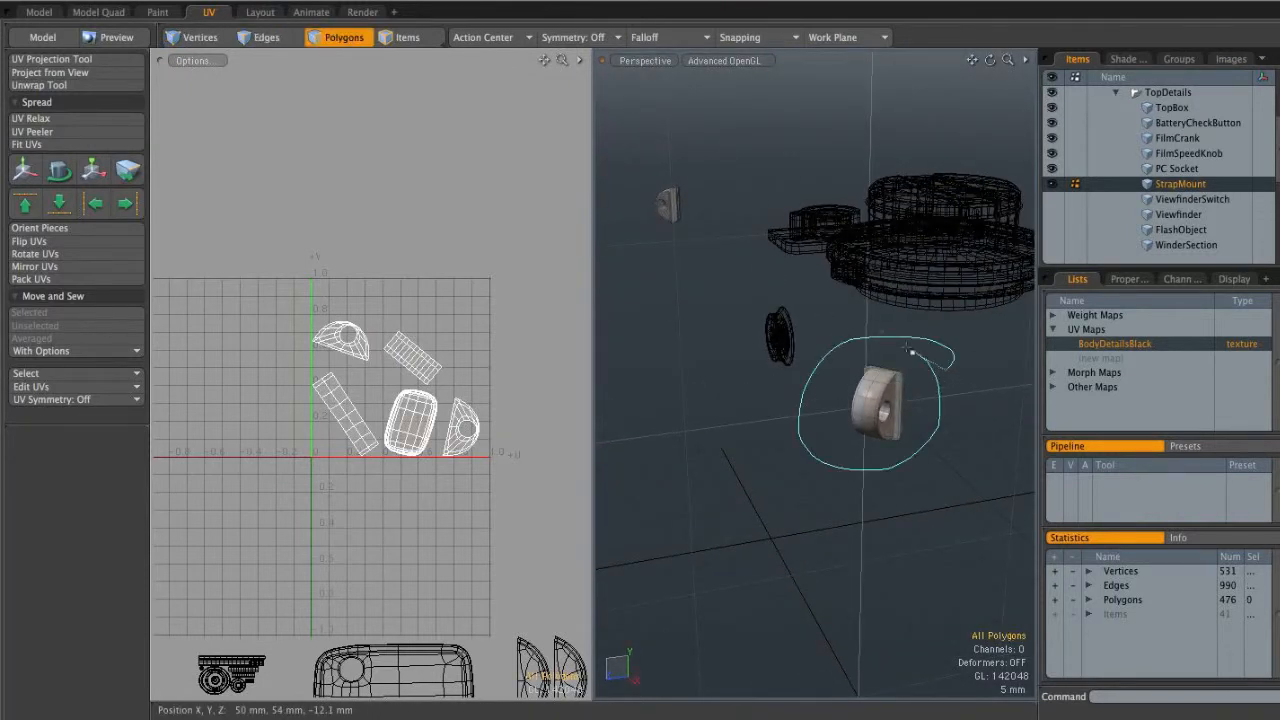
right_drag(928, 363, 886, 366)
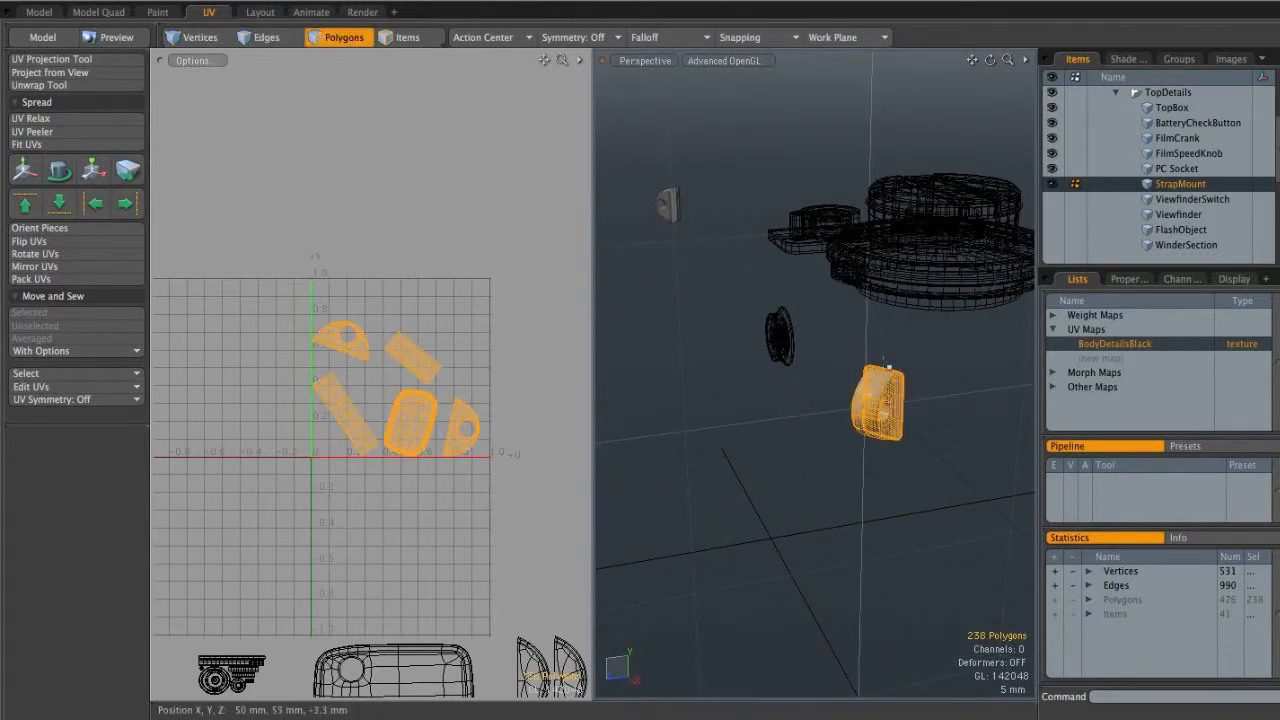
click(40, 386)
click(46, 399)
Select all polygons of the second strap mount across the camera and paste the copied UVs onto them
right_drag(680, 164, 672, 160)
click(40, 386)
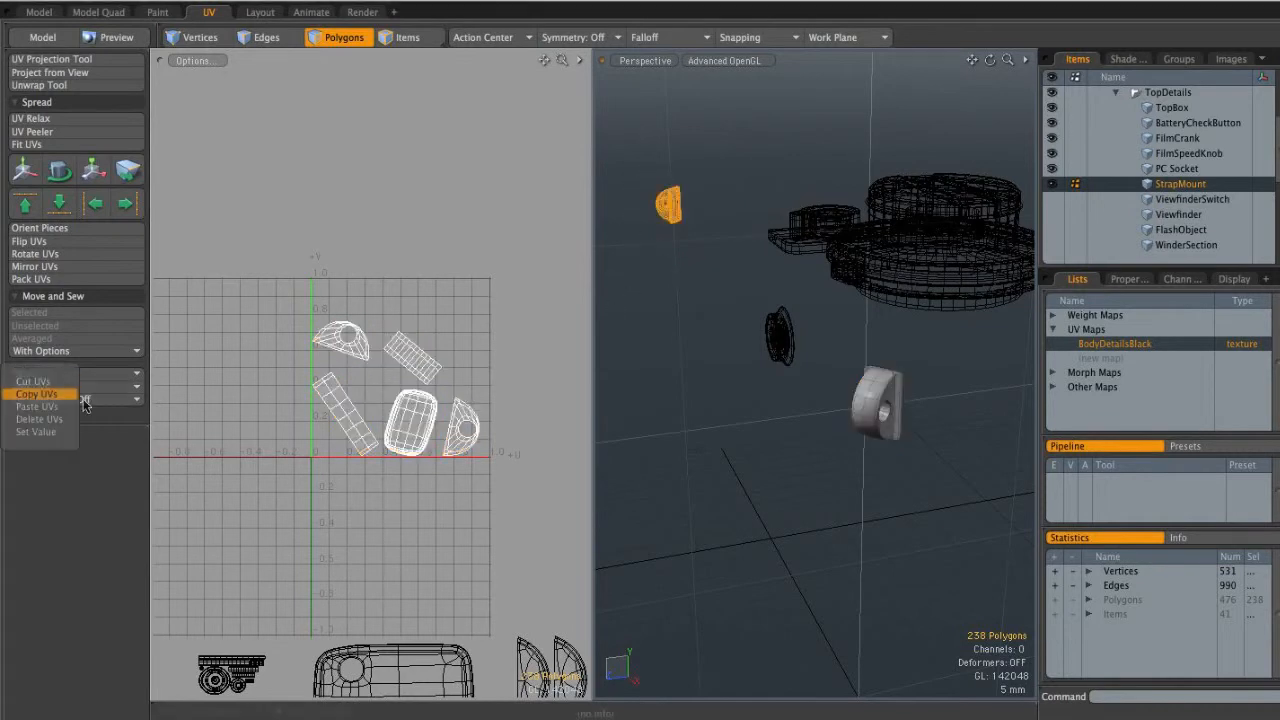
Paste the copied UVs onto the selected half of StrapMount and move the pasted islands sideways, clear of the original ones
click(42, 412)
alt+shift+drag(327, 420, 410, 368)
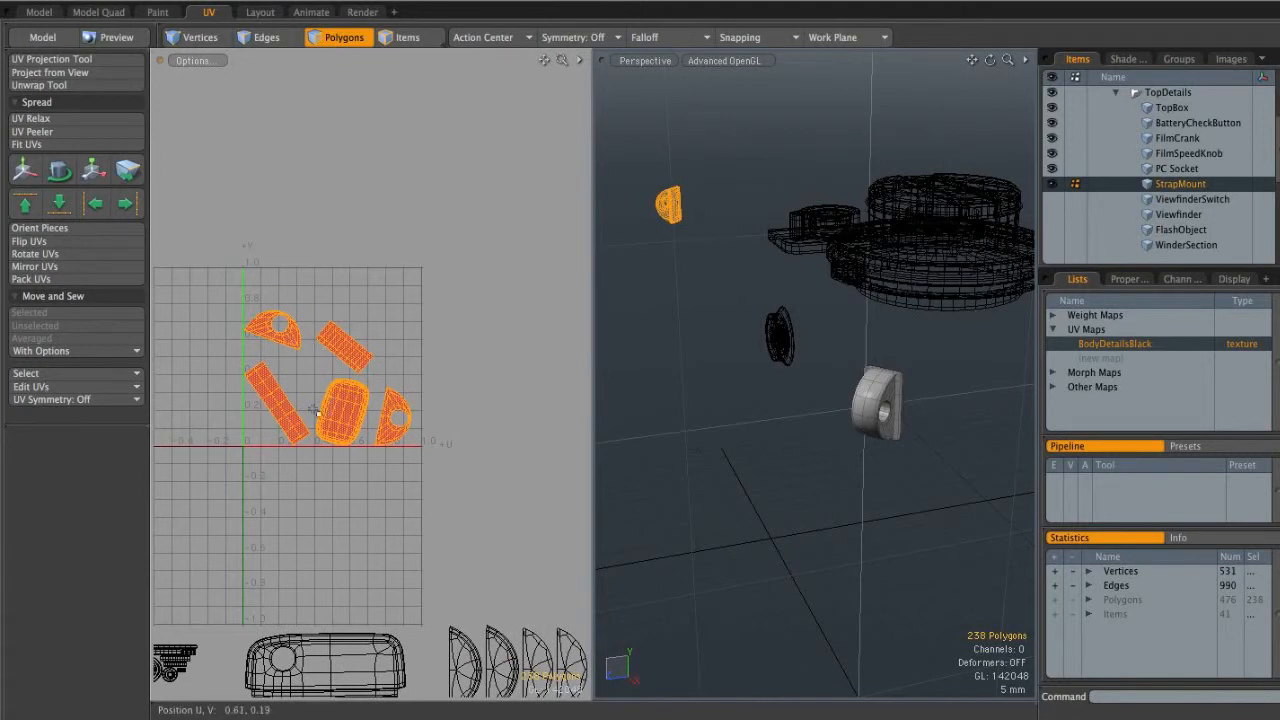
alt+shift+drag(365, 364, 341, 378)
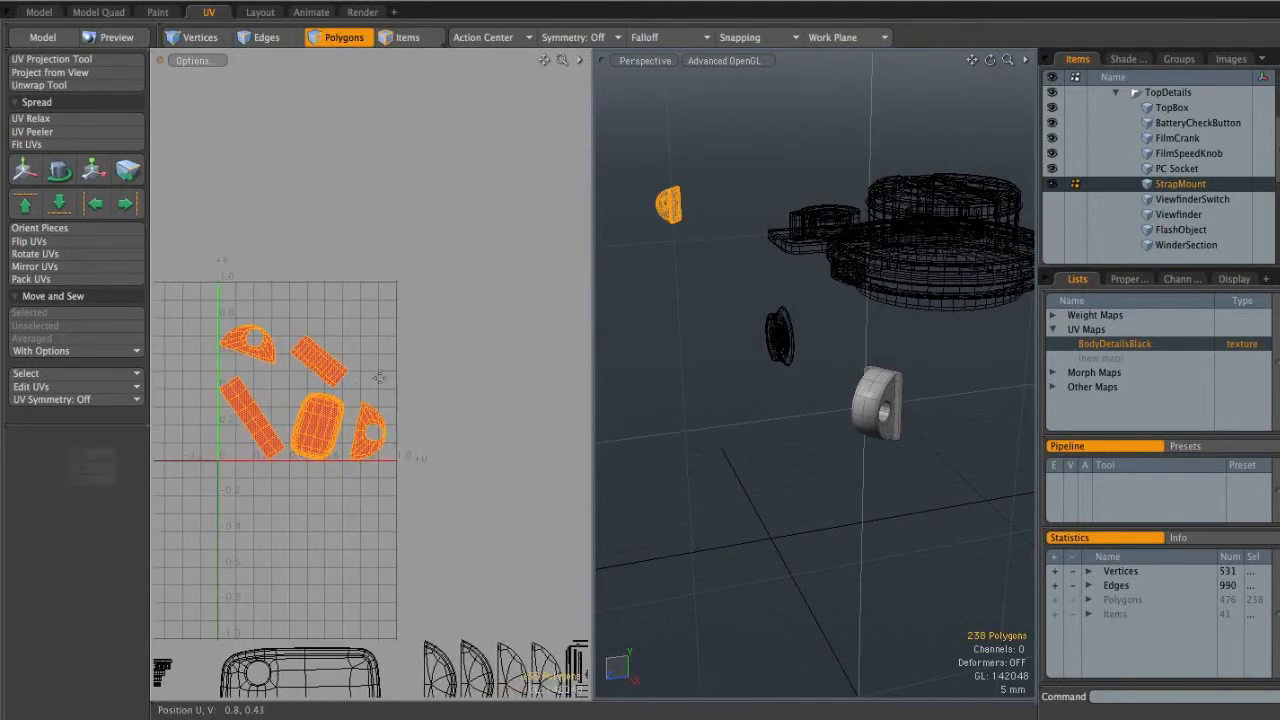
key(y)
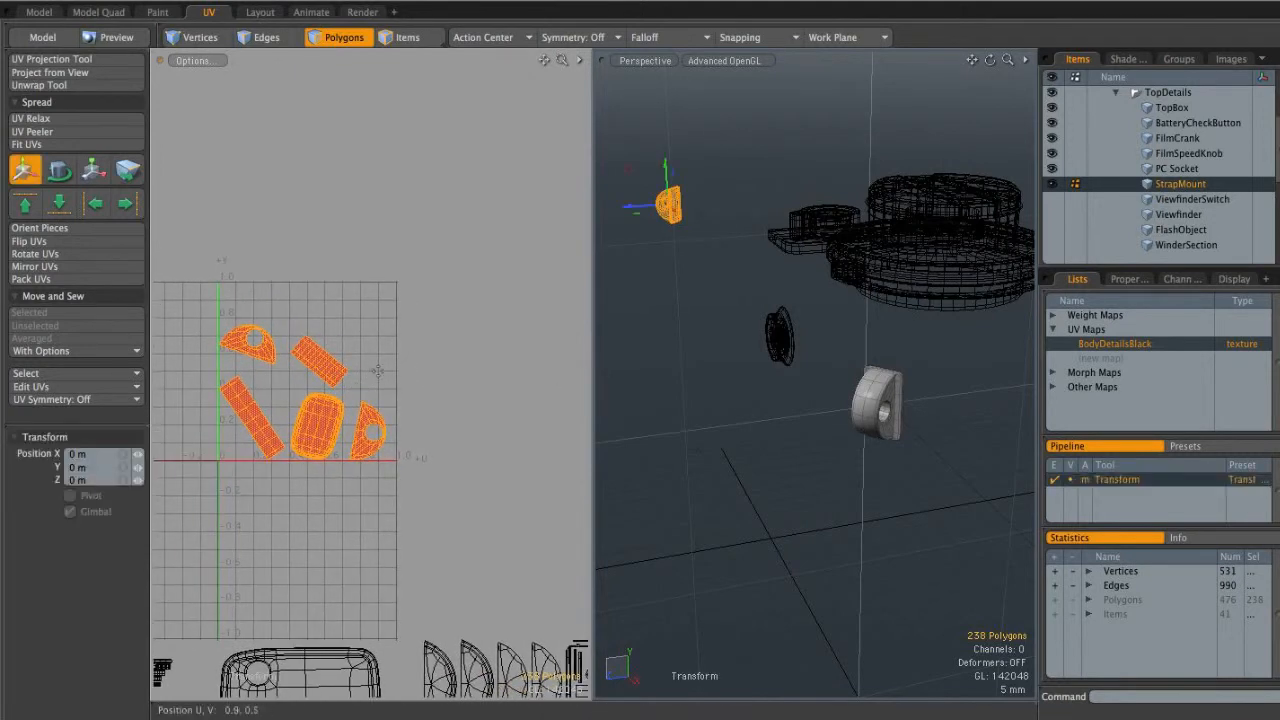
click(290, 383)
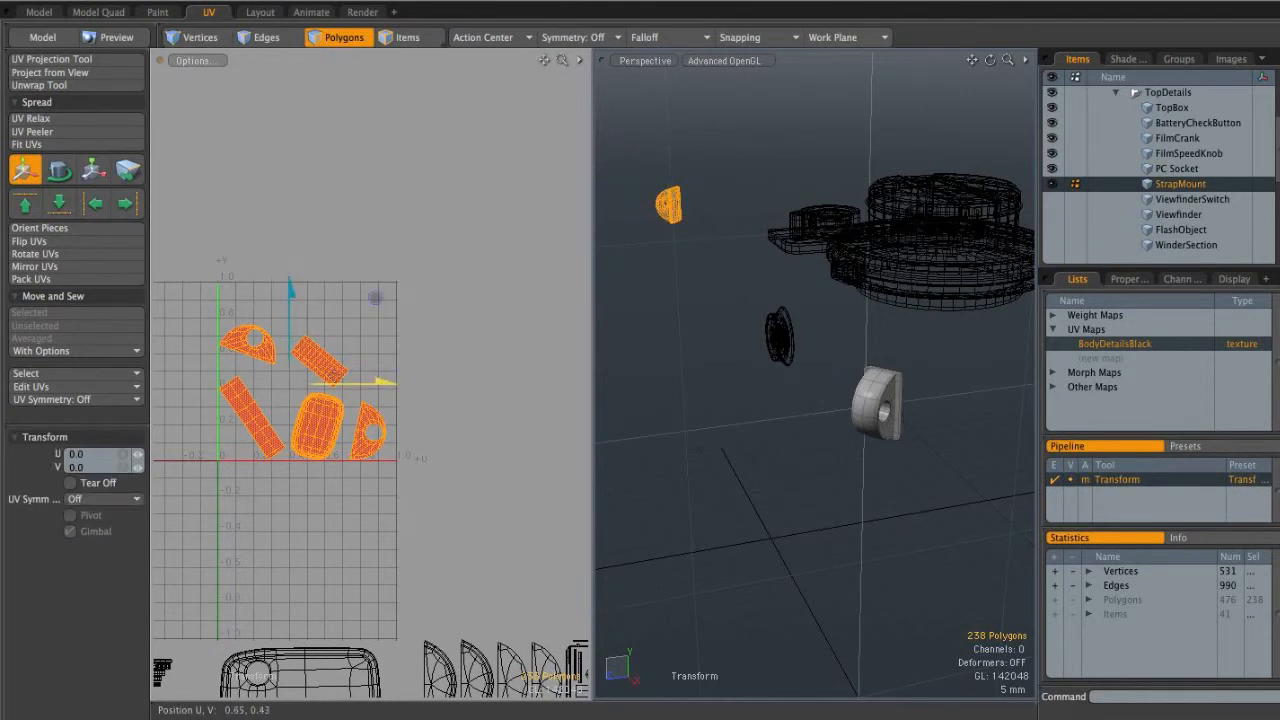
drag(372, 302, 537, 290)
key(space)
click(584, 347)
Make ViewfinderSwitch the active item, frame it closely in the perspective view and inspect its shape from several sides
alt+drag(700, 325, 766, 311)
alt+drag(438, 428, 443, 331)
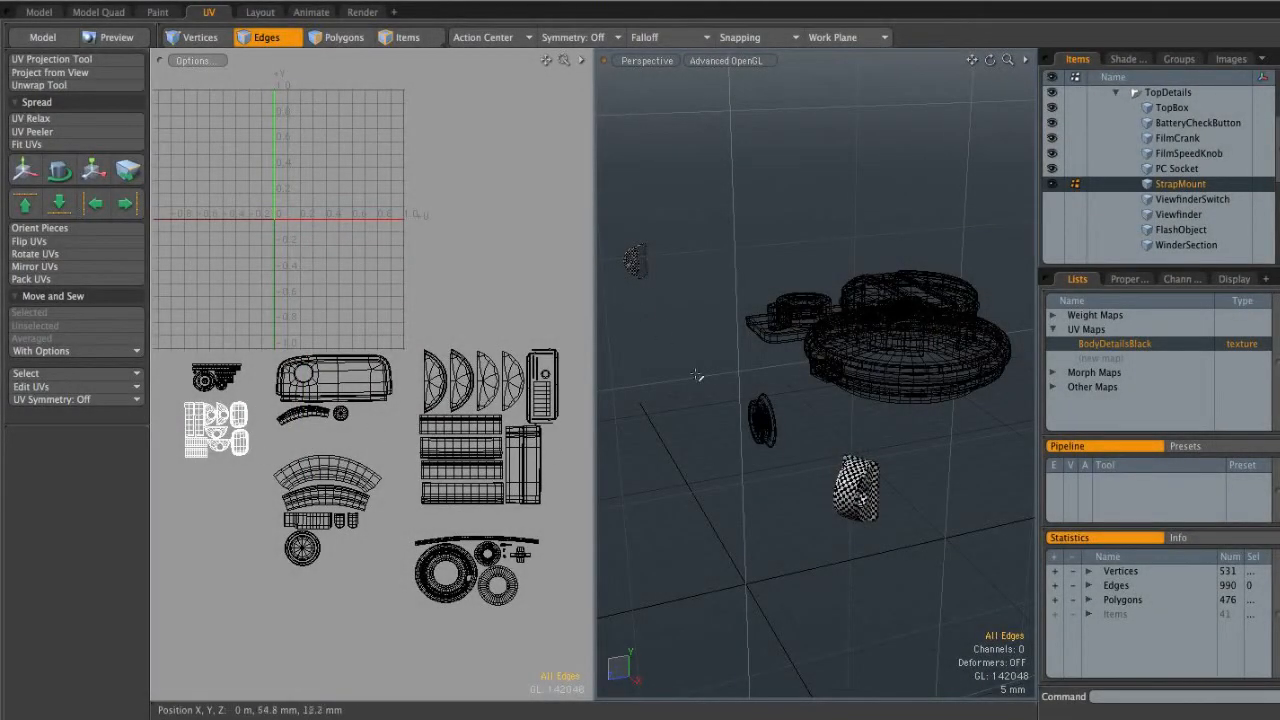
click(1190, 199)
key(shift+a)
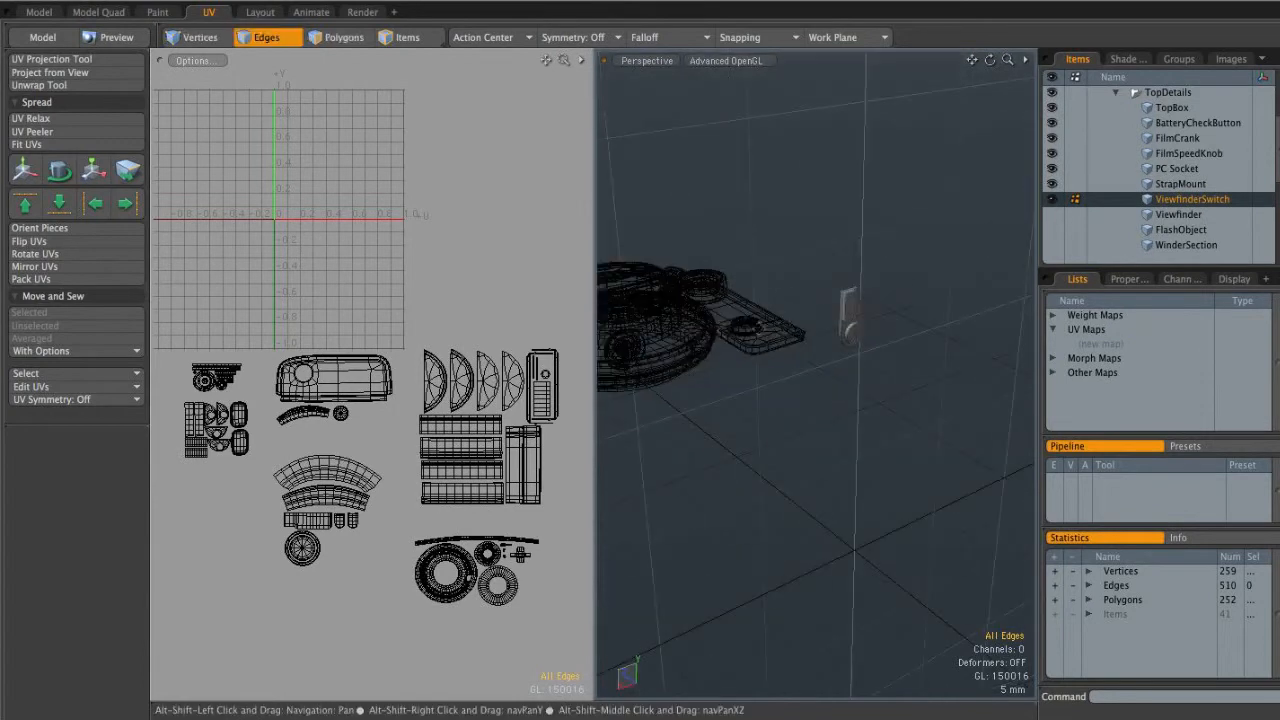
alt+drag(830, 293, 844, 254)
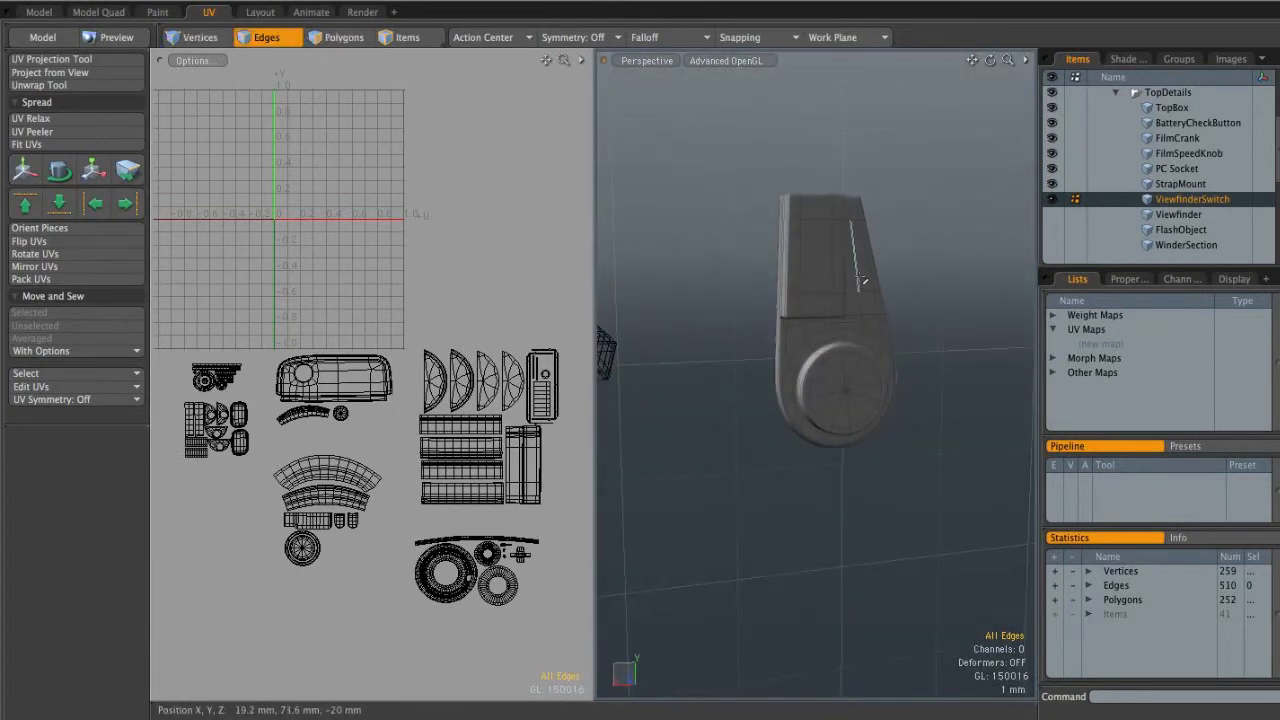
alt+drag(871, 338, 835, 305)
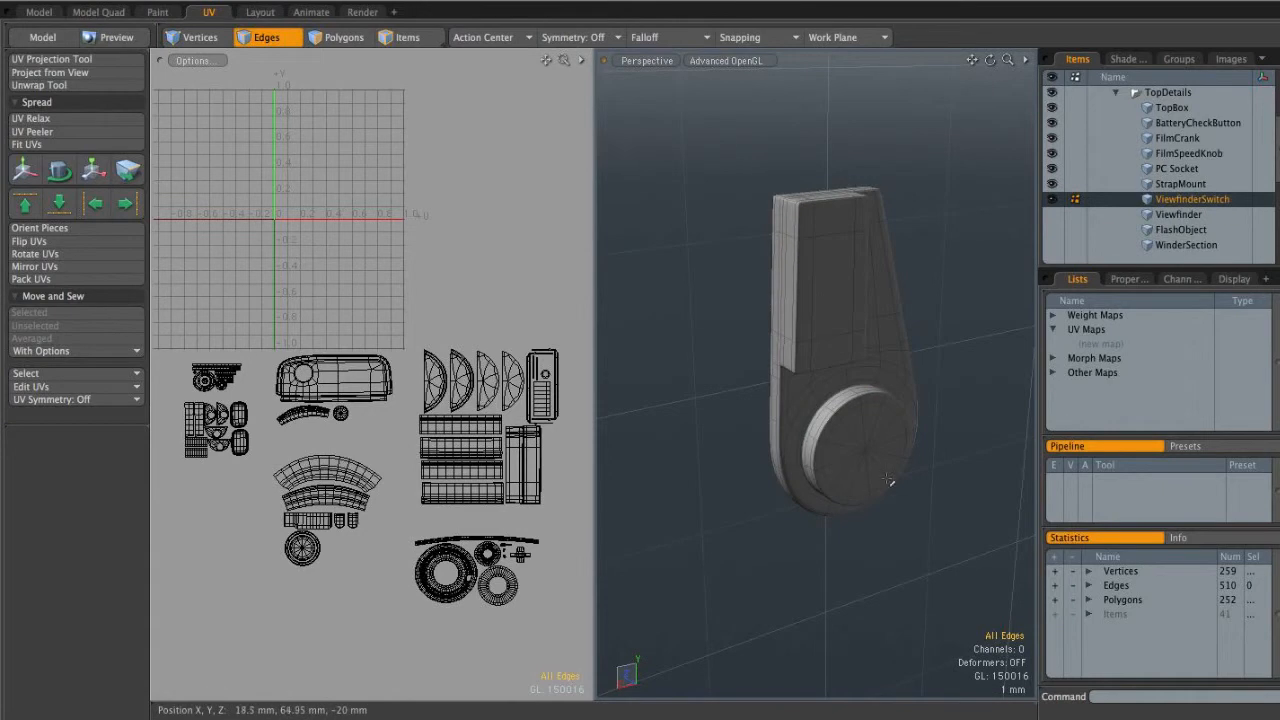
alt+drag(837, 300, 806, 382)
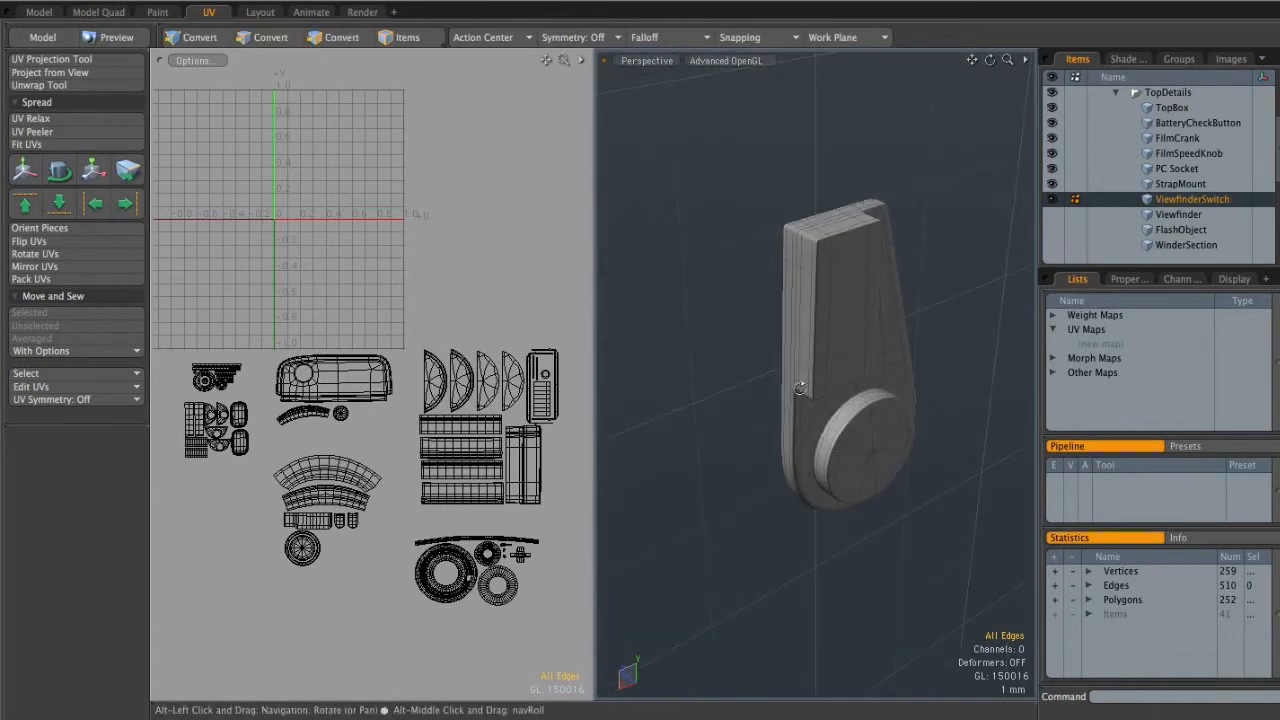
alt+drag(868, 277, 768, 224)
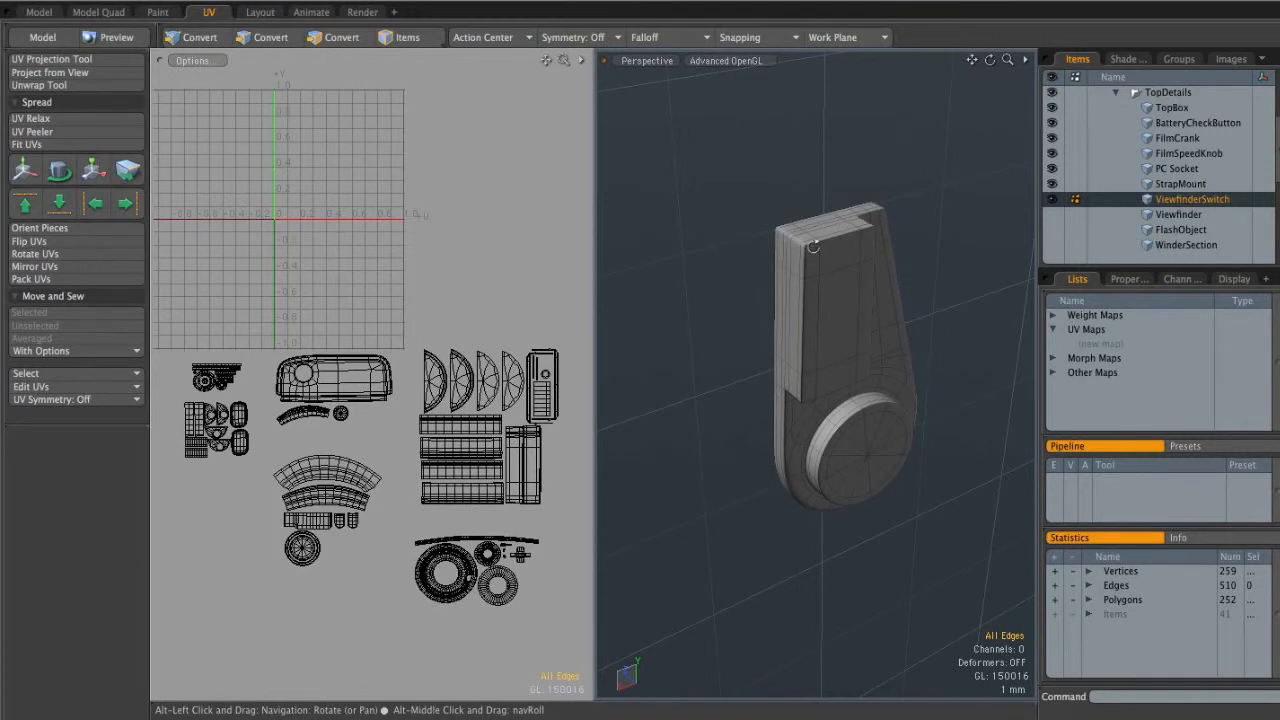
alt+drag(854, 313, 795, 368)
Select the edge loops around the switch's raised grip block and the base of its round knob as UV seams
double_click(790, 365)
alt+drag(892, 393, 886, 309)
alt+shift+drag(812, 286, 712, 326)
shift+click(782, 305)
shift+double_click(776, 275)
shift+double_click(918, 336)
Add the top corner edges of the switch's thin lever portion to the seam selection, undoing one stray edge pick
ctrl+alt+drag(923, 294, 775, 280)
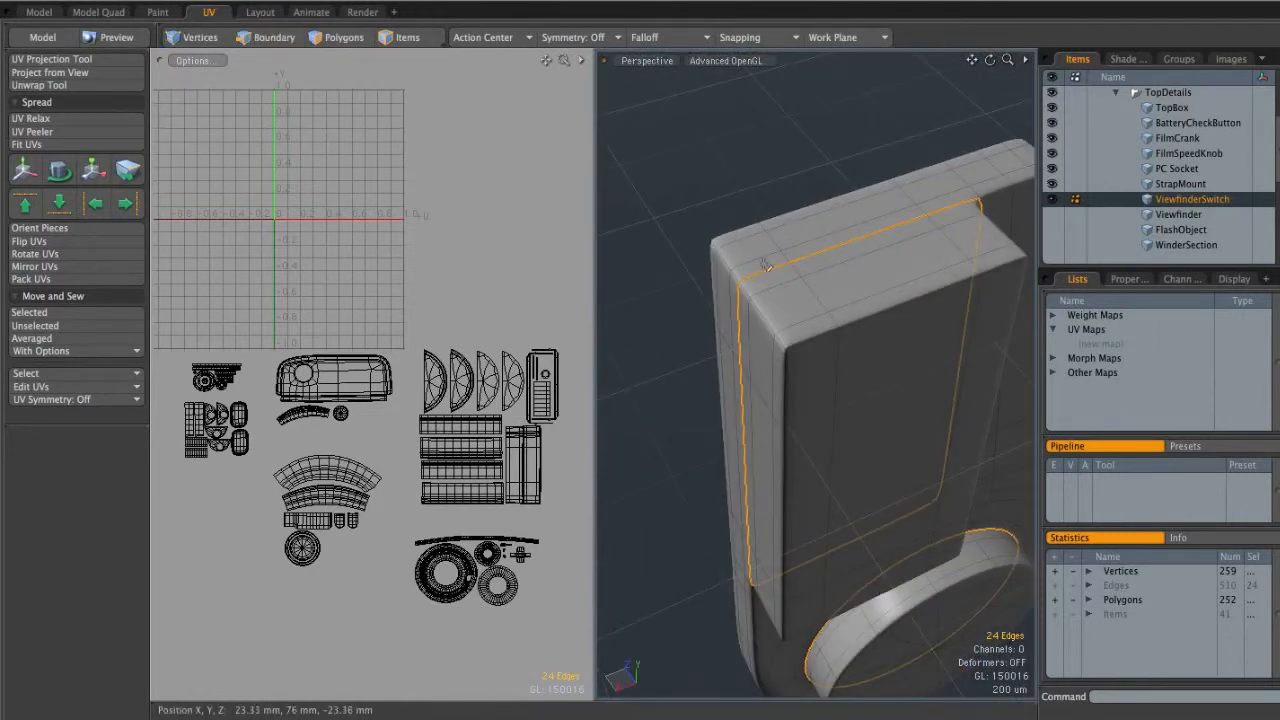
alt+drag(842, 265, 839, 296)
shift+click(857, 362)
shift+click(824, 362)
scroll(862, 330, up, 3)
key(ctrl+z)
scroll(875, 369, down, 3)
alt+drag(905, 354, 831, 390)
alt+drag(958, 414, 729, 406)
mouse_move(868, 388)
alt+shift+mouse_down()
mouse_move(788, 366)
mouse_move(862, 368)
alt+shift+mouse_up()
alt+drag(862, 368, 783, 374)
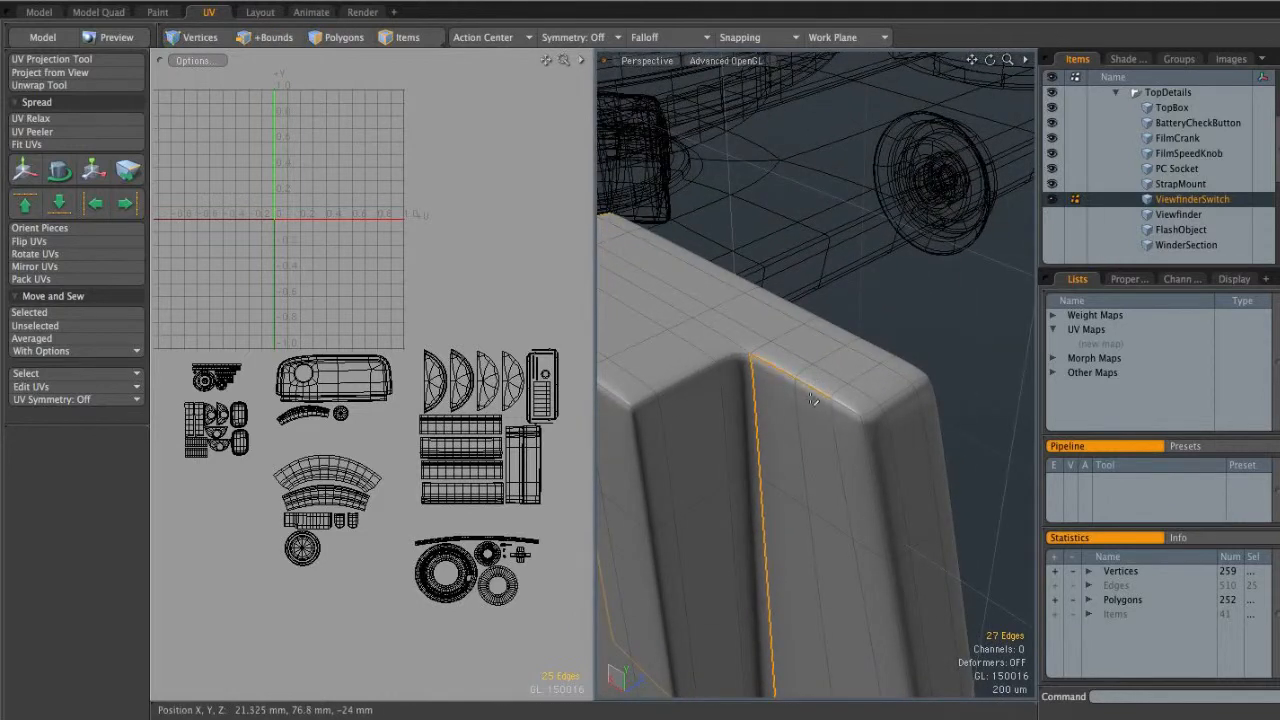
shift+click(896, 393)
Extend the seam selection with the grip block's inside lower corner edge and the edges bordering the switch's top face
alt+drag(915, 398, 810, 403)
alt+drag(762, 357, 866, 362)
ctrl+alt+drag(866, 362, 788, 348)
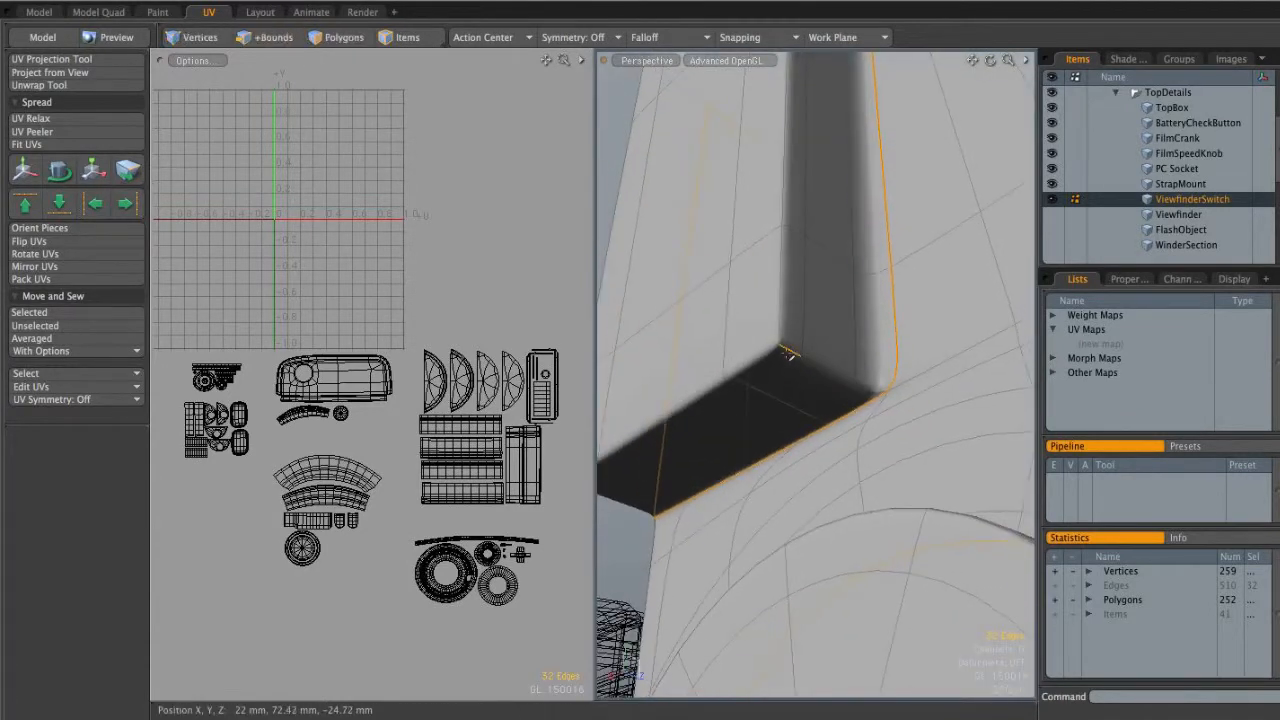
alt+drag(855, 397, 868, 350)
shift+click(765, 384)
alt+drag(868, 350, 835, 350)
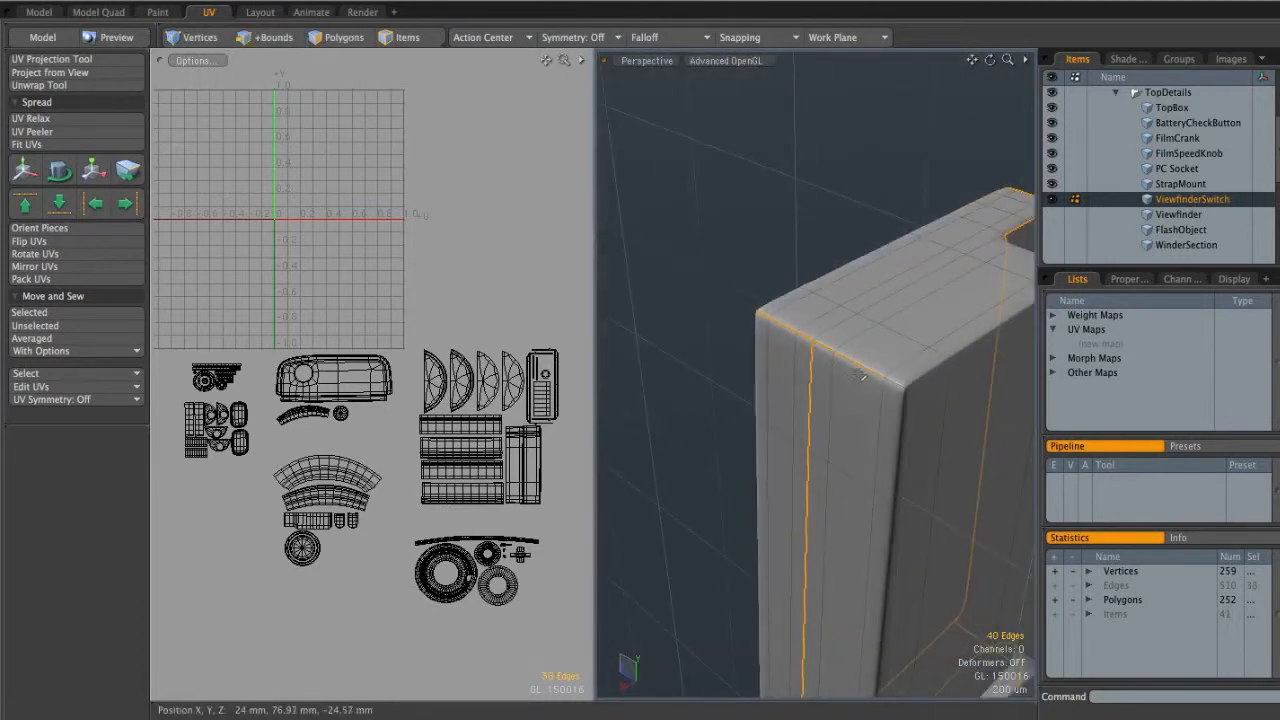
shift+click(896, 384)
alt+drag(896, 384, 808, 397)
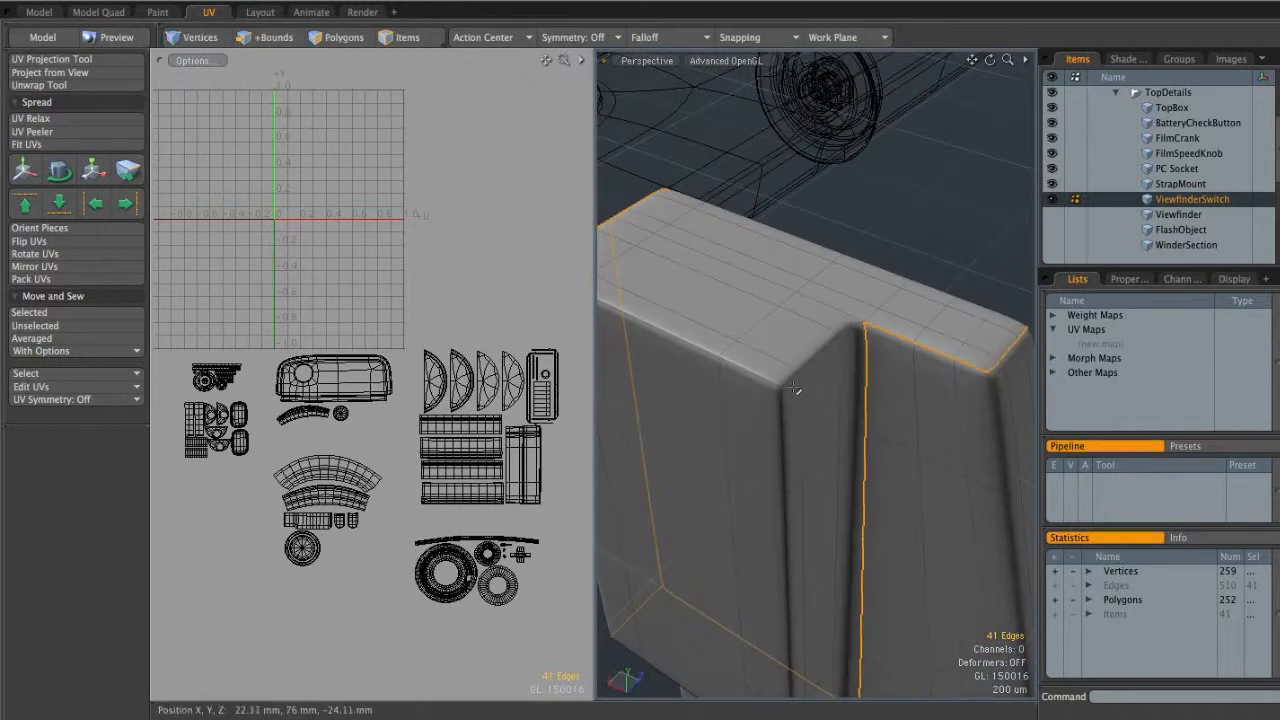
shift+click(845, 330)
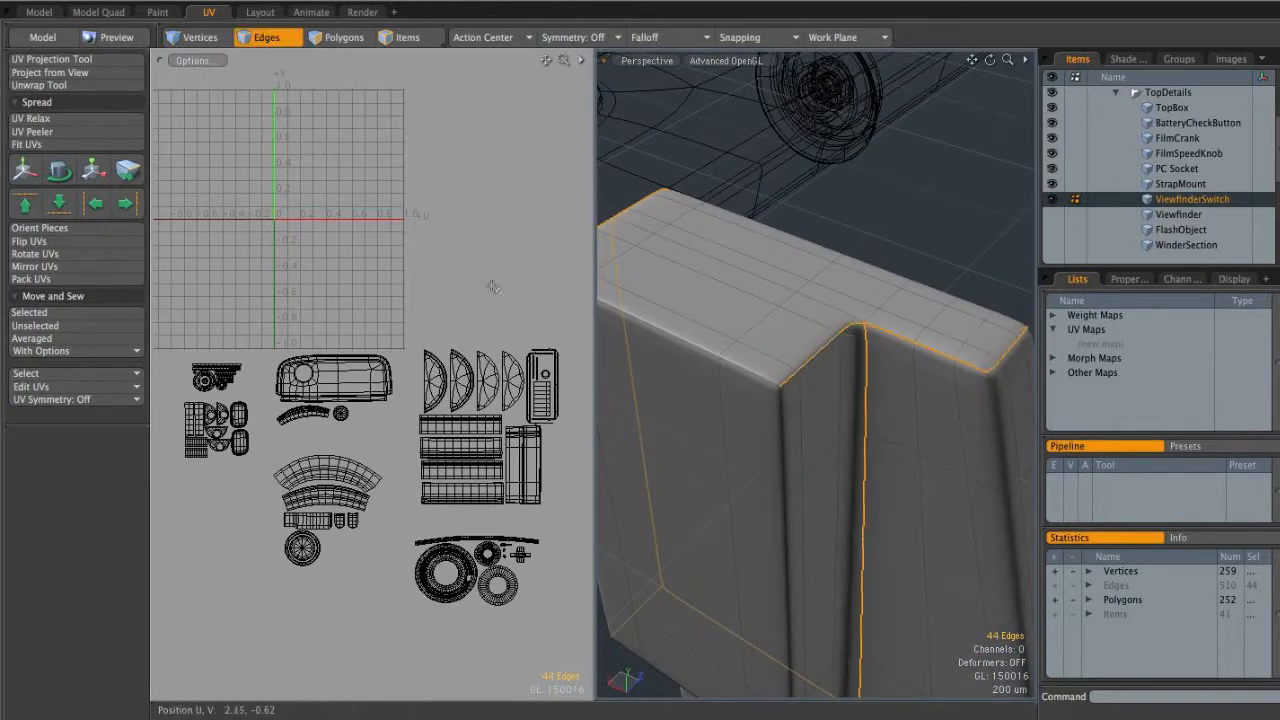
Unwrap ViewfinderSwitch along the selected seams with the Unwrap Tool and check the resulting UV islands
click(40, 85)
alt+shift+drag(405, 243, 421, 362)
ctrl+alt+drag(421, 362, 429, 266)
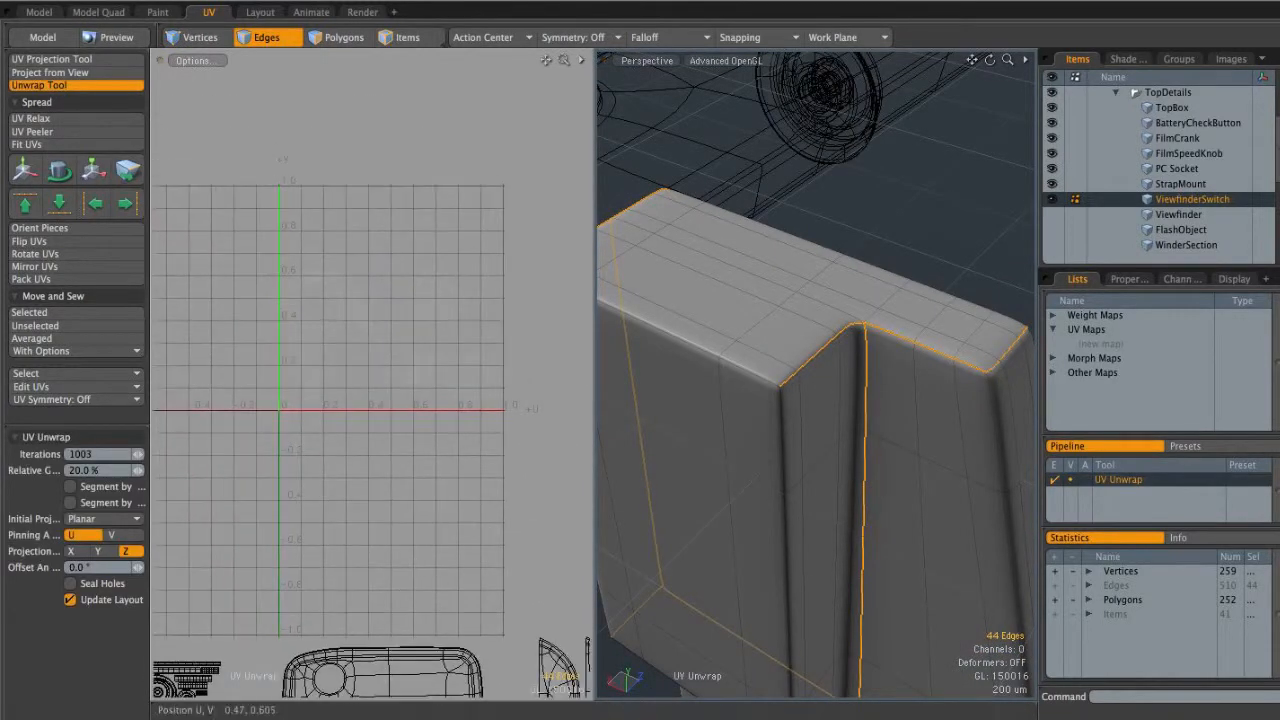
click(424, 369)
alt+shift+drag(426, 349, 425, 371)
ctrl+alt+drag(425, 371, 347, 393)
alt+shift+drag(347, 393, 395, 327)
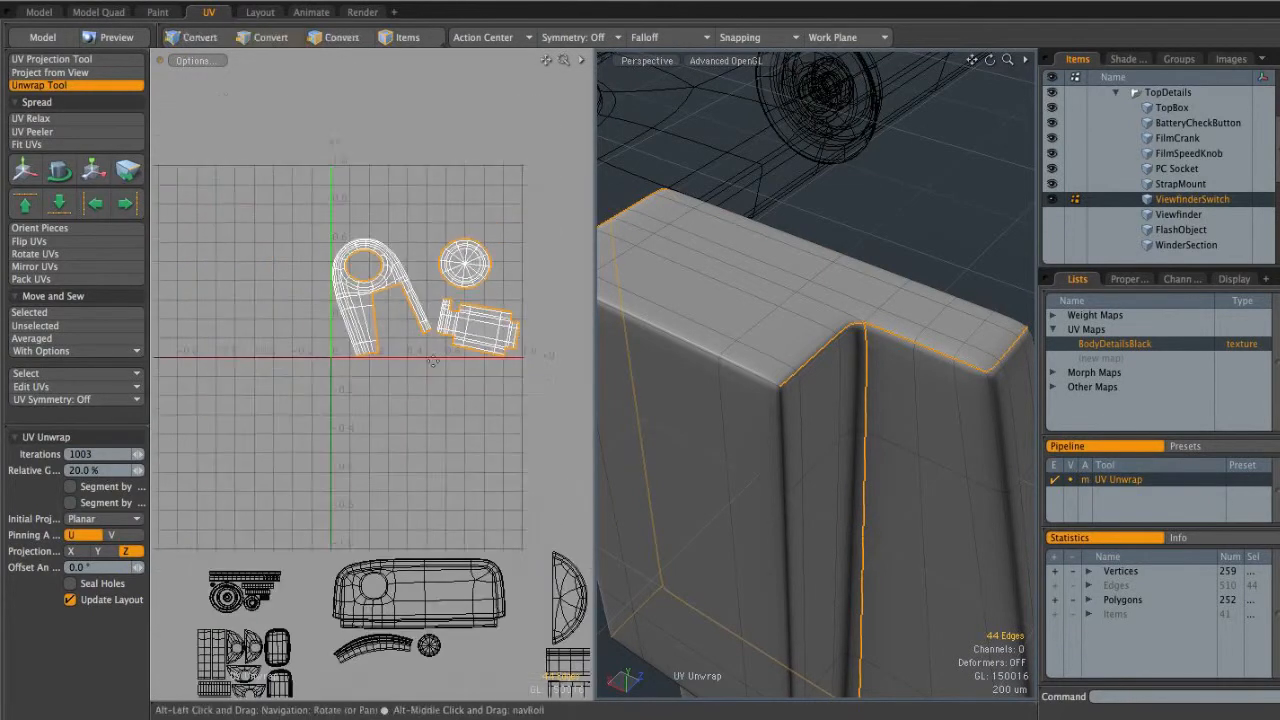
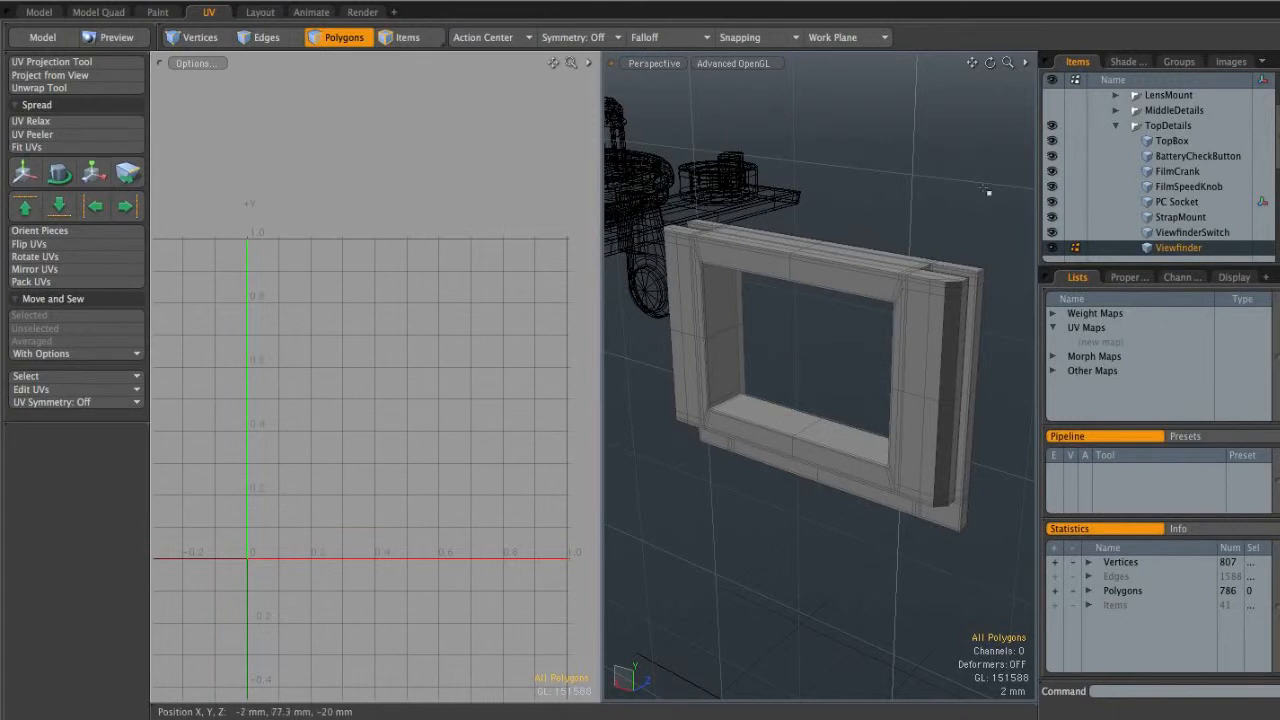
Show the MiddleDetails group temporarily to compare its rectangular frame with the Viewfinder, and hide it again
click(1053, 111)
alt+shift+drag(884, 410, 703, 357)
alt+drag(817, 445, 688, 346)
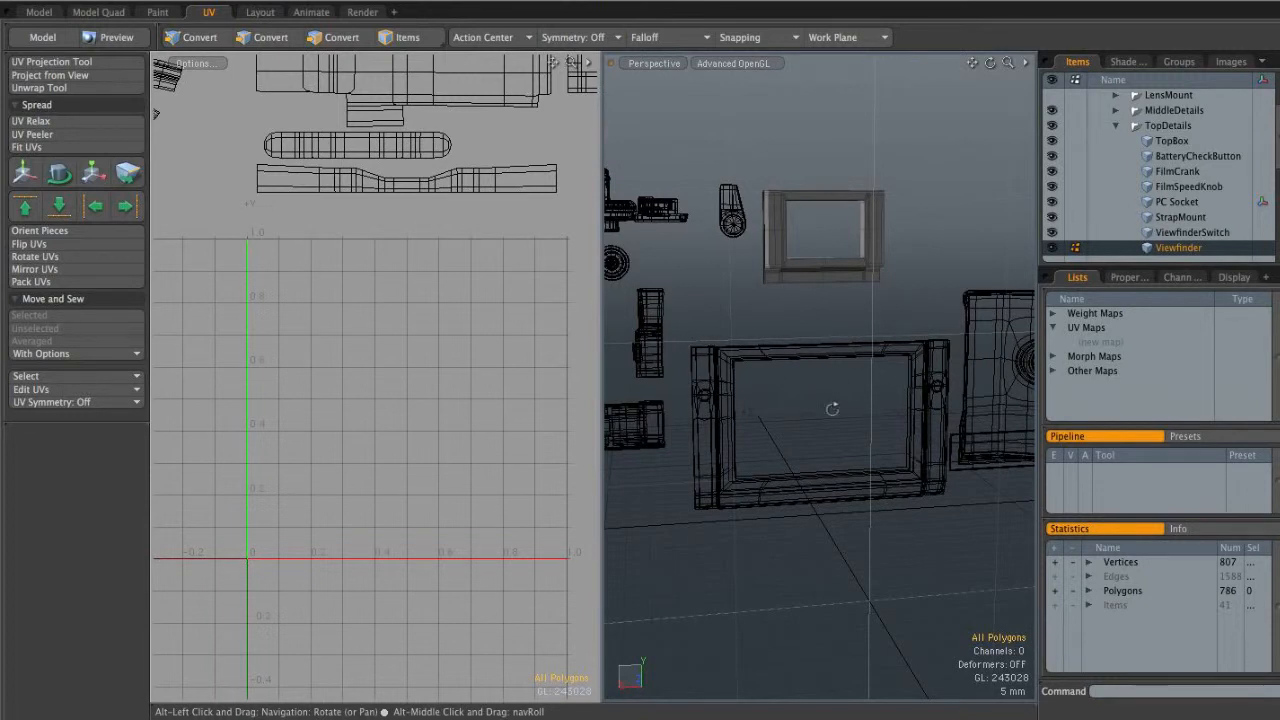
alt+shift+drag(900, 214, 740, 324)
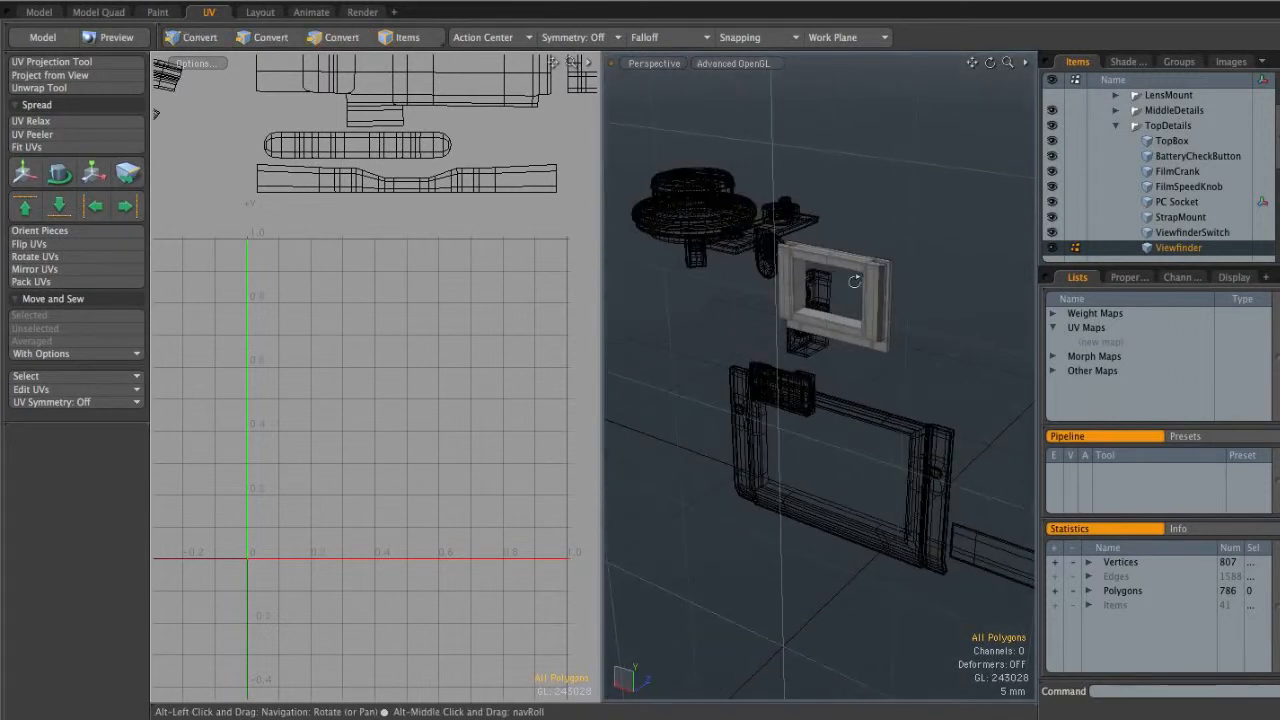
click(1052, 111)
Pick polygons along the Viewfinder frame to inspect its faces, and return to the edge selection that holds the seams
alt+drag(1005, 292, 904, 446)
scroll(900, 290, up, 5)
shift+click(915, 446)
mouse_move(893, 610)
shift+mouse_down()
mouse_move(826, 590)
mouse_move(932, 505)
shift+mouse_up()
mouse_move(932, 505)
shift+mouse_down()
mouse_move(750, 497)
mouse_move(857, 457)
mouse_move(915, 490)
mouse_move(883, 449)
mouse_move(765, 455)
shift+mouse_up()
alt+drag(765, 455, 868, 472)
key(2)
alt+drag(868, 472, 838, 386)
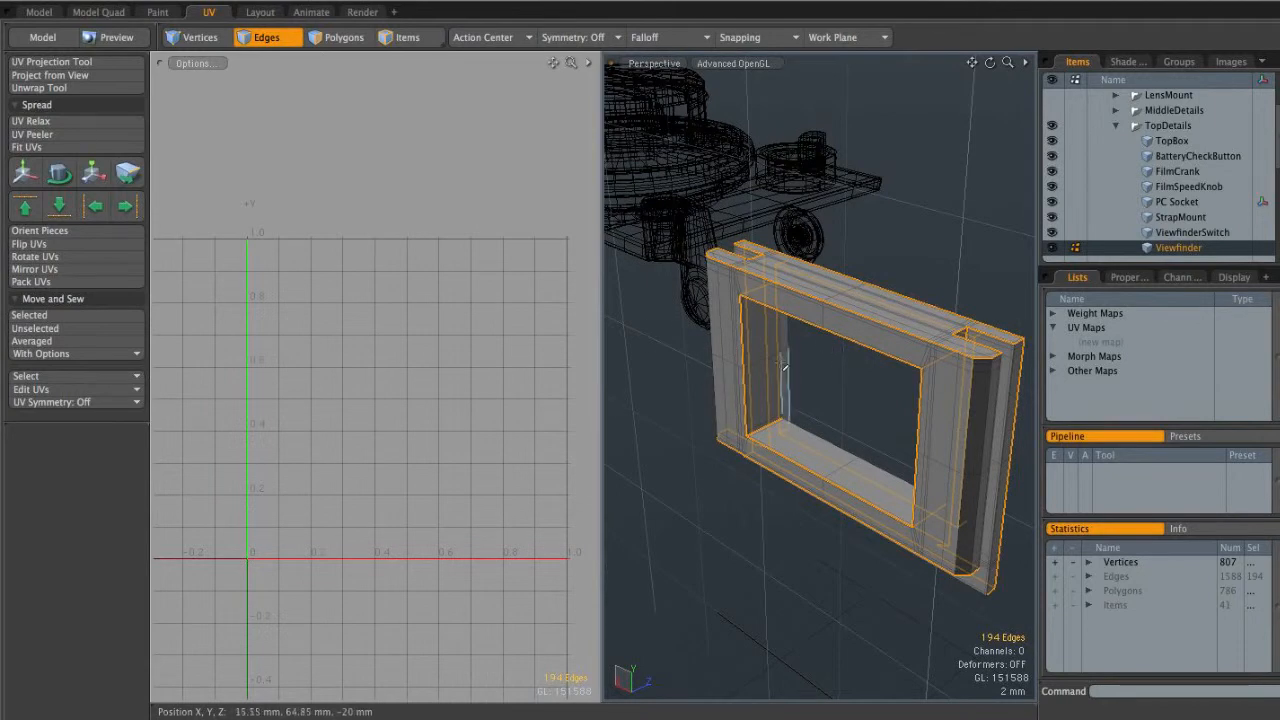
Unwrap the Viewfinder along its selected seam edges with the Unwrap Tool, and clear the polygon selection
click(50, 88)
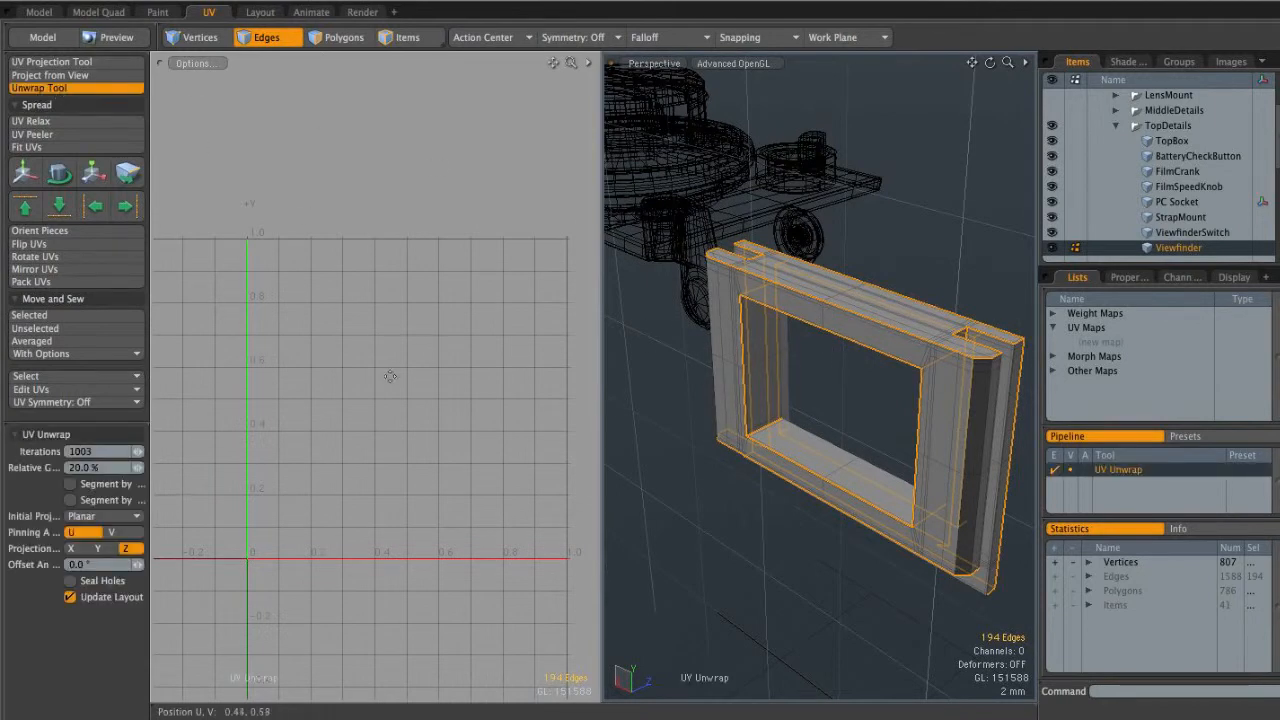
click(410, 507)
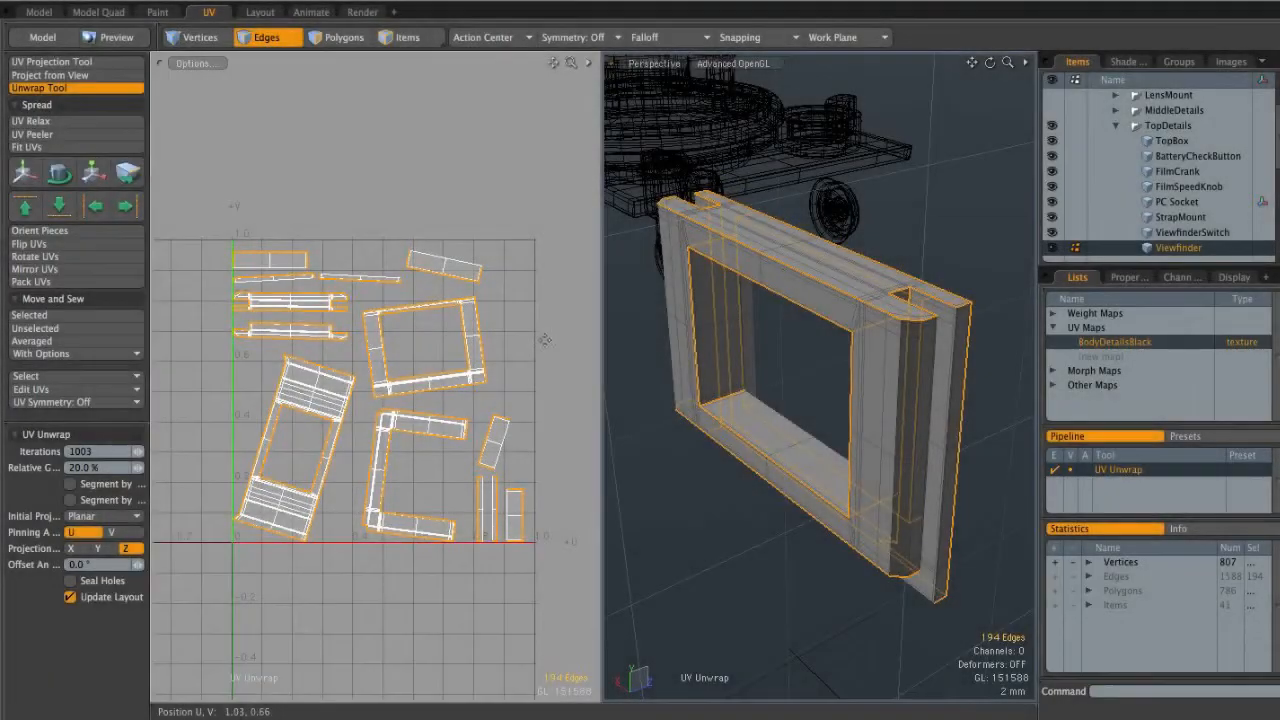
key(space)
key(3)
click(680, 463)
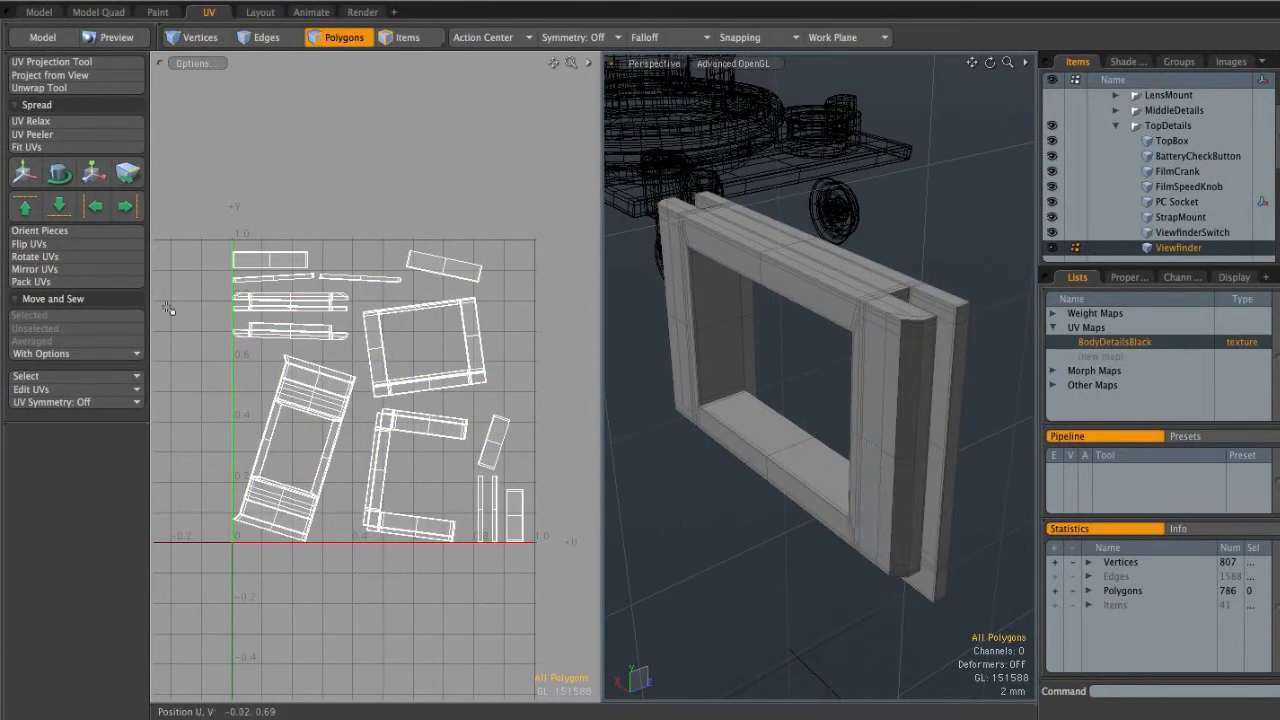
Select one of the long upper UV islands and compare its Viewfinder faces with the seam edges
double_click(296, 305)
alt+drag(790, 300, 762, 318)
key(2)
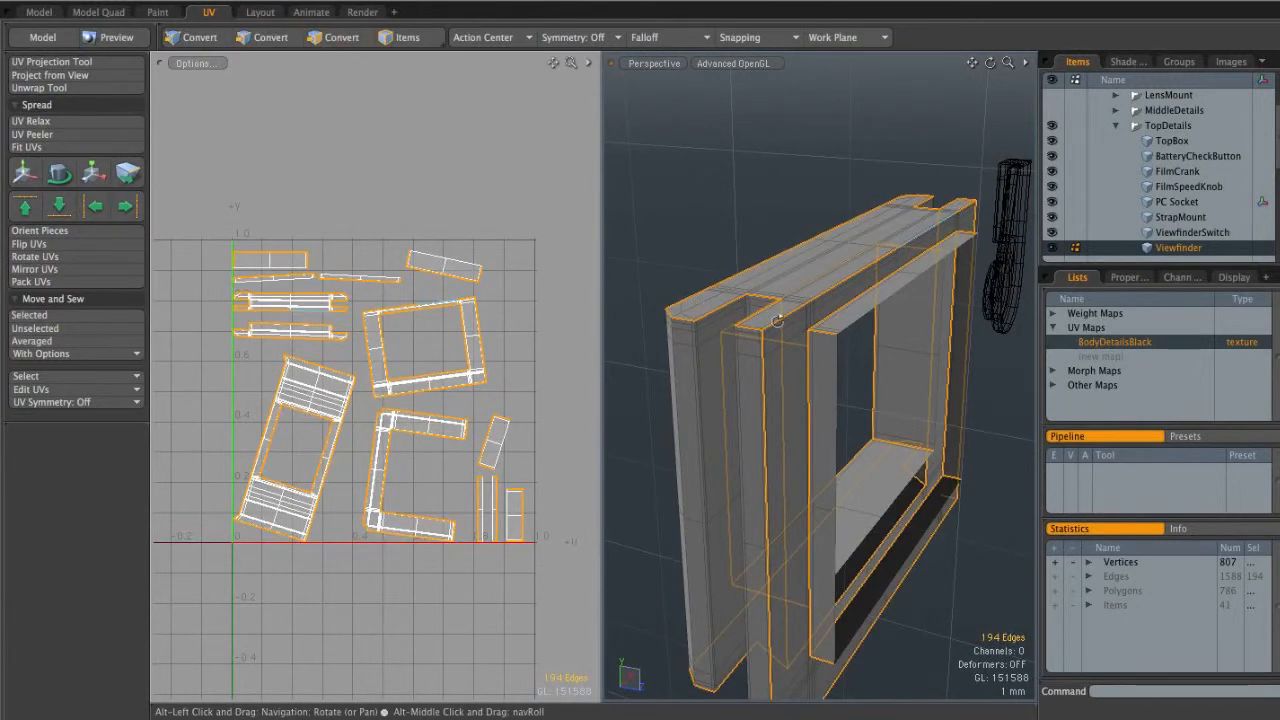
key(3)
alt+drag(850, 318, 704, 430)
Select the narrow strip UV islands together, and the two vertical ones individually, to match them to the frame's faces
click(486, 500)
shift+drag(283, 284, 400, 279)
alt+drag(717, 313, 868, 210)
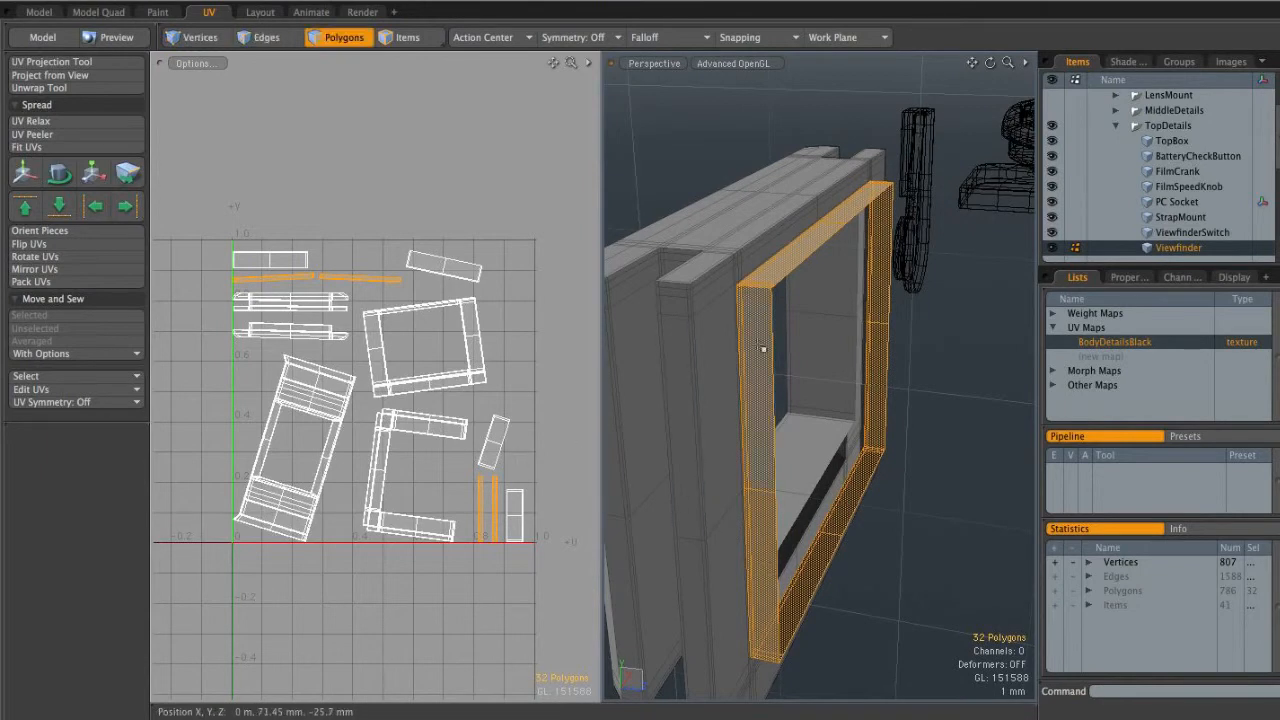
click(485, 488)
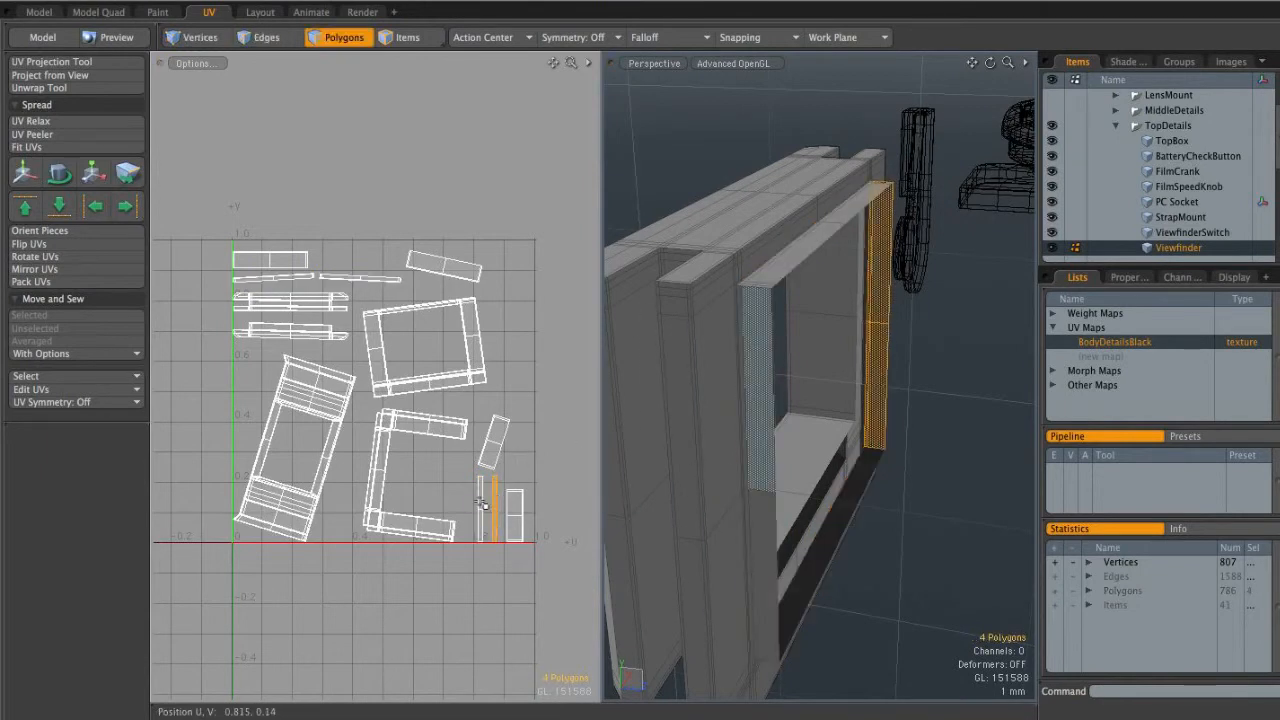
drag(483, 503, 490, 537)
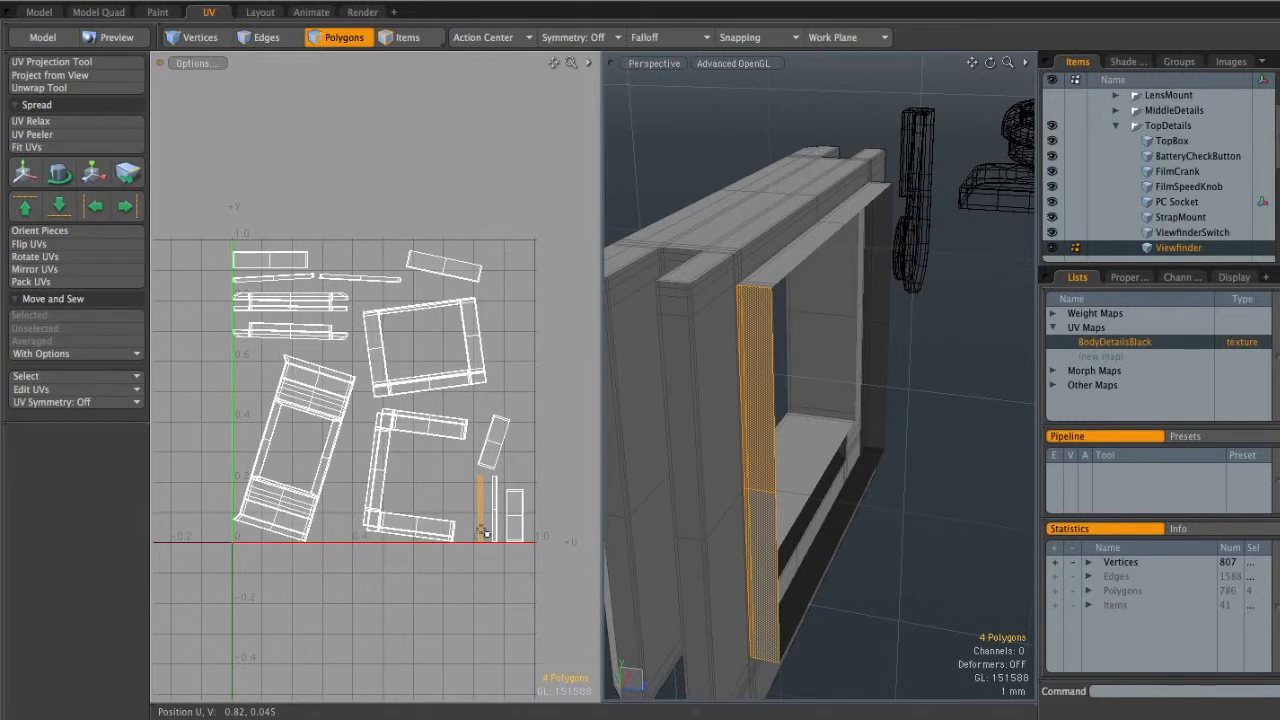
Select a polygon on the Viewfinder's side and the closed rectangular UV island to identify the matching geometry
click(716, 314)
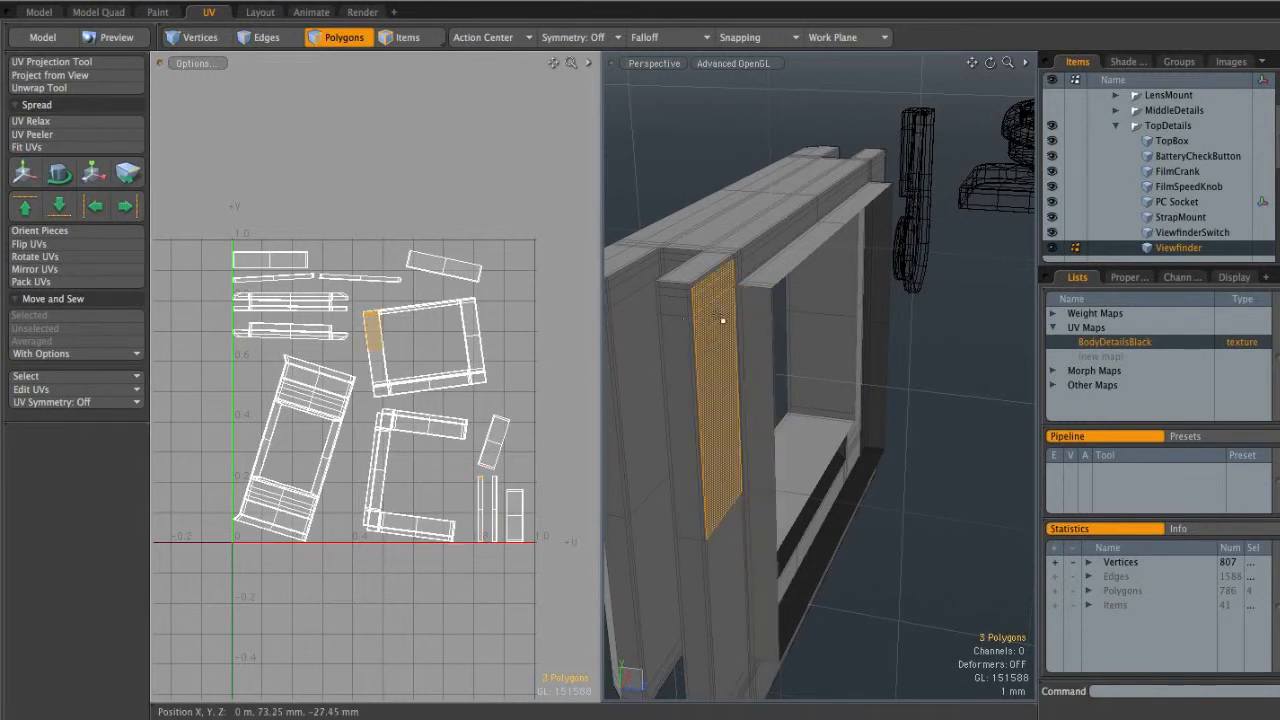
double_click(470, 334)
alt+drag(823, 351, 850, 270)
Select the whole C-shaped UV island from a polygon on the Viewfinder's rear plate and examine the island's corner
click(801, 285)
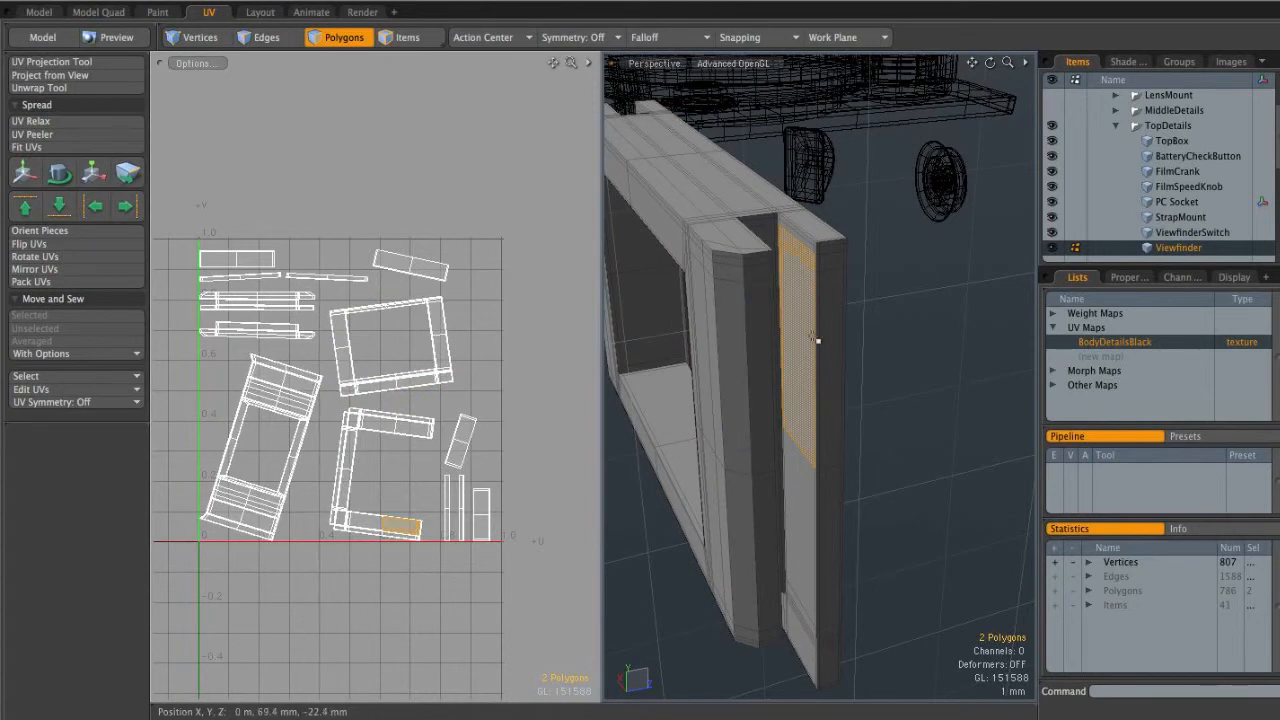
scroll(436, 362, up, 4)
key(])
scroll(445, 330, up, 2)
alt+drag(829, 357, 838, 340)
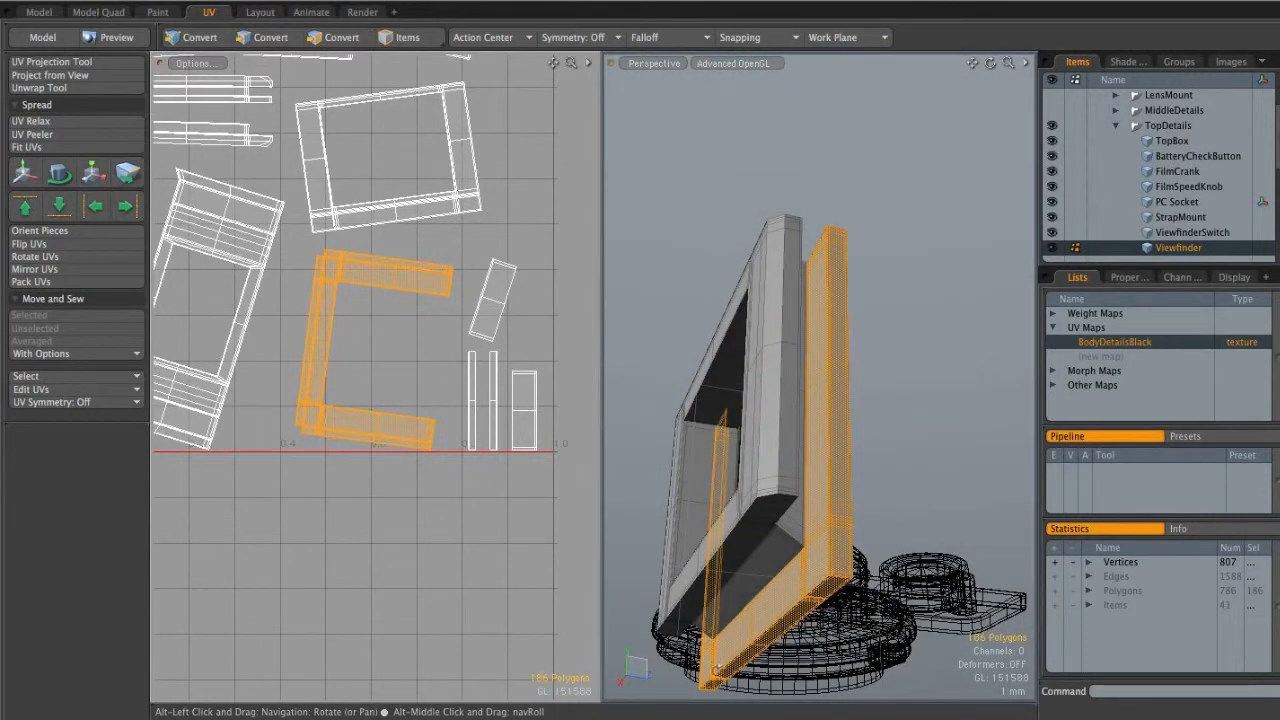
alt+shift+drag(362, 255, 397, 330)
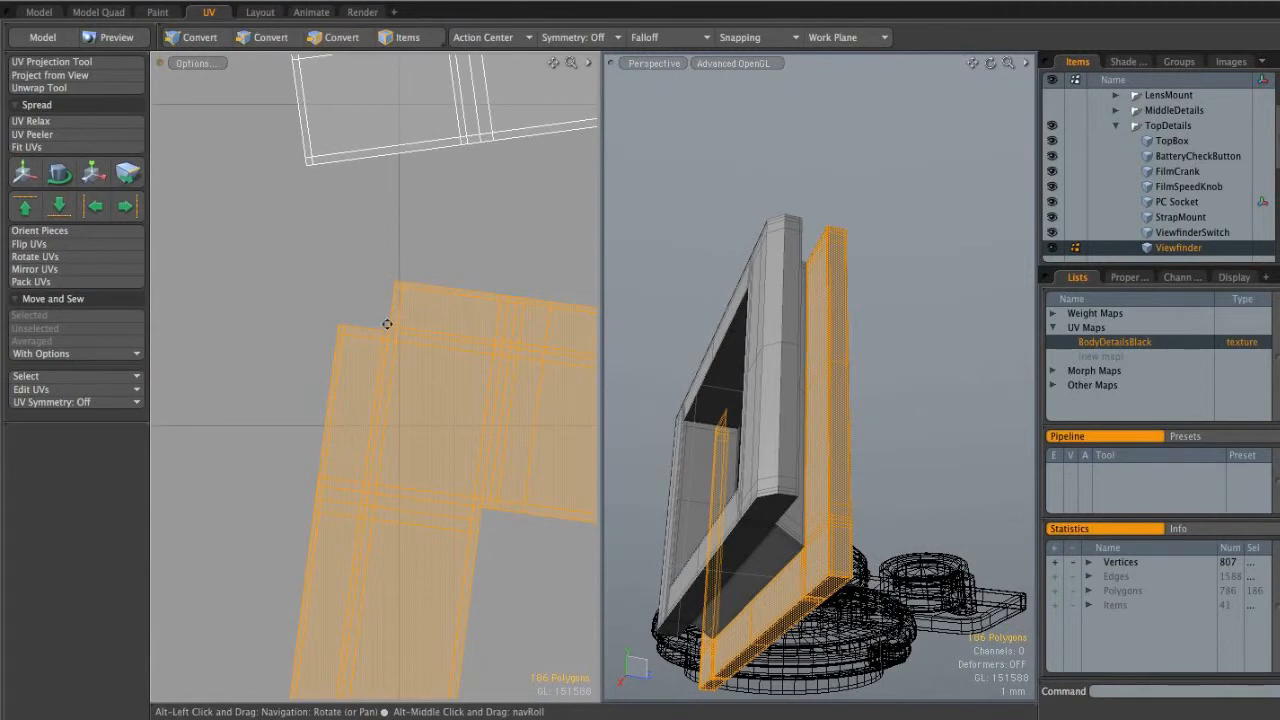
ctrl+alt+drag(474, 337, 389, 337)
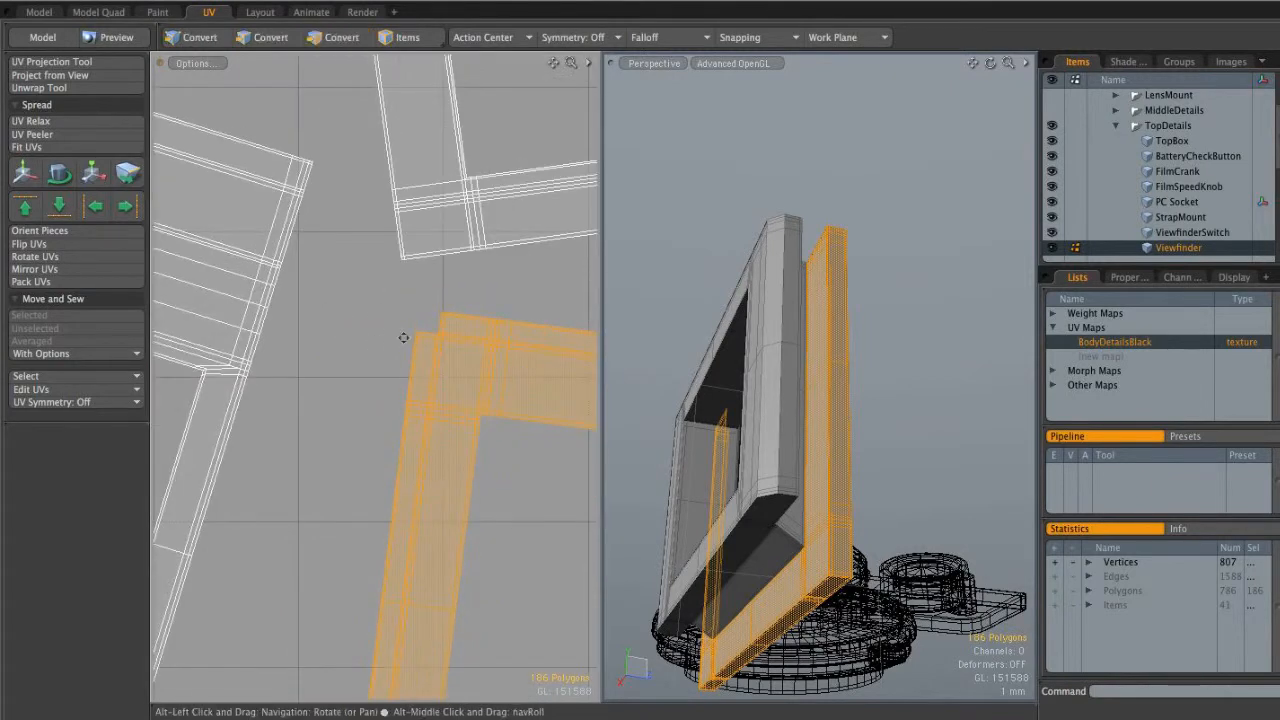
Examine the seam edges at the lower corner of the Viewfinder's rear plate
alt+shift+drag(838, 520, 842, 428)
alt+drag(842, 428, 864, 391)
key(2)
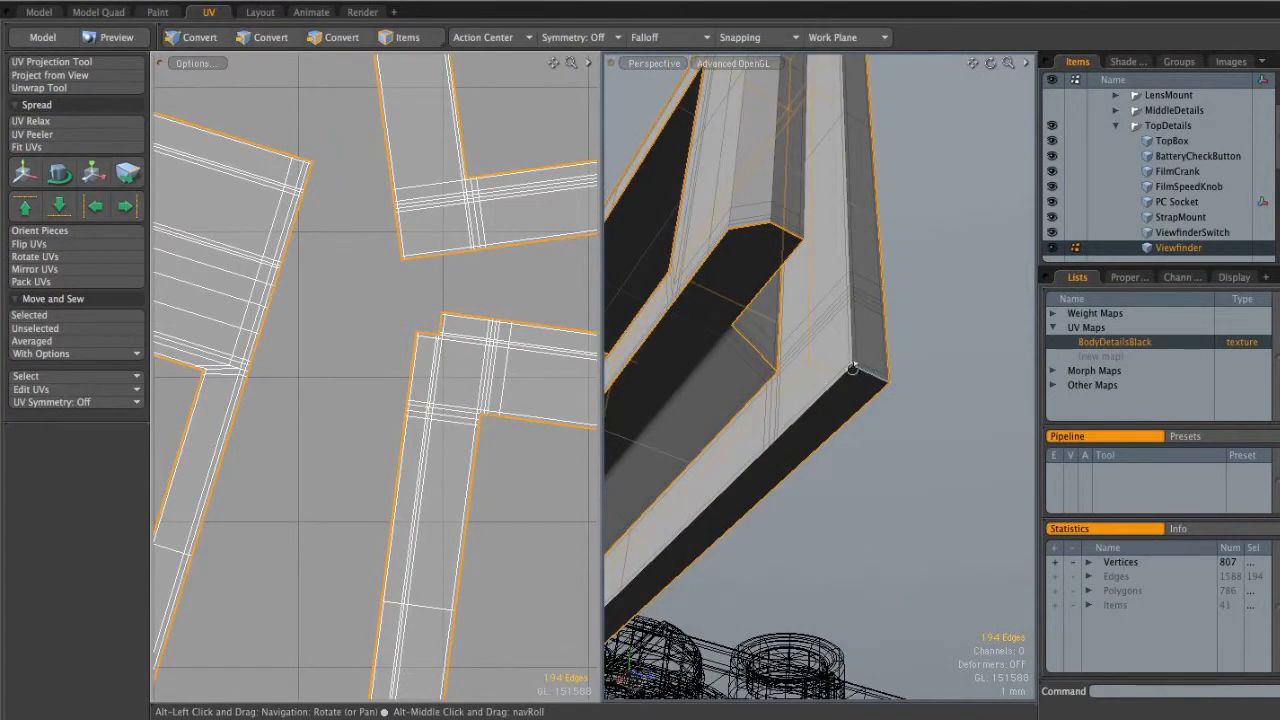
ctrl+alt+drag(489, 410, 467, 365)
Select the large tilted UV island with the rectangular opening and compare its Viewfinder faces with the surrounding seam edges
key(3)
double_click(433, 346)
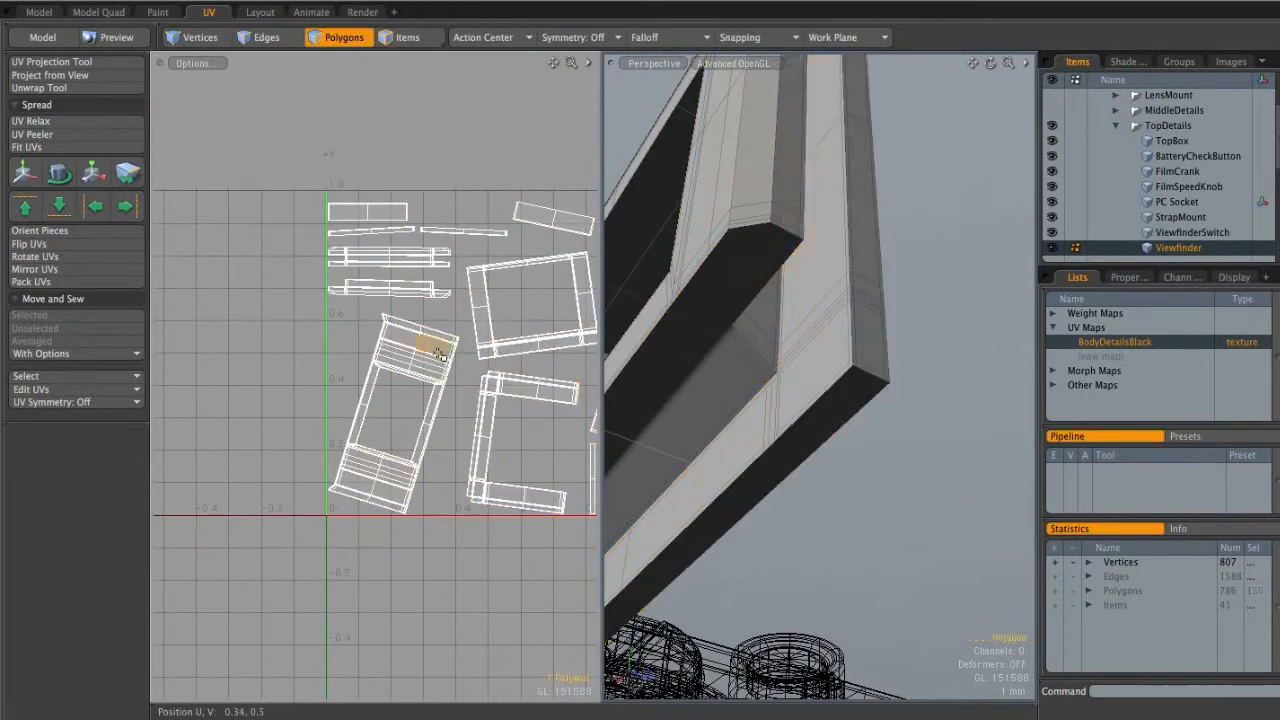
alt+drag(711, 283, 893, 390)
alt+drag(874, 288, 743, 299)
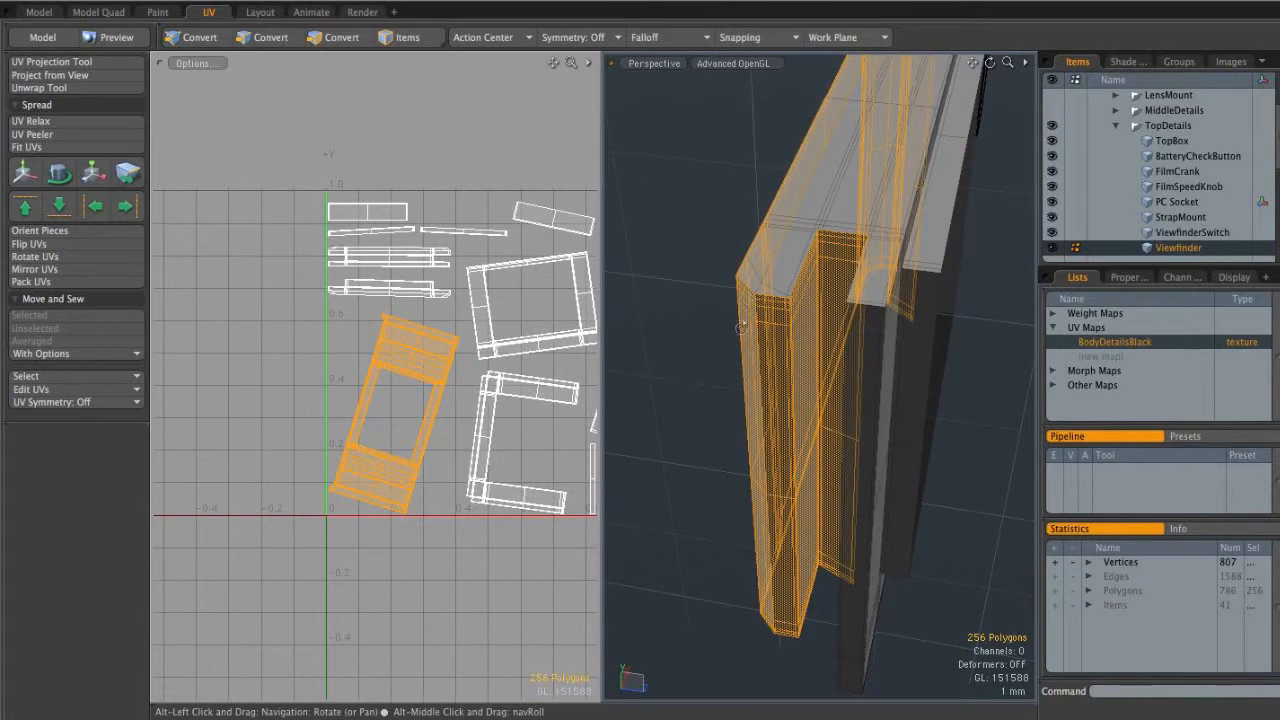
alt+drag(872, 297, 738, 328)
key(2)
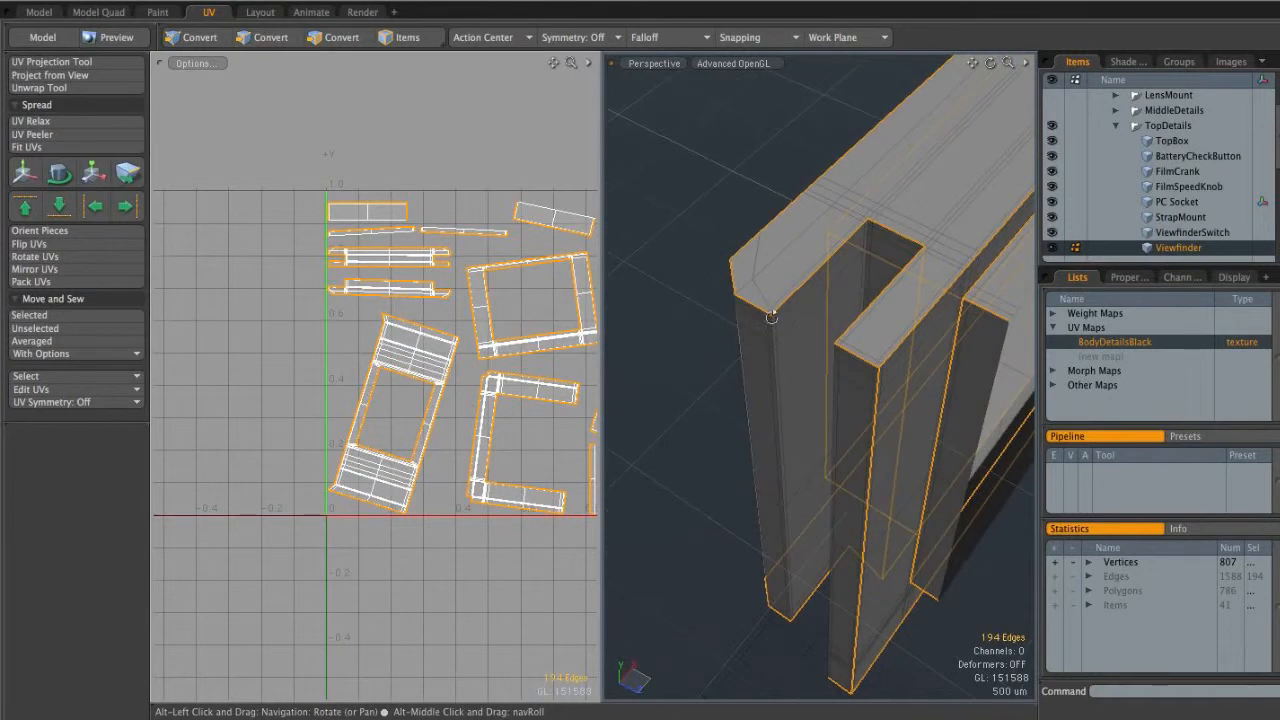
alt+drag(794, 362, 905, 263)
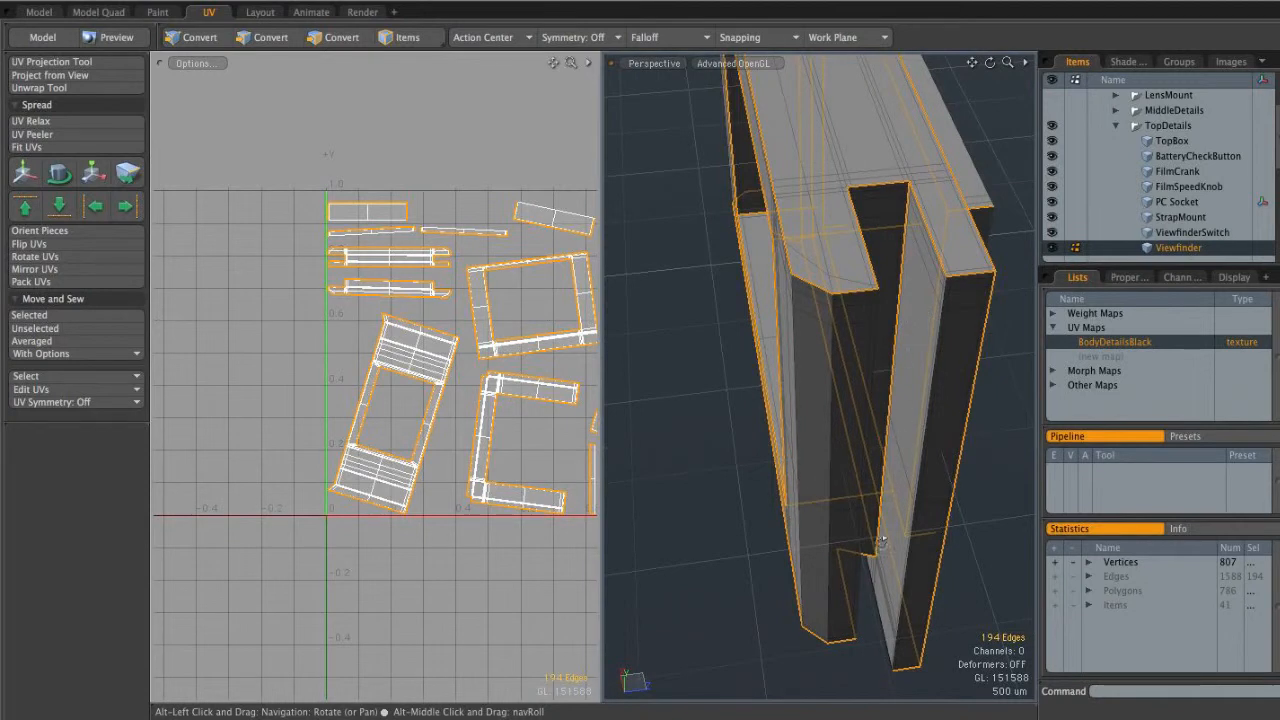
Select the stepped horizontal strip island and match it to the underside of the Viewfinder's front frame
key(3)
scroll(403, 360, up, 2)
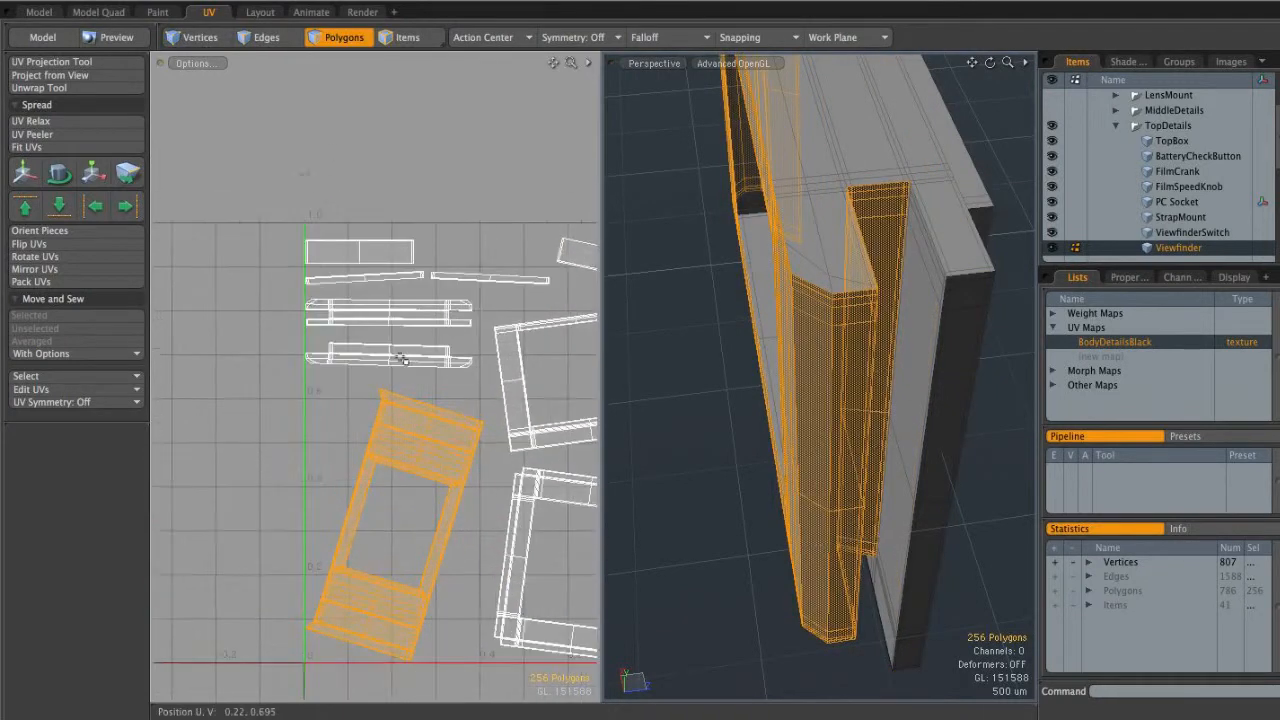
double_click(425, 360)
alt+drag(778, 390, 865, 291)
scroll(809, 320, down, 3)
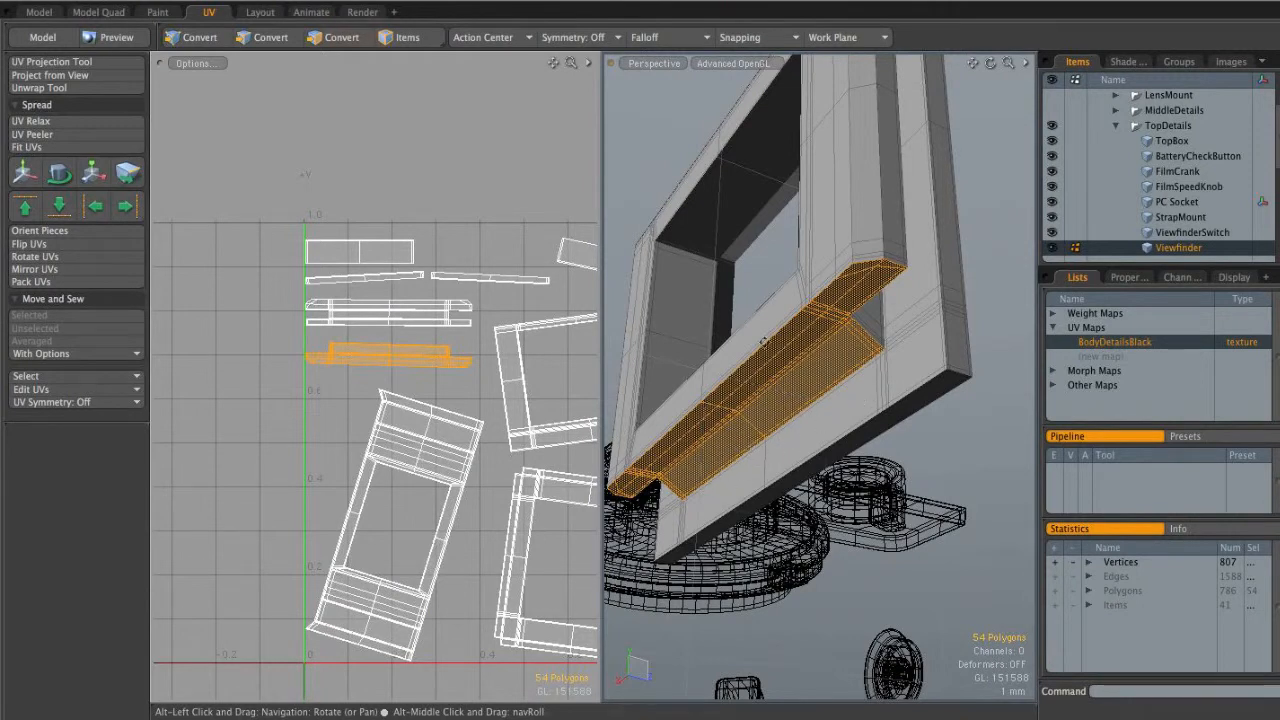
alt+drag(816, 383, 824, 392)
Select the small rectangular strip islands together to match them to the inner faces of the Viewfinder's opening
double_click(371, 257)
alt+shift+drag(530, 280, 409, 268)
shift+click(516, 247)
shift+double_click(516, 247)
alt+shift+drag(572, 440, 510, 354)
shift+double_click(510, 406)
shift+double_click(531, 508)
Examine the seam edges around the Viewfinder's window opening and compare them with the UV layout
alt+drag(723, 326, 838, 205)
key(2)
ctrl+alt+drag(750, 235, 721, 242)
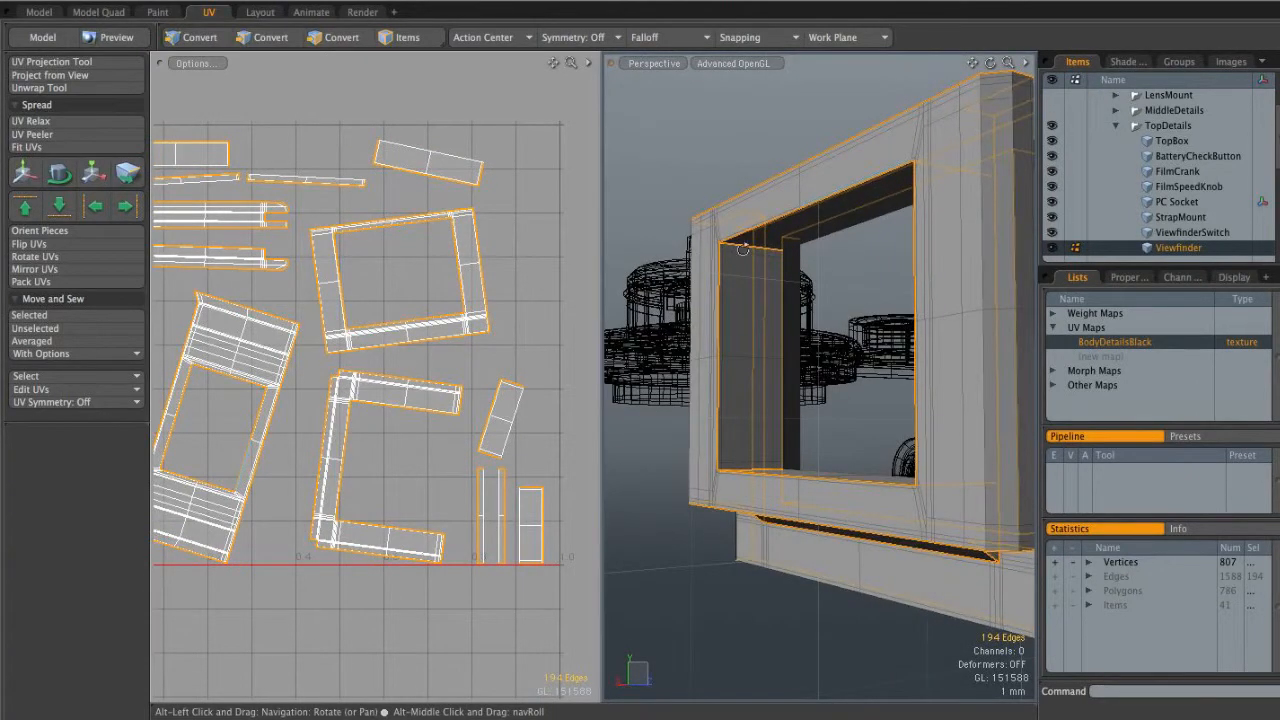
alt+drag(843, 308, 728, 406)
alt+drag(797, 371, 748, 249)
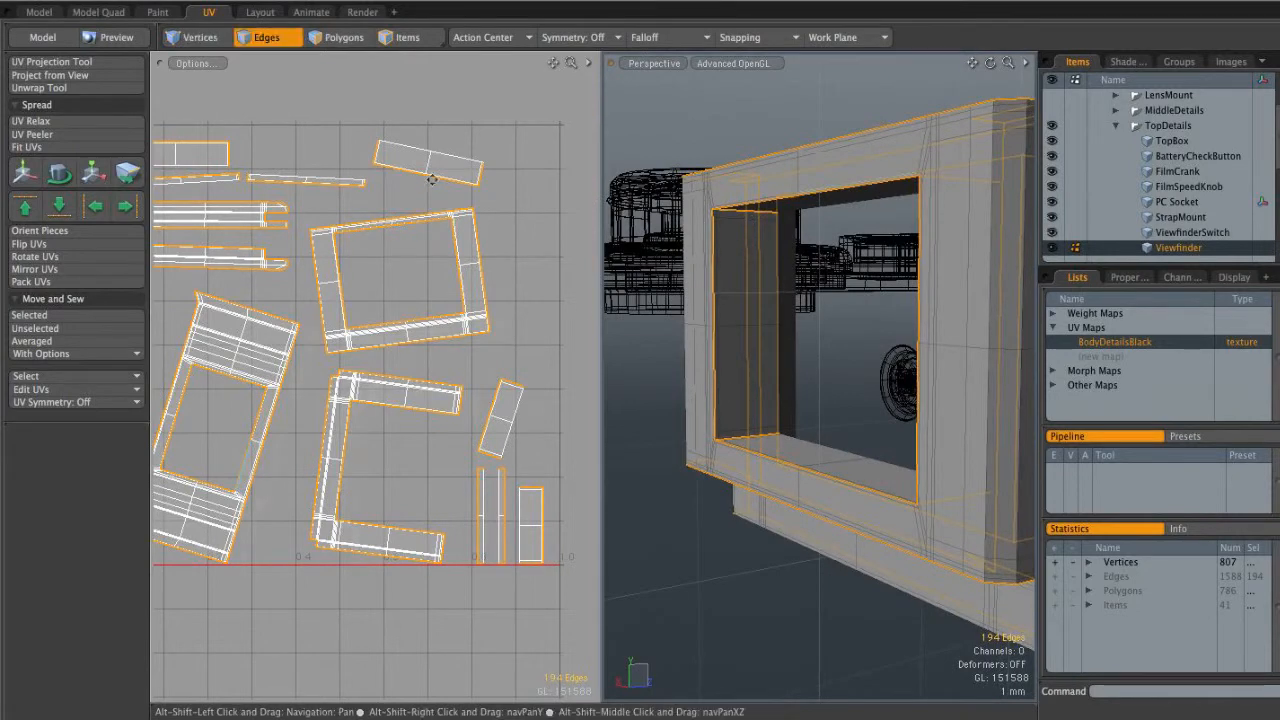
alt+drag(202, 190, 272, 208)
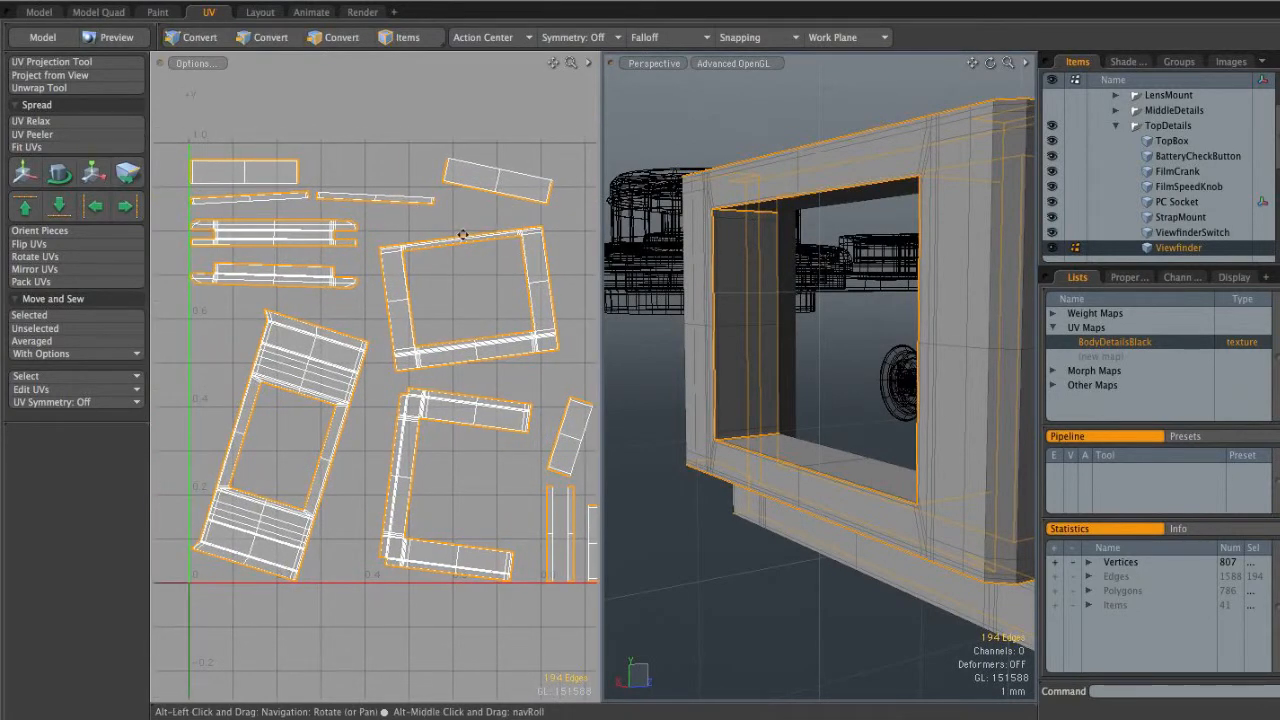
key(3)
alt+shift+drag(504, 327, 448, 311)
ctrl+alt+drag(448, 311, 456, 326)
alt+drag(456, 326, 480, 341)
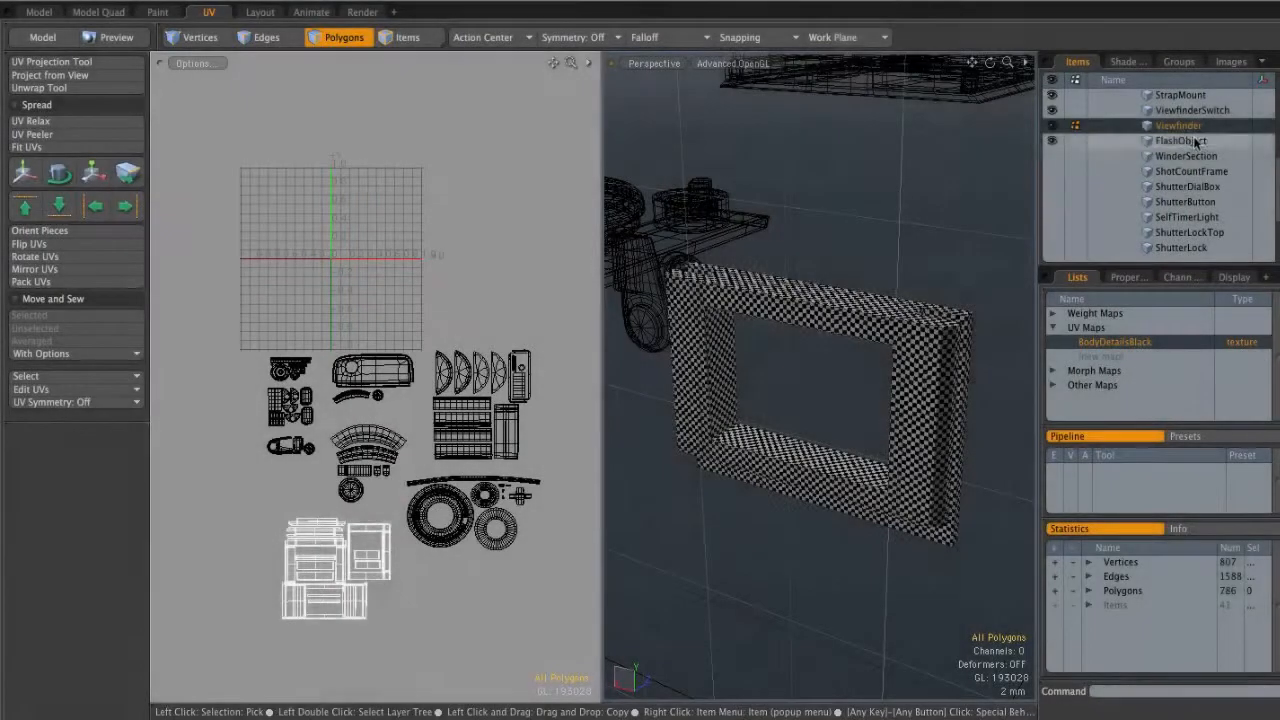
Make FlashObject the active mesh and check its connected pieces by selecting them
click(1195, 141)
alt+shift+drag(922, 268, 922, 368)
alt+drag(922, 368, 885, 299)
alt+shift+drag(885, 299, 906, 277)
double_click(705, 262)
shift+double_click(937, 303)
mouse_move(886, 328)
alt+mouse_down()
mouse_move(866, 306)
mouse_move(888, 323)
mouse_move(884, 341)
alt+mouse_up()
Isolate the FlashObject's base plate with the raised round-ended tongue by hiding all unselected polygons
double_click(727, 335)
alt+drag(757, 366, 723, 317)
shift+double_click(810, 358)
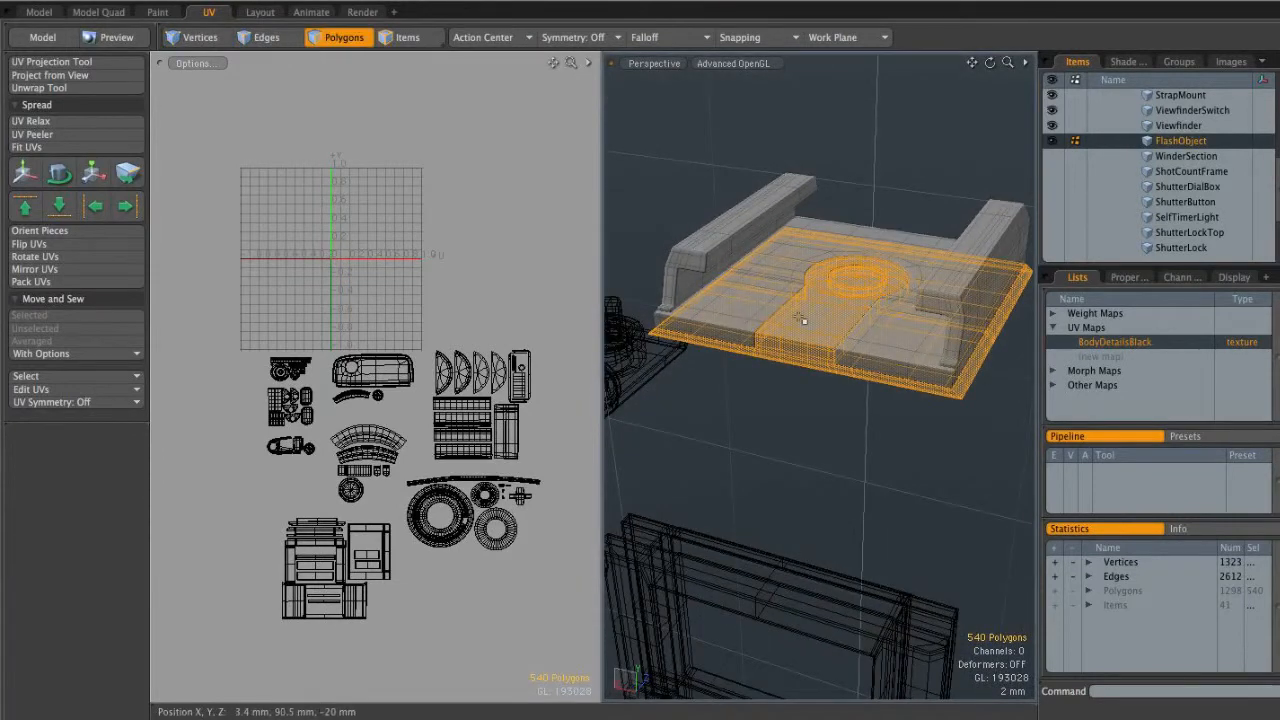
alt+drag(839, 322, 808, 332)
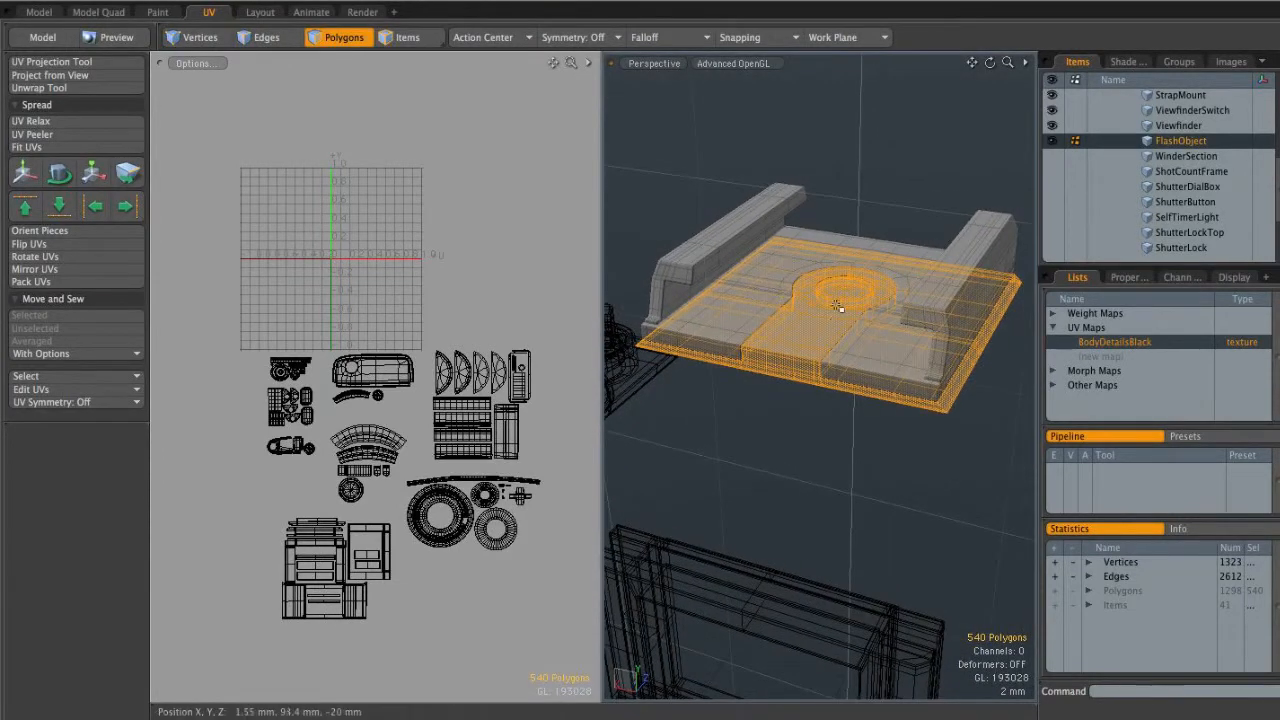
key(shift+h)
drag(600, 280, 420, 282)
alt+drag(632, 312, 829, 367)
click(812, 391)
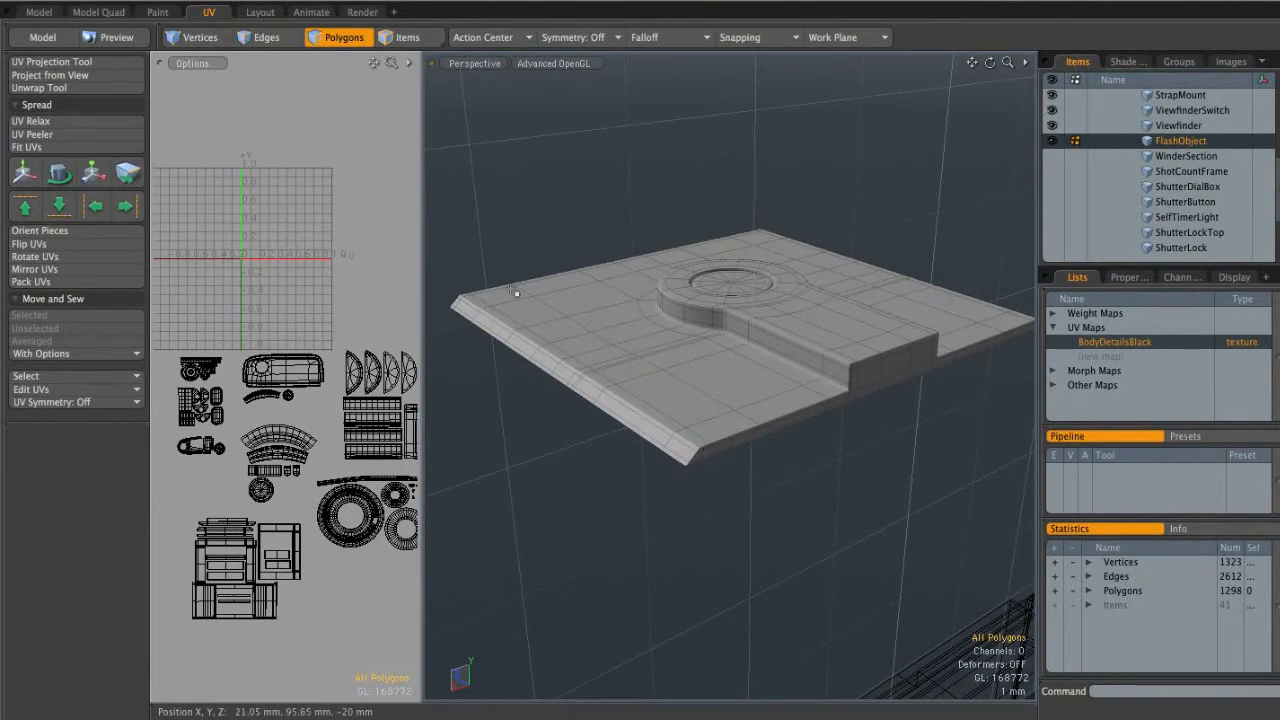
Select the short edges at the outer corners of the FlashObject's base plate as UV seams
alt+drag(842, 322, 862, 350)
alt+shift+drag(862, 350, 746, 323)
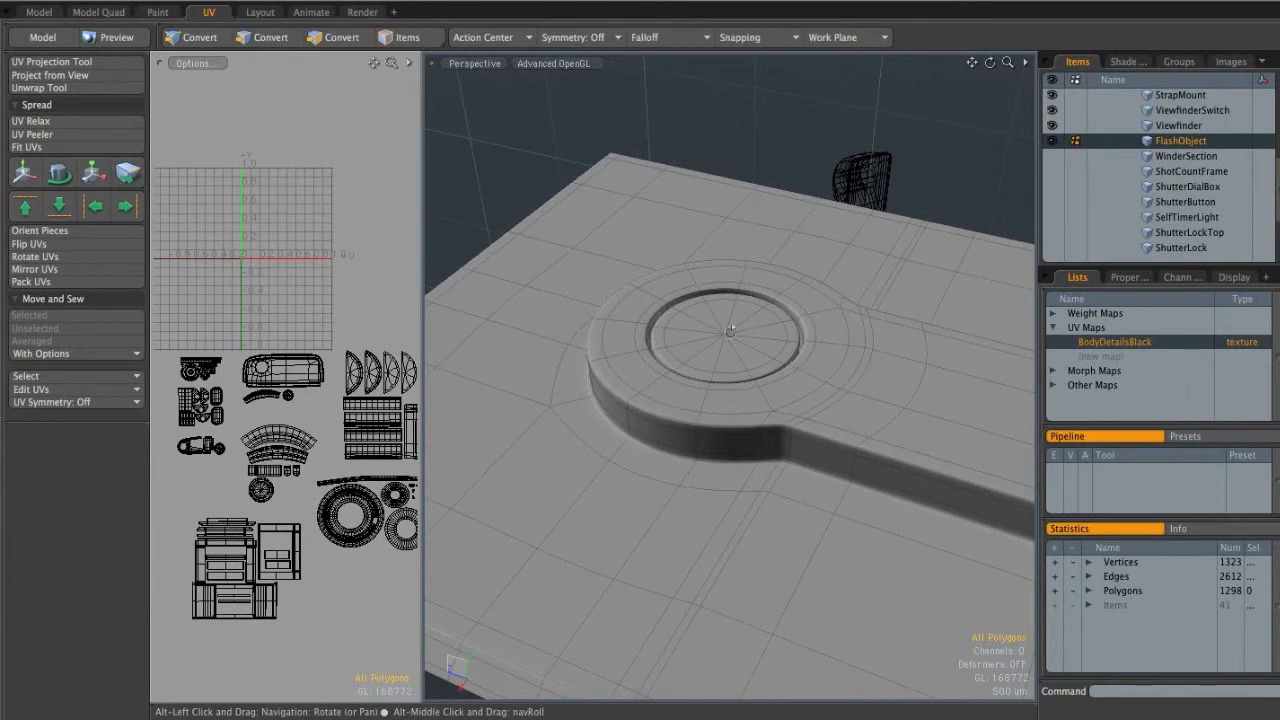
ctrl+alt+drag(831, 397, 785, 374)
key(2)
double_click(759, 427)
ctrl+alt+drag(785, 374, 817, 374)
alt+drag(728, 406, 830, 368)
shift+double_click(705, 441)
alt+drag(830, 368, 715, 470)
ctrl+alt+drag(715, 470, 800, 478)
shift+double_click(683, 481)
alt+shift+drag(800, 478, 890, 445)
ctrl+alt+drag(890, 445, 765, 425)
alt+drag(765, 425, 728, 326)
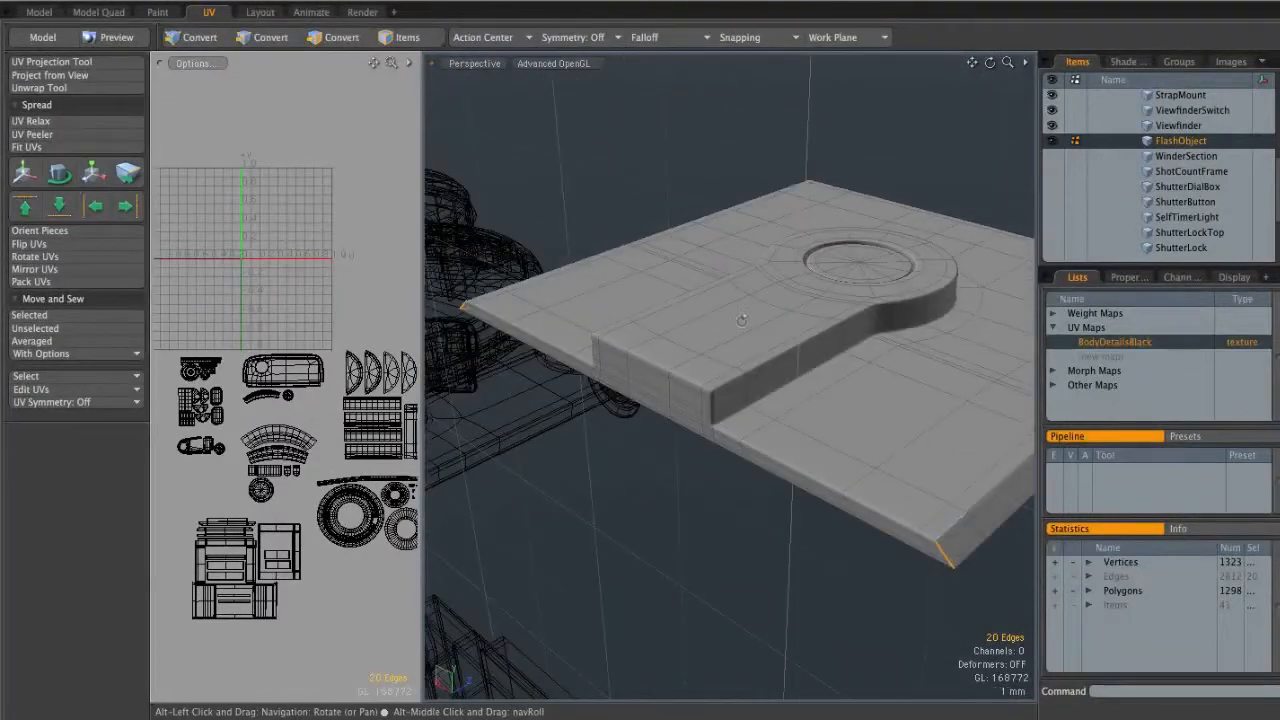
Add the raised tongue's lower outline and the top and side edges of its end face to the seam selection
alt+drag(755, 261, 693, 346)
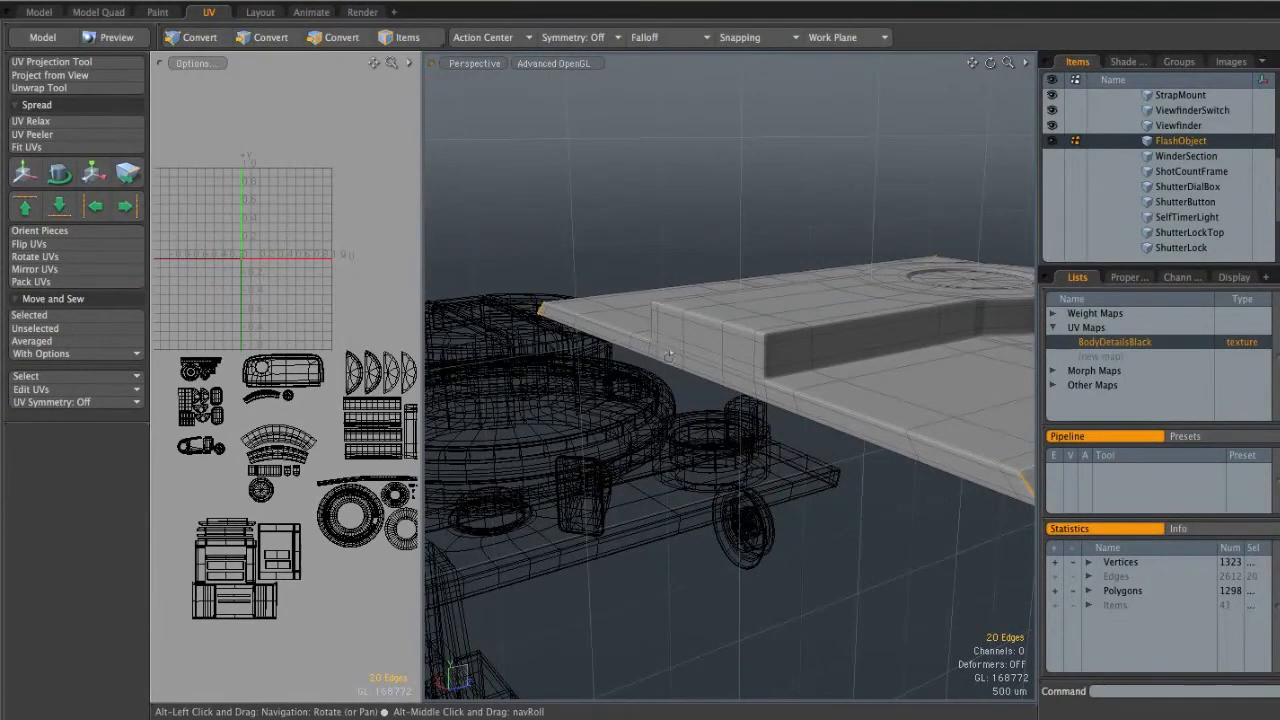
alt+drag(961, 430, 822, 376)
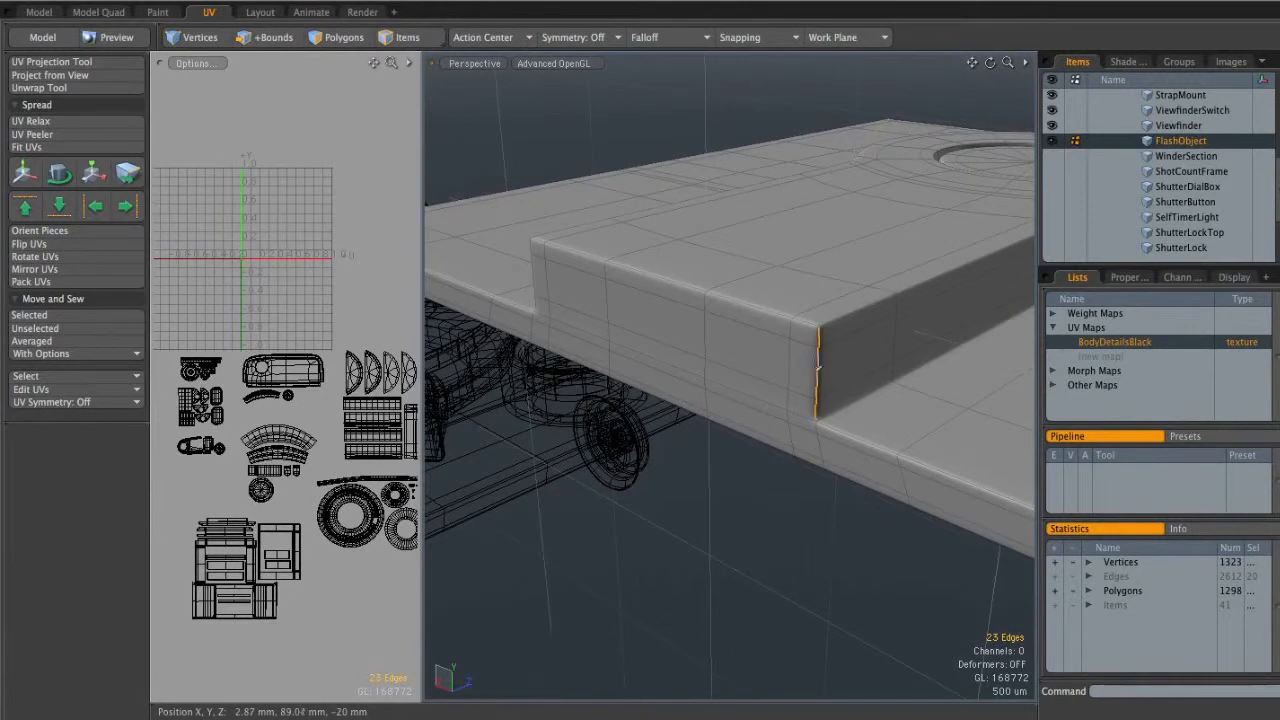
alt+drag(648, 303, 800, 352)
shift+double_click(663, 292)
alt+shift+drag(800, 352, 740, 364)
shift+double_click(661, 372)
ctrl+alt+drag(840, 360, 712, 397)
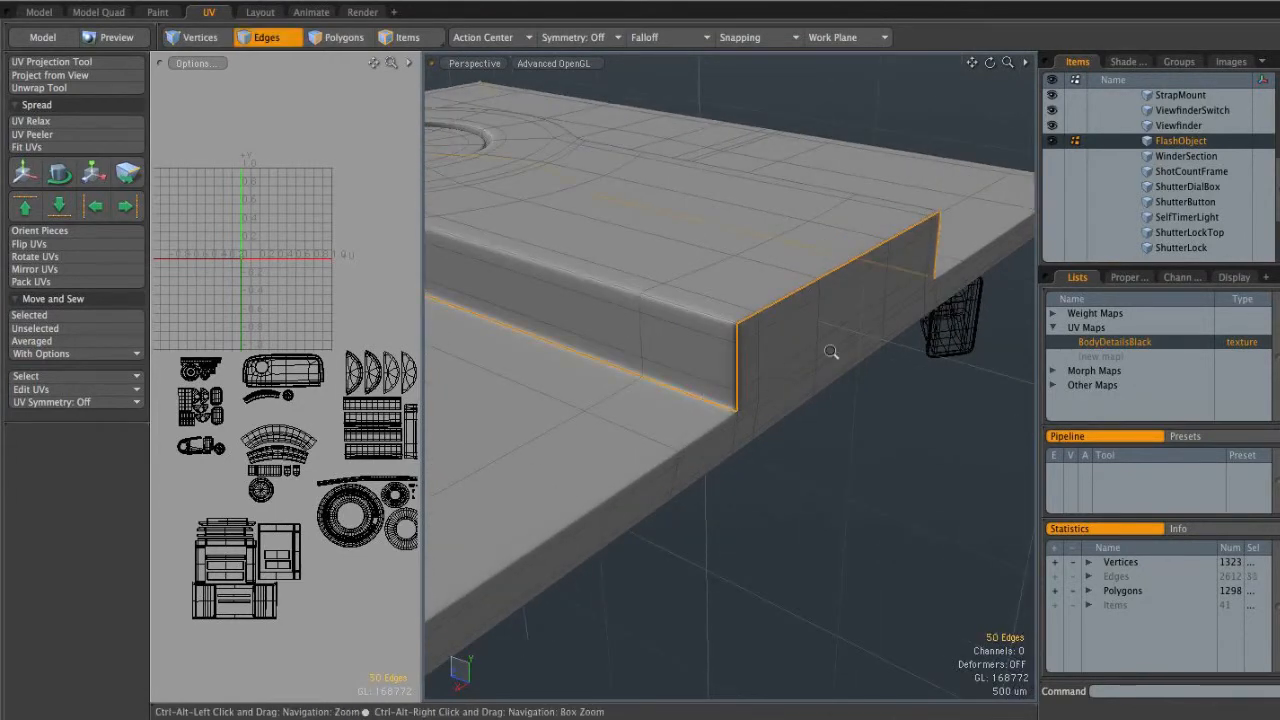
Add the upper outline around the raised tongue's rounded end to the seam selection
ctrl+alt+drag(837, 349, 705, 370)
alt+shift+drag(705, 370, 891, 397)
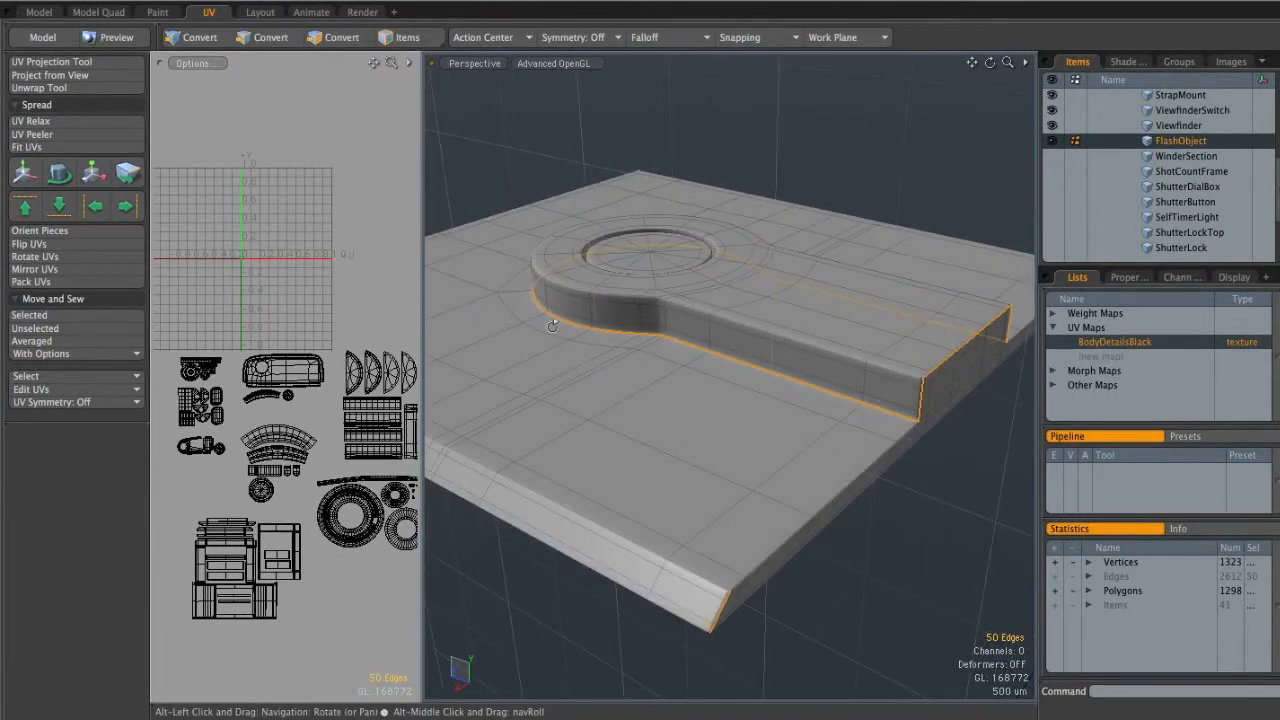
alt+drag(749, 265, 808, 401)
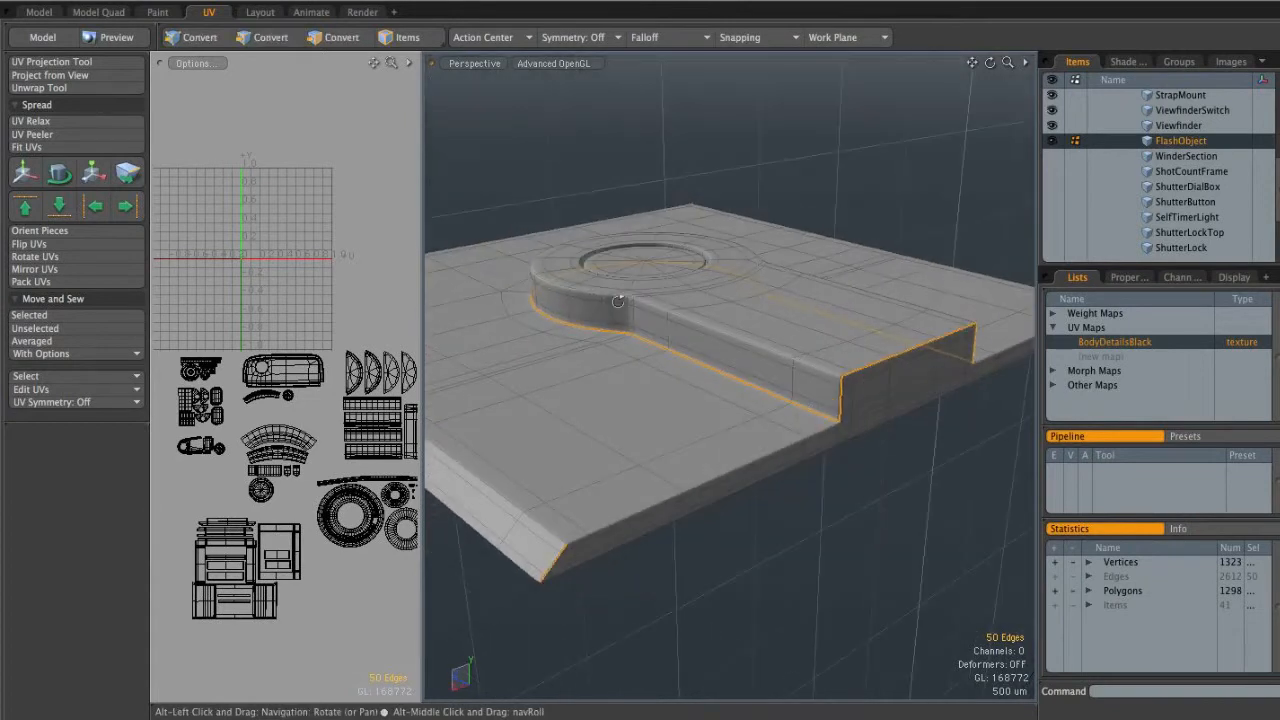
alt+drag(785, 352, 895, 485)
ctrl+alt+drag(729, 394, 700, 370)
shift+double_click(704, 386)
Add both rims of the tongue's circular groove and a short cut across its wall to the seam selection
mouse_move(790, 378)
alt+mouse_down()
mouse_move(860, 344)
mouse_move(809, 391)
alt+mouse_up()
ctrl+alt+drag(797, 330, 905, 323)
alt+drag(800, 328, 785, 276)
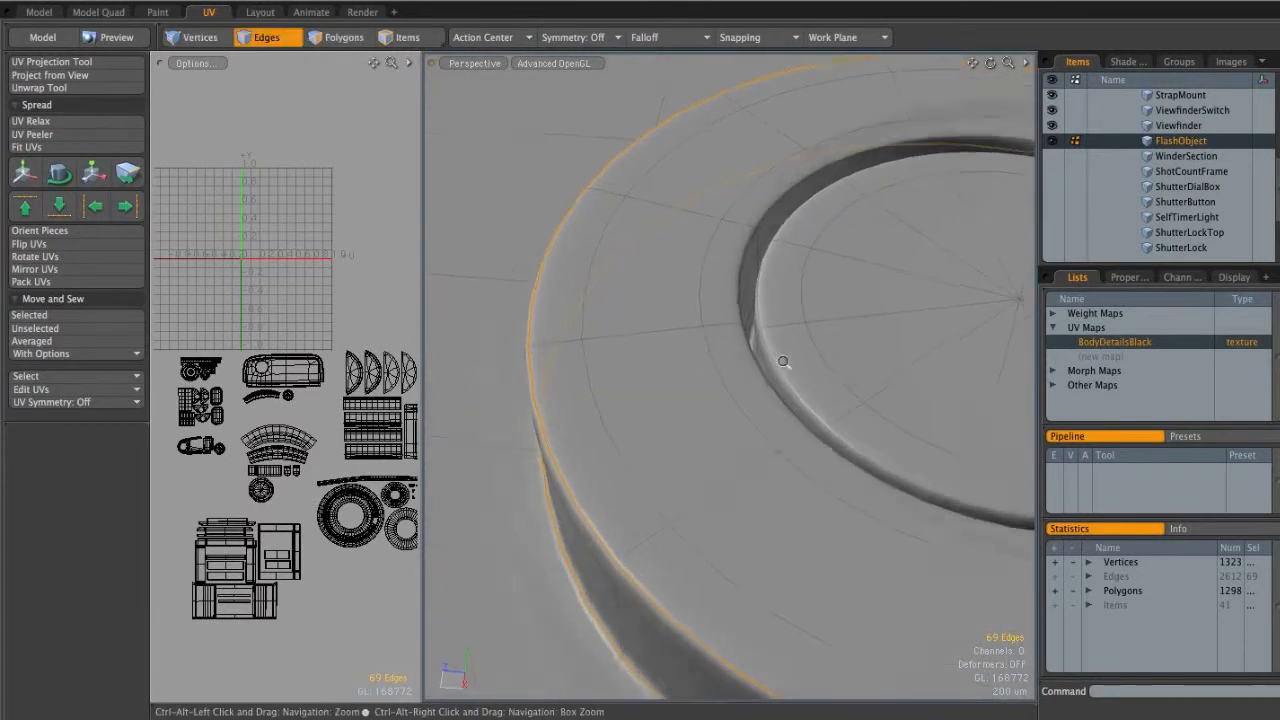
ctrl+alt+drag(760, 340, 800, 340)
shift+double_click(777, 360)
scroll(804, 338, down, 3)
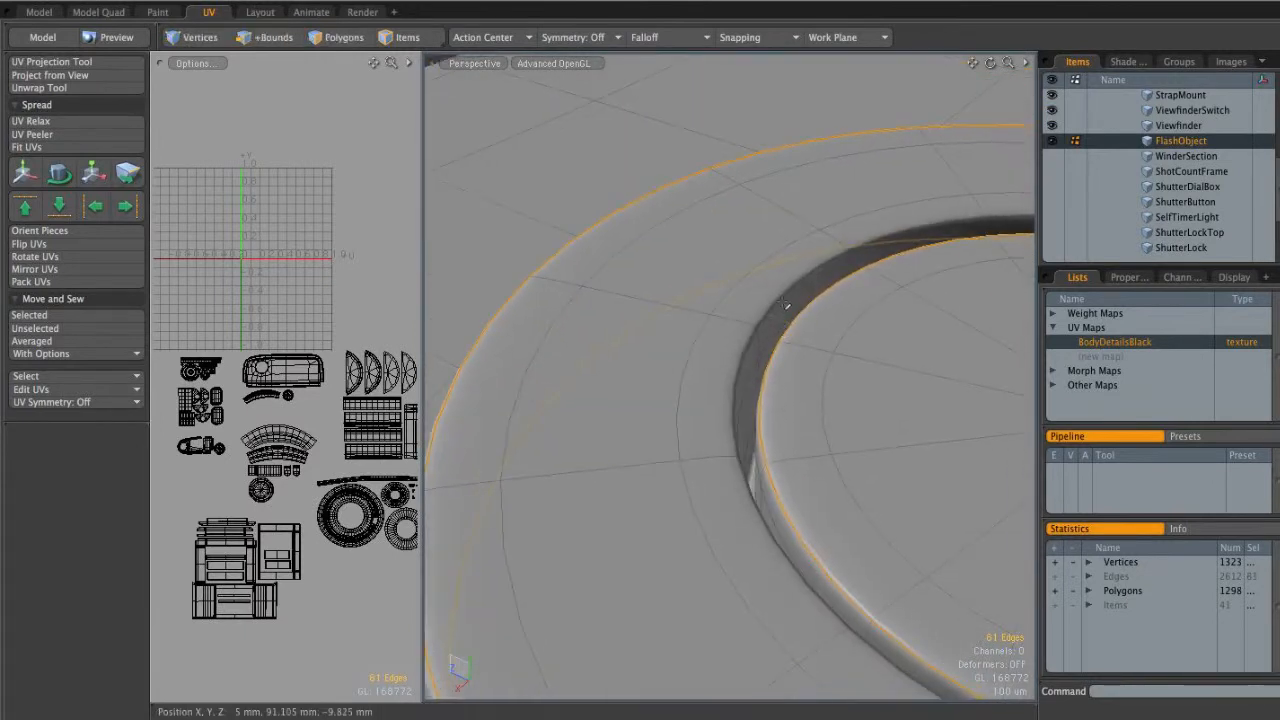
alt+drag(837, 314, 811, 401)
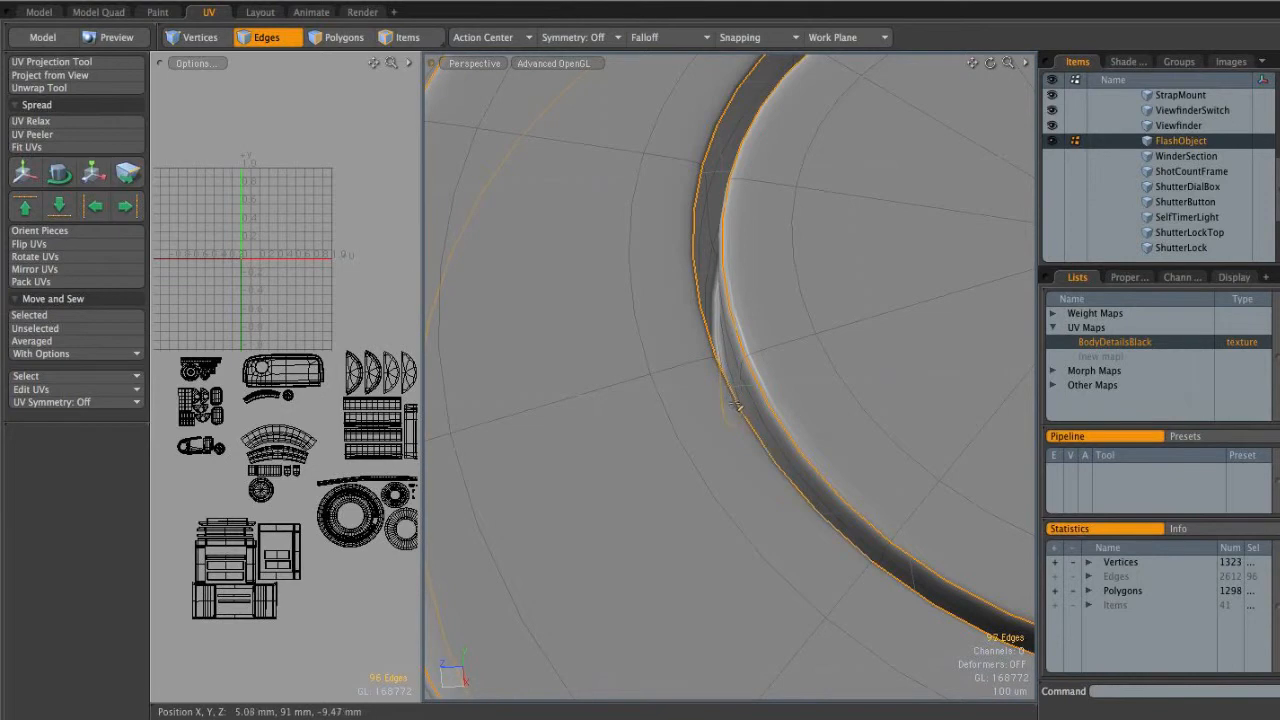
alt+drag(782, 376, 881, 235)
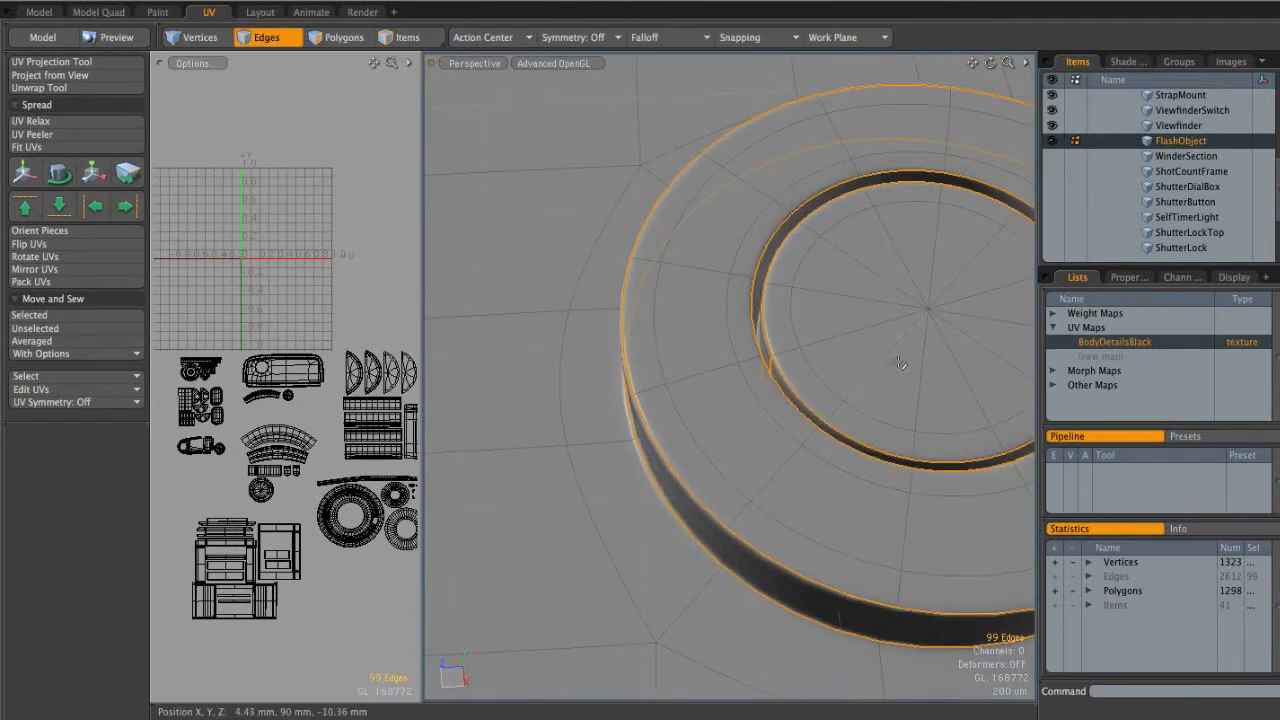
Enlarge the UV view and unwrap the isolated tongue plate along the selected seams with the Unwrap Tool
scroll(581, 309, down, 10)
alt+drag(540, 300, 432, 279)
drag(420, 234, 702, 240)
scroll(480, 280, up, 5)
alt+shift+drag(509, 270, 498, 251)
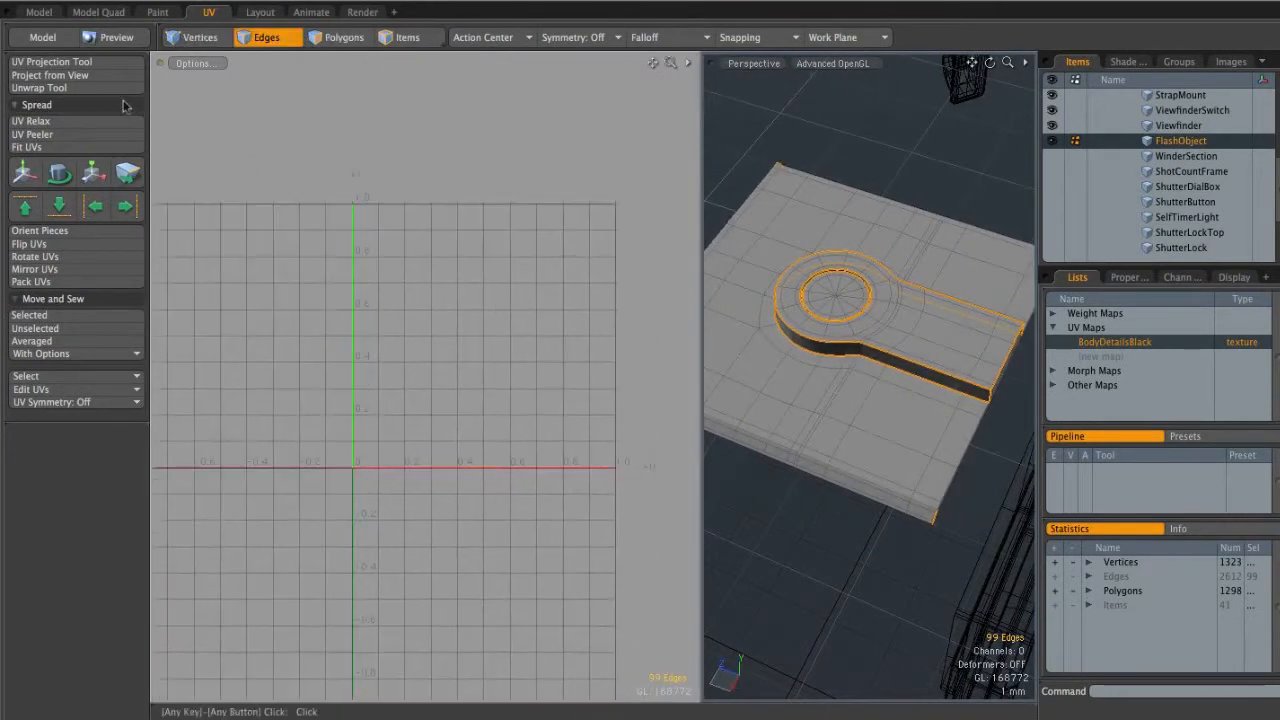
click(90, 88)
click(500, 300)
ctrl+alt+drag(515, 300, 538, 280)
alt+shift+drag(317, 284, 466, 296)
alt+shift+drag(571, 371, 426, 209)
alt+shift+drag(623, 334, 345, 322)
alt+shift+drag(563, 343, 271, 352)
key(a)
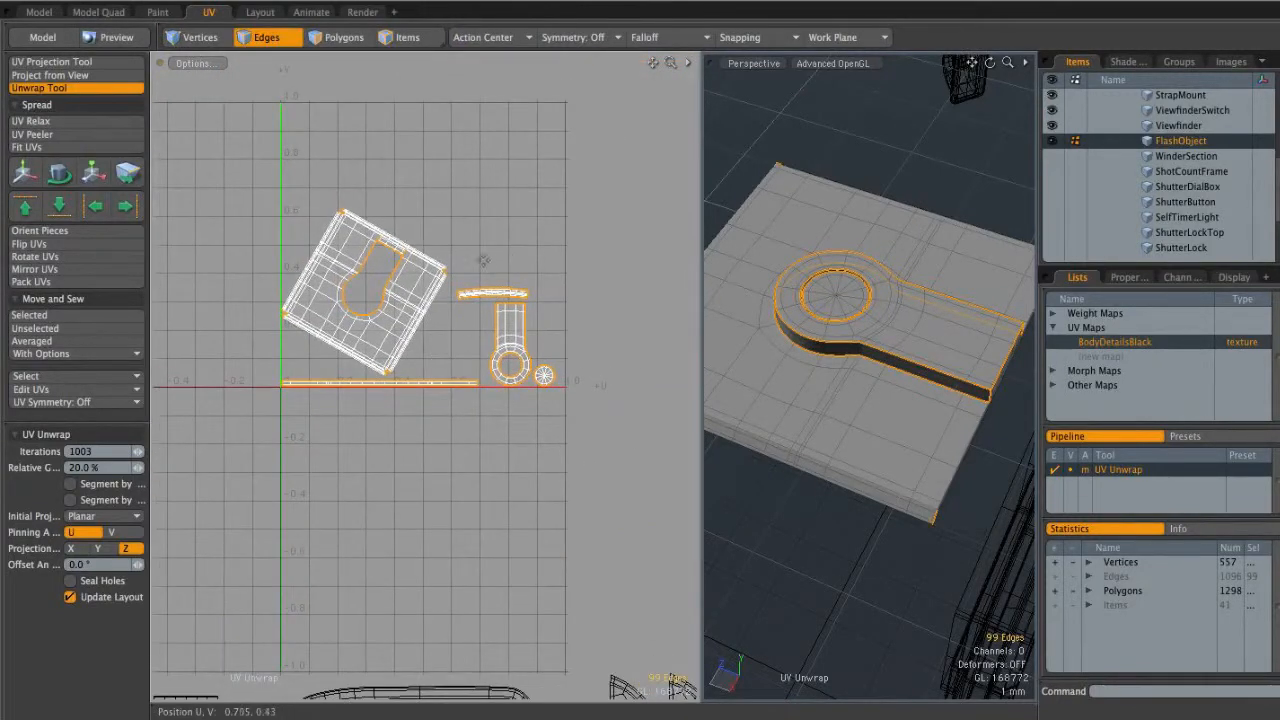
Select all the new UV islands and move them by -1.45 in U, outside the positive UV square
key(space)
key(space)
right_drag(514, 251, 340, 474)
right_drag(547, 199, 528, 198)
ctrl+alt+drag(674, 370, 560, 368)
key(w)
drag(627, 329, 391, 329)
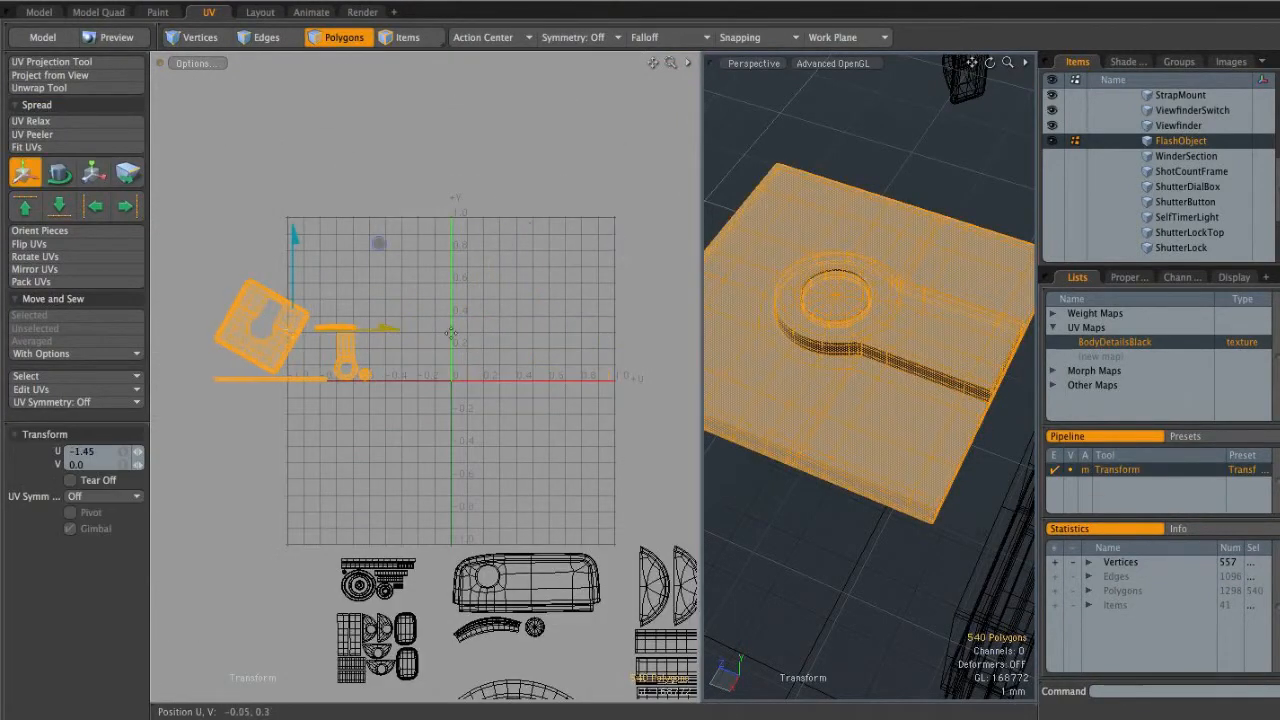
key(space)
click(490, 335)
Unhide the FlashObject's geometry and isolate the flat plate with the keyhole-shaped cutout in an enlarged 3D view
alt+shift+drag(819, 310, 843, 324)
key(u)
alt+drag(938, 352, 838, 288)
double_click(838, 424)
alt+drag(918, 444, 890, 410)
key(shift+h)
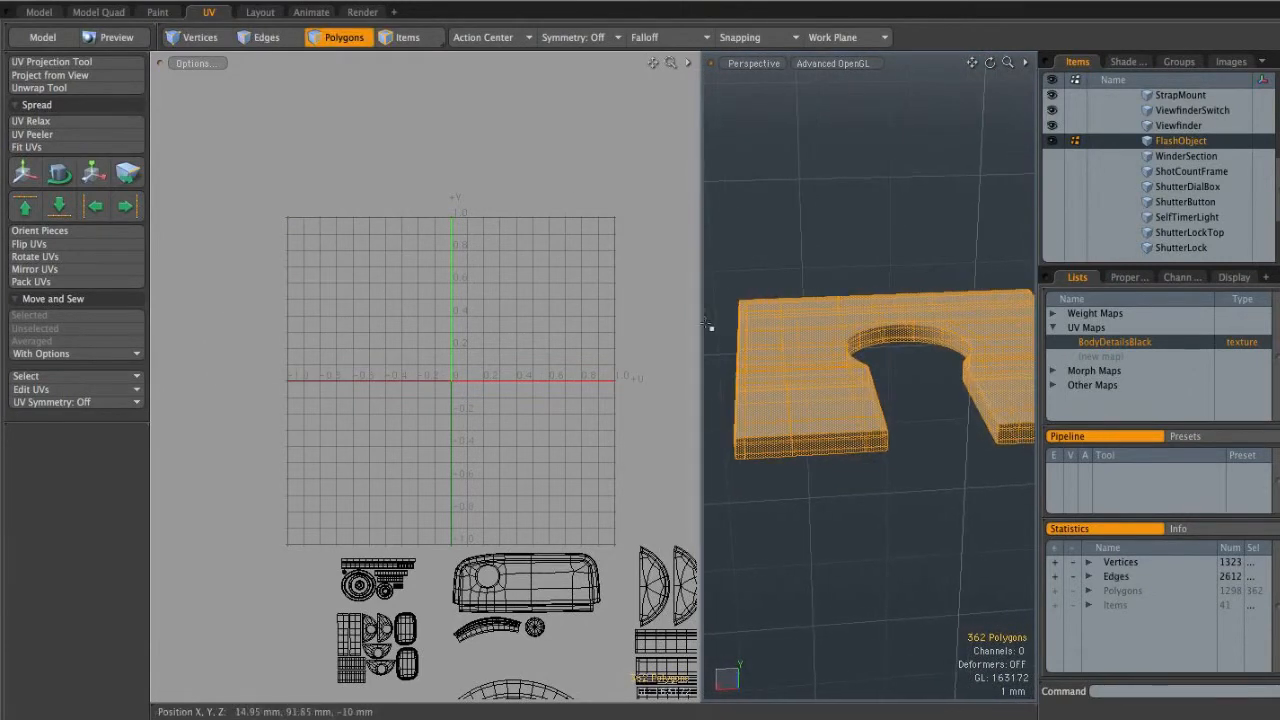
drag(697, 317, 500, 318)
alt+drag(846, 380, 729, 457)
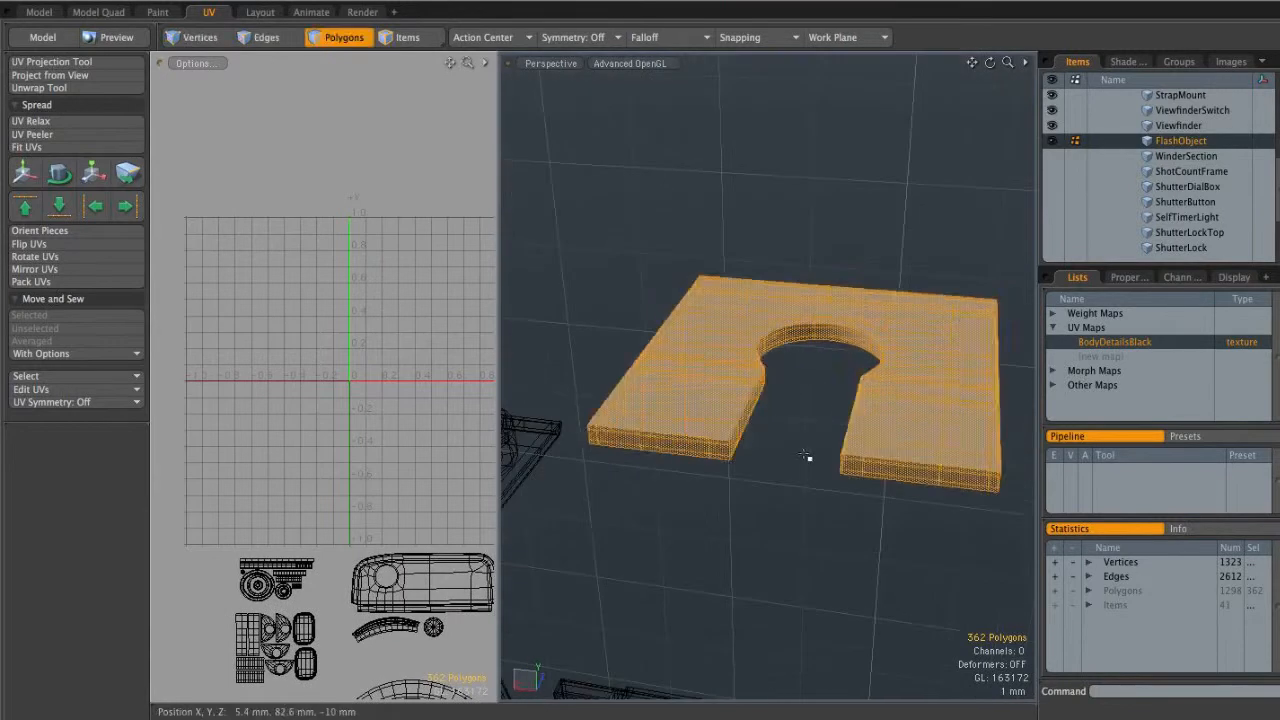
click(806, 456)
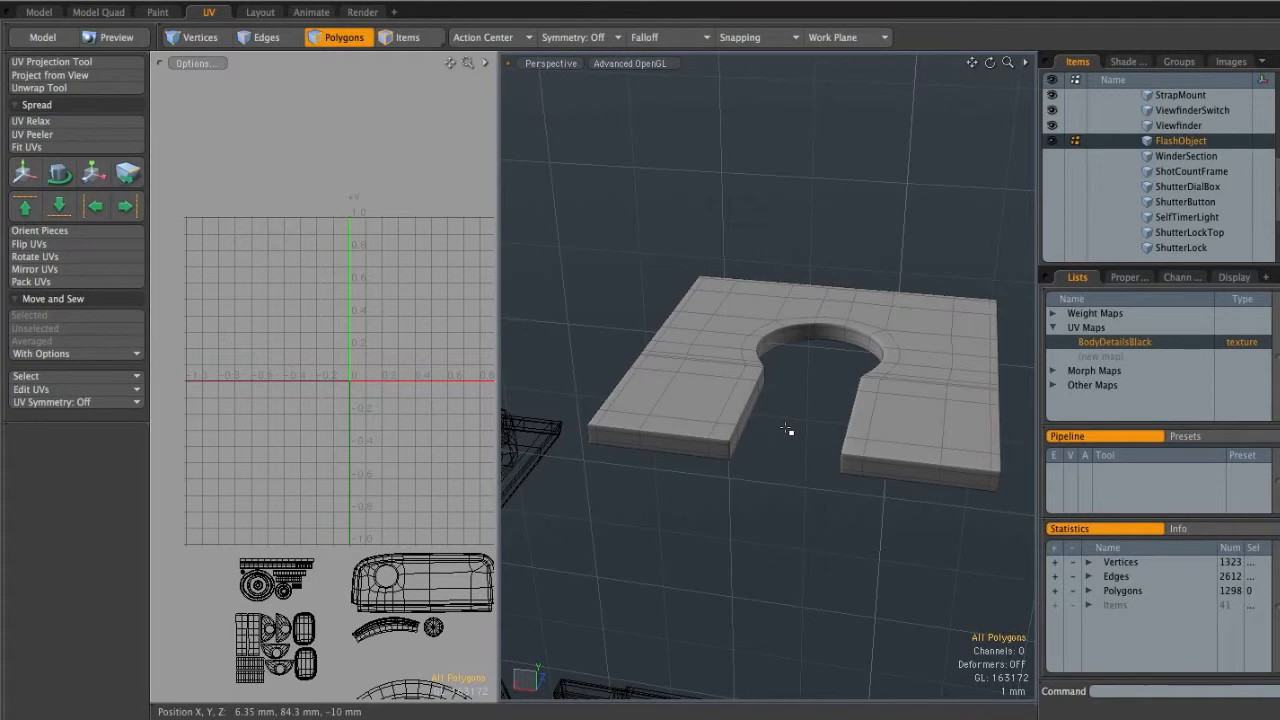
Select the keyhole cutout's upper and lower outlines and the vertical edges at its open end as UV seams
alt+drag(715, 368, 750, 305)
ctrl+alt+drag(760, 335, 738, 360)
key(2)
double_click(765, 380)
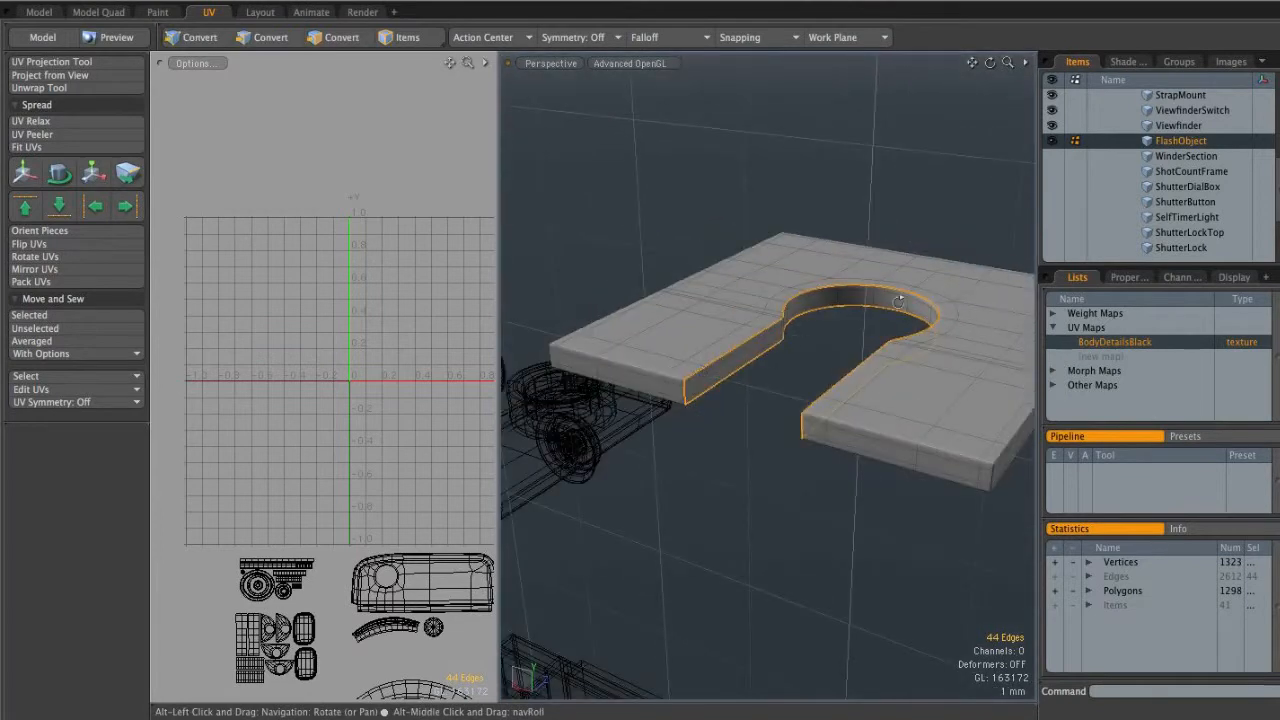
Add the plate's bottom outer perimeter and vertical corner edges to the seam selection
alt+drag(697, 440, 720, 474)
alt+drag(863, 432, 884, 350)
alt+drag(837, 458, 797, 335)
scroll(797, 337, up, 4)
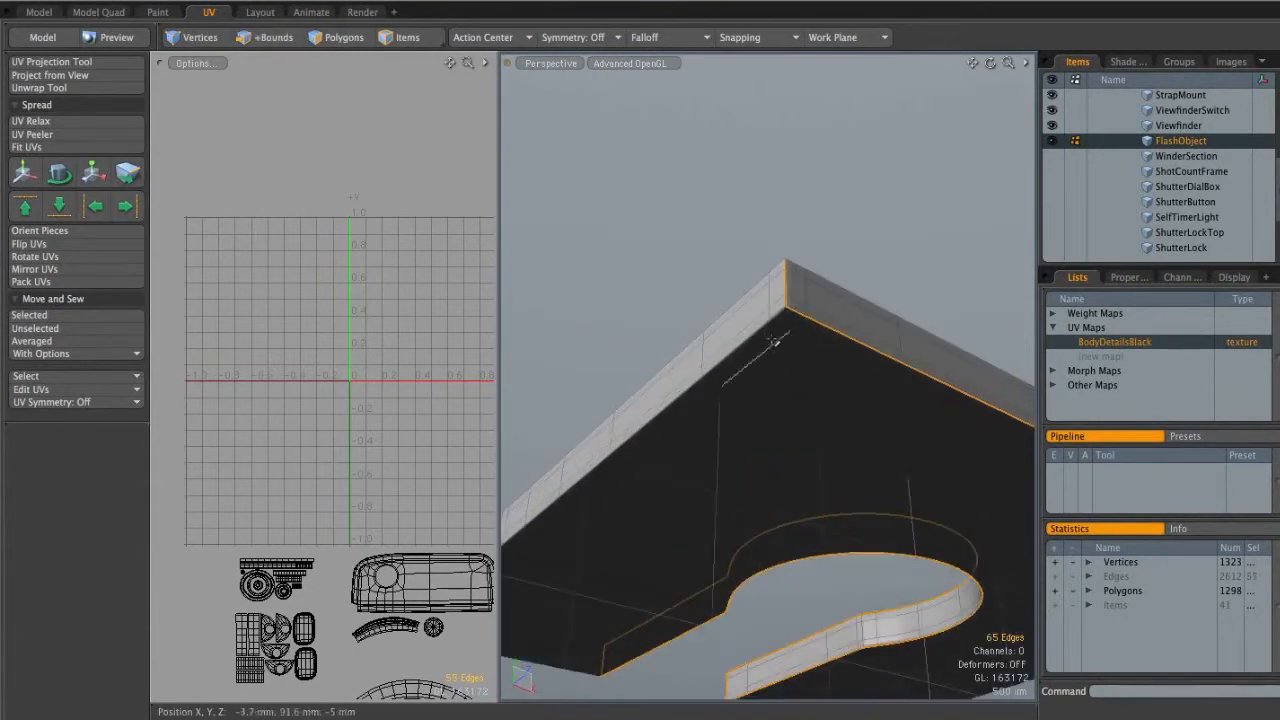
key(shift+a)
alt+drag(763, 345, 781, 388)
alt+shift+drag(781, 388, 822, 408)
alt+drag(650, 388, 912, 283)
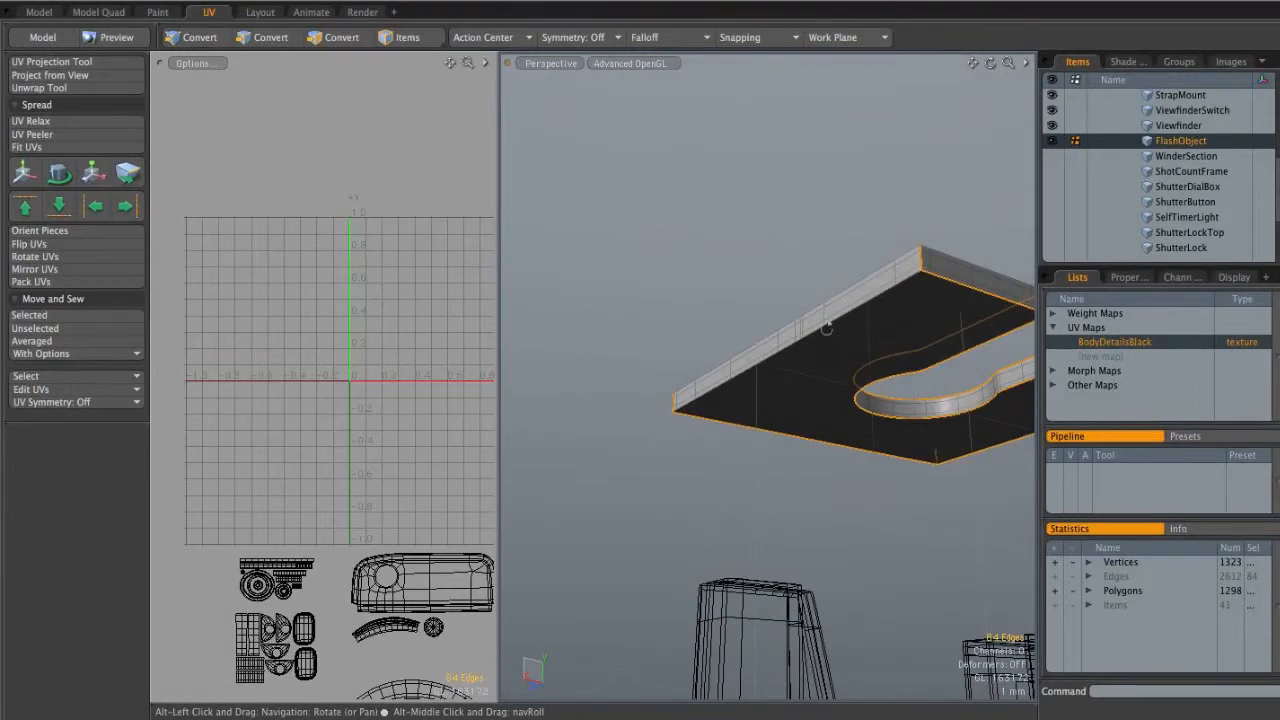
alt+drag(951, 303, 952, 327)
alt+drag(957, 380, 889, 304)
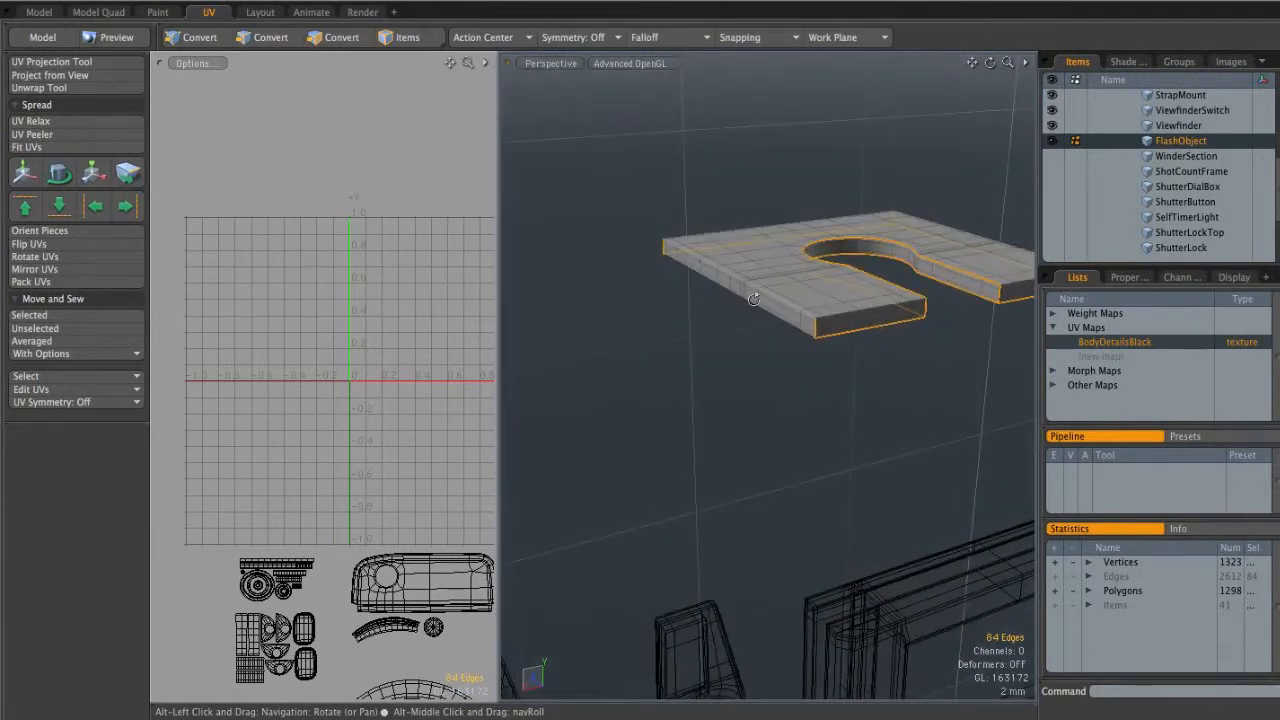
Unwrap the keyhole plate along the selected seam edges with planar projection on the Z axis
alt+drag(788, 297, 573, 287)
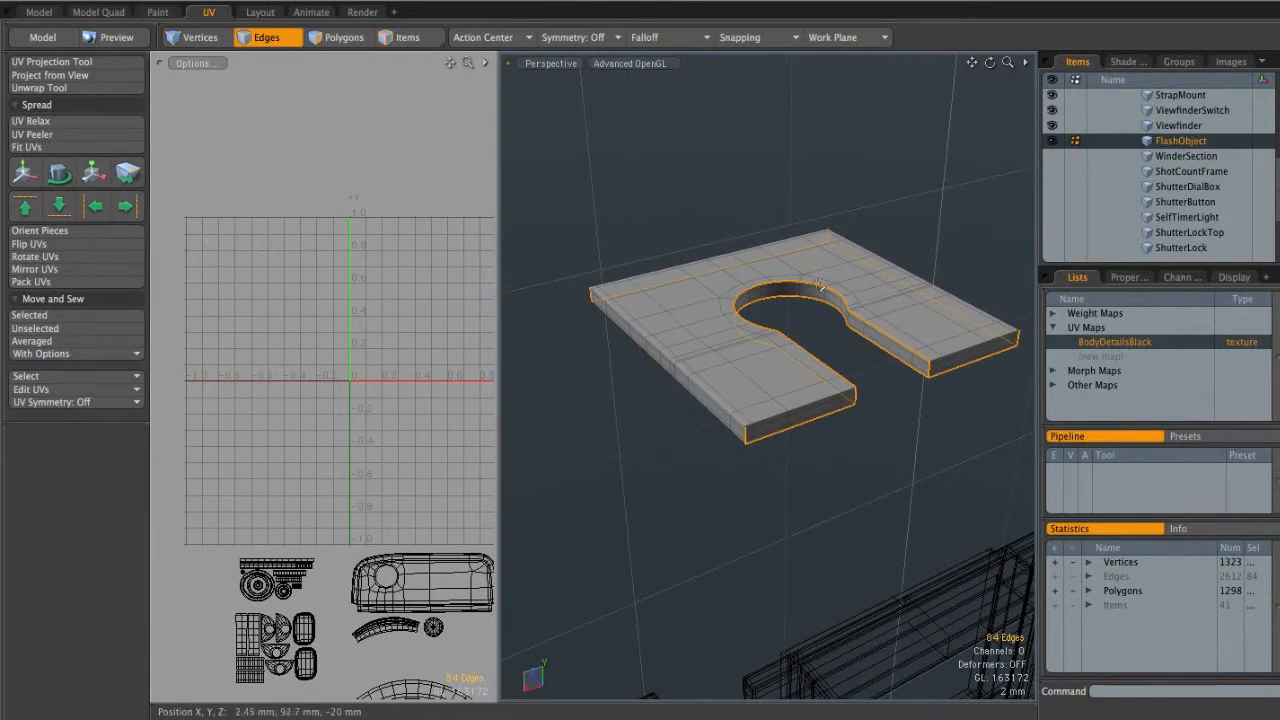
alt+shift+drag(349, 200, 308, 255)
click(102, 89)
click(372, 281)
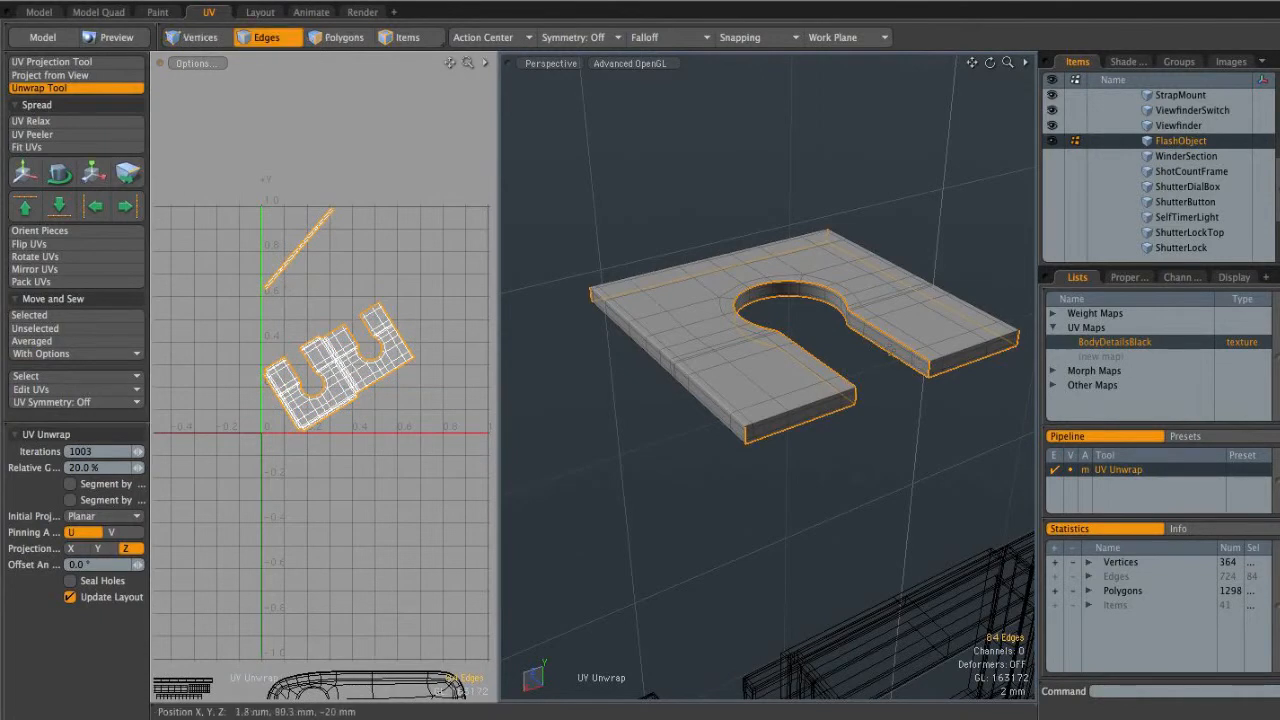
Examine the plate's unwrapped UV islands and compare them with its side faces and underside in the 3D view
alt+shift+drag(331, 356, 424, 313)
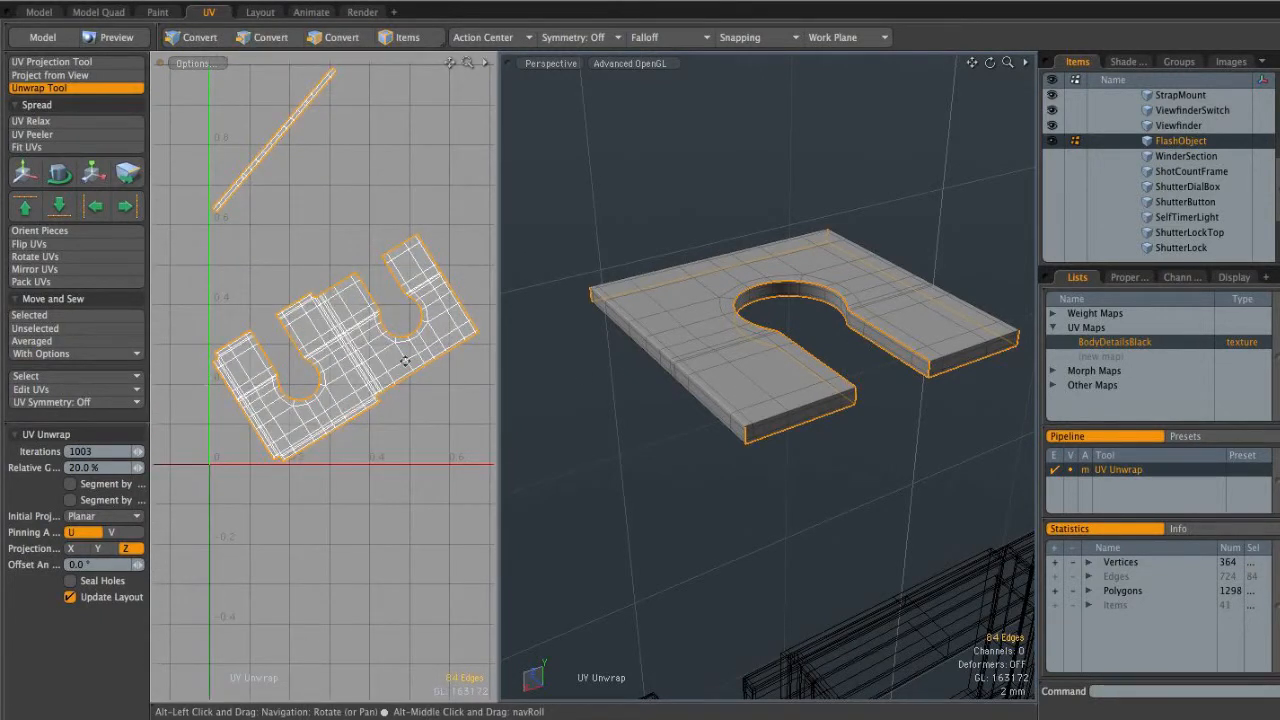
alt+shift+drag(379, 398, 437, 352)
alt+drag(740, 380, 756, 345)
ctrl+alt+drag(756, 345, 794, 380)
alt+shift+drag(374, 315, 346, 356)
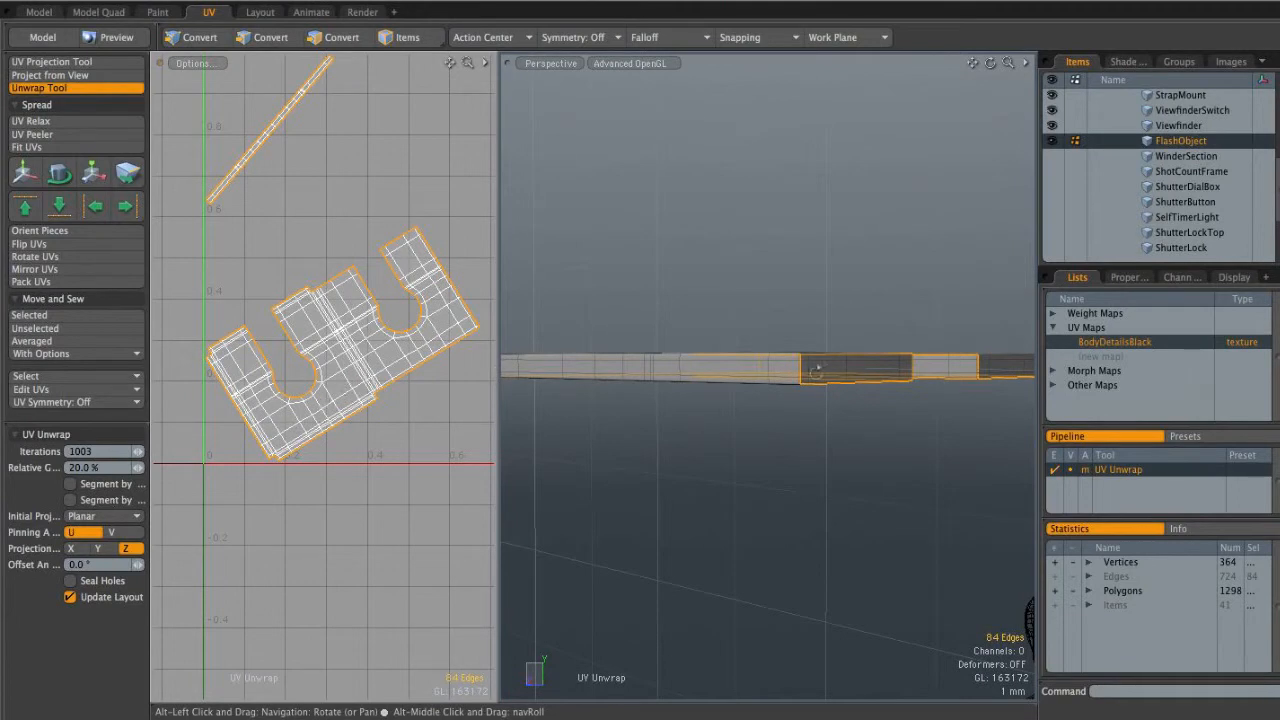
alt+drag(800, 376, 740, 360)
alt+drag(814, 374, 826, 318)
alt+drag(712, 308, 703, 283)
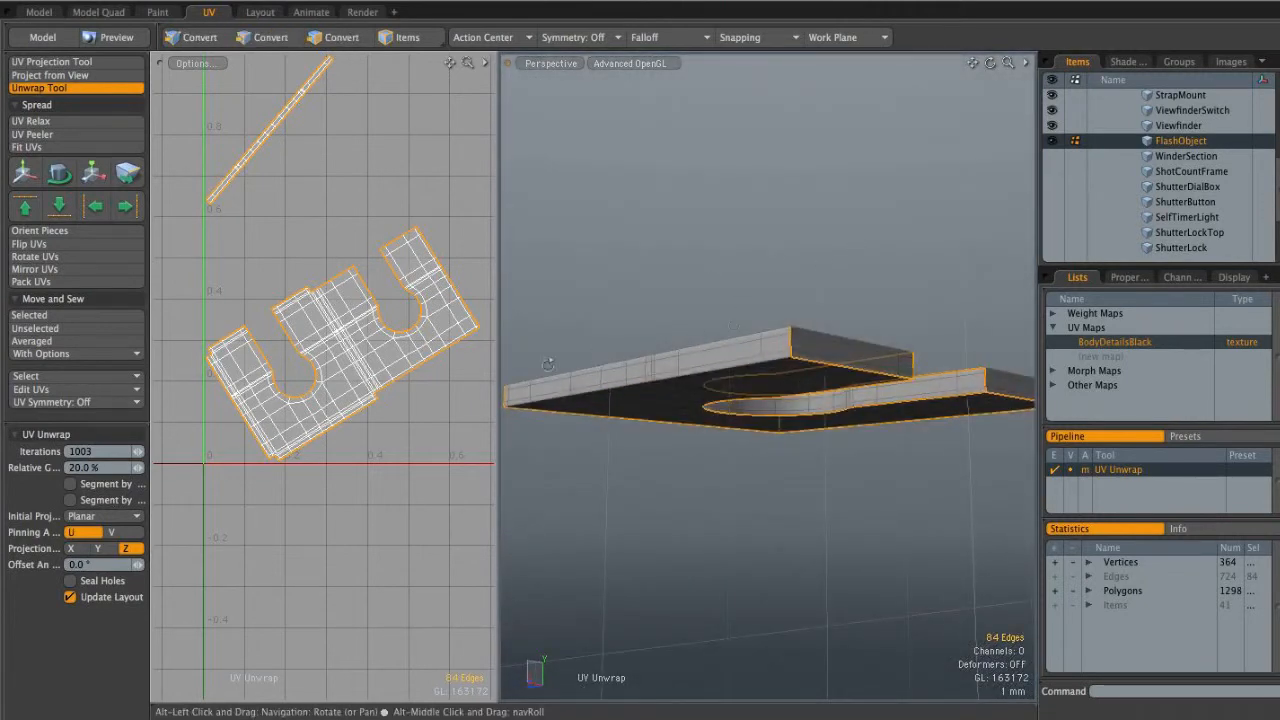
ctrl+alt+drag(311, 279, 302, 308)
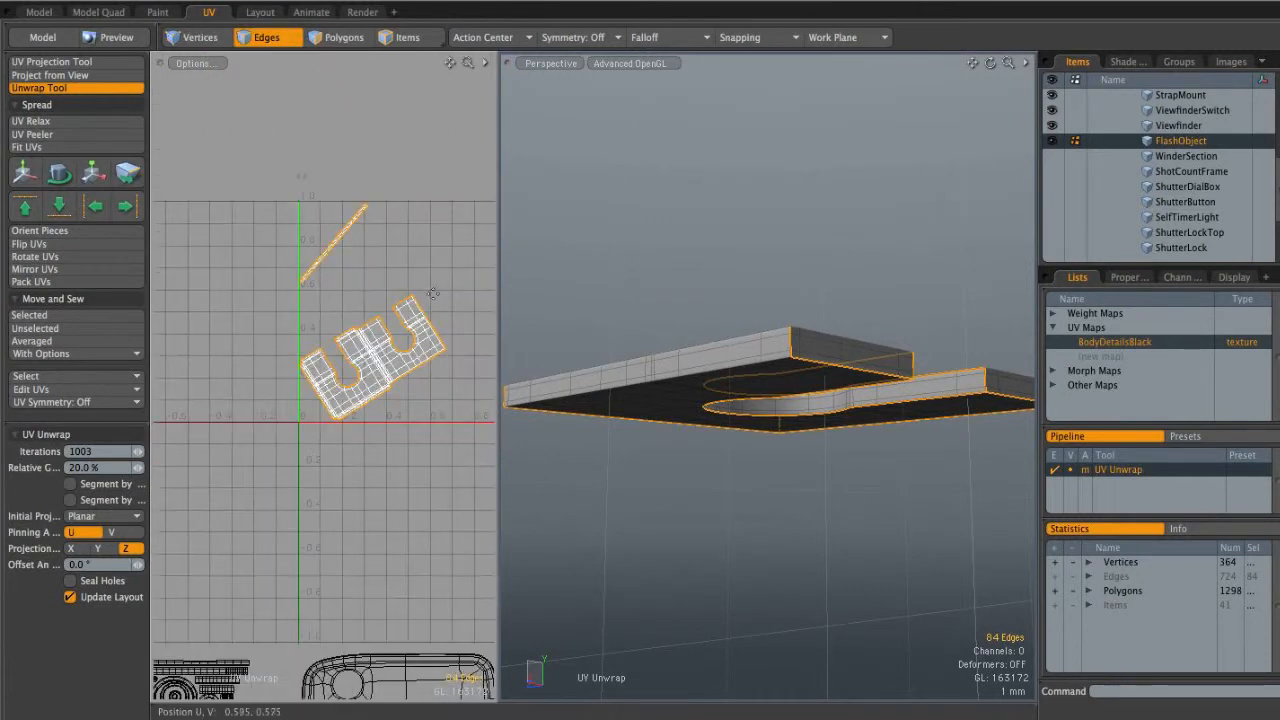
key(space)
Widen the UV view, select all the plate's UV islands and move them in positive U outside the UV square
click(527, 288)
drag(497, 284, 594, 295)
alt+shift+drag(549, 340, 456, 345)
alt+shift+drag(456, 345, 473, 347)
key(3)
right_drag(472, 346, 282, 375)
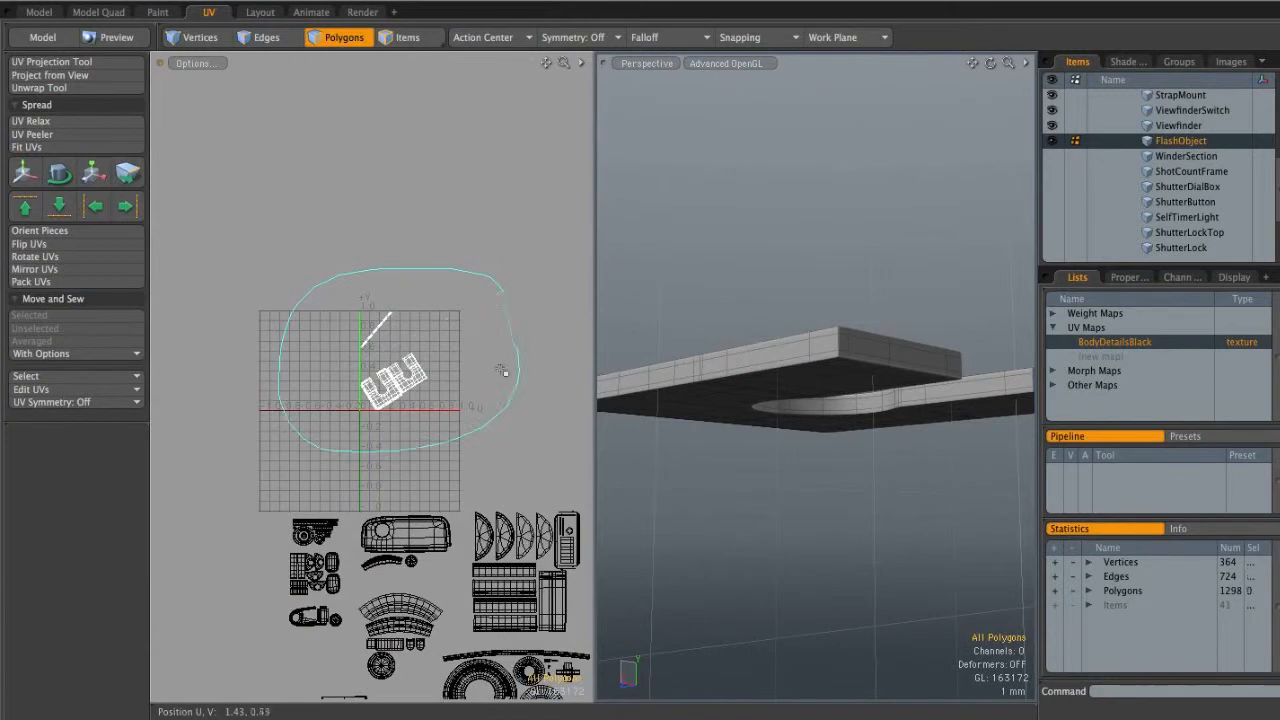
right_drag(507, 358, 504, 352)
key(w)
drag(455, 368, 574, 369)
key(space)
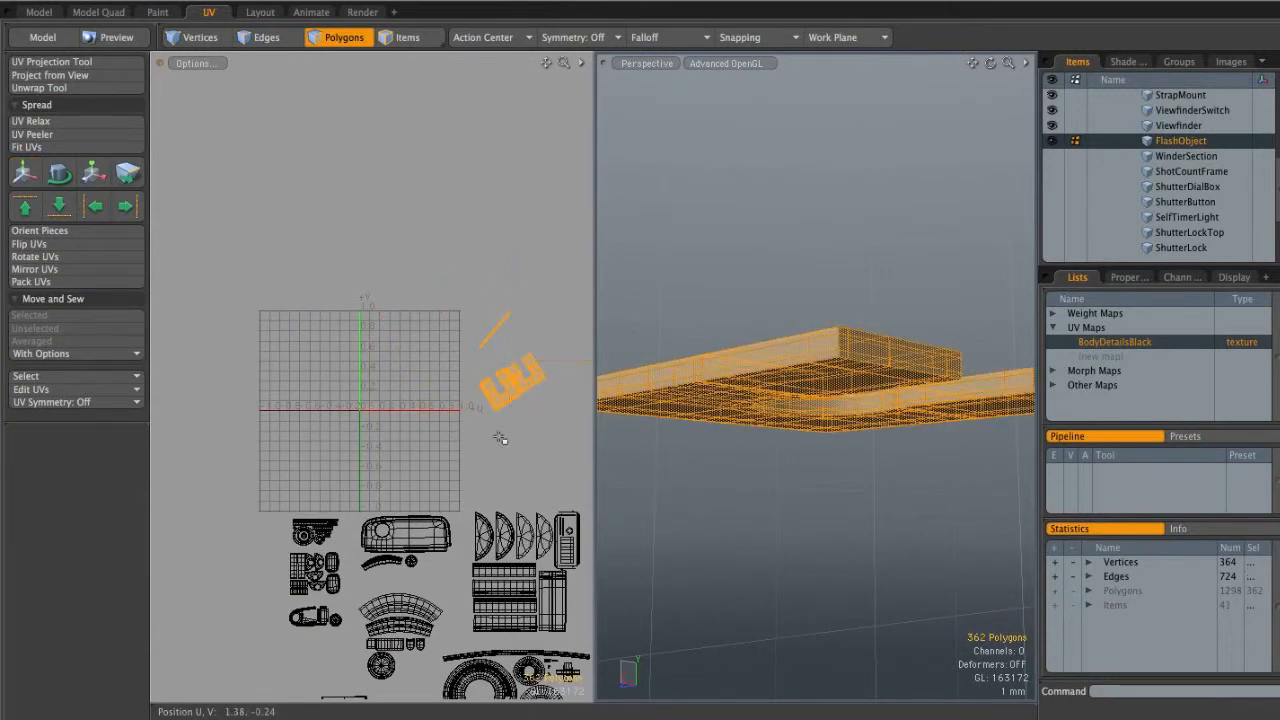
click(500, 438)
Unhide the FlashObject's geometry and isolate the pair of L-shaped side rails
key(u)
alt+drag(872, 289, 771, 383)
double_click(734, 362)
shift+double_click(980, 324)
alt+shift+drag(897, 422, 812, 400)
key(shift+h)
mouse_move(812, 400)
alt+mouse_down()
mouse_move(826, 361)
mouse_move(805, 390)
alt+mouse_up()
click(846, 384)
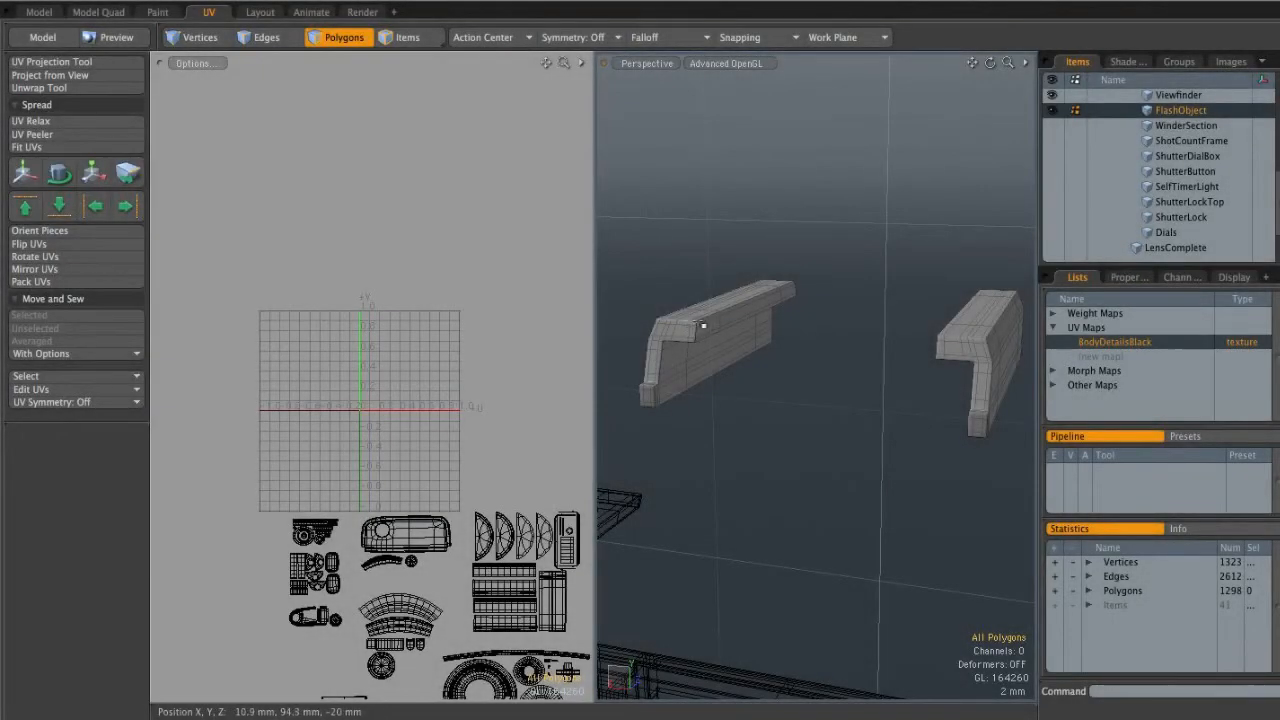
Examine one L-shaped rail's top, underside, long sides and end profile to plan its UV seams
alt+drag(703, 325, 844, 350)
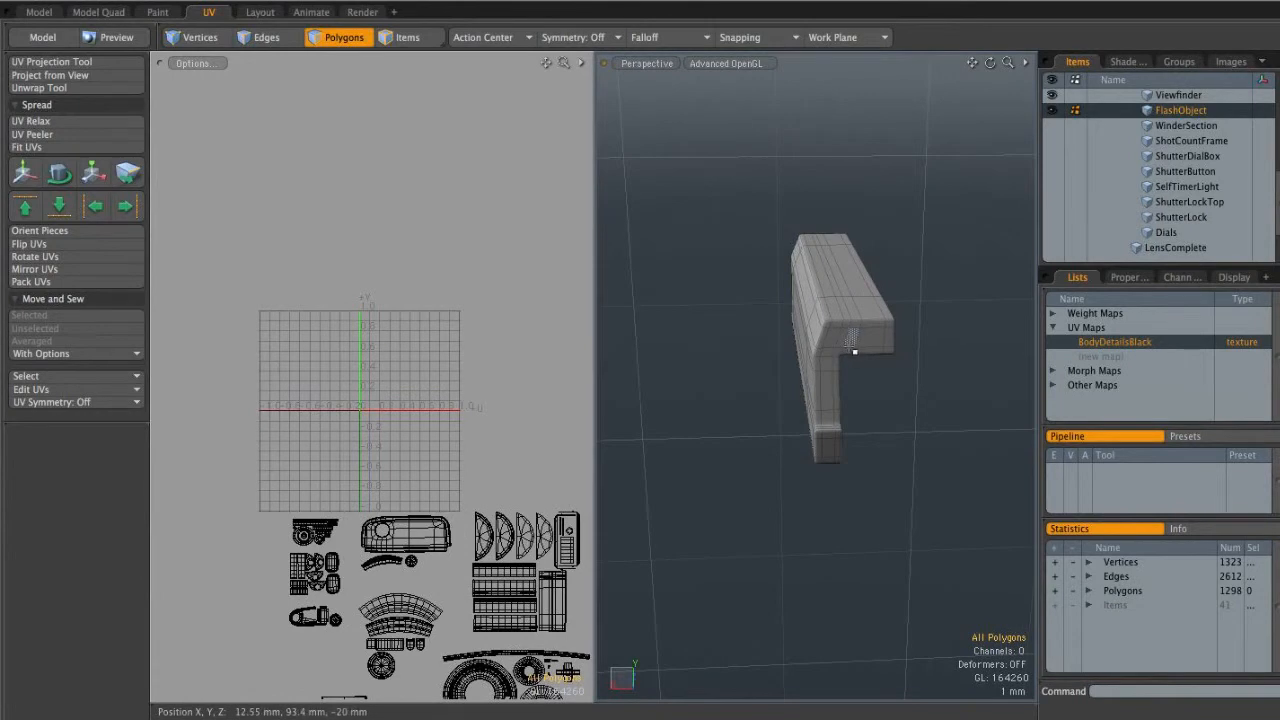
alt+drag(855, 350, 819, 342)
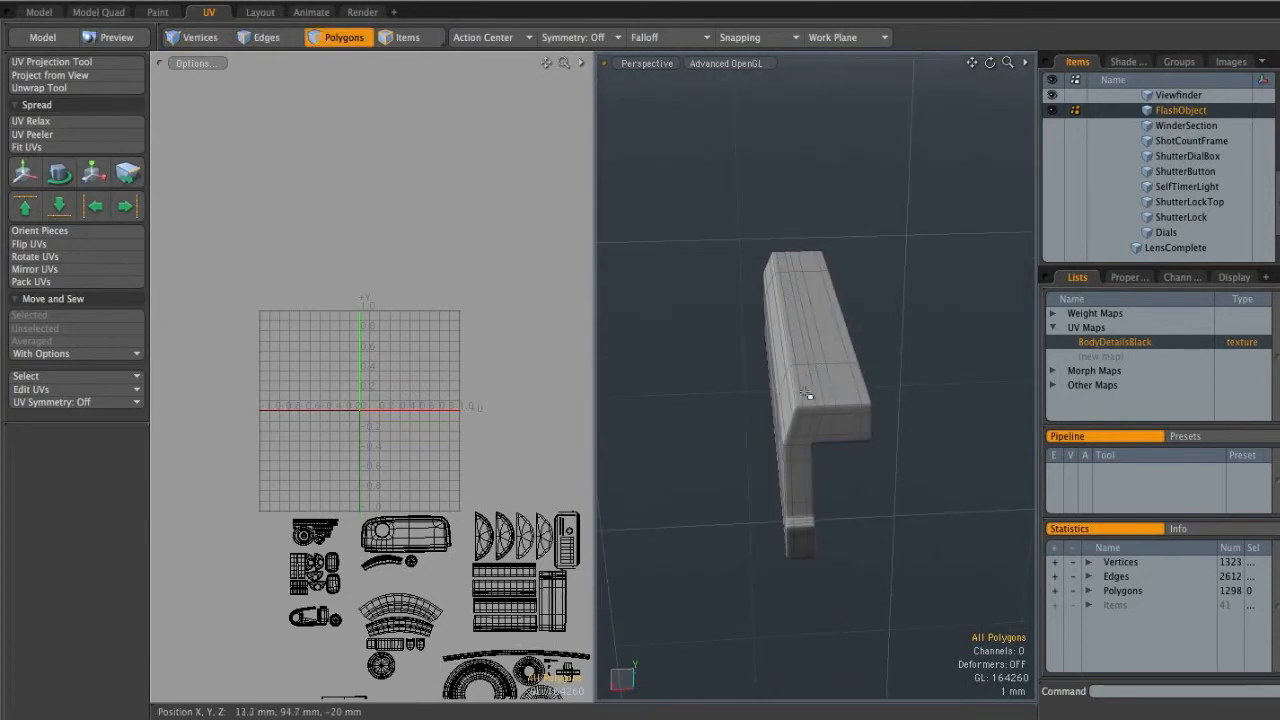
alt+drag(820, 323, 758, 291)
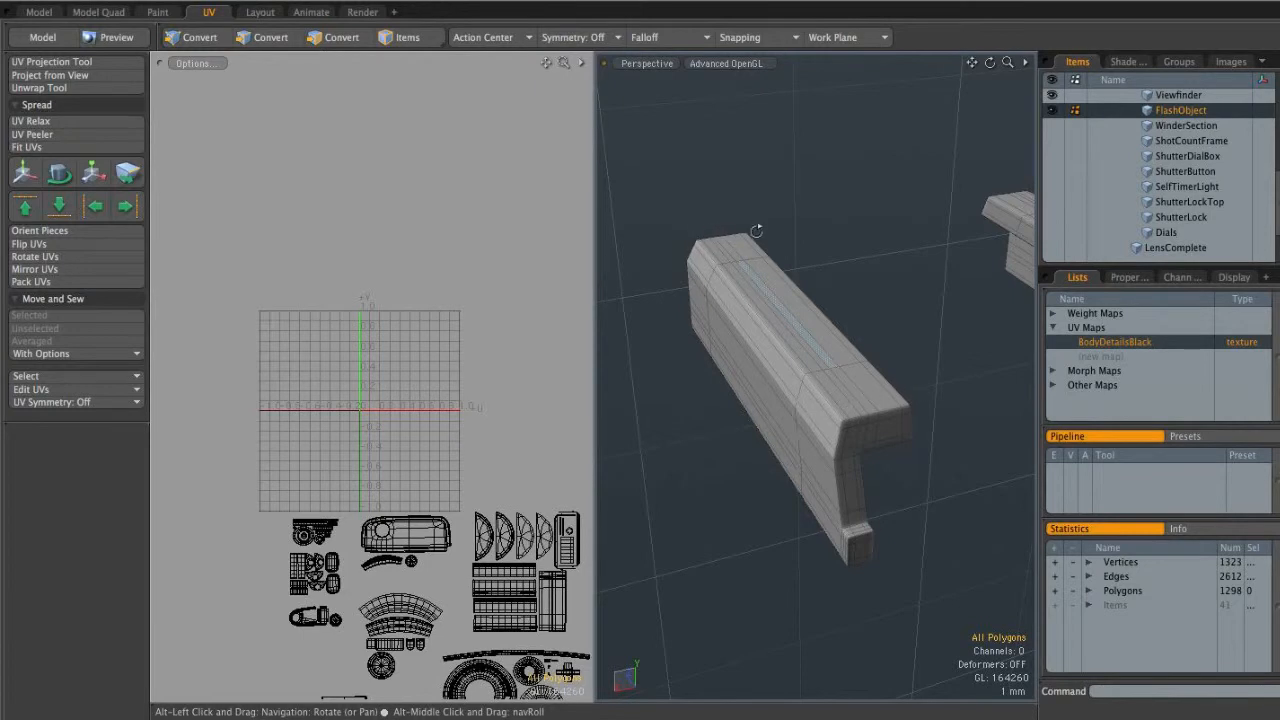
alt+drag(911, 397, 801, 254)
alt+drag(848, 377, 786, 336)
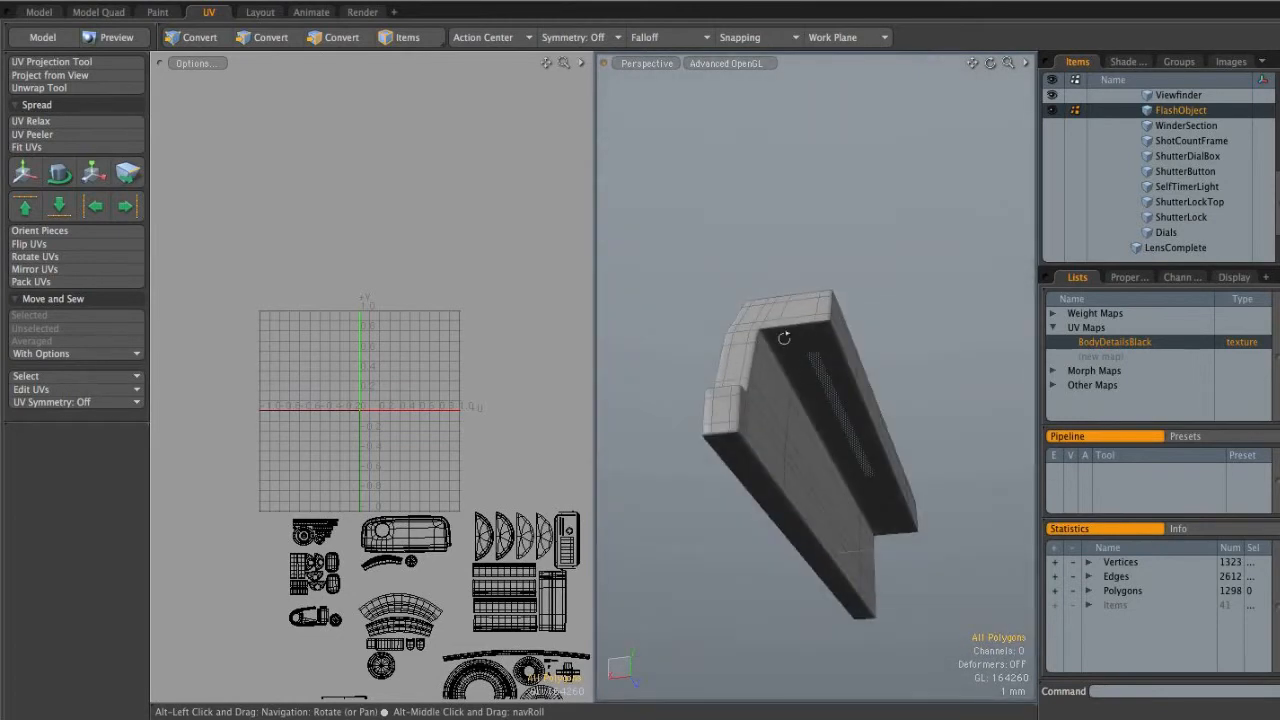
alt+drag(812, 380, 867, 365)
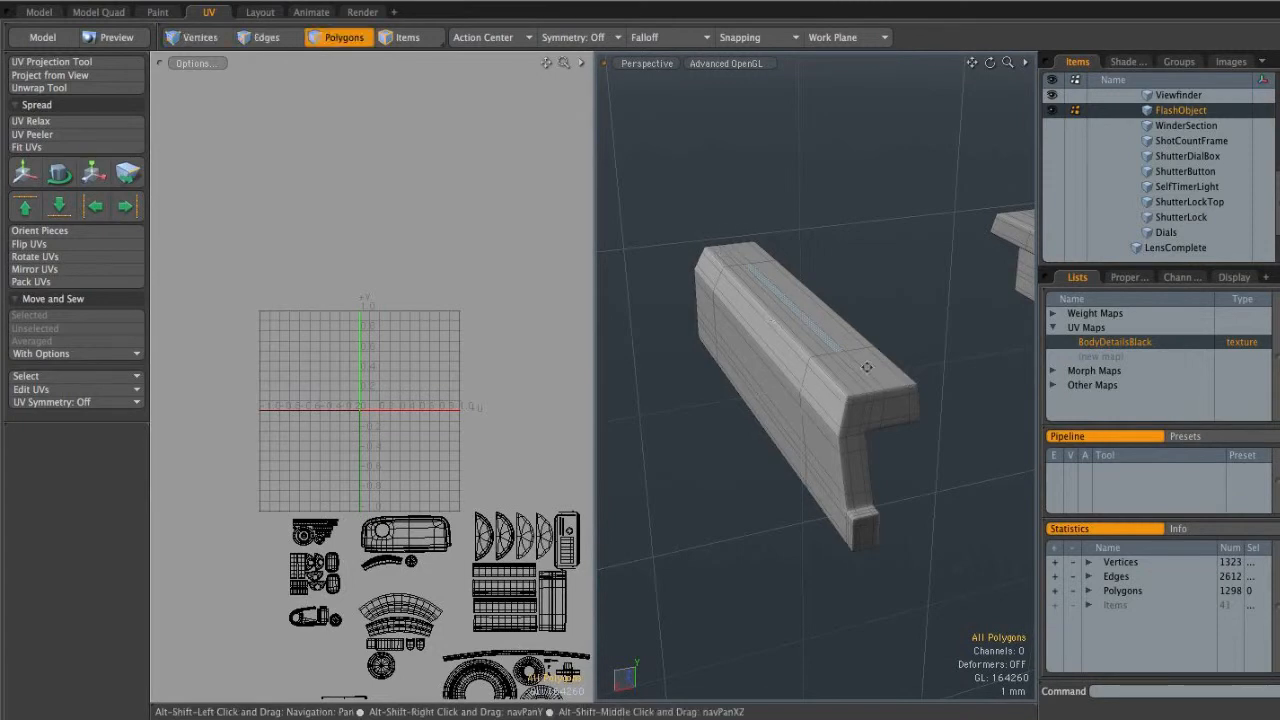
alt+drag(770, 315, 880, 368)
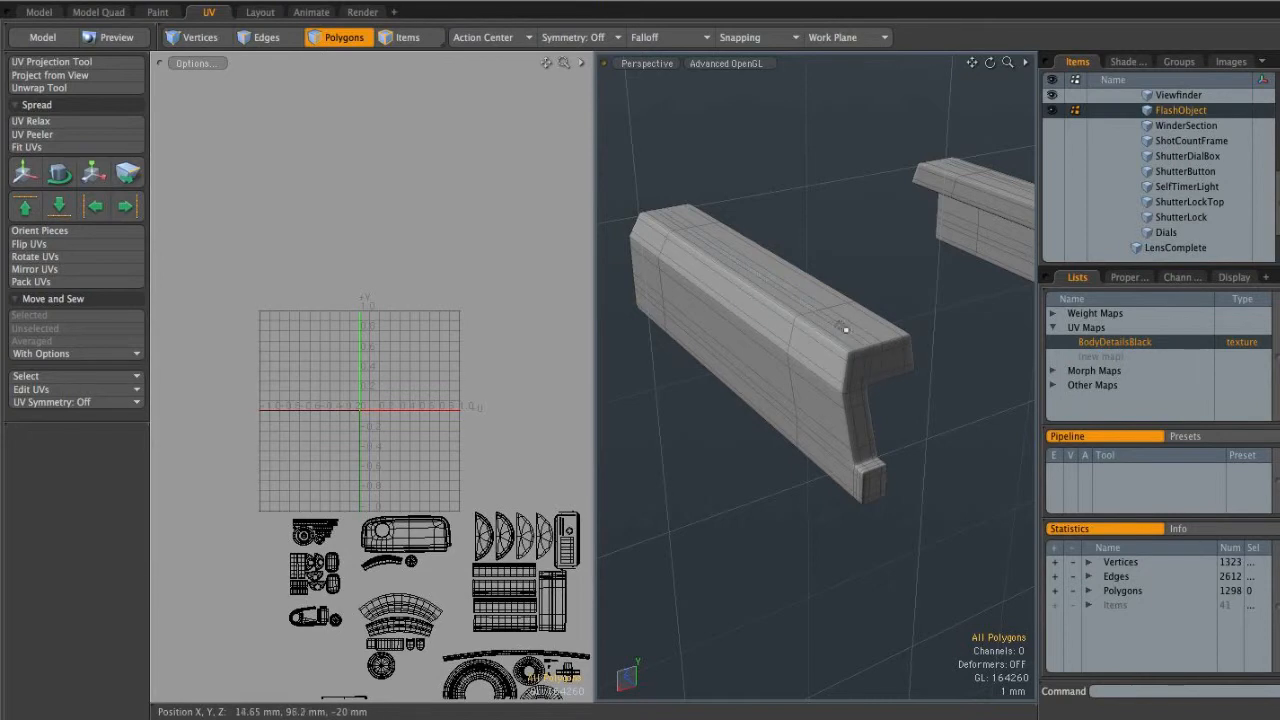
alt+drag(880, 317, 817, 325)
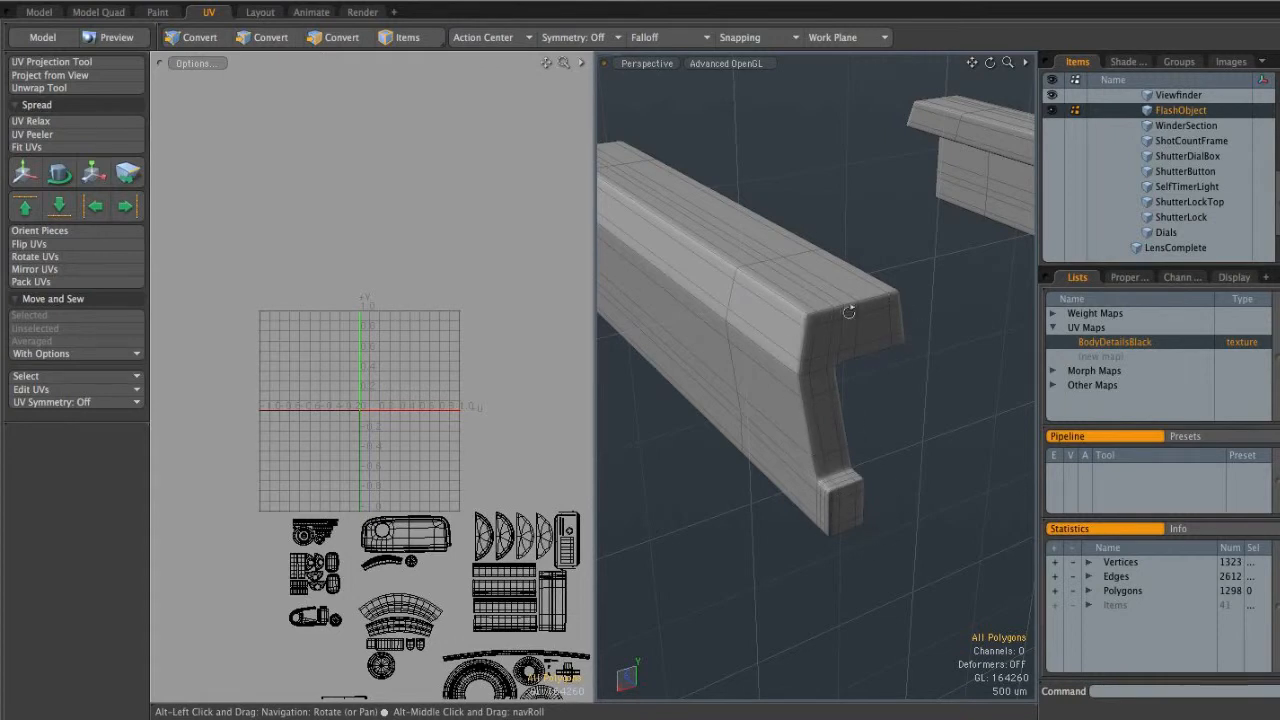
alt+drag(884, 300, 851, 320)
Select the outer profile edge and the small foot's outline on the rail's stepped end as UV seams
key(2)
alt+shift+drag(812, 573, 832, 449)
shift+click(832, 449)
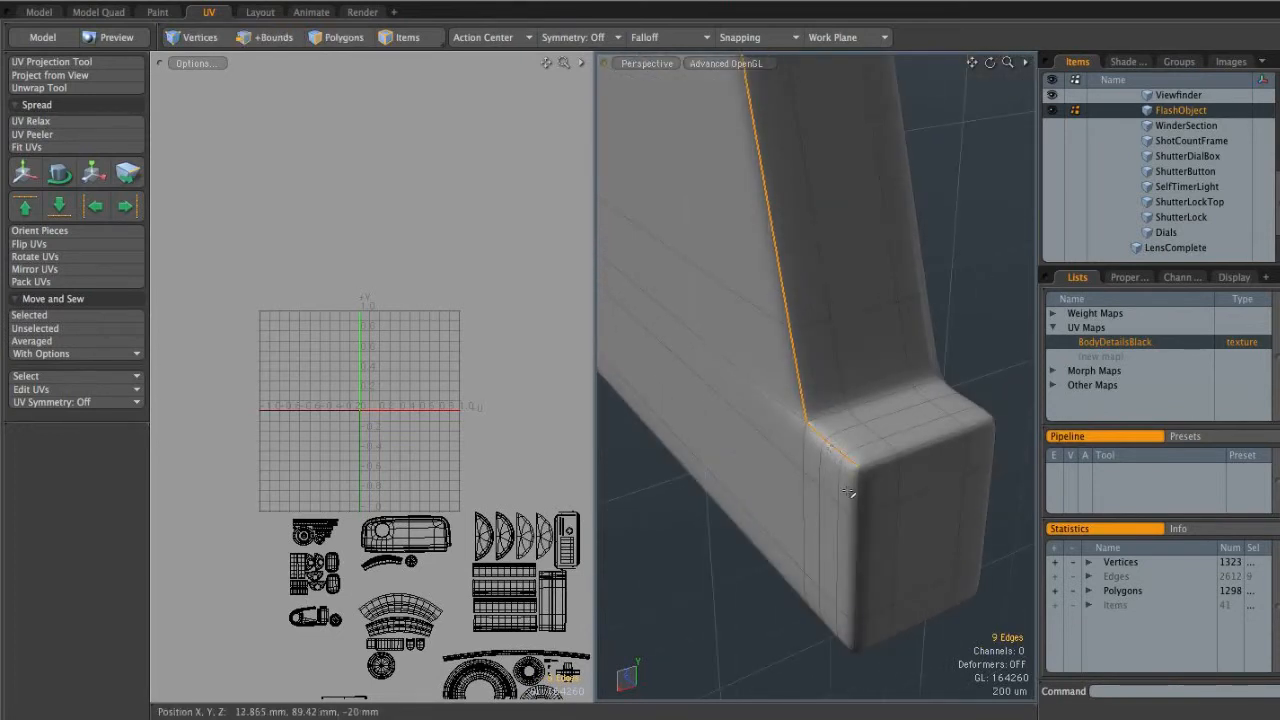
shift+click(862, 628)
key(Up)
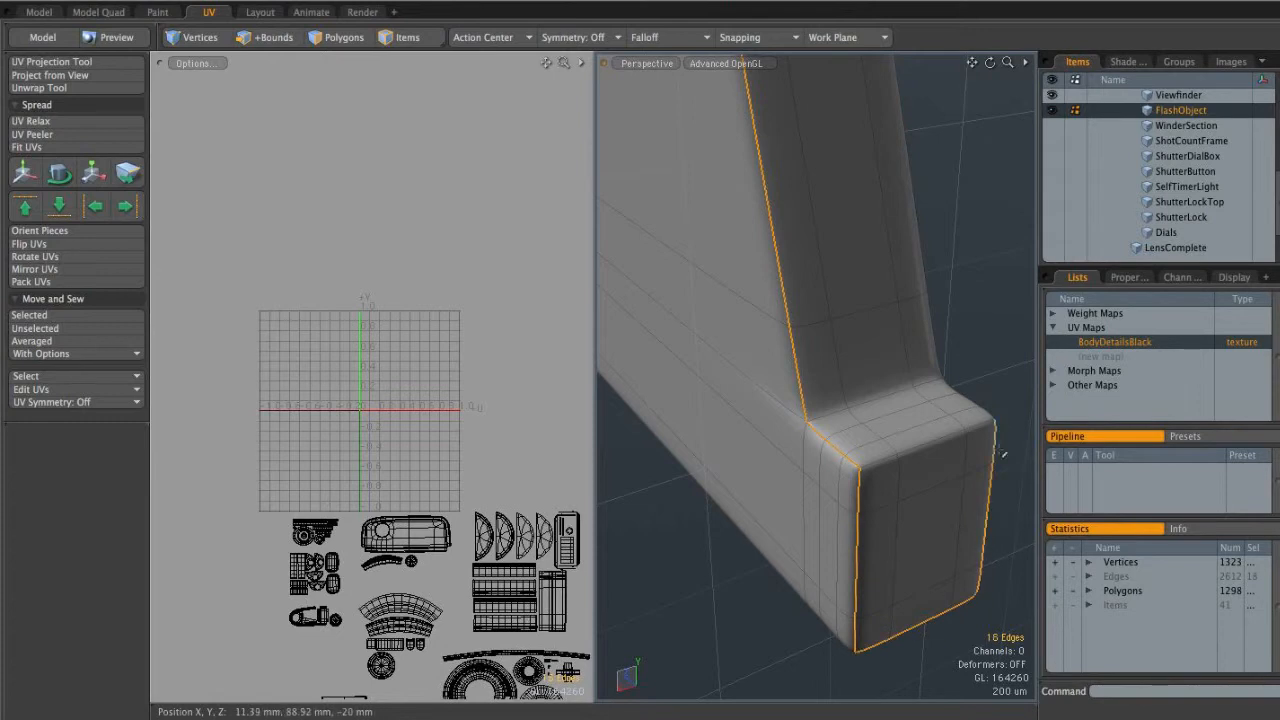
key(Up)
Extend the seams around the stepped end's inner profile and overhang, dropping the stray loop on the side face
mouse_move(940, 348)
alt+mouse_down()
mouse_move(958, 335)
mouse_move(975, 345)
mouse_move(965, 390)
mouse_move(910, 347)
mouse_move(872, 345)
alt+mouse_up()
key(Up)
key(Up)
key(Up)
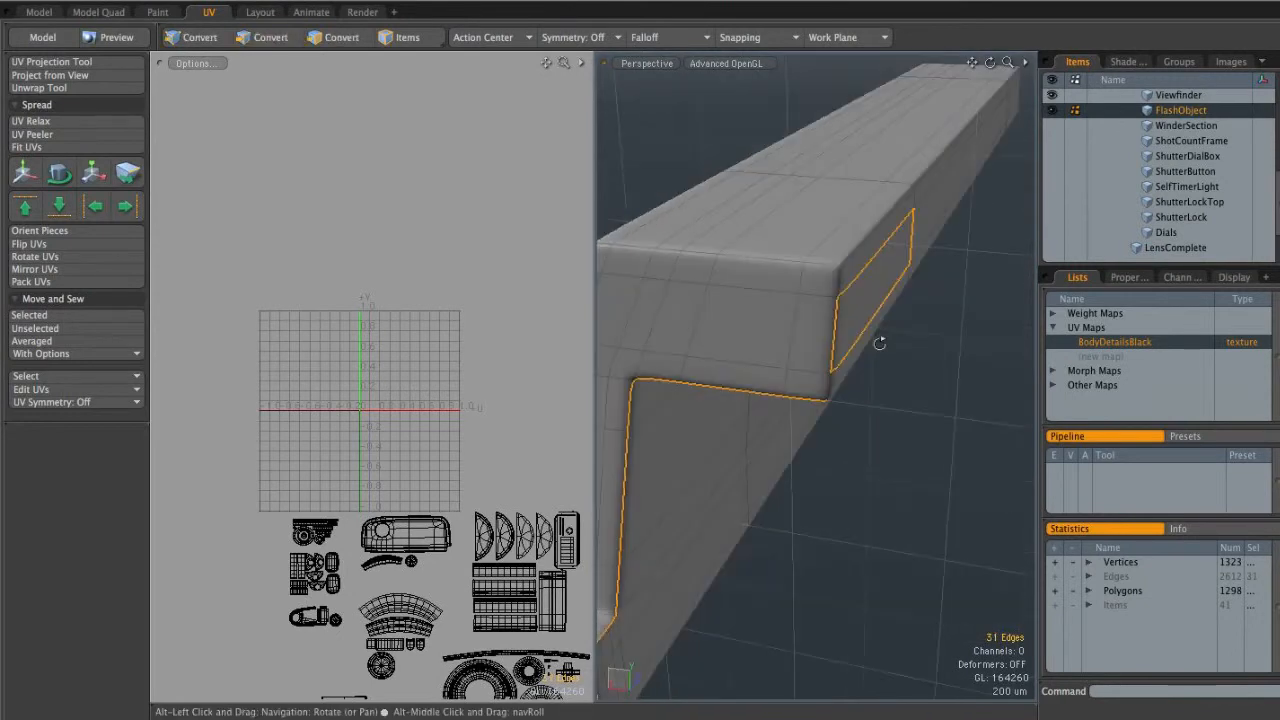
mouse_move(884, 232)
shift+right_down()
mouse_move(795, 372)
mouse_move(991, 162)
mouse_move(985, 175)
shift+right_up()
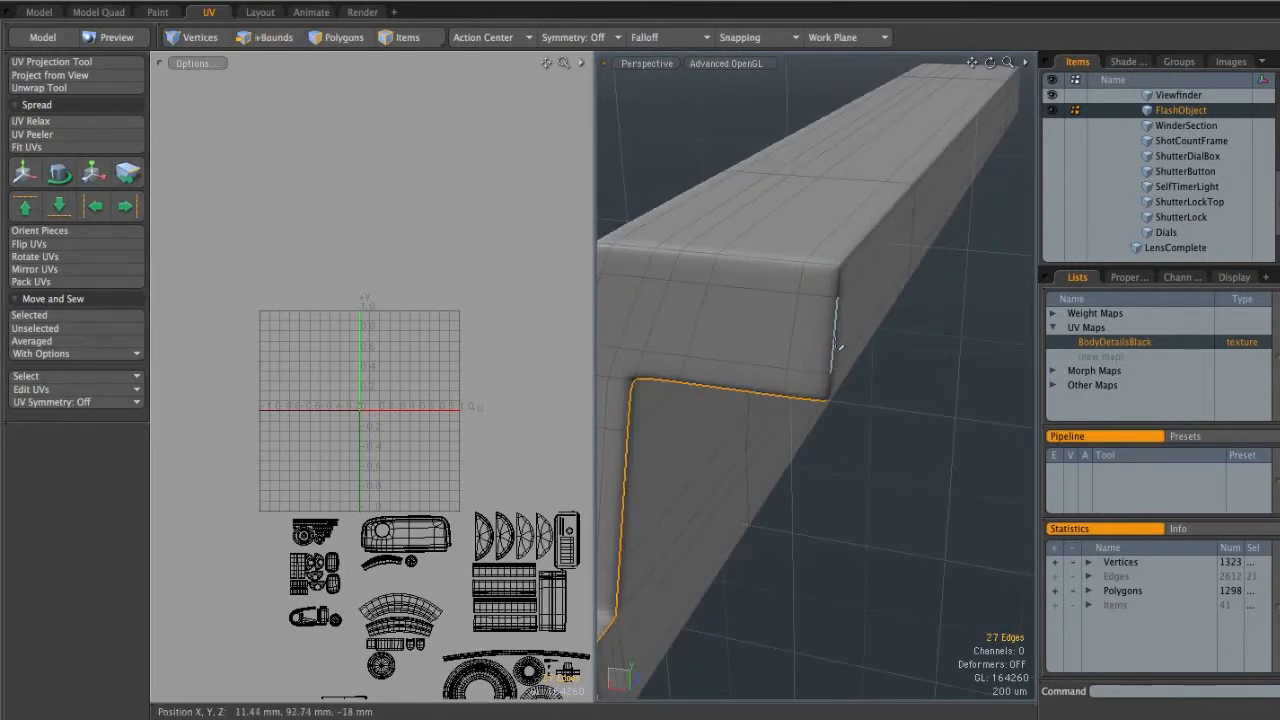
mouse_move(960, 345)
ctrl+alt+mouse_down()
mouse_move(900, 357)
mouse_move(848, 343)
mouse_move(821, 320)
mouse_move(840, 292)
ctrl+alt+mouse_up()
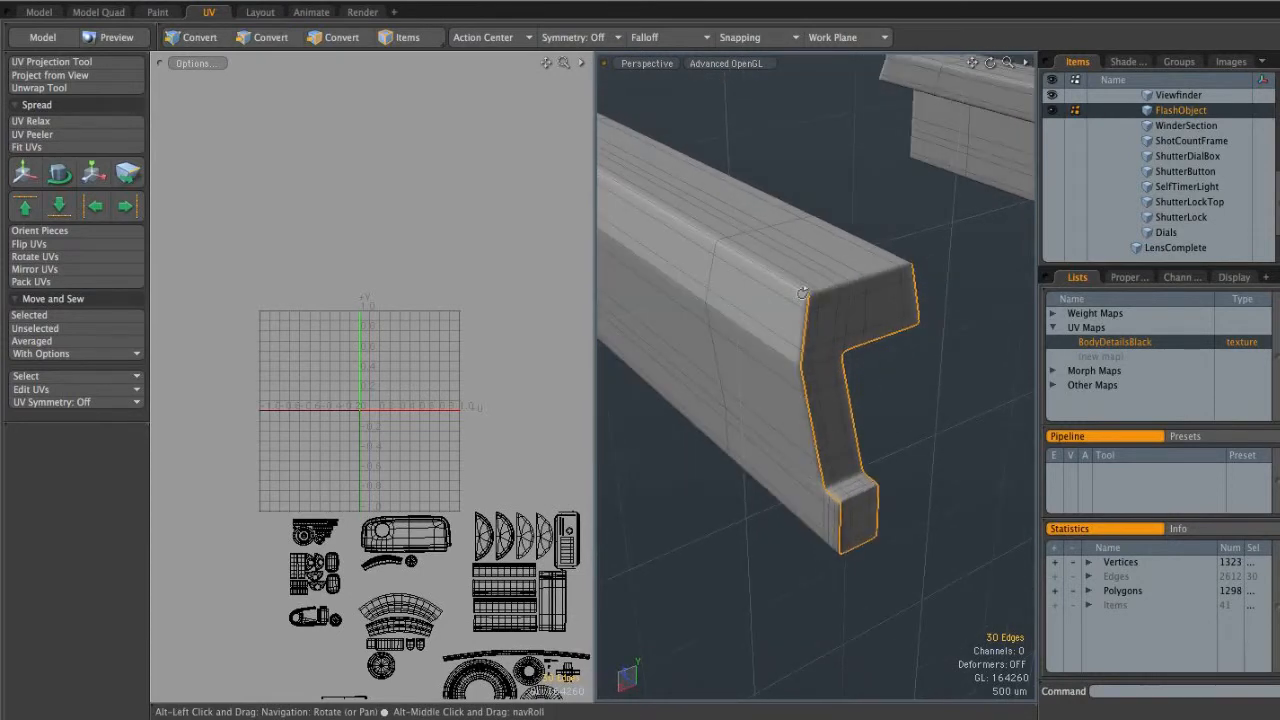
Add the rail's lower outer long edge and the opposite end's outer profile edge to the seams
alt+drag(923, 259, 698, 242)
alt+drag(764, 376, 834, 362)
shift+click(893, 272)
shift+double_click(909, 266)
shift+double_click(825, 361)
ctrl+alt+drag(917, 323, 872, 335)
alt+drag(872, 335, 870, 370)
ctrl+alt+drag(870, 370, 790, 299)
alt+drag(848, 359, 705, 296)
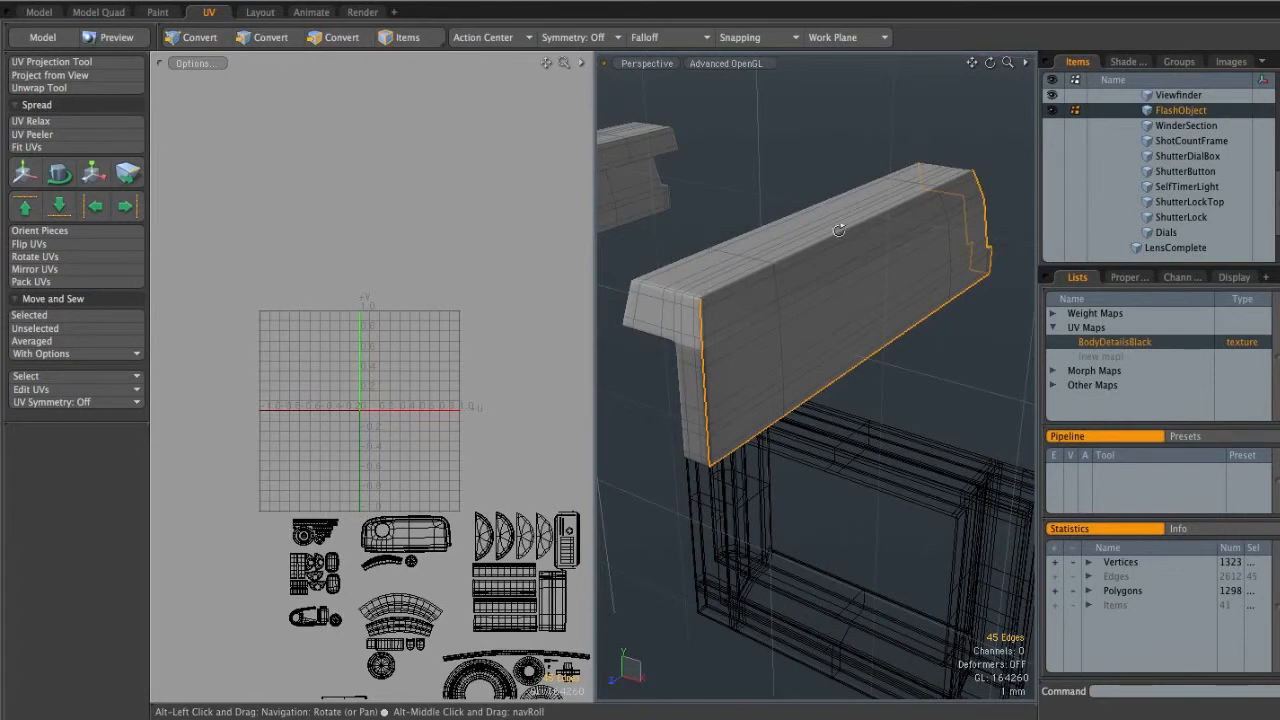
Add the opposite end face's bottom, inner and overhang outline edges to the seams, leaving its top edge unselected
alt+drag(882, 192, 779, 320)
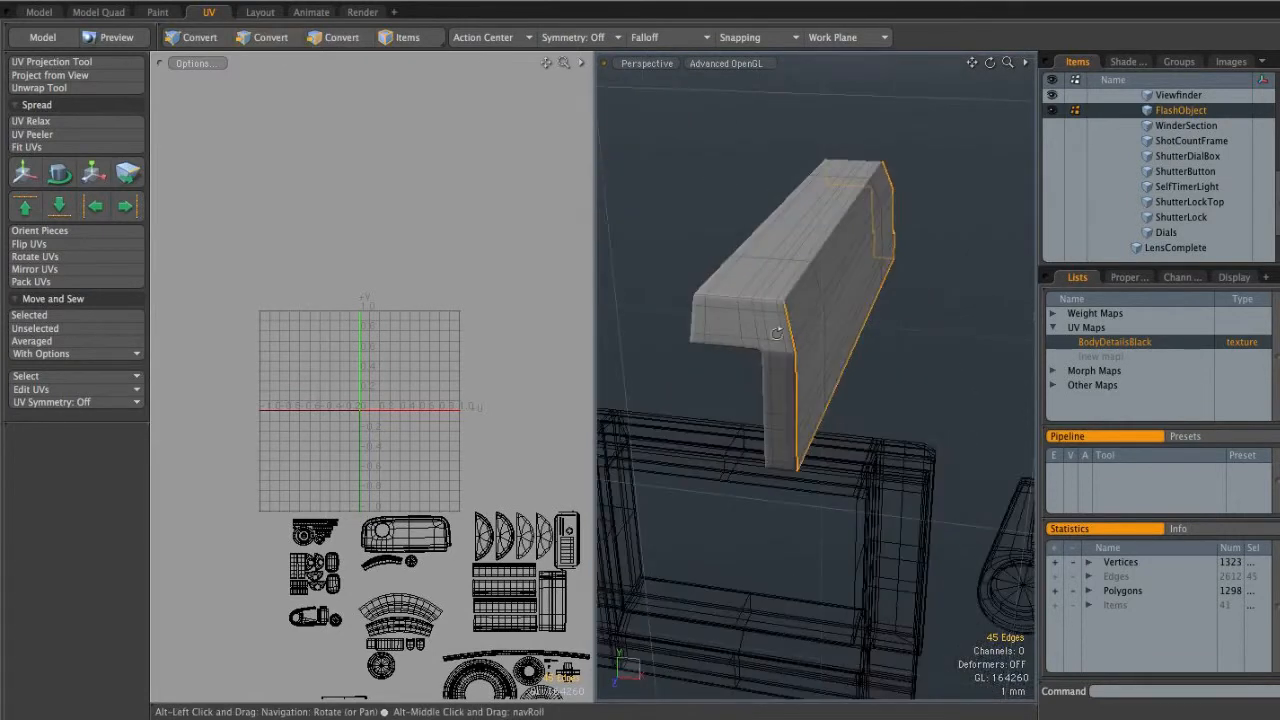
alt+drag(804, 456, 838, 420)
alt+drag(838, 420, 858, 375)
ctrl+alt+drag(858, 375, 903, 431)
shift+double_click(809, 448)
alt+drag(790, 404, 868, 336)
shift+double_click(799, 399)
shift+double_click(810, 247)
shift+double_click(722, 200)
alt+drag(722, 200, 965, 372)
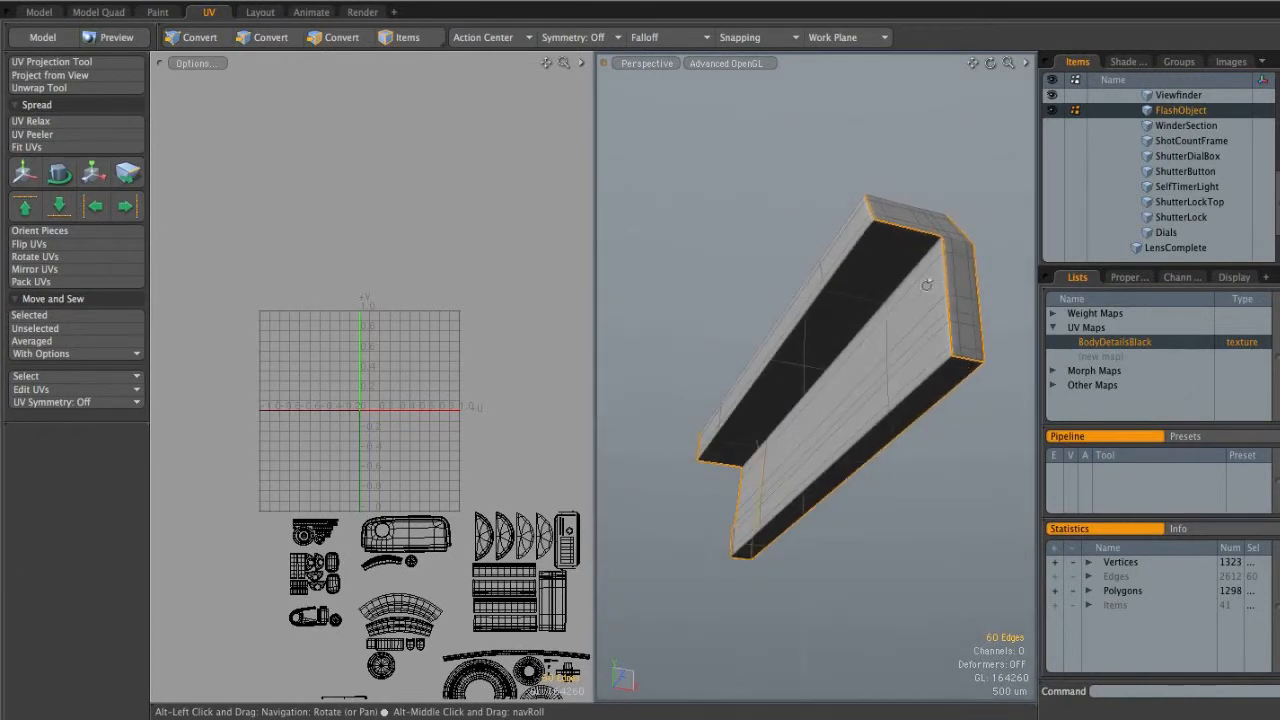
alt+drag(861, 214, 777, 195)
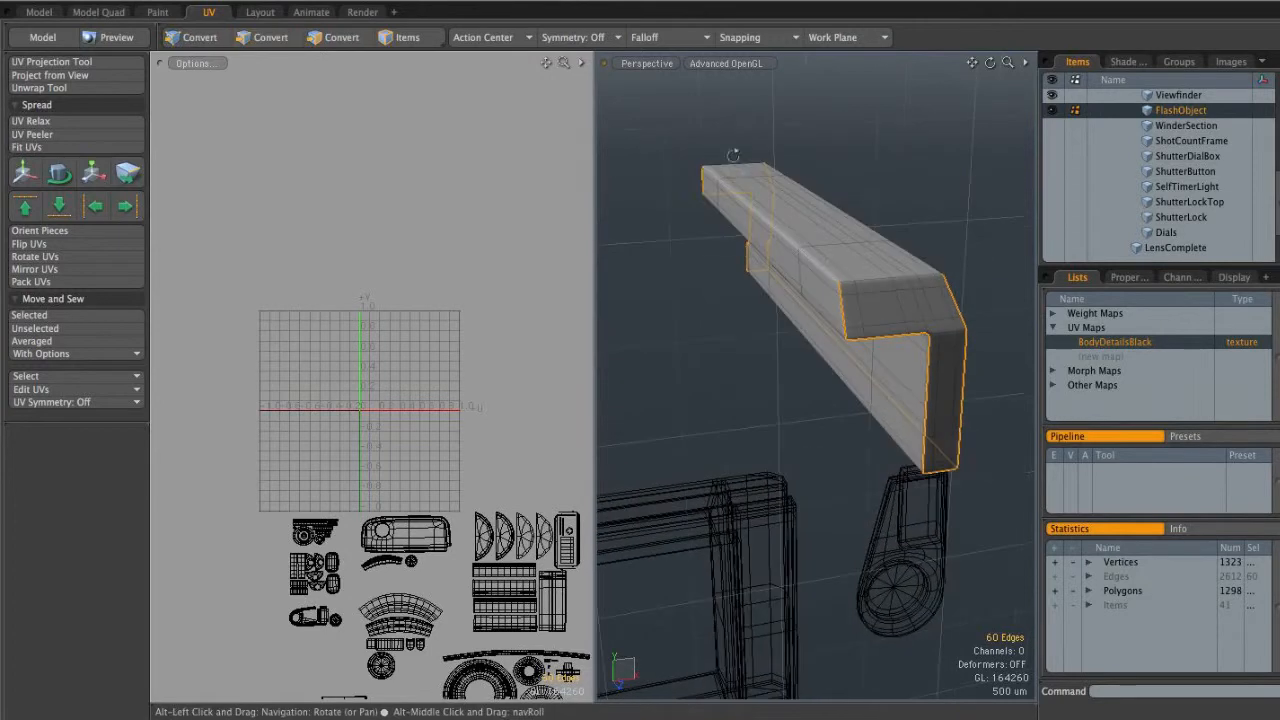
Unwrap the L-shaped rail along its selected seams with planar projection on the Z axis
click(64, 89)
alt+shift+drag(394, 340, 390, 274)
ctrl+alt+drag(390, 274, 465, 279)
click(468, 303)
Examine the rail's unwrapped island and its end-face tabs against the rail in the 3D view
ctrl+alt+drag(411, 279, 465, 297)
mouse_move(790, 262)
ctrl+alt+mouse_down()
mouse_move(746, 234)
mouse_move(766, 266)
ctrl+alt+mouse_up()
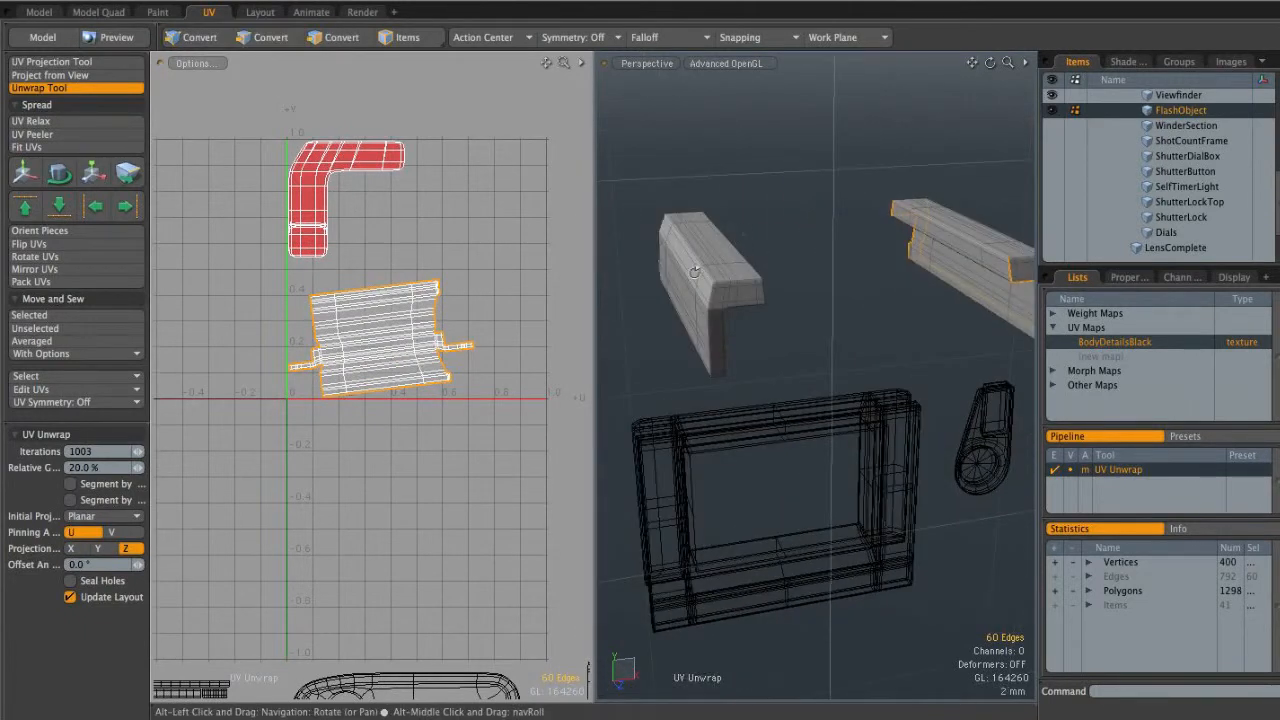
alt+shift+drag(838, 244, 650, 264)
ctrl+alt+drag(408, 309, 526, 327)
mouse_move(418, 342)
alt+shift+mouse_down()
mouse_move(488, 305)
mouse_move(411, 338)
alt+shift+mouse_up()
alt+shift+drag(255, 267, 240, 267)
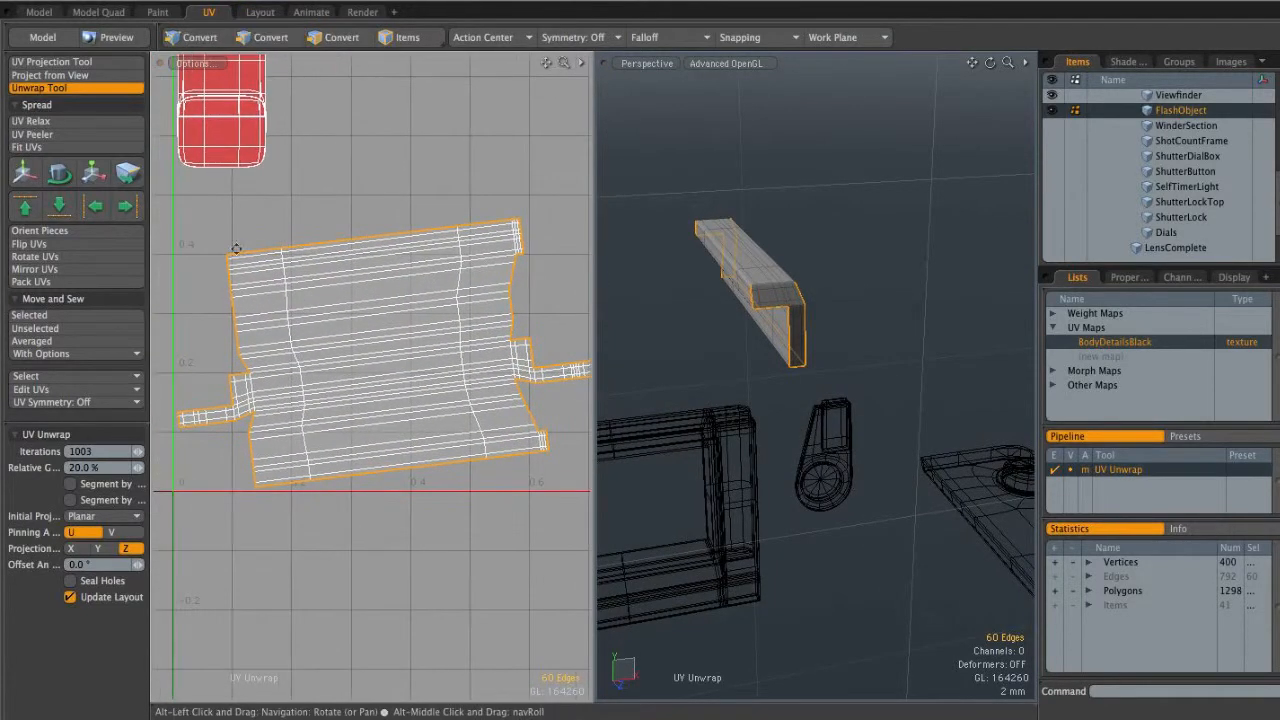
alt+shift+drag(438, 412, 424, 415)
ctrl+alt+drag(458, 400, 436, 401)
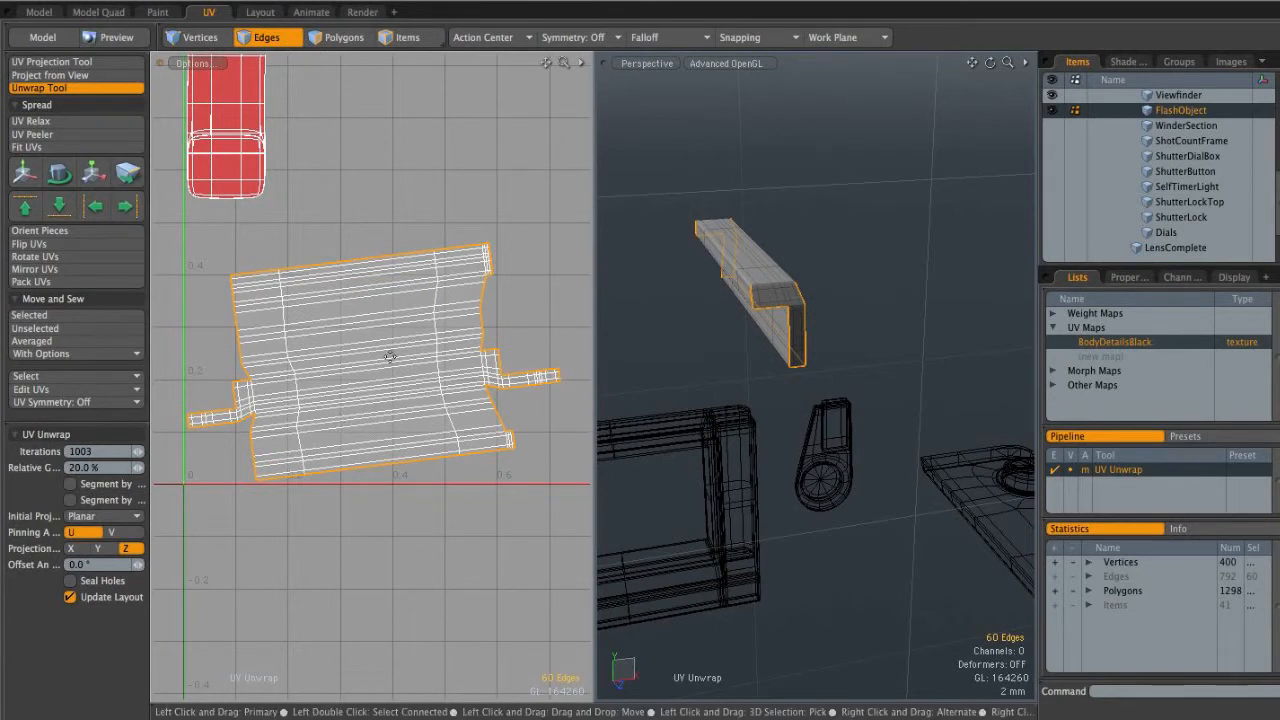
key(space)
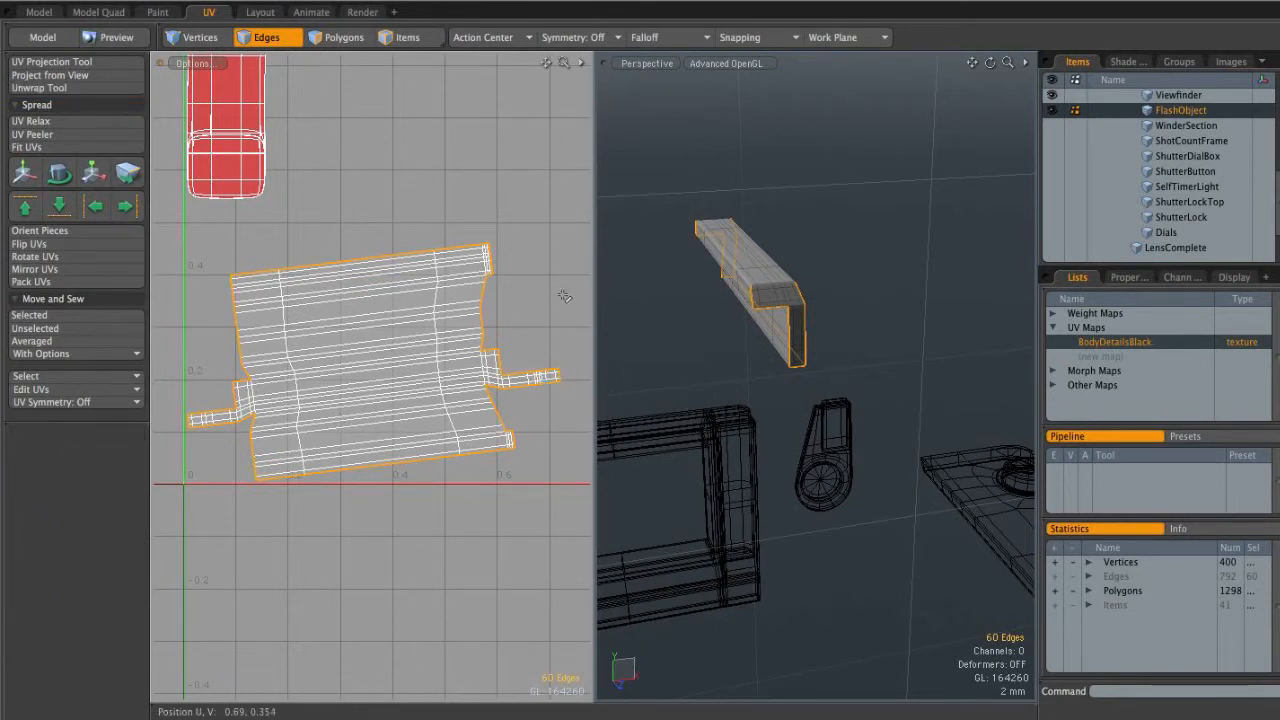
Copy the unwrapped rail's UVs and paste them onto all polygons of the matching second rail
alt+drag(748, 280, 839, 357)
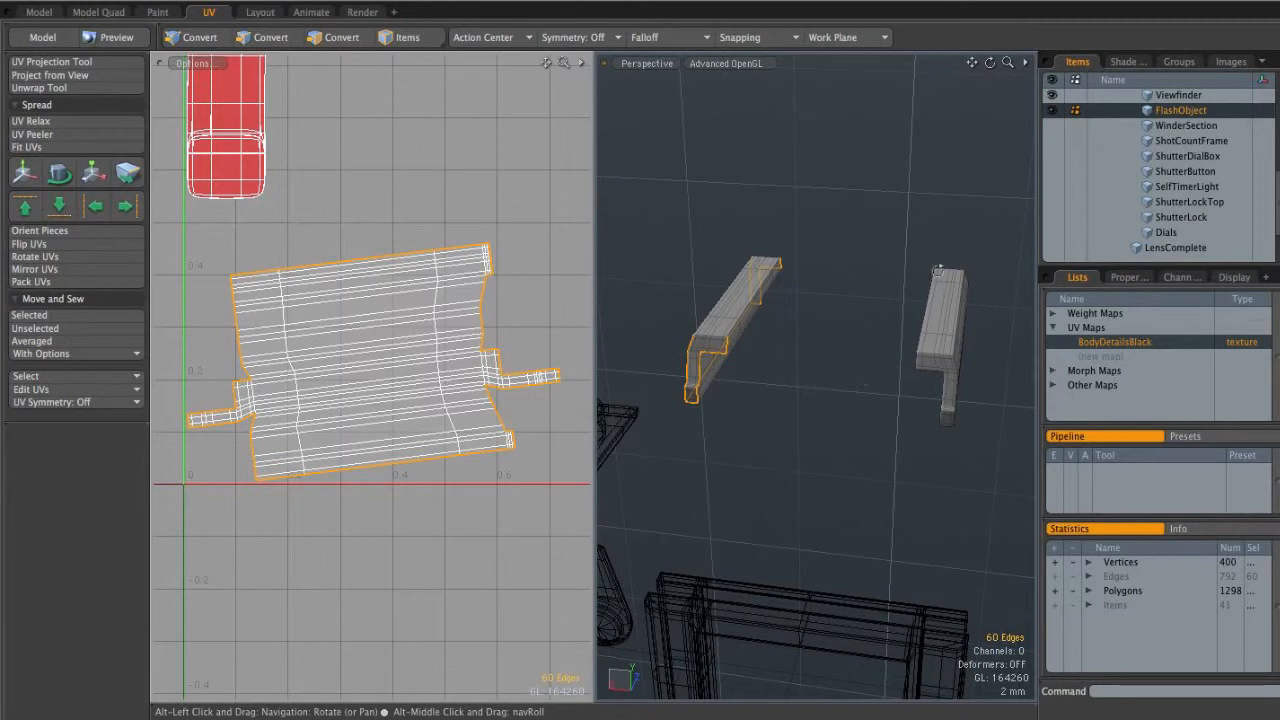
key(3)
mouse_move(806, 318)
right_down()
mouse_move(686, 454)
mouse_move(678, 260)
mouse_move(806, 312)
right_up()
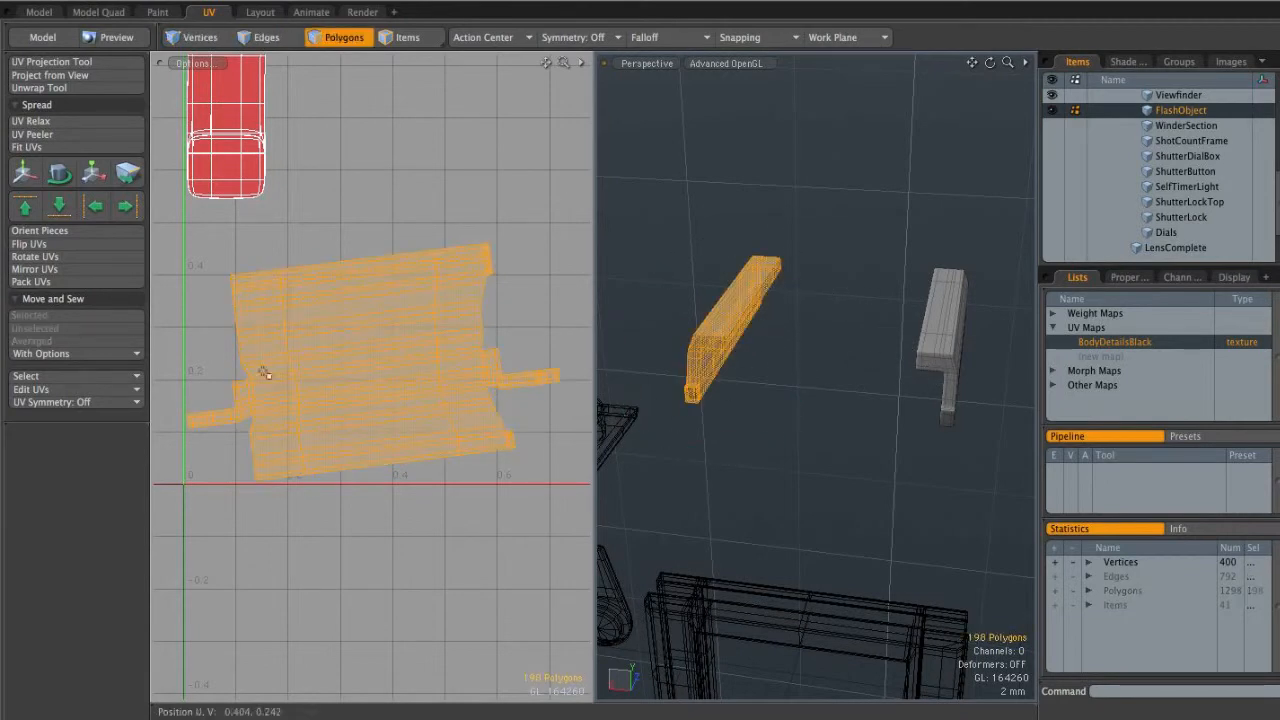
click(74, 390)
click(71, 403)
mouse_move(814, 430)
right_down()
mouse_move(894, 237)
mouse_move(1020, 323)
mouse_move(914, 454)
mouse_move(860, 442)
right_up()
click(55, 390)
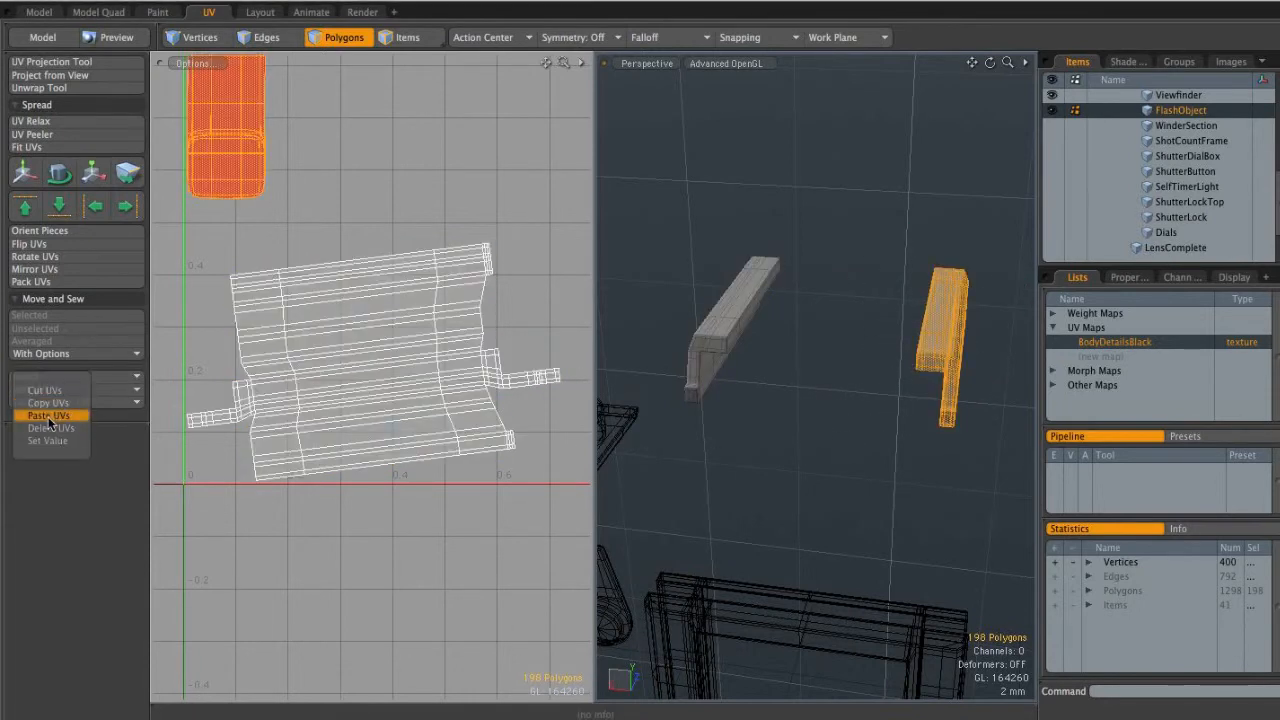
click(48, 416)
scroll(335, 368, down, 5)
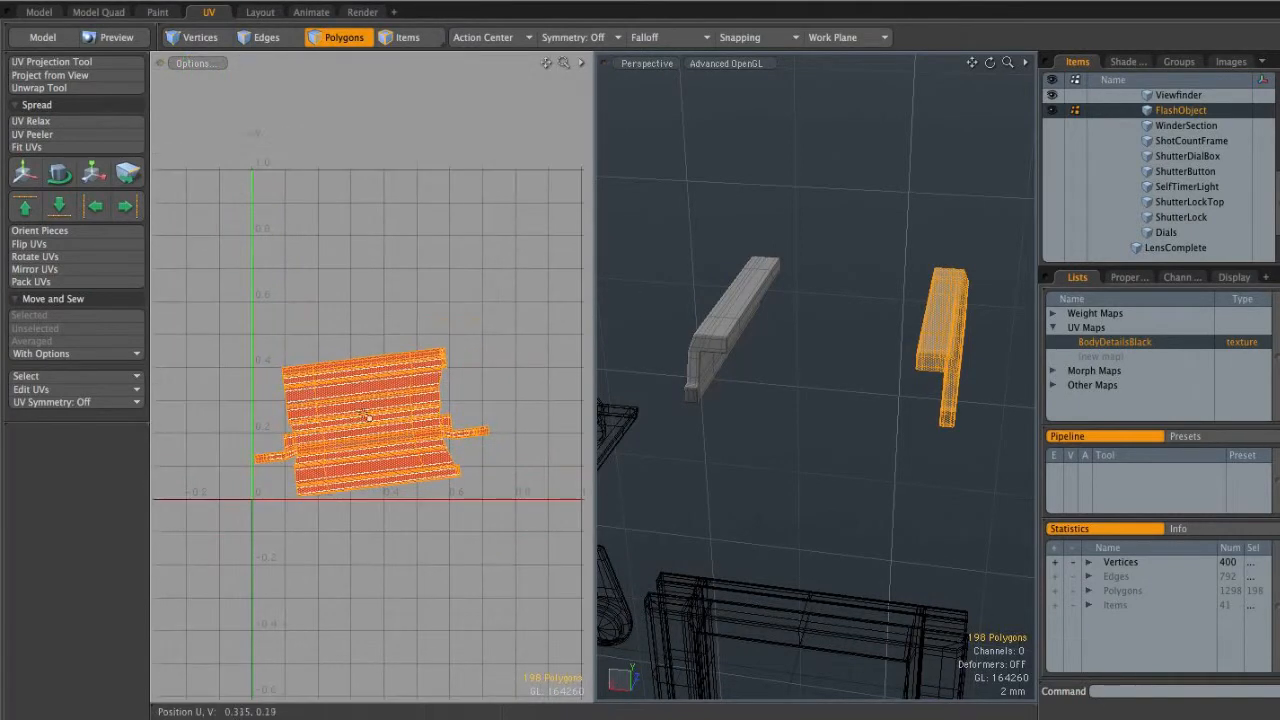
Move the second rail's pasted UV island by 0.495 in V and clear the polygon selection
alt+shift+drag(391, 397, 345, 212)
key(w)
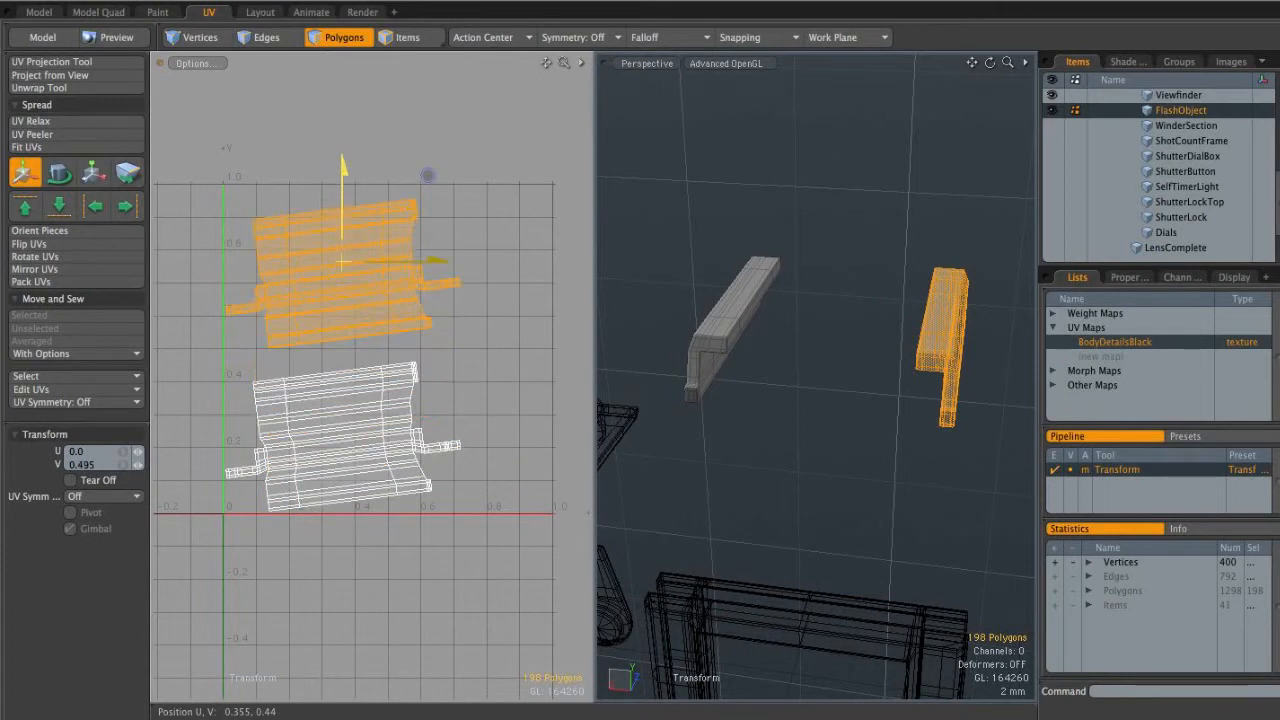
key(Escape)
key(Escape)
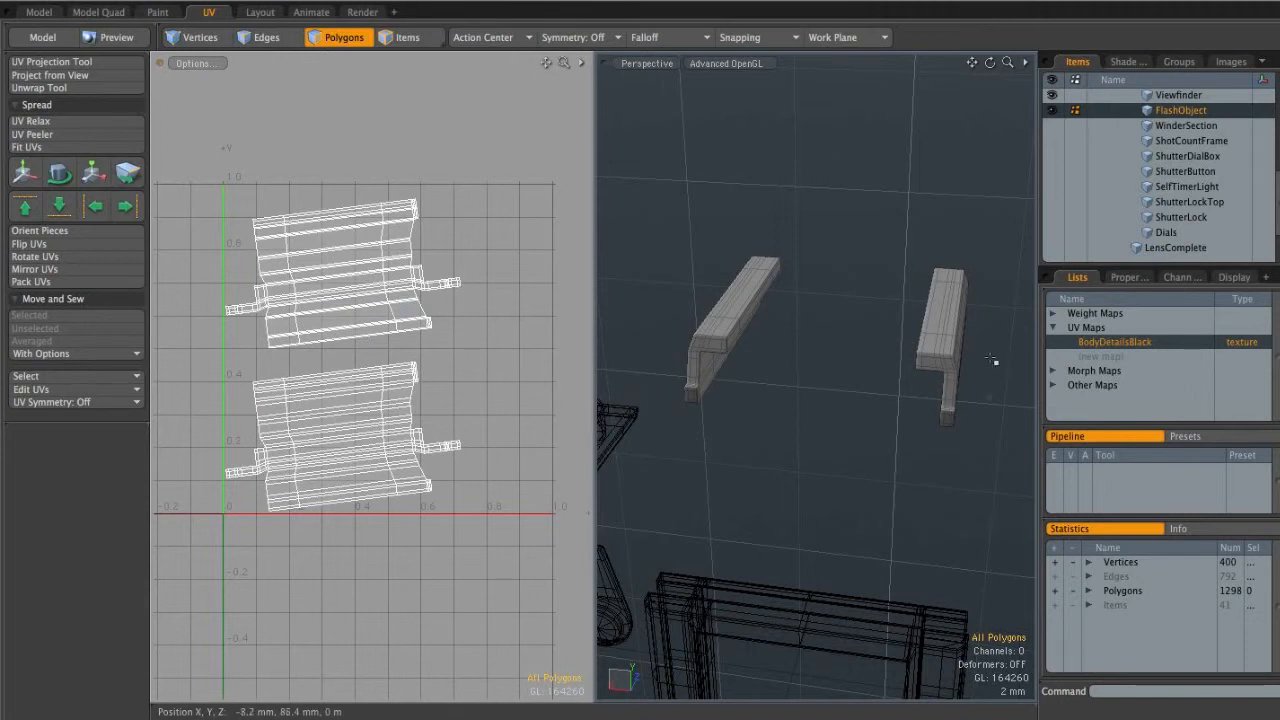
Select the end-face tab polygons on the lower UV island to identify the matching end of the first rail
alt+shift+drag(918, 340, 963, 327)
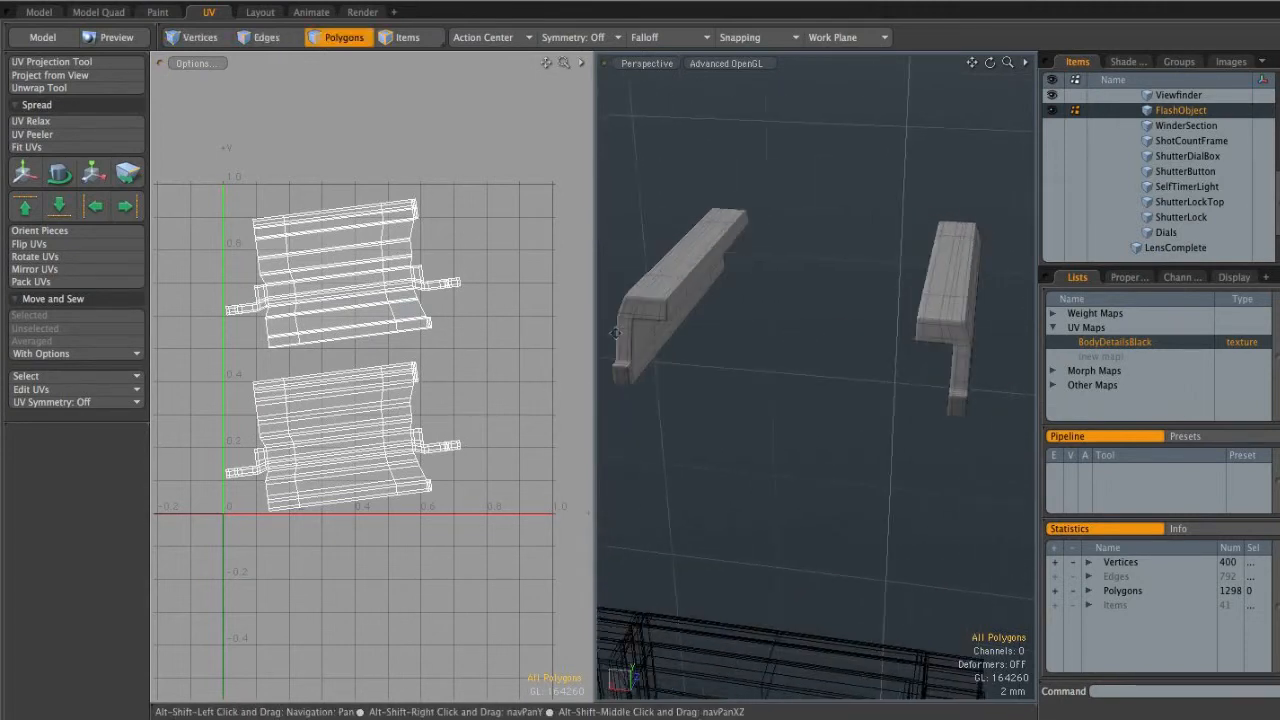
alt+shift+drag(632, 332, 648, 330)
ctrl+alt+drag(407, 452, 495, 456)
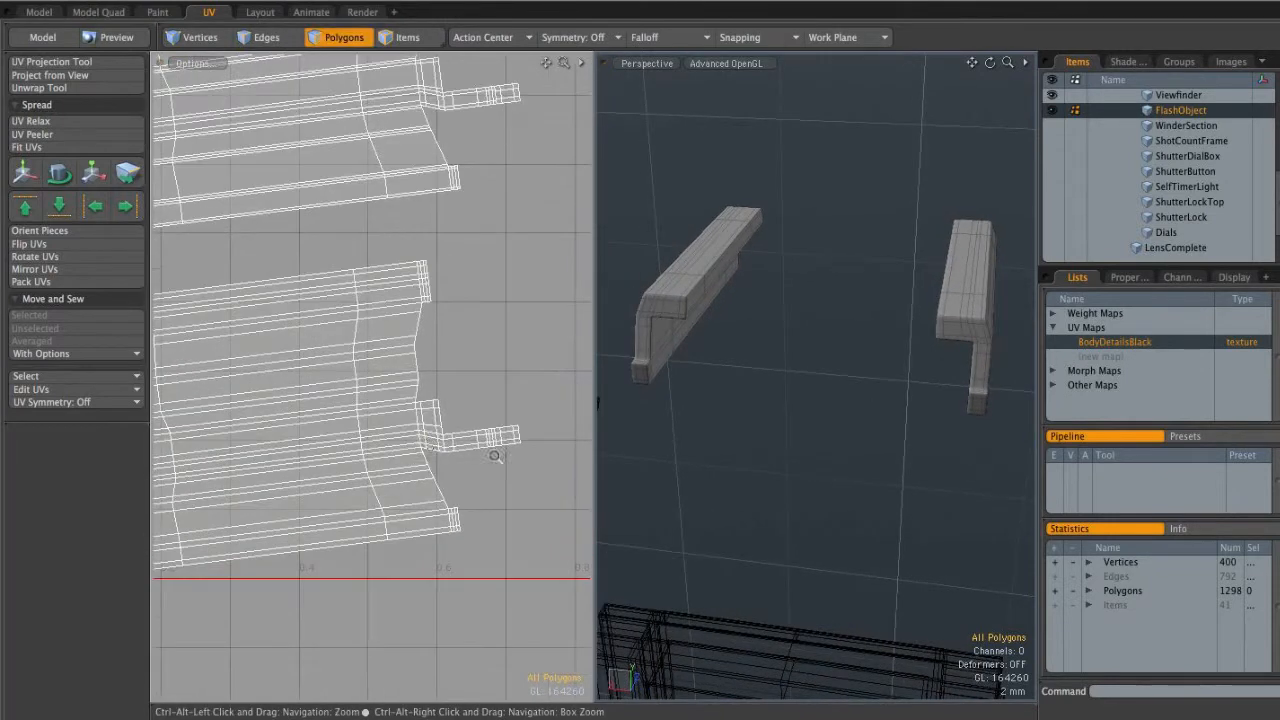
double_click(427, 432)
ctrl+alt+drag(463, 400, 486, 397)
mouse_move(409, 383)
mouse_down()
mouse_move(422, 452)
mouse_move(556, 428)
mouse_move(520, 446)
mouse_move(458, 442)
mouse_move(524, 427)
mouse_move(519, 437)
mouse_up()
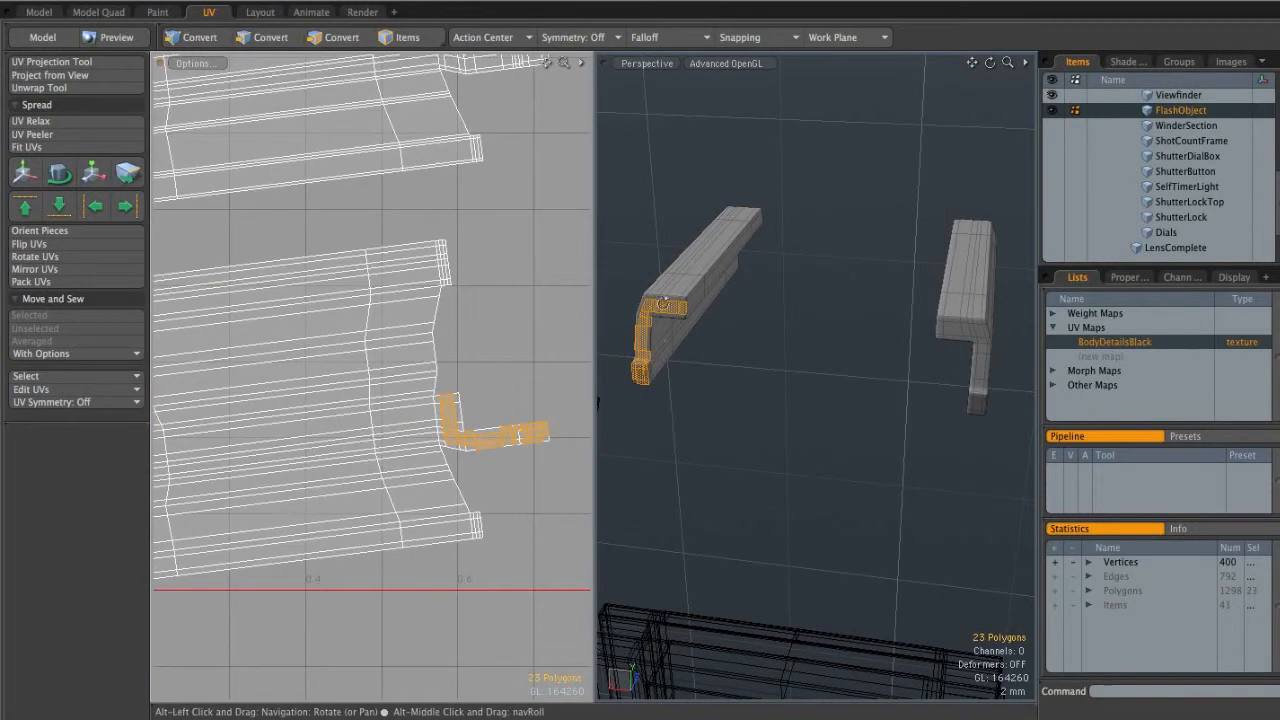
Select the end tab on the upper UV island, compare its location on the second rail with the first, and clear the selection
alt+drag(451, 145, 414, 380)
ctrl+alt+drag(420, 285, 515, 302)
mouse_move(403, 253)
mouse_down()
mouse_move(435, 305)
mouse_move(466, 296)
mouse_move(565, 330)
mouse_move(583, 296)
mouse_up()
alt+shift+drag(791, 322, 827, 345)
alt+shift+drag(529, 306, 494, 314)
alt+drag(822, 308, 715, 228)
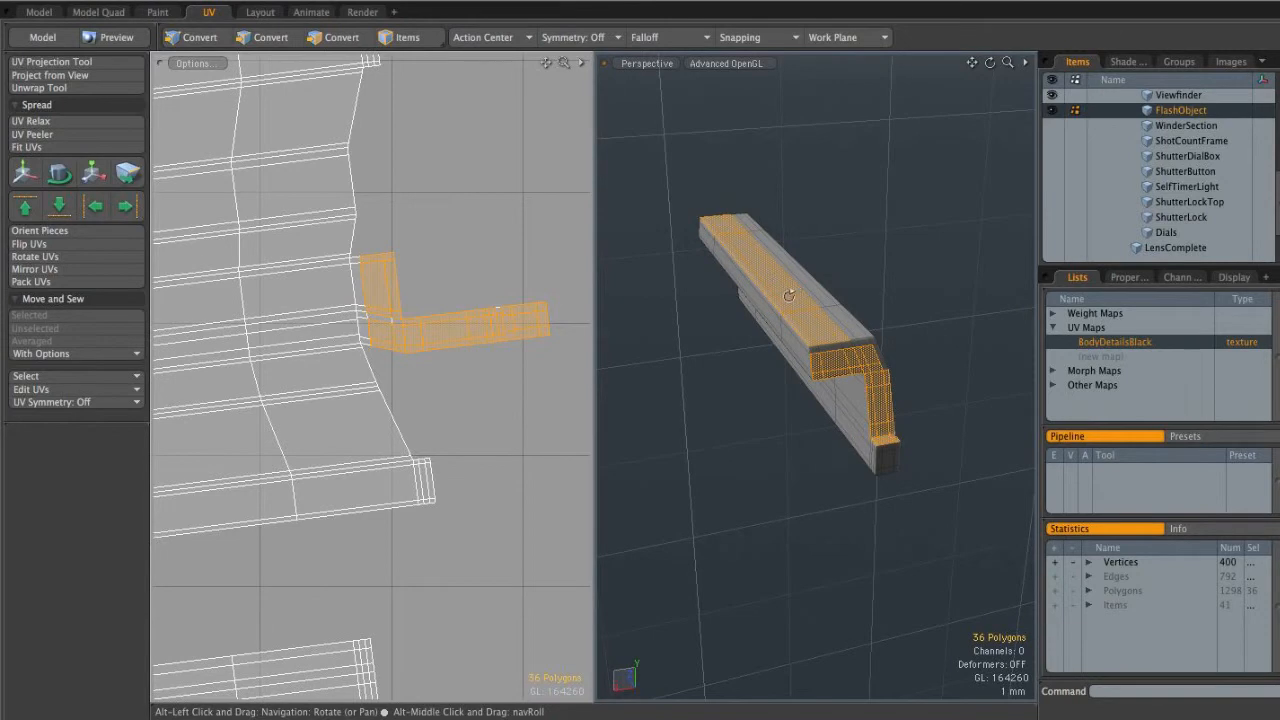
alt+drag(775, 270, 831, 281)
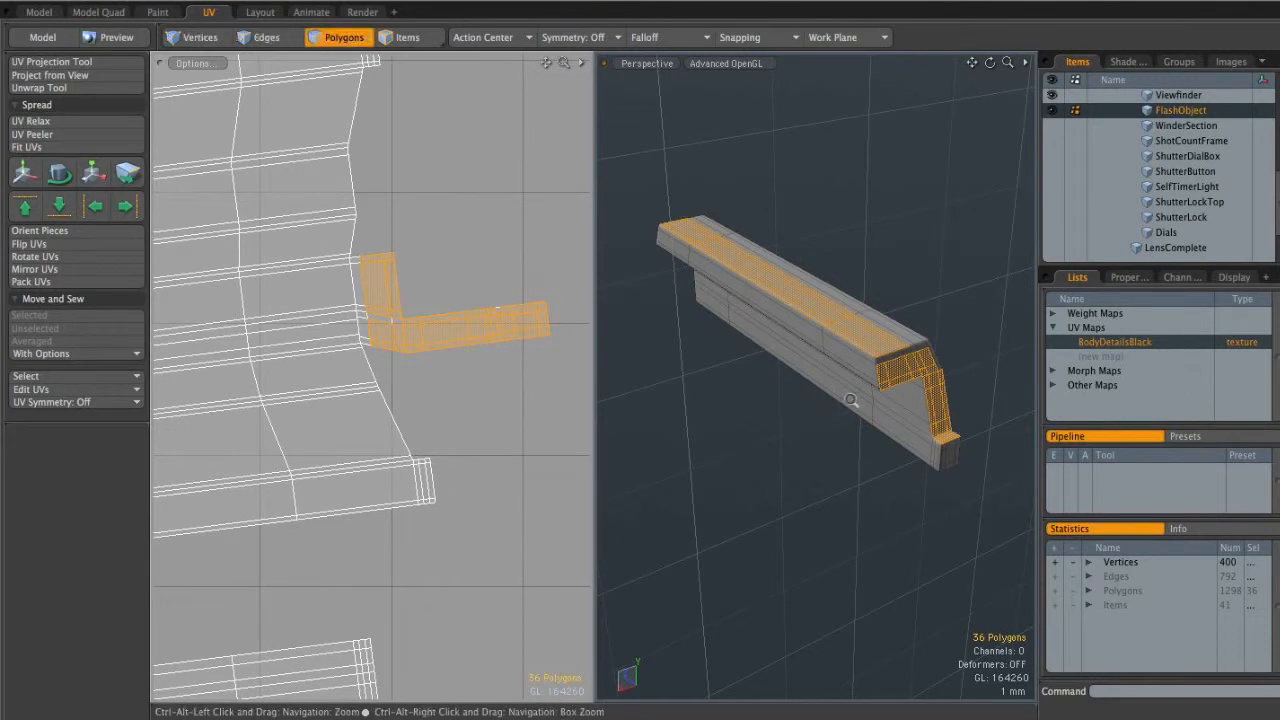
scroll(817, 409, down, 5)
alt+drag(817, 409, 895, 391)
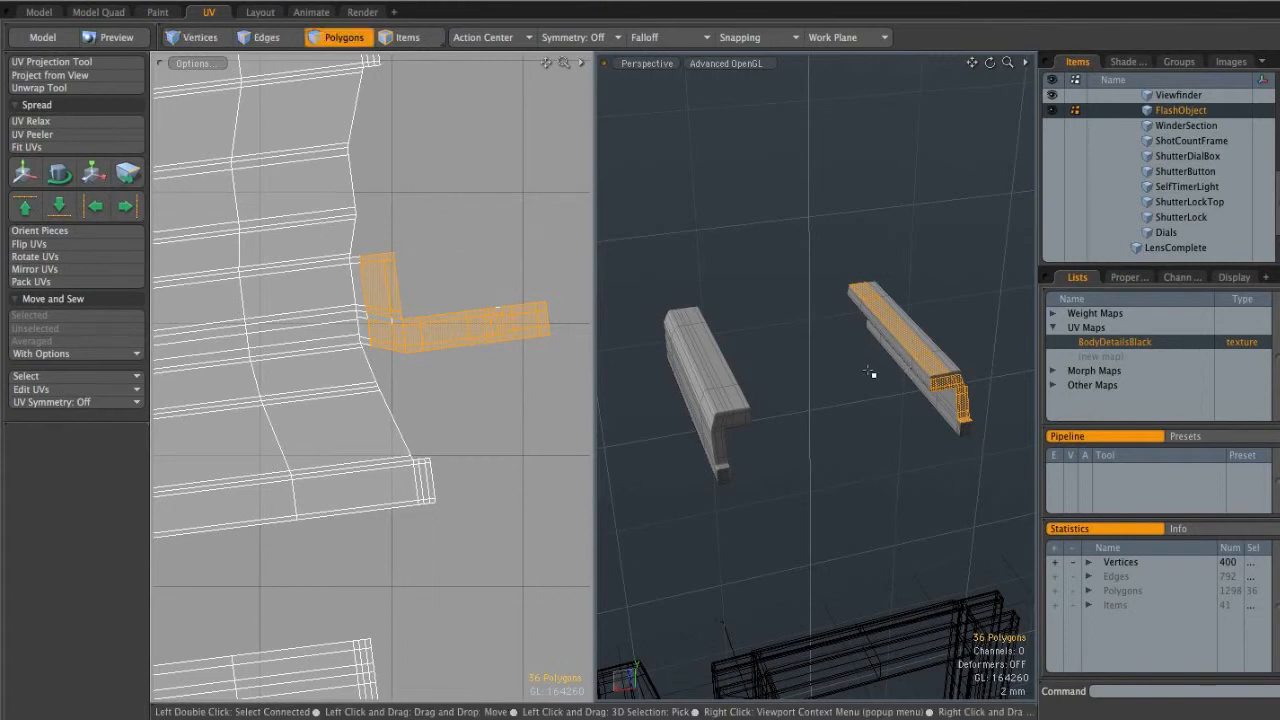
alt+drag(995, 381, 843, 346)
click(755, 347)
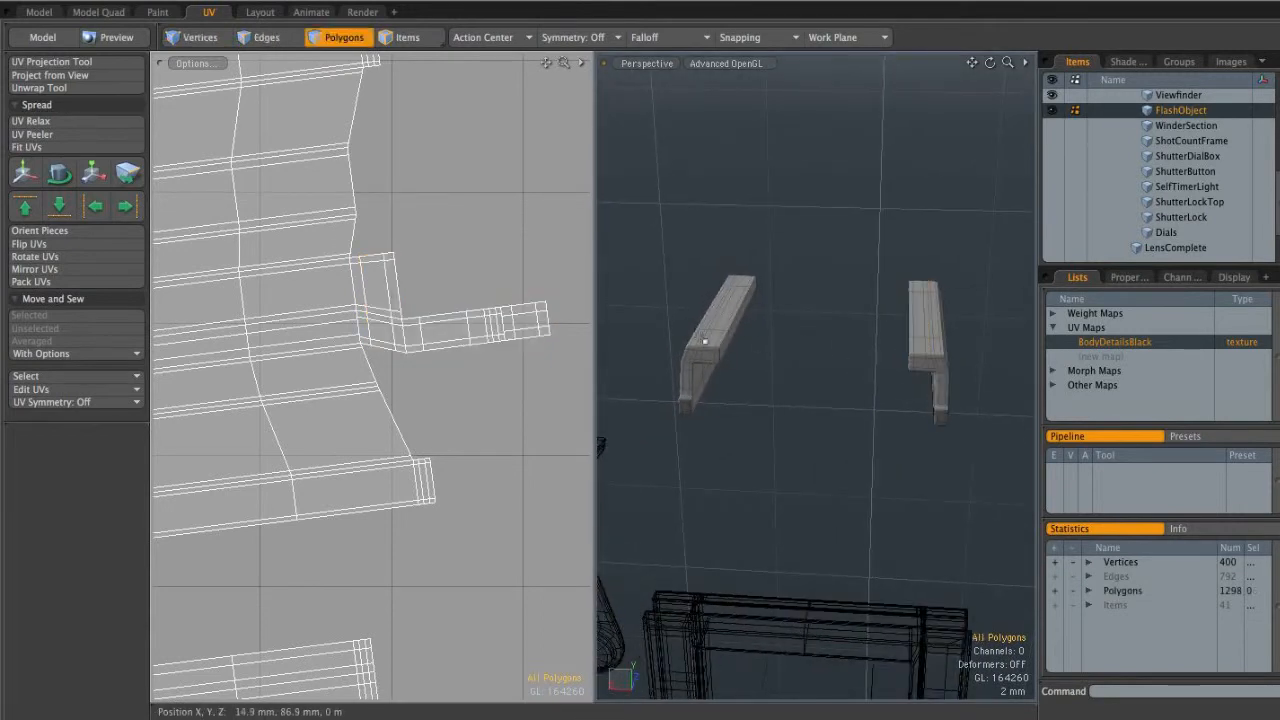
Duplicate the first rail's polygons in the front view and move the copy -16.4 mm in X onto the second rail
double_click(702, 345)
key(ctrl+space)
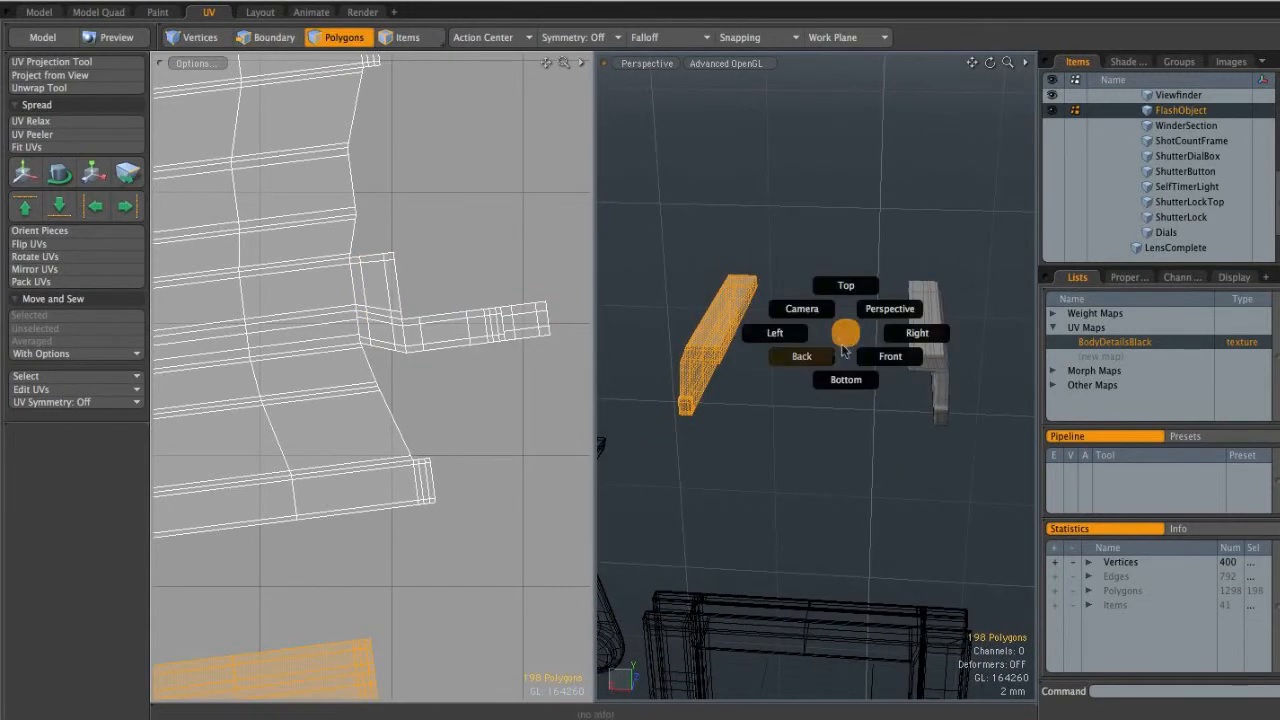
click(881, 362)
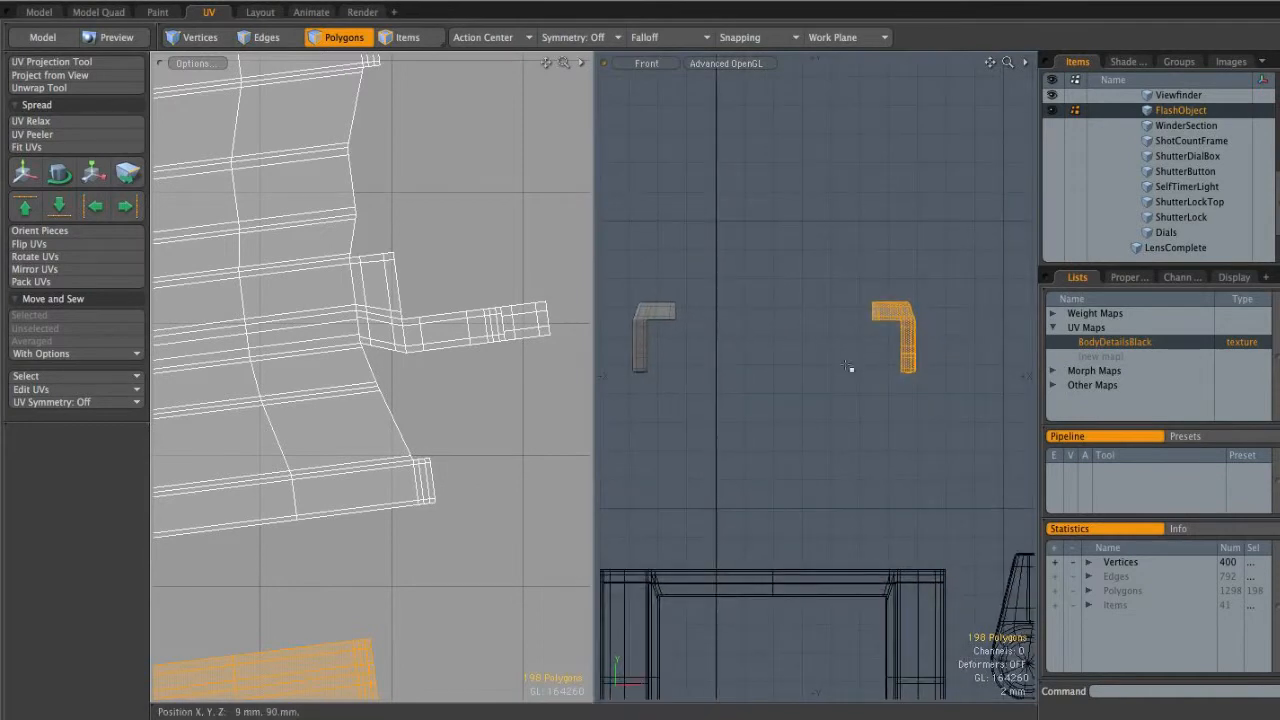
key(ctrl+v)
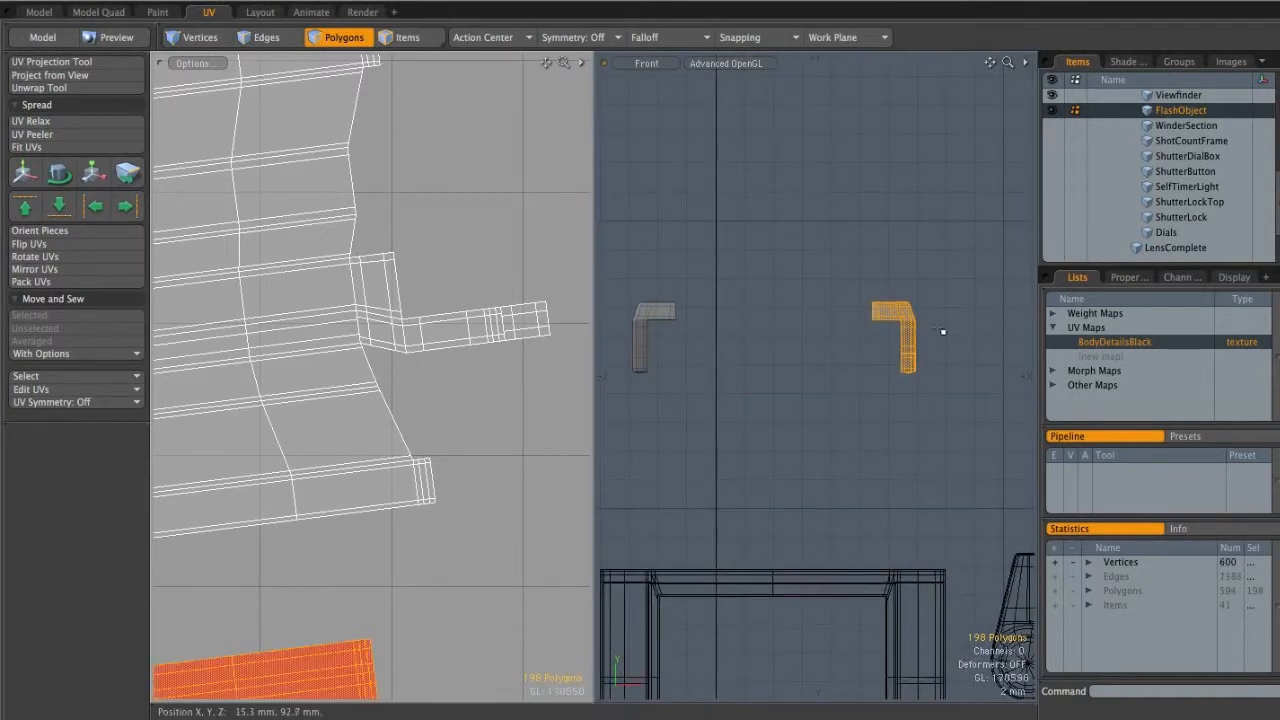
key(w)
drag(916, 337, 786, 312)
alt+shift+drag(786, 312, 876, 384)
ctrl+alt+drag(876, 384, 885, 381)
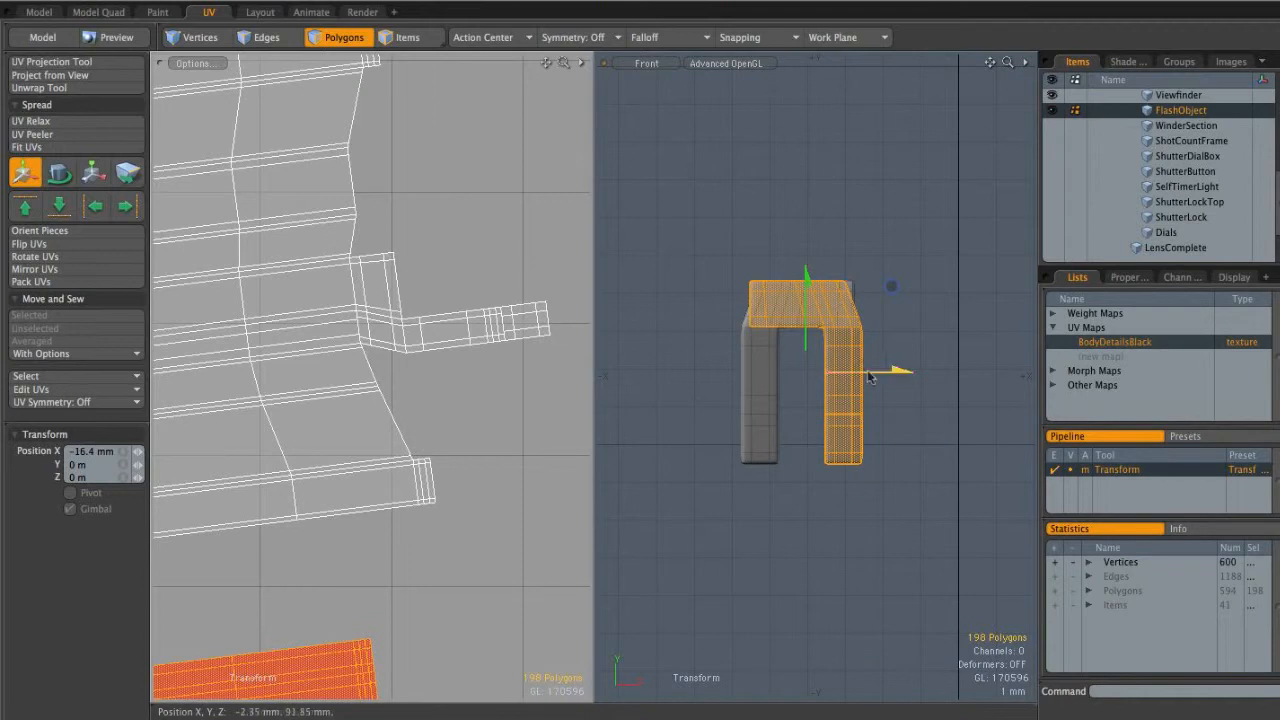
Mirror the copied rail with an X scale of -100% and shift it -220 um in X to align it with the second rail
key(r)
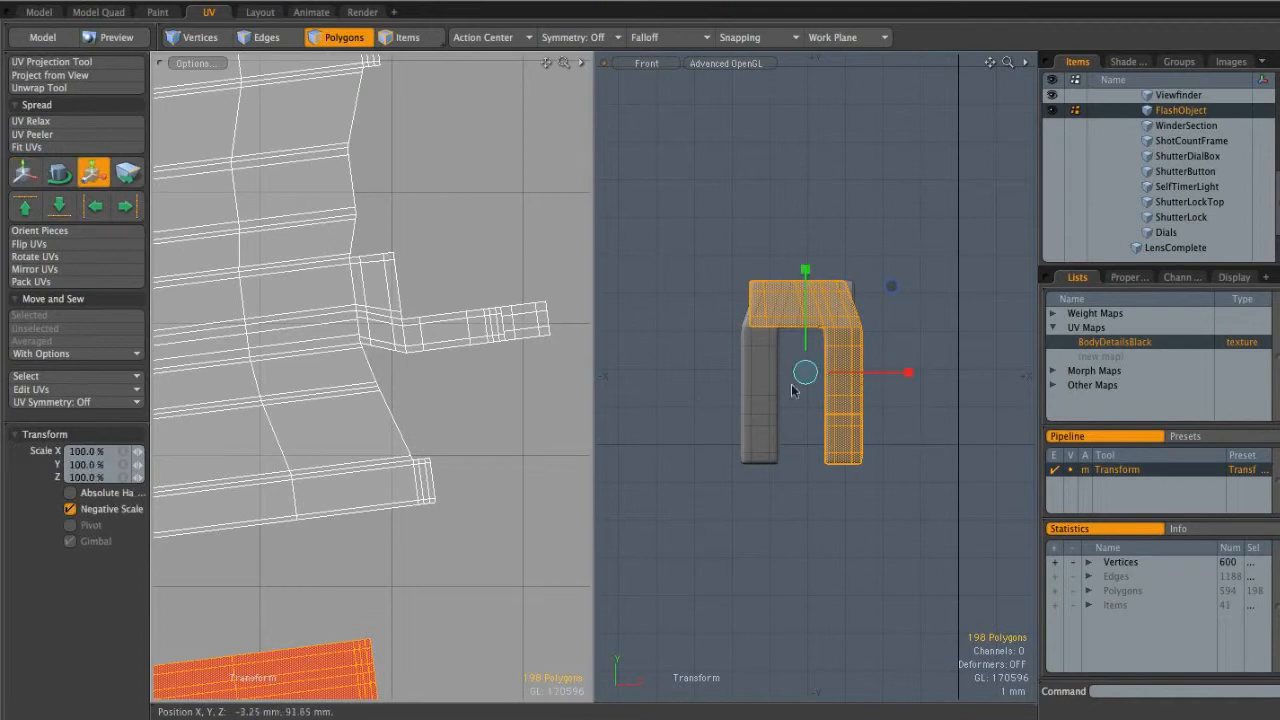
click(86, 452)
text(-100)
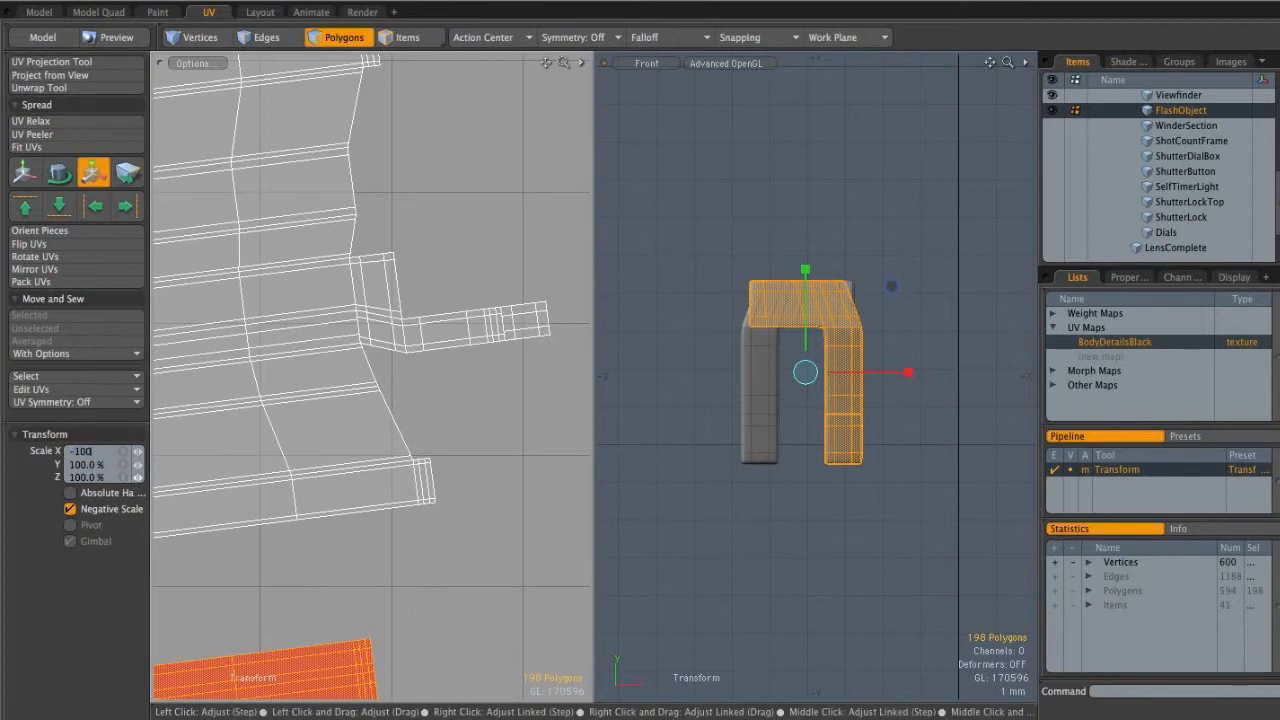
key(Return)
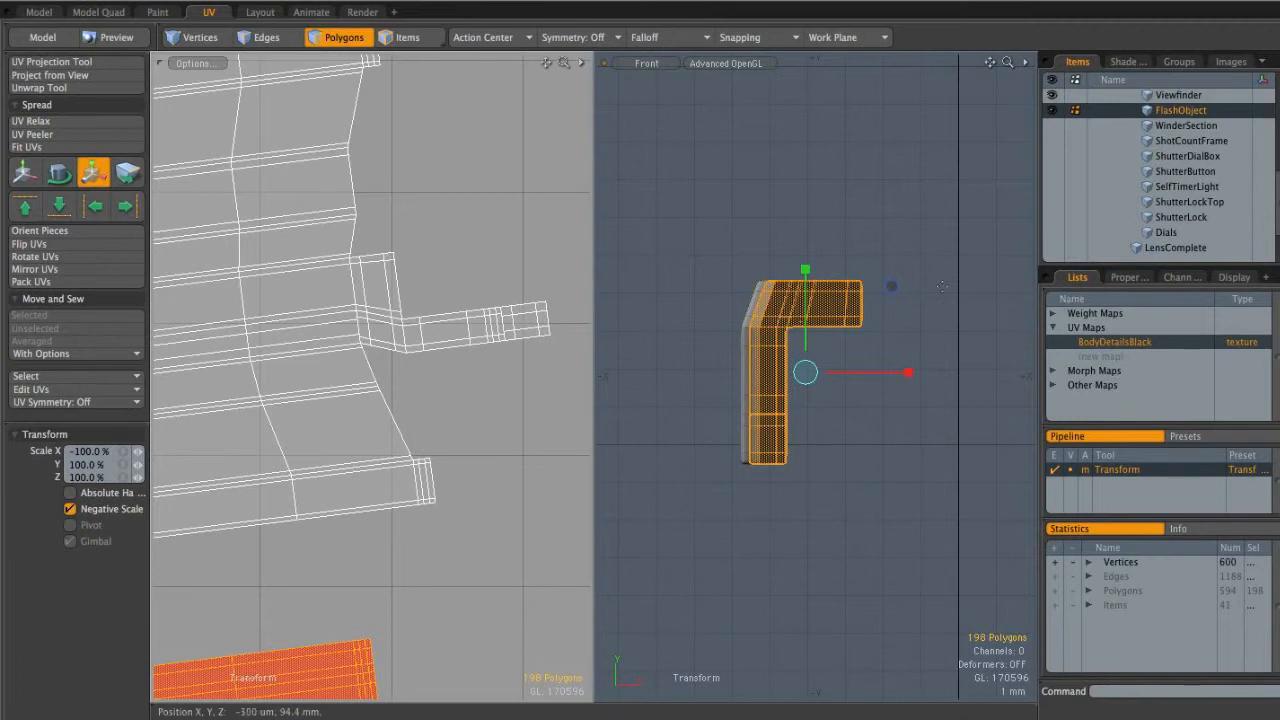
key(f)
alt+drag(832, 341, 843, 375)
key(w)
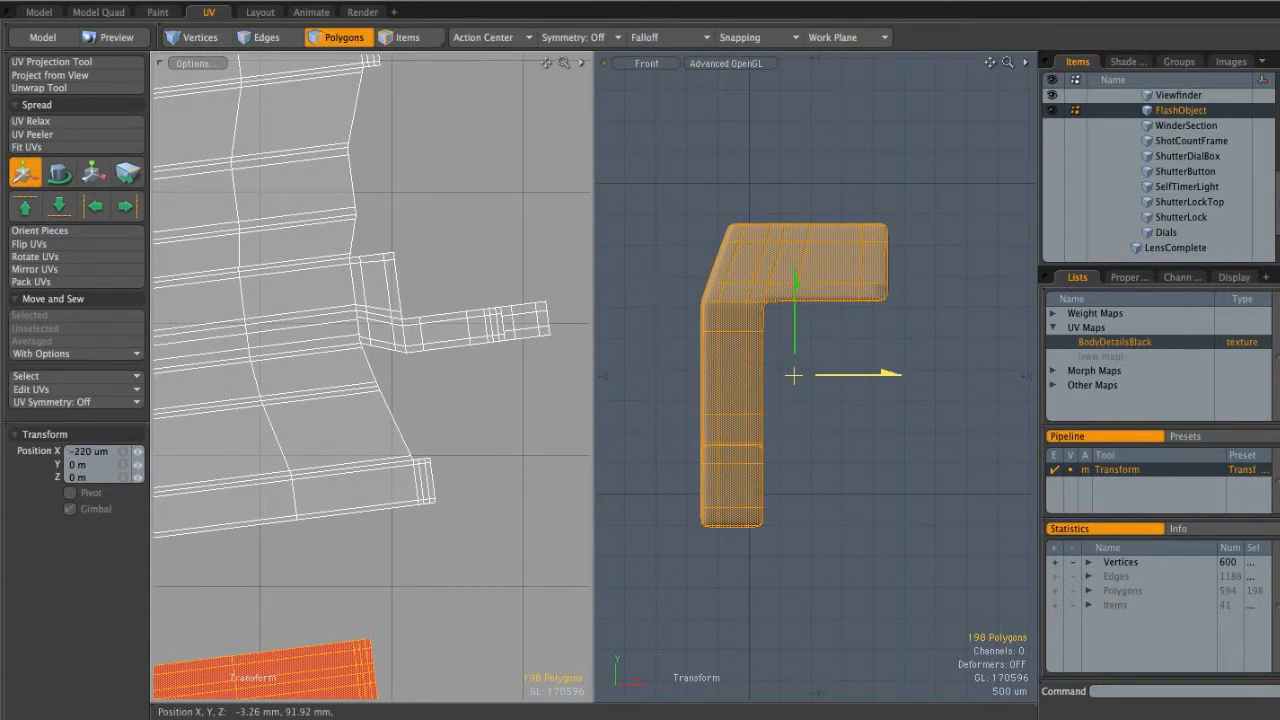
Move the mirrored rail's UV island by 0.675 in U, off the first rail's island
alt+shift+drag(397, 471, 480, 350)
ctrl+alt+drag(480, 350, 350, 392)
ctrl+alt+drag(440, 412, 408, 414)
mouse_move(408, 414)
alt+shift+mouse_down()
mouse_move(420, 447)
mouse_move(401, 436)
alt+shift+mouse_up()
key(q)
key(w)
drag(442, 438, 556, 434)
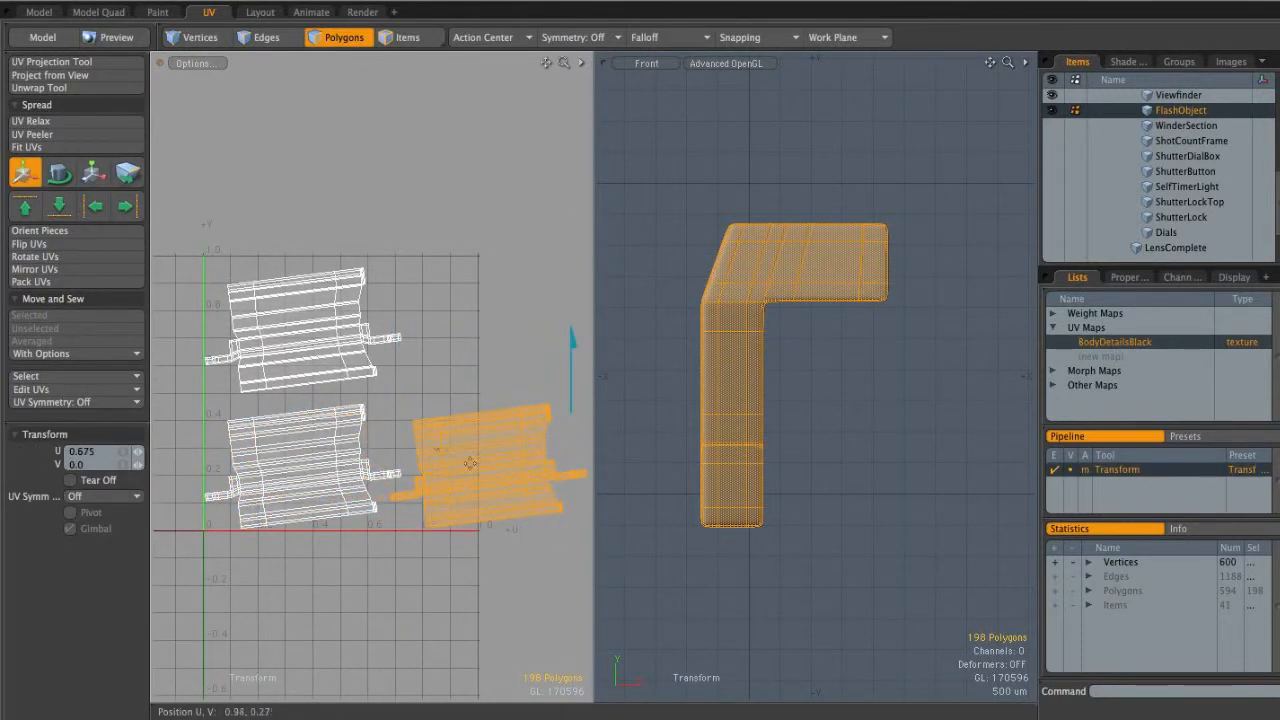
key(space)
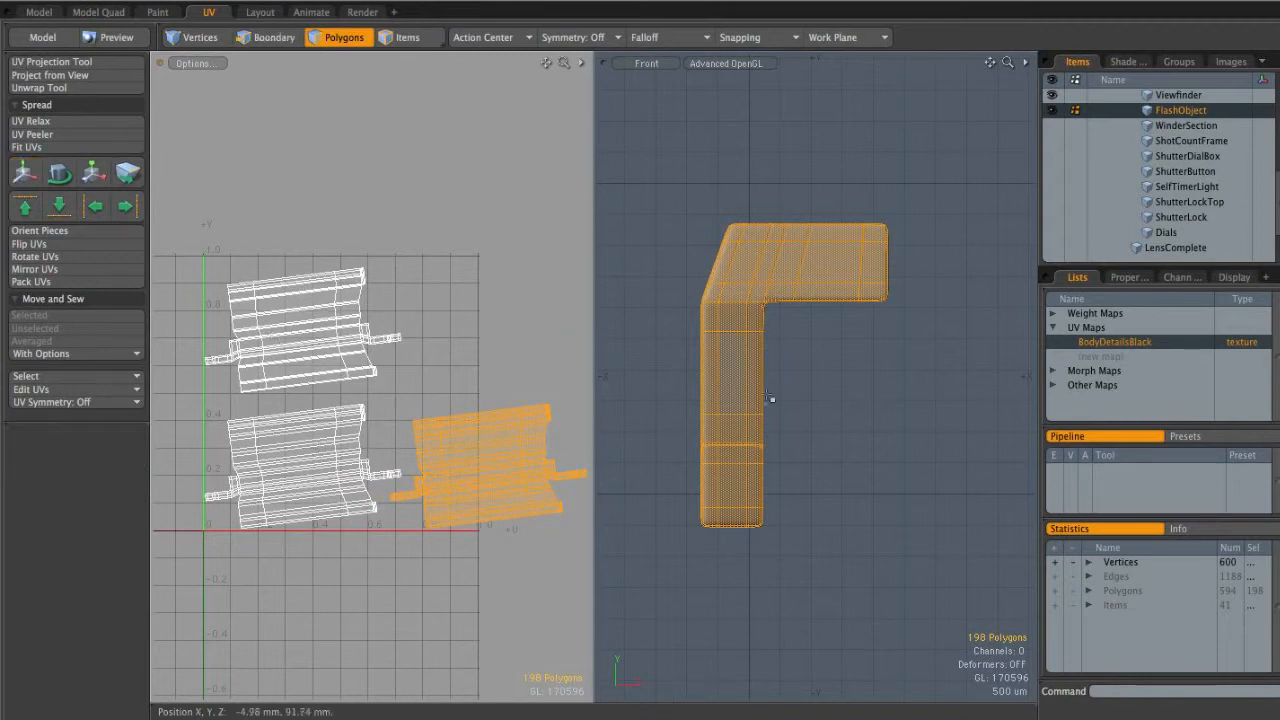
Return to the perspective view, select the old second rail by its upper UV island and delete its polygons
key(ctrl+space)
click(812, 372)
ctrl+alt+drag(928, 391, 517, 387)
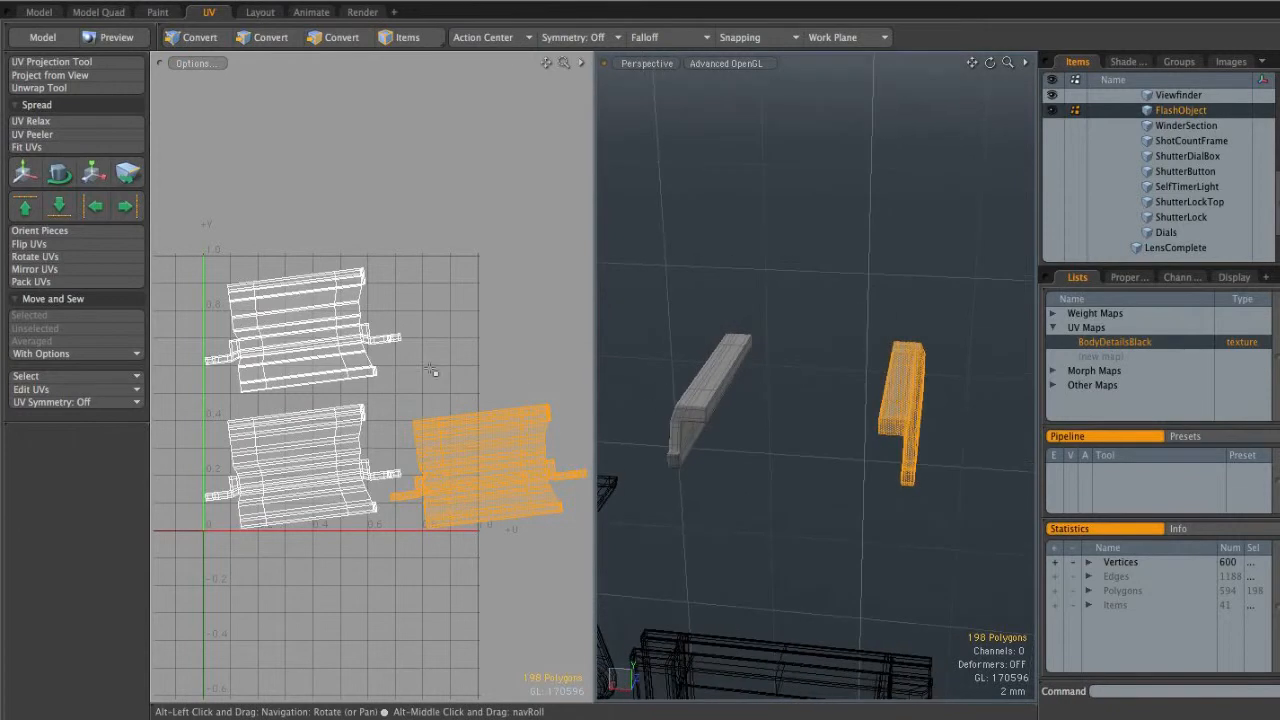
double_click(348, 340)
alt+drag(322, 338, 378, 345)
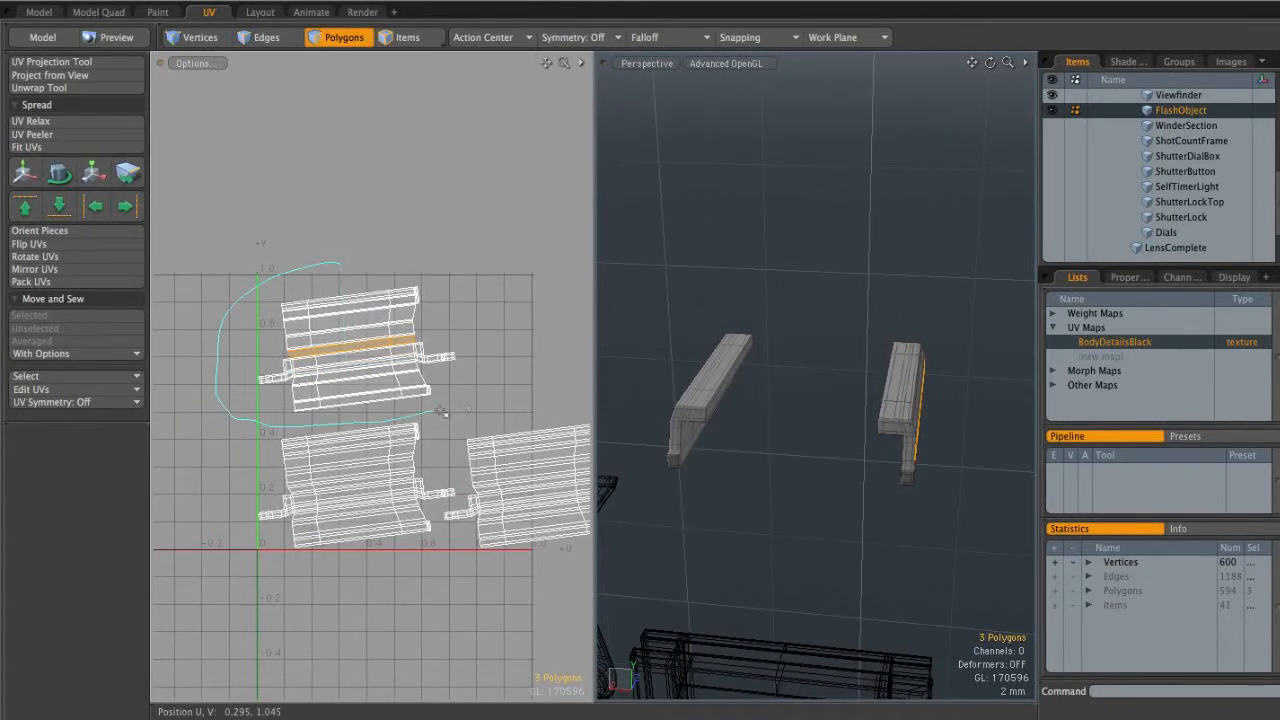
right_drag(480, 270, 476, 262)
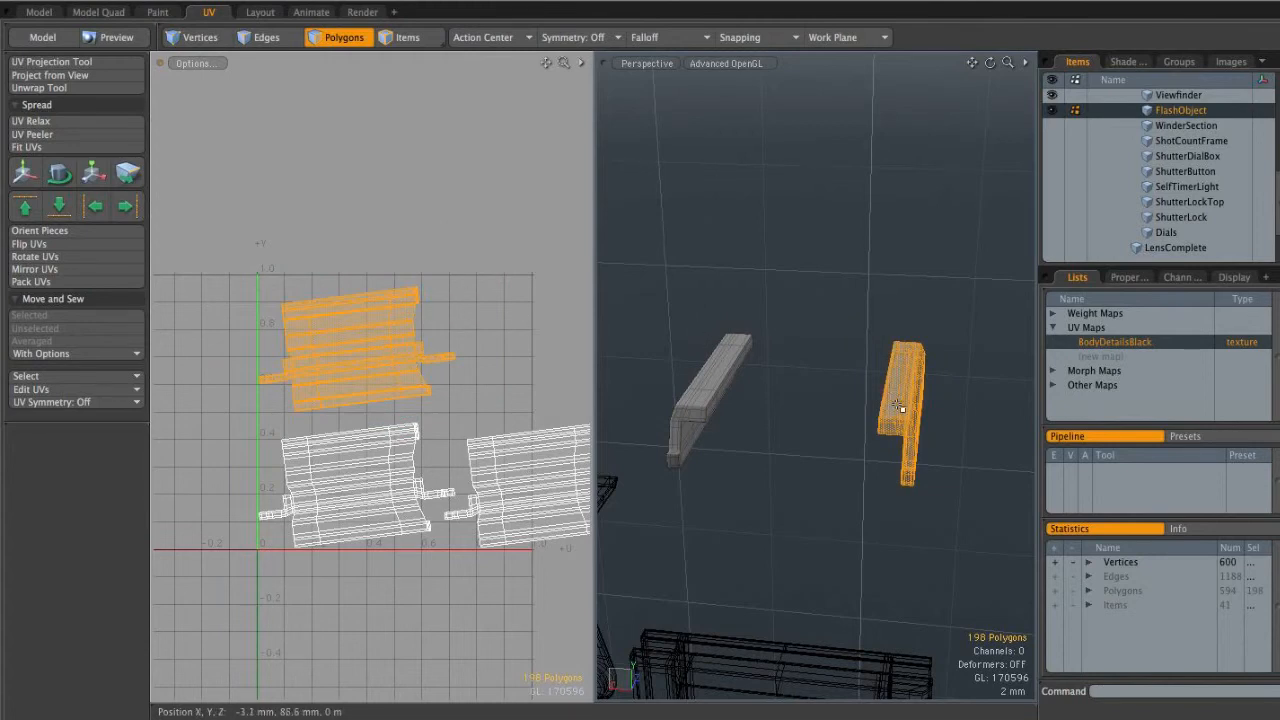
key(Delete)
Select the end tab on the mirrored rail's UV island and check its location against the rail in the 3D view
alt+drag(403, 471, 305, 393)
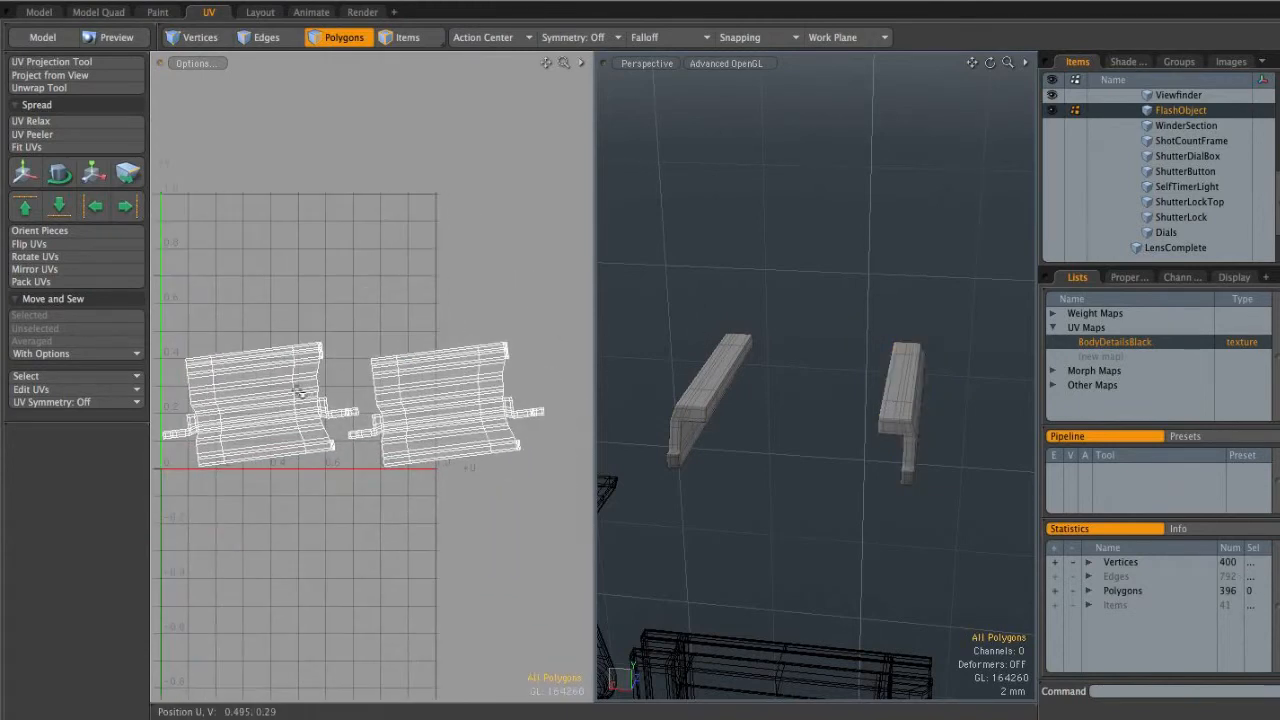
double_click(305, 393)
double_click(430, 402)
mouse_move(532, 520)
alt+mouse_down()
mouse_move(522, 405)
mouse_move(535, 387)
mouse_move(397, 323)
mouse_move(402, 385)
alt+mouse_up()
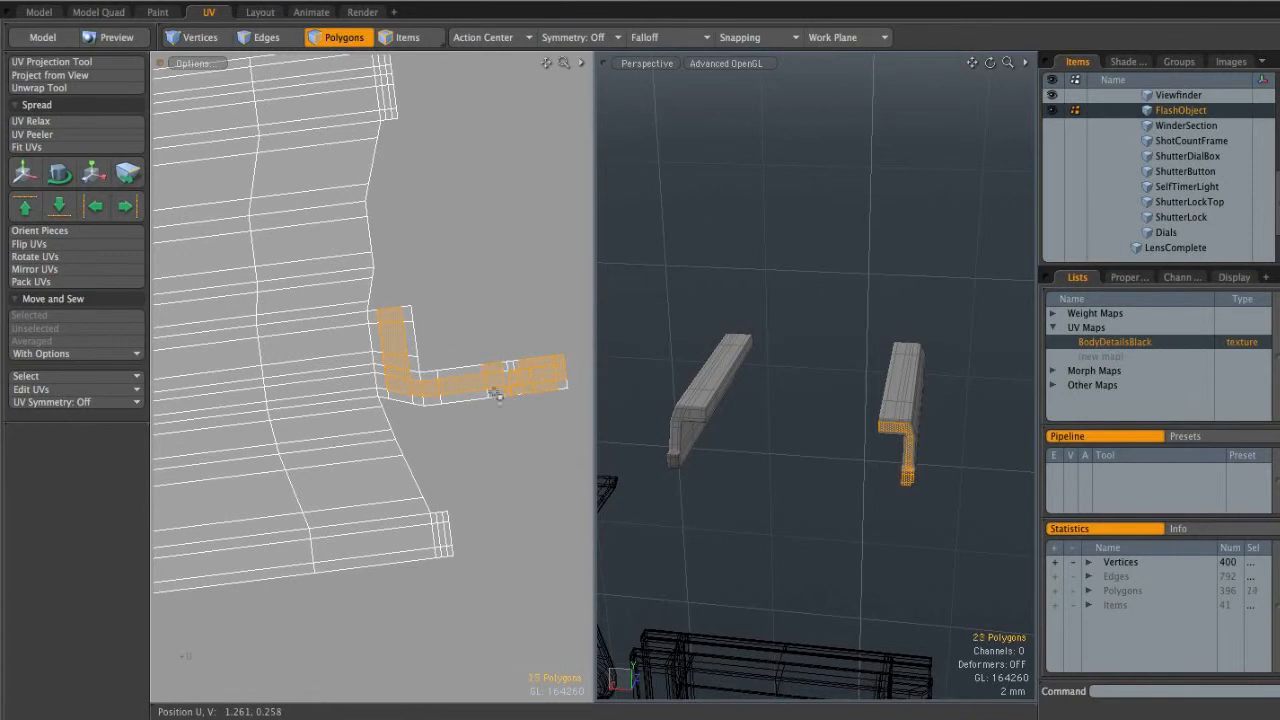
alt+drag(756, 402, 899, 456)
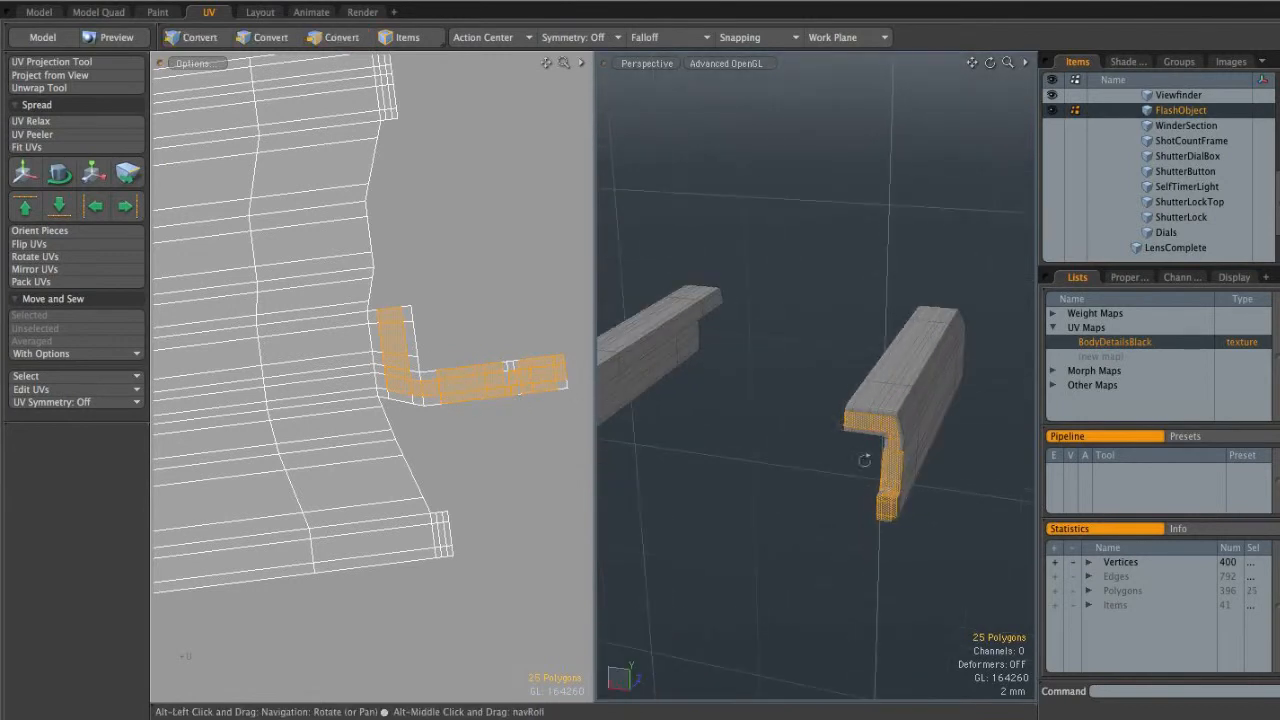
ctrl+alt+drag(338, 371, 265, 378)
alt+drag(265, 378, 434, 374)
alt+drag(434, 374, 467, 395)
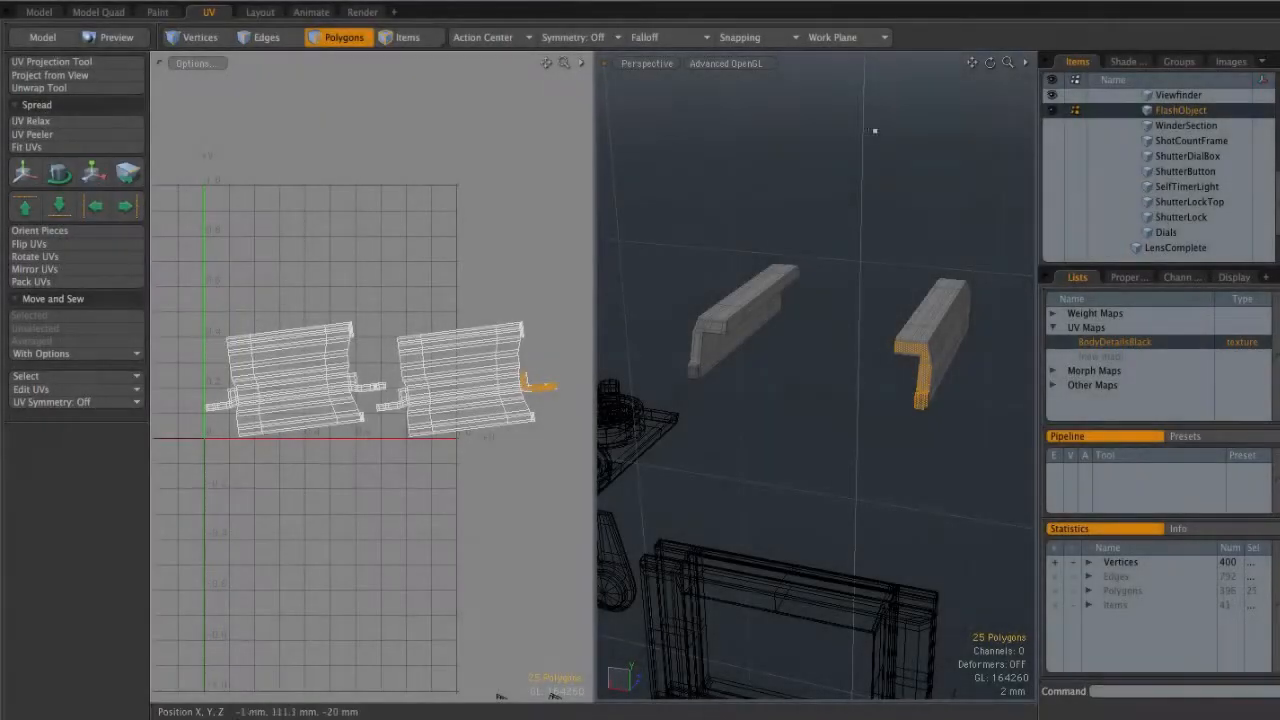
Unhide the rest of FlashObject and examine the checker pattern across its plate and rails
key(u)
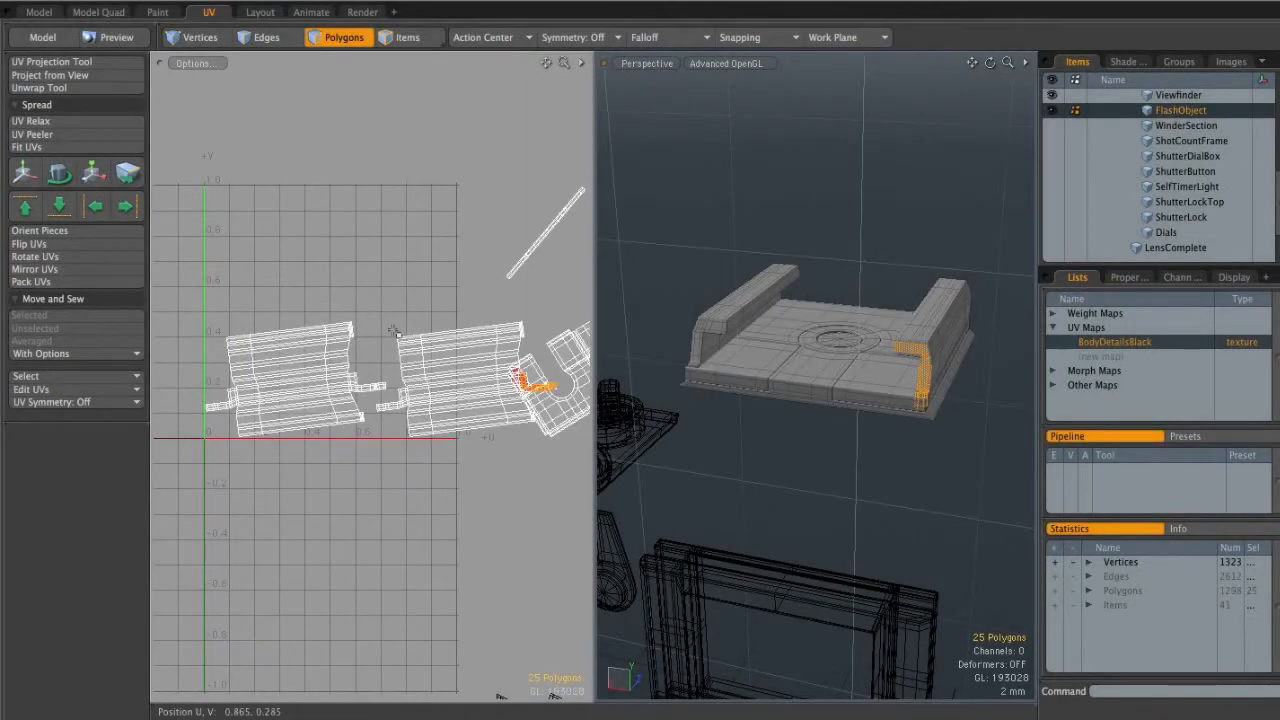
alt+drag(469, 273, 394, 315)
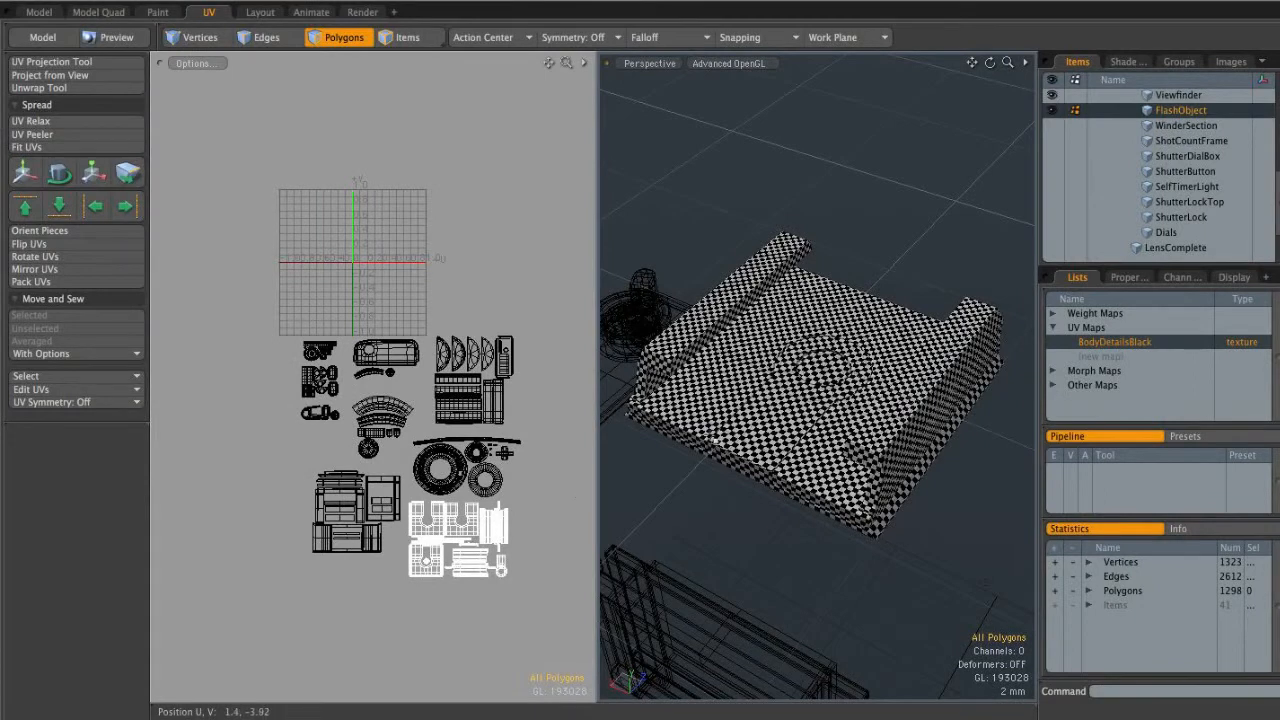
alt+drag(718, 409, 748, 388)
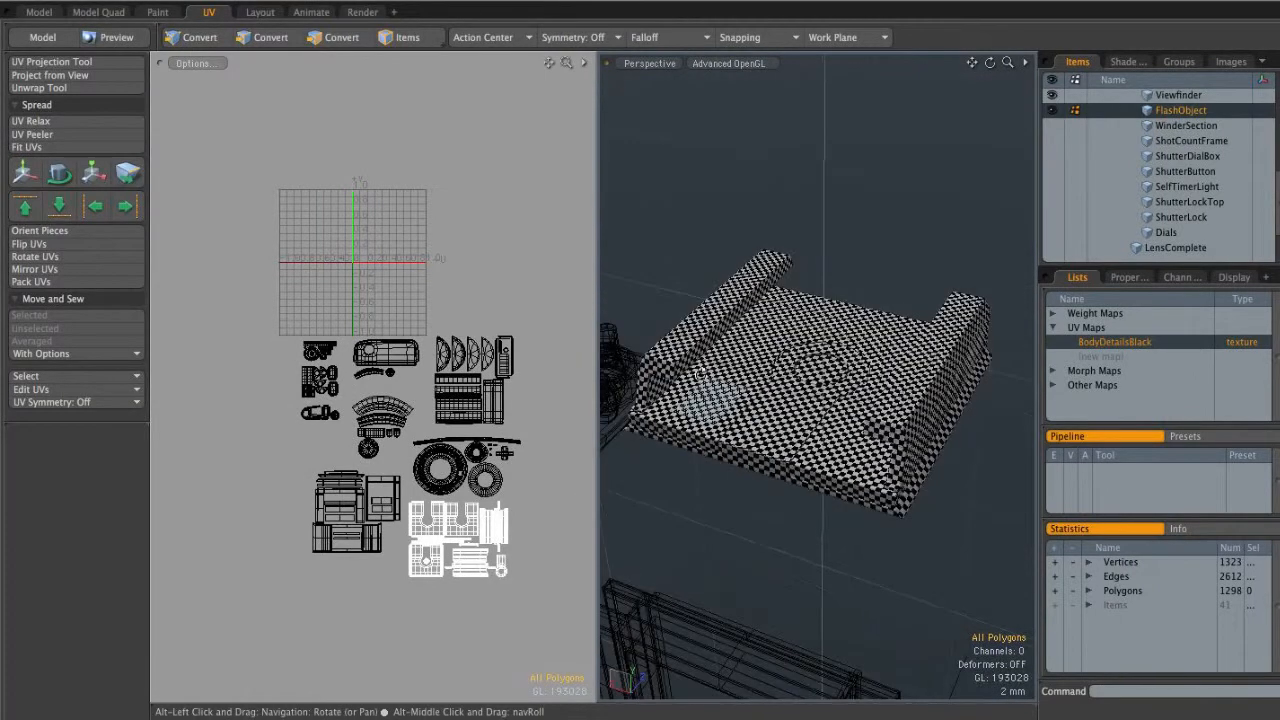
Make the WinderSection item visible and active, and frame it in the 3D view
click(1053, 125)
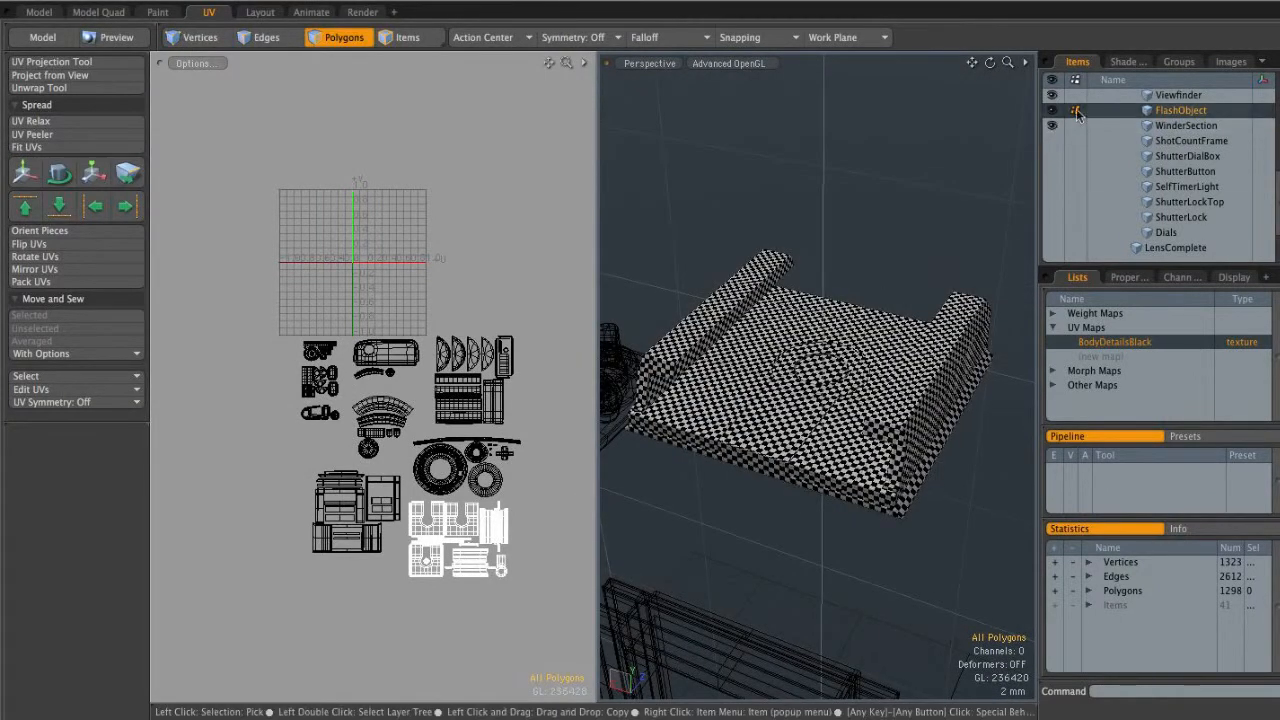
click(1173, 129)
alt+shift+drag(1000, 375, 768, 326)
alt+shift+drag(930, 400, 796, 296)
mouse_move(796, 296)
alt+mouse_down()
mouse_move(775, 283)
mouse_move(974, 260)
mouse_move(796, 271)
alt+mouse_up()
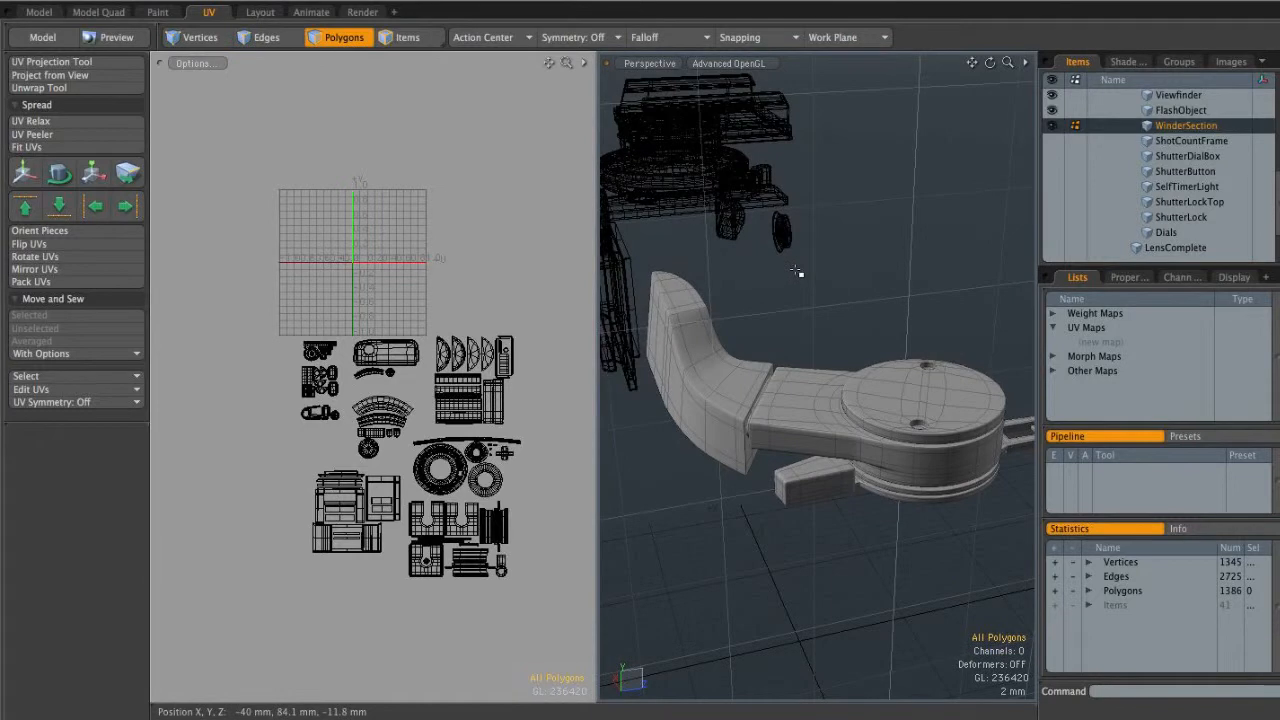
Isolate the curved end piece of the winder section by hiding all its other polygons, and clear the selection
alt+drag(849, 371, 754, 389)
double_click(913, 395)
alt+drag(913, 395, 875, 447)
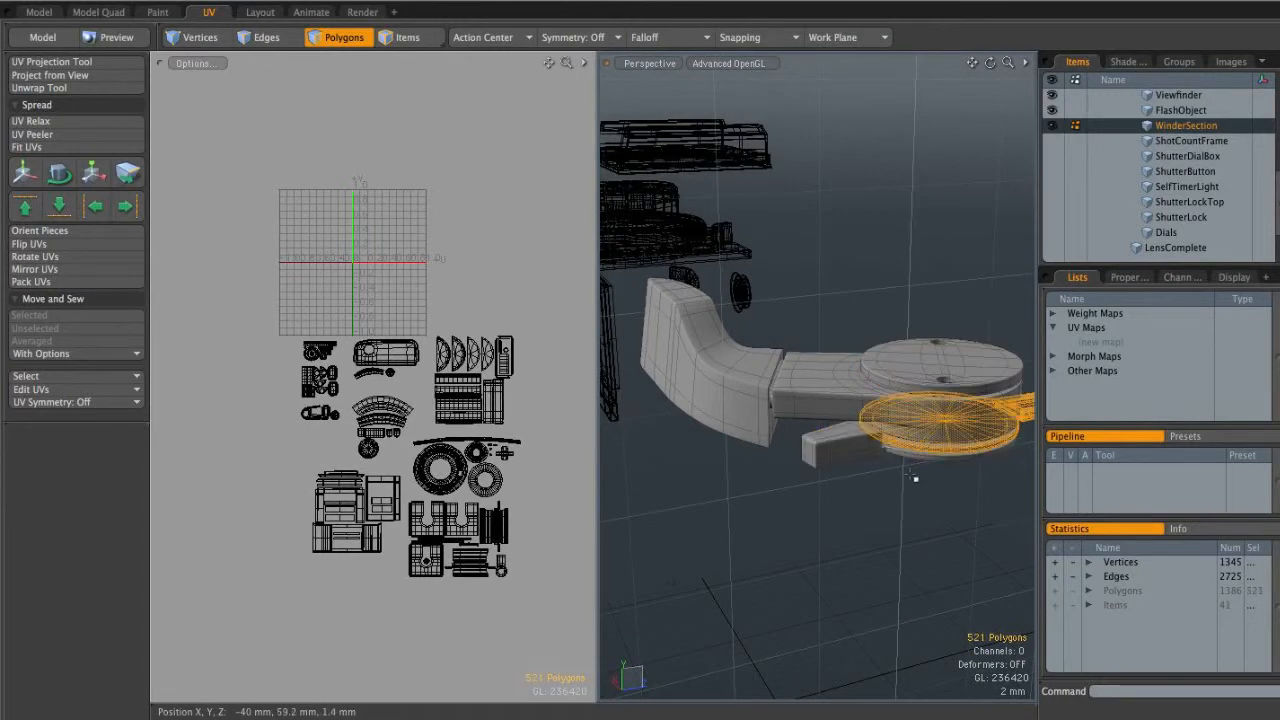
double_click(697, 360)
alt+drag(697, 360, 785, 386)
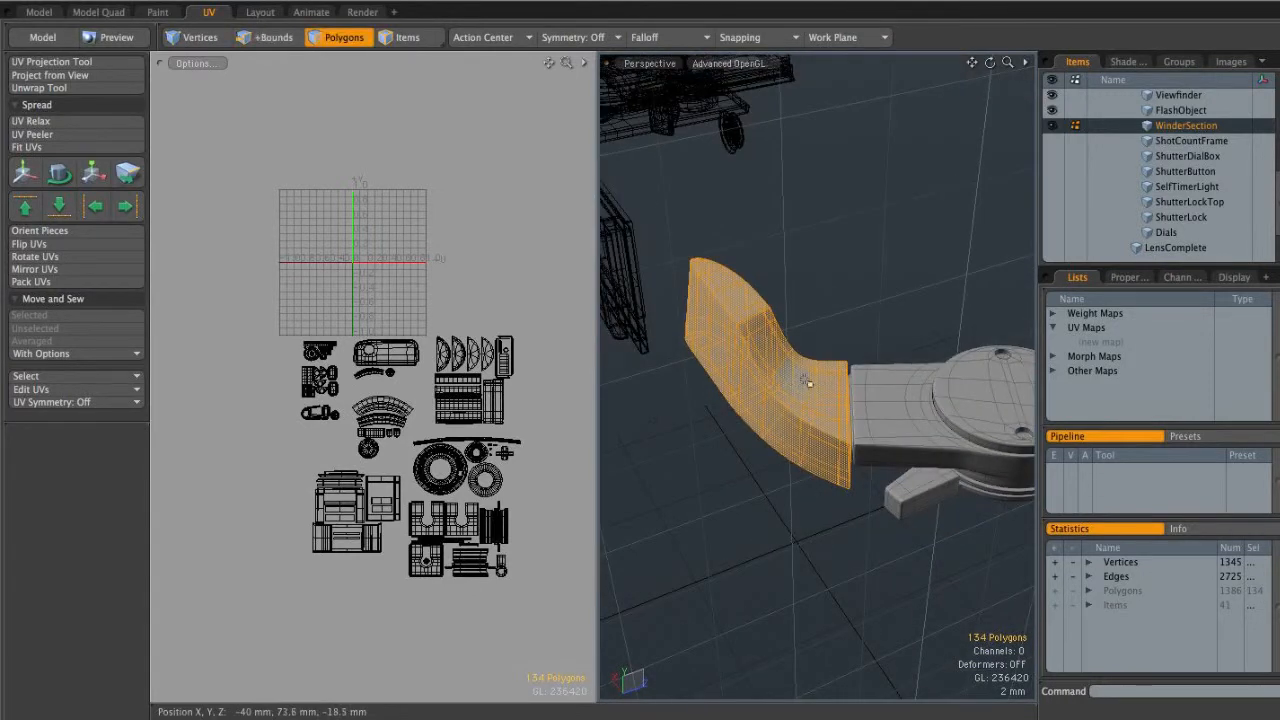
key(shift+h)
click(891, 363)
Select the boundary edges of the curved piece's flat end face and an edge loop along its side as UV seams
alt+drag(891, 363, 830, 356)
key(2)
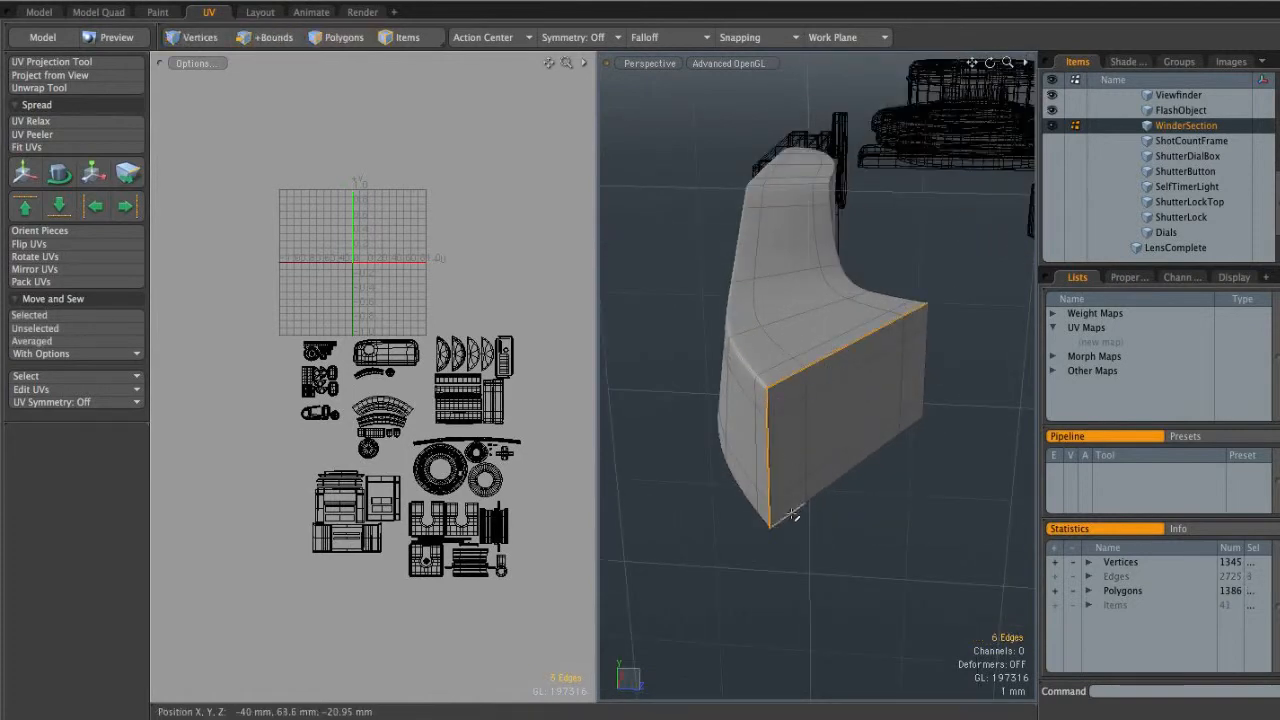
shift+click(930, 350)
alt+drag(930, 350, 828, 385)
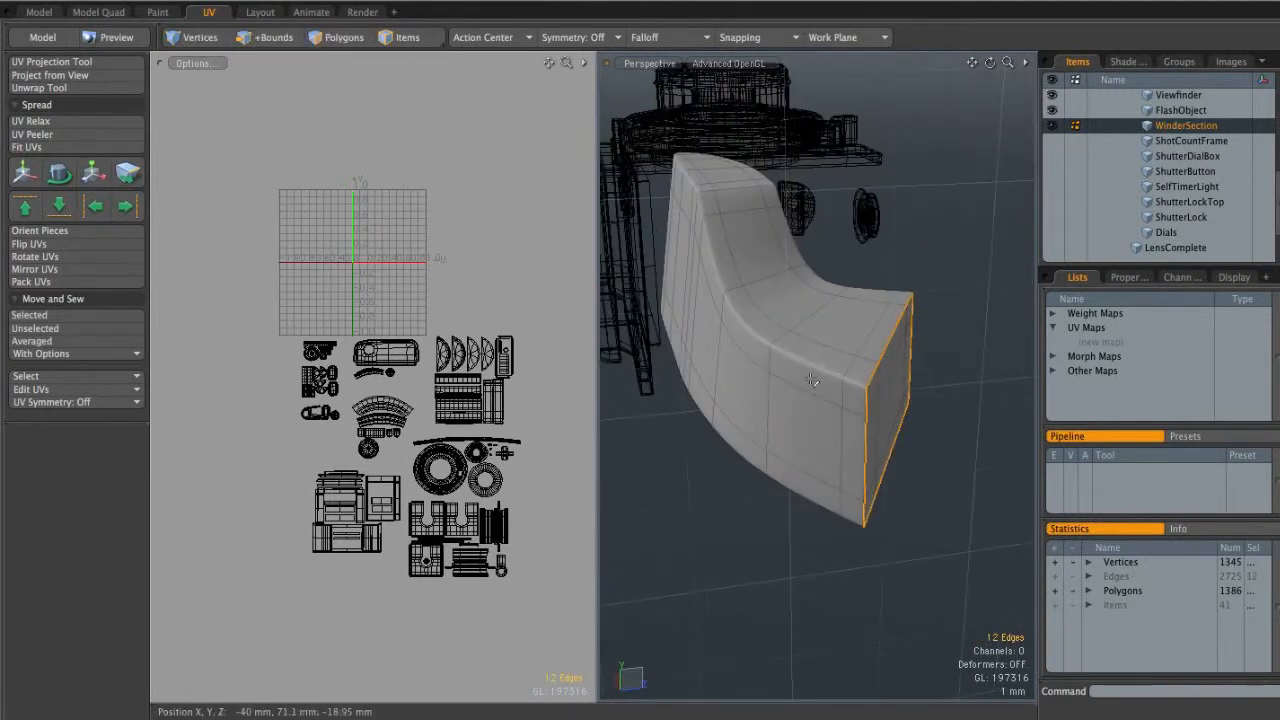
alt+drag(856, 448, 667, 400)
shift+double_click(852, 423)
Unwrap the curved winder piece along its selected seam edges with the Unwrap Tool
alt+shift+drag(211, 144, 227, 204)
click(87, 90)
mouse_move(423, 282)
alt+shift+mouse_down()
mouse_move(389, 280)
mouse_move(390, 293)
mouse_move(449, 314)
mouse_move(418, 326)
alt+shift+mouse_up()
click(390, 293)
Select the curved piece's unwrapped islands, move them up and away from the other parts' UVs, and clear the selection
key(3)
mouse_move(494, 284)
right_down()
mouse_move(360, 364)
mouse_move(476, 374)
right_up()
key(w)
drag(497, 384, 359, 260)
key(q)
click(504, 327)
Unhide the whole winder section, isolate its arm with the round housing, and examine the arm's open end
key(u)
alt+shift+drag(892, 354, 790, 379)
double_click(791, 385)
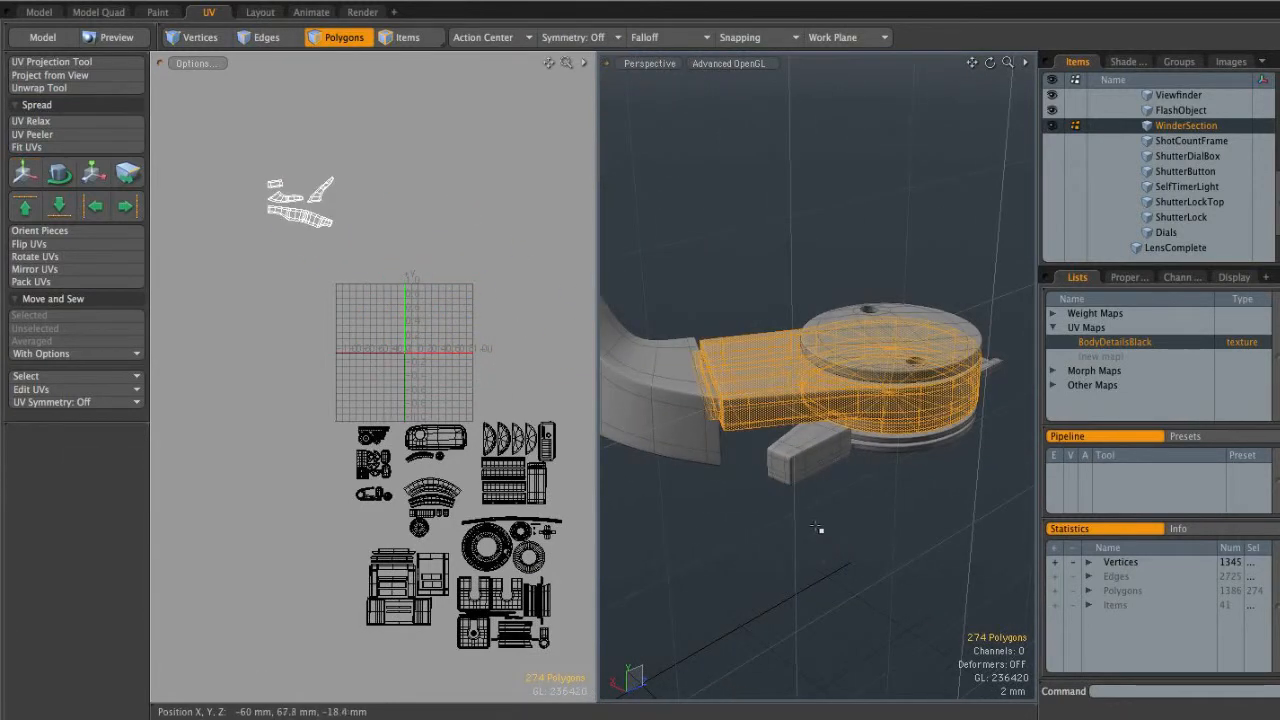
key(shift+h)
click(788, 309)
alt+drag(800, 330, 955, 386)
ctrl+alt+drag(769, 411, 838, 404)
alt+drag(838, 404, 678, 268)
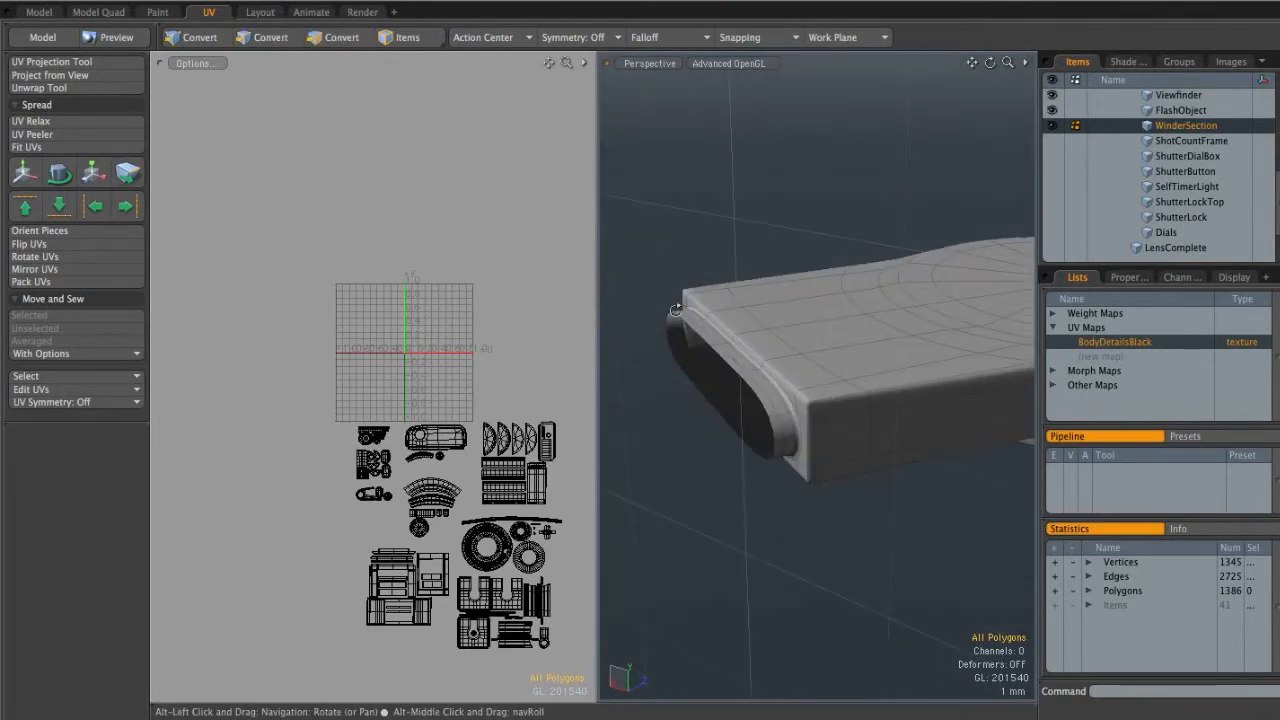
Select the full edge loop around the winder arm's end face as a UV seam
ctrl+alt+drag(791, 441, 855, 362)
key(2)
double_click(852, 362)
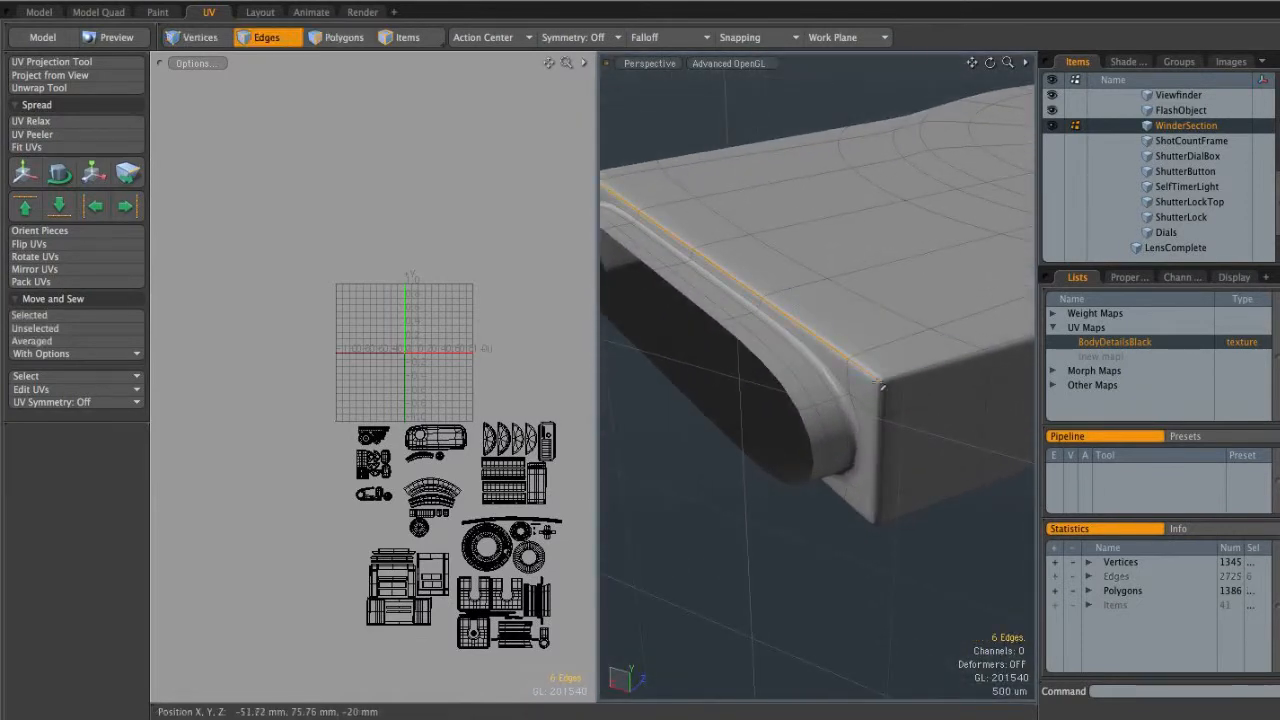
alt+drag(884, 430, 918, 425)
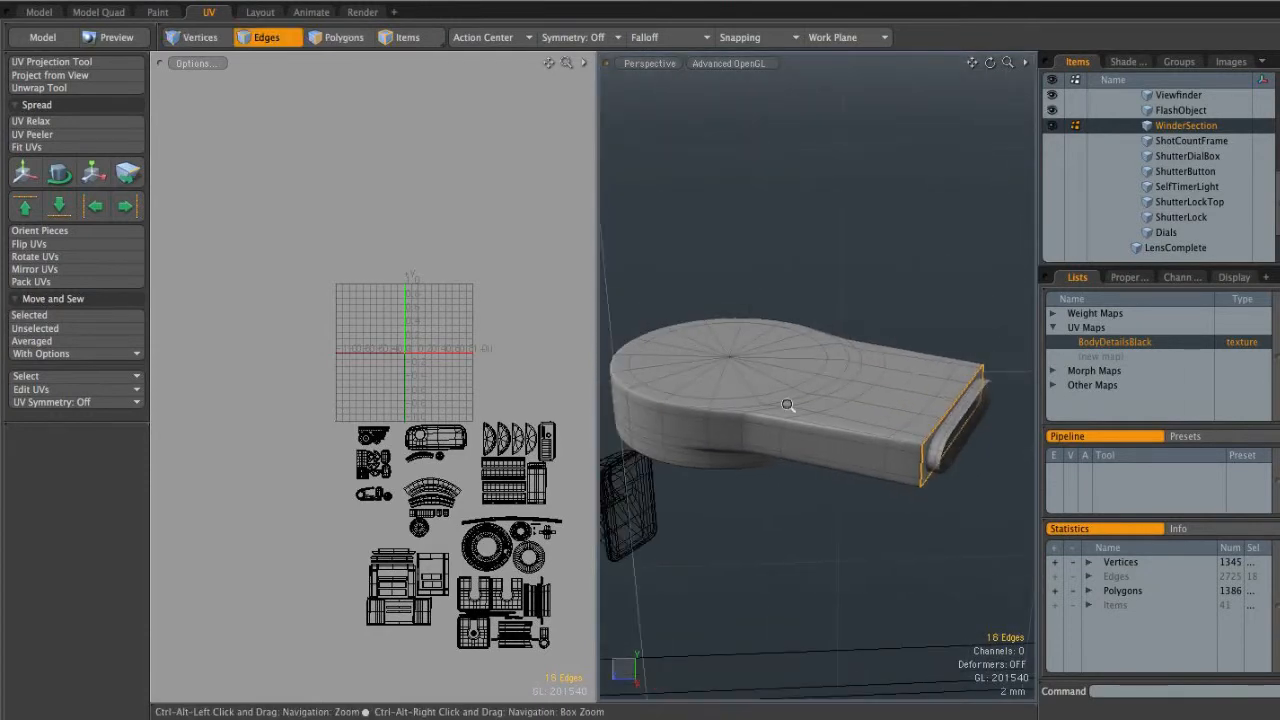
Add the top outline edges of the arm and its round housing to the seam selection
ctrl+alt+drag(842, 415, 870, 449)
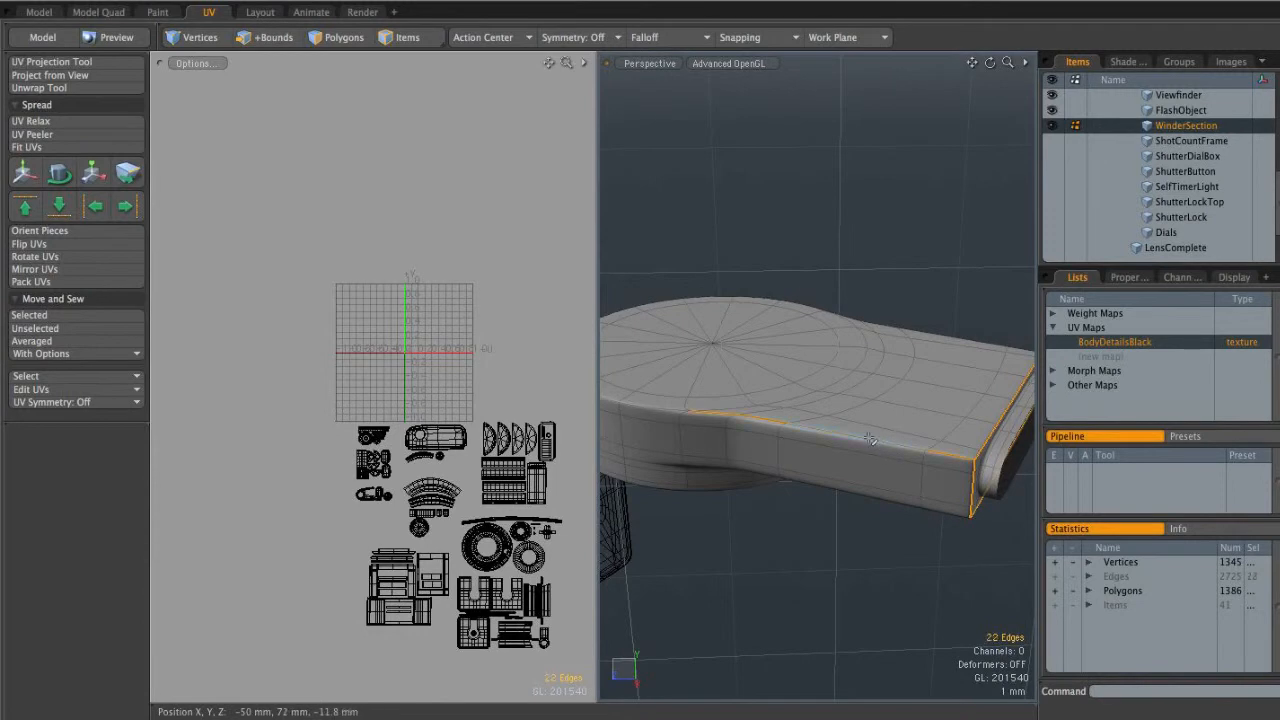
shift+click(887, 446)
alt+shift+drag(887, 446, 920, 456)
shift+double_click(684, 416)
alt+drag(975, 345, 696, 433)
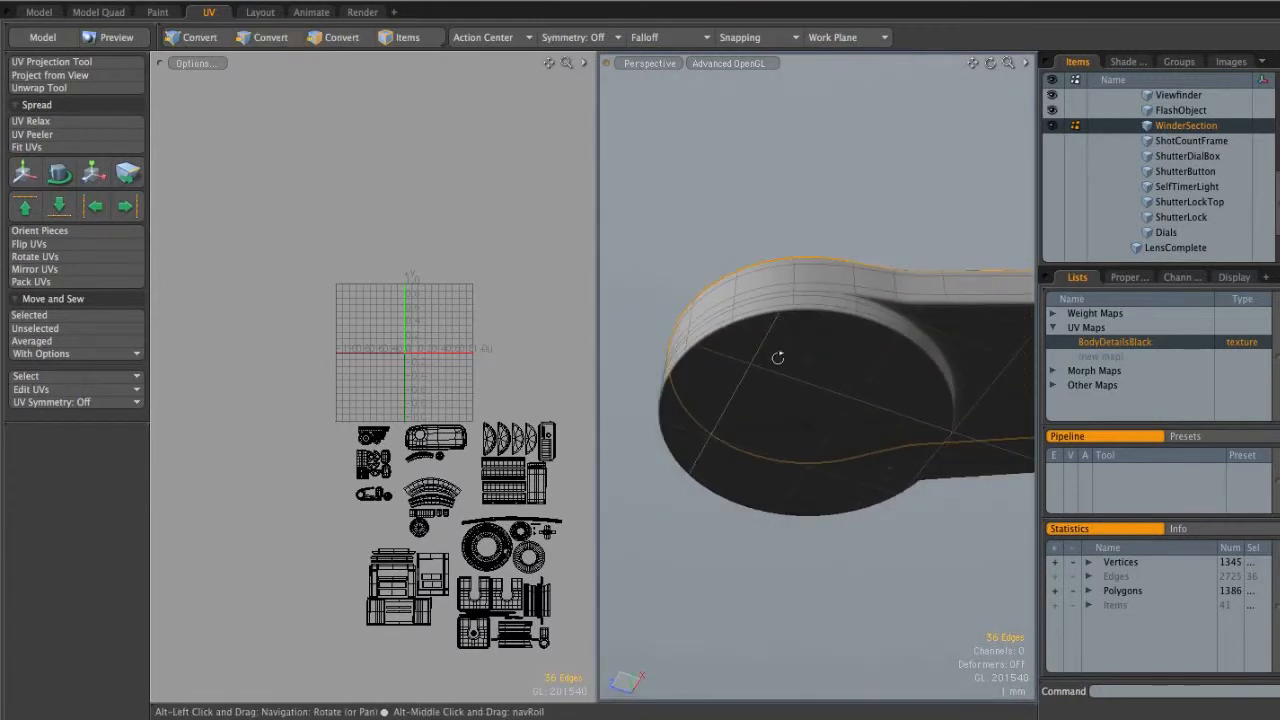
Add the full edge loop around the round housing's open bottom rim to the seam selection
scroll(871, 340, up, 3)
ctrl+alt+drag(811, 297, 858, 295)
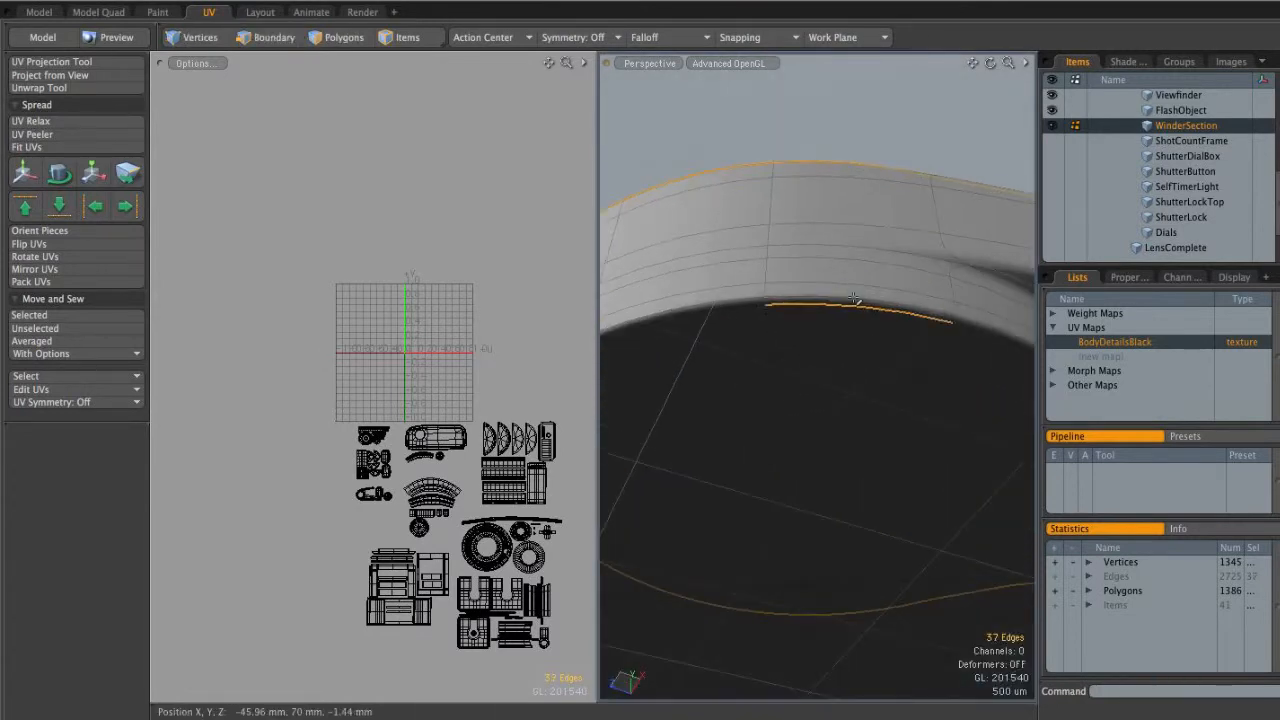
scroll(880, 345, down, 4)
alt+drag(917, 380, 843, 343)
alt+drag(986, 388, 932, 328)
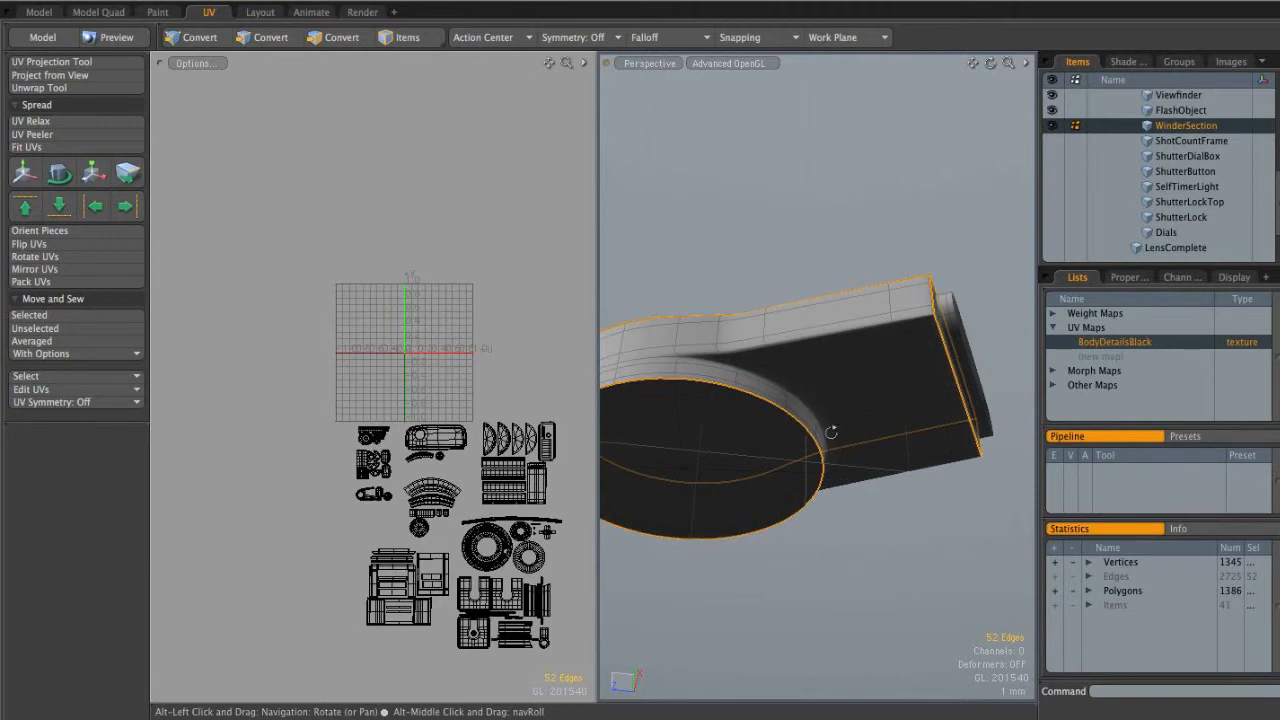
Add the lower edges along both sides of the arm, where its side walls meet the underside, to the seams
alt+drag(649, 379, 815, 361)
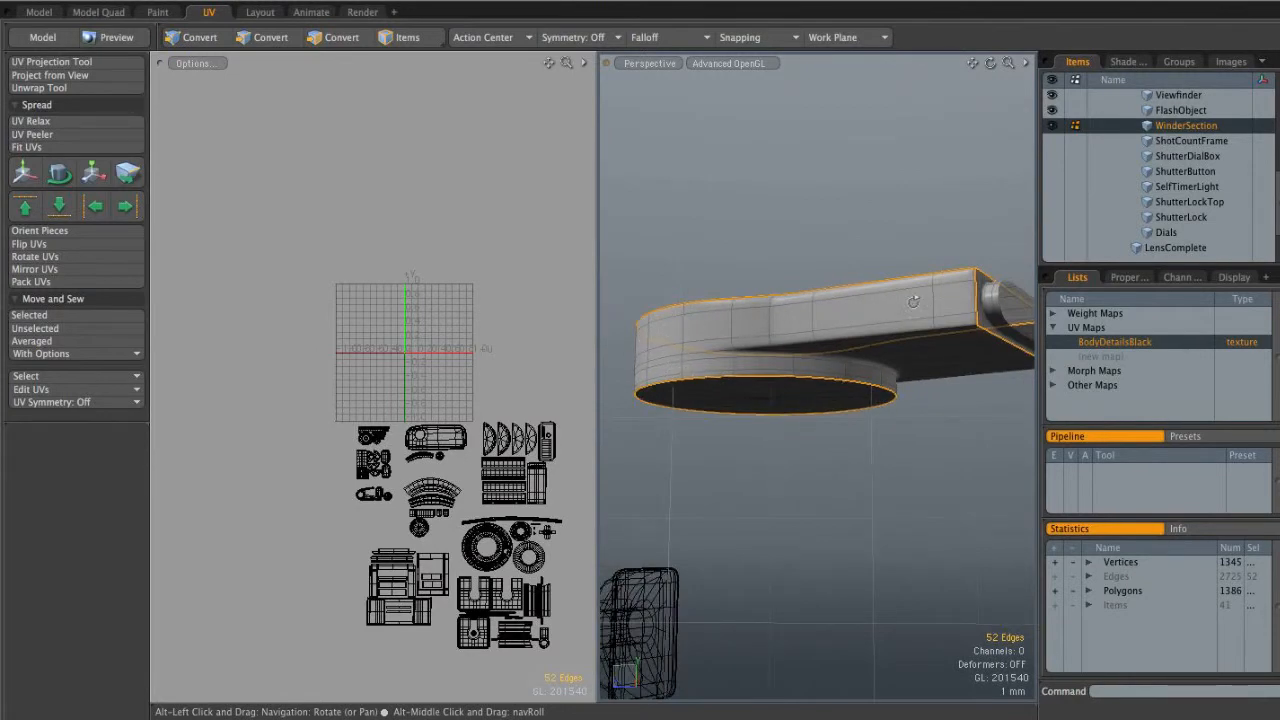
alt+drag(830, 311, 985, 330)
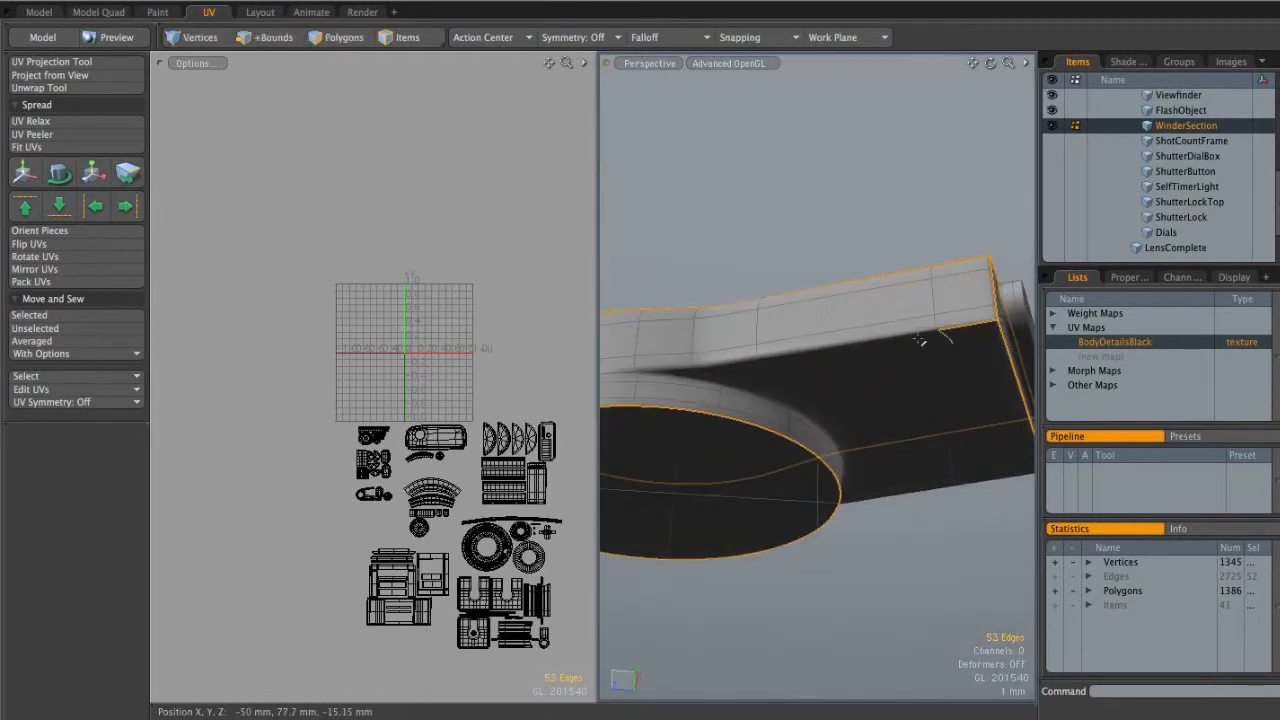
alt+drag(884, 342, 789, 289)
shift+click(738, 333)
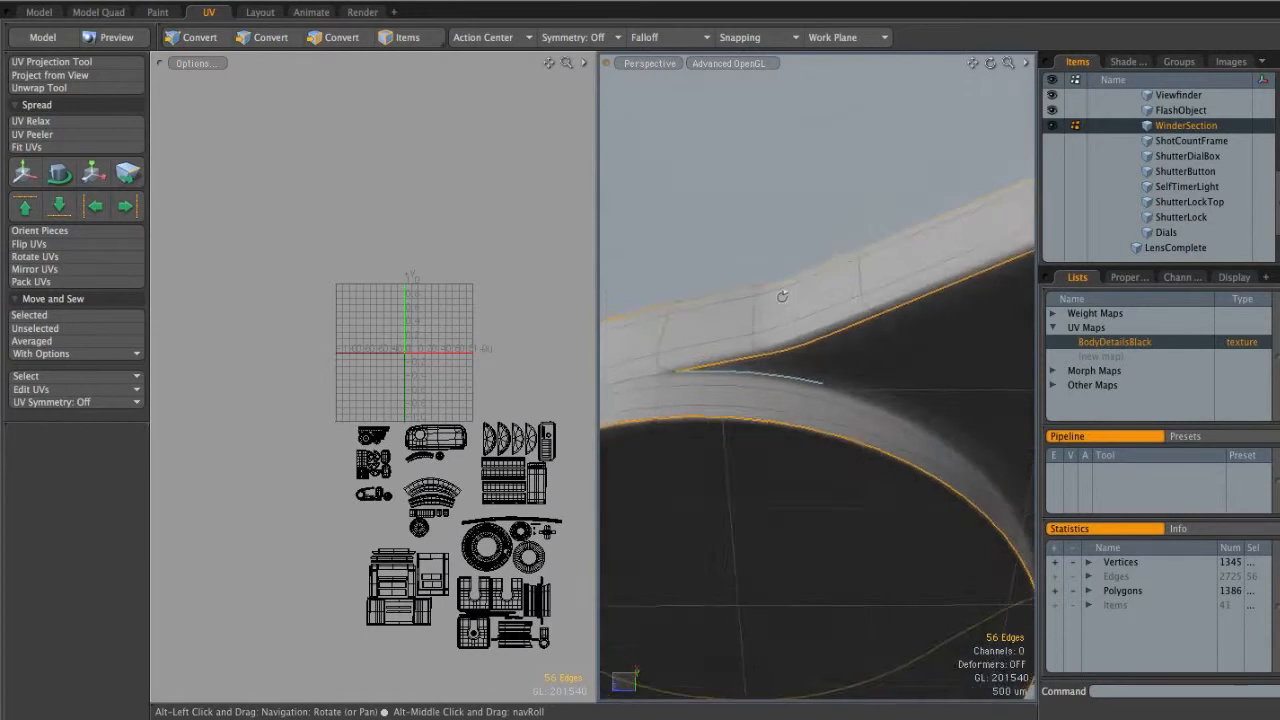
scroll(789, 289, down, 4)
alt+drag(820, 355, 735, 385)
alt+shift+drag(735, 385, 901, 272)
scroll(874, 317, up, 4)
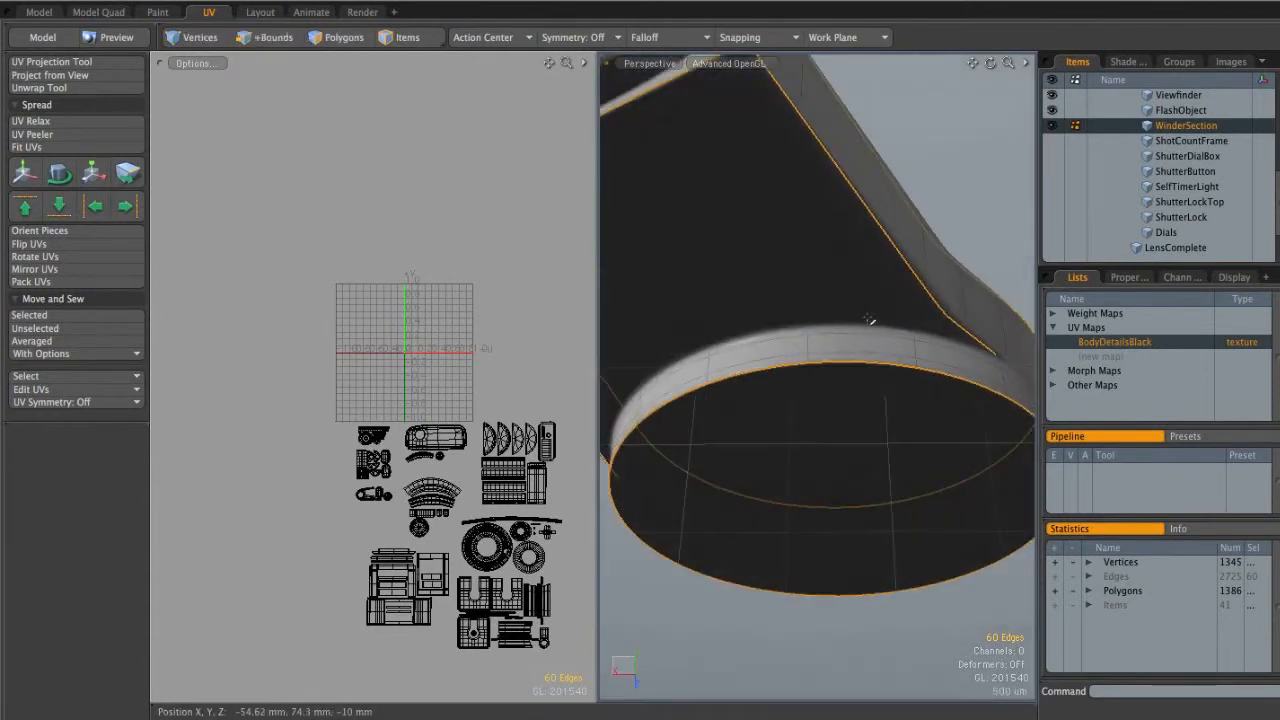
Add the edges where the housing's collar meets the arm's underside, plus one vertical cut across the collar band
alt+drag(840, 339, 888, 369)
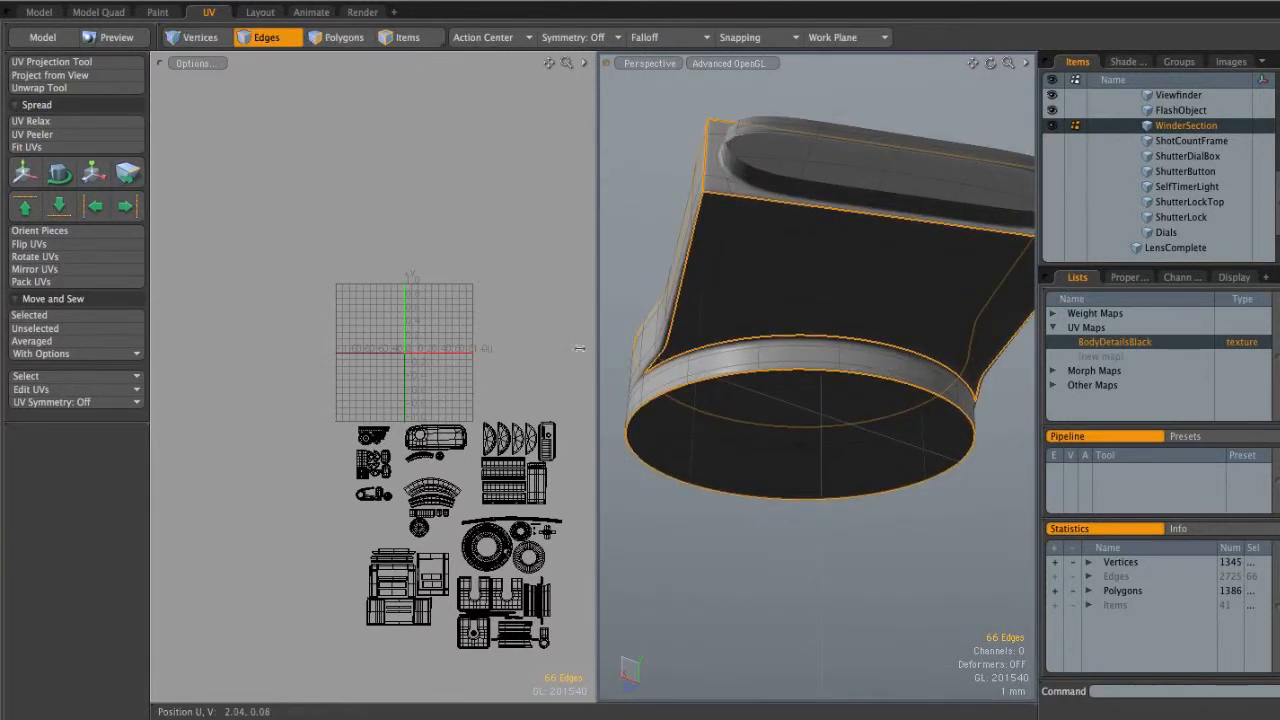
alt+drag(760, 319, 861, 357)
scroll(863, 358, up, 3)
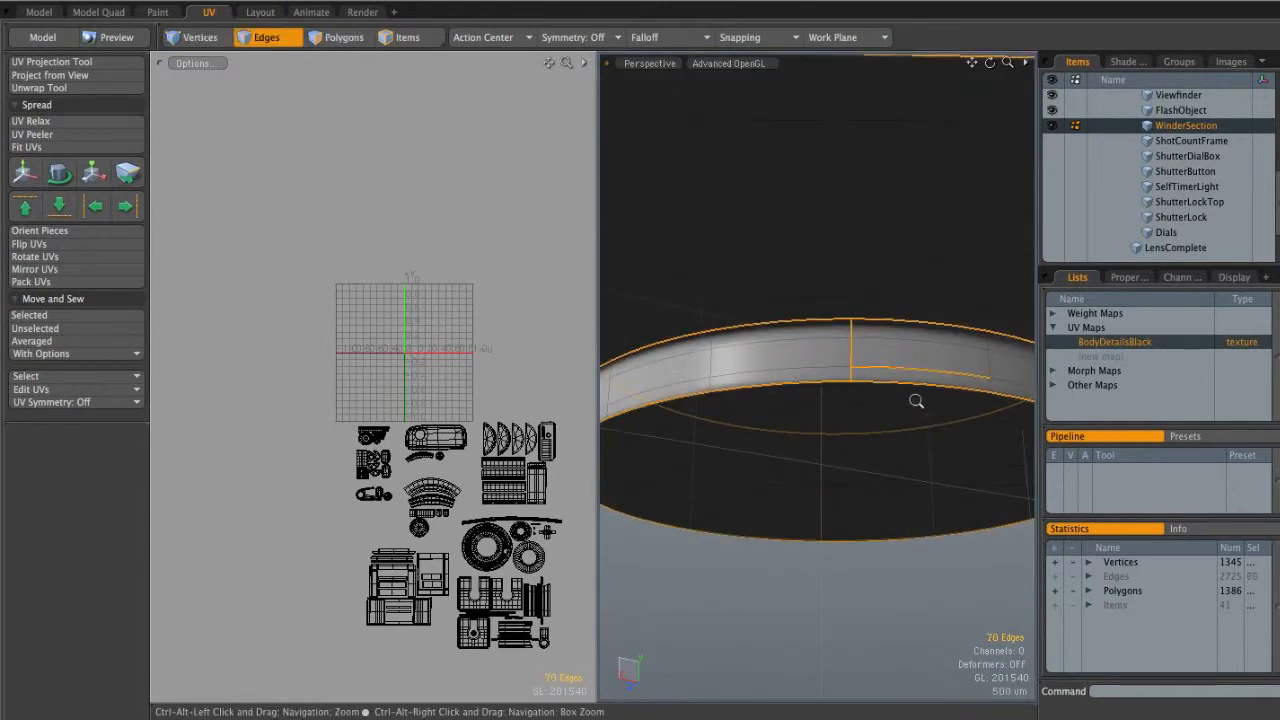
alt+drag(911, 363, 866, 404)
alt+drag(866, 404, 899, 335)
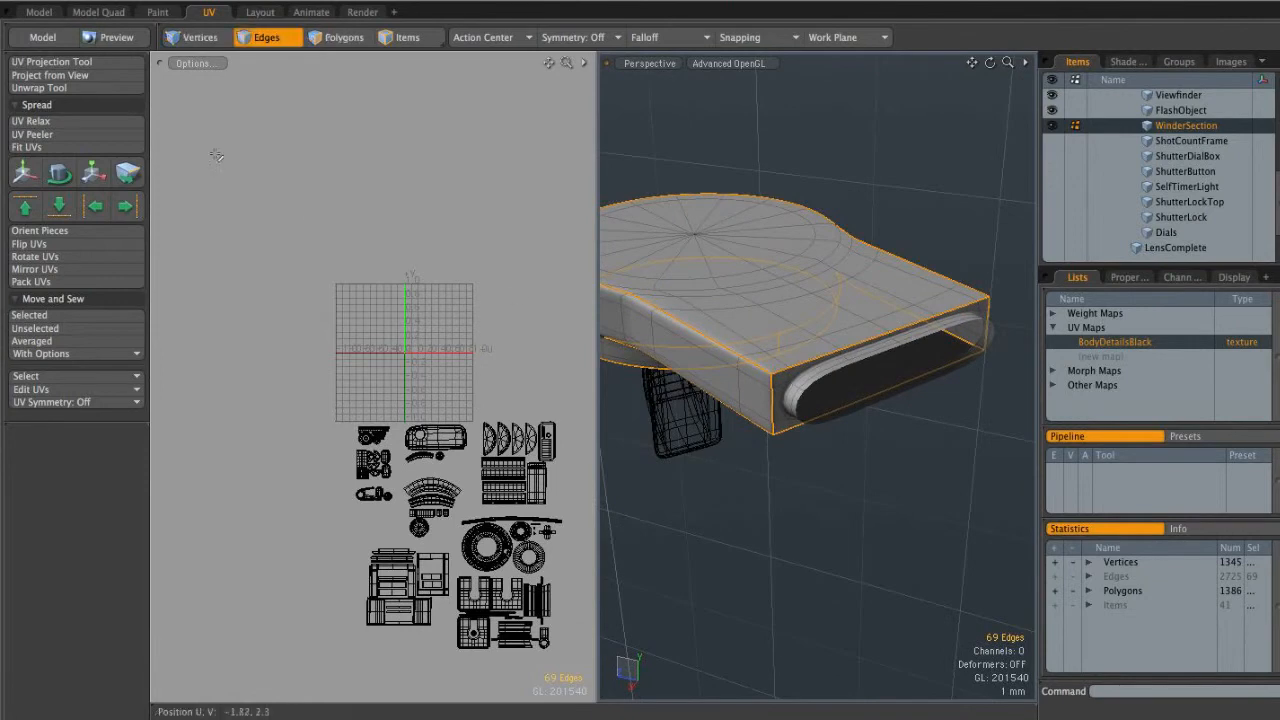
Unwrap the winder arm and round housing along the selected seam edges with the Unwrap Tool
click(84, 91)
scroll(483, 357, up, 8)
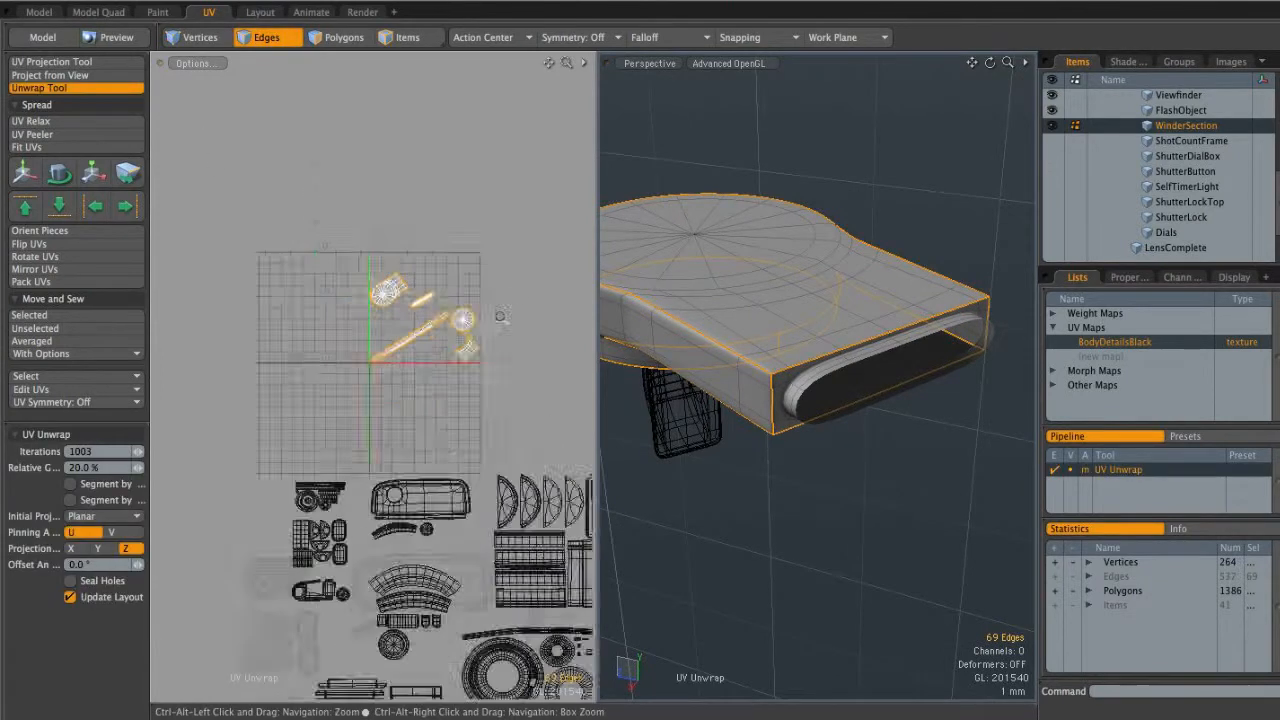
alt+shift+drag(506, 379, 502, 388)
alt+shift+drag(466, 308, 441, 268)
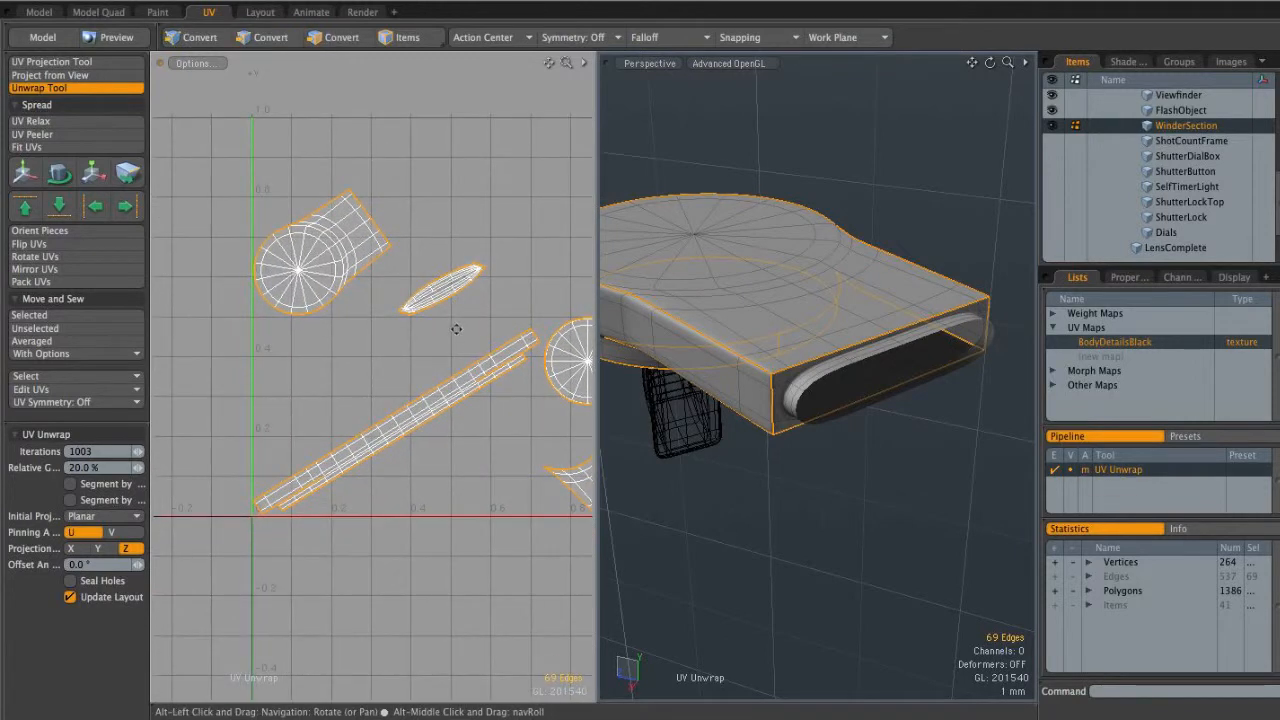
key(space)
Select the arm's unwrapped islands one by one and examine which surface each covers and how it is laid out
key(3)
alt+drag(850, 300, 905, 330)
double_click(445, 400)
ctrl+alt+drag(443, 414, 218, 483)
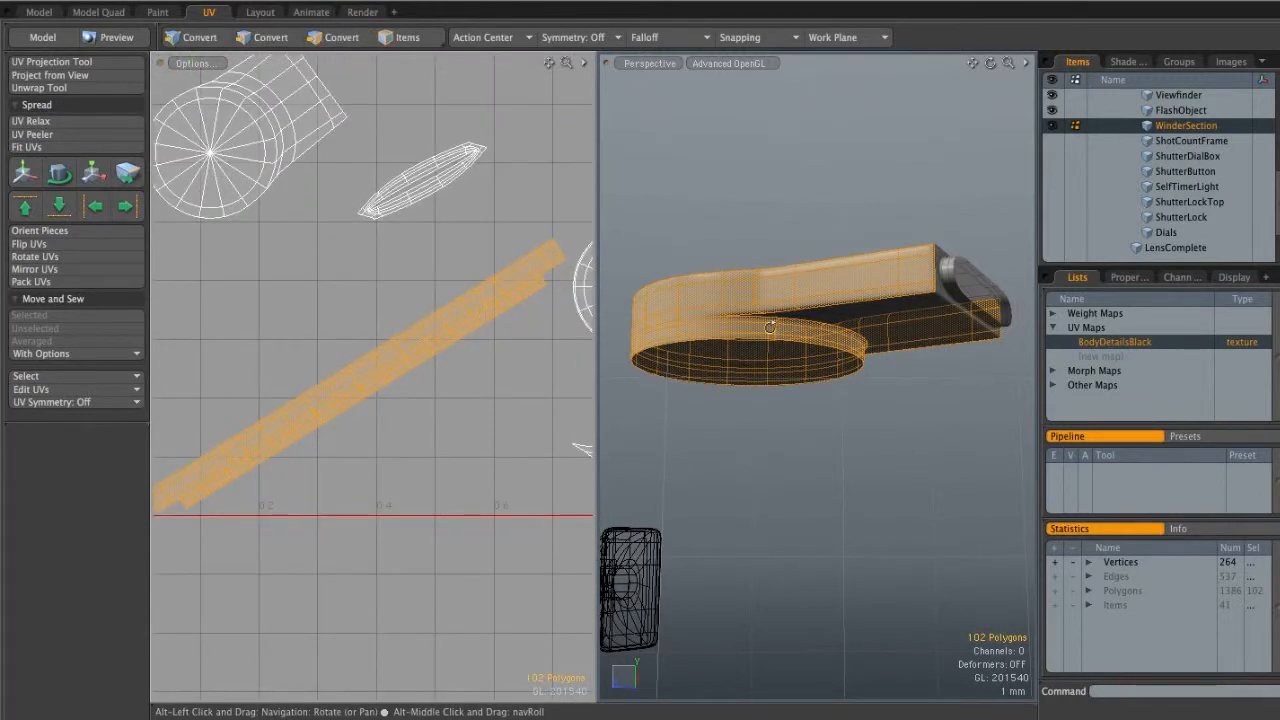
click(398, 416)
ctrl+alt+drag(398, 416, 552, 346)
ctrl+alt+drag(431, 356, 328, 415)
ctrl+alt+drag(503, 306, 431, 357)
ctrl+alt+drag(520, 328, 284, 390)
ctrl+alt+drag(386, 363, 370, 370)
double_click(503, 336)
double_click(553, 490)
alt+drag(880, 390, 901, 325)
double_click(290, 206)
alt+shift+drag(290, 206, 360, 266)
alt+drag(880, 330, 928, 282)
ctrl+alt+drag(436, 245, 510, 248)
alt+shift+drag(375, 262, 560, 262)
ctrl+alt+drag(502, 262, 546, 263)
click(540, 274)
alt+shift+drag(310, 372, 593, 262)
alt+drag(937, 259, 862, 340)
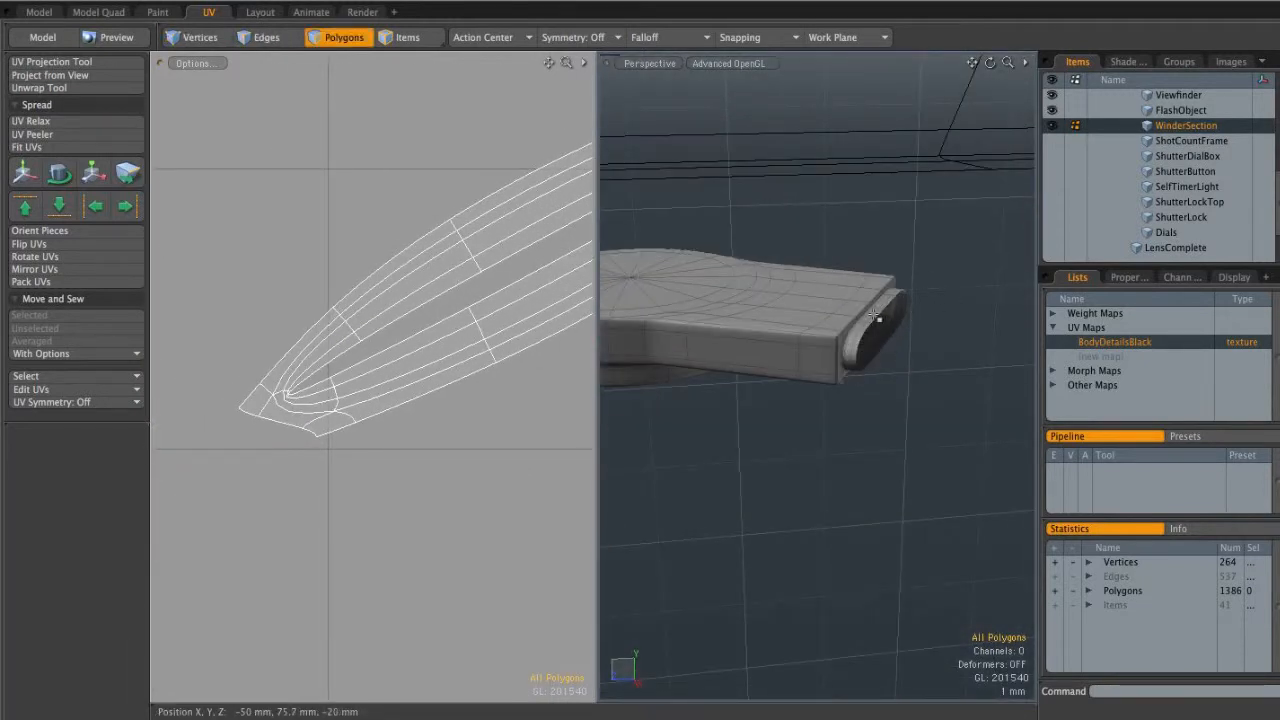
Select all of the arm's UV islands, move them by about -0.12 in U and 2.1 in V, and clear the selection
mouse_move(367, 355)
ctrl+alt+mouse_down()
mouse_move(491, 303)
mouse_move(371, 354)
ctrl+alt+mouse_up()
ctrl+alt+drag(479, 326, 405, 330)
alt+shift+drag(531, 248, 491, 278)
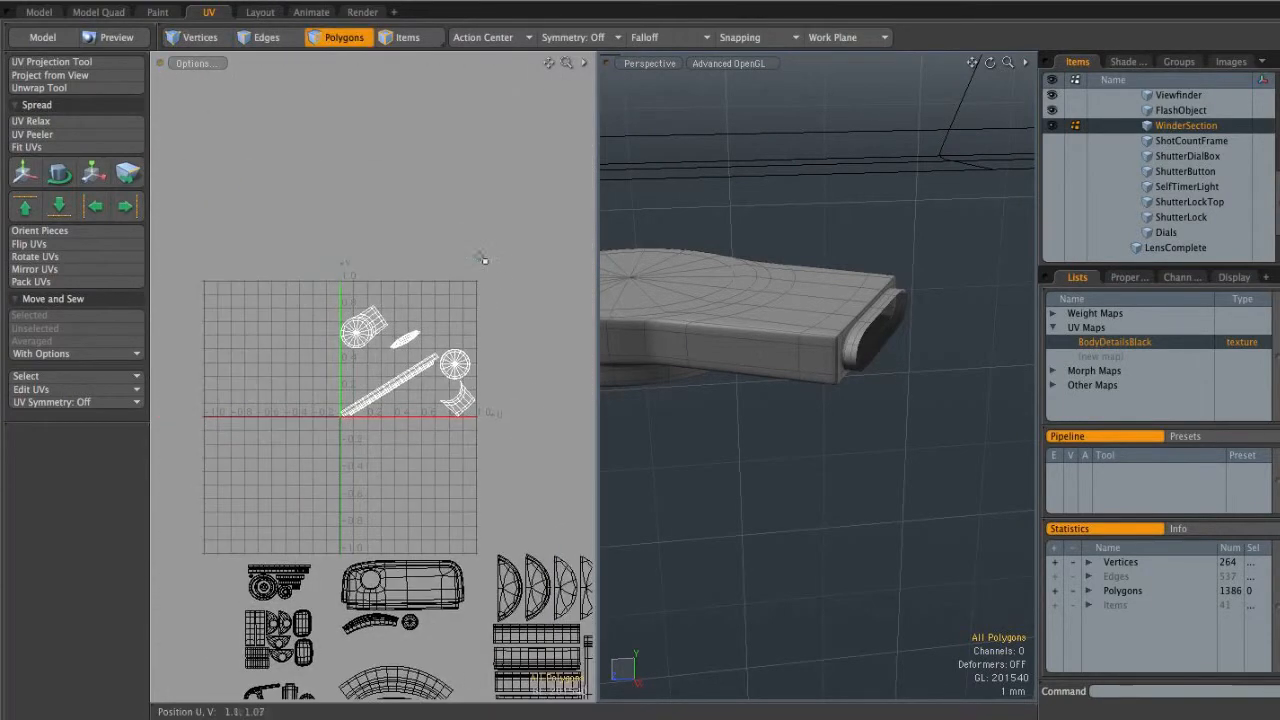
right_drag(528, 436, 536, 420)
alt+shift+drag(505, 432, 554, 532)
key(w)
drag(481, 548, 466, 260)
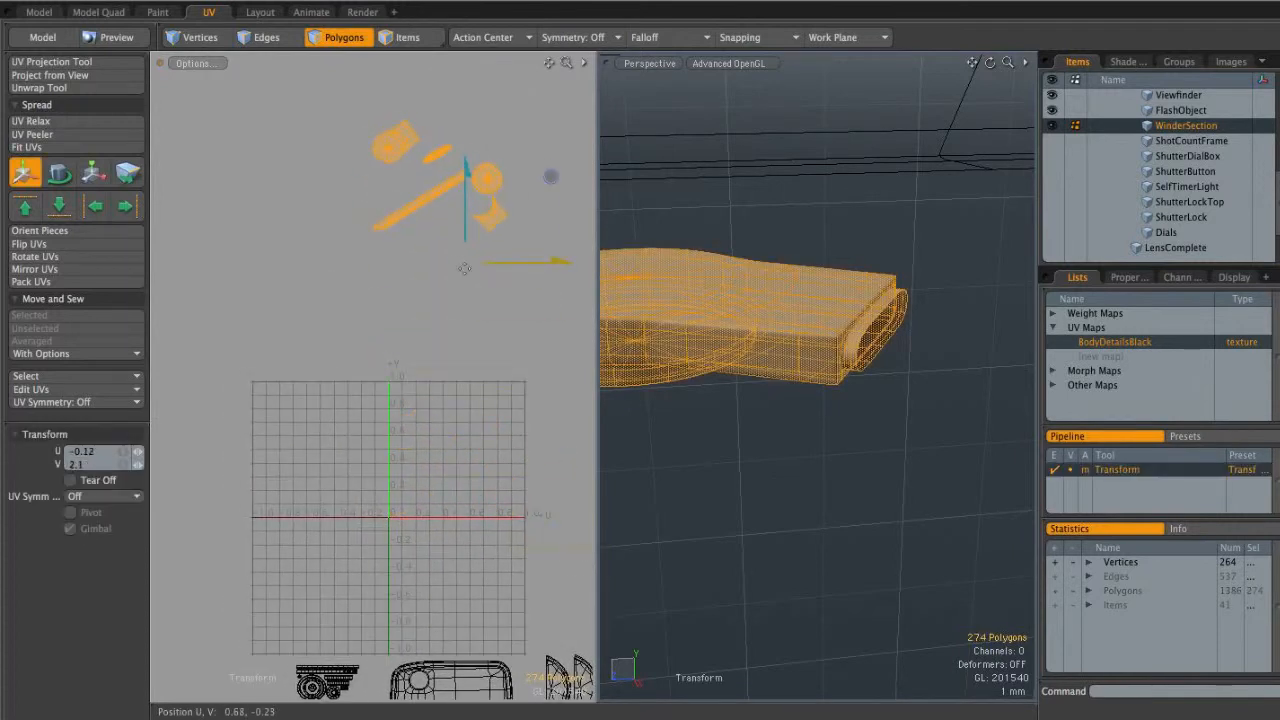
key(space)
click(431, 329)
Unhide the whole winder section, select the round cap with its inner cylinder, and isolate it
key(u)
alt+shift+drag(868, 342, 860, 336)
alt+shift+drag(670, 338, 890, 347)
alt+drag(890, 347, 866, 319)
double_click(883, 287)
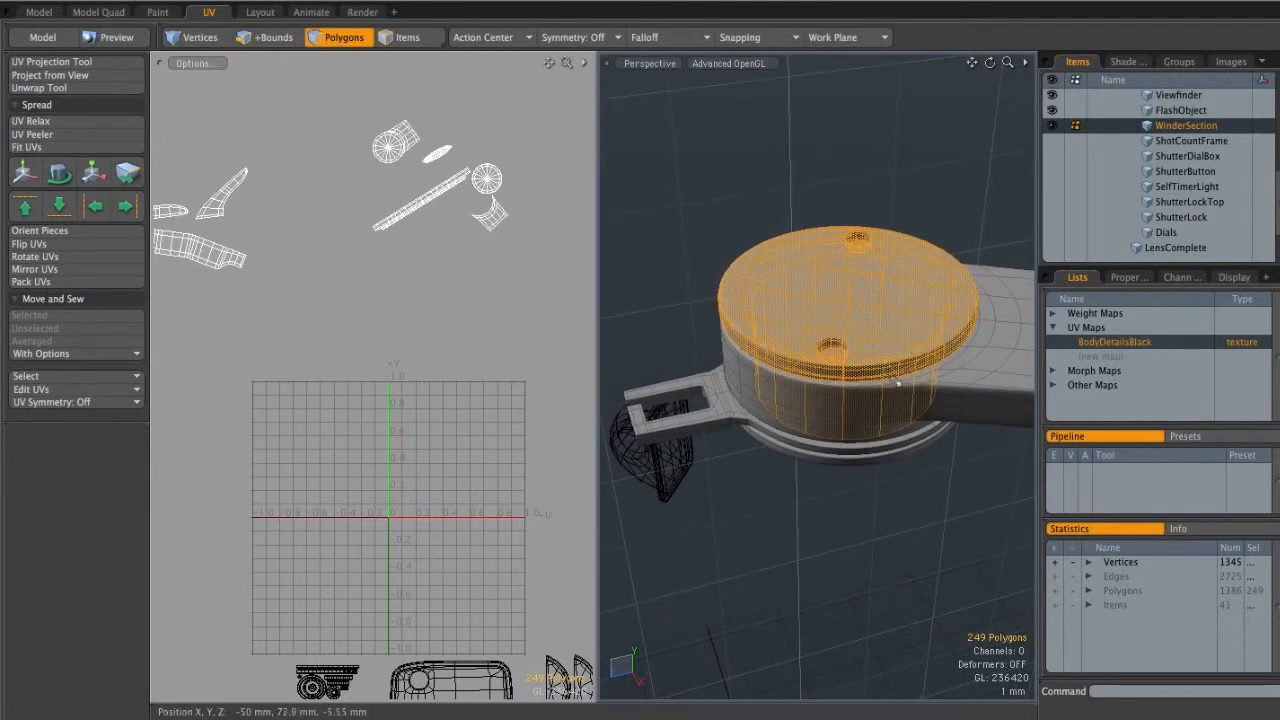
key(shift+h)
Select the cap's top rim, flange underside rim, and cylinder-to-flange edge loops as UV seams
click(897, 420)
alt+drag(897, 420, 894, 466)
ctrl+alt+drag(907, 320, 961, 219)
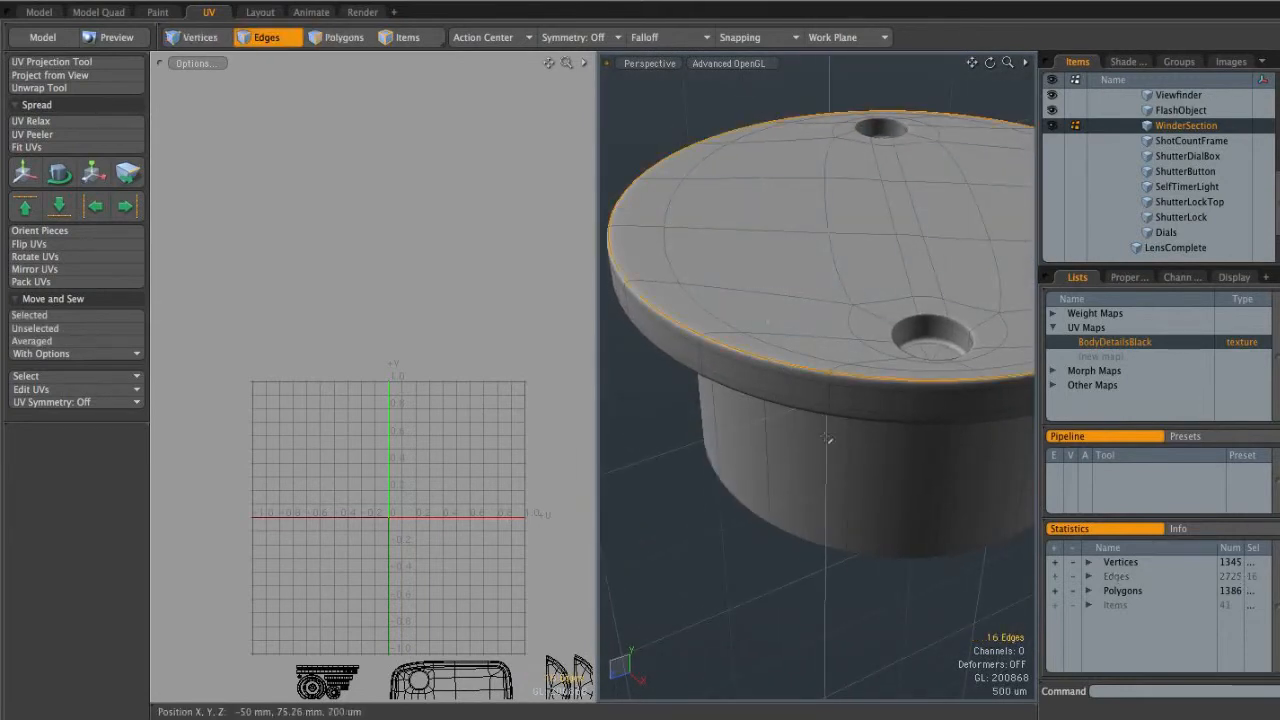
alt+drag(831, 463, 904, 351)
alt+drag(641, 321, 900, 232)
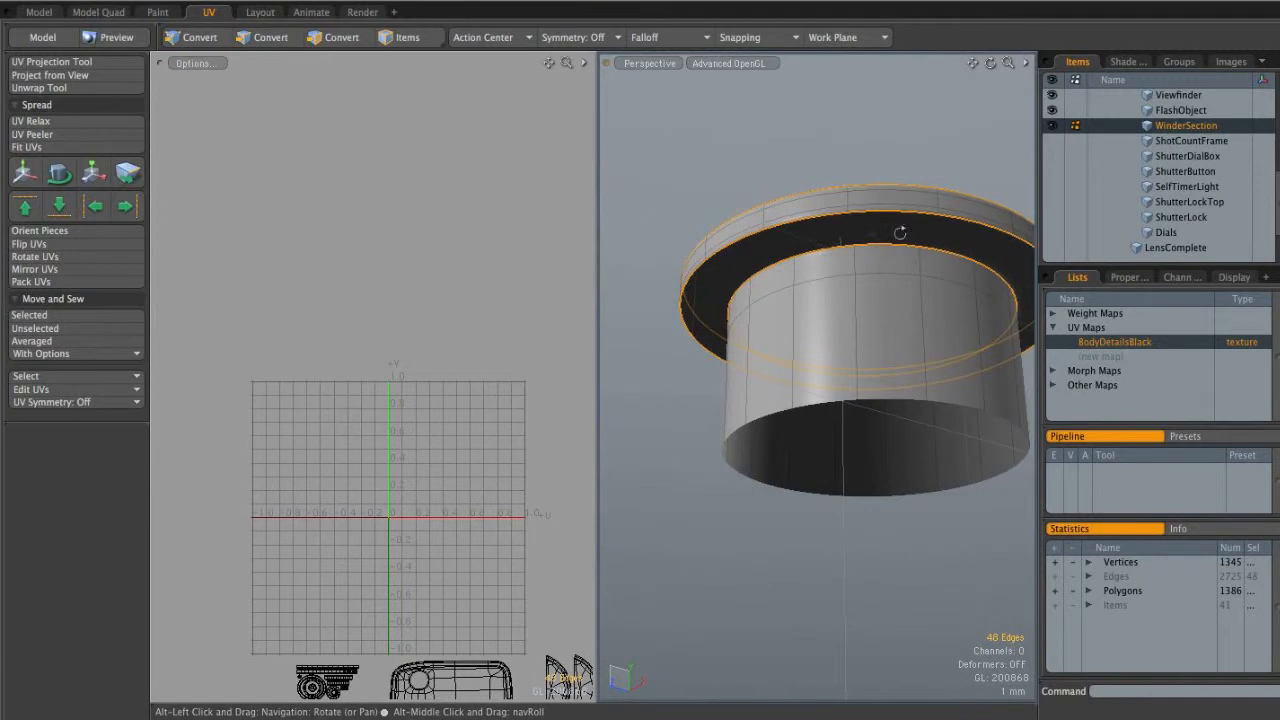
Add a vertical line of edges down the cap's cylinder wall to the seam selection
alt+drag(802, 323, 920, 437)
scroll(870, 372, up, 5)
alt+drag(865, 365, 846, 283)
shift+click(845, 281)
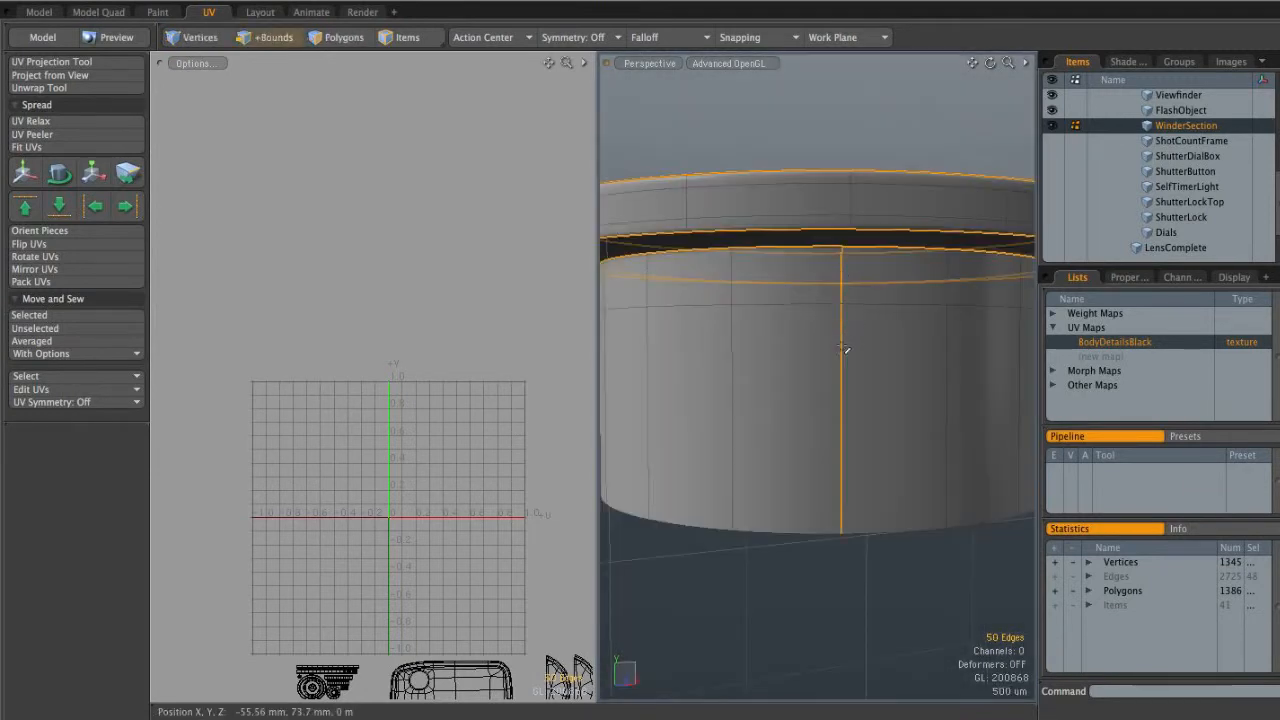
scroll(891, 377, down, 5)
mouse_move(891, 377)
alt+mouse_down()
mouse_move(894, 297)
mouse_move(892, 358)
alt+mouse_up()
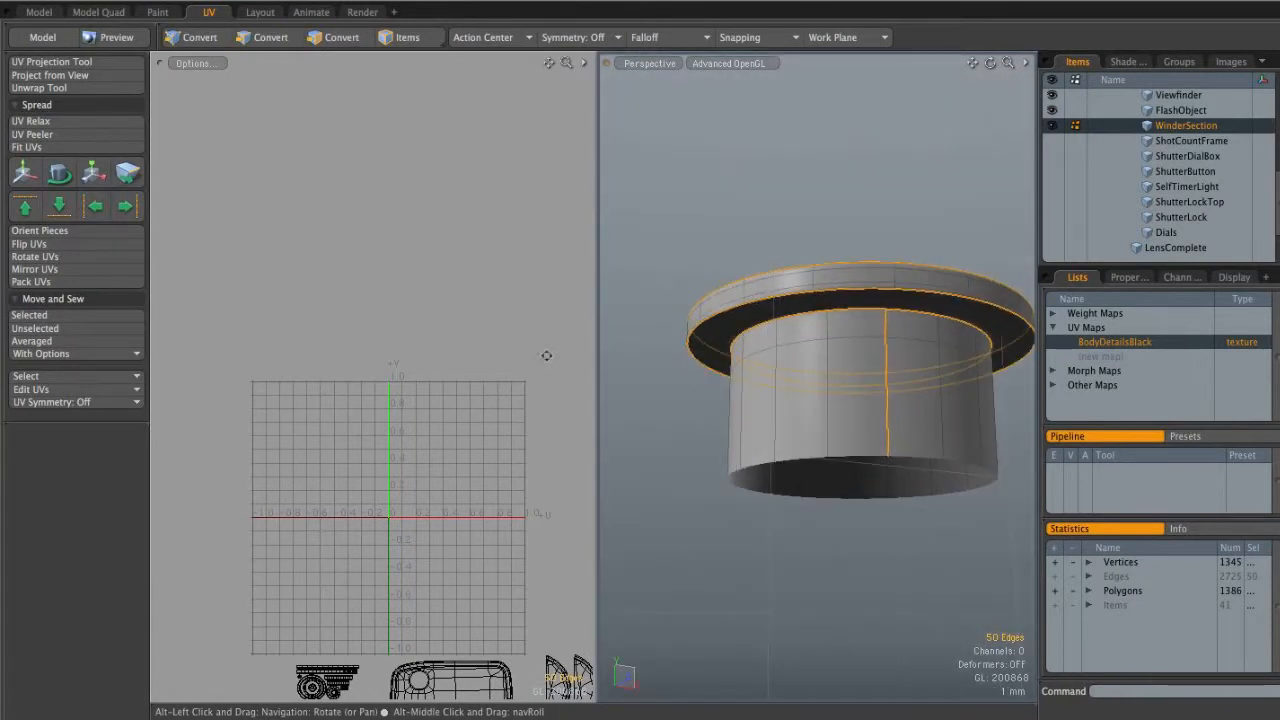
Add a vertical cut across the cap's thin outer rim band to the seam selection
alt+drag(643, 328, 830, 316)
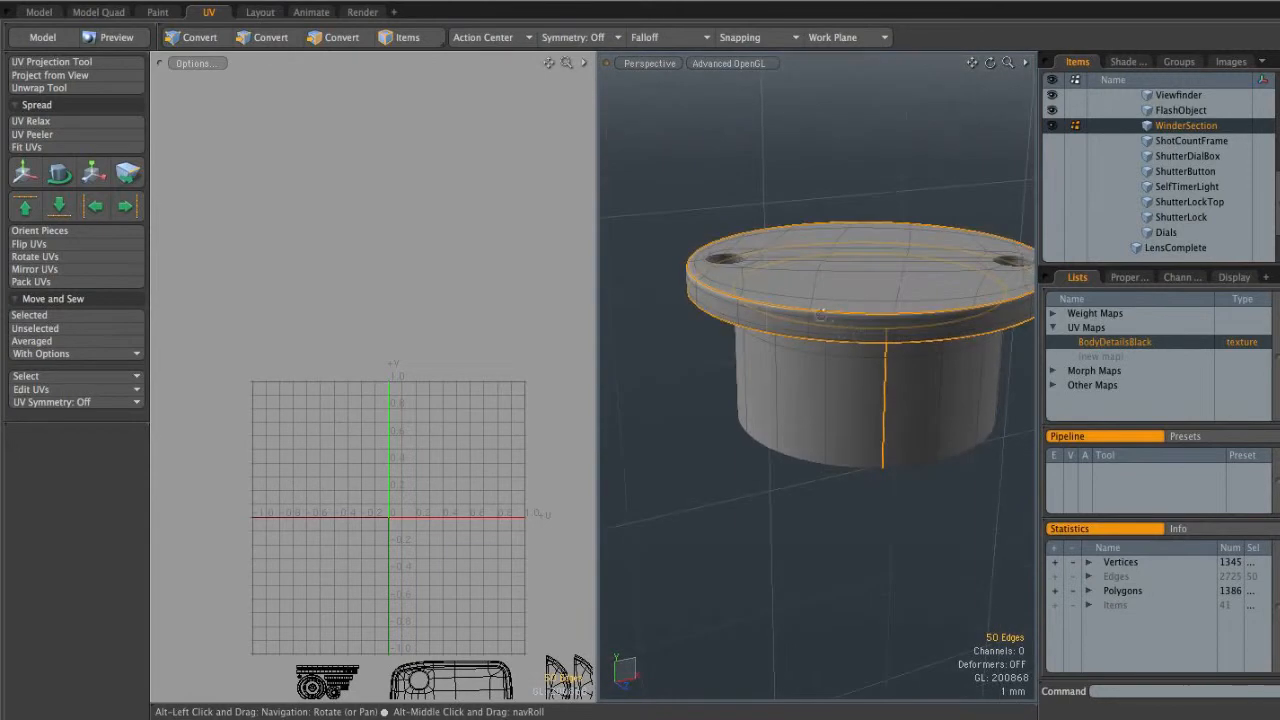
scroll(914, 328, up, 5)
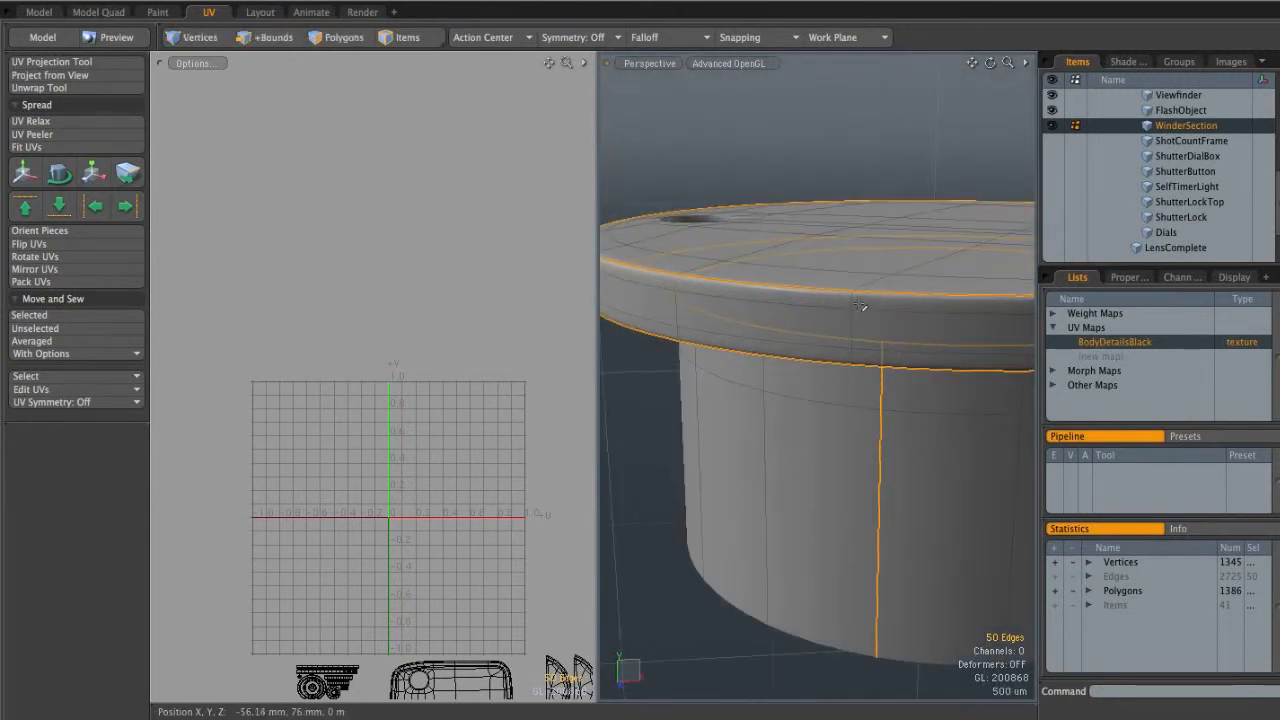
shift+click(857, 326)
mouse_move(857, 326)
alt+mouse_down()
mouse_move(850, 304)
mouse_move(838, 318)
mouse_move(857, 312)
alt+mouse_up()
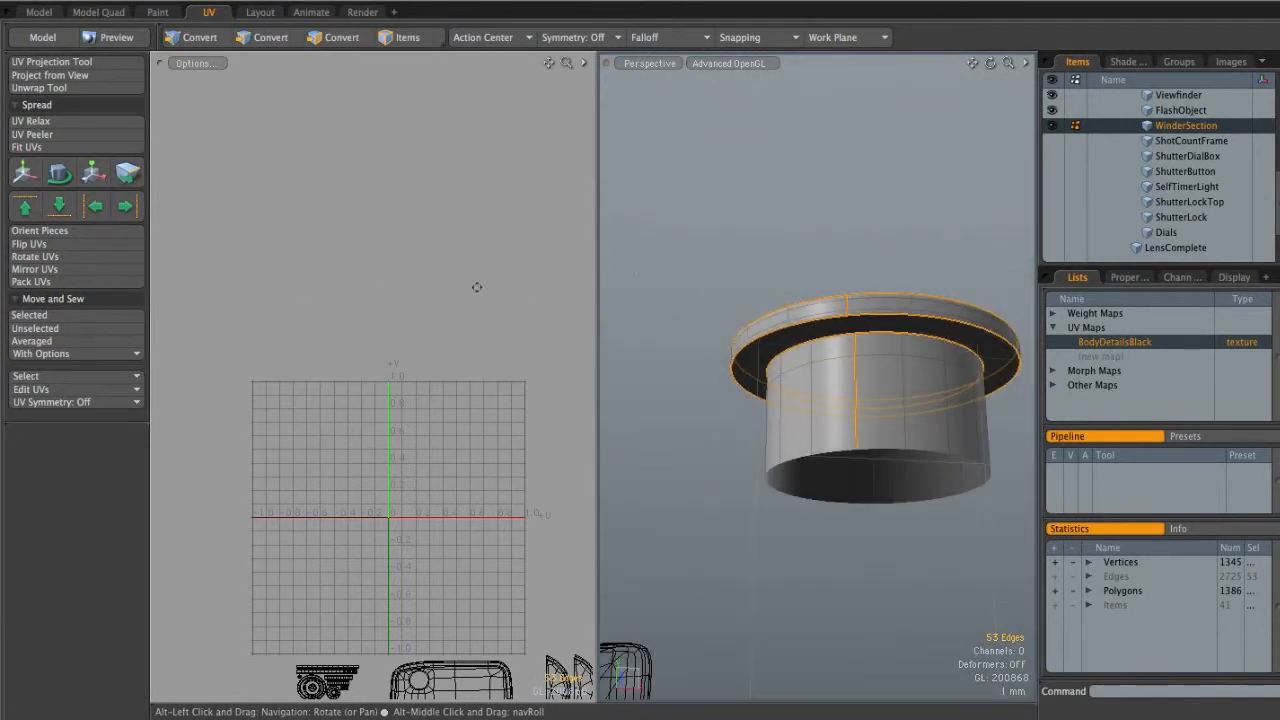
Add the top edges of both small round holes in the cap's upper face to the seam selection
alt+drag(941, 308, 790, 424)
ctrl+alt+drag(906, 232, 941, 385)
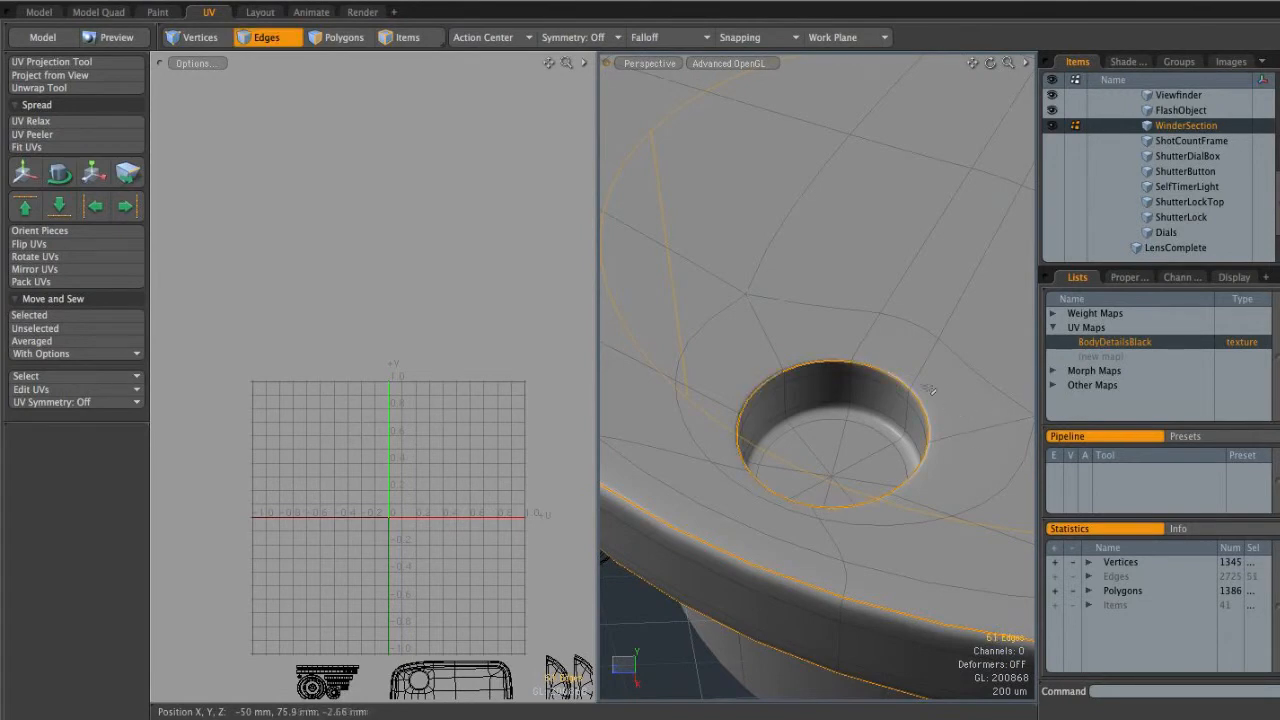
alt+shift+drag(922, 387, 905, 450)
ctrl+alt+drag(905, 450, 790, 470)
alt+shift+drag(790, 470, 945, 405)
alt+shift+drag(945, 405, 887, 388)
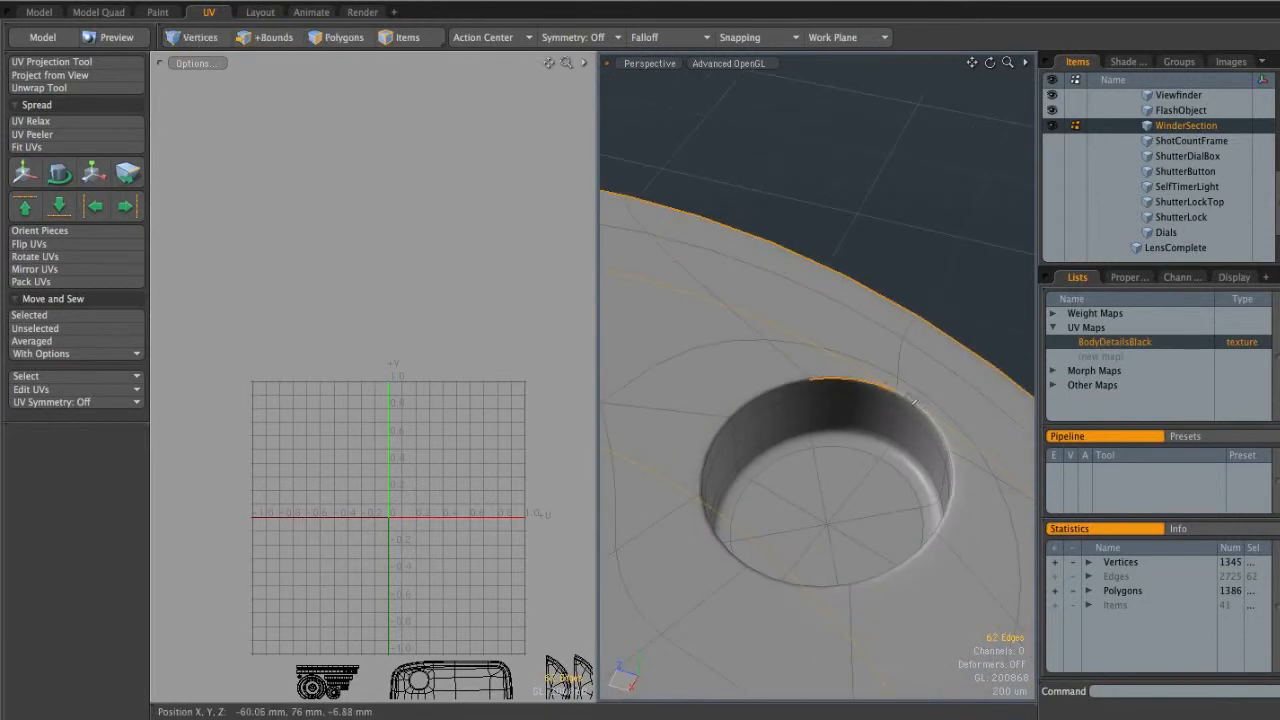
shift+click(935, 426)
alt+drag(938, 429, 987, 430)
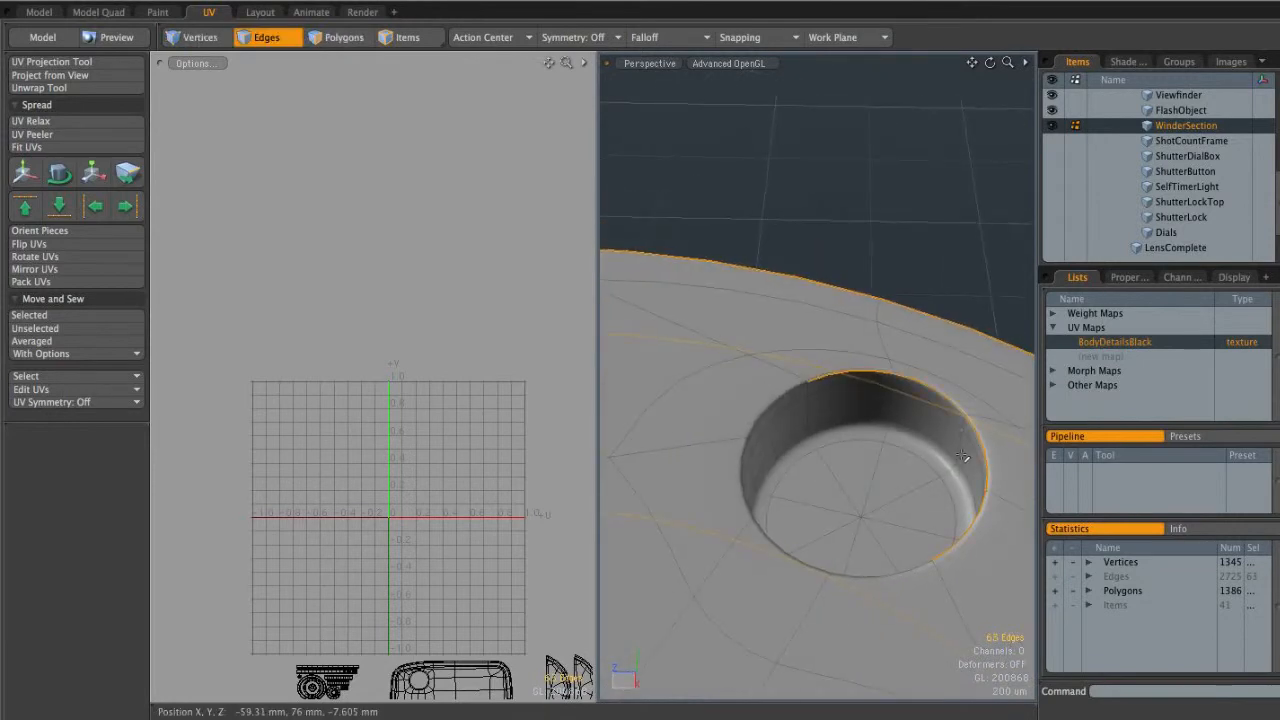
alt+shift+drag(885, 441, 900, 402)
ctrl+alt+drag(900, 402, 665, 440)
alt+drag(775, 435, 800, 382)
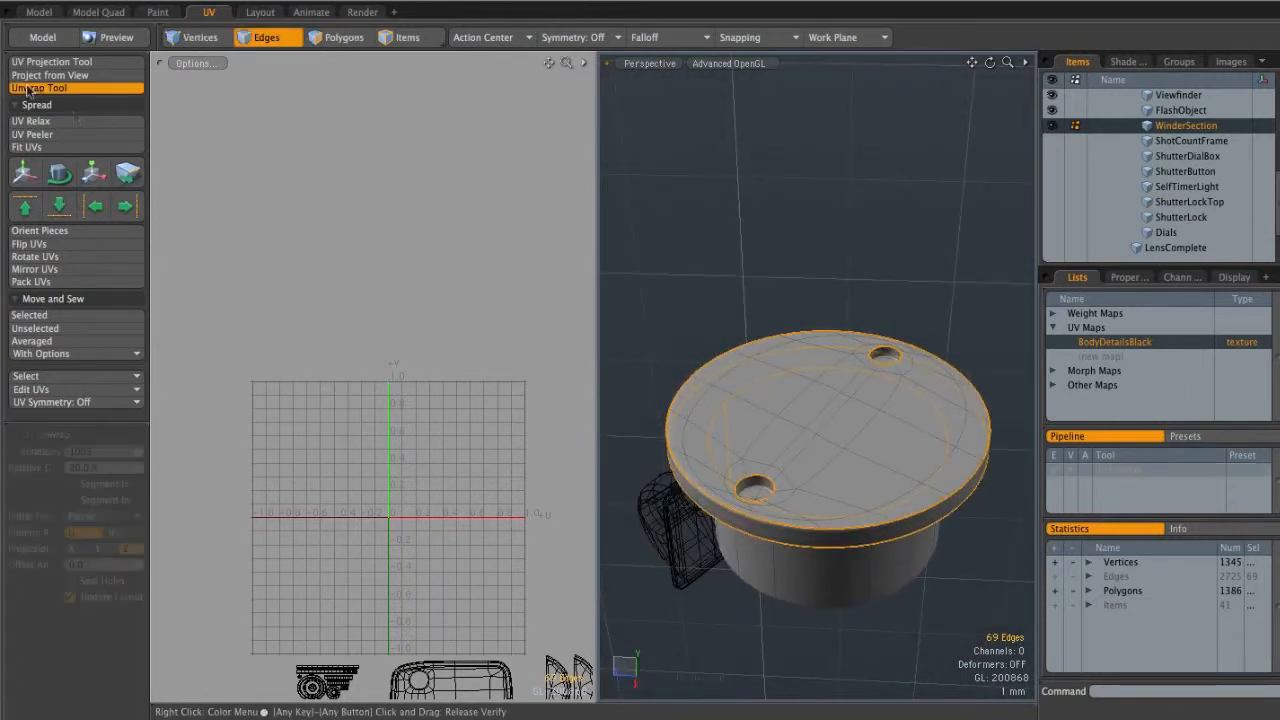
Unwrap the cap along its selected seams with the Unwrap Tool and examine the resulting islands
click(446, 437)
alt+shift+drag(532, 514, 486, 401)
ctrl+alt+drag(486, 401, 534, 434)
alt+shift+drag(187, 381, 667, 417)
alt+shift+drag(277, 173, 566, 354)
alt+shift+drag(464, 309, 396, 360)
ctrl+alt+drag(369, 315, 378, 291)
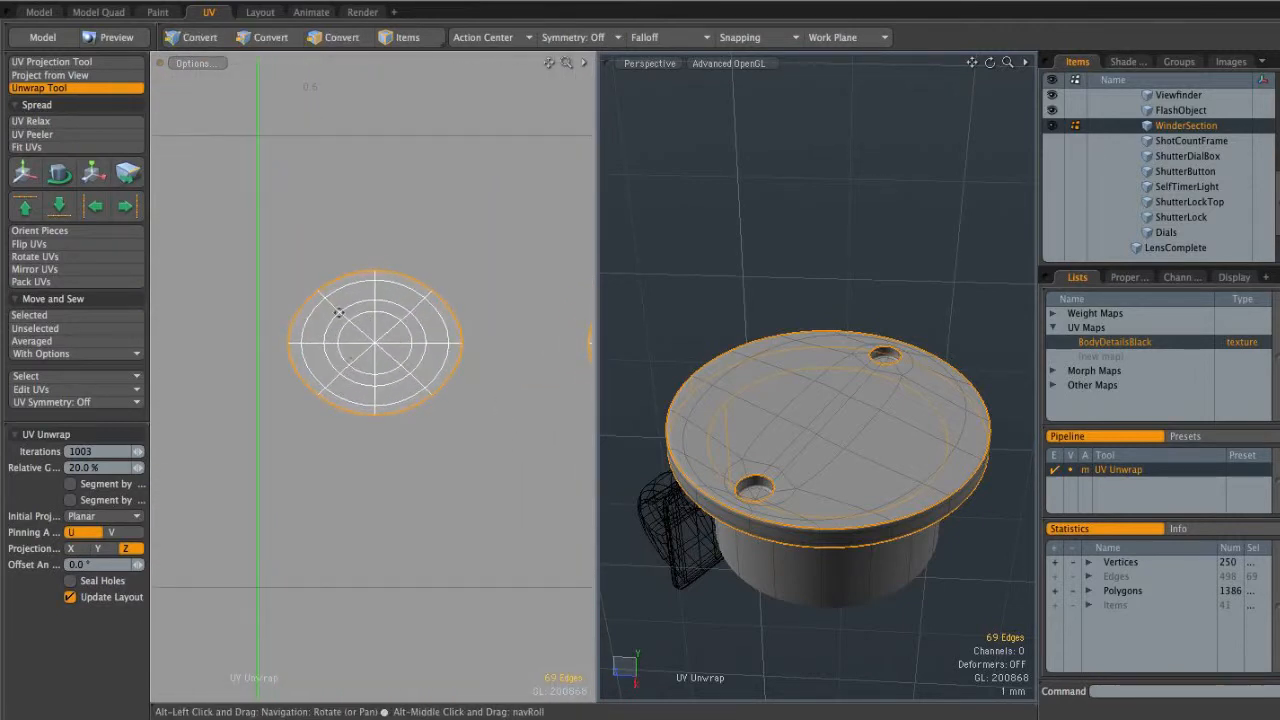
ctrl+alt+drag(473, 429, 255, 450)
alt+shift+drag(465, 440, 210, 263)
ctrl+alt+drag(371, 321, 285, 331)
alt+shift+drag(378, 328, 290, 353)
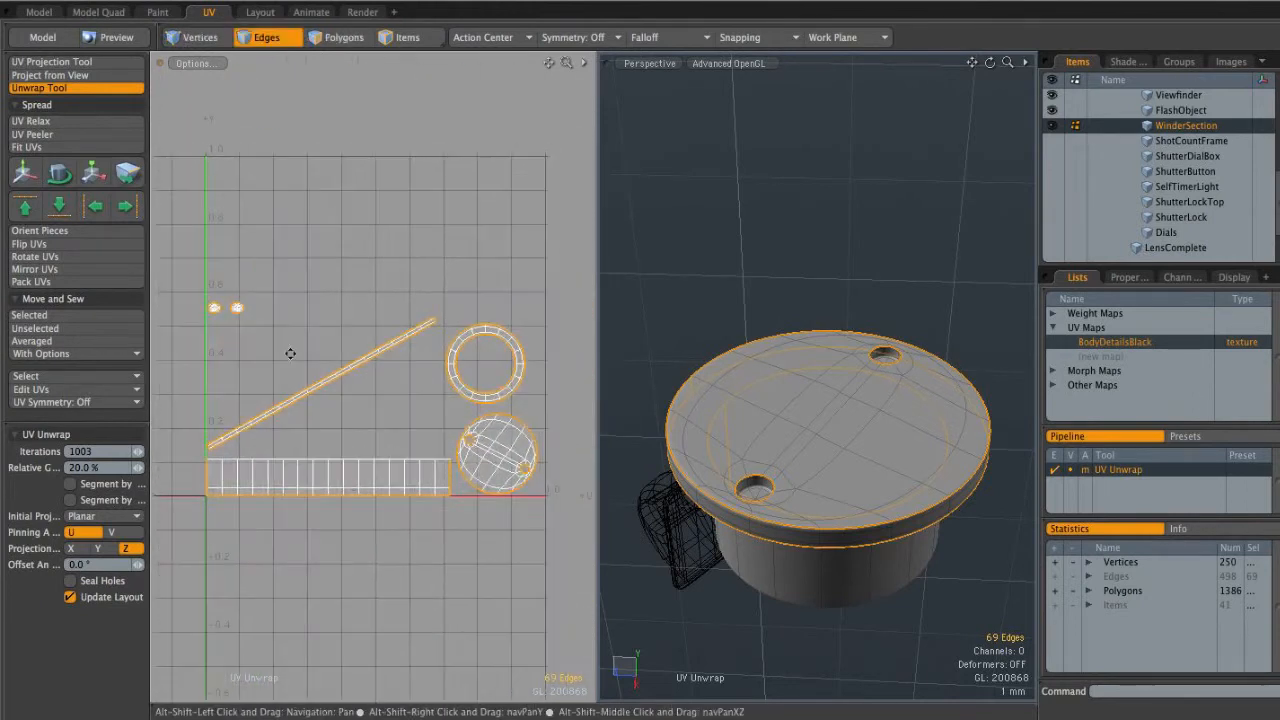
key(space)
Select all of the cap's UV islands, move them clear of the central UV grid beyond its upper corner, and clear the selection
key(space)
mouse_move(383, 247)
right_down()
mouse_move(318, 241)
mouse_move(411, 584)
mouse_move(409, 223)
right_up()
ctrl+alt+drag(472, 349, 378, 358)
alt+shift+drag(378, 358, 385, 400)
key(w)
drag(445, 399, 551, 323)
key(space)
click(445, 411)
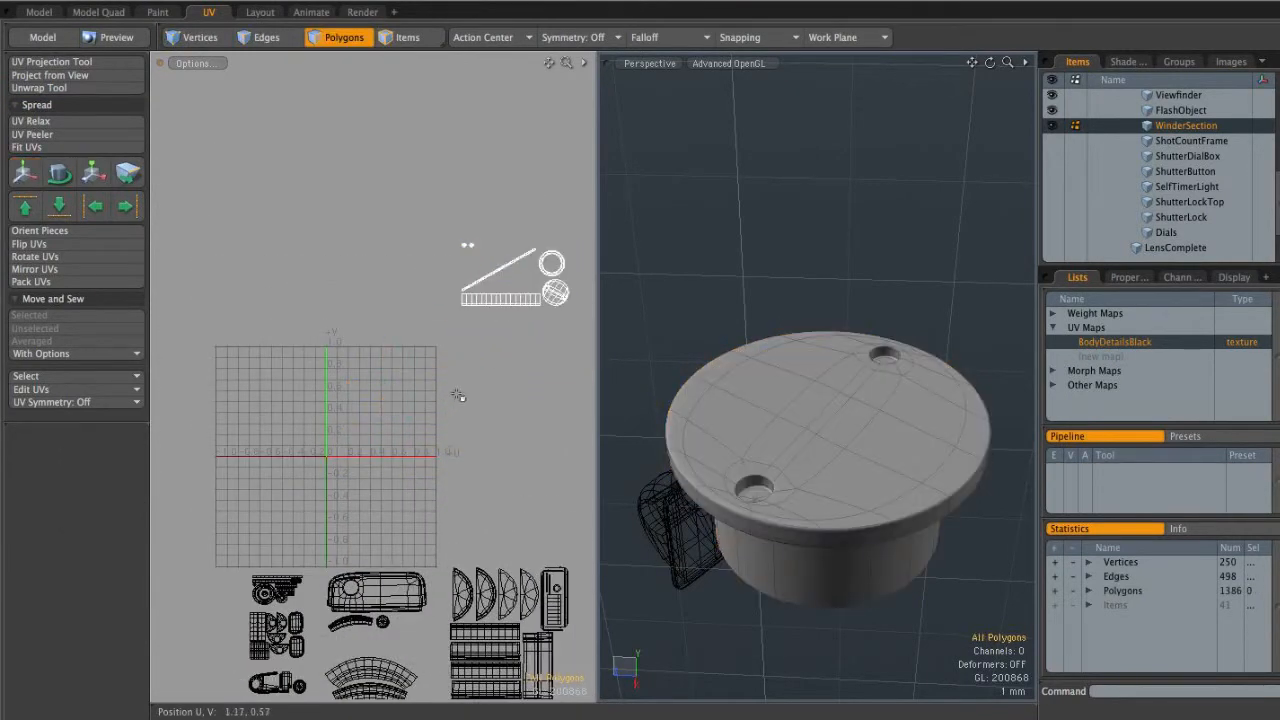
Unhide the WinderSection's other parts, isolate the flat disc with the slotted rectangular tab, and clear the selection
key(u)
alt+drag(810, 438, 850, 370)
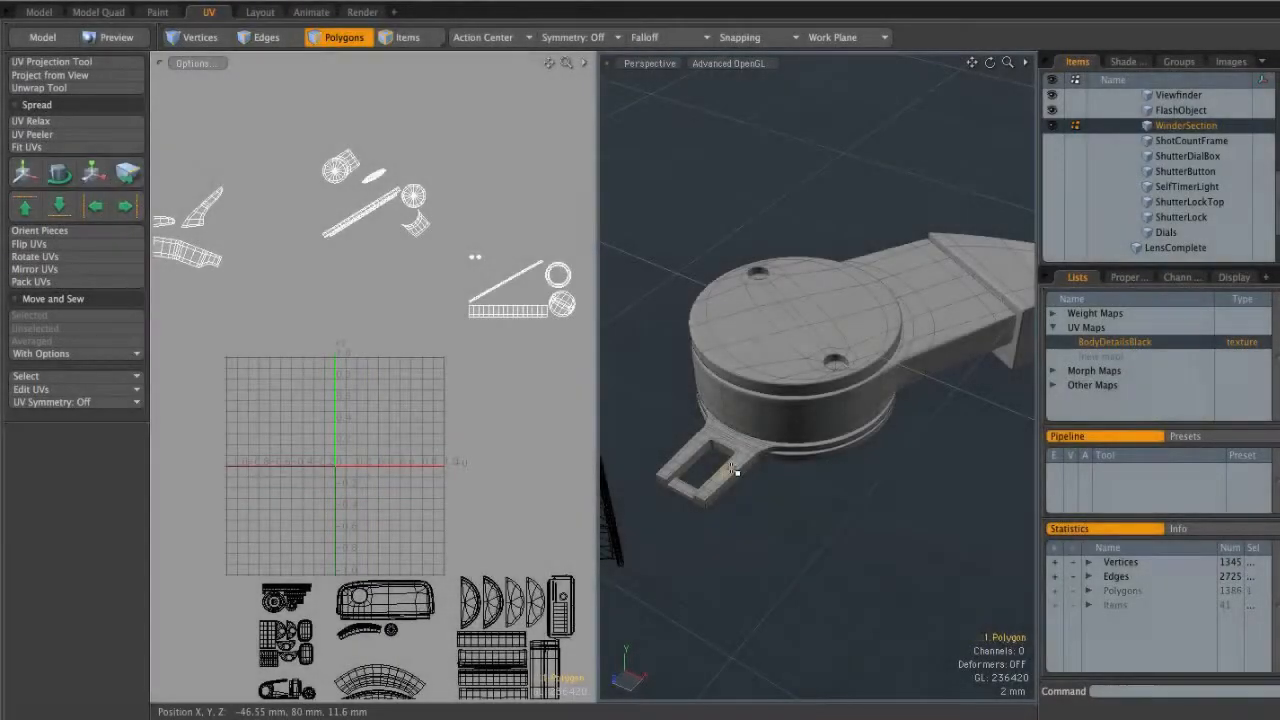
double_click(720, 475)
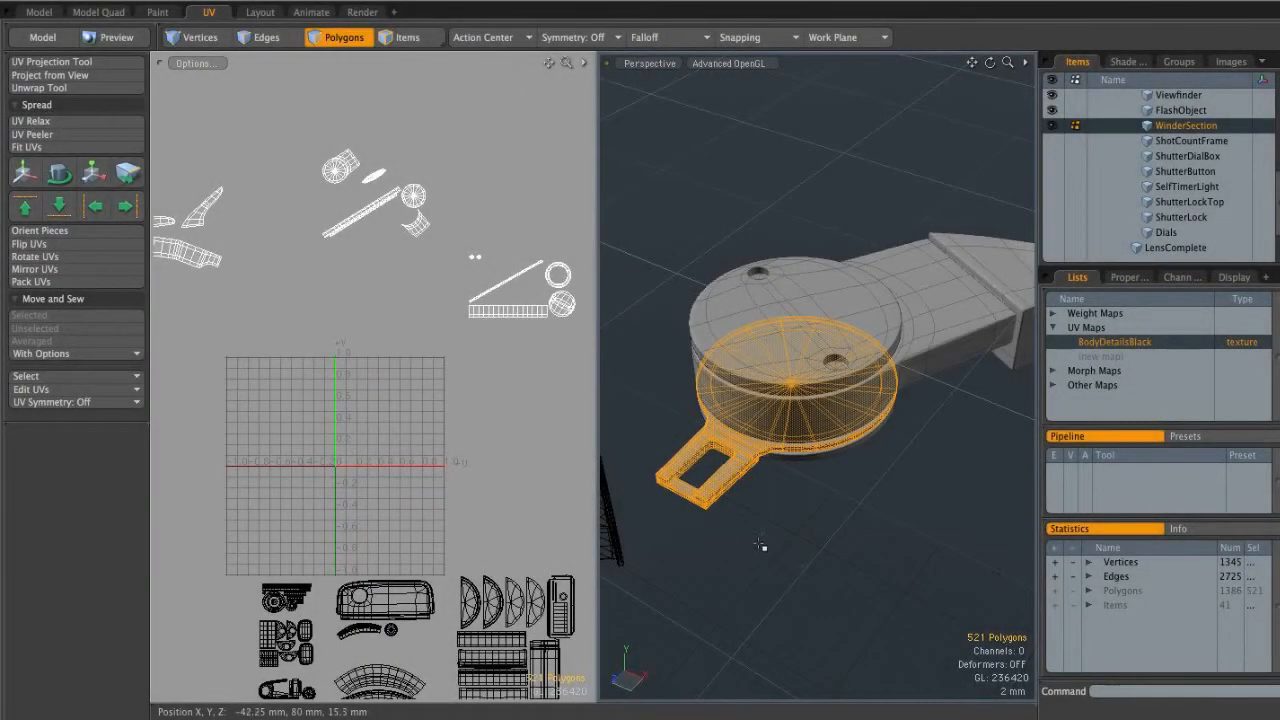
key(shift+h)
click(802, 472)
alt+drag(804, 468, 918, 363)
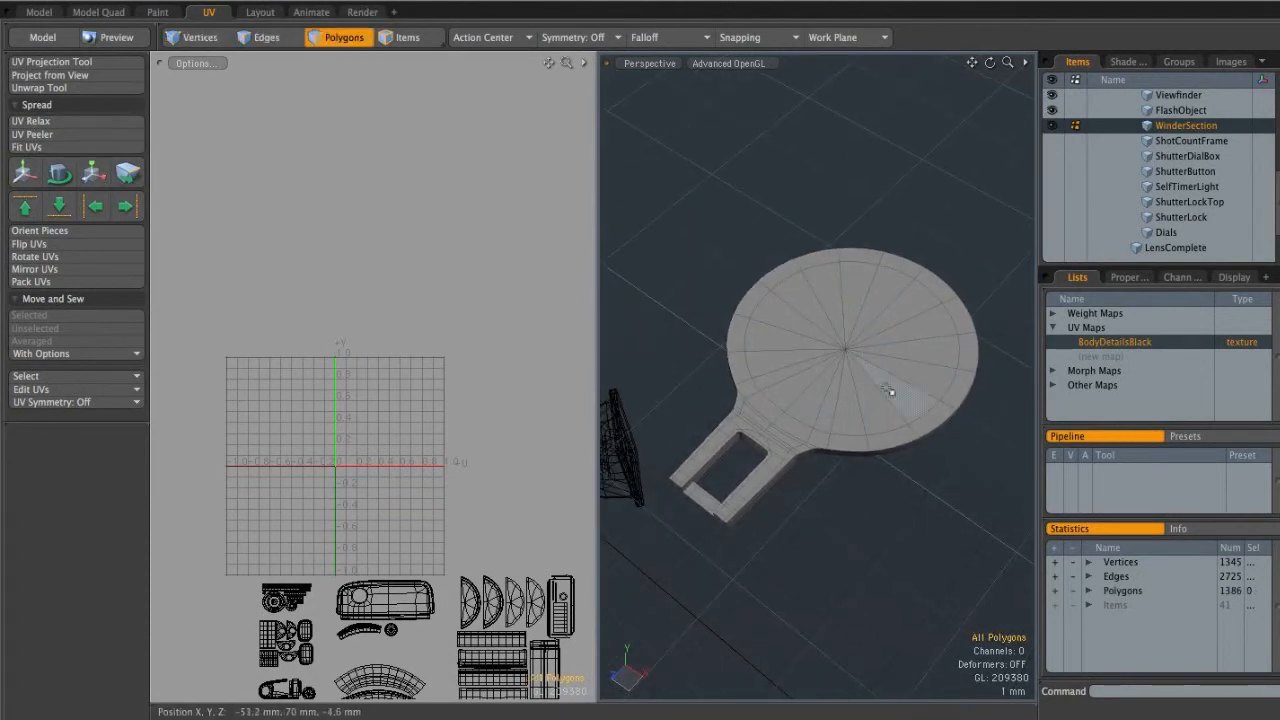
Select the upper outer edges along one side and the end of the slotted tab as seams
alt+drag(872, 318, 822, 370)
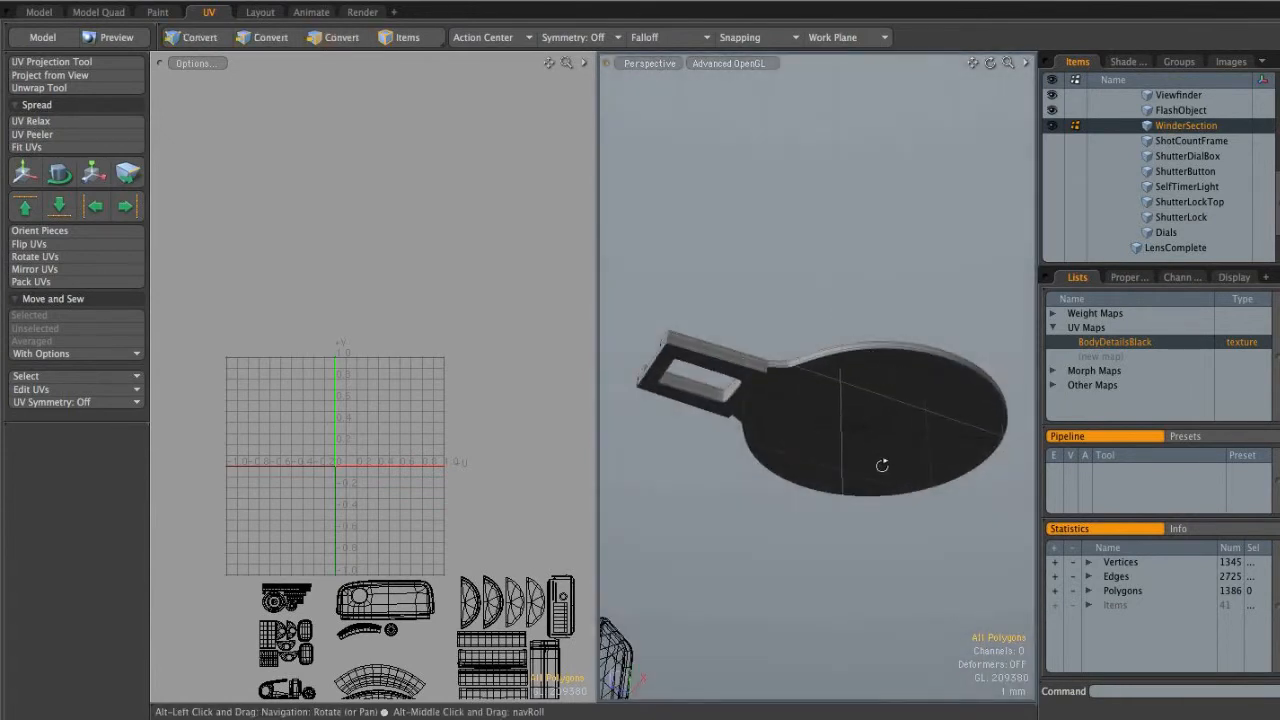
alt+drag(886, 457, 836, 336)
alt+drag(784, 393, 975, 347)
scroll(871, 466, up, 5)
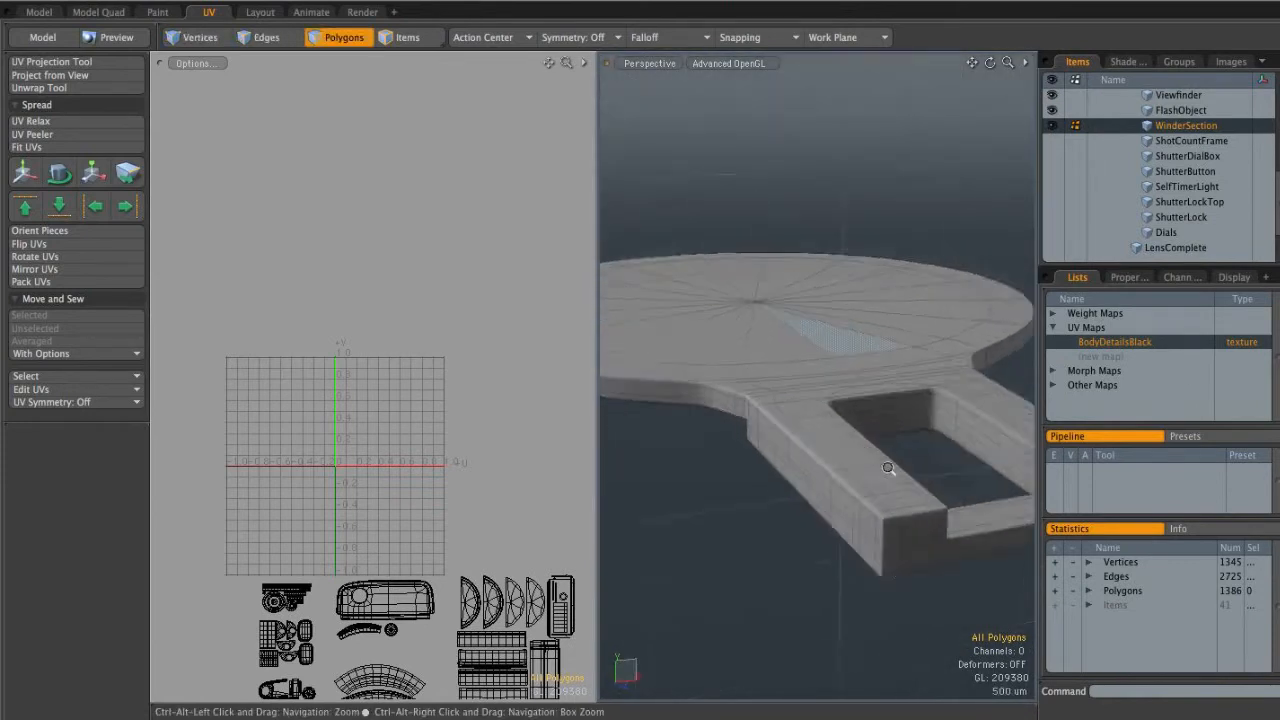
scroll(866, 477, up, 3)
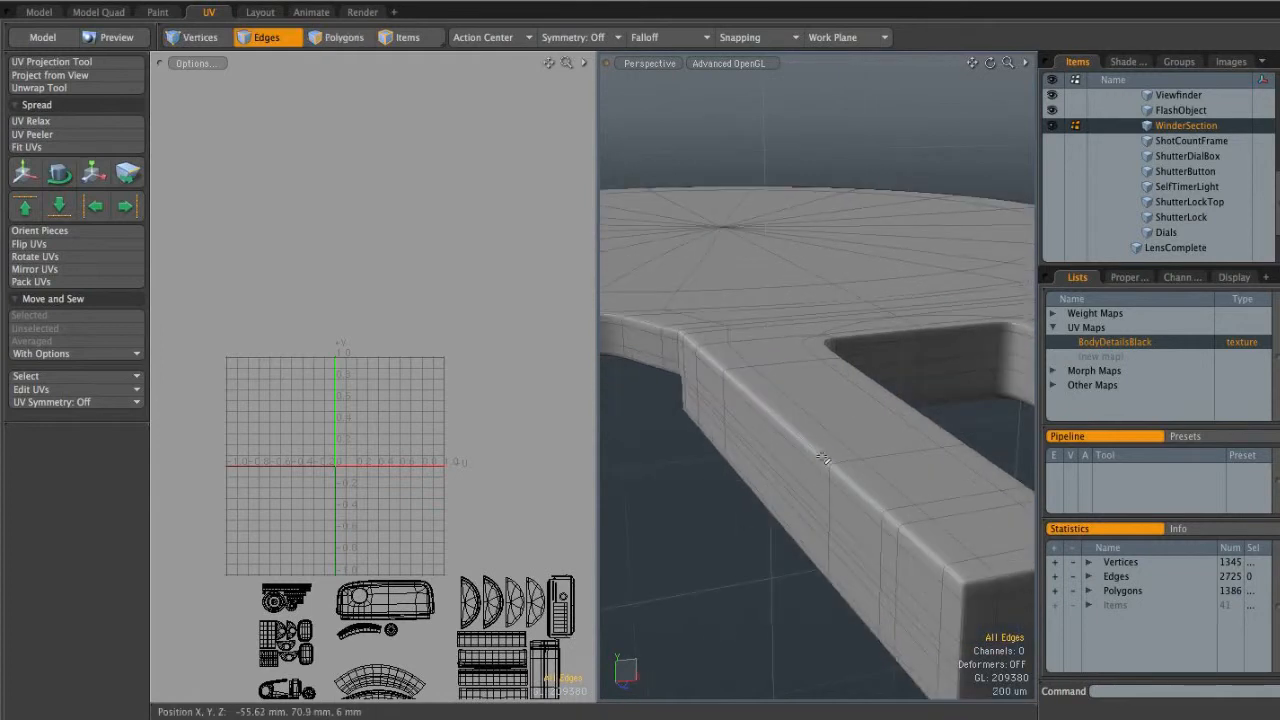
double_click(818, 455)
alt+shift+drag(880, 474, 776, 441)
shift+click(812, 513)
alt+drag(843, 487, 722, 425)
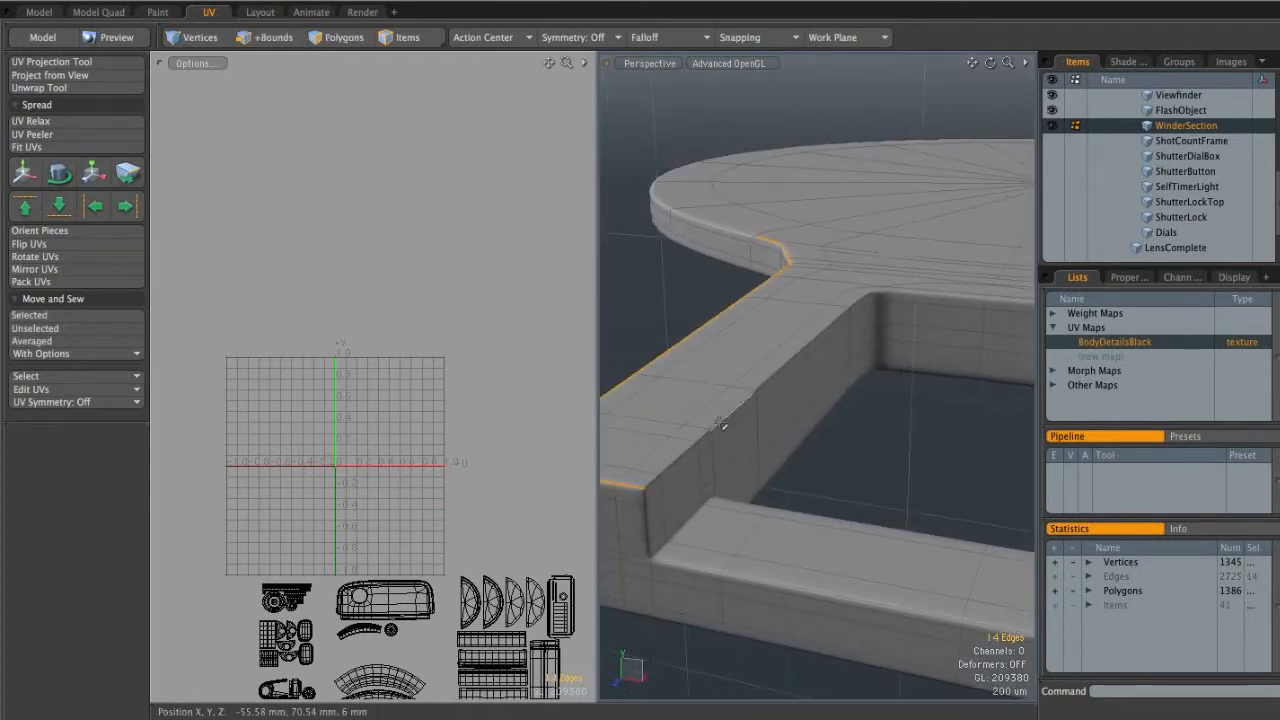
Add the upper rim of the tab's rectangular opening and the opposite arm's upper outer edges to the seam selection
alt+drag(861, 333, 845, 430)
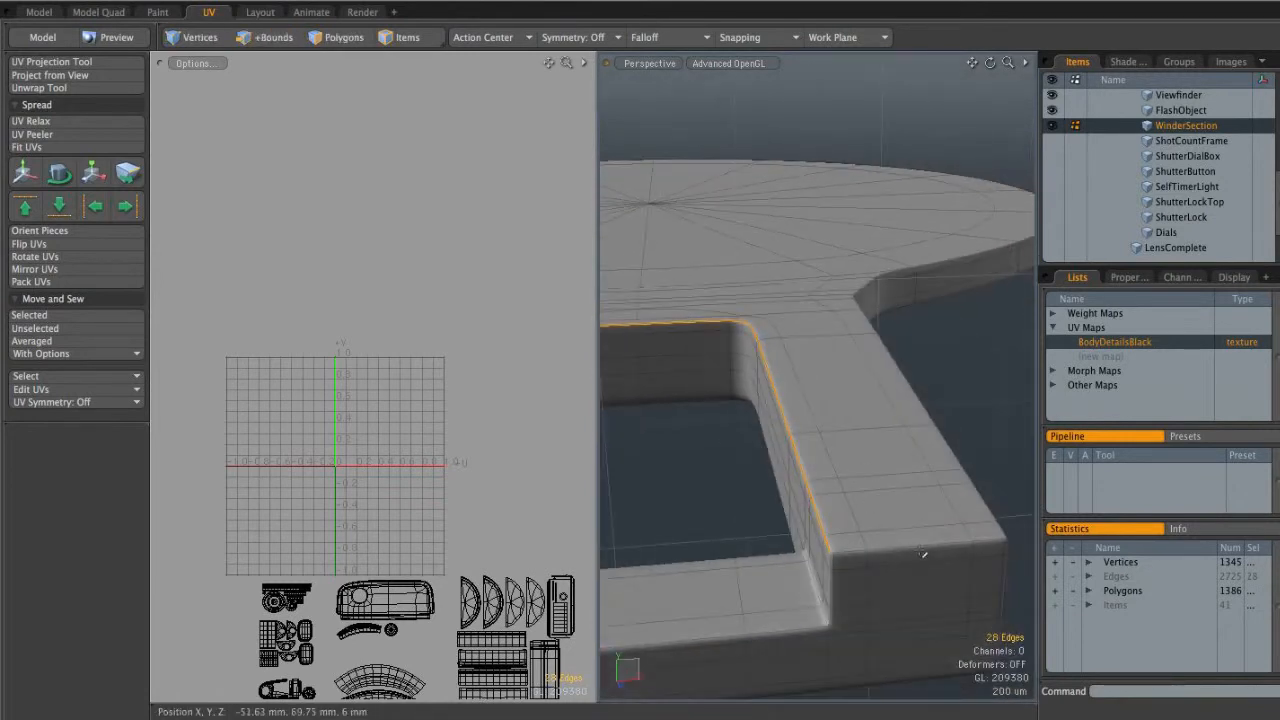
alt+drag(977, 436, 842, 434)
shift+double_click(830, 427)
alt+drag(972, 405, 765, 440)
mouse_move(765, 440)
alt+mouse_down()
mouse_move(678, 468)
mouse_move(810, 421)
mouse_move(754, 421)
alt+mouse_up()
Add the lower outline of the disc and tab plus the vertical edges at their outer corners to the seam selection
ctrl+alt+drag(946, 444, 903, 395)
alt+shift+drag(702, 448, 735, 406)
alt+drag(735, 406, 838, 377)
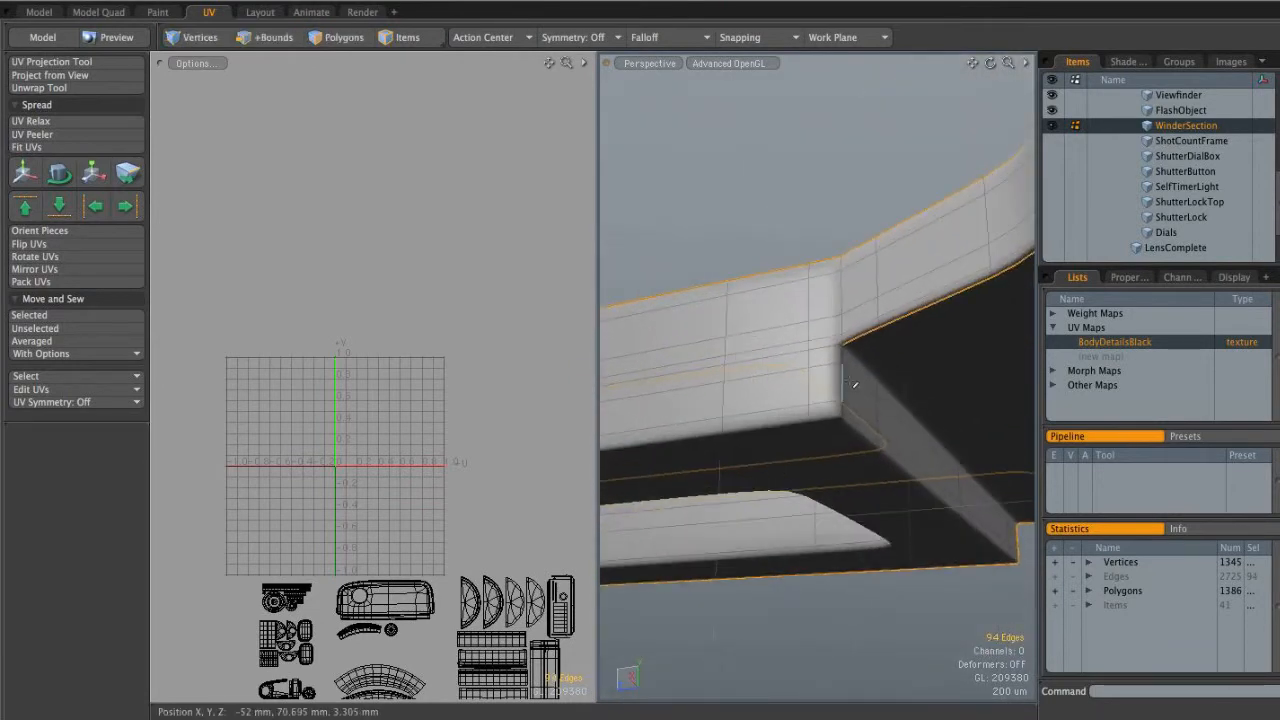
alt+drag(888, 415, 721, 462)
alt+drag(795, 370, 797, 488)
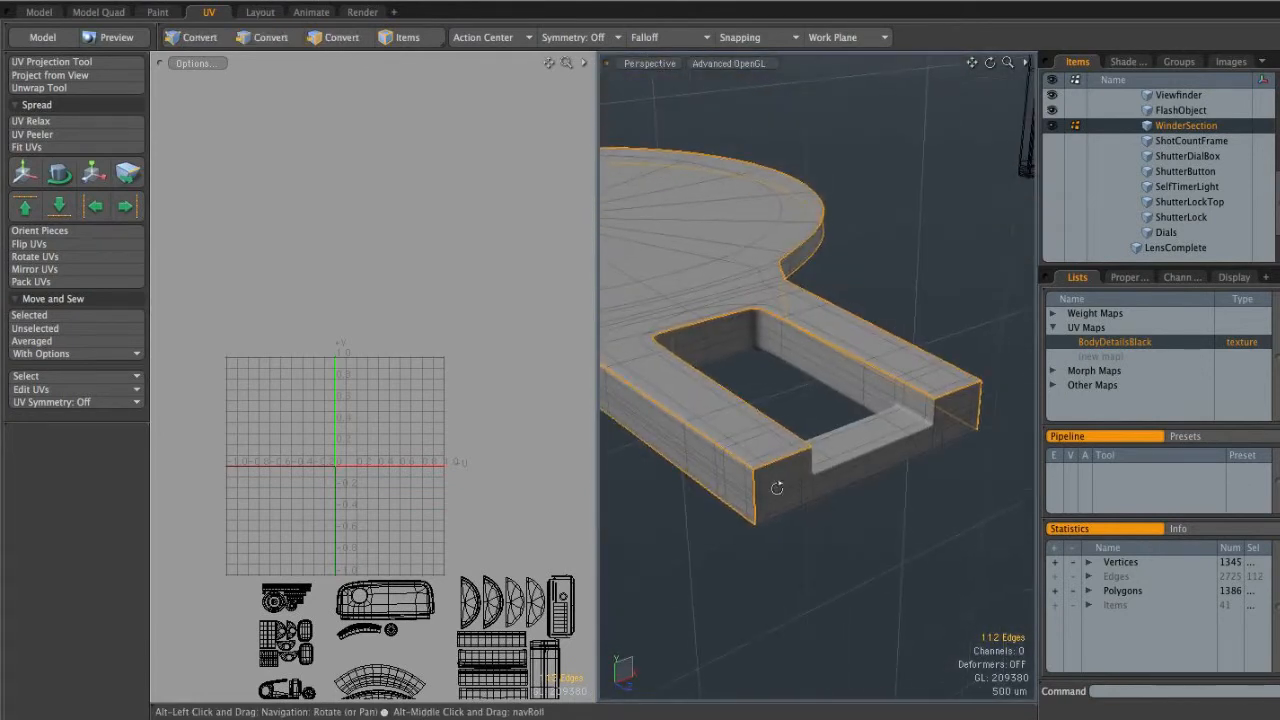
Add the stepped notch edges across the tab's end face to the seam selection
scroll(918, 420, up, 5)
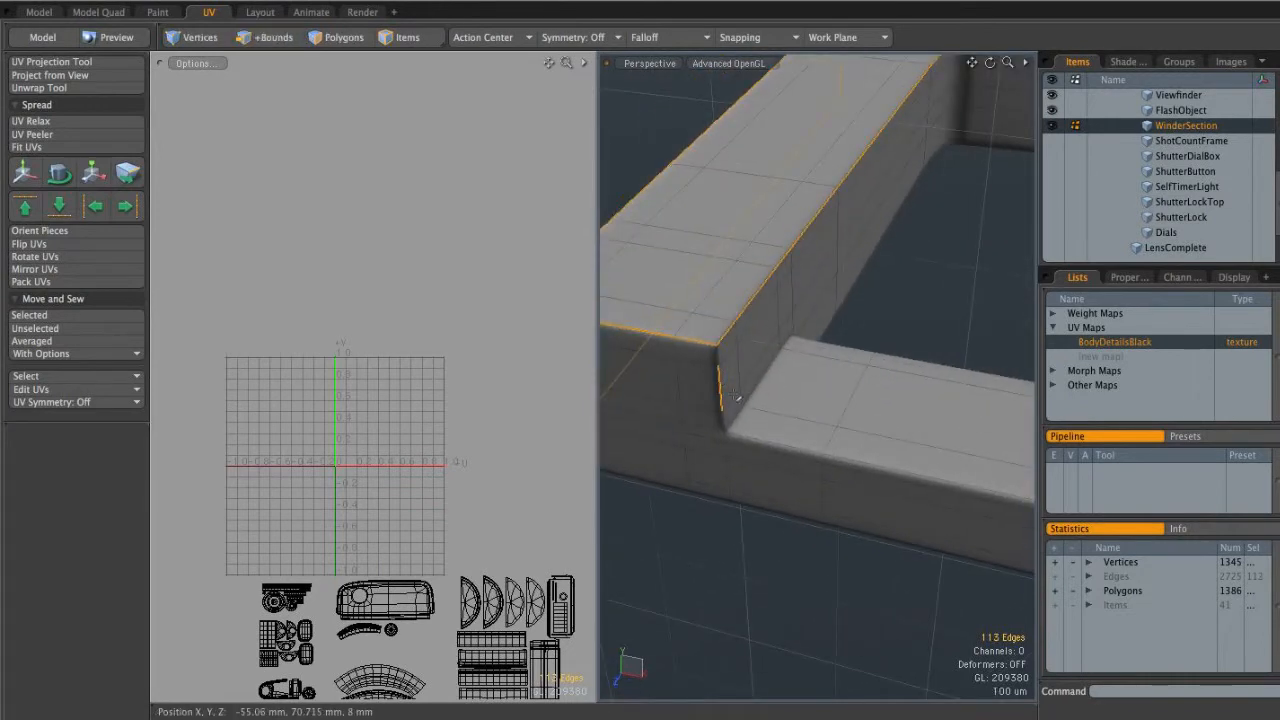
mouse_move(768, 444)
shift+mouse_down()
mouse_move(852, 454)
mouse_move(857, 426)
mouse_move(794, 434)
mouse_move(917, 449)
mouse_move(896, 466)
shift+mouse_up()
alt+drag(896, 466, 913, 301)
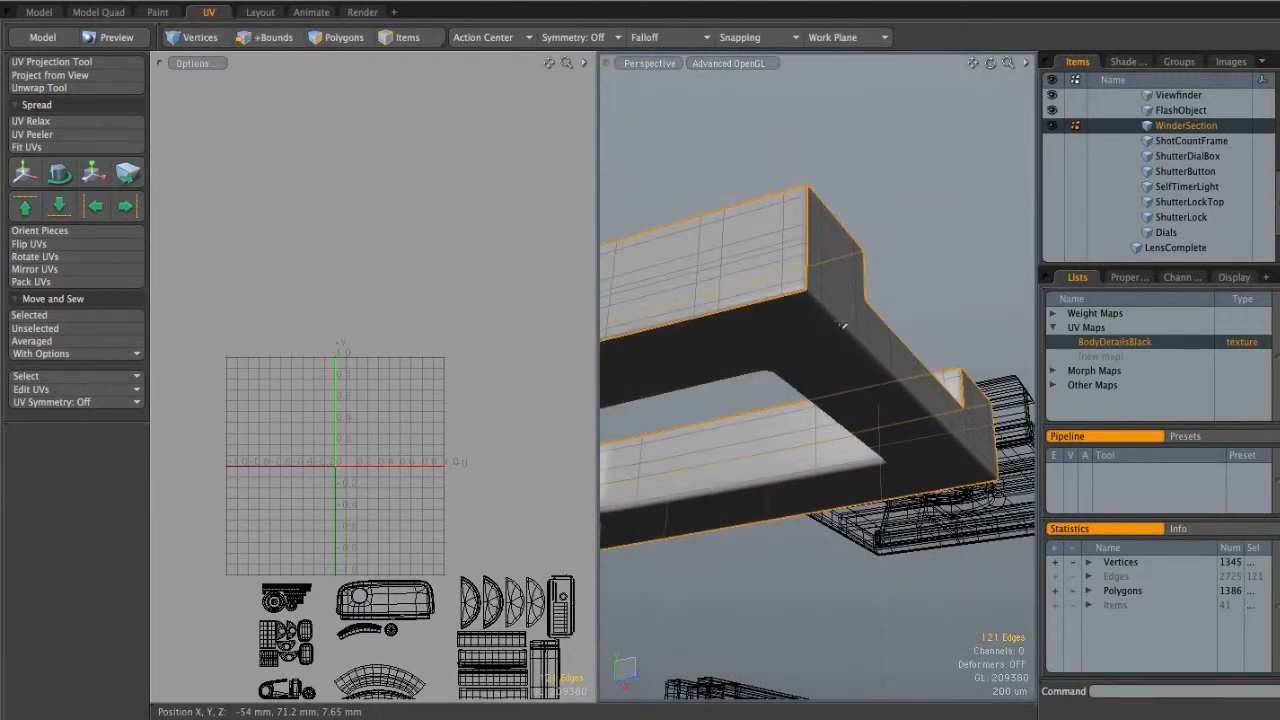
alt+drag(833, 318, 794, 351)
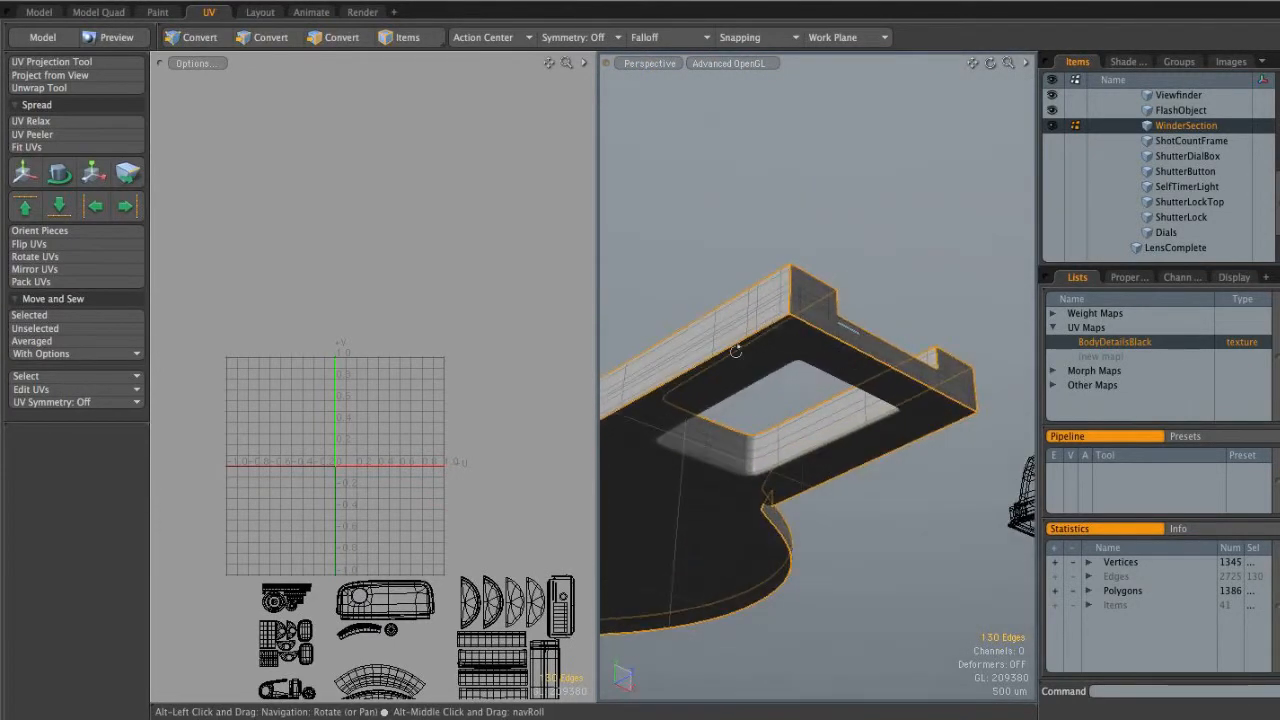
Add the lower rim of the tab's opening and a vertical edge at its inner corner to the seam selection
alt+drag(705, 483, 795, 433)
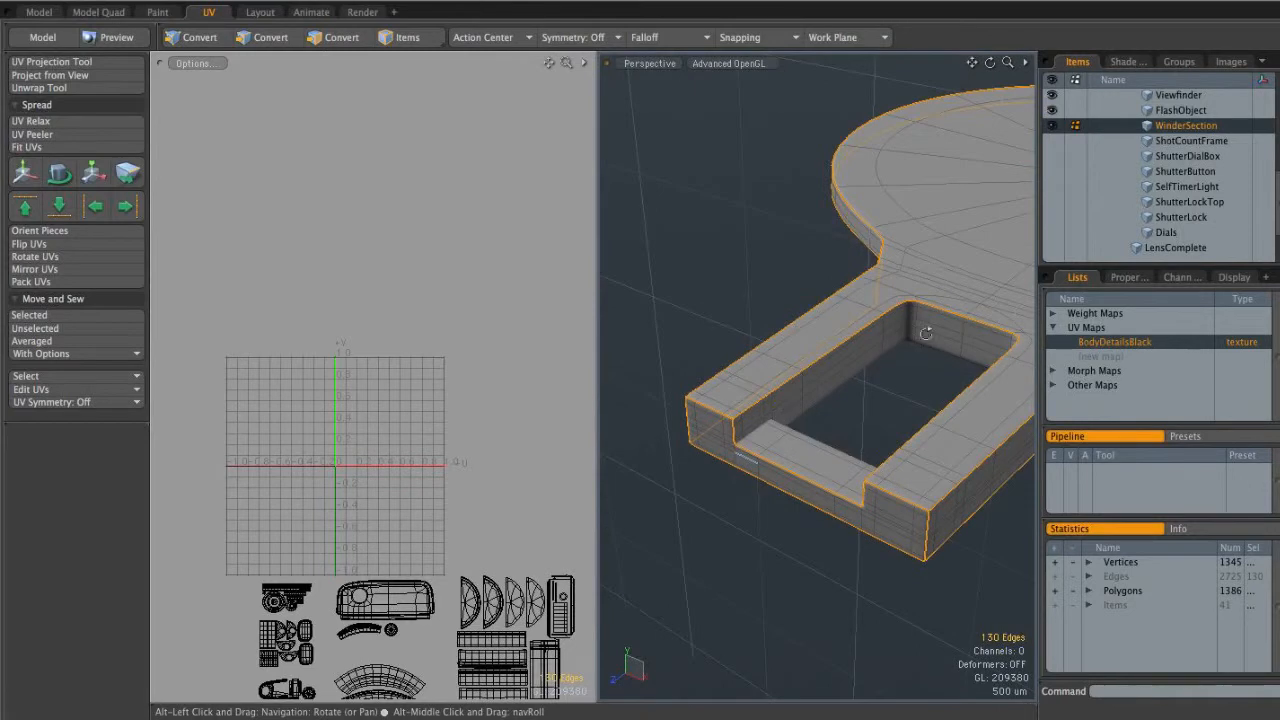
alt+drag(893, 447, 864, 436)
alt+drag(918, 524, 744, 433)
alt+drag(849, 546, 853, 417)
scroll(806, 377, up, 3)
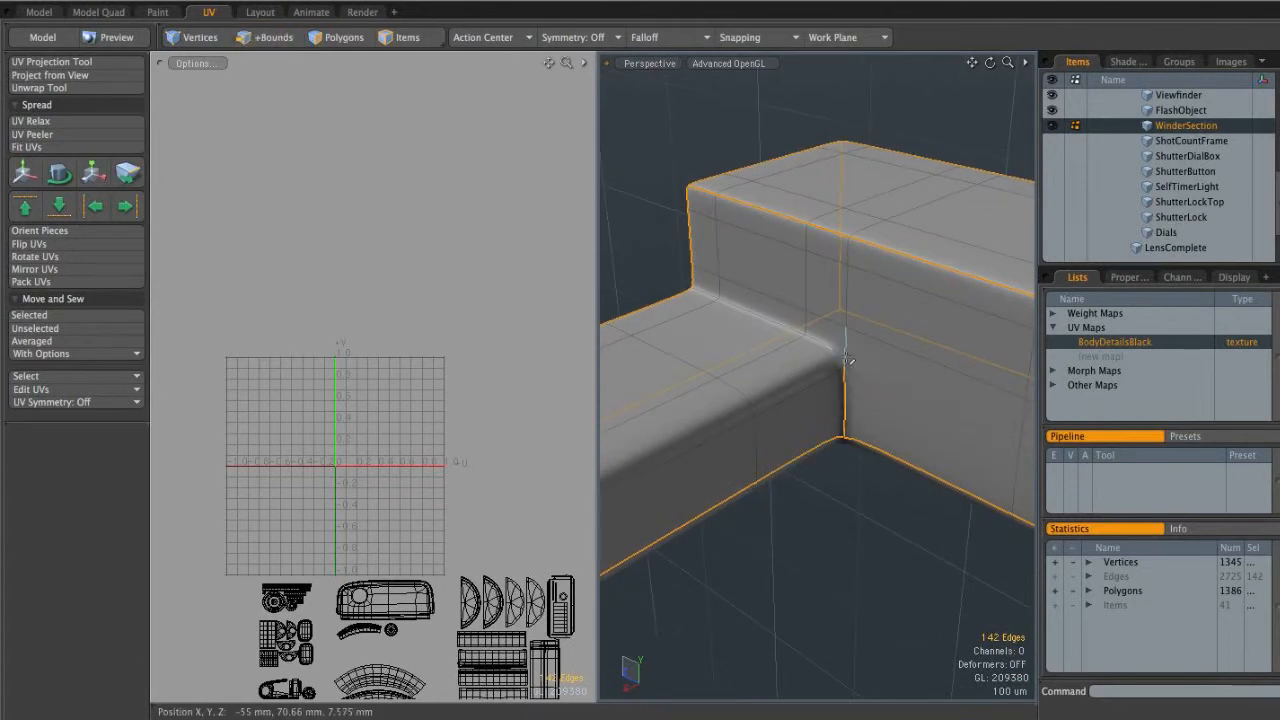
Add the edges where the low crossbar meets both arms of the tab to the seam selection
shift+click(706, 292)
alt+drag(776, 340, 775, 402)
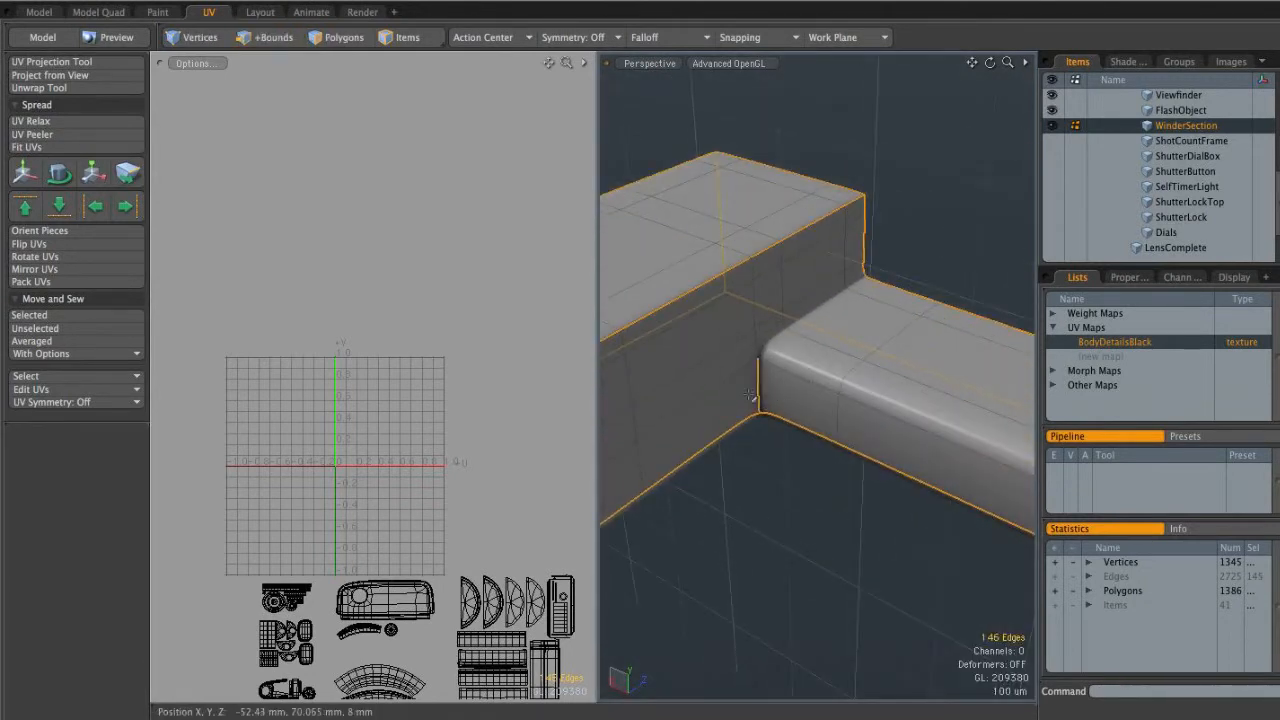
shift+click(855, 287)
ctrl+alt+drag(855, 287, 727, 348)
alt+drag(816, 347, 900, 402)
alt+drag(900, 402, 873, 422)
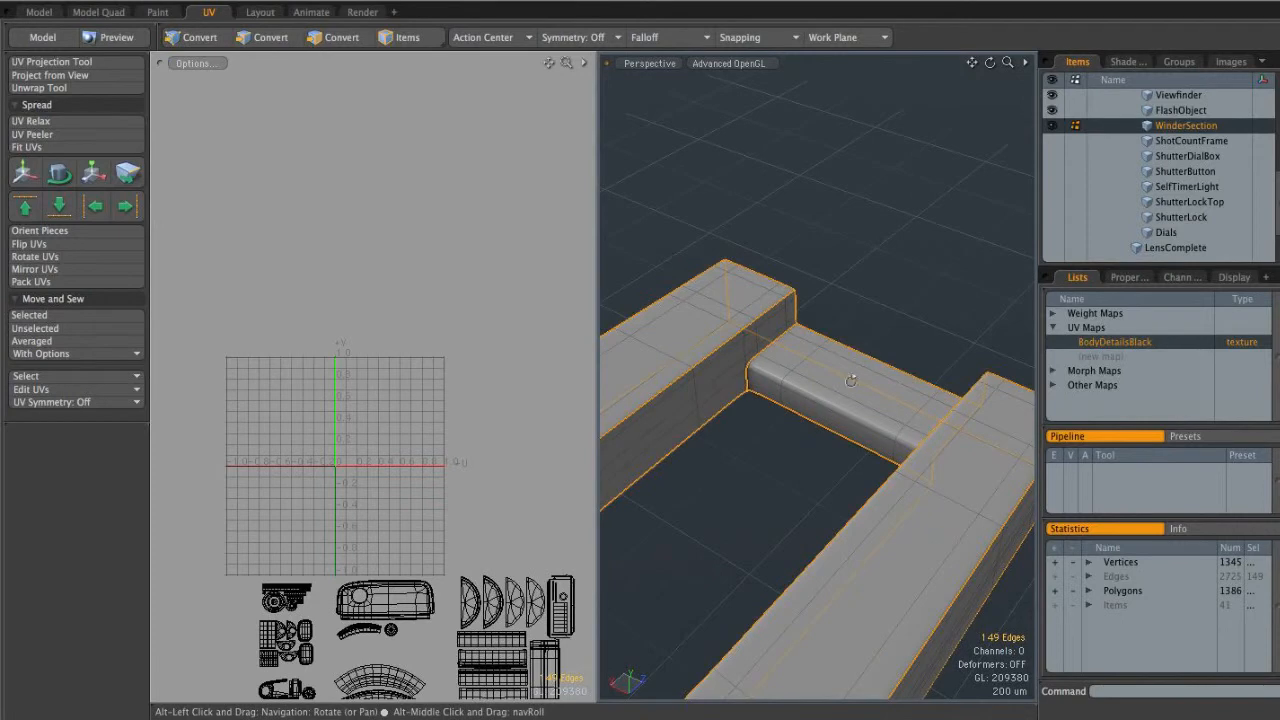
alt+drag(820, 482, 686, 441)
Unwrap the disc with the slotted tab along its selected seams with the Unwrap Tool and examine its UV islands
ctrl+alt+drag(880, 408, 752, 405)
click(67, 90)
alt+shift+drag(381, 403, 430, 322)
click(423, 324)
alt+shift+drag(482, 374, 514, 367)
ctrl+alt+drag(360, 300, 488, 339)
alt+shift+drag(488, 339, 172, 278)
alt+shift+drag(482, 328, 152, 310)
alt+shift+drag(406, 320, 398, 192)
Unhide the other parts, select the slotted-tab disc's UV islands, and move them toward the negative U side of the grid
ctrl+alt+drag(538, 425, 820, 372)
key(a)
key(space)
key(u)
alt+shift+drag(820, 372, 903, 391)
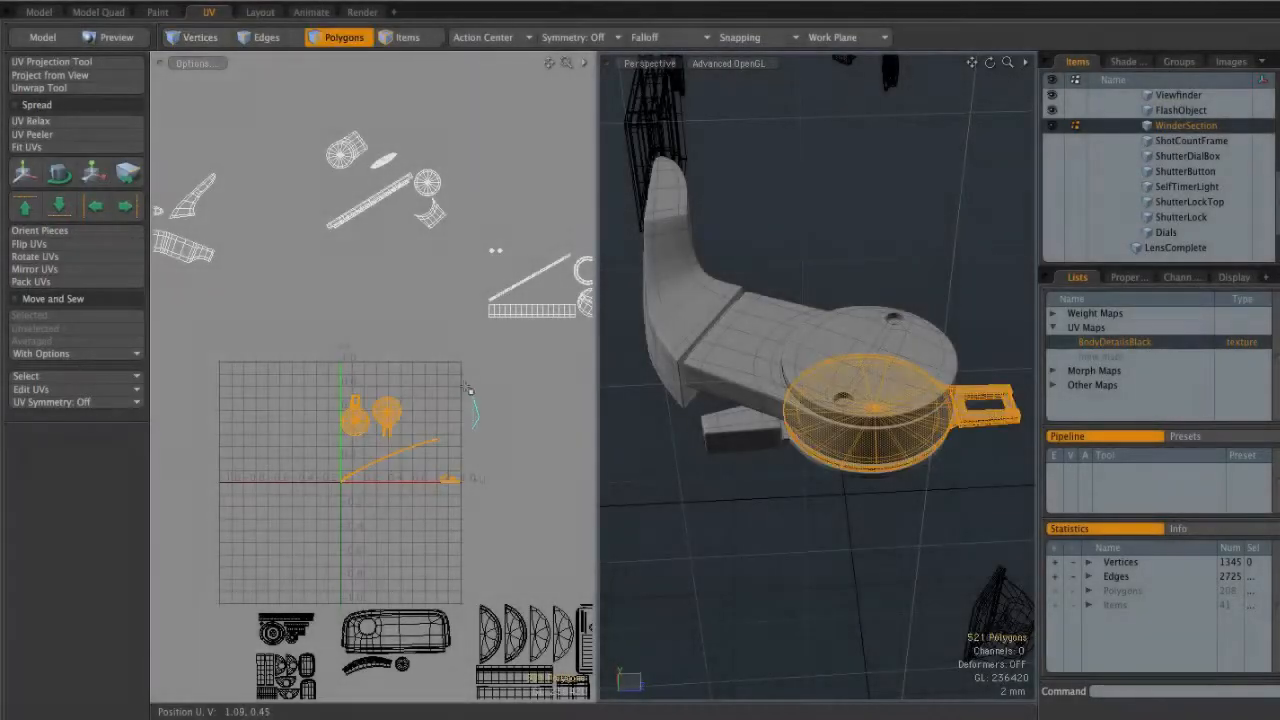
right_drag(469, 390, 284, 448)
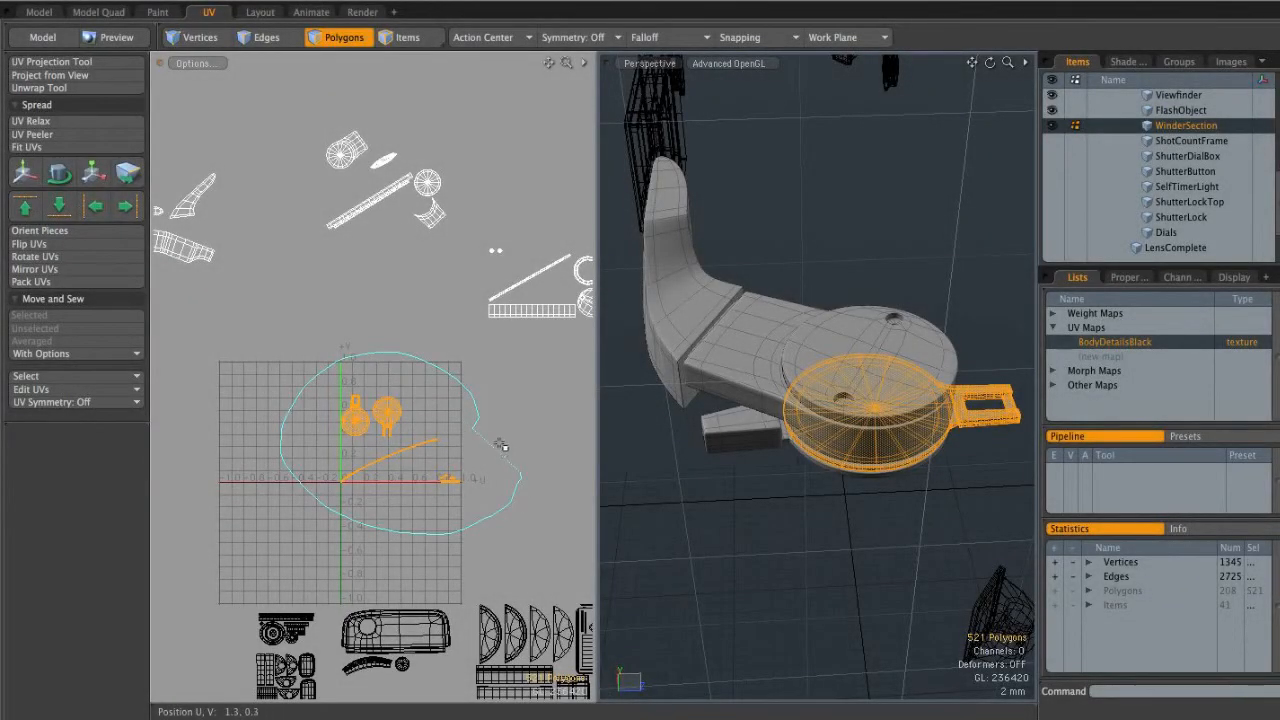
right_drag(499, 445, 496, 444)
key(w)
drag(491, 441, 346, 440)
key(space)
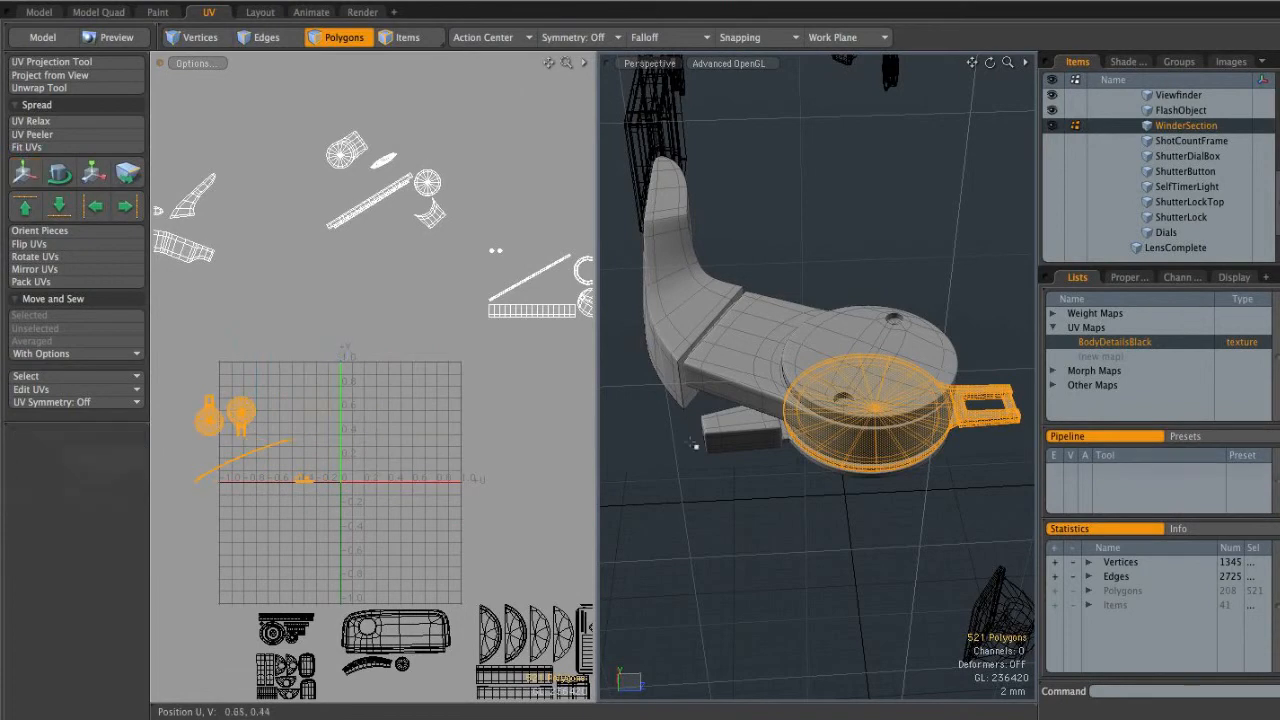
Isolate the remaining disc with the tapered block attached and clear the selection
double_click(752, 438)
key(shift+h)
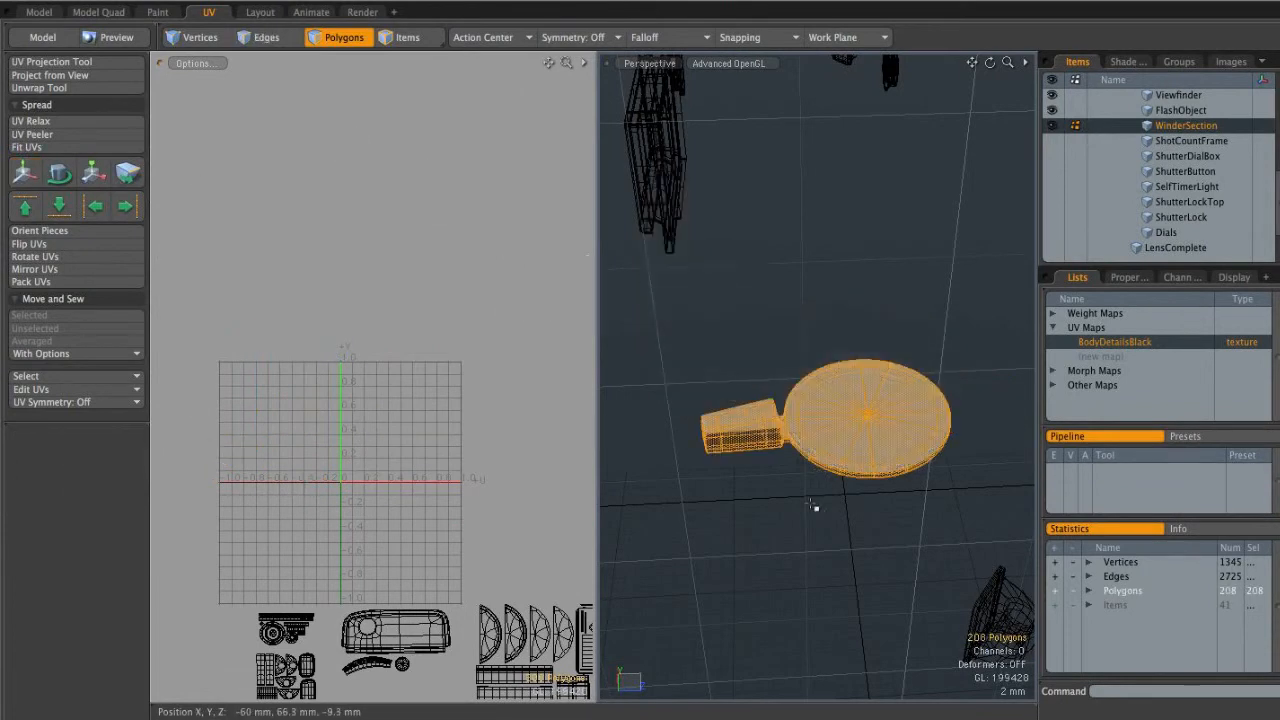
click(819, 510)
alt+shift+drag(857, 431, 872, 361)
alt+drag(872, 361, 864, 411)
ctrl+alt+drag(864, 411, 880, 455)
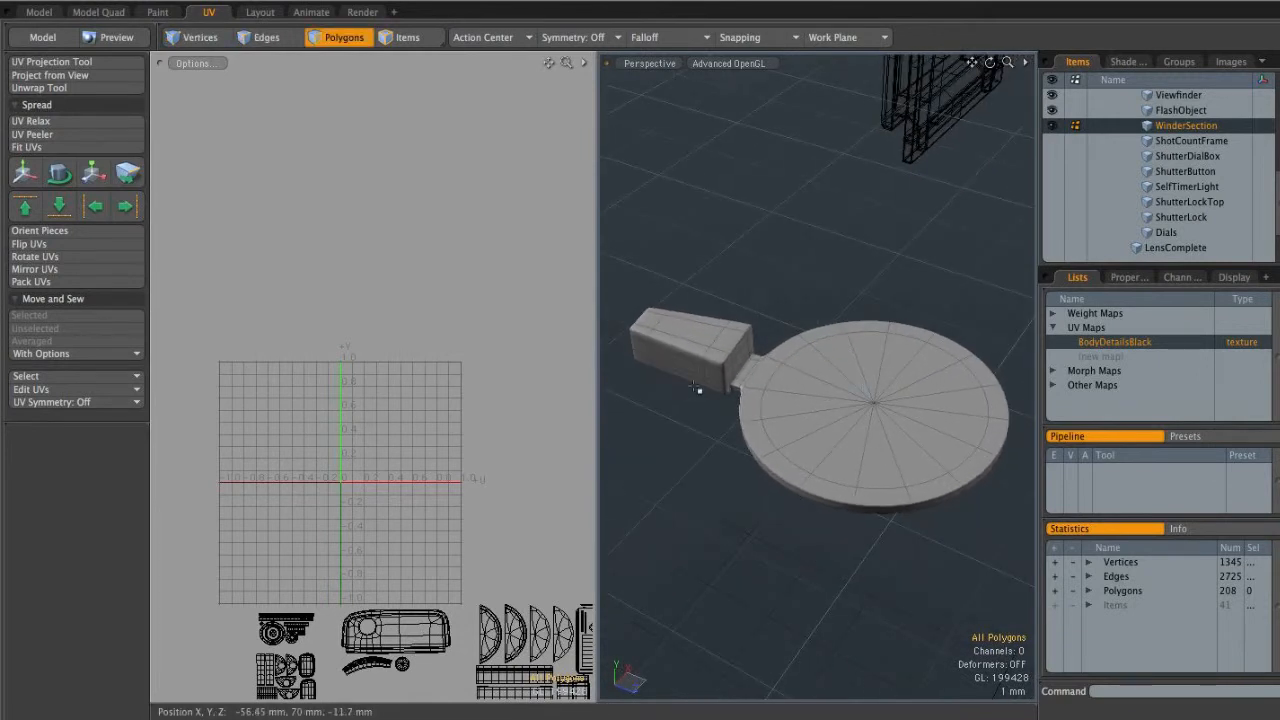
Turn off the part's subdivision smoothing and select the flat face polygons of its round disc
alt+drag(716, 408, 936, 356)
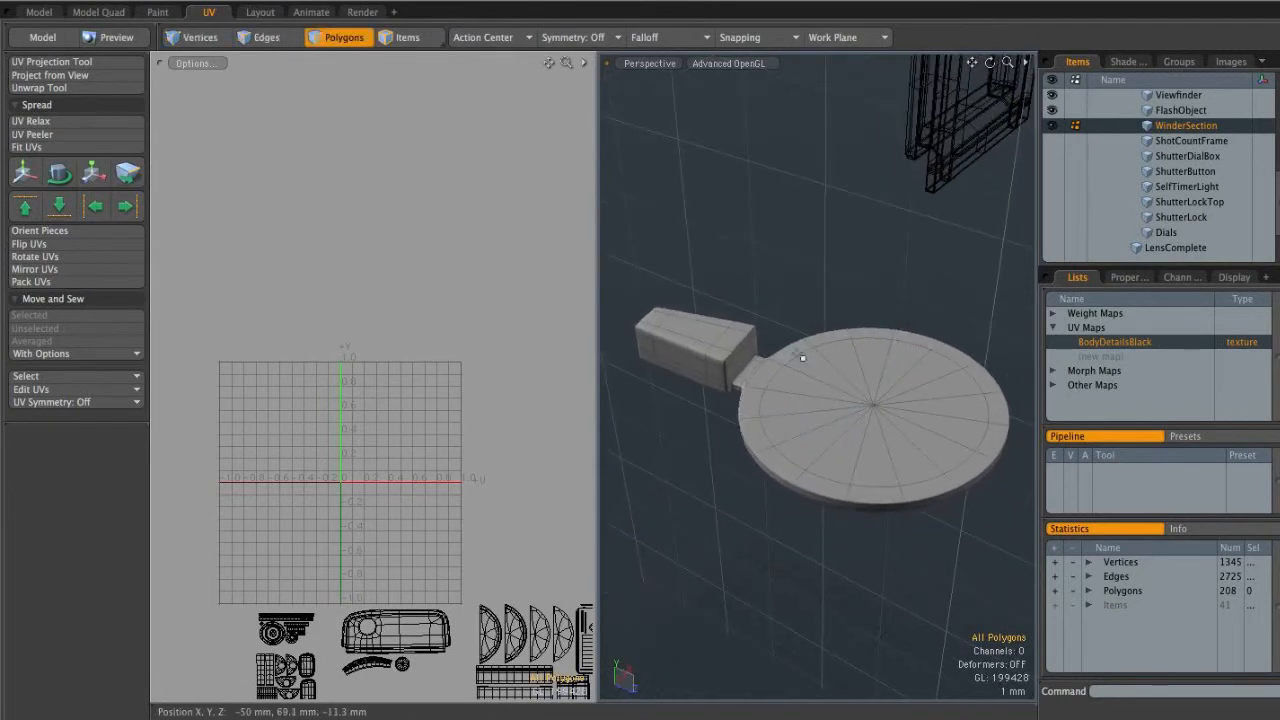
alt+drag(853, 342, 764, 418)
alt+drag(812, 336, 863, 392)
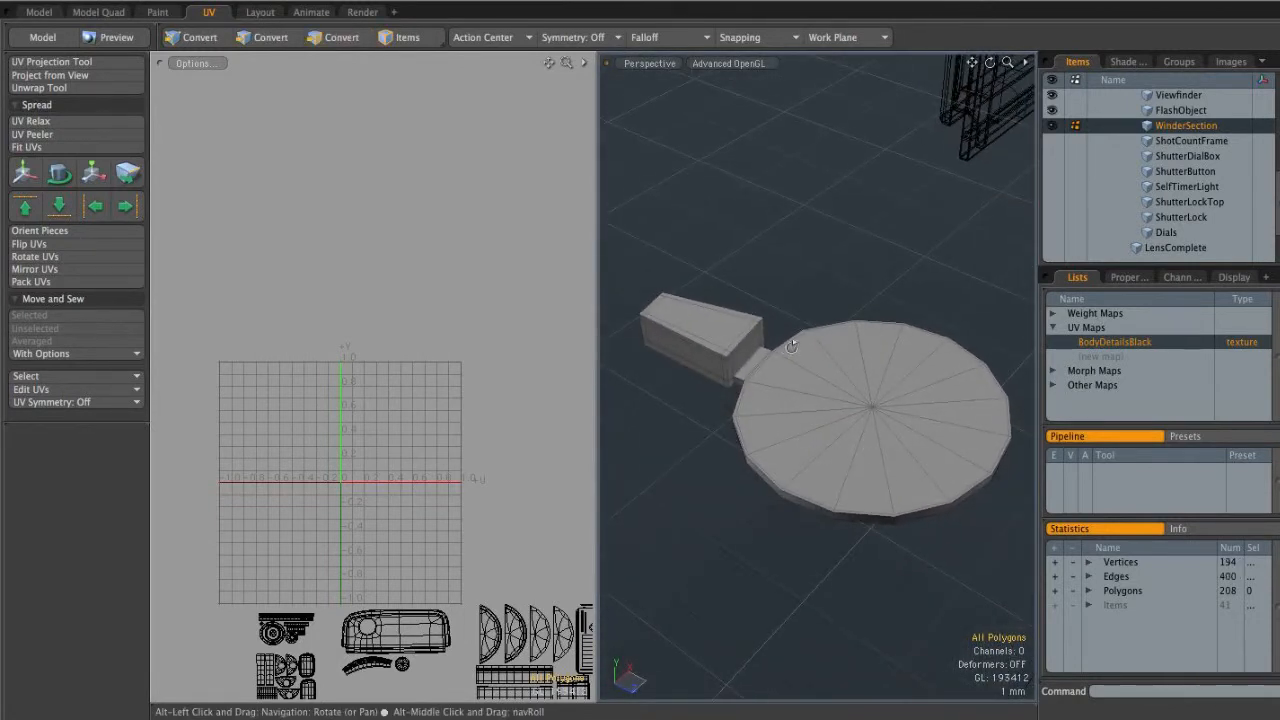
mouse_move(767, 422)
alt+mouse_down()
mouse_move(795, 360)
mouse_move(825, 380)
mouse_move(843, 534)
mouse_move(877, 400)
mouse_move(851, 391)
mouse_move(866, 403)
mouse_move(829, 349)
mouse_move(834, 314)
alt+mouse_up()
mouse_move(888, 409)
shift+mouse_down()
mouse_move(866, 411)
mouse_move(910, 430)
shift+mouse_up()
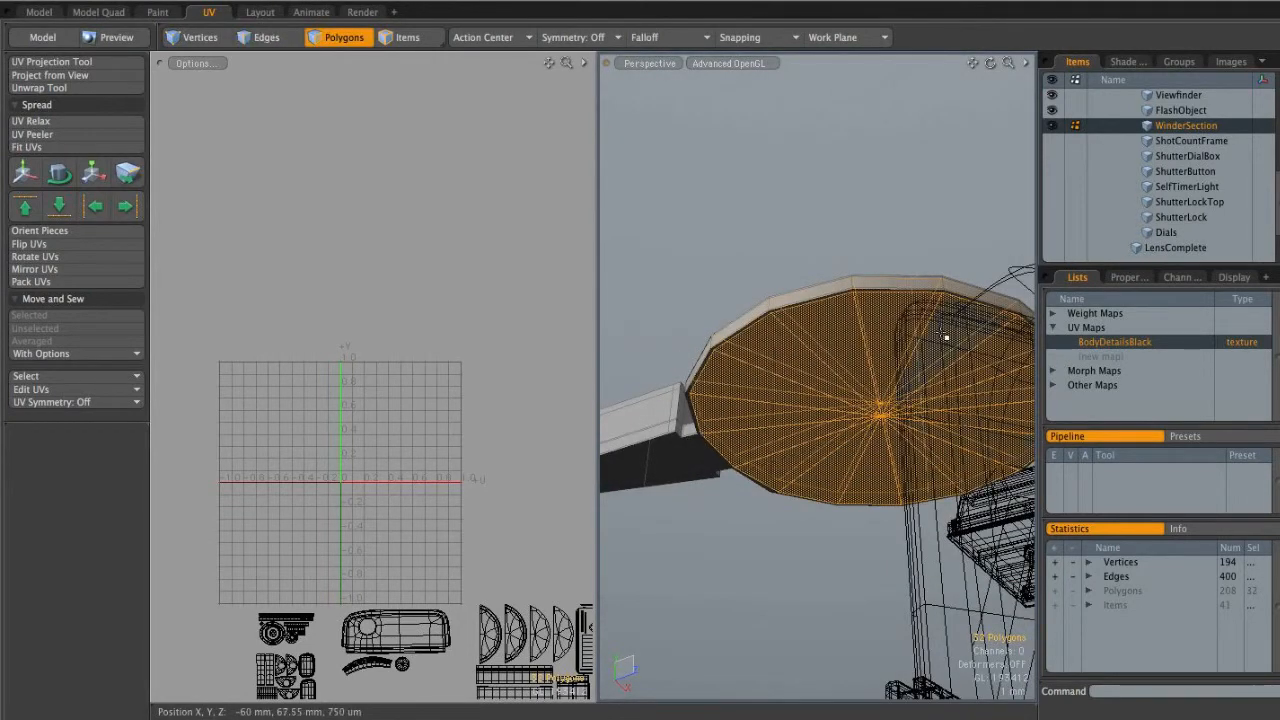
alt+drag(864, 390, 846, 497)
Add the polygons of the connecting neck and the tapered block's underside, including its corners, to the selection
alt+shift+drag(720, 403, 877, 330)
alt+drag(803, 400, 772, 532)
alt+drag(780, 525, 820, 458)
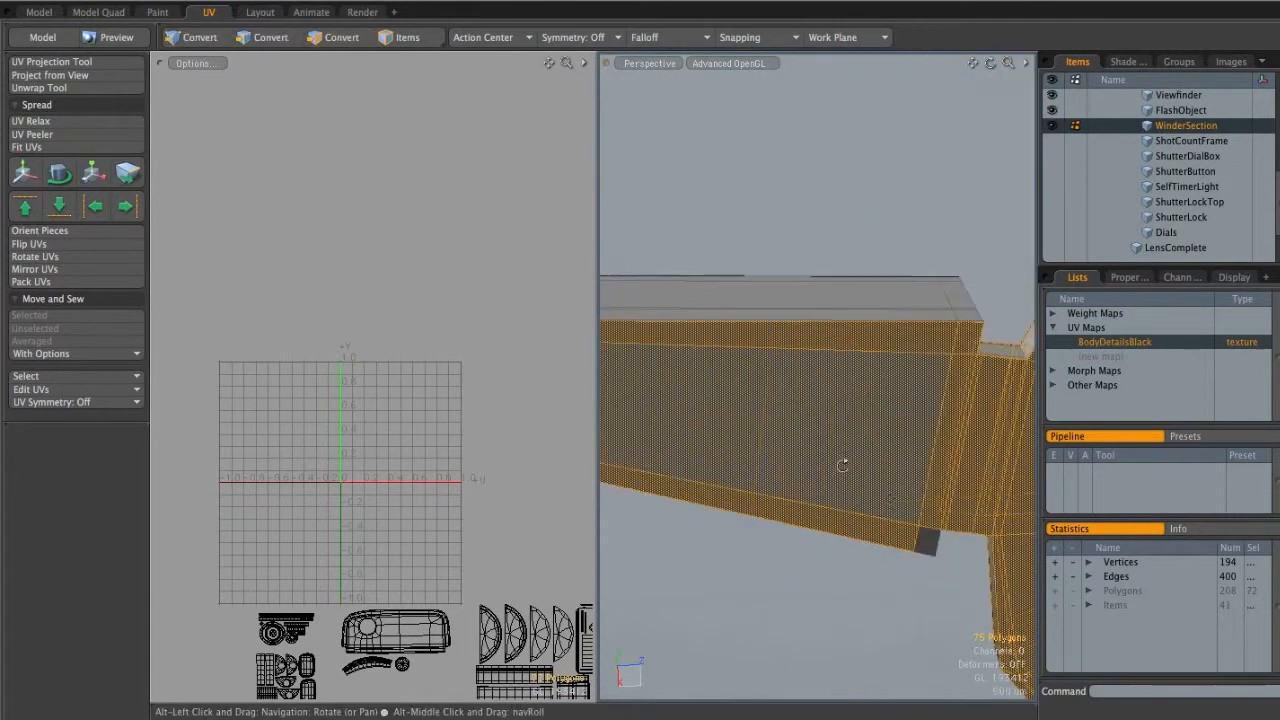
alt+drag(929, 545, 767, 389)
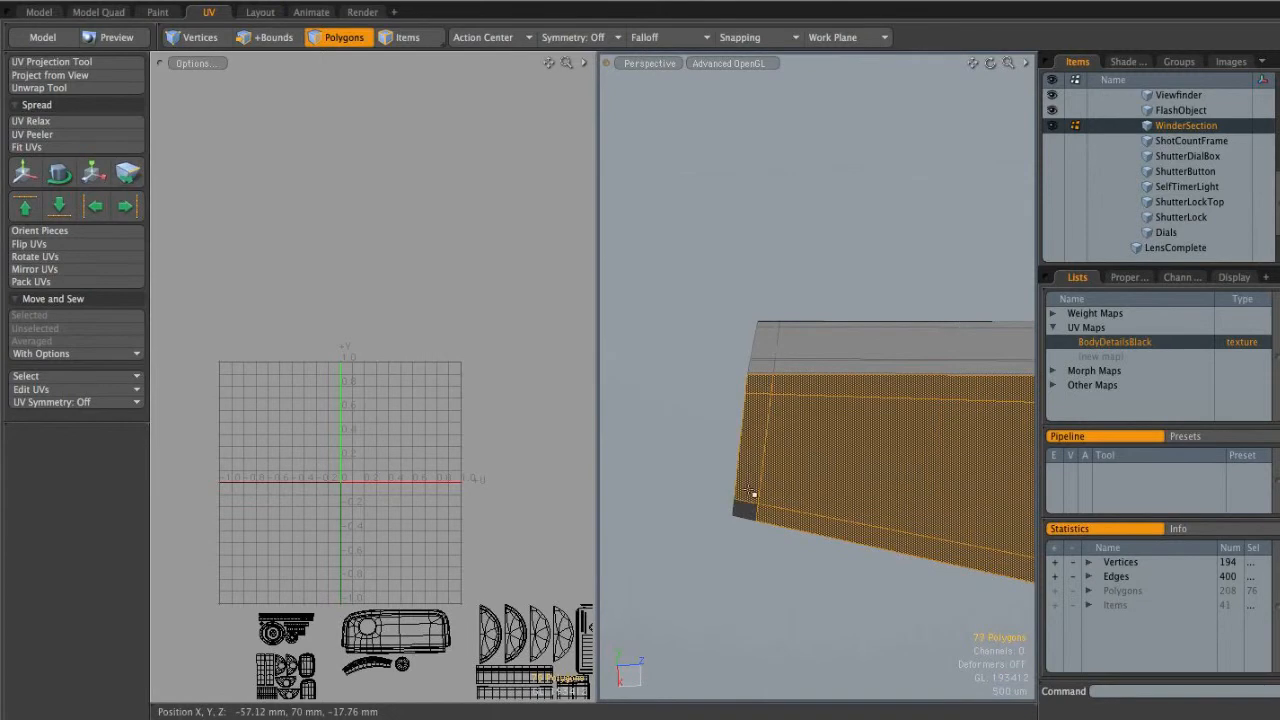
shift+drag(778, 475, 757, 455)
ctrl+alt+drag(868, 430, 770, 380)
alt+shift+drag(840, 370, 780, 308)
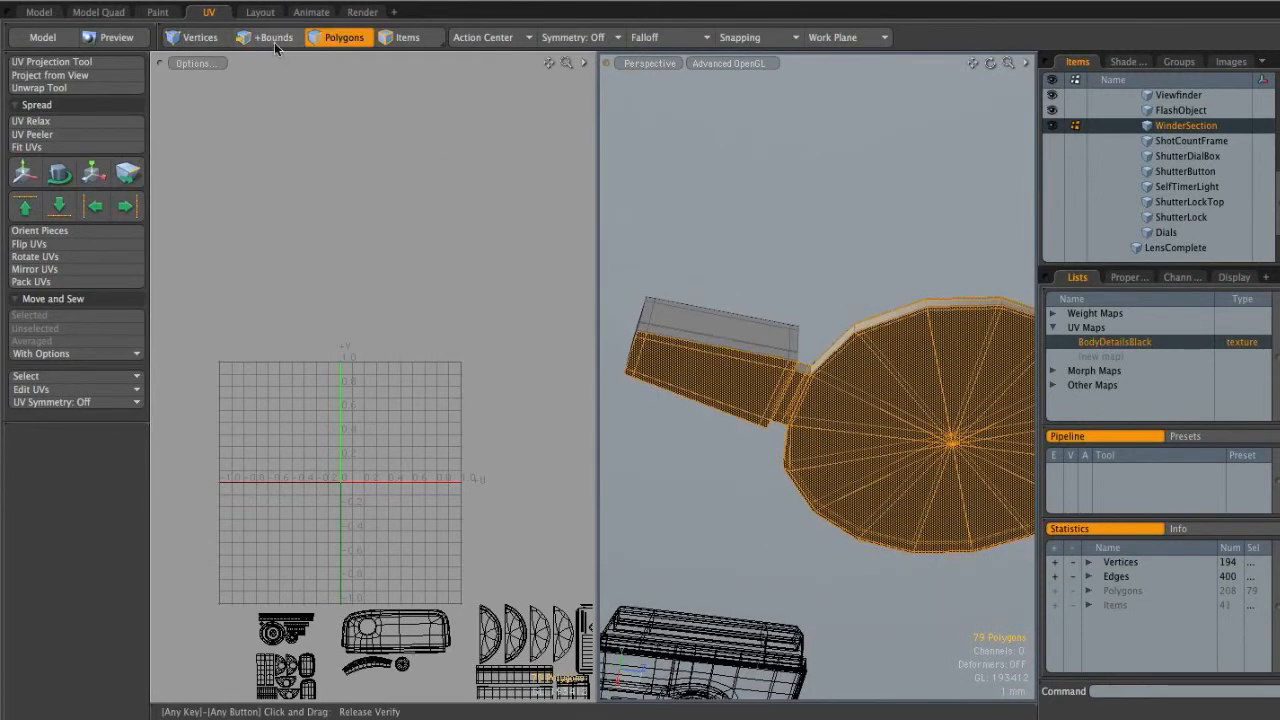
Convert the polygon selection to its boundary edges and add the vertical edges where both sides of the neck meet the block
click(264, 37)
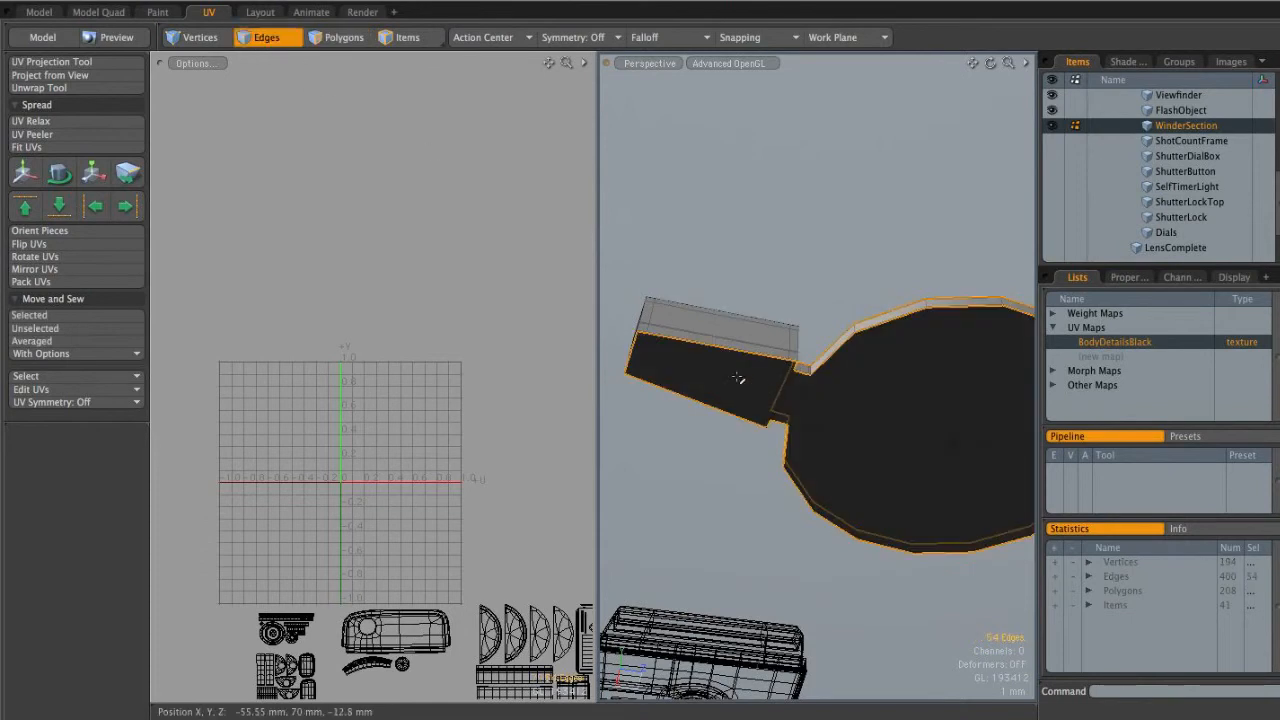
alt+drag(983, 345, 840, 561)
ctrl+alt+drag(772, 368, 824, 386)
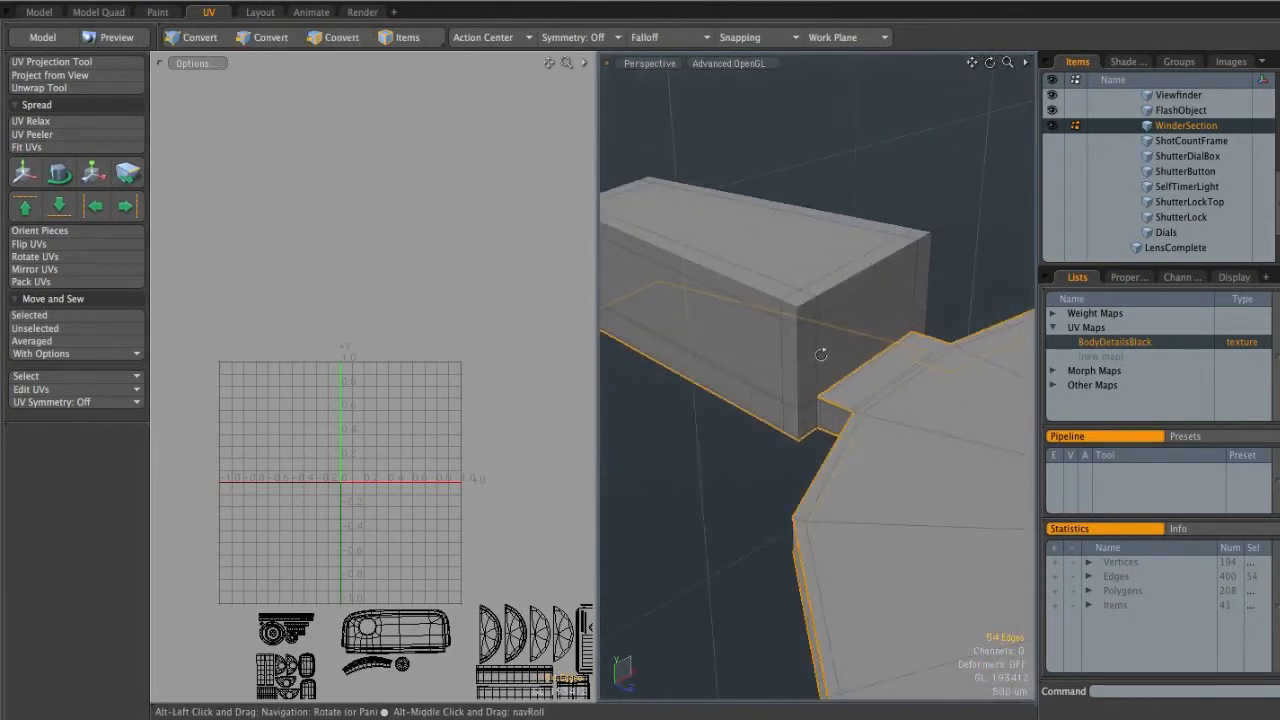
alt+drag(766, 288, 879, 388)
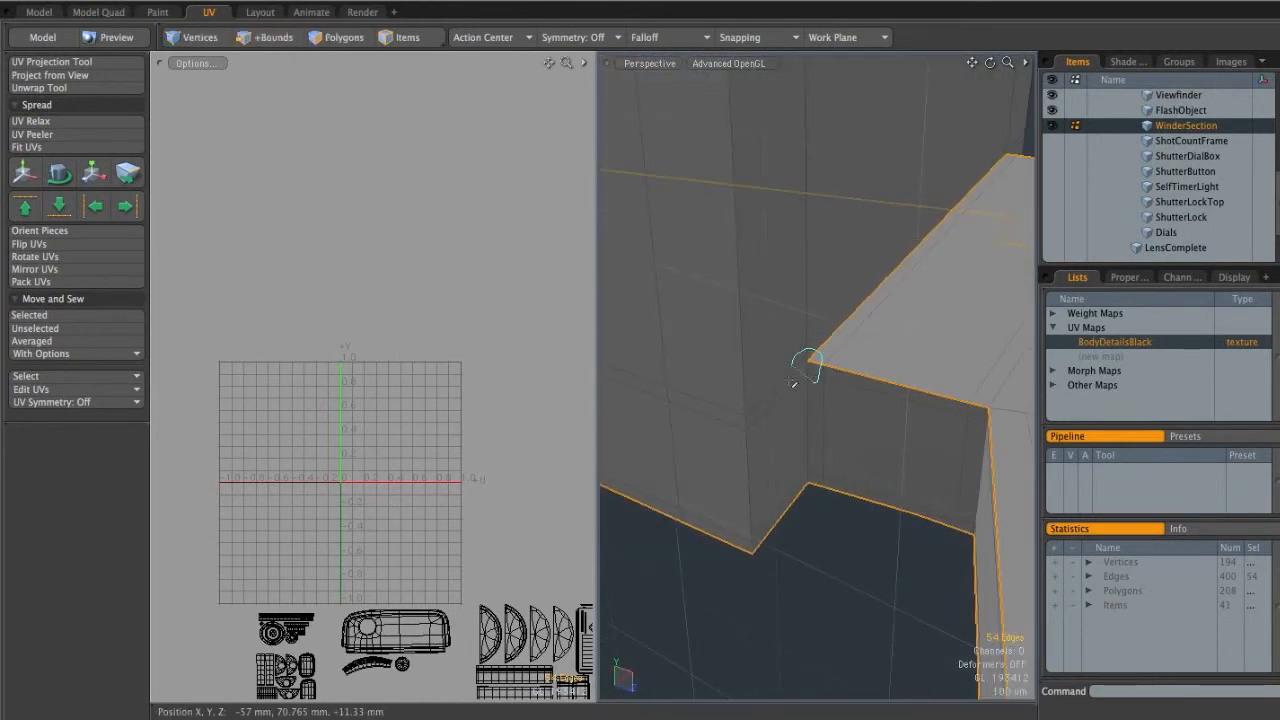
shift+right_drag(813, 502, 816, 500)
mouse_move(886, 454)
alt+mouse_down()
mouse_move(691, 480)
mouse_move(735, 490)
mouse_move(784, 392)
mouse_move(886, 459)
alt+mouse_up()
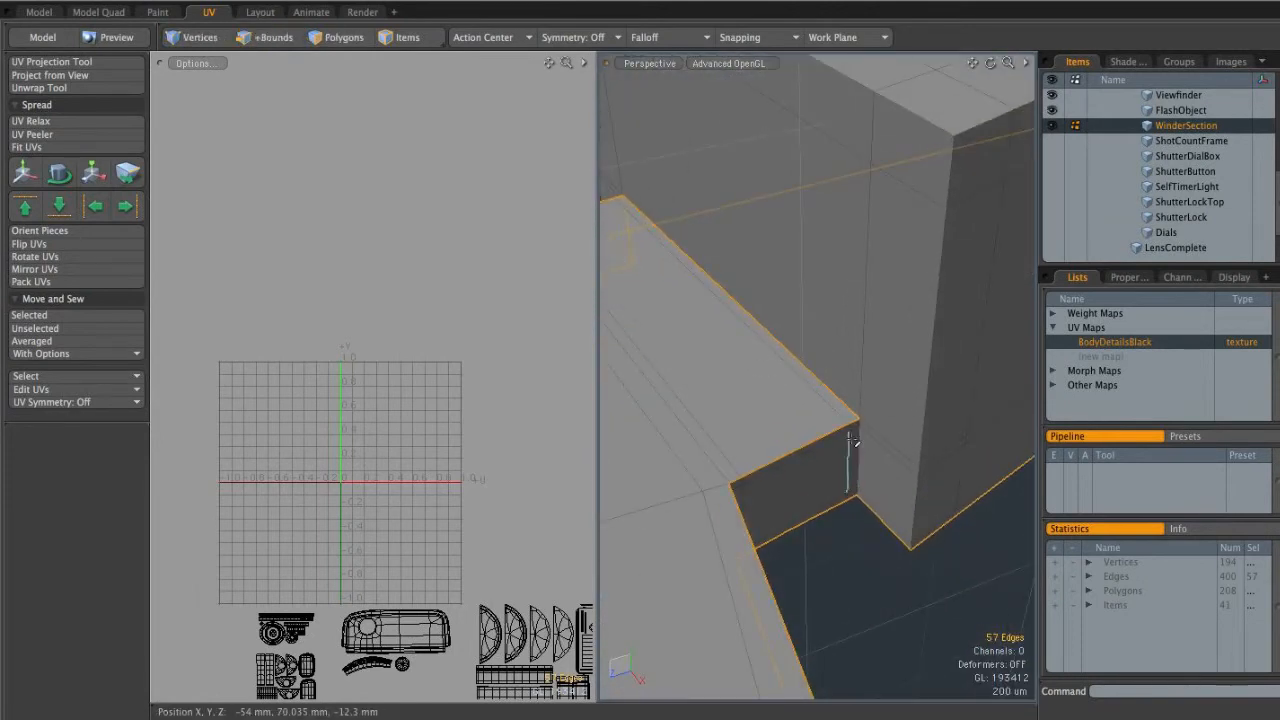
shift+right_drag(857, 515, 862, 508)
mouse_move(880, 500)
alt+mouse_down()
mouse_move(819, 498)
mouse_move(908, 430)
alt+mouse_up()
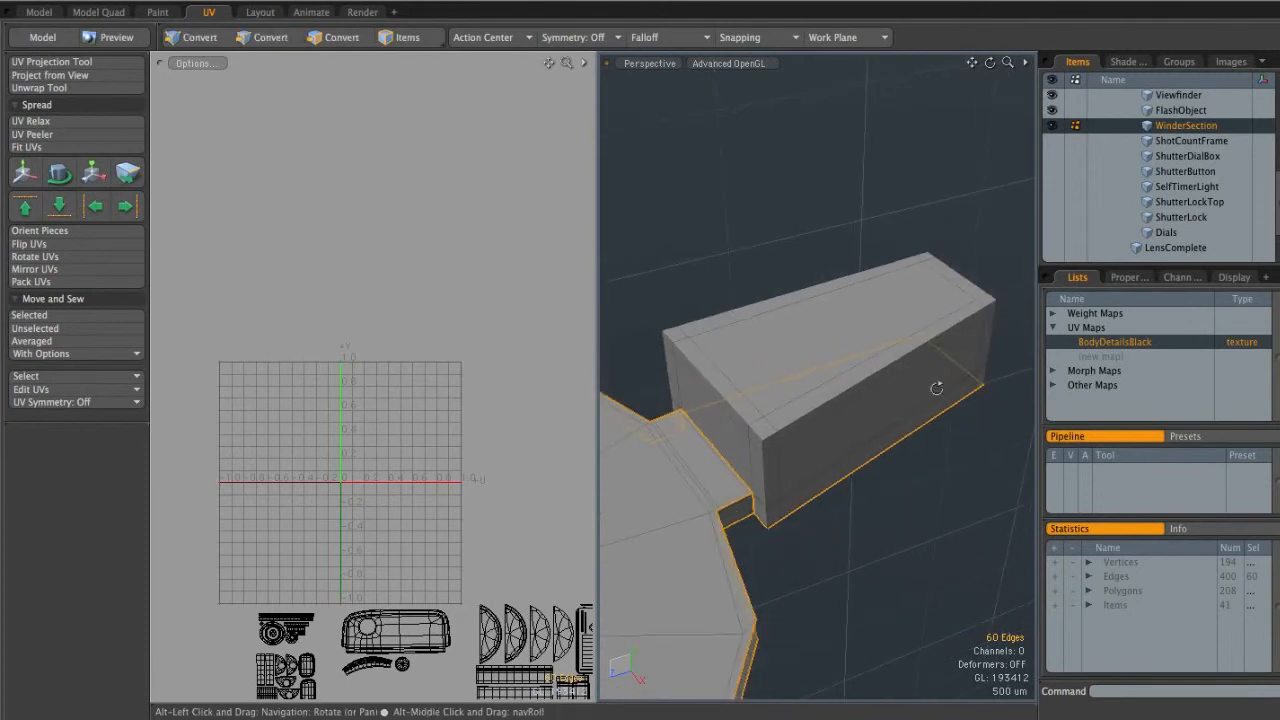
Add the vertical edges at all four corners of the tapered block to the seam edge selection
alt+drag(778, 443, 750, 444)
alt+drag(819, 408, 905, 346)
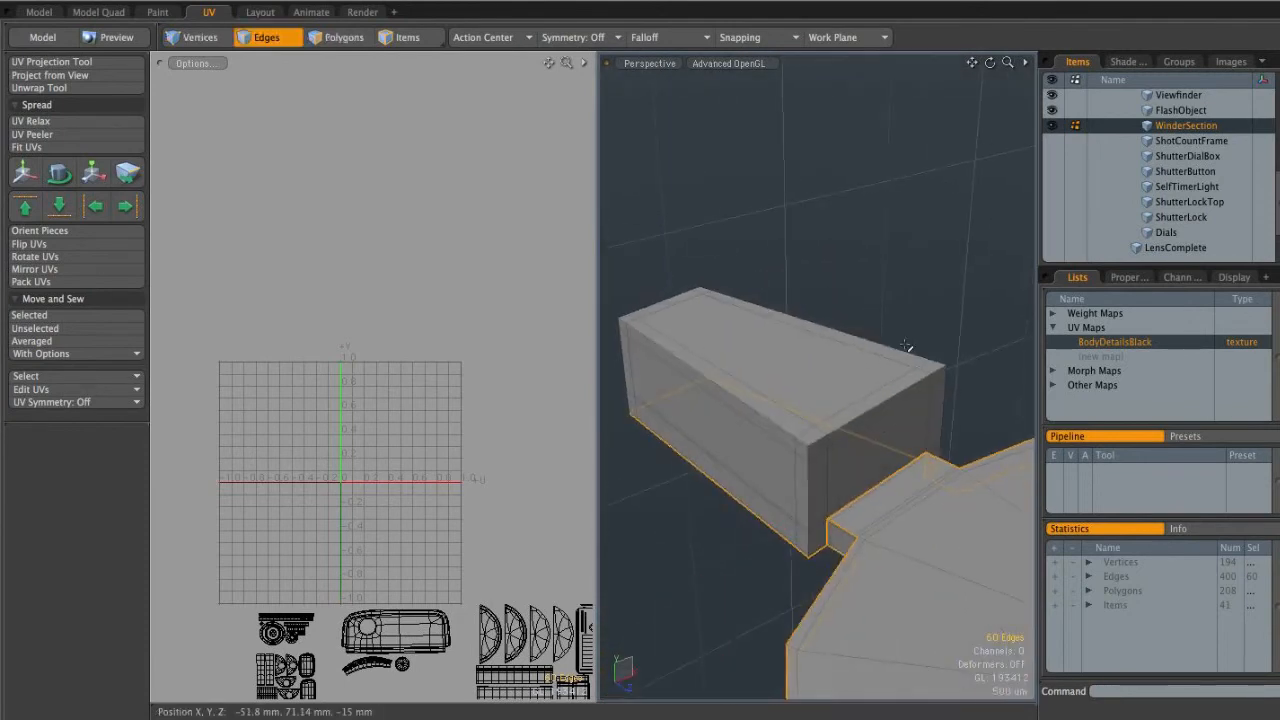
scroll(835, 400, up, 3)
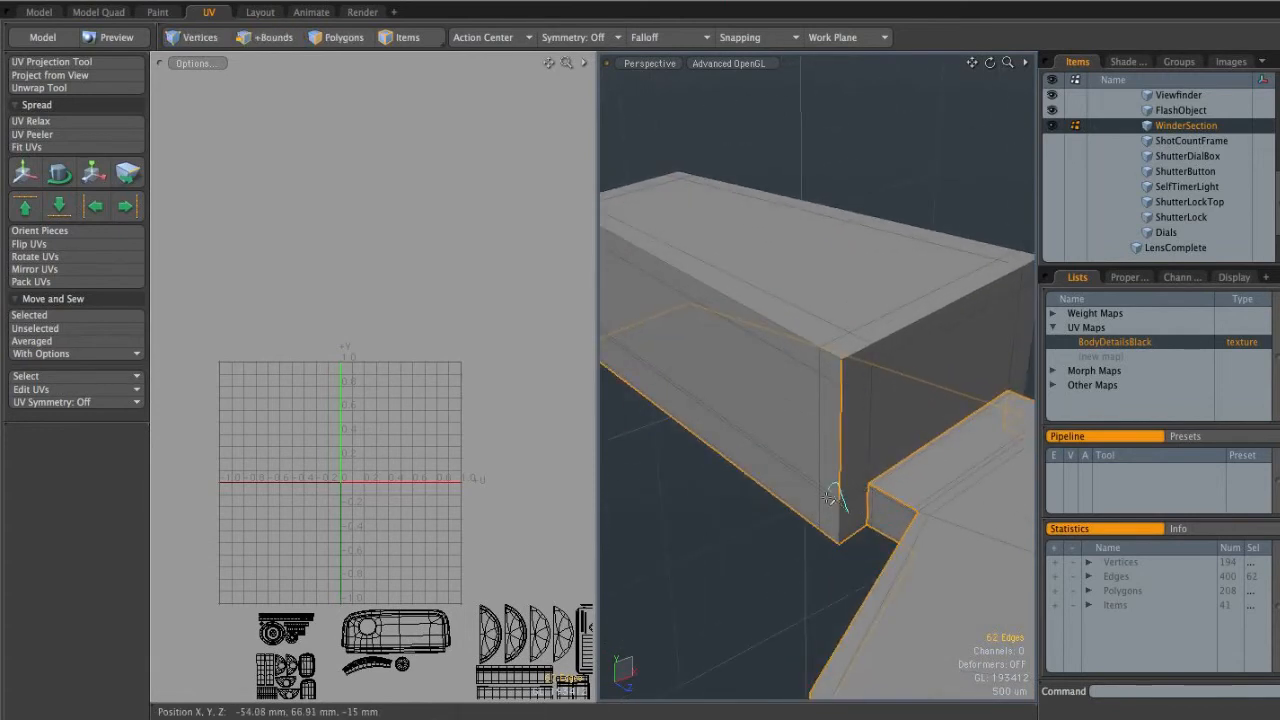
shift+right_drag(842, 568, 846, 566)
alt+drag(974, 463, 799, 456)
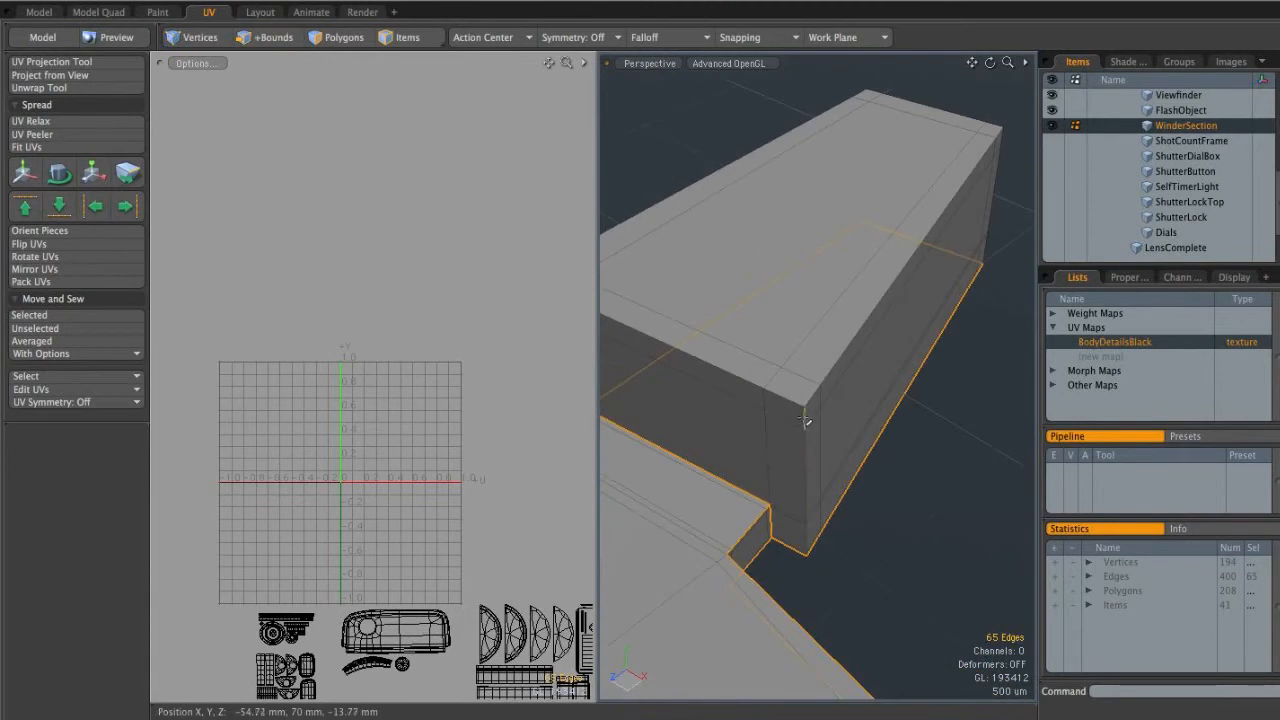
shift+right_drag(813, 581, 812, 580)
mouse_move(812, 580)
alt+mouse_down()
mouse_move(666, 529)
mouse_move(829, 480)
mouse_move(879, 481)
alt+mouse_up()
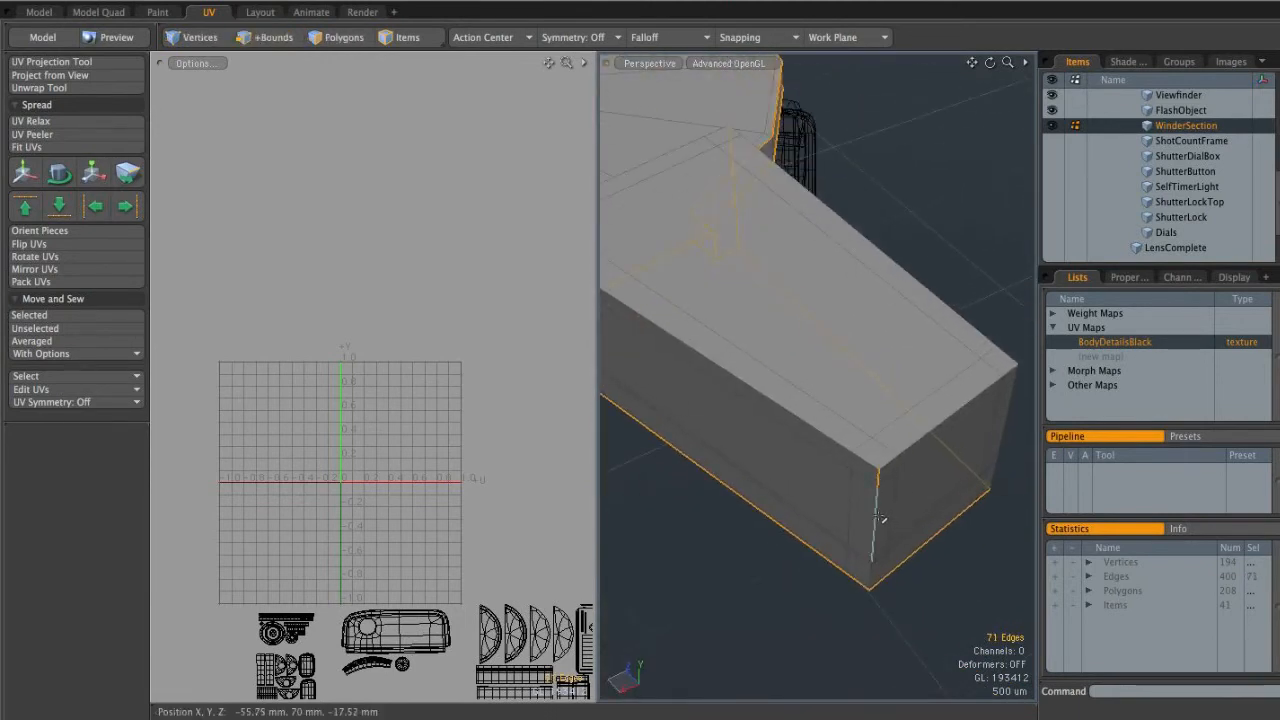
shift+right_drag(873, 568, 869, 600)
mouse_move(901, 569)
alt+mouse_down()
mouse_move(760, 470)
mouse_move(812, 412)
mouse_move(800, 404)
alt+mouse_up()
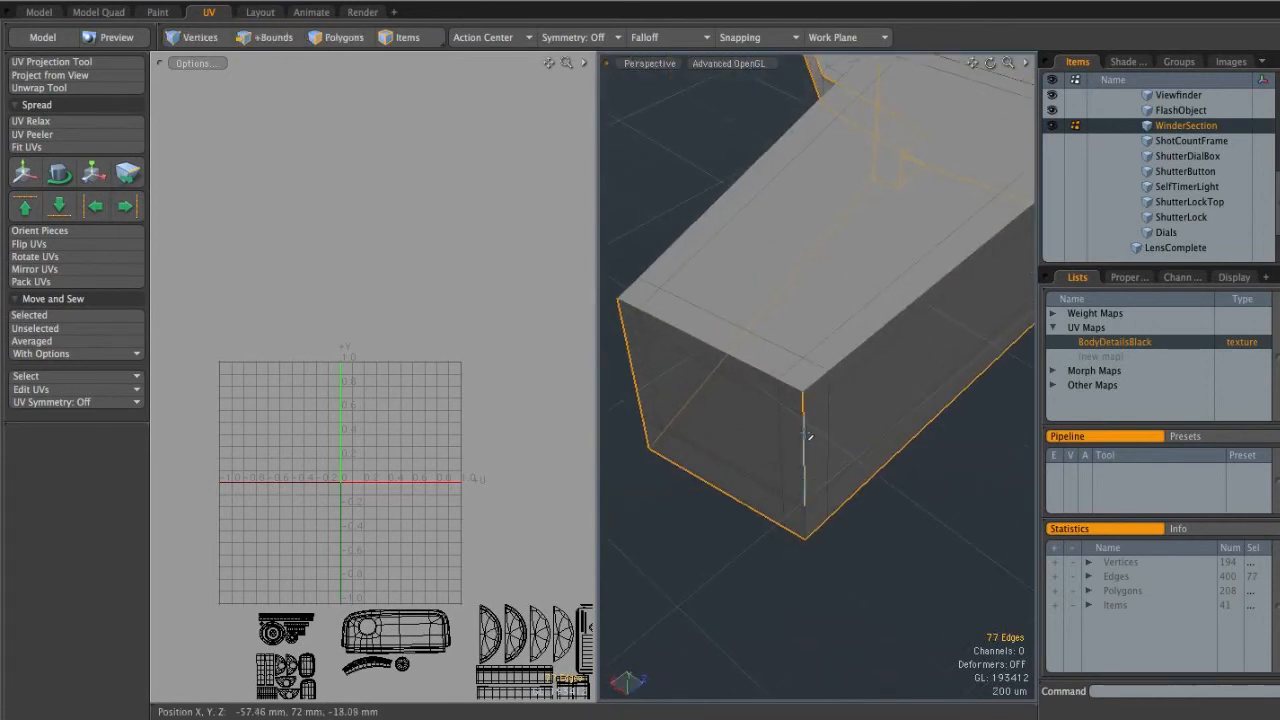
Unwrap the disc and tapered block along the selected seam edges with a planar projection on the Z axis, and clear the edge selection
ctrl+alt+drag(902, 479, 752, 500)
alt+shift+drag(400, 305, 385, 261)
ctrl+alt+drag(385, 261, 417, 350)
click(417, 357)
alt+shift+drag(503, 386, 475, 355)
ctrl+alt+drag(475, 355, 534, 360)
alt+shift+drag(434, 367, 333, 297)
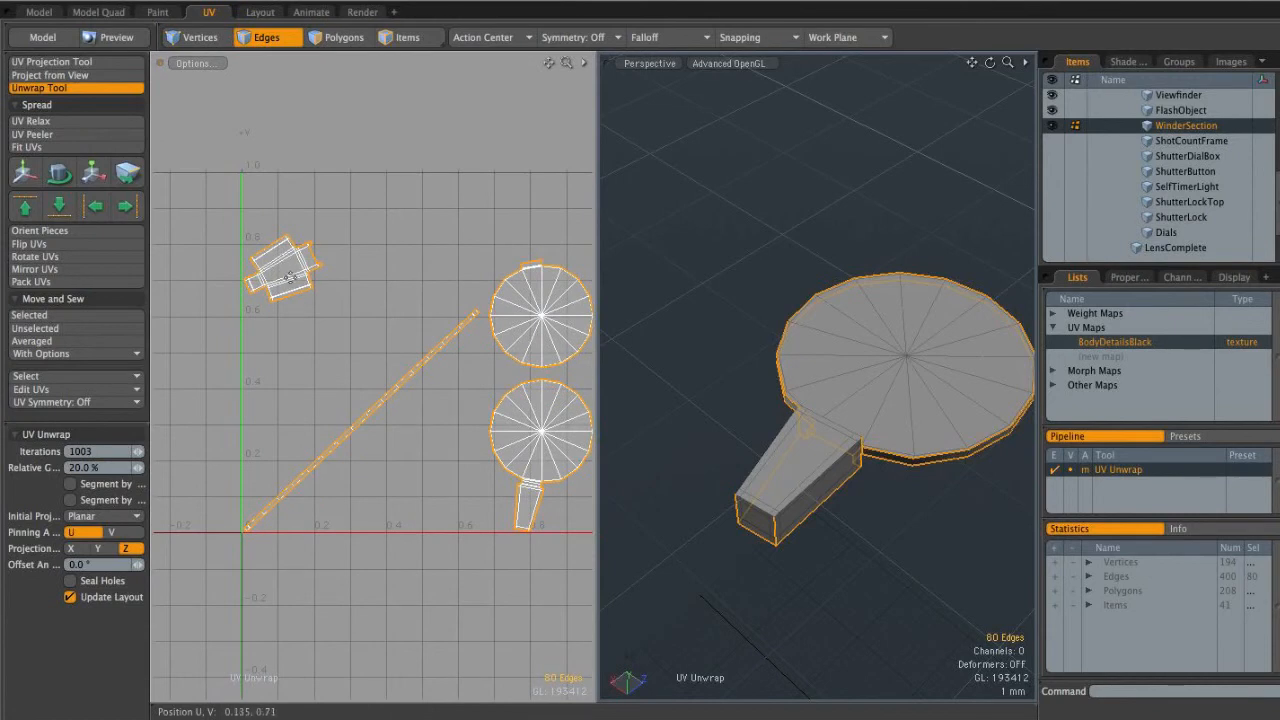
key(q)
click(451, 443)
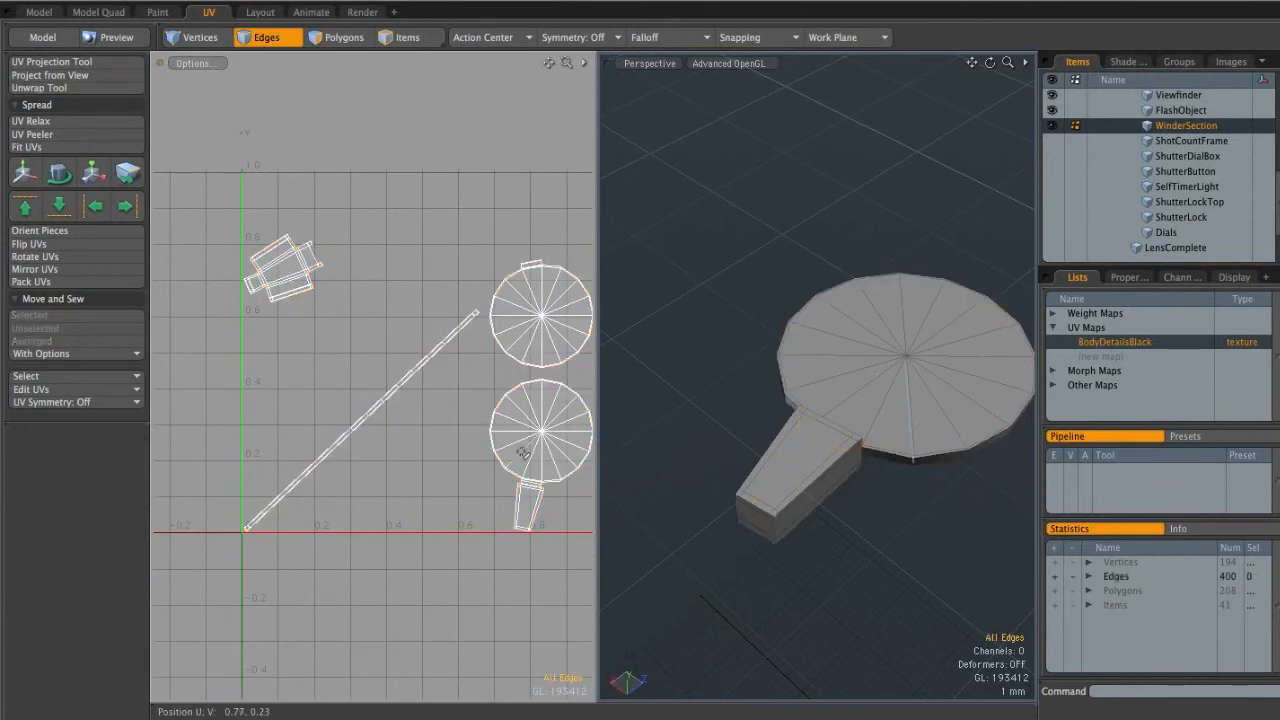
Unhide the rest of the WinderSection and turn subdivision smoothing back on for the disc part with the tapered block
key(u)
alt+drag(912, 446, 787, 444)
ctrl+alt+drag(479, 468, 231, 346)
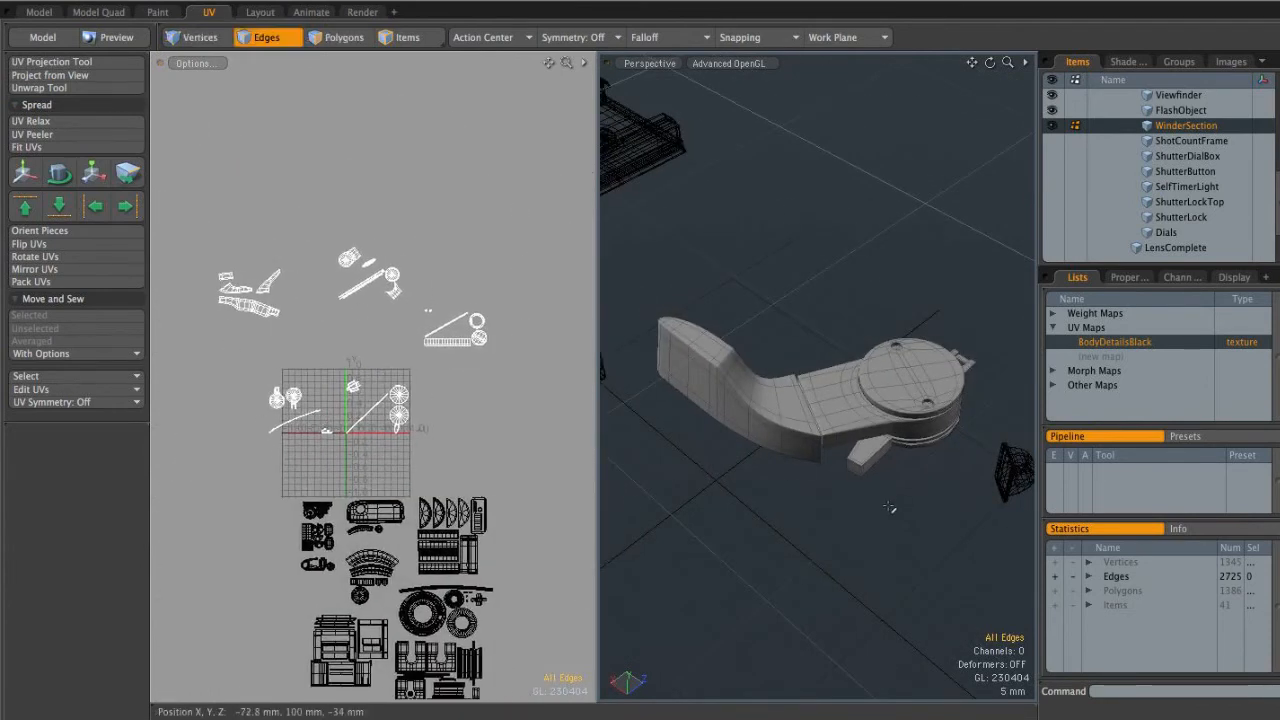
alt+drag(936, 465, 886, 471)
key(3)
double_click(865, 466)
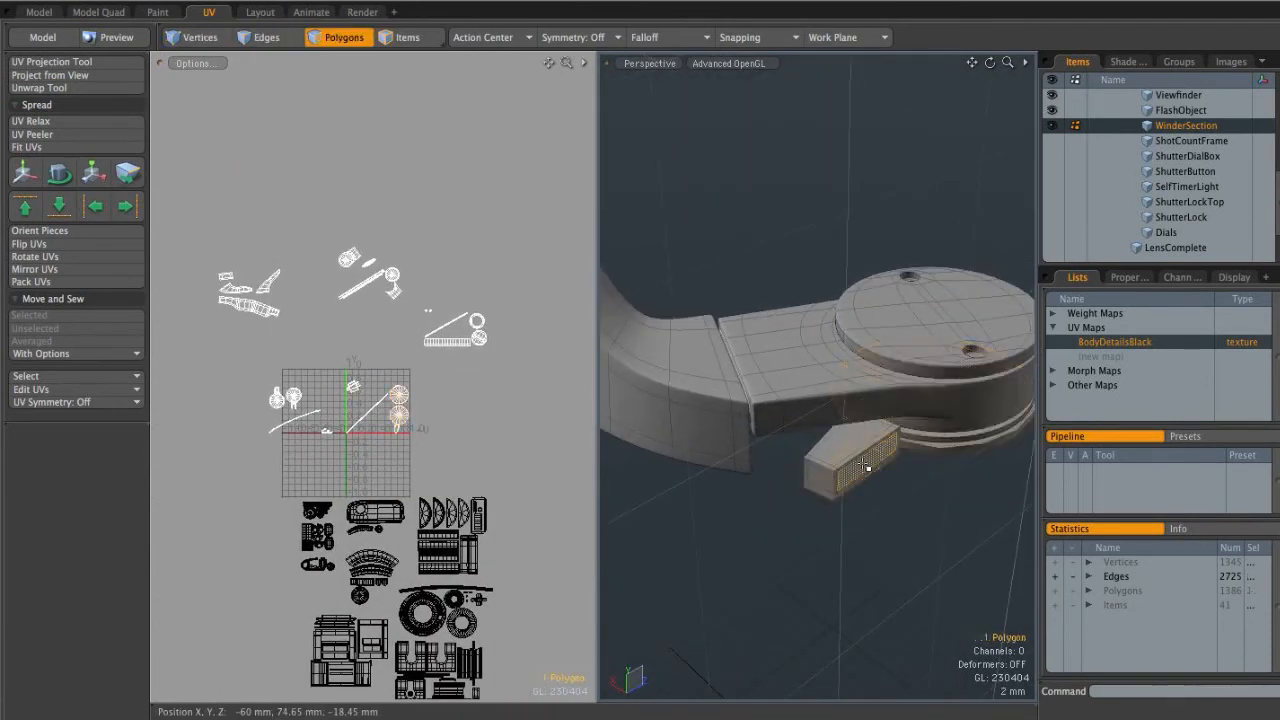
click(933, 508)
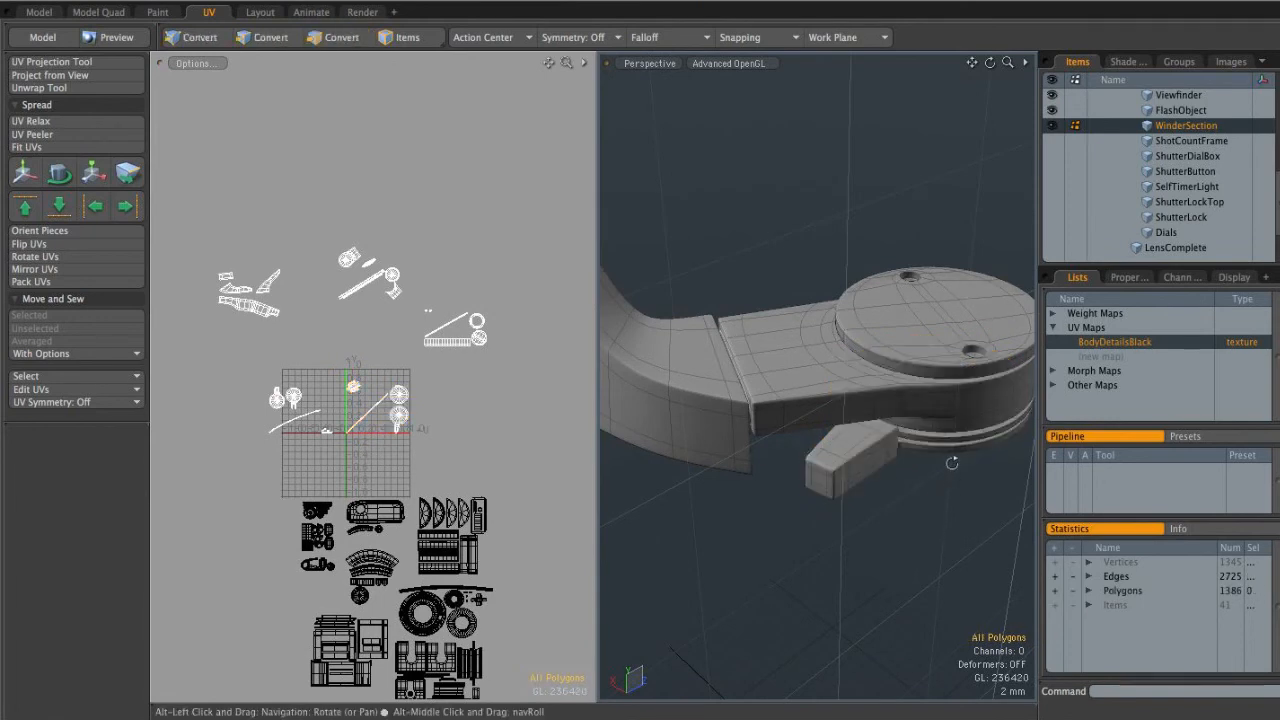